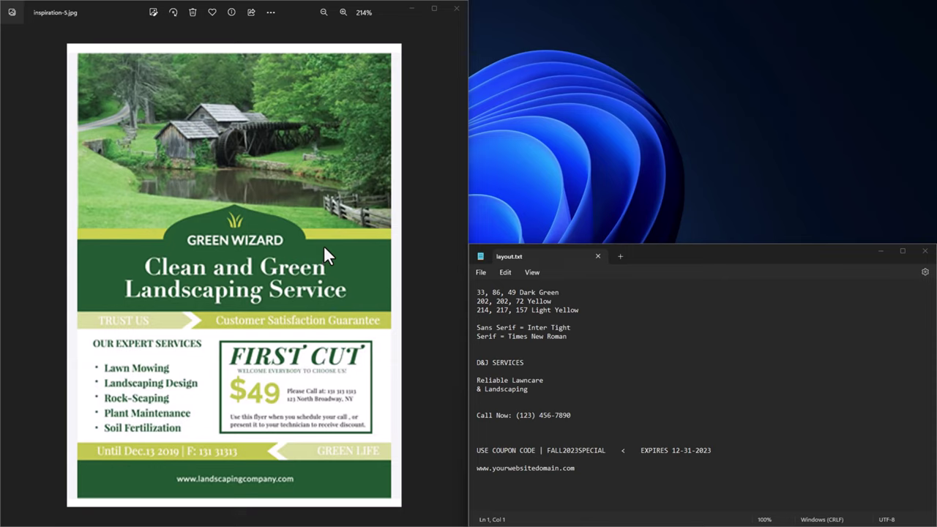
Step: Switch to the virtual desktop holding Inkscape's blank page
key(ctrl+super+Left)
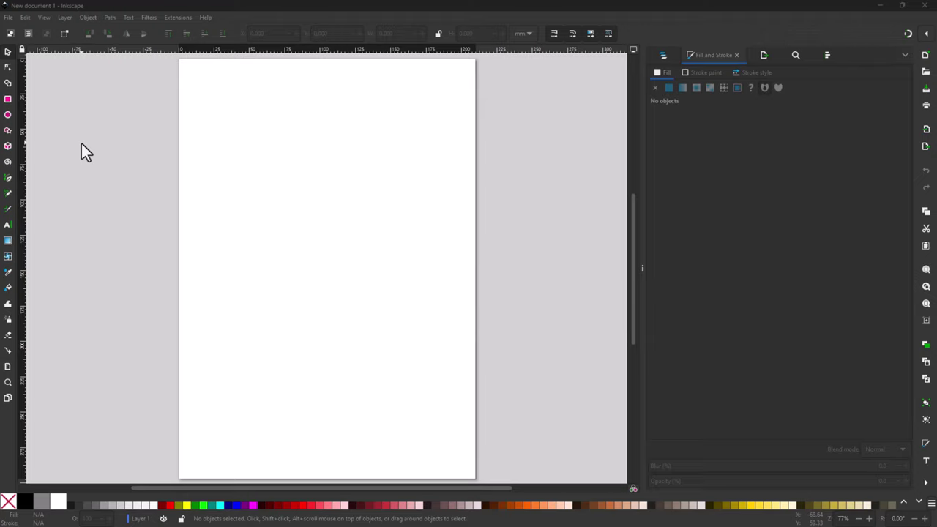
Step: Create a new document from the US Letter (Portrait) template
click(8, 19)
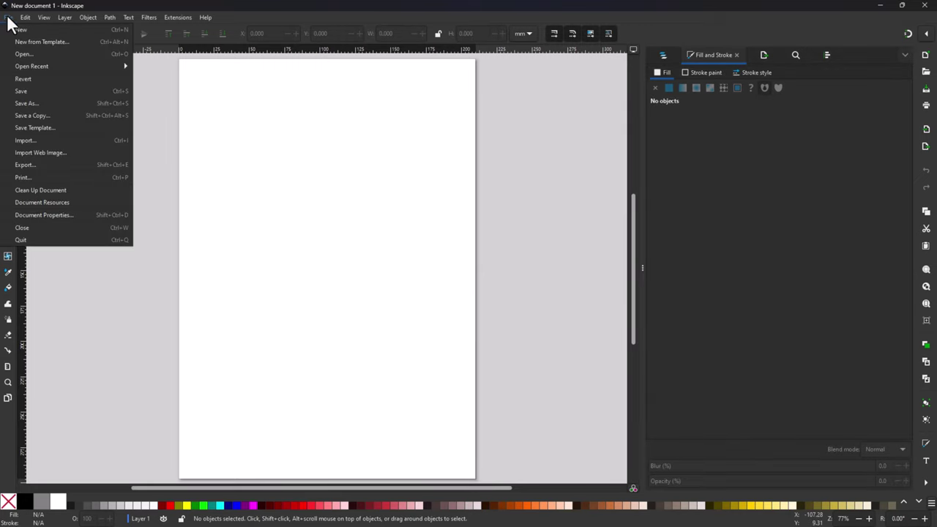
click(22, 42)
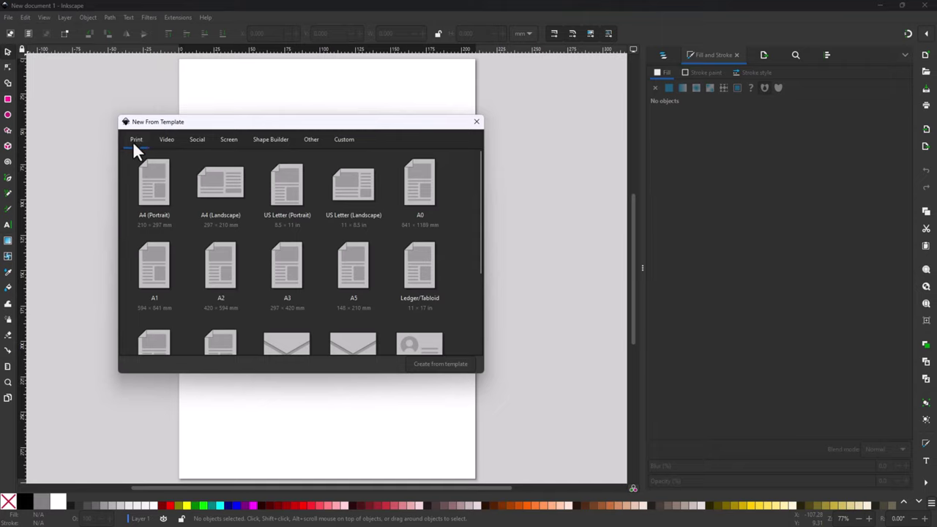
click(291, 208)
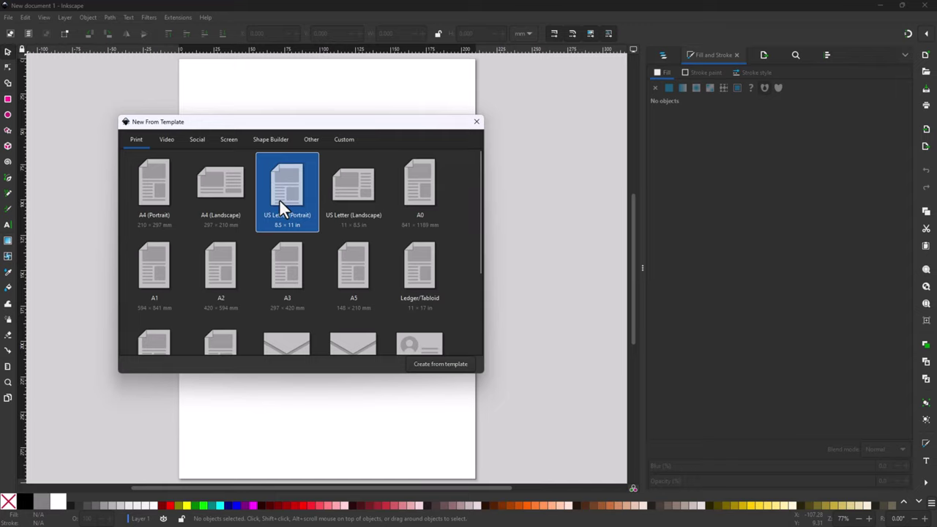
click(437, 365)
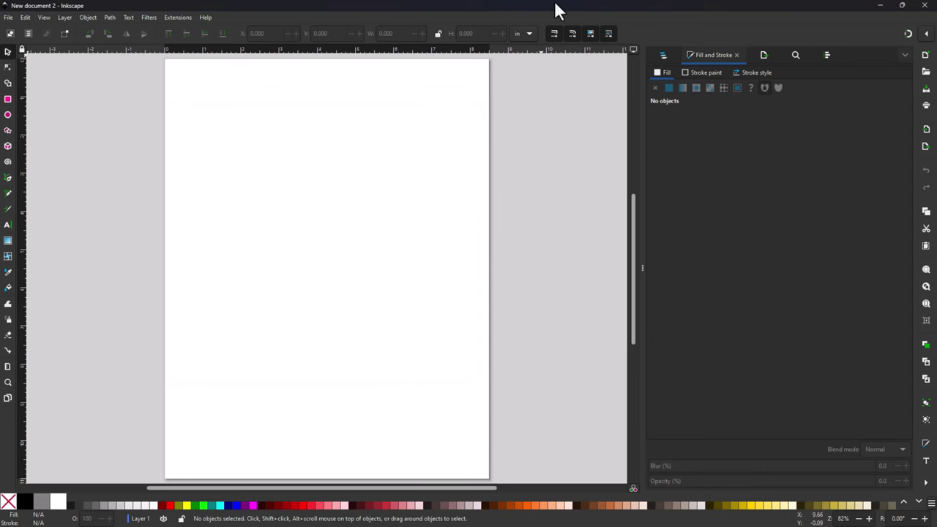
Step: Close the original untitled window and maximize the new document window
double_click(553, 1)
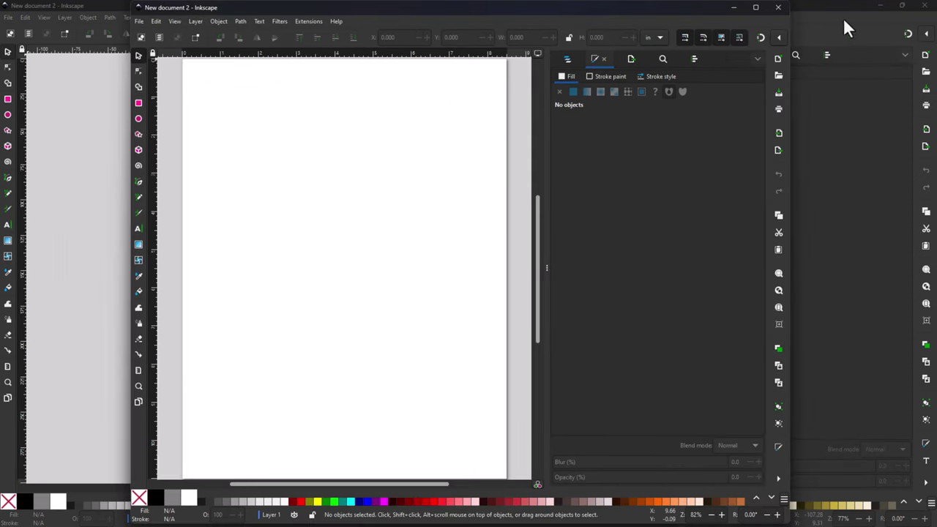
click(926, 13)
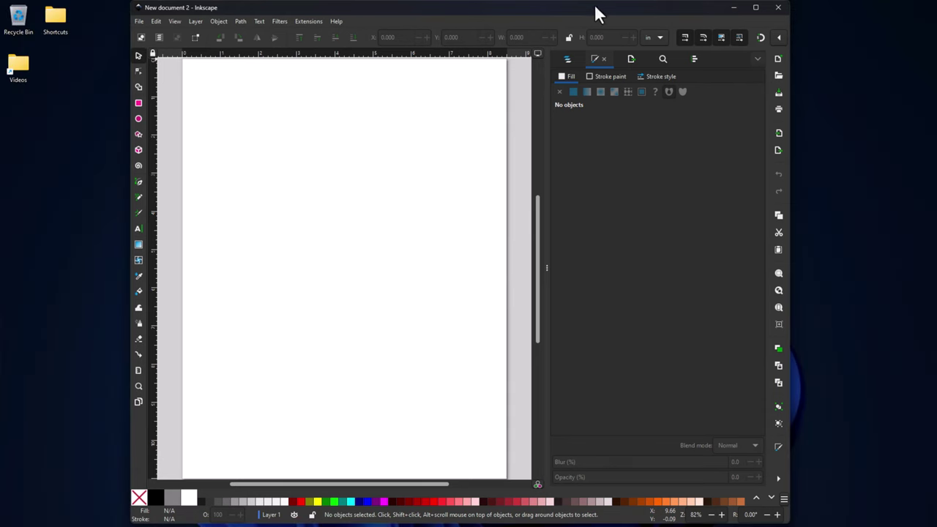
double_click(580, 6)
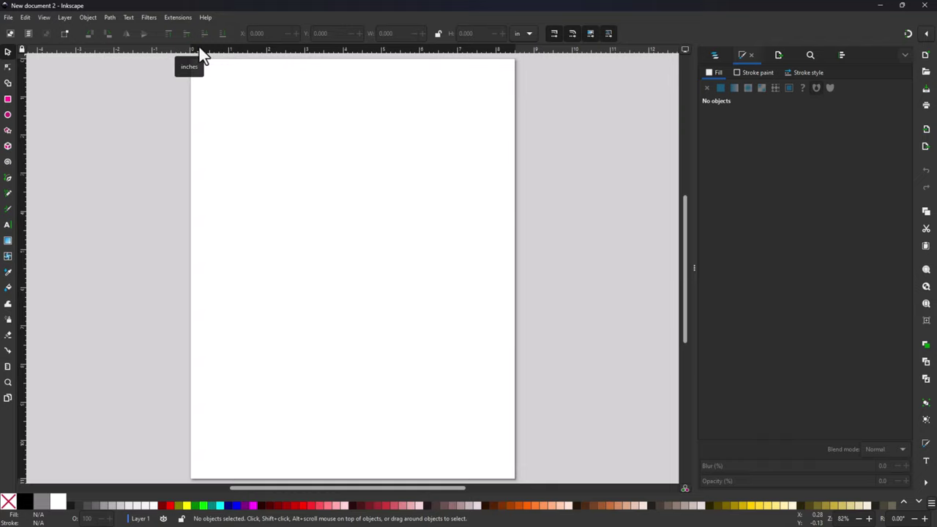
Step: Place two horizontal guides on the page, one in the upper third, the lower at 7.33 in
drag(208, 48, 375, 199)
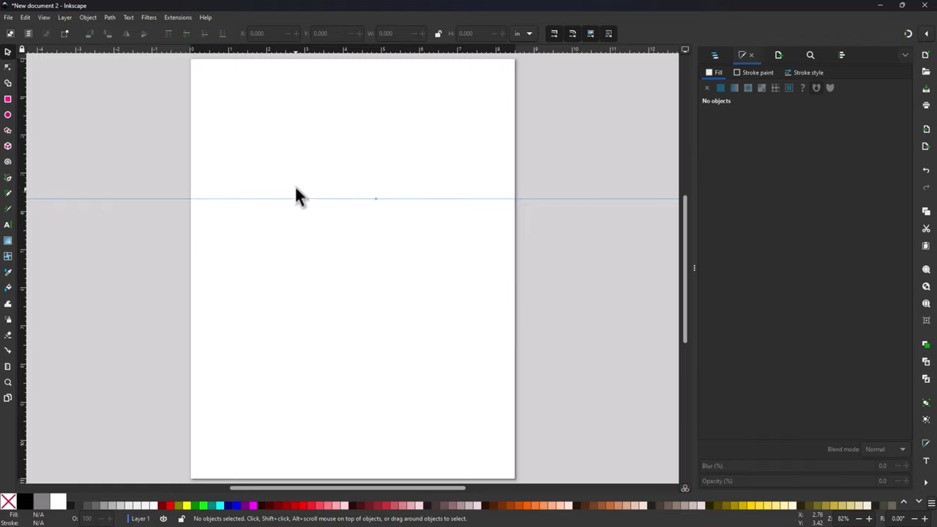
drag(297, 183, 284, 339)
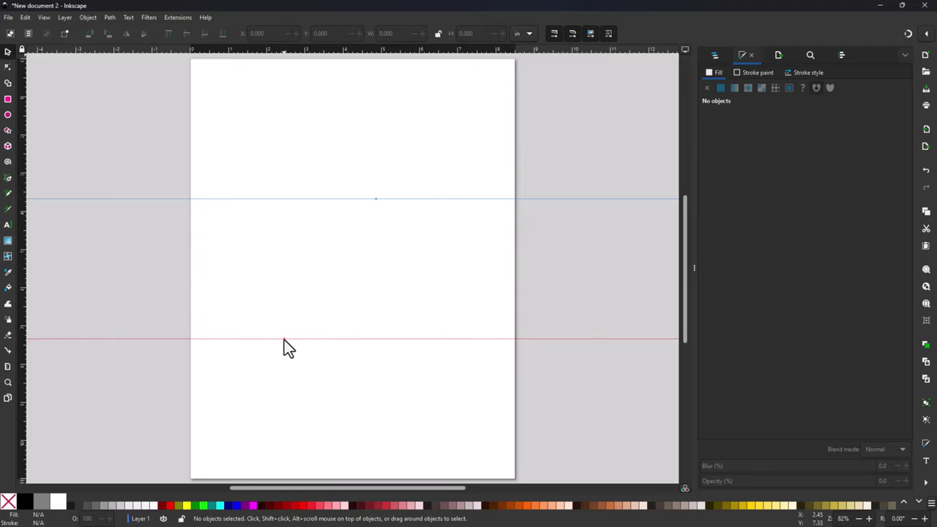
drag(284, 339, 283, 339)
Step: Lock both guides, then switch to the reference flyer and notes desktop
scroll(403, 348, up, 2)
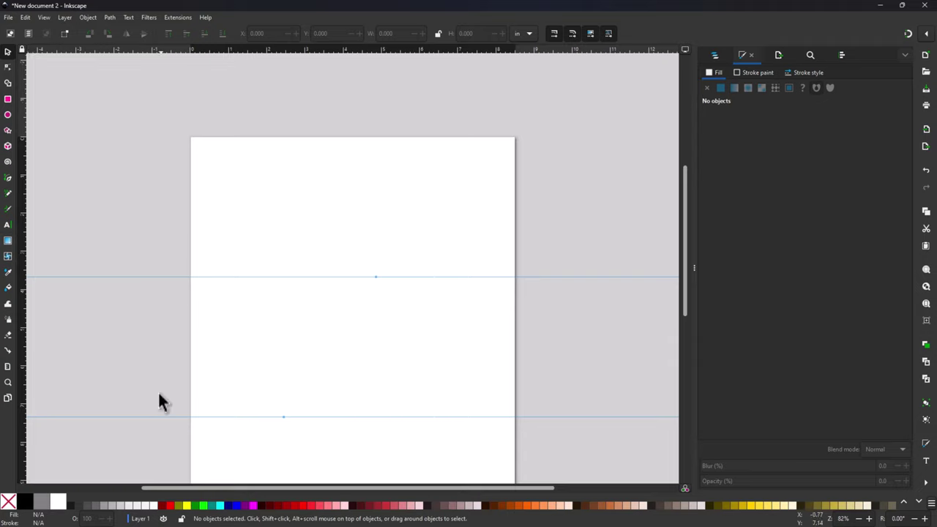
click(22, 49)
scroll(435, 271, down, 1)
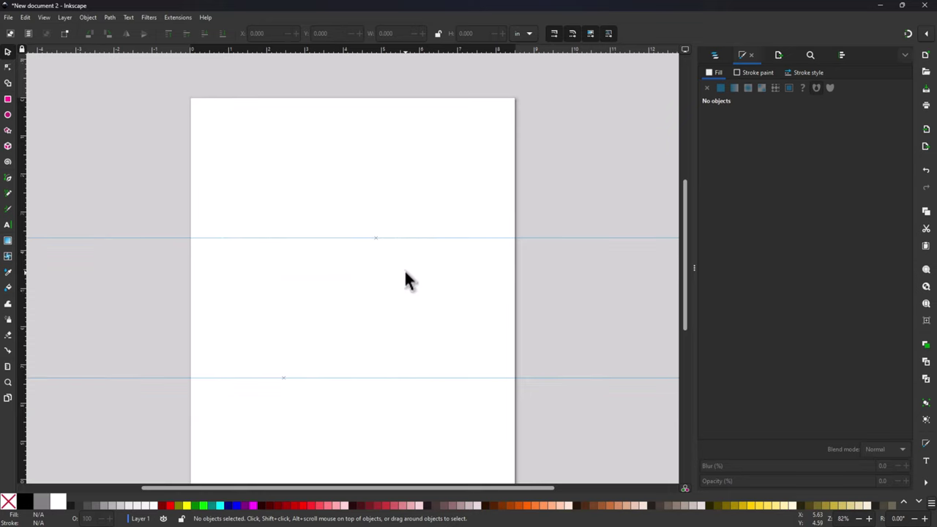
scroll(407, 280, down, 1)
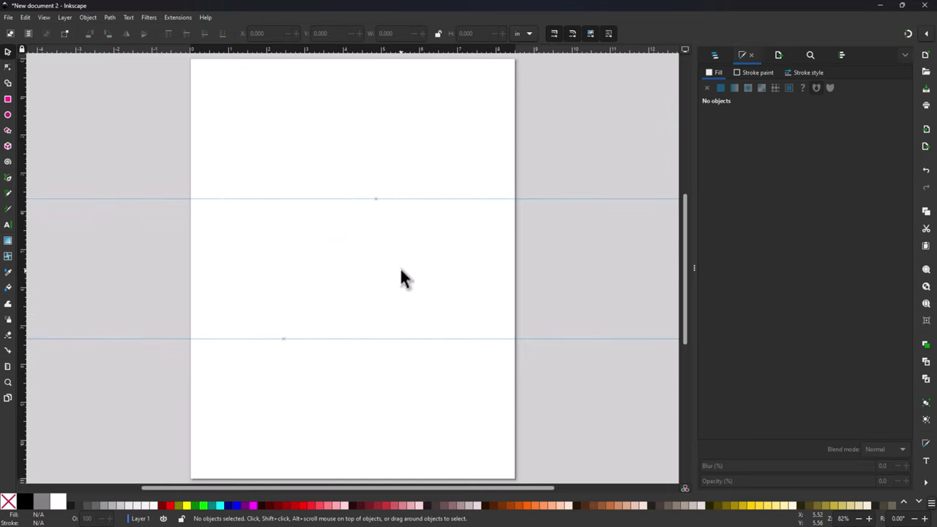
key(ctrl+super+Right)
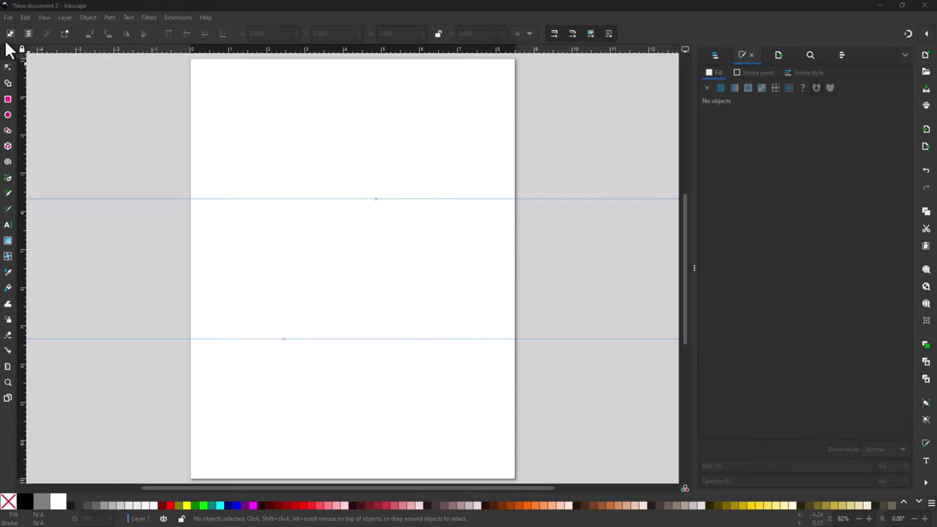
Step: Import lake-geneva-3524431_1280.jpg from the file picker
click(9, 18)
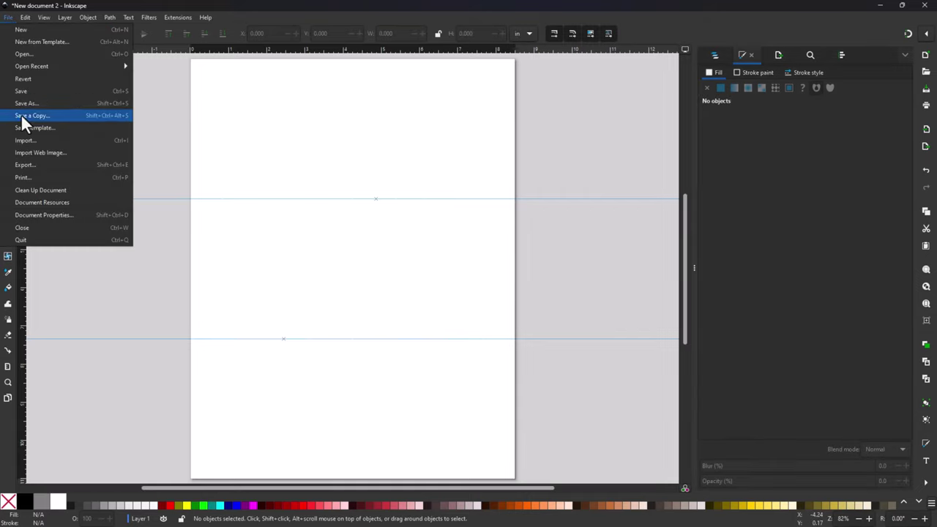
click(24, 142)
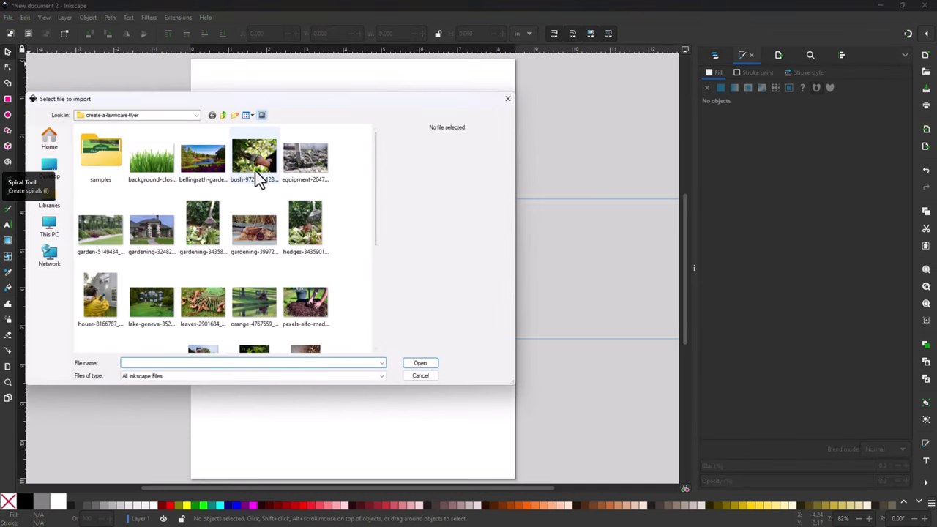
click(150, 304)
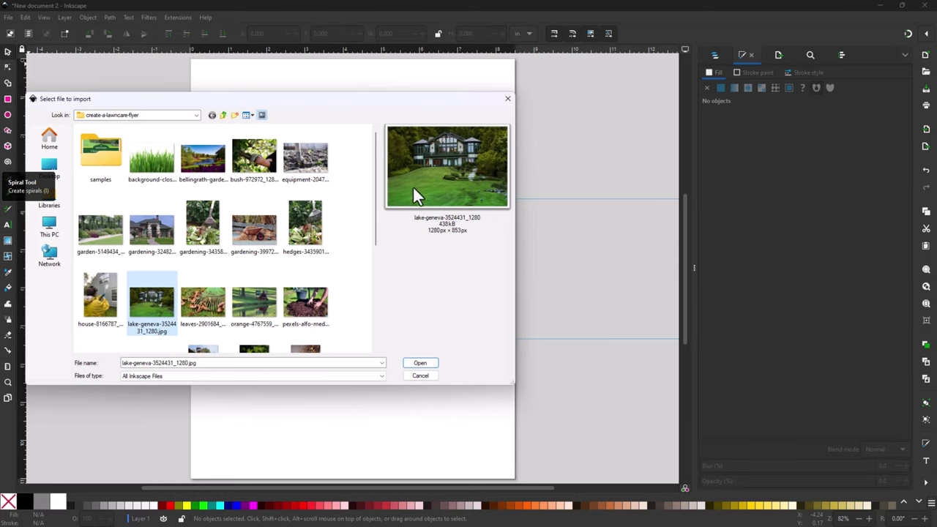
click(420, 363)
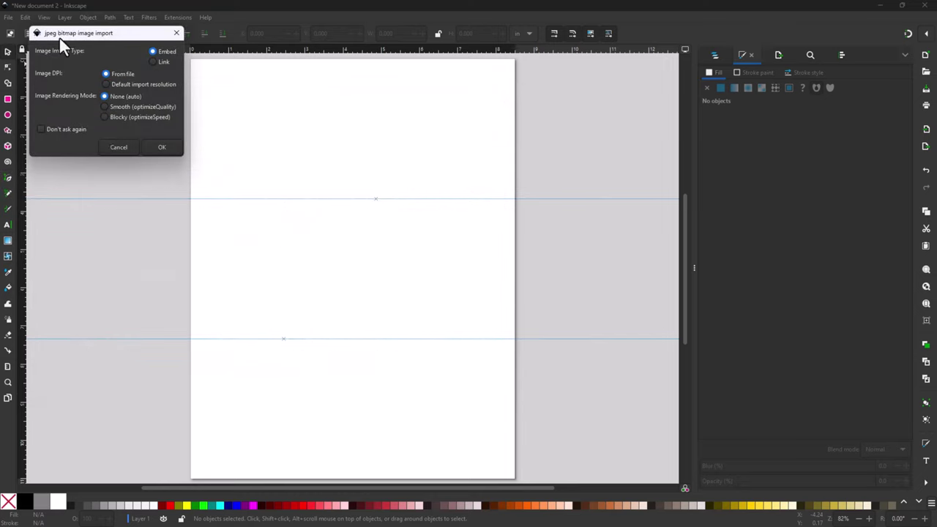
Step: Accept the jpeg import options with Embed and From file
drag(68, 32, 311, 128)
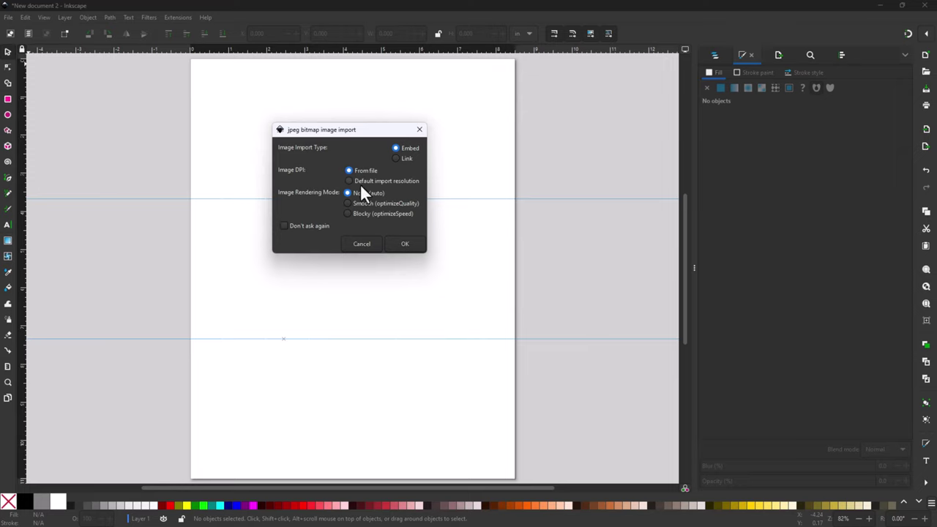
click(405, 244)
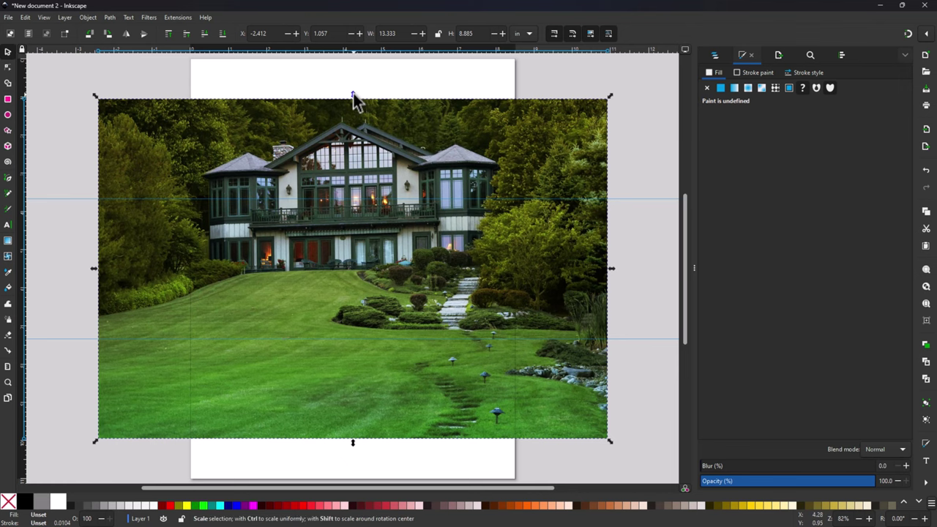
Step: Scale the photo to 8.828 × 5.883 in and move it toward the page top, toggling snapping
mouse_move(353, 98)
mouse_down()
mouse_move(333, 217)
mouse_move(356, 134)
mouse_move(338, 121)
mouse_move(340, 108)
mouse_up()
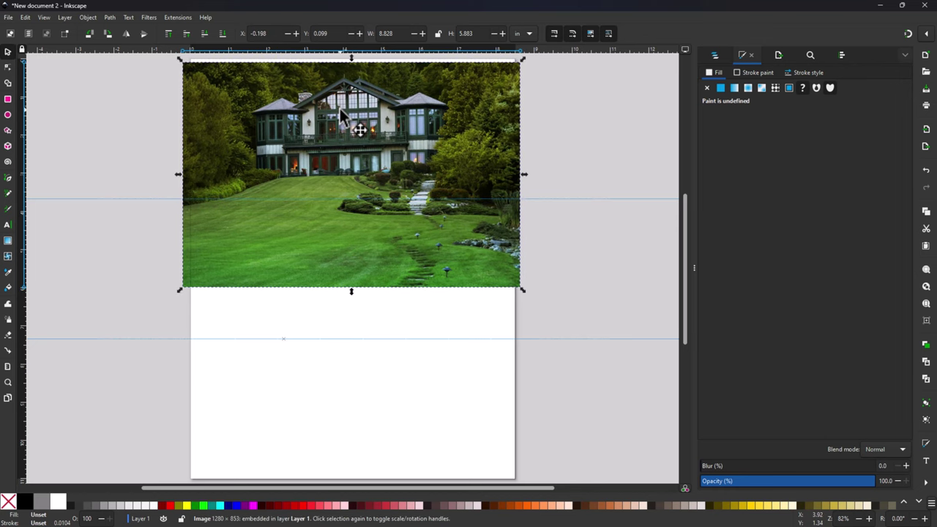
click(907, 35)
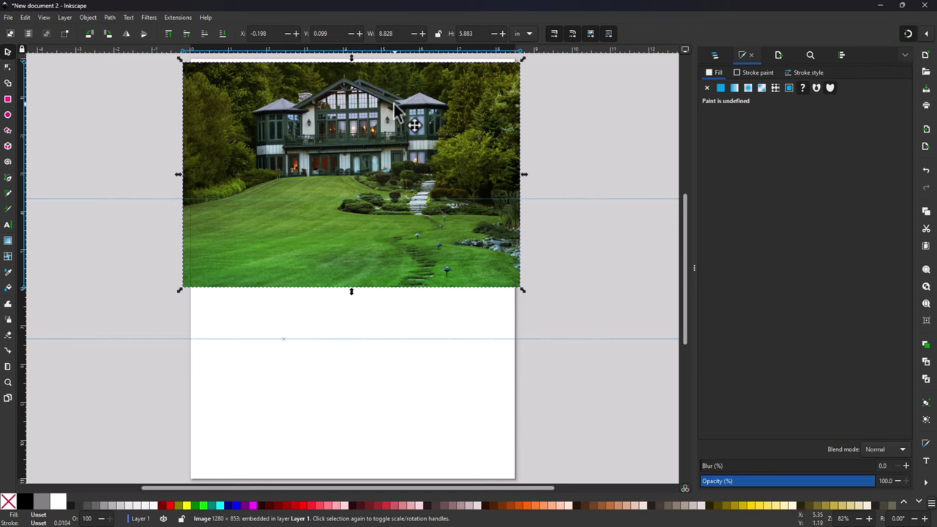
drag(398, 108, 385, 132)
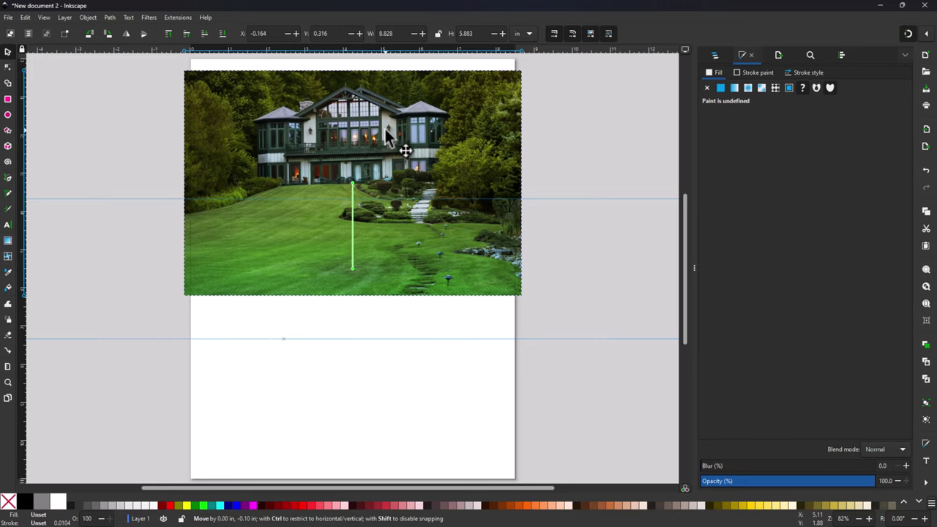
Step: Resize the photo proportionally to 8.500 × 5.664 in at 0,0, then switch desktops
drag(384, 128, 384, 103)
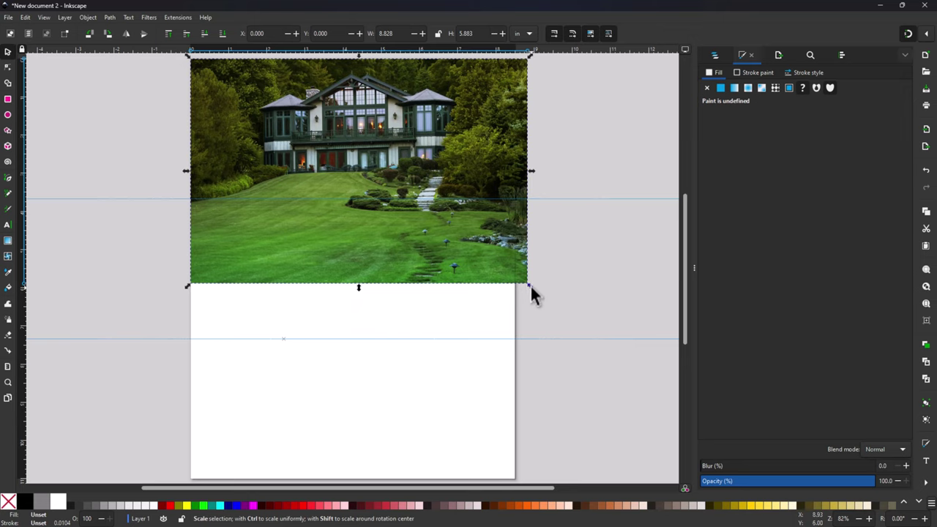
key(ctrl)
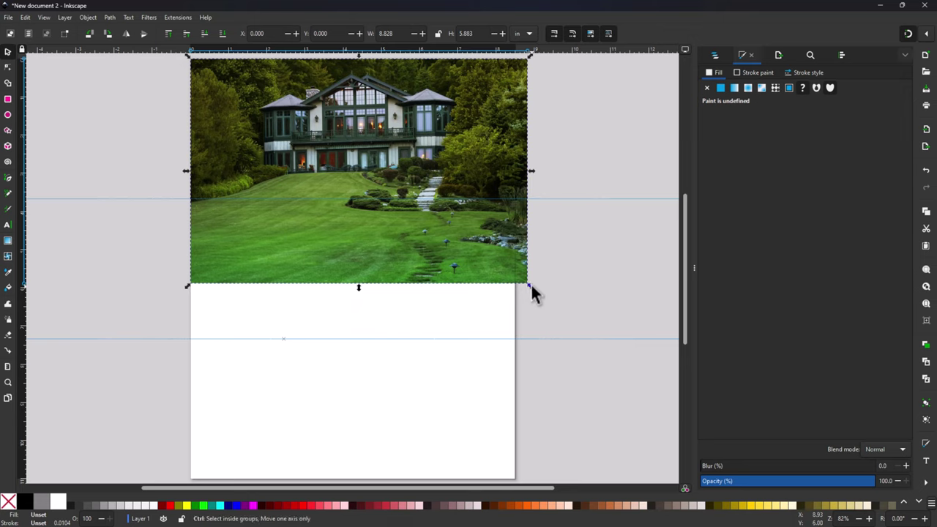
drag(530, 283, 528, 279)
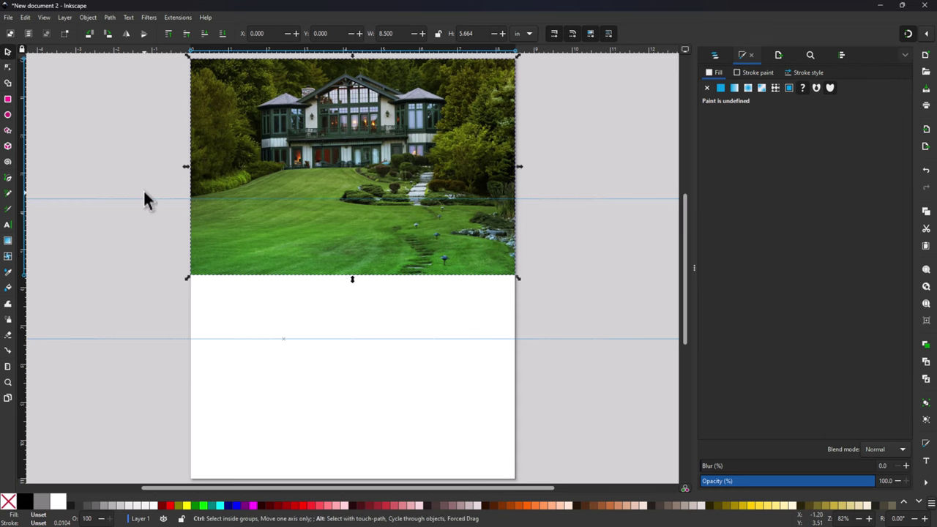
key(ctrl+super+Right)
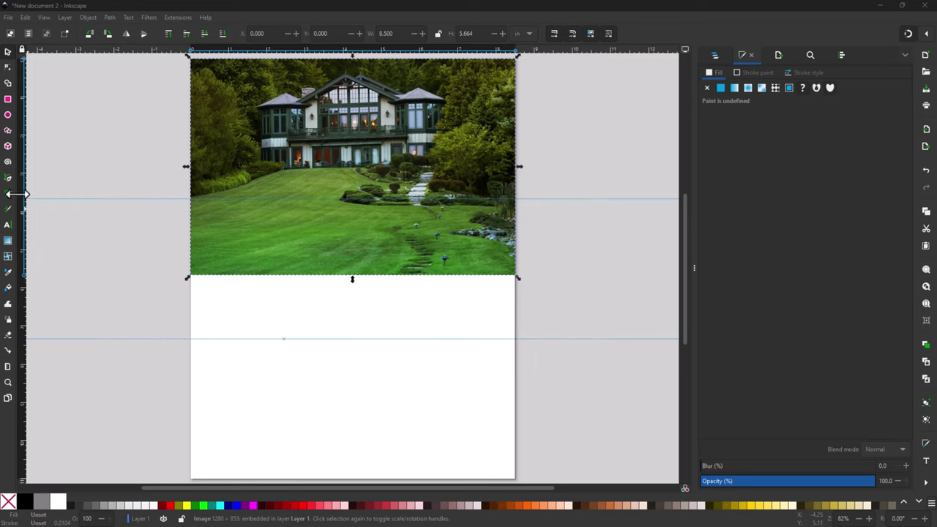
Step: Draw an 8.500 × 0.498 in caca48ff yellow-green band and move it to Y 4.369 in
click(8, 100)
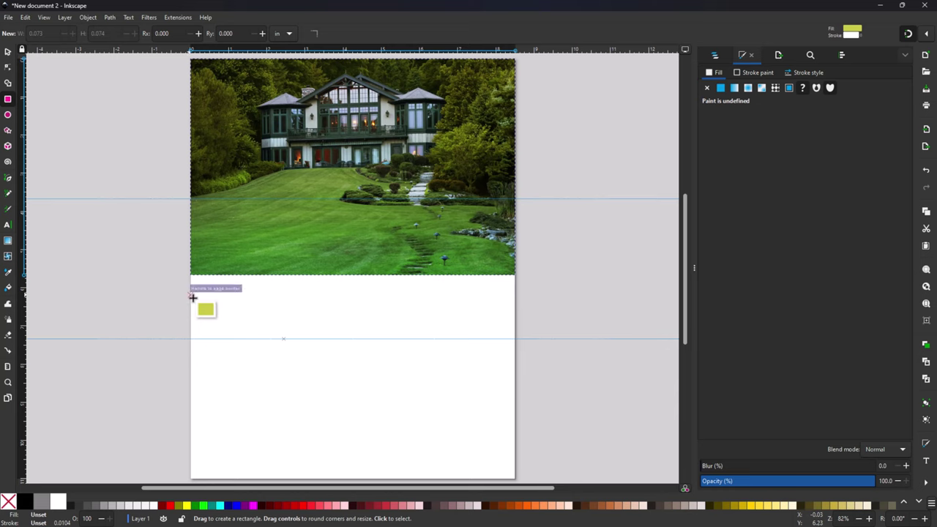
drag(191, 296, 514, 314)
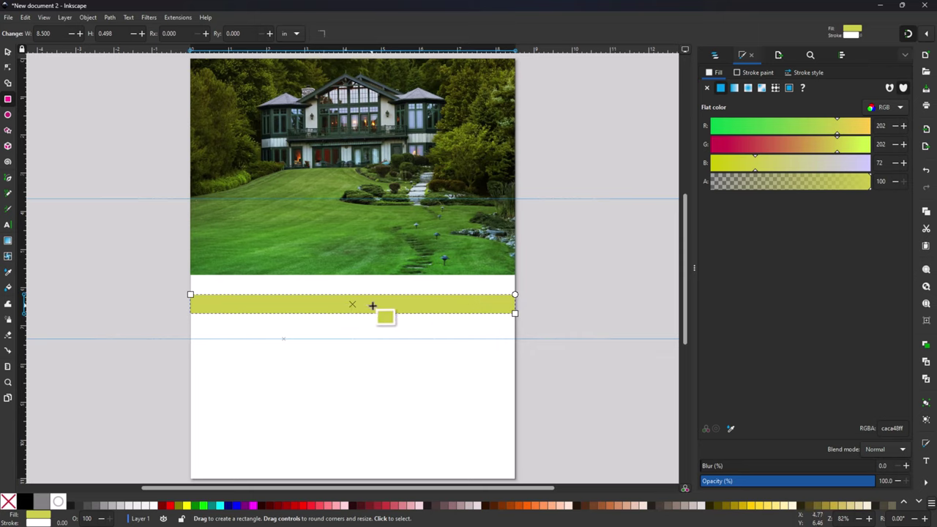
click(7, 52)
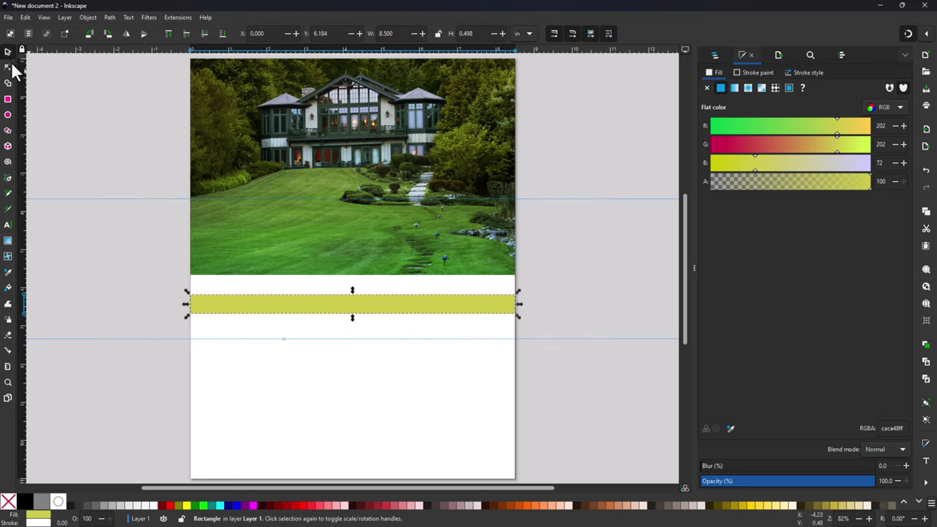
drag(417, 302, 408, 235)
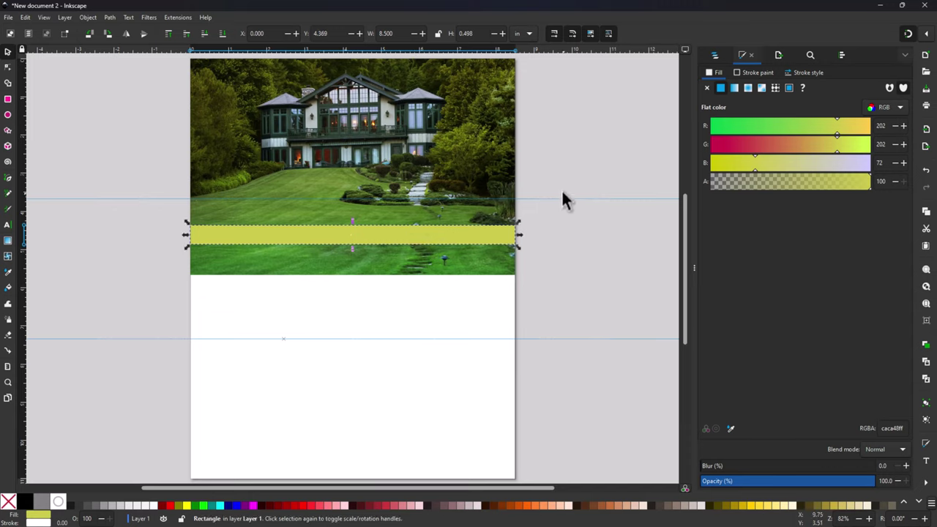
Step: Draw a full-width green rectangle below the photo, deselect it, and return to the reference desktop
click(7, 101)
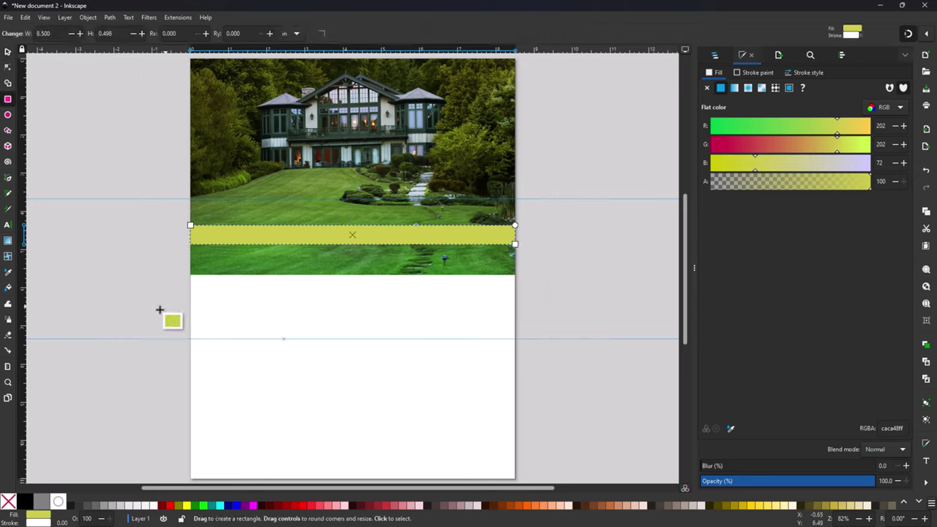
drag(188, 301, 510, 363)
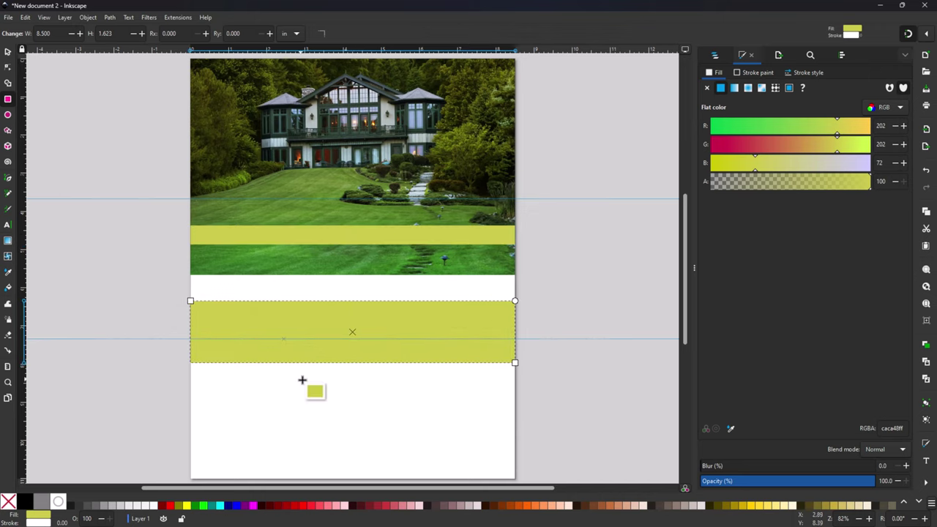
click(197, 512)
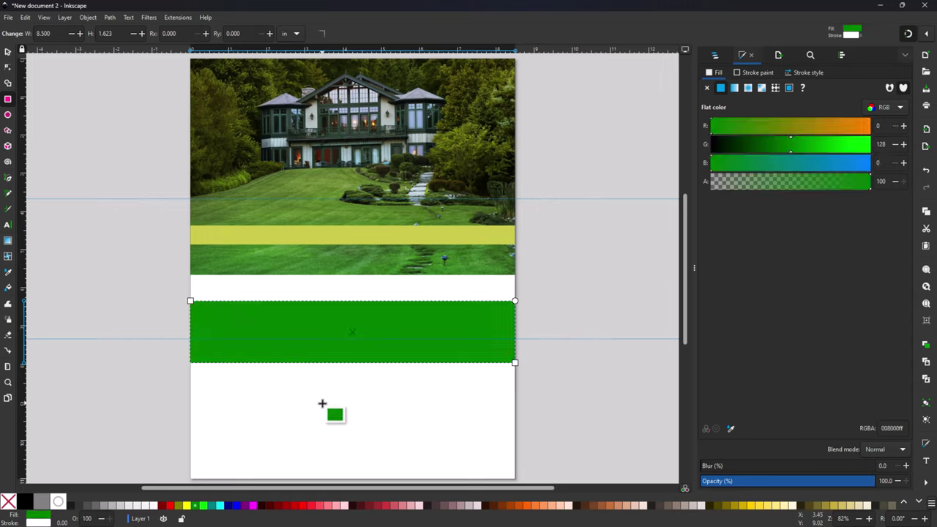
drag(197, 512, 74, 133)
key(Escape)
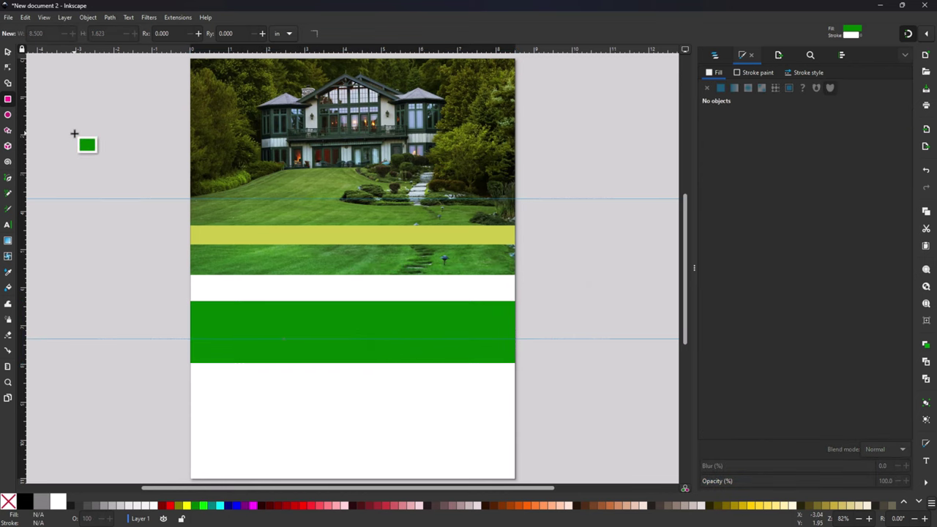
key(ctrl+super+Right)
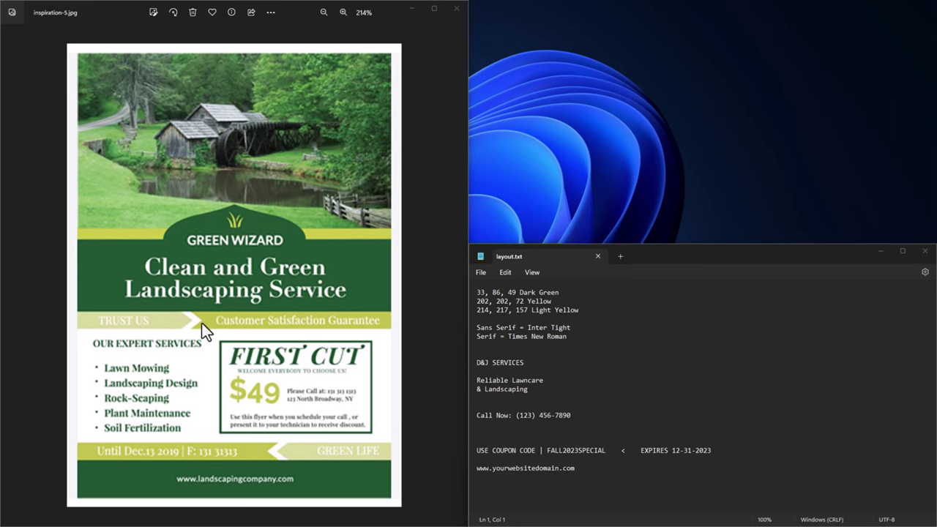
key(ctrl+super+Left)
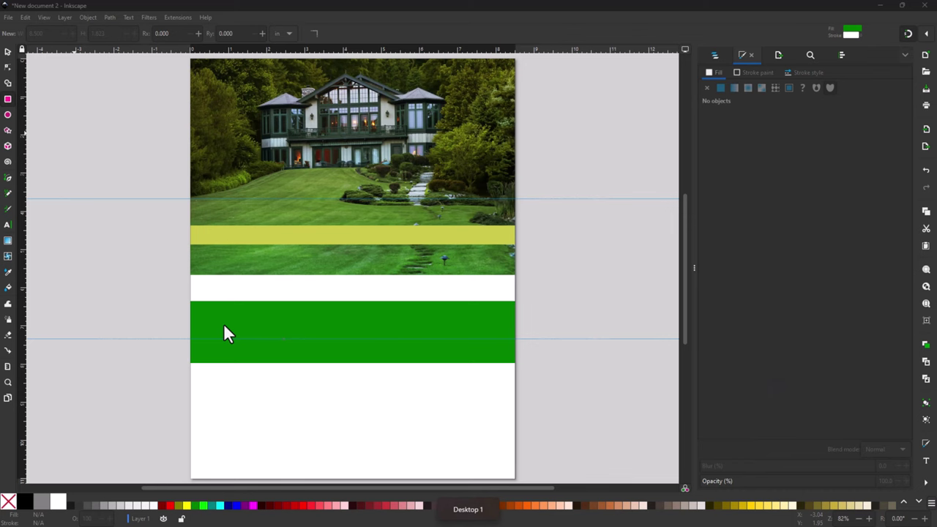
Step: Paste an in-place copy of the green band and move it to the page bottom
click(8, 52)
click(377, 328)
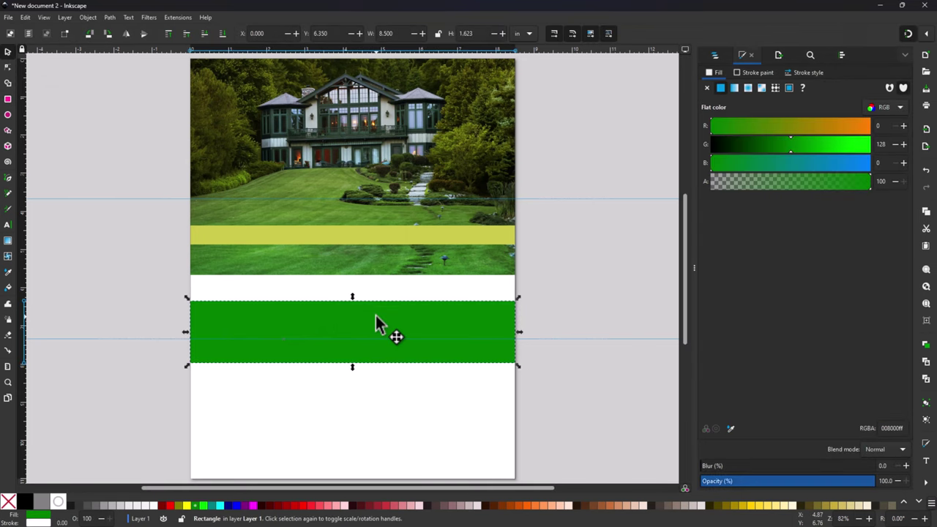
click(26, 17)
click(27, 17)
click(27, 18)
mouse_move(38, 103)
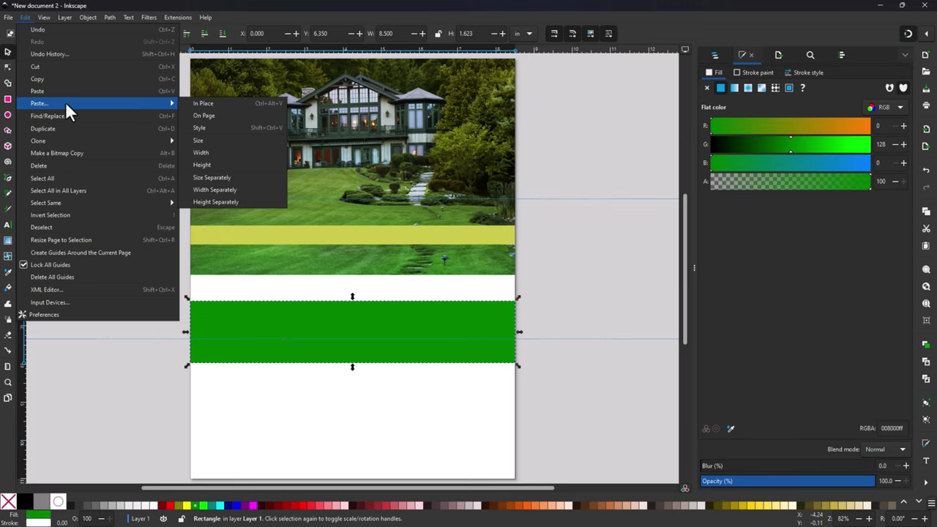
click(208, 103)
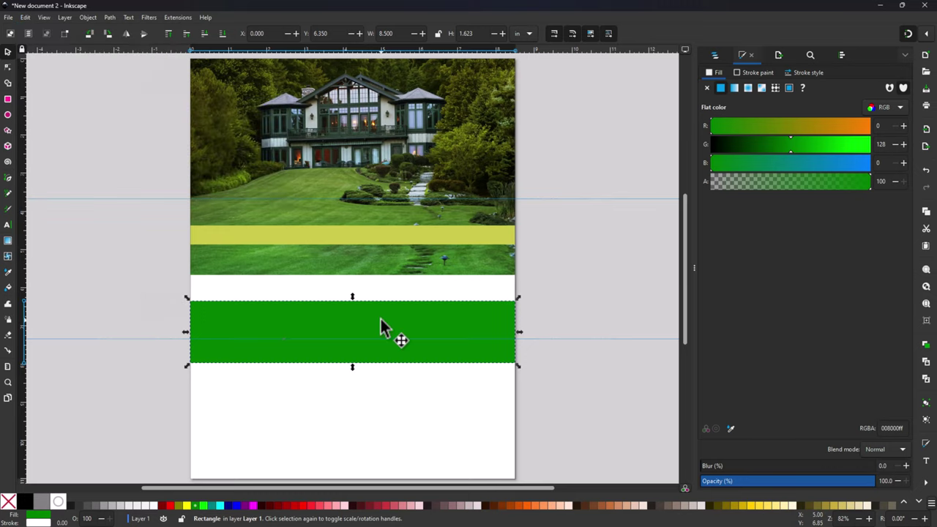
drag(381, 327, 380, 432)
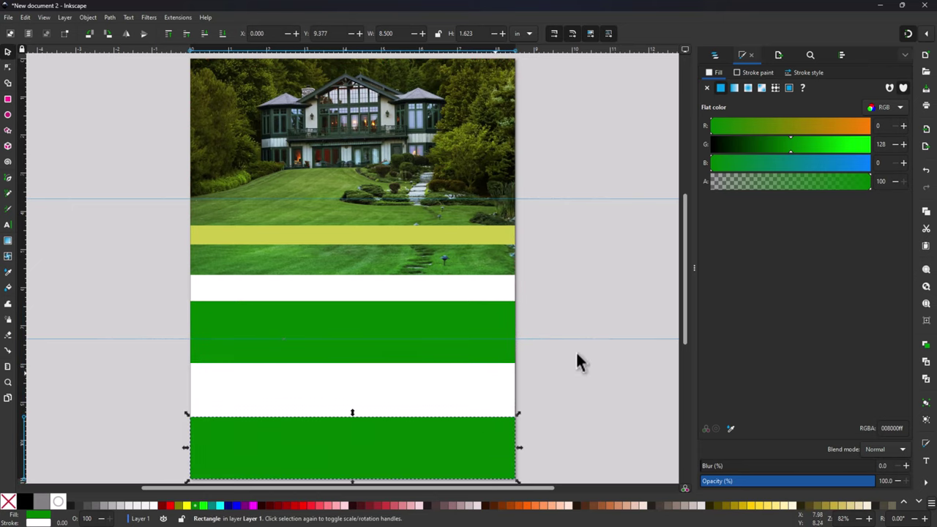
Step: Trim the bottom copy to a 0.958 in footer and raise the original under the yellow band
scroll(578, 362, down, 3)
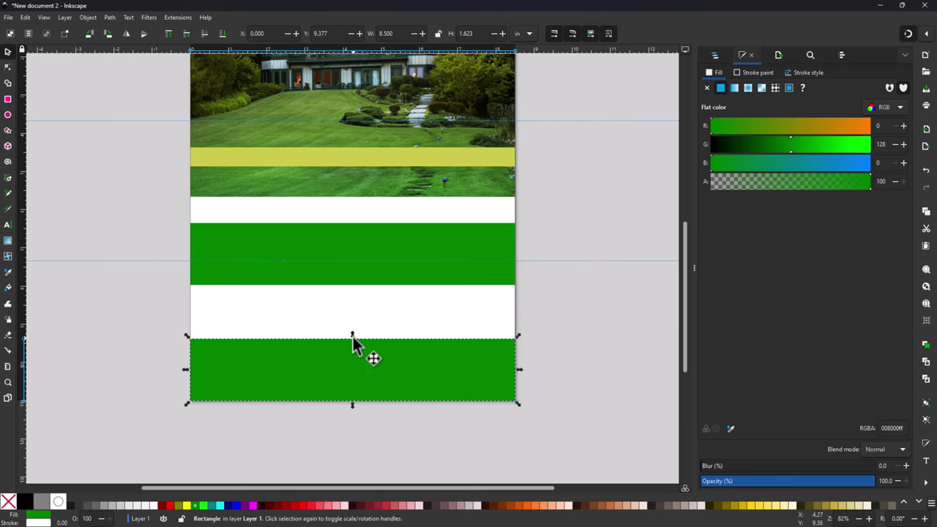
drag(352, 338, 349, 371)
key(ctrl+super+Right)
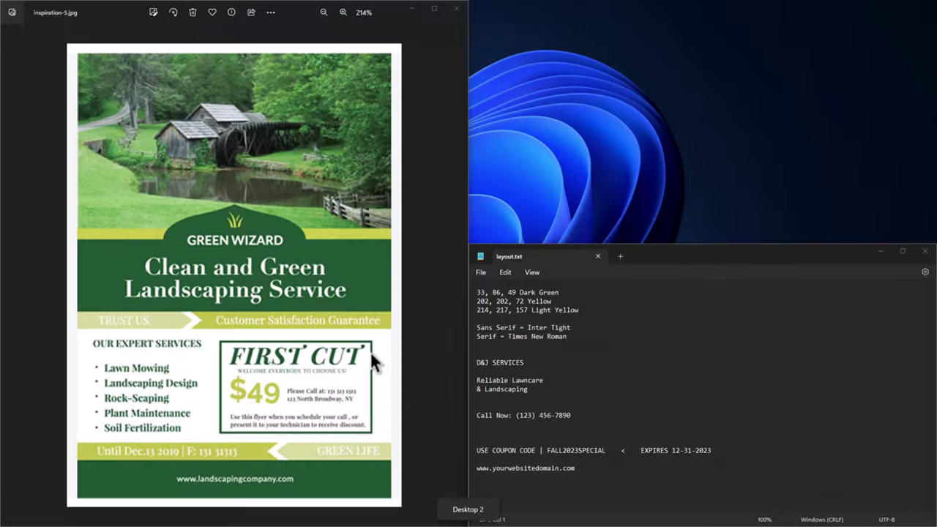
key(ctrl+super+Left)
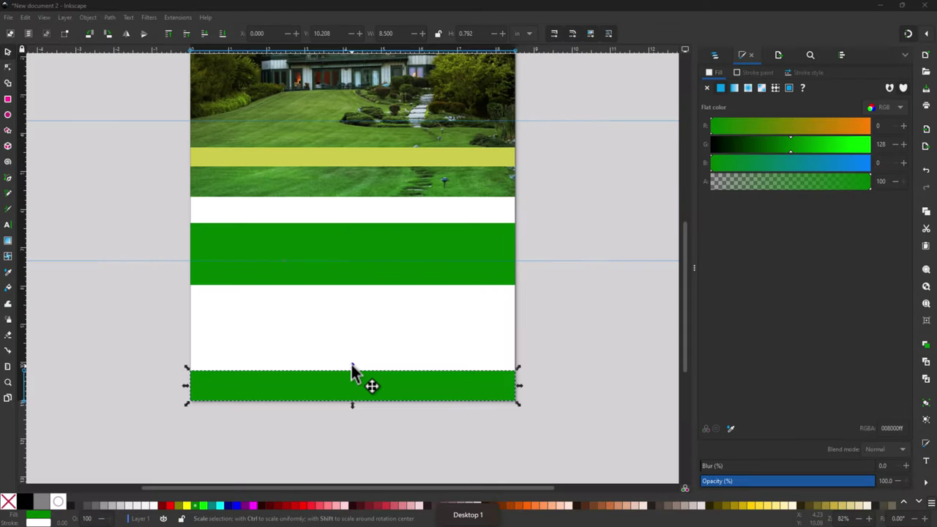
drag(352, 368, 352, 362)
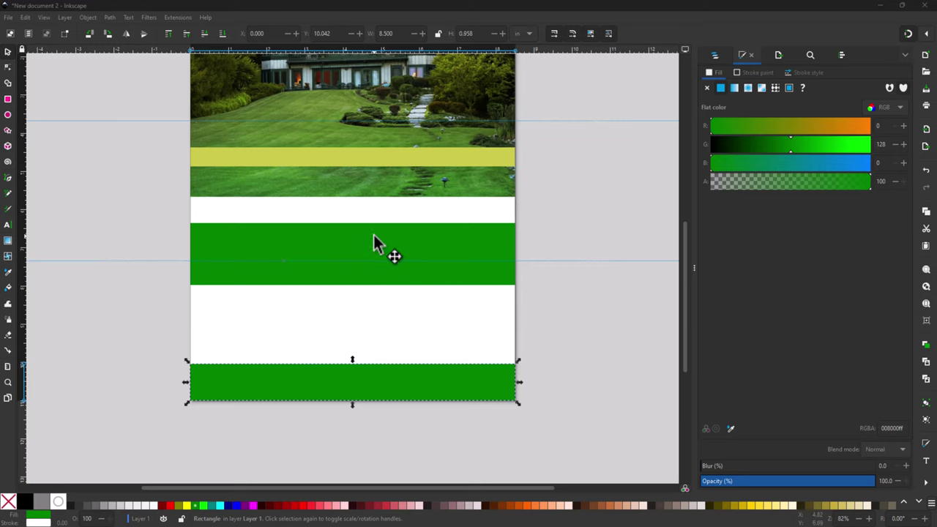
drag(375, 235, 354, 192)
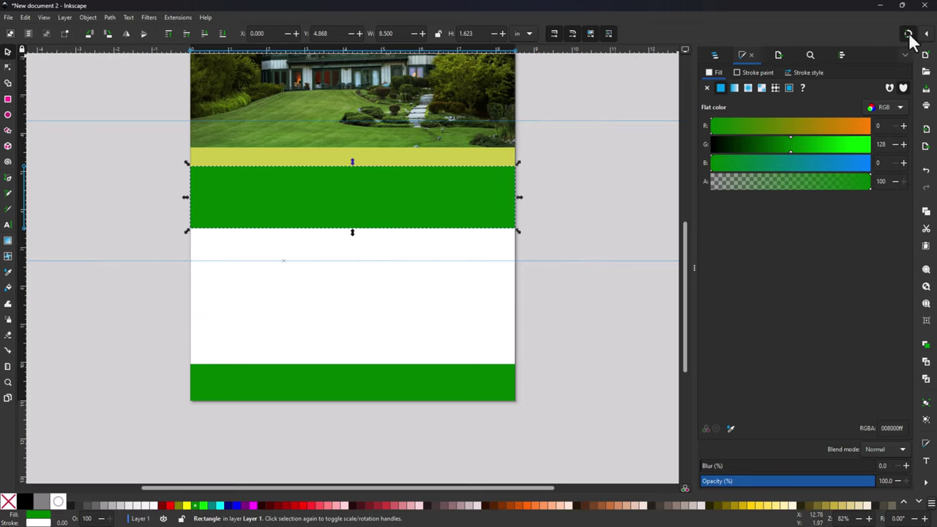
Step: Nudge the middle green band up to Y 4.618 in, then bring up the reference flyer and notes
click(319, 210)
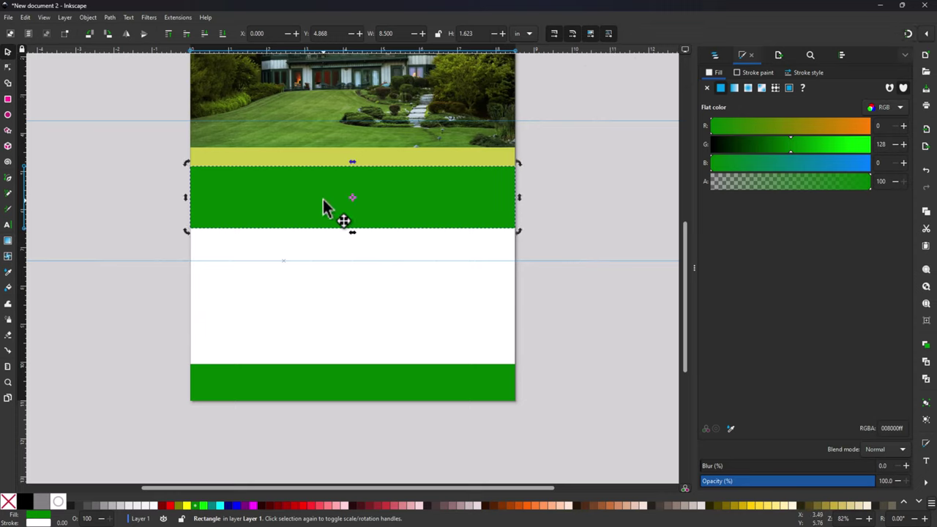
key(Up)
key(Up)
key(Up)
key(Up)
key(Up)
key(Up)
key(Up)
key(Up)
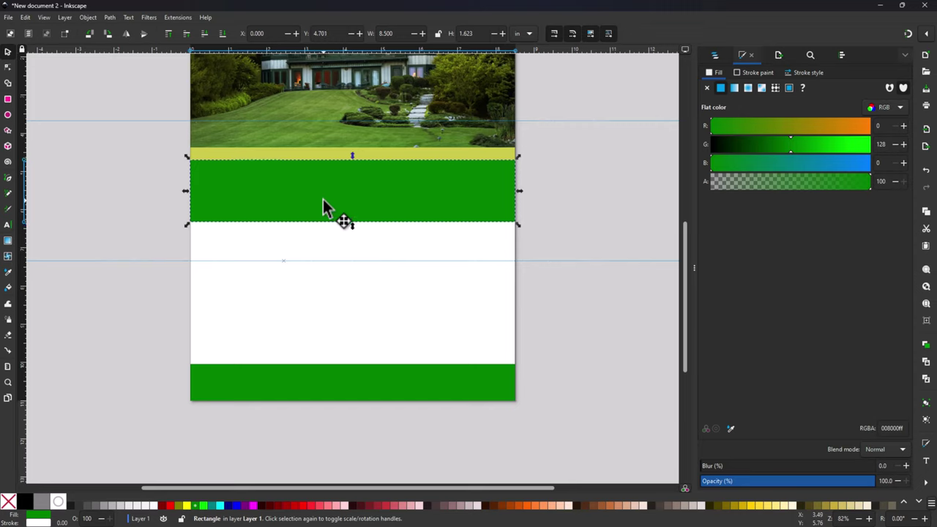
key(Up)
key(Up)
key(Up)
key(Up)
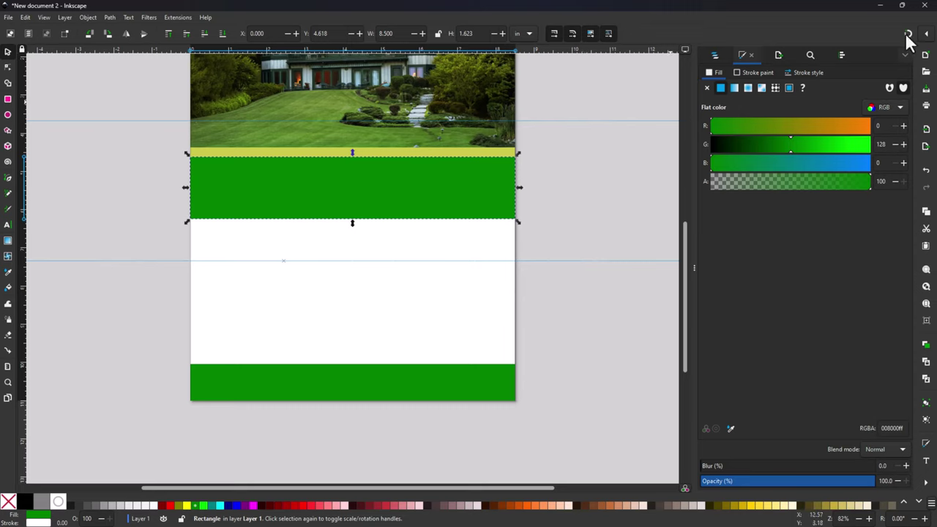
click(93, 150)
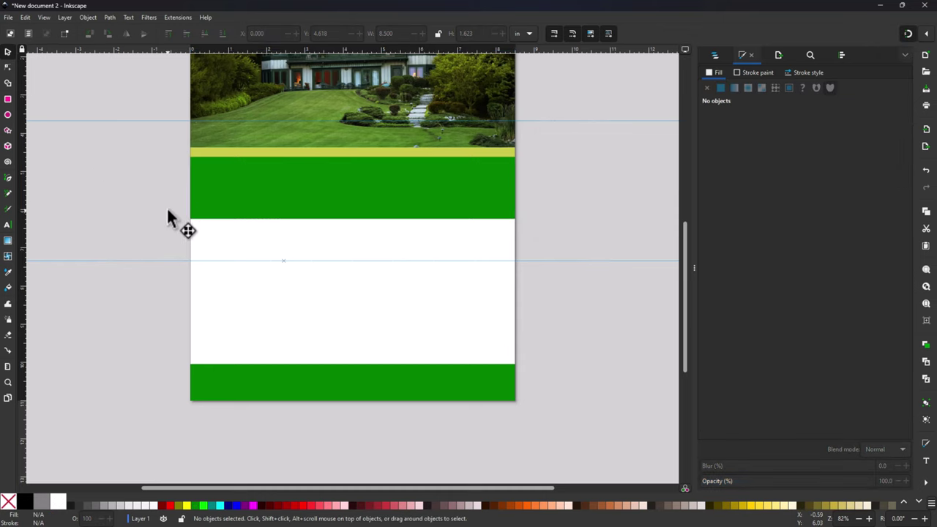
key(ctrl+super+Right)
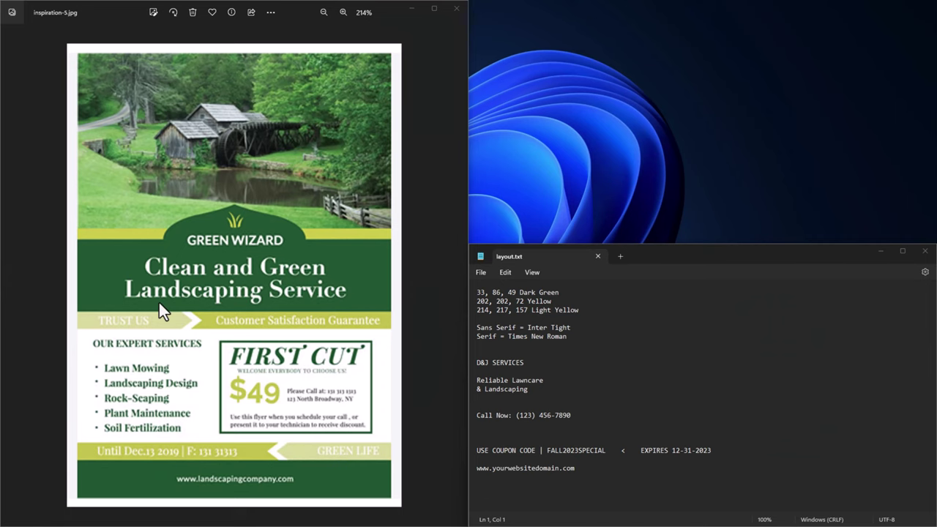
Step: Compare the yellow stripe's fill values against the notes' 202, 202, 72 yellow line
key(ctrl+super+Left)
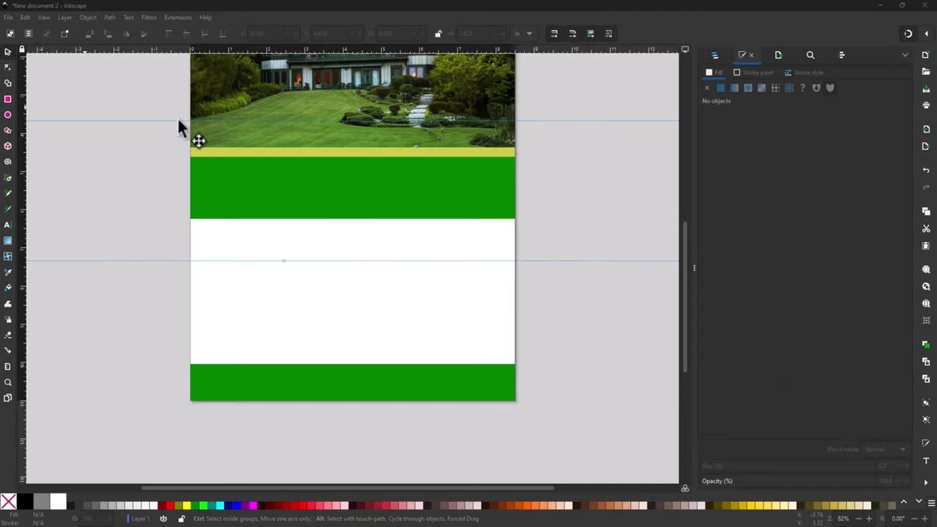
click(308, 152)
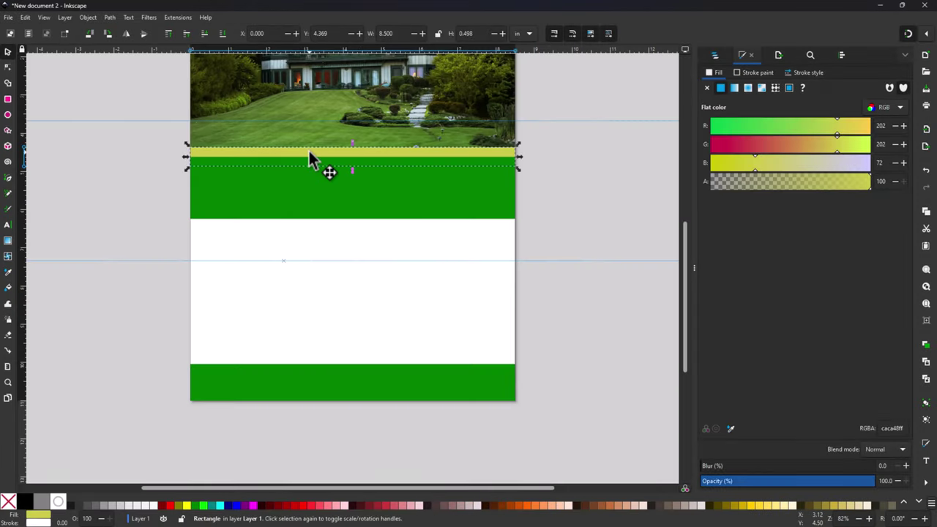
click(151, 139)
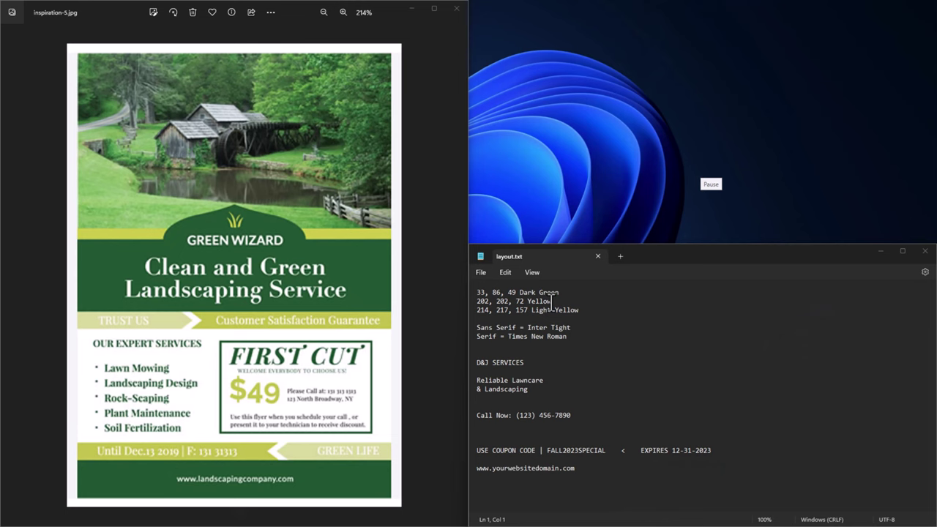
drag(551, 300, 464, 307)
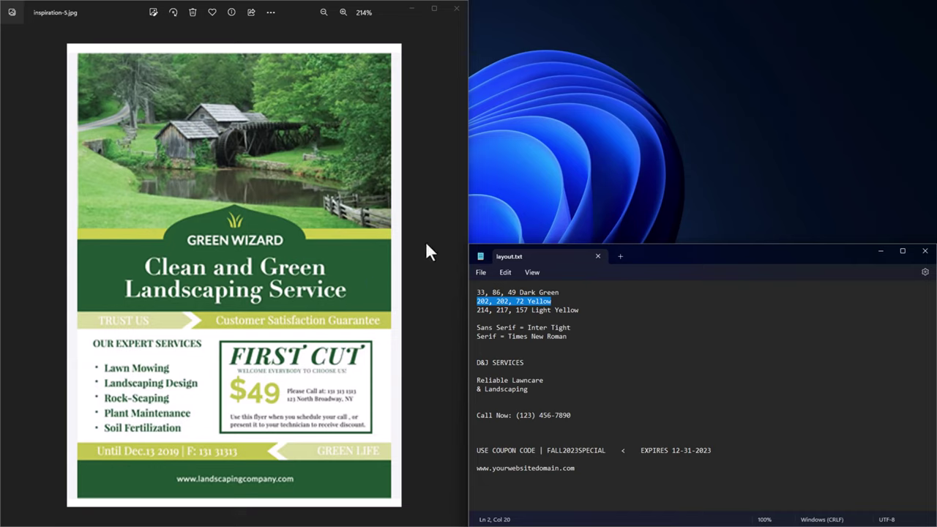
key(ctrl+super+Left)
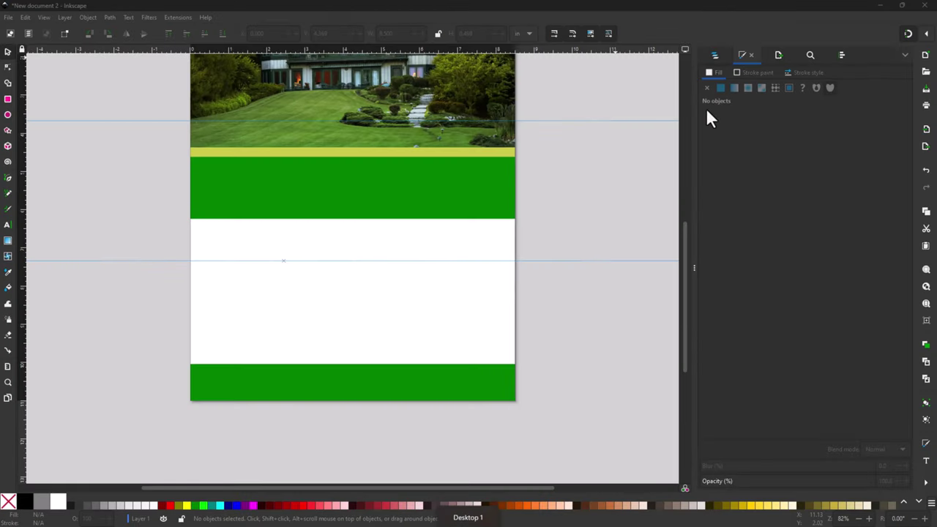
click(420, 153)
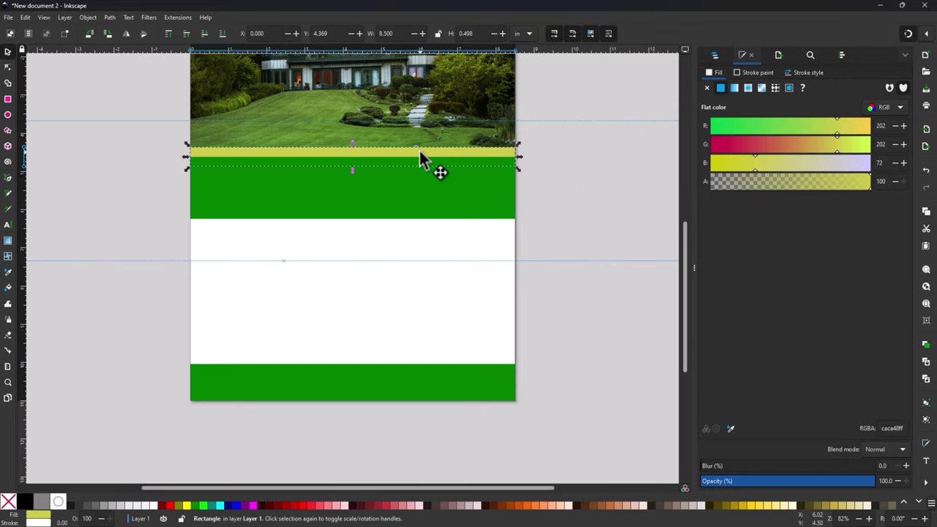
double_click(884, 144)
Step: Select the wide green band and look up the Dark Green values in the layout notes
click(336, 198)
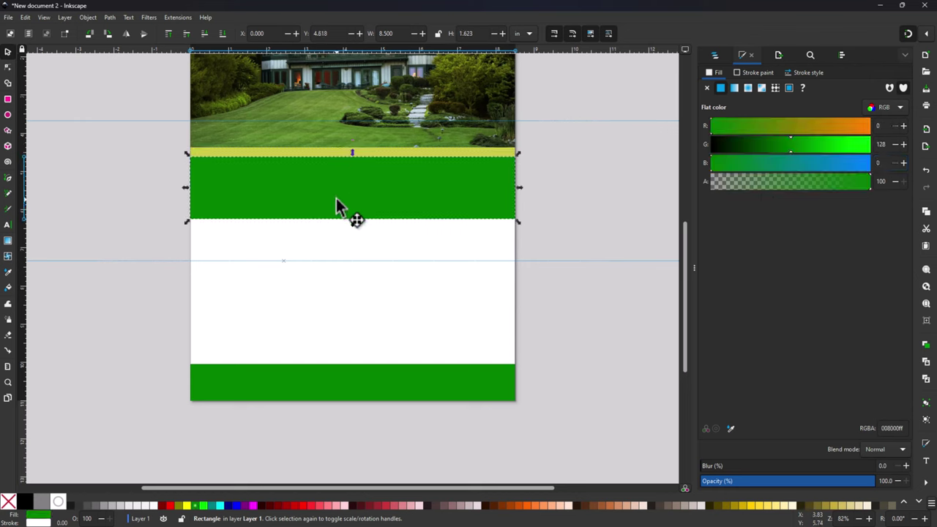
key(ctrl+super+Right)
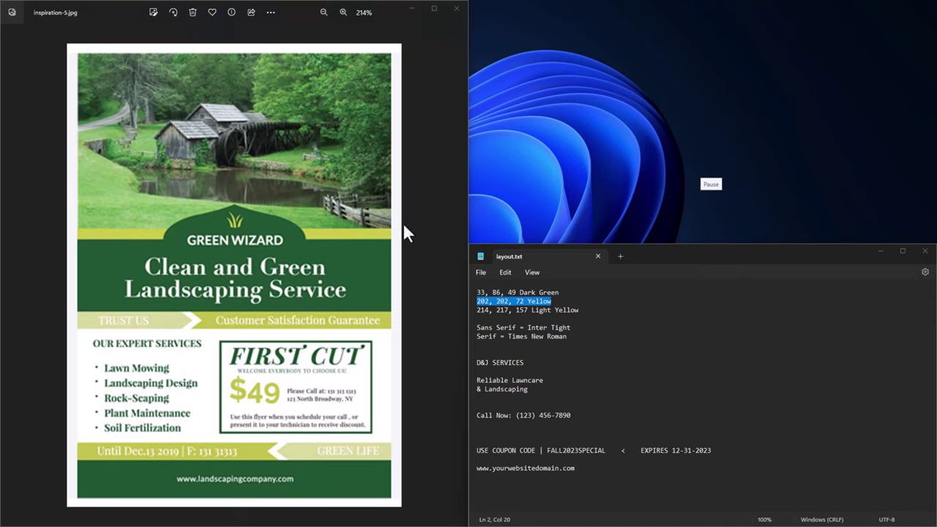
click(510, 292)
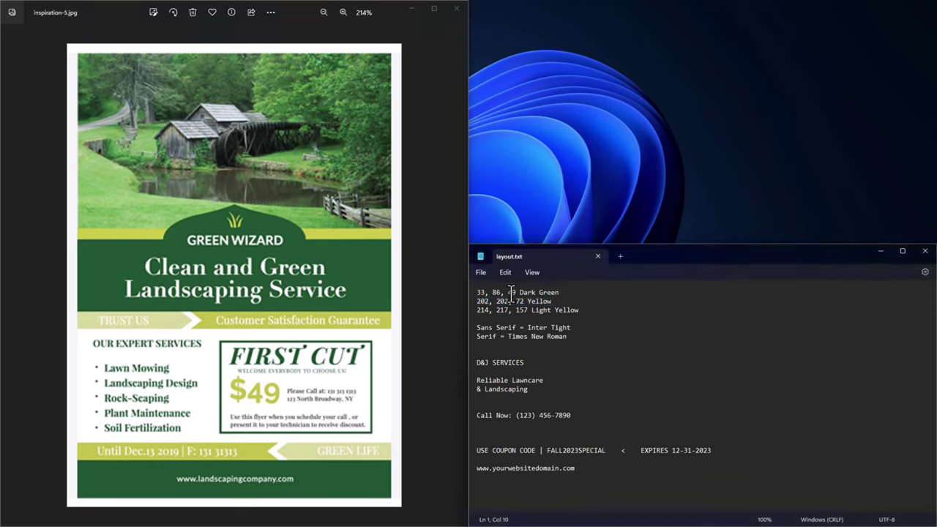
drag(580, 292, 472, 292)
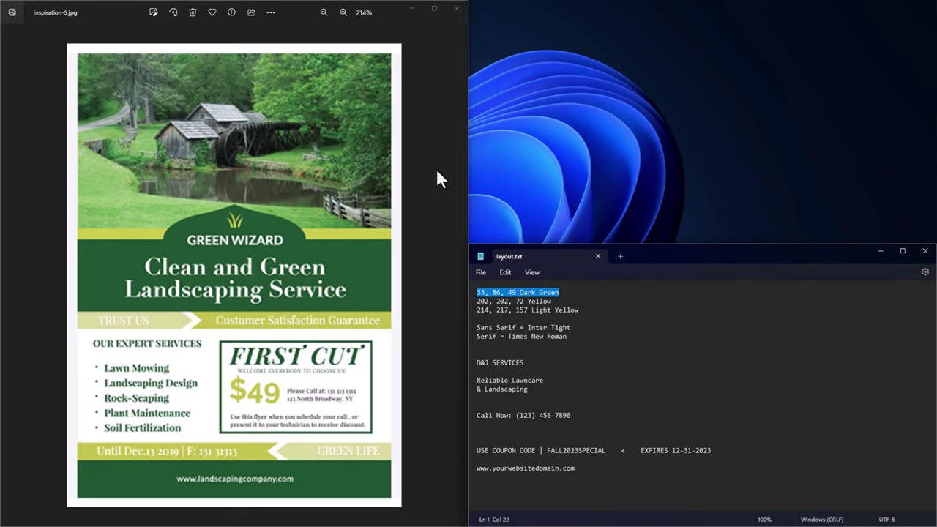
key(ctrl+super+Left)
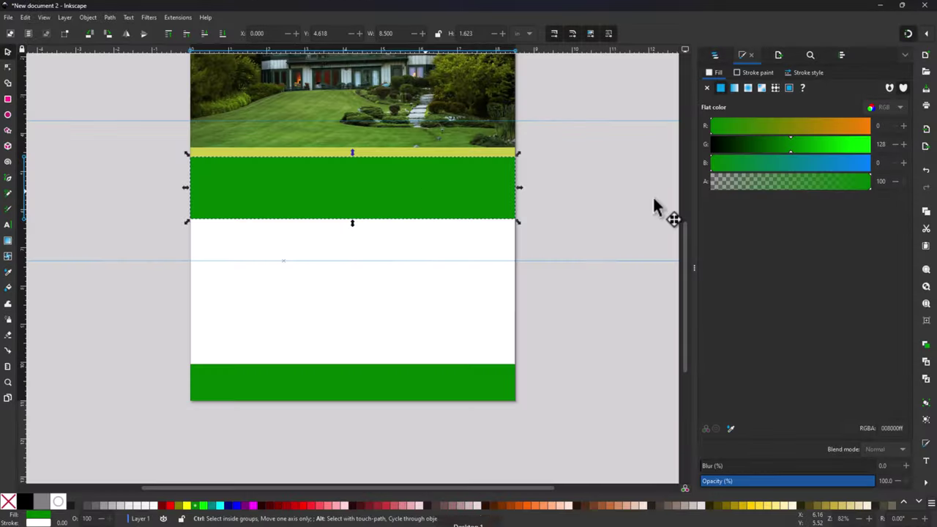
Step: Fill the wide band with dark green RGB 33, 86, 39
click(878, 126)
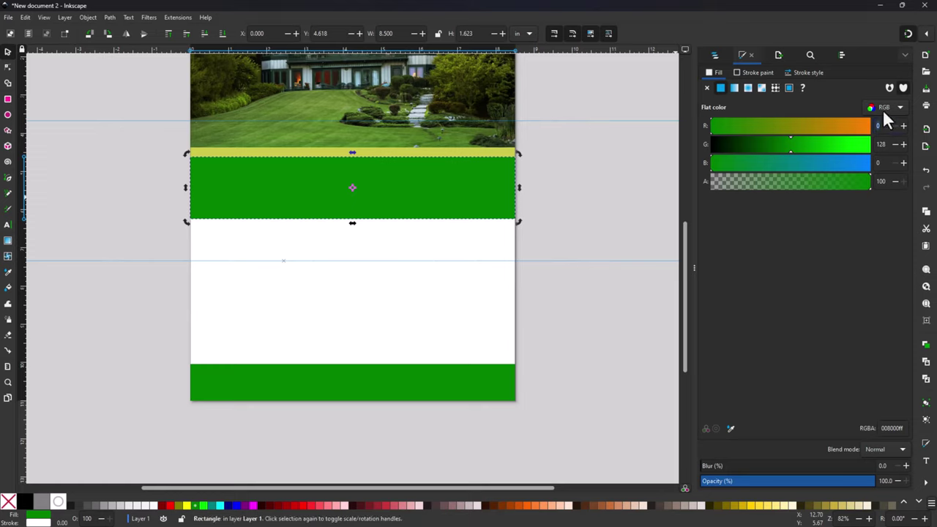
text(33)
key(Tab)
text(86)
key(Tab)
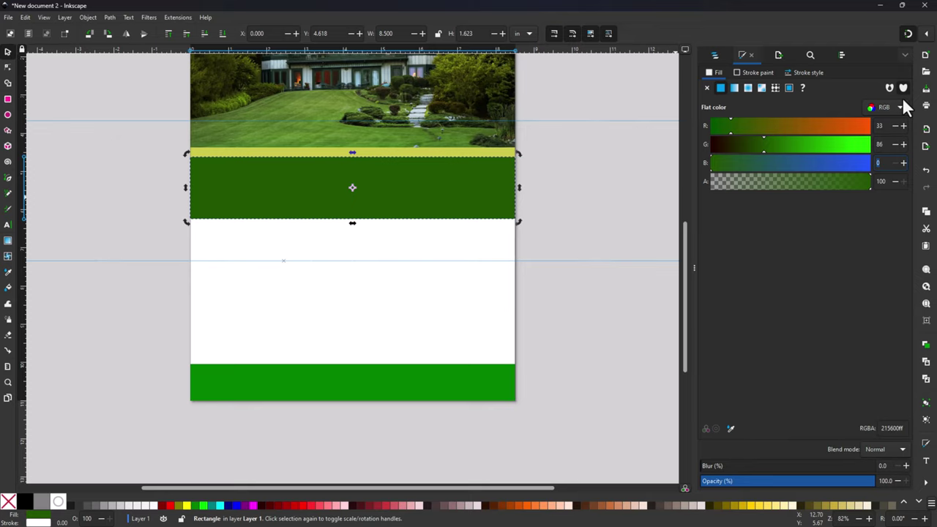
text(39)
key(Tab)
click(597, 316)
click(459, 390)
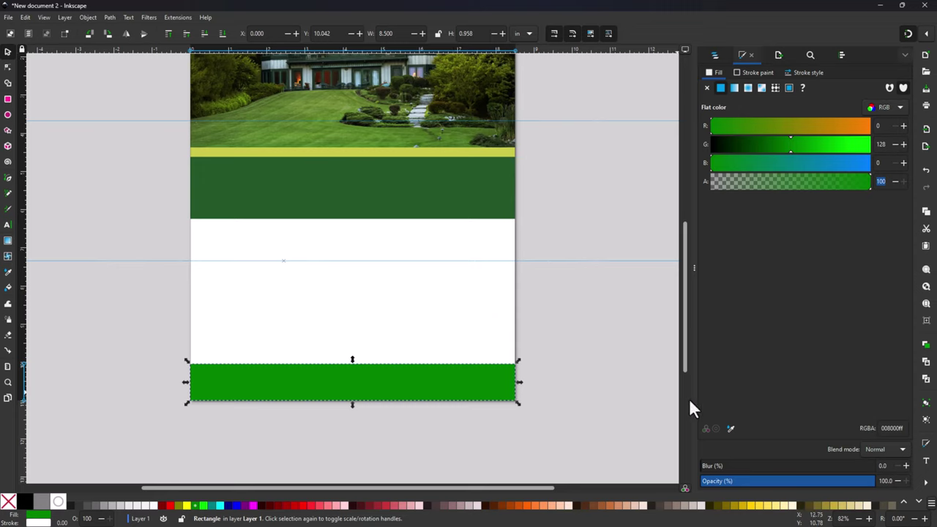
Step: Copy the middle band's dark green fill onto the footer band with the Dropper
click(731, 428)
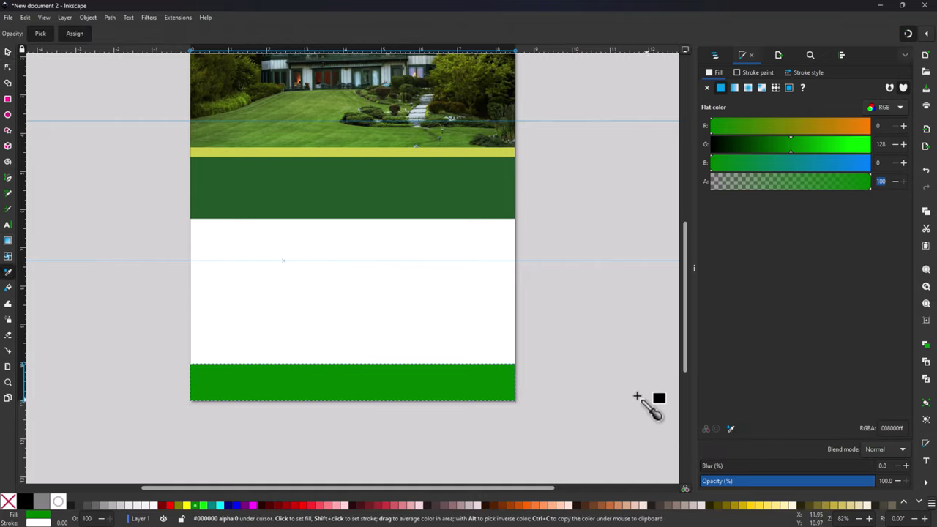
click(418, 191)
key(s)
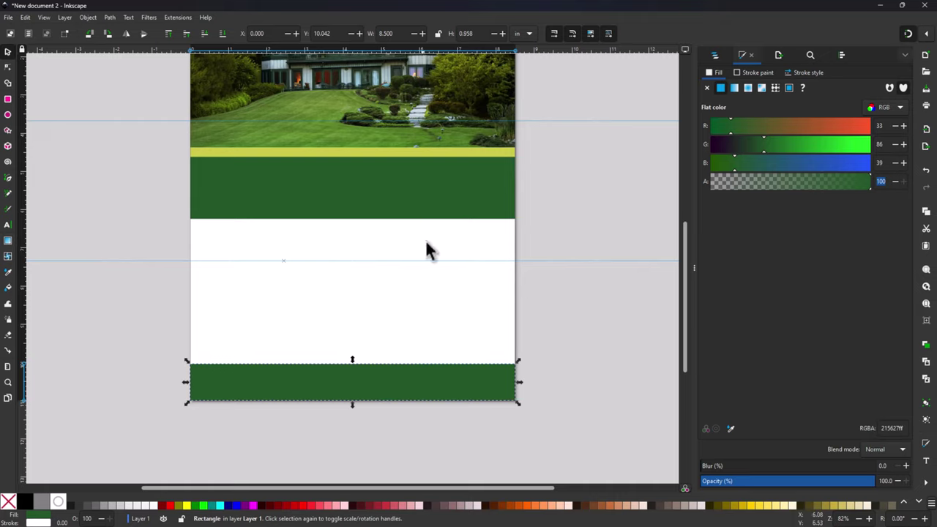
click(565, 286)
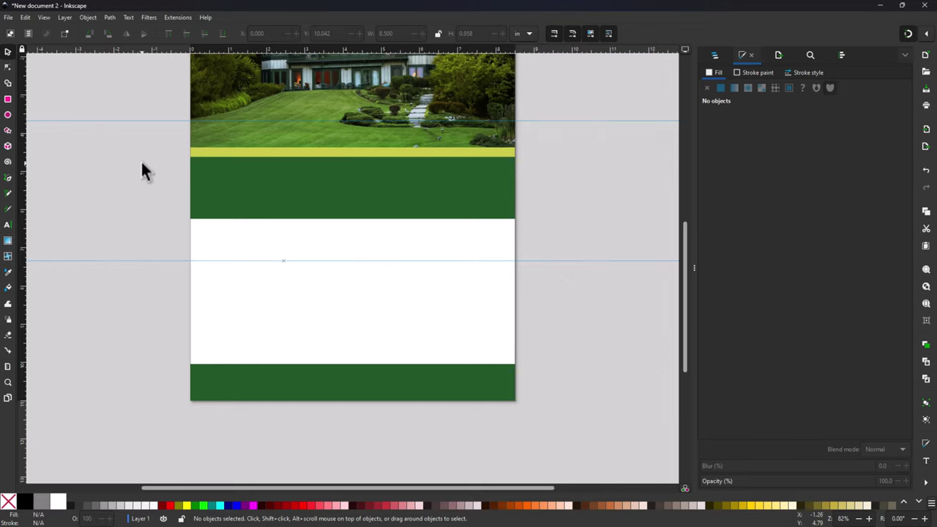
key(ctrl+super+Right)
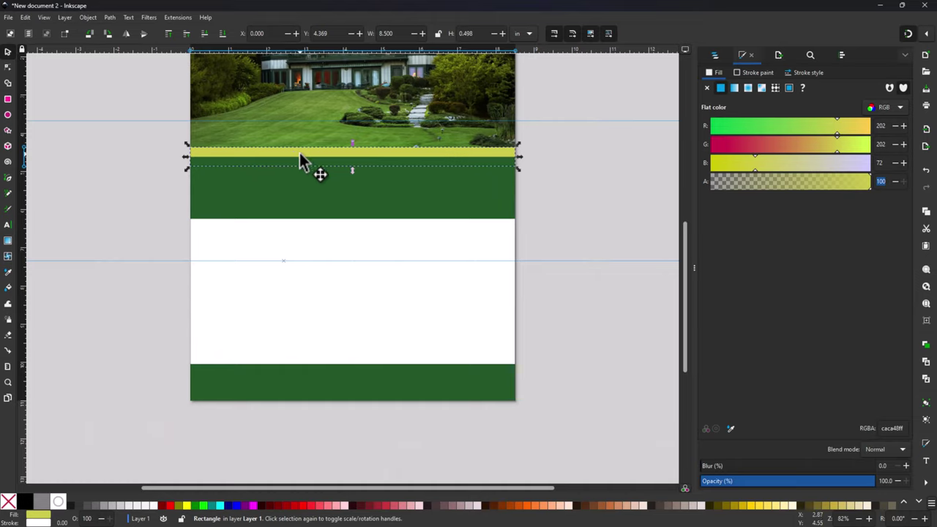
Step: Duplicate the thin yellow strip in place and drag the copy into the white lower-middle area
click(32, 20)
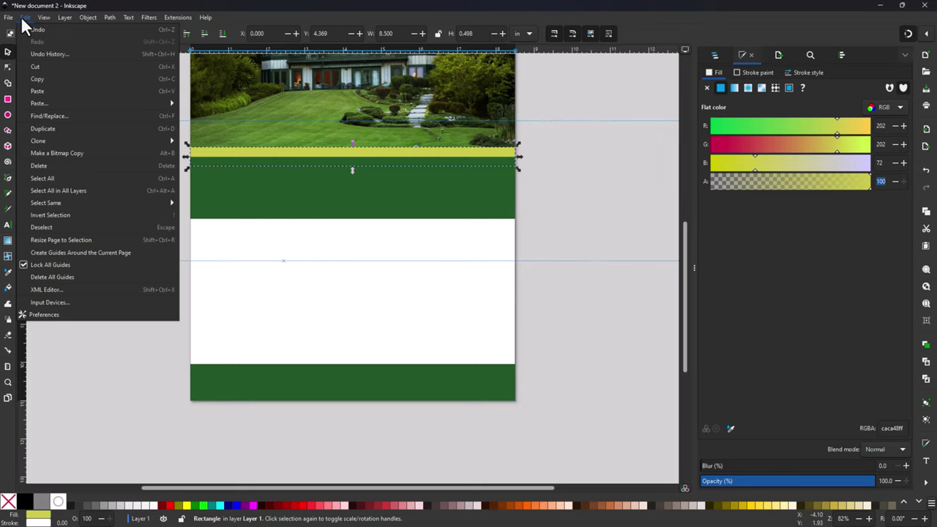
click(33, 79)
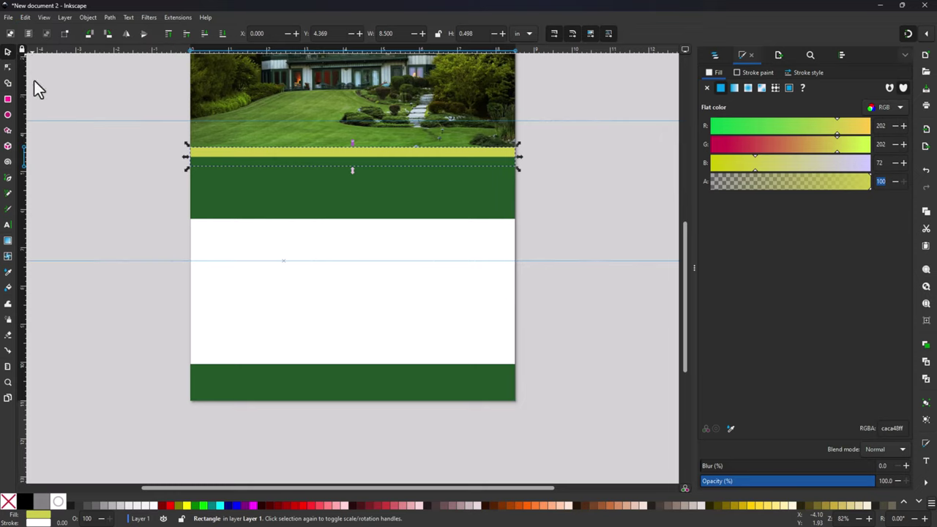
click(27, 17)
mouse_move(147, 104)
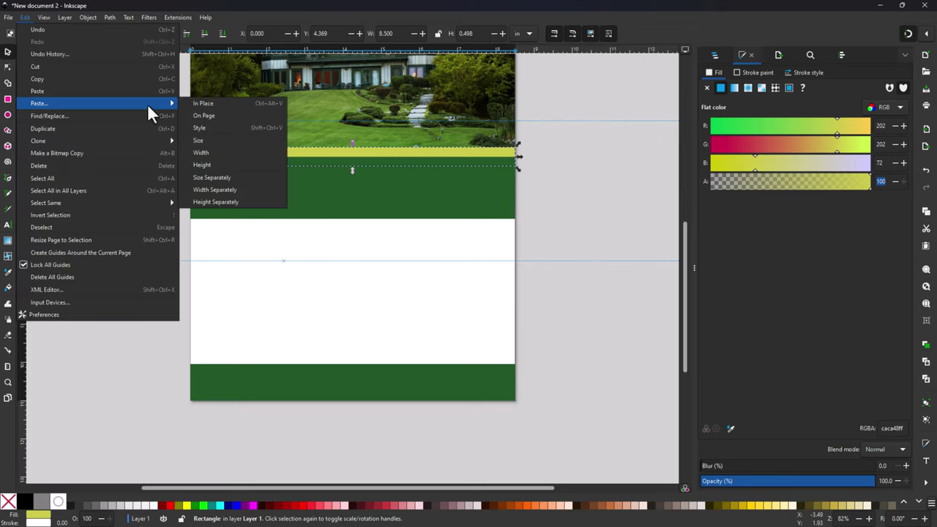
click(212, 102)
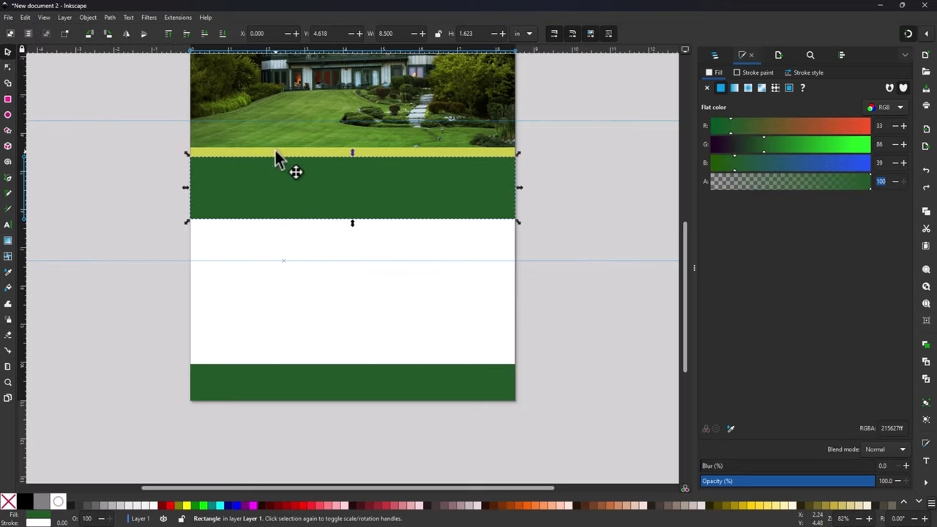
drag(275, 150, 218, 279)
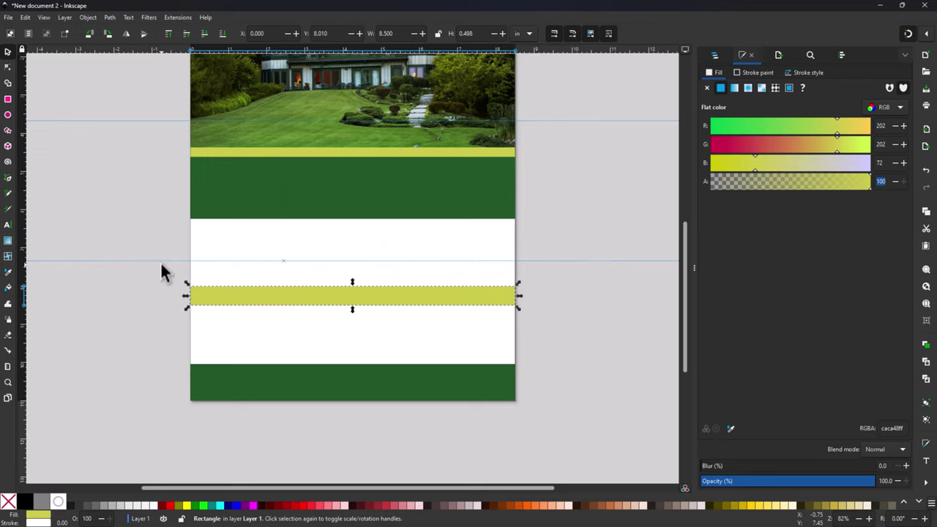
key(ctrl)
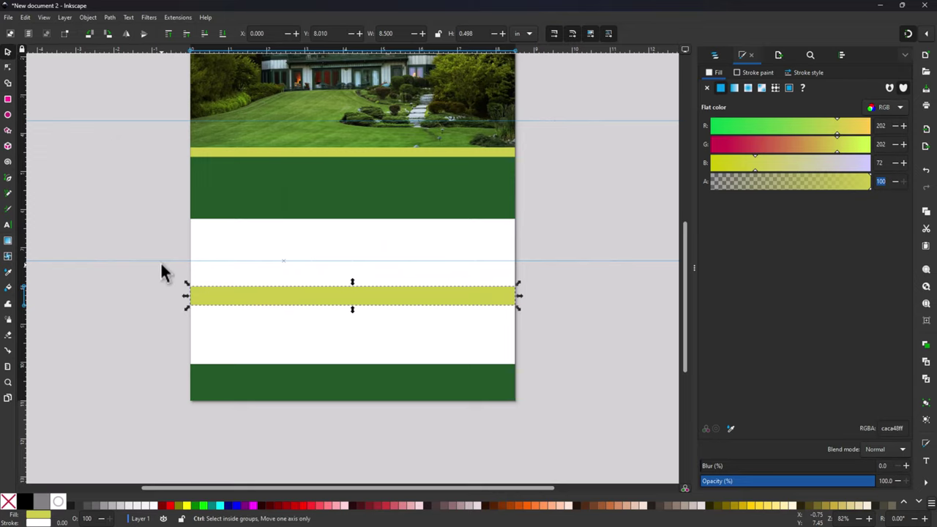
key(ctrl+super+Right)
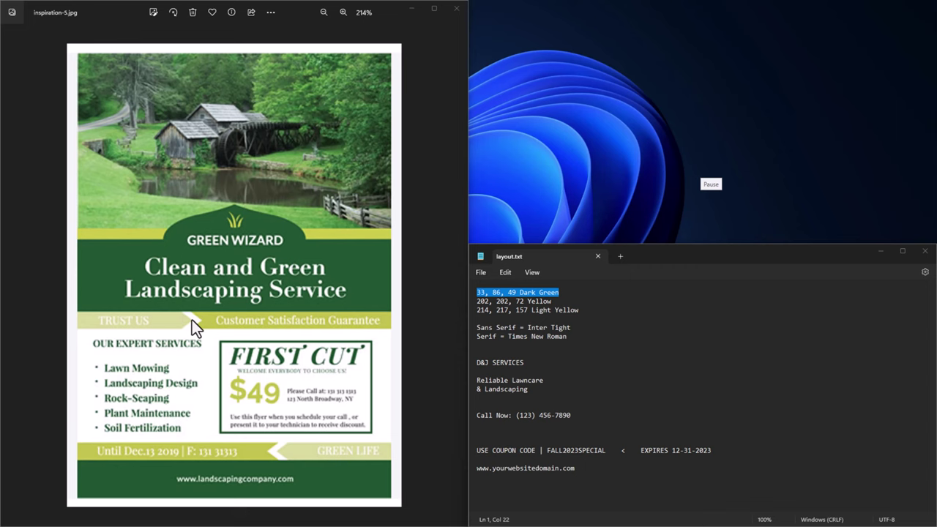
key(ctrl+super+Left)
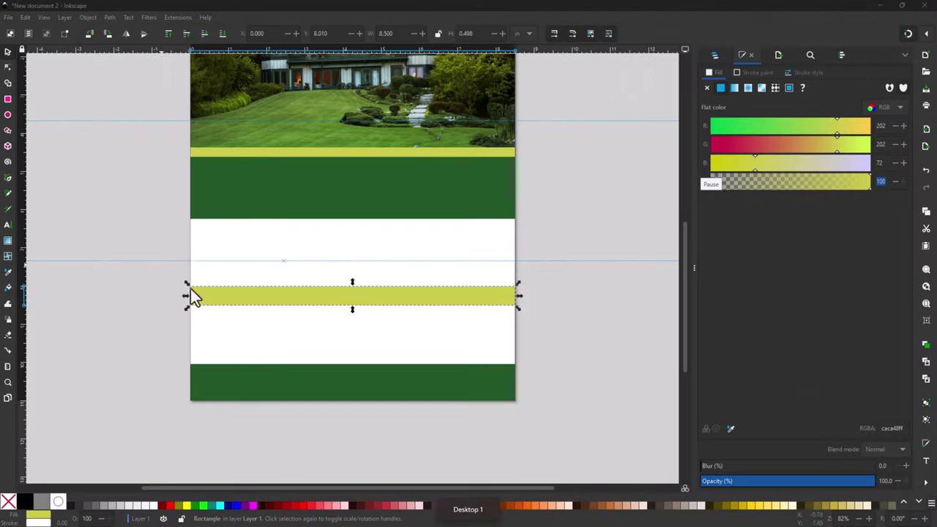
click(372, 317)
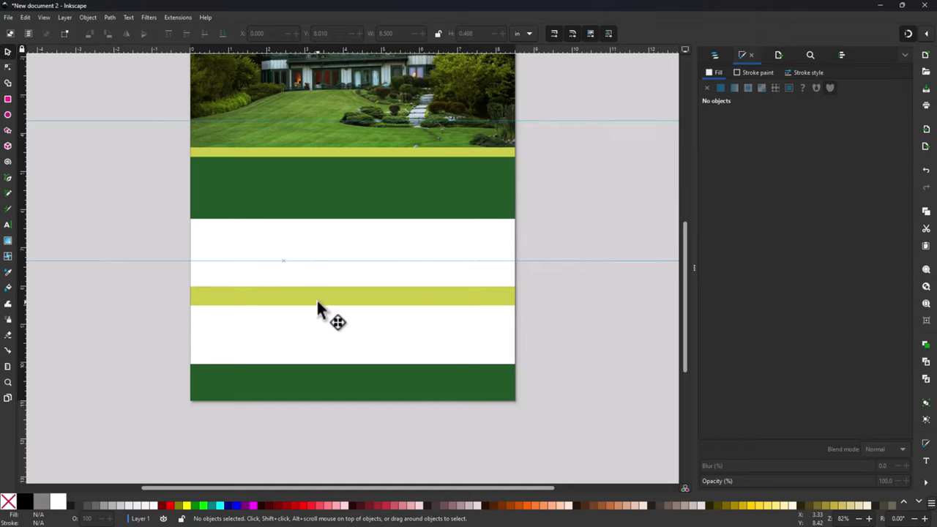
Step: Draw a 0.485 × 0.485 in dark green square just above the second yellow band
click(8, 103)
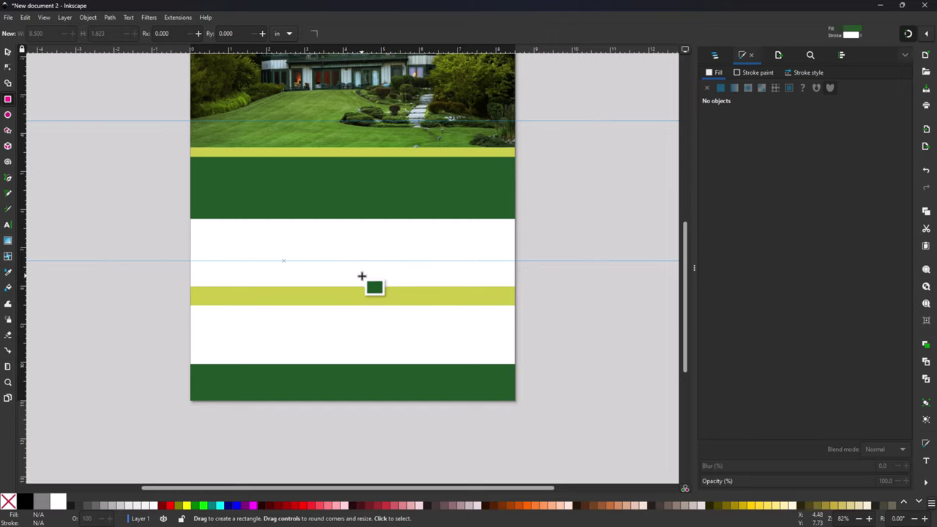
mouse_move(362, 276)
mouse_down()
mouse_move(407, 331)
mouse_move(388, 301)
mouse_move(404, 324)
mouse_up()
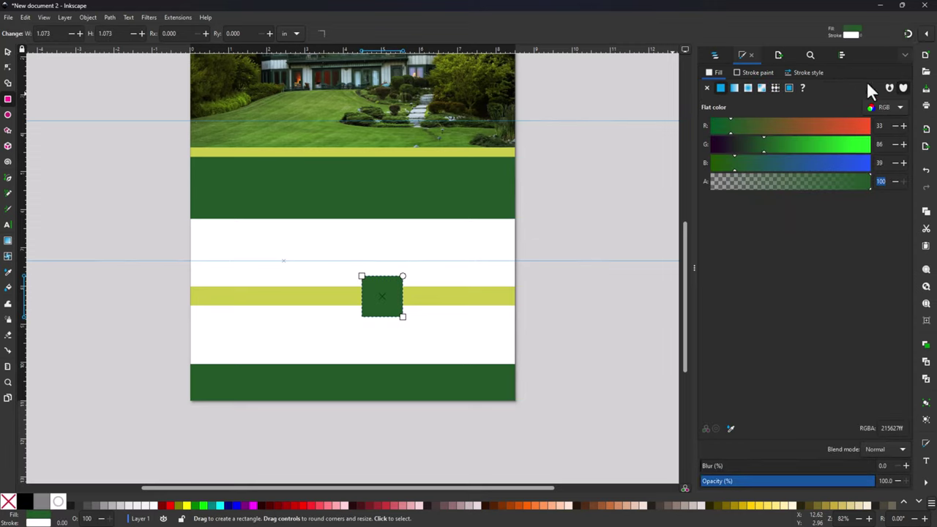
key(Delete)
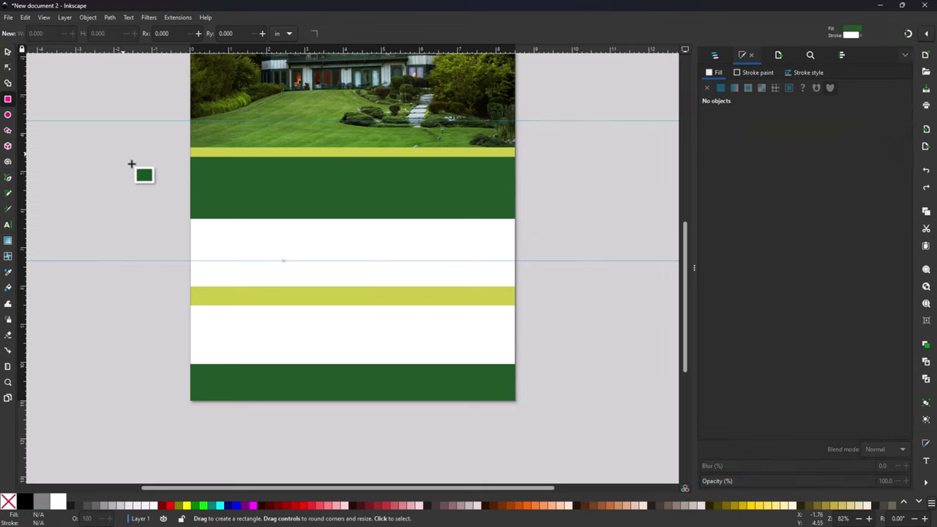
key(ctrl)
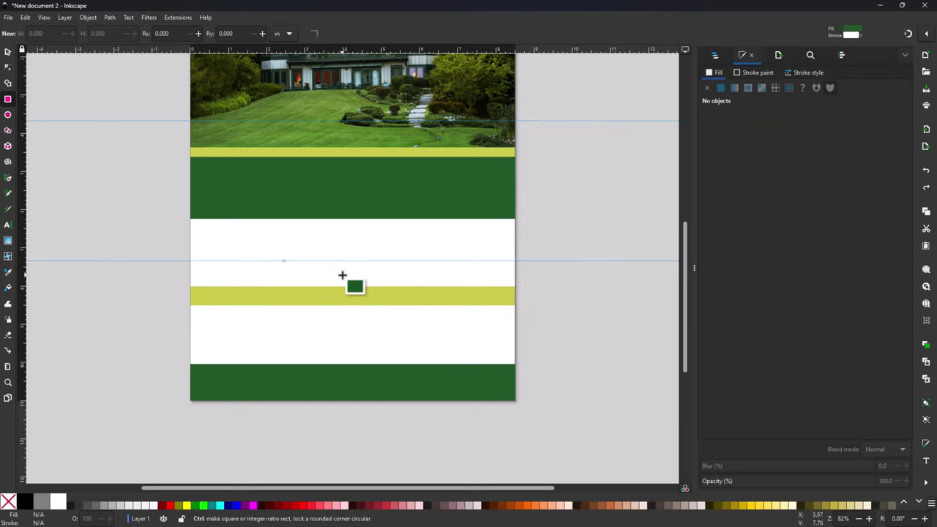
mouse_move(342, 275)
mouse_down()
mouse_move(365, 305)
mouse_move(351, 284)
mouse_up()
key(shift)
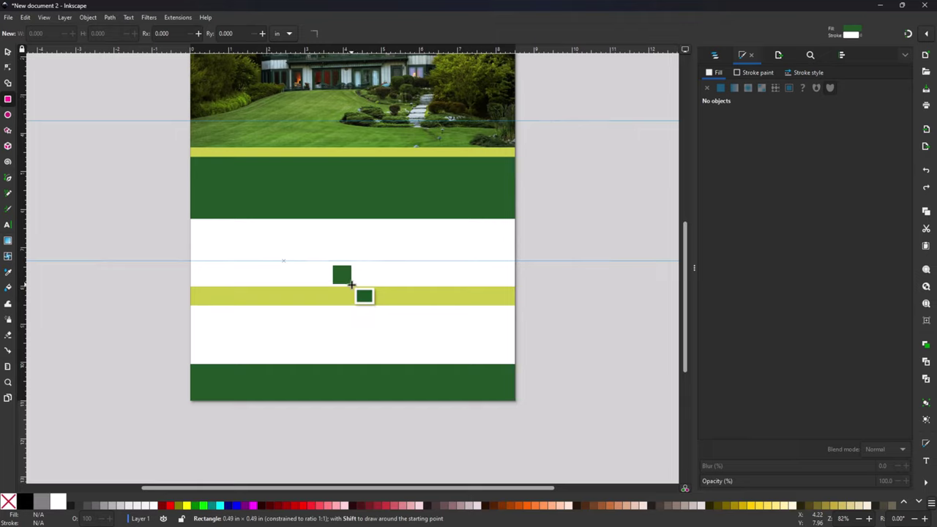
drag(351, 283, 352, 284)
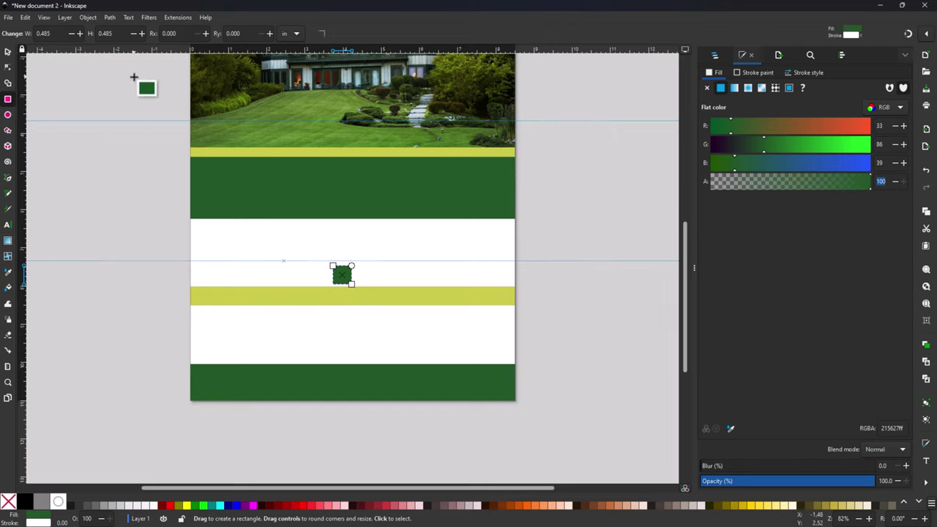
Step: Rotate the green square 45° into a diamond and move it below the second yellow band
click(9, 55)
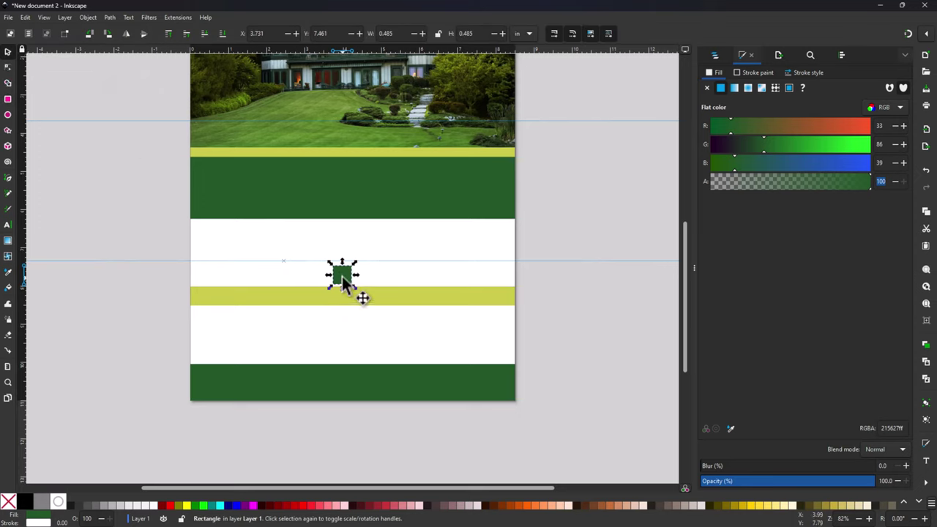
click(343, 276)
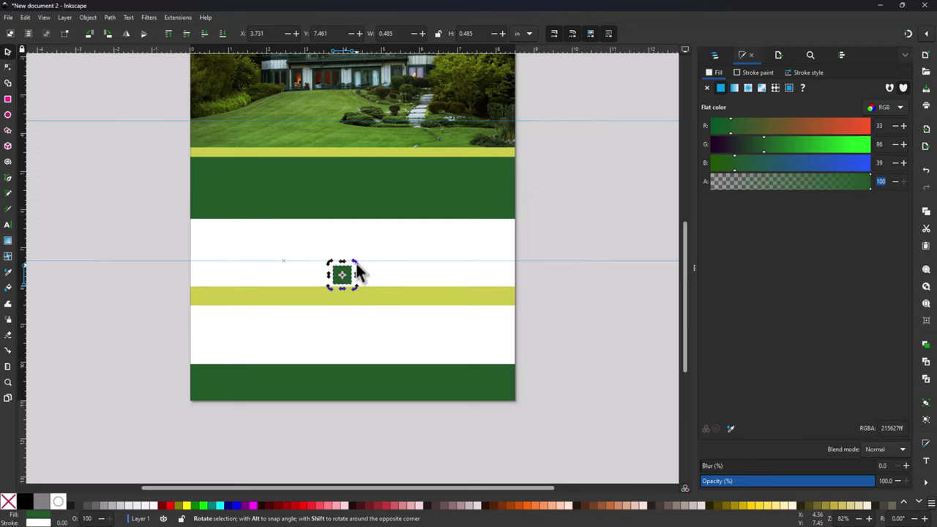
drag(355, 266, 315, 296)
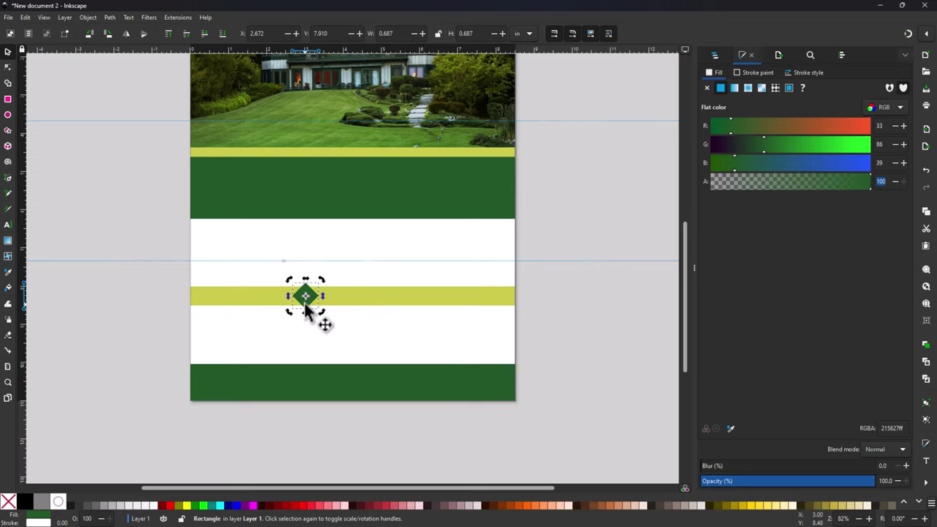
drag(305, 303, 346, 338)
click(355, 337)
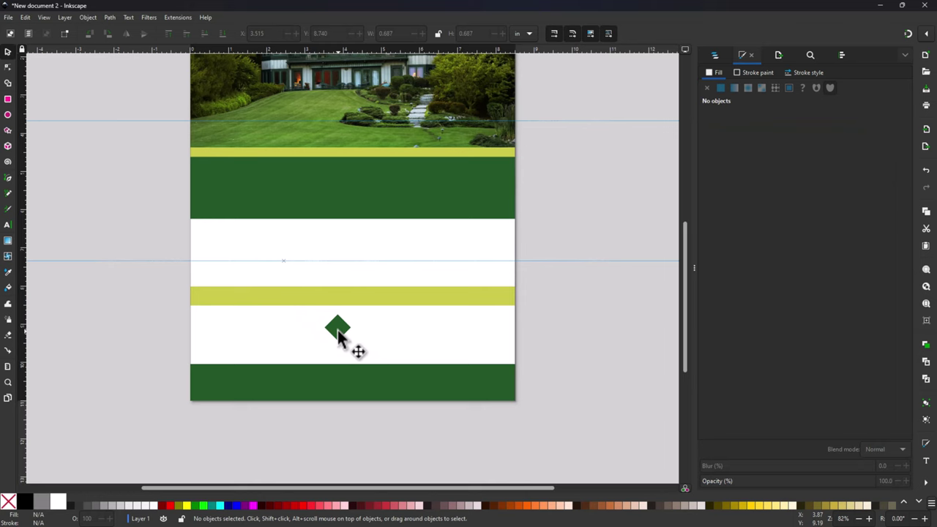
Step: Paste an in-place copy of the diamond, colour it red and nudge it left
click(336, 327)
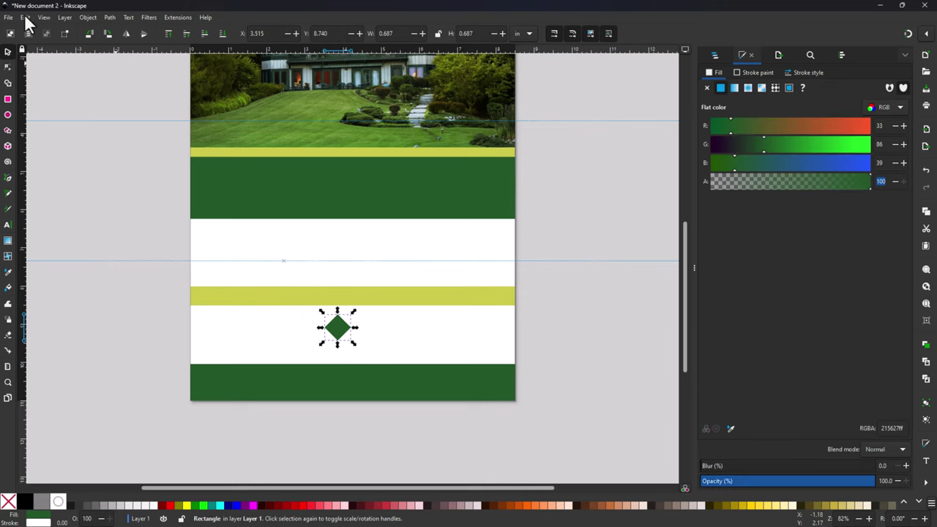
click(25, 17)
click(41, 78)
click(25, 18)
mouse_move(42, 104)
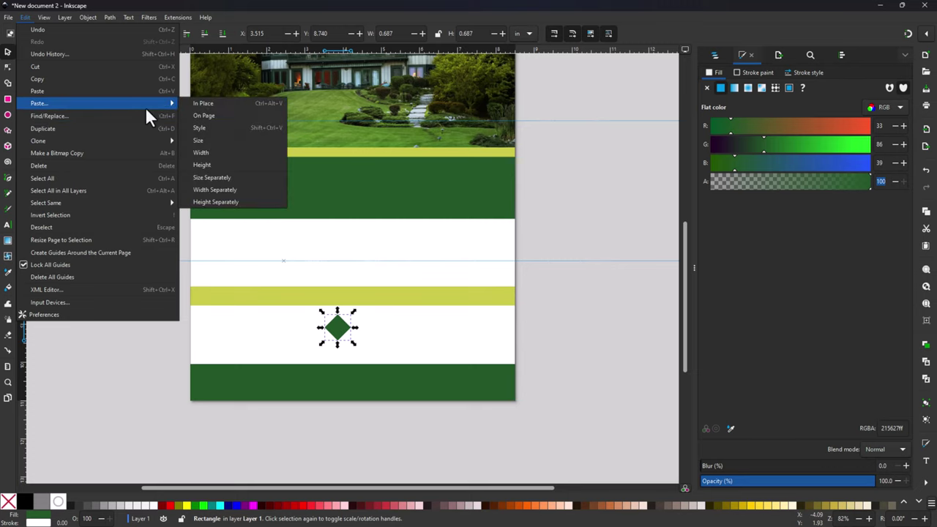
click(217, 106)
click(338, 324)
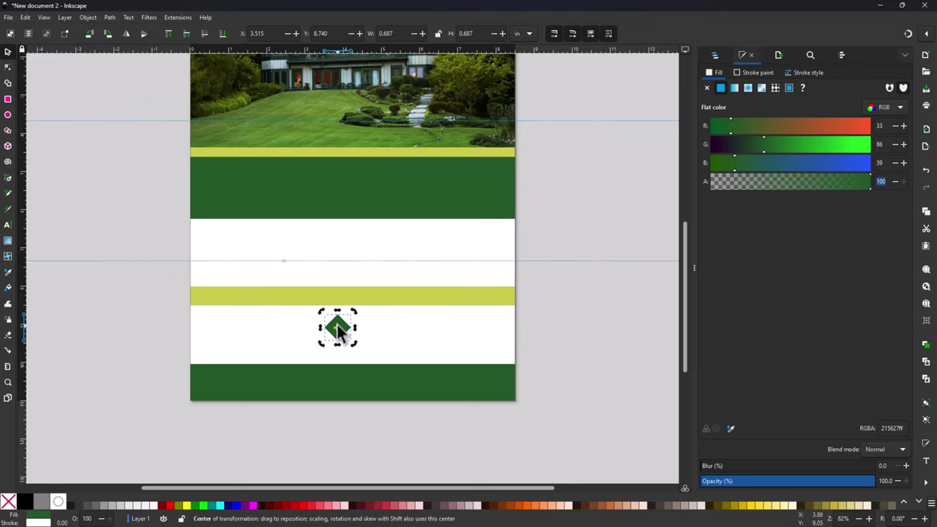
click(377, 505)
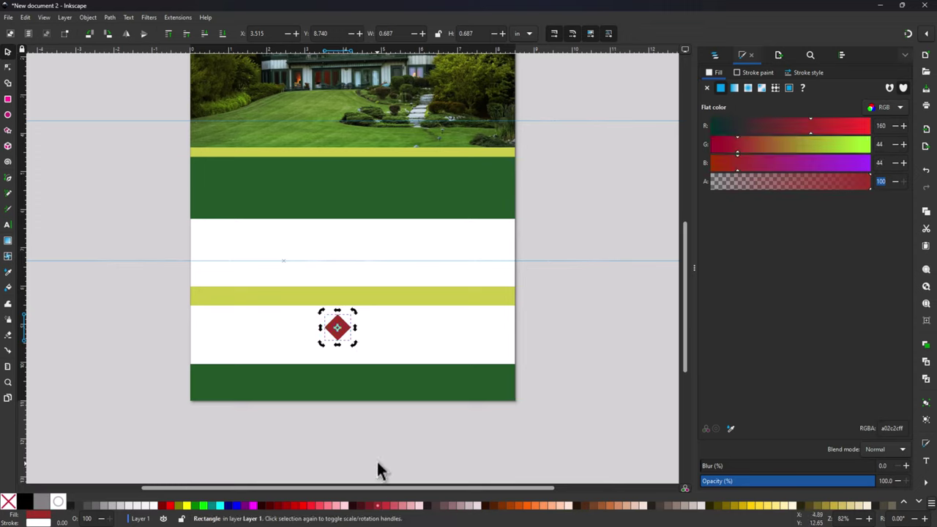
click(420, 339)
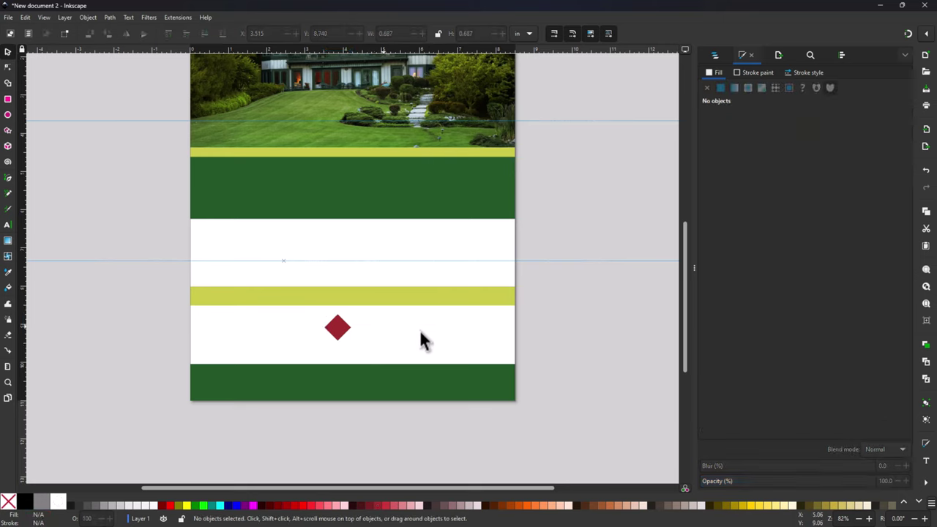
key(shift+Tab)
key(Left)
key(Left)
key(Left)
key(Left)
key(Left)
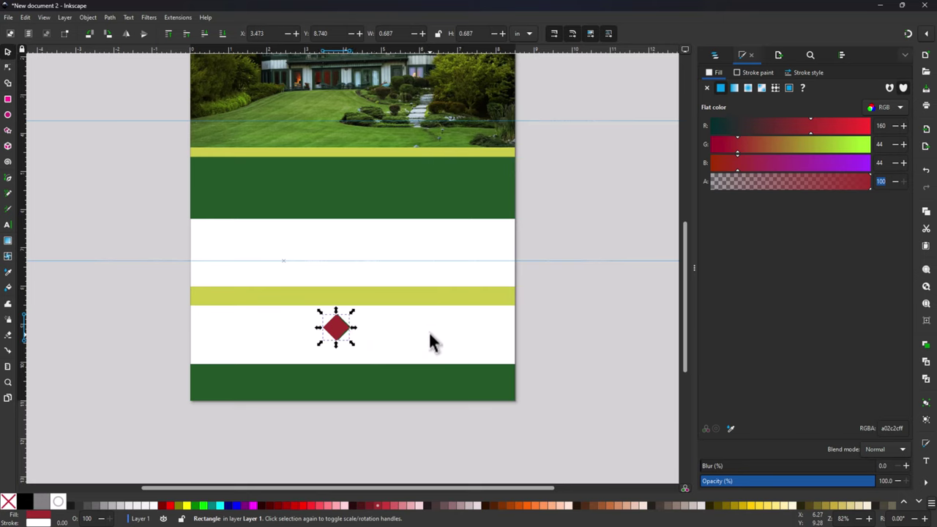
key(Left)
key(Left)
key(Left)
key(Left)
key(Left)
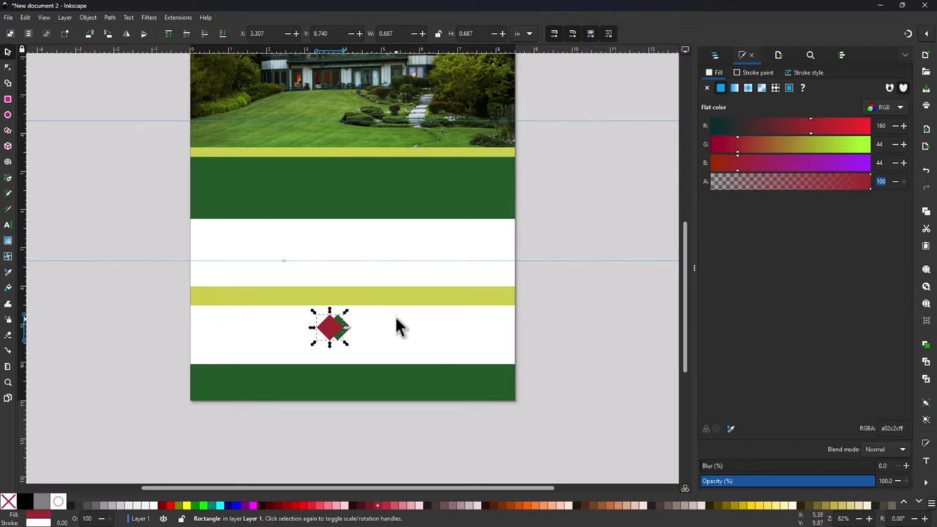
click(396, 319)
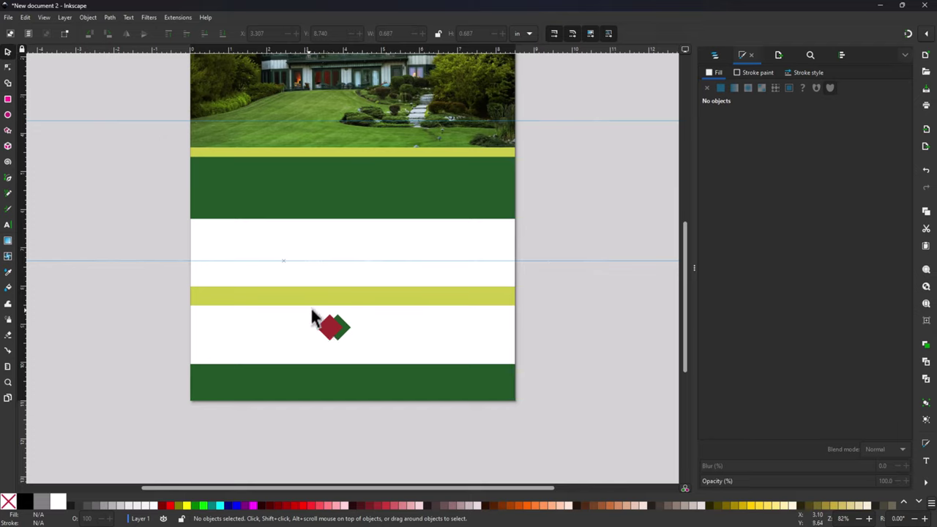
Step: Select both diamonds and apply Path > Difference to leave a green chevron
drag(308, 310, 366, 344)
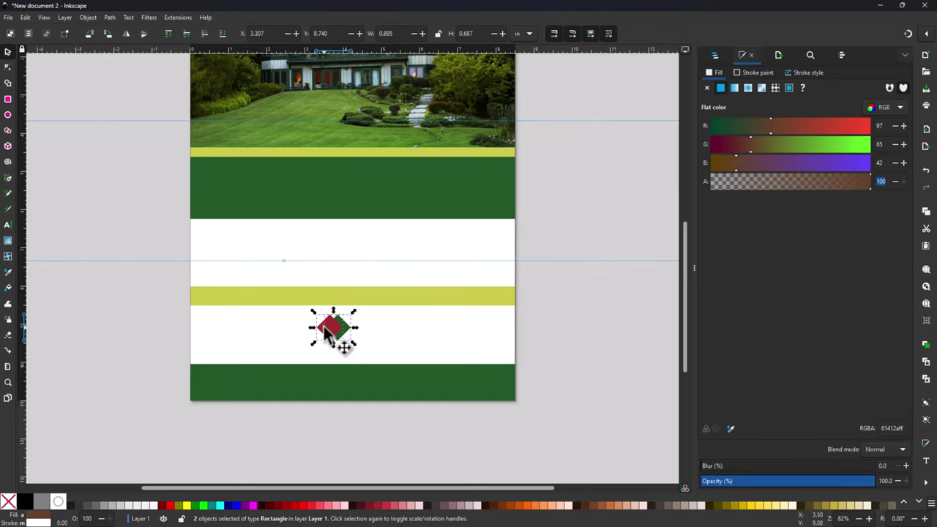
click(347, 330)
click(330, 324)
click(346, 330)
click(344, 335)
click(109, 17)
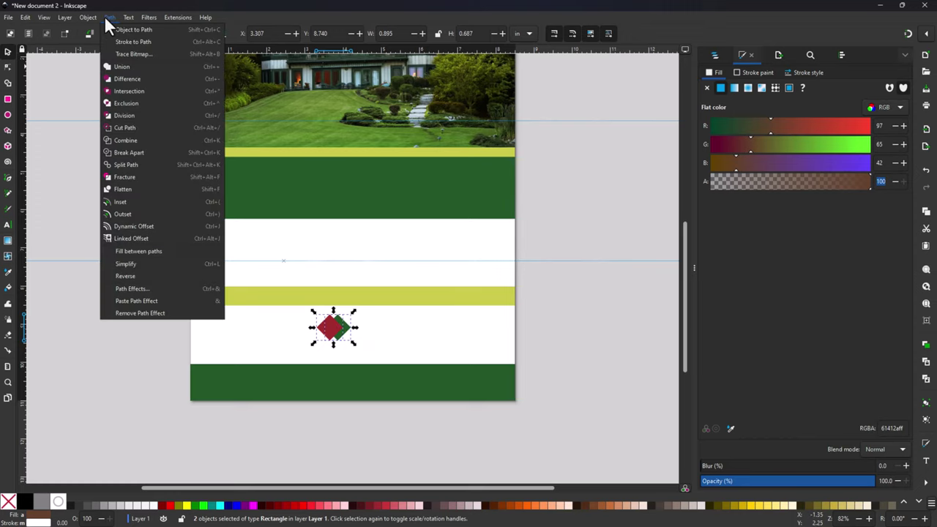
click(118, 79)
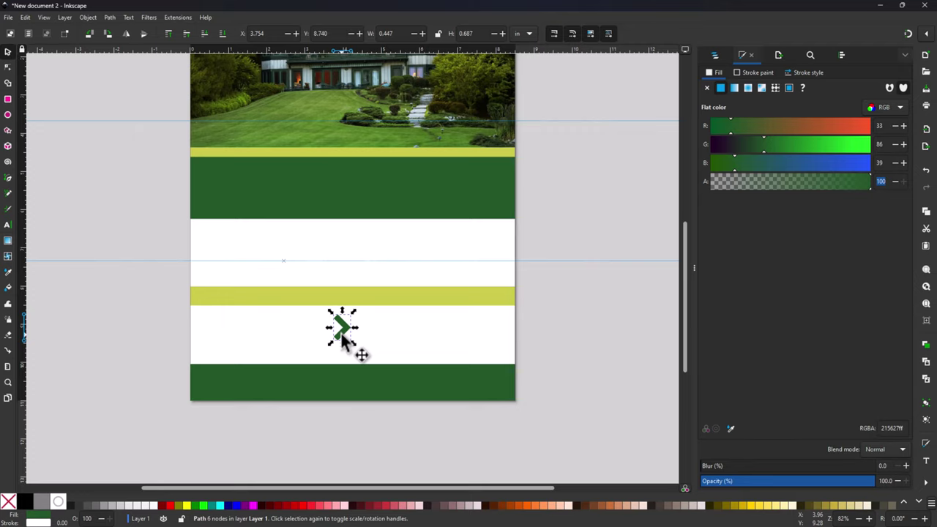
Step: Move the chevron onto the second yellow band and zoom in on it
drag(339, 331, 302, 300)
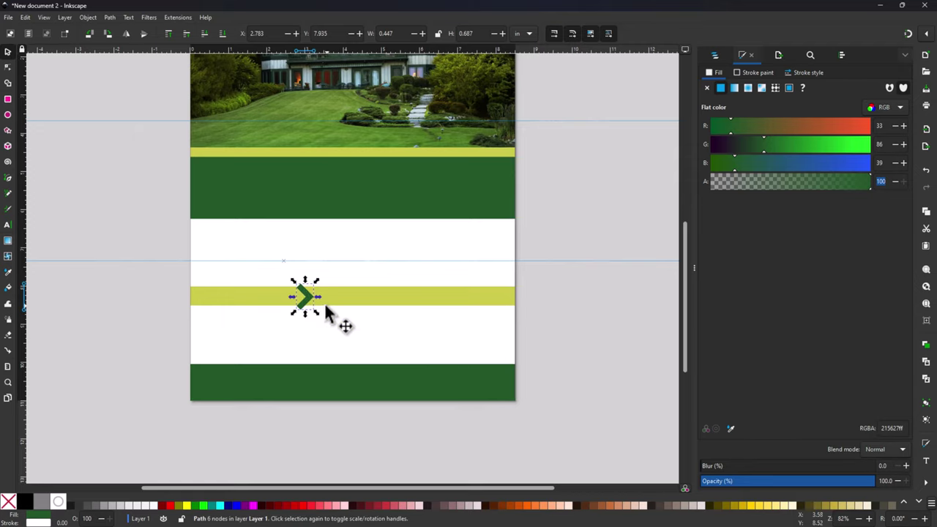
ctrl+scroll(318, 313, up, 2)
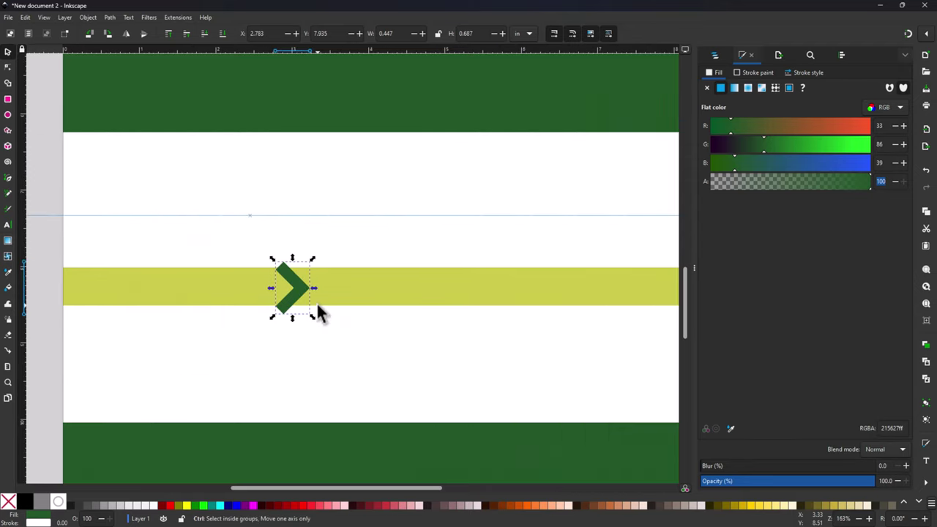
ctrl+scroll(319, 313, up, 2)
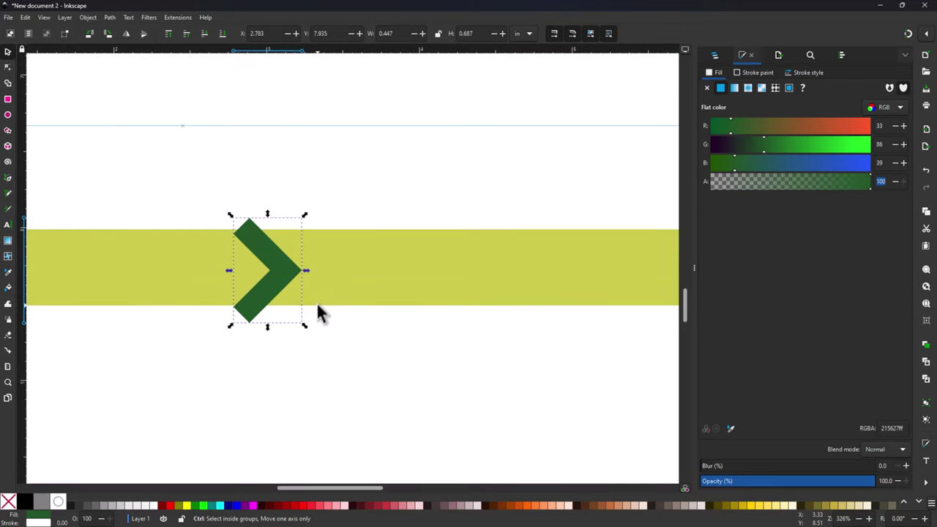
ctrl+scroll(317, 309, up, 1)
click(250, 243)
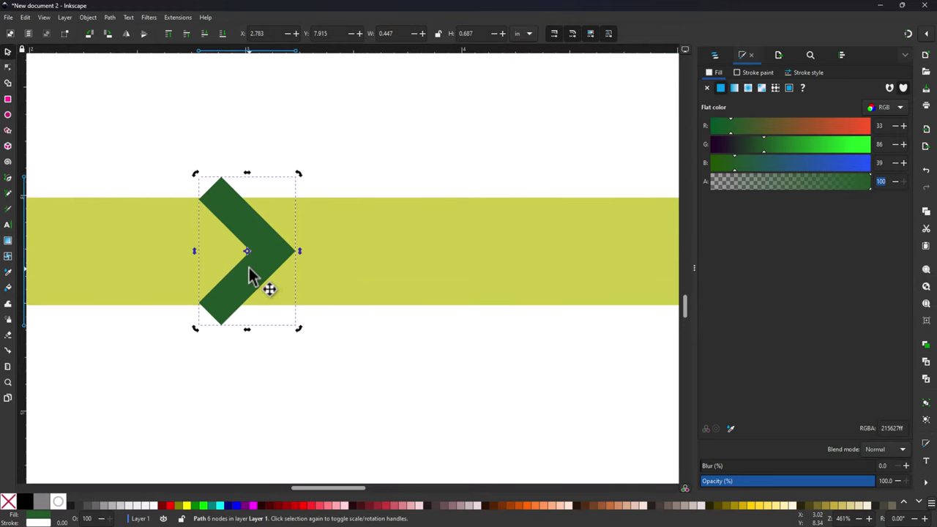
Step: Stretch the chevron to 0.711 in tall so it covers the band's height
click(257, 268)
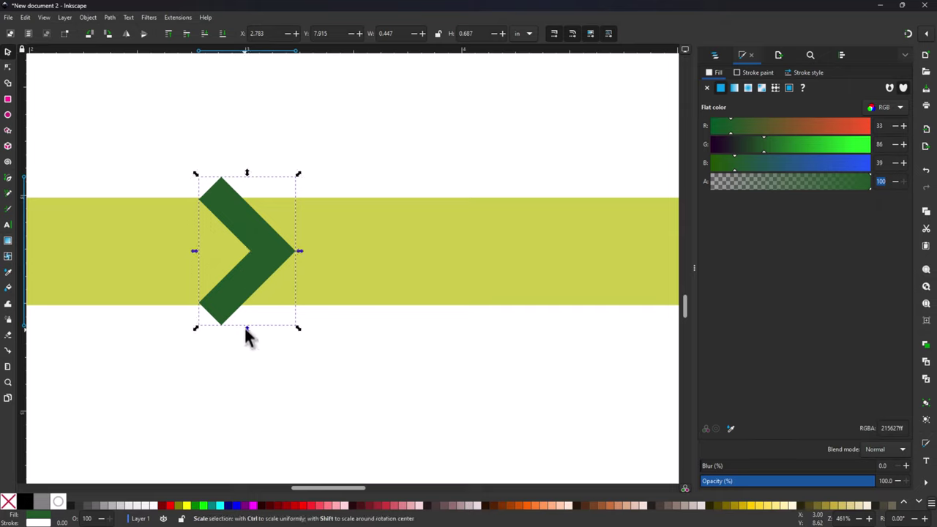
drag(247, 328, 246, 333)
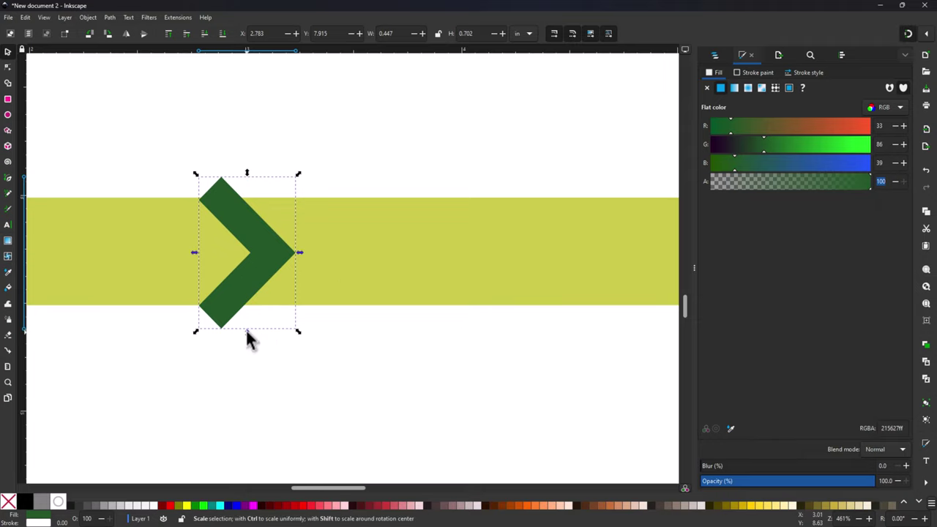
drag(246, 331, 245, 335)
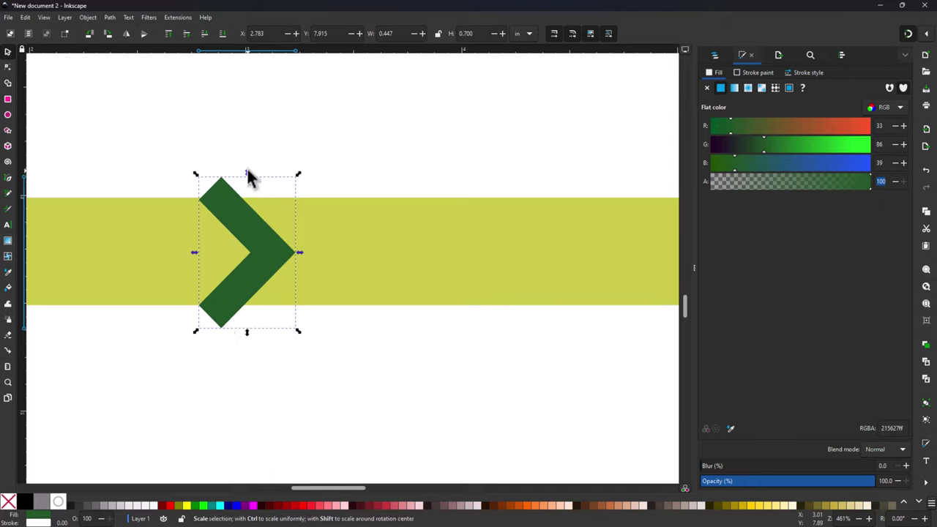
drag(247, 171, 246, 167)
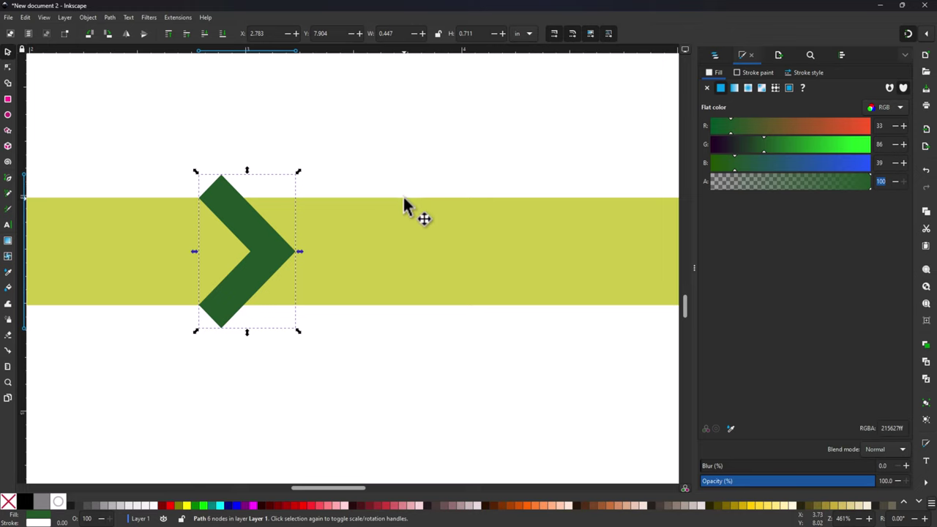
scroll(402, 202, down, 2)
scroll(401, 200, down, 1)
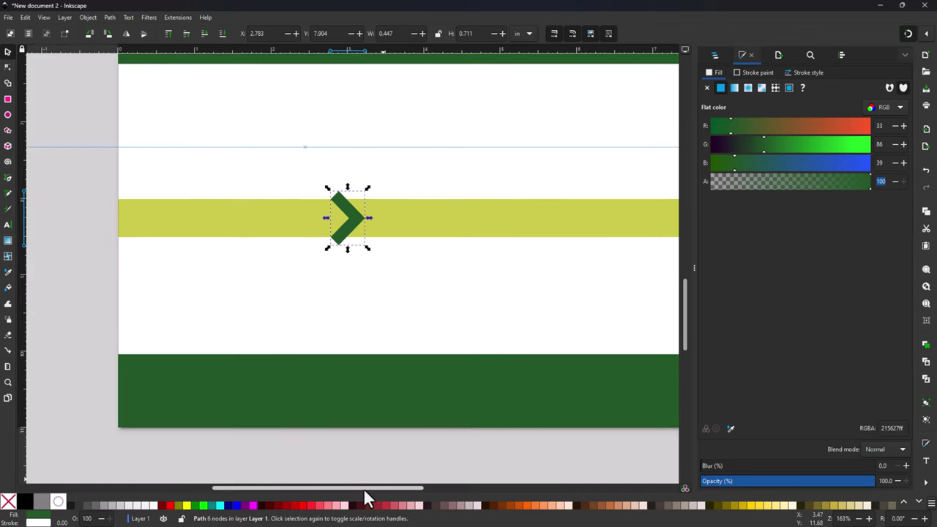
scroll(366, 485, left, 5)
scroll(375, 384, down, 1)
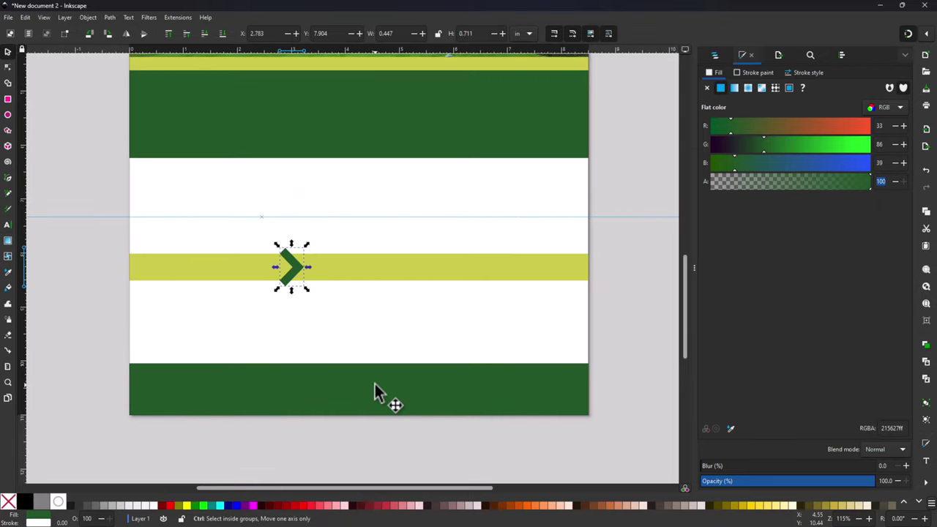
scroll(375, 384, up, 1)
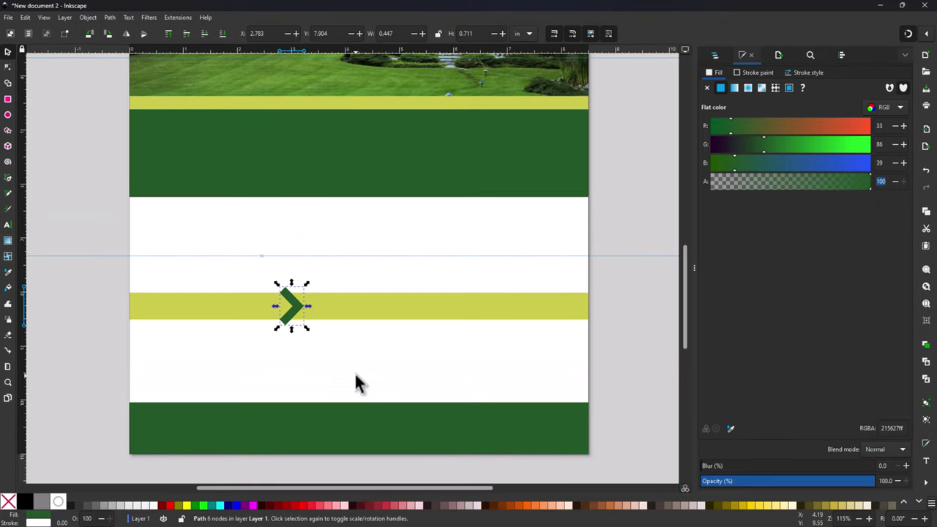
scroll(340, 343, up, 2)
scroll(340, 344, down, 1)
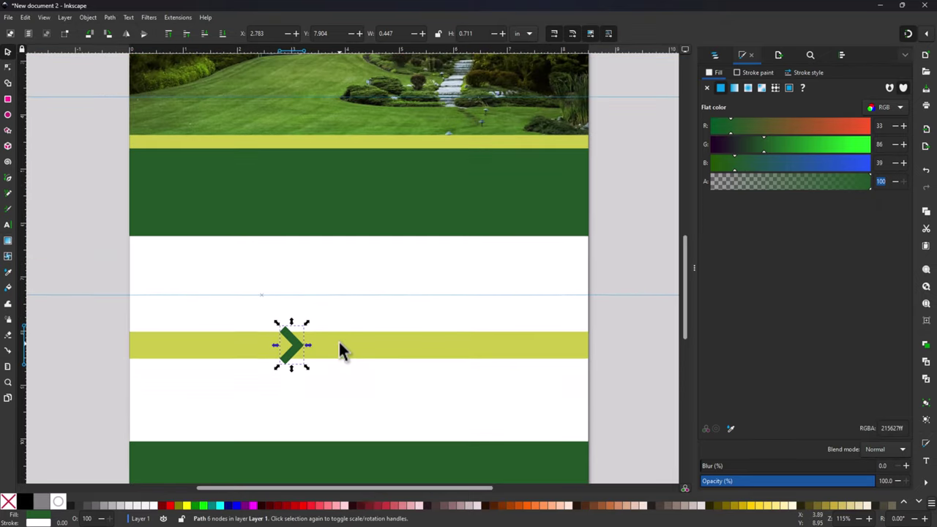
Step: Nudge the chevron right and subtract it from the middle yellow band with Path > Difference
key(Right)
key(Right)
key(Right)
key(Right)
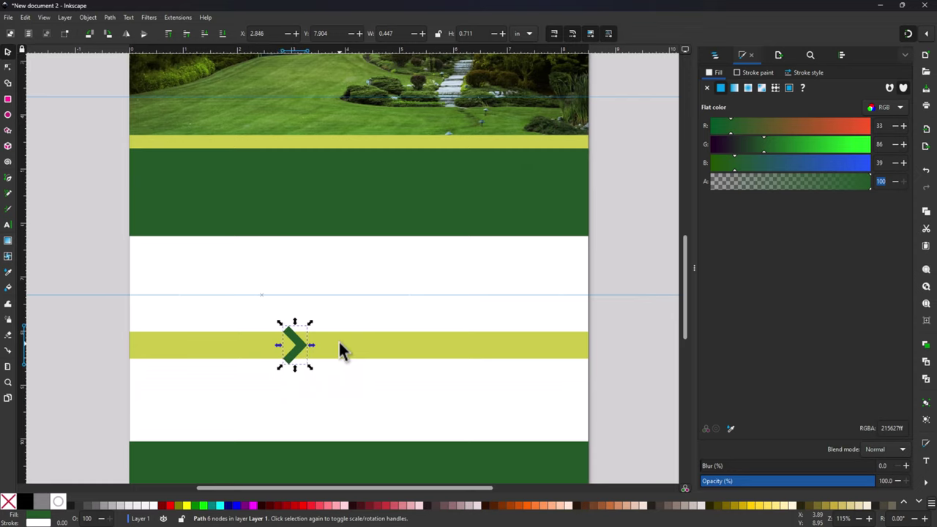
key(Right)
key(Right)
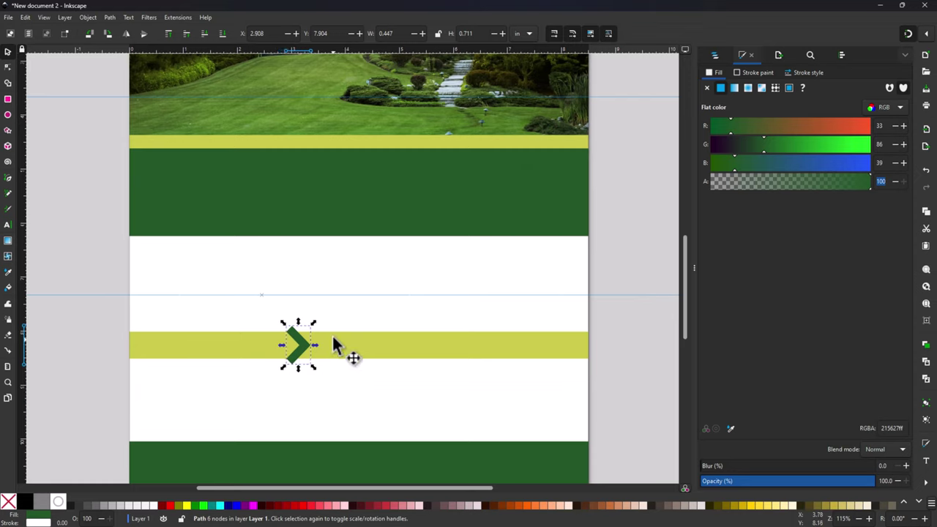
shift+click(215, 348)
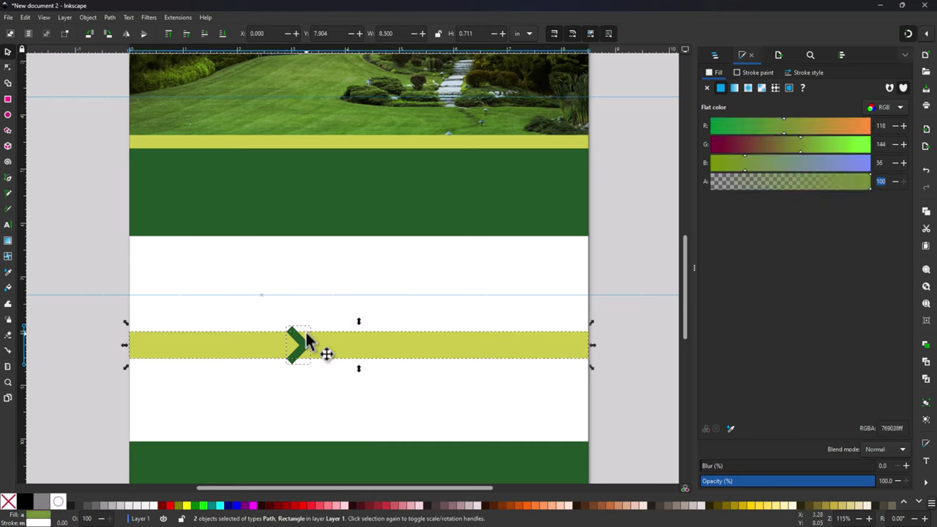
click(109, 18)
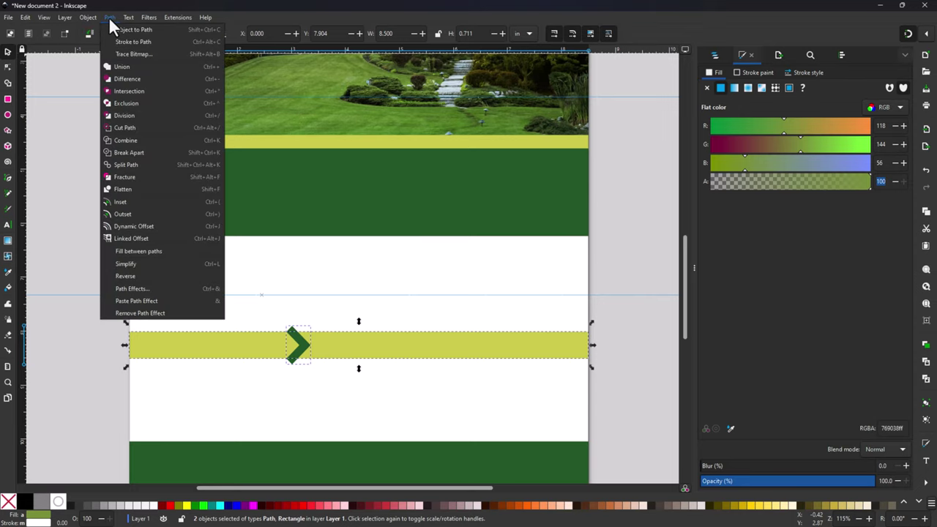
click(121, 79)
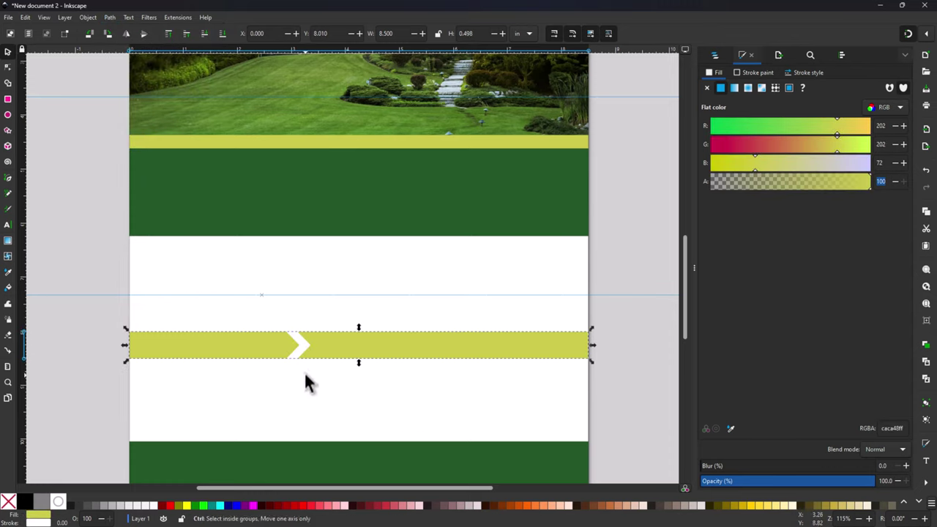
key(super+ctrl+Right)
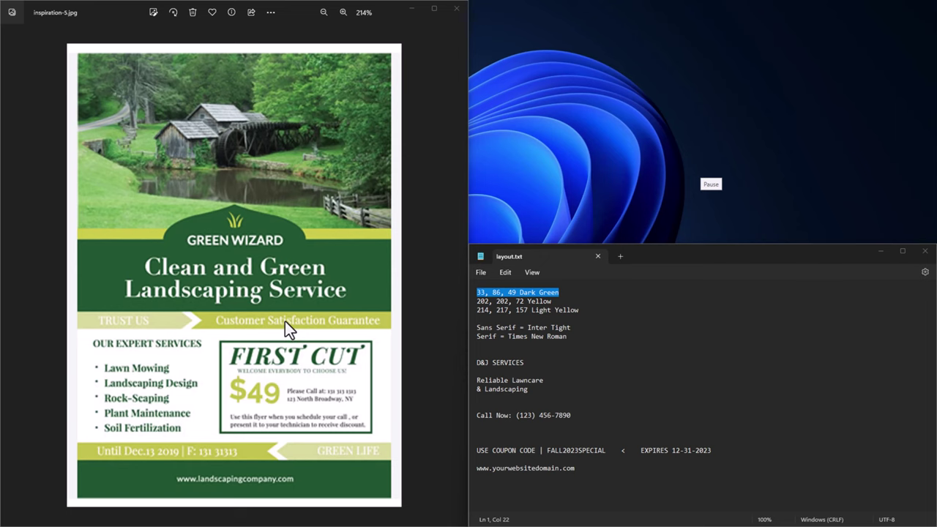
Step: After reviewing the reference flyer and colour notes, switch back to the Inkscape desktop
key(ctrl+super+Left)
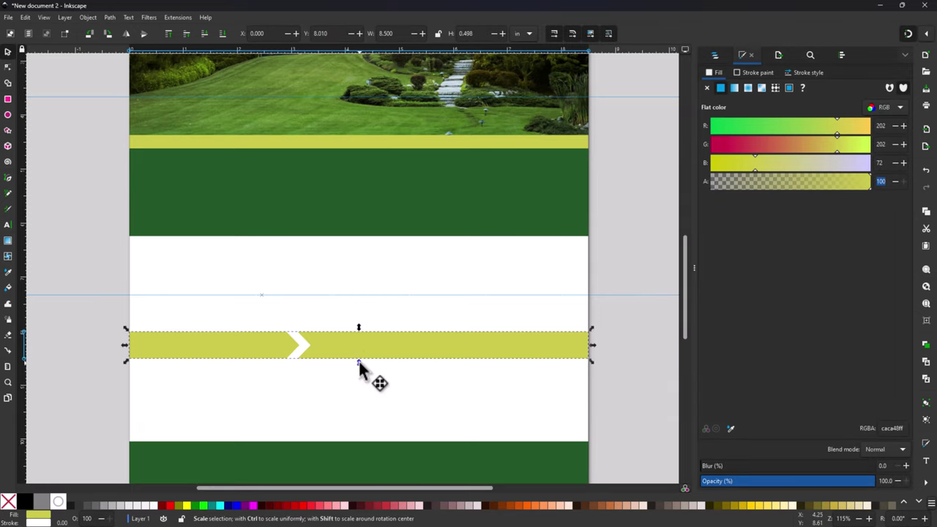
Step: Shorten the notched yellow band from 0.498 in to 0.372 in tall, then reselect it
drag(358, 361, 359, 353)
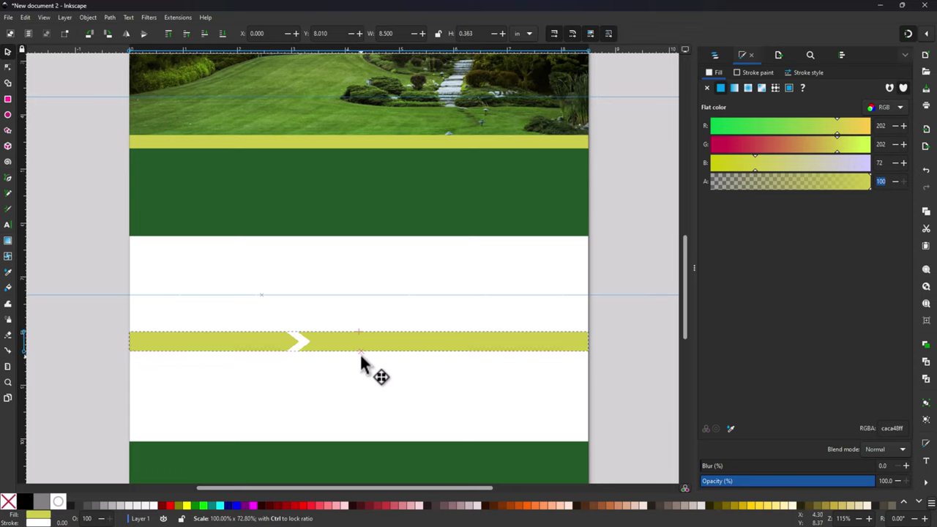
drag(359, 353, 358, 354)
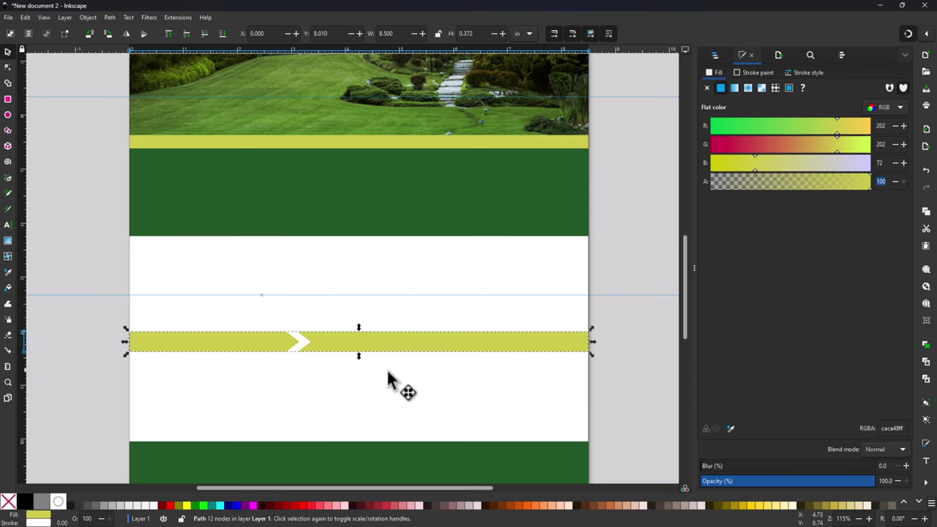
key(super+Tab)
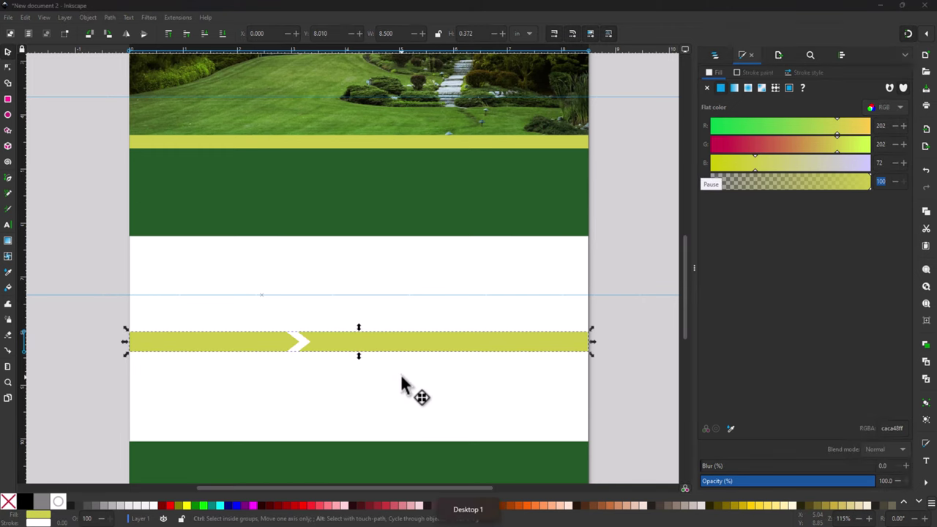
key(Escape)
key(Escape)
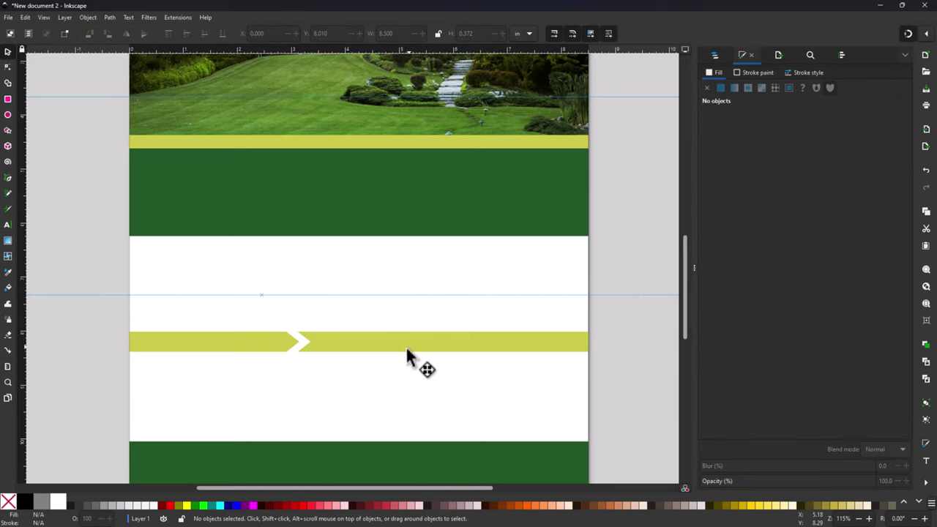
click(243, 341)
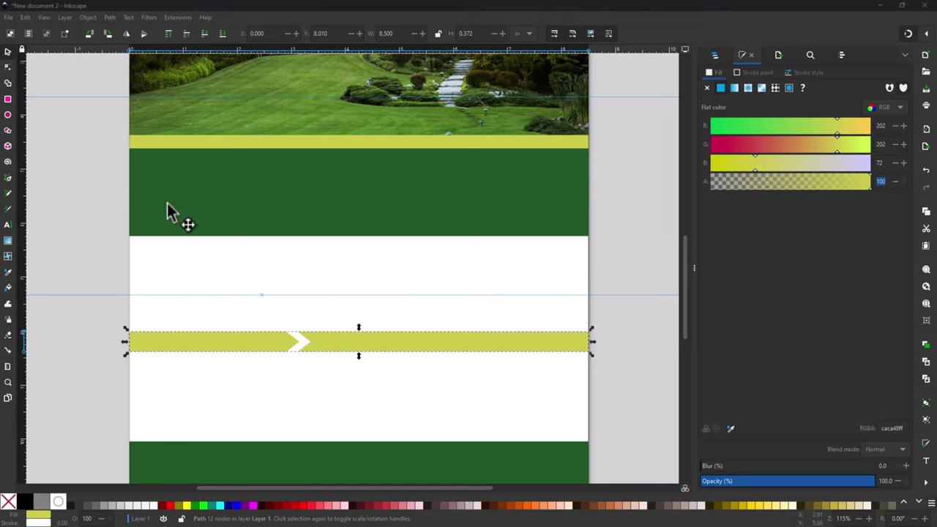
Step: Break the notched yellow band apart into two separate paths and select the left arrow piece
click(110, 16)
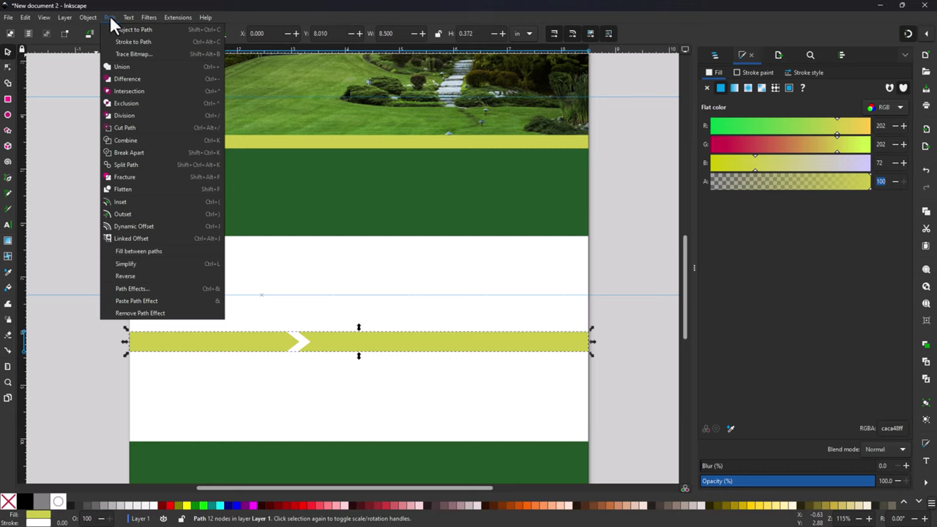
click(122, 152)
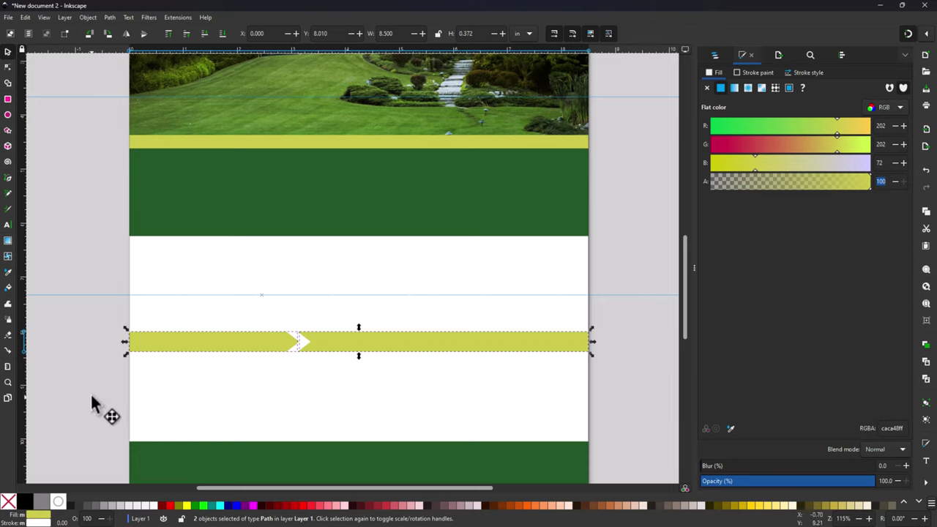
click(163, 389)
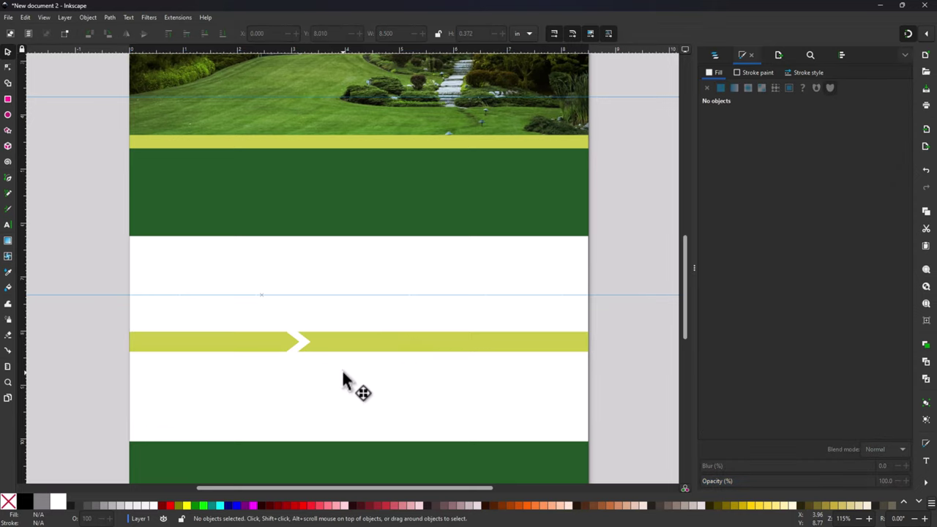
click(421, 341)
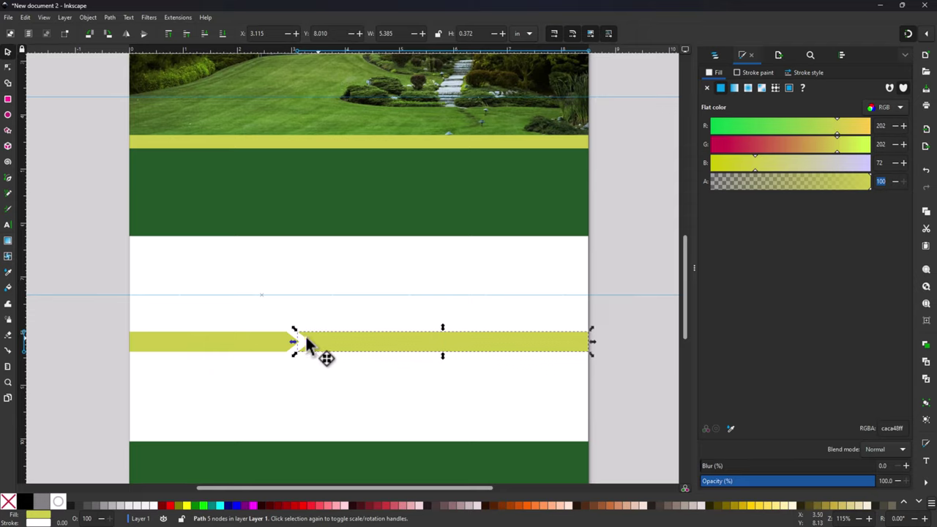
click(238, 341)
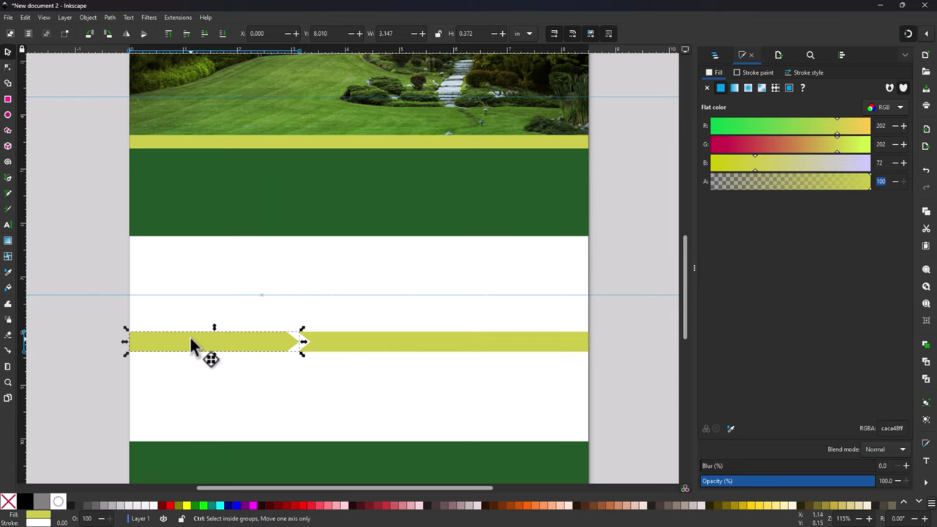
key(ctrl+super+Right)
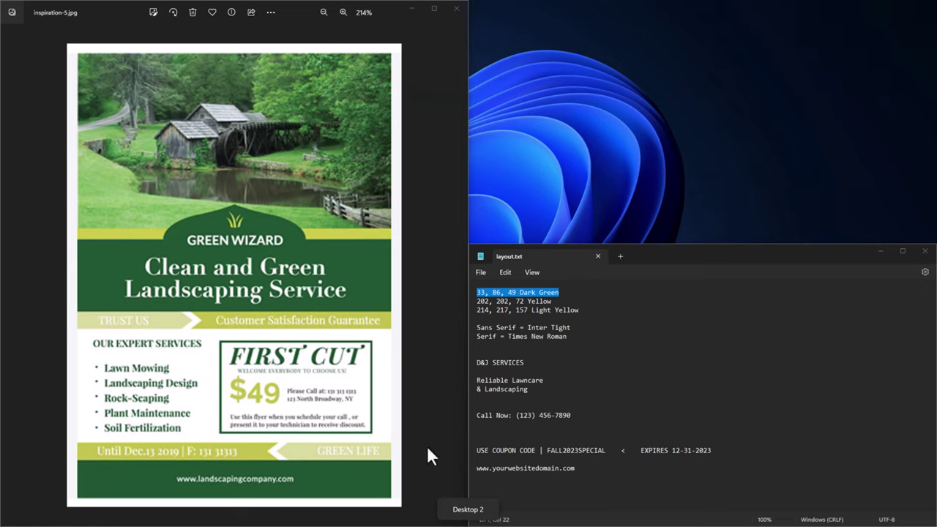
Step: Select the Light Yellow values 214, 217, 157 in layout.txt, then return to Inkscape
drag(527, 310, 473, 312)
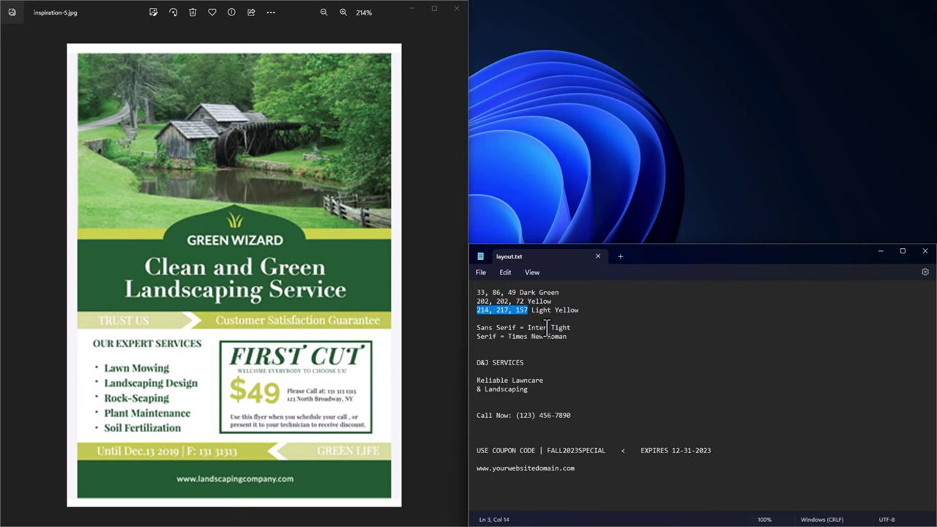
key(ctrl+super+Left)
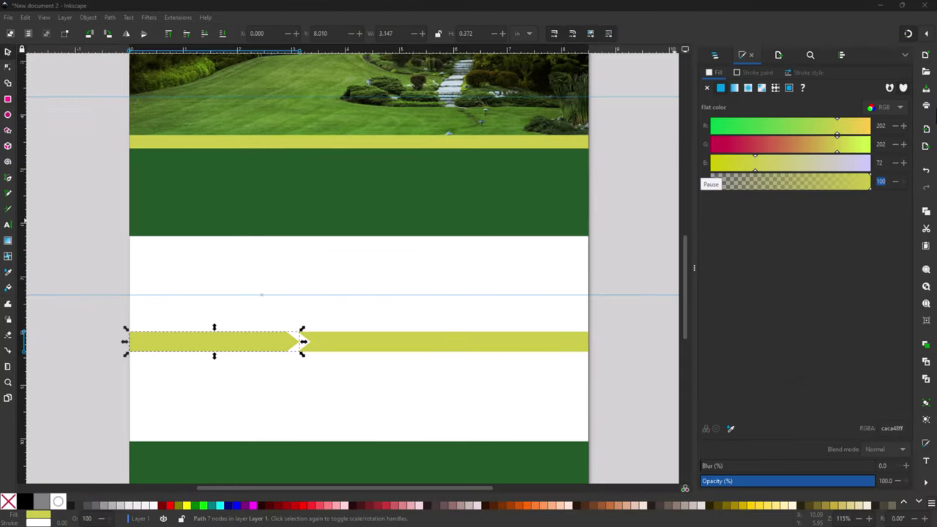
Step: Fill the left arrow piece with light yellow RGB 214, 217, 157 (d6d99dff)
double_click(884, 125)
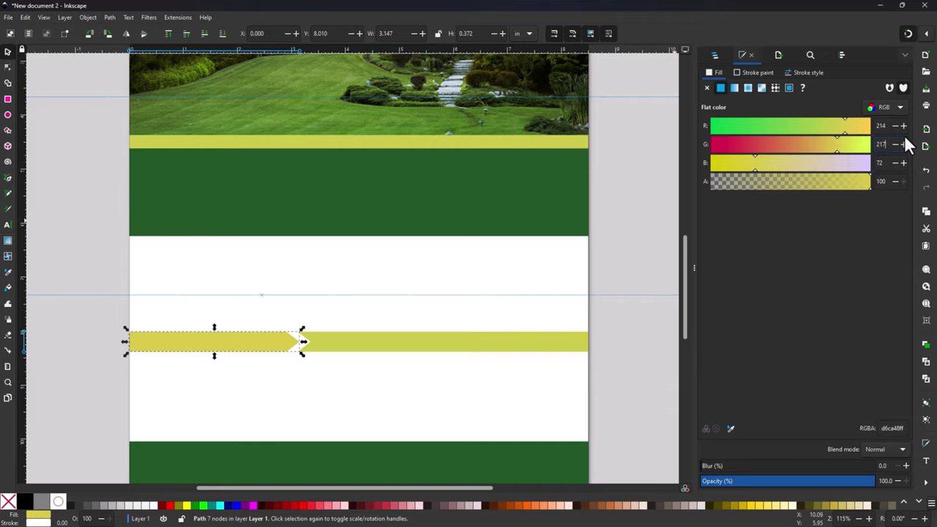
key(Tab)
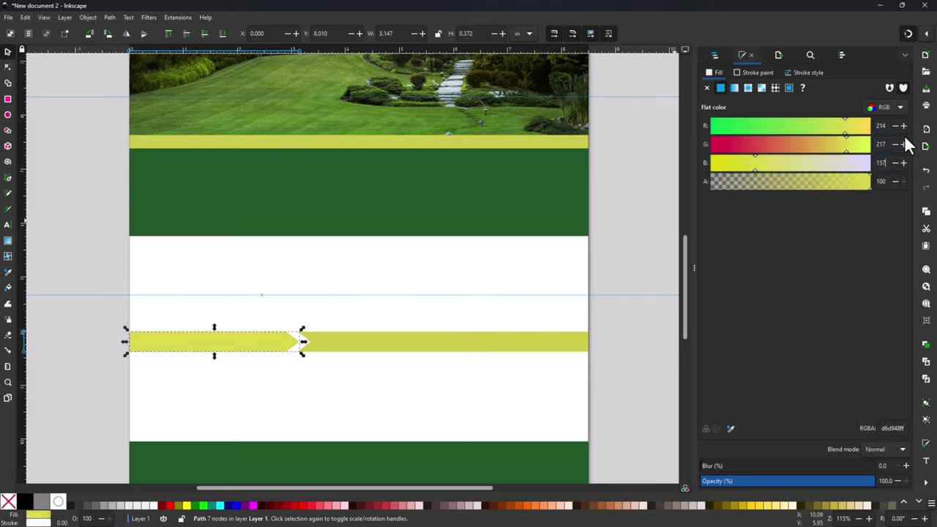
key(Tab)
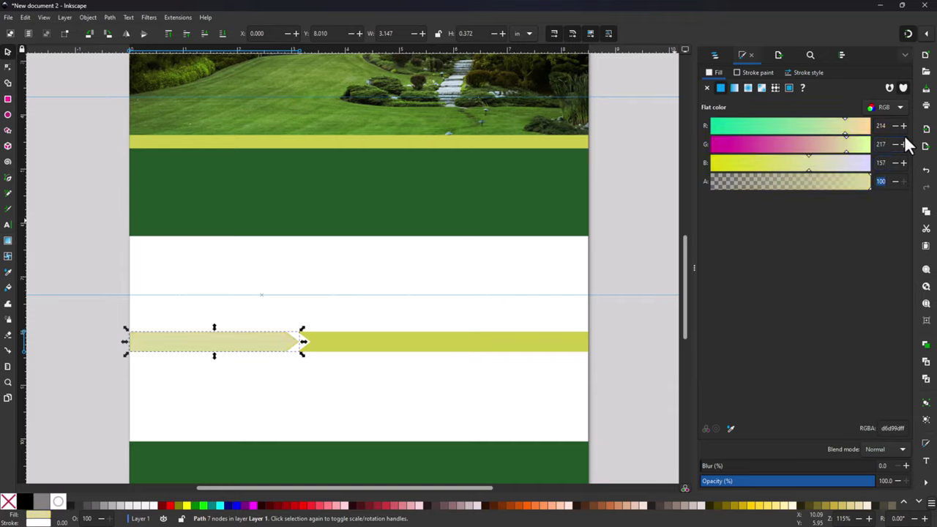
click(68, 271)
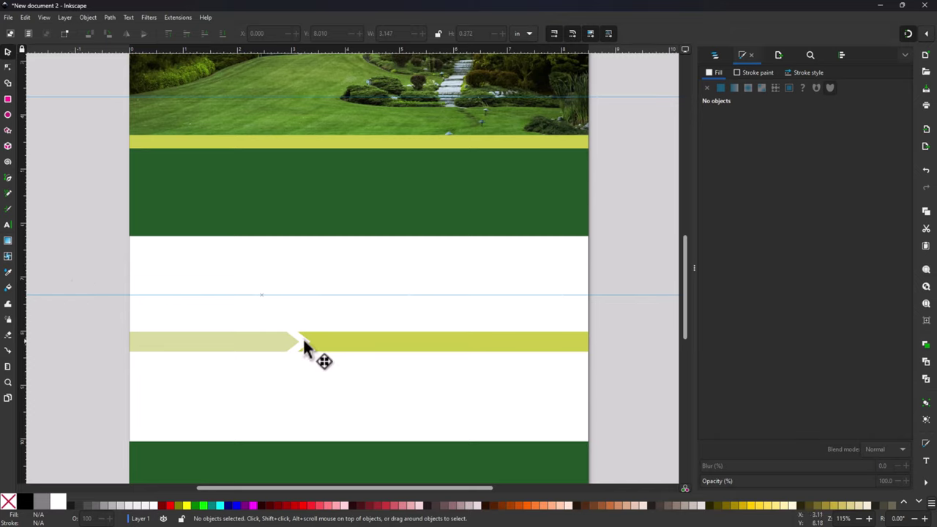
Step: Nudge the arrow and yellow bar together up until they touch the dark green band
click(261, 339)
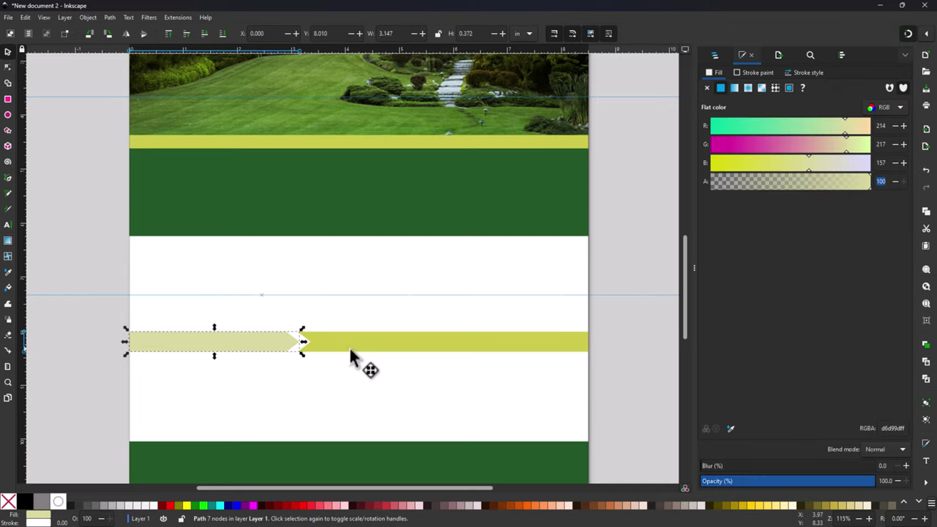
shift+click(392, 344)
key(Up)
key(Up)
key(Up)
key(Up)
key(Up)
key(Up)
key(Up)
key(Up)
key(Up)
key(Up)
key(Up)
key(Up)
key(Up)
key(Up)
key(Up)
key(Up)
key(Up)
key(Up)
key(Up)
key(Up)
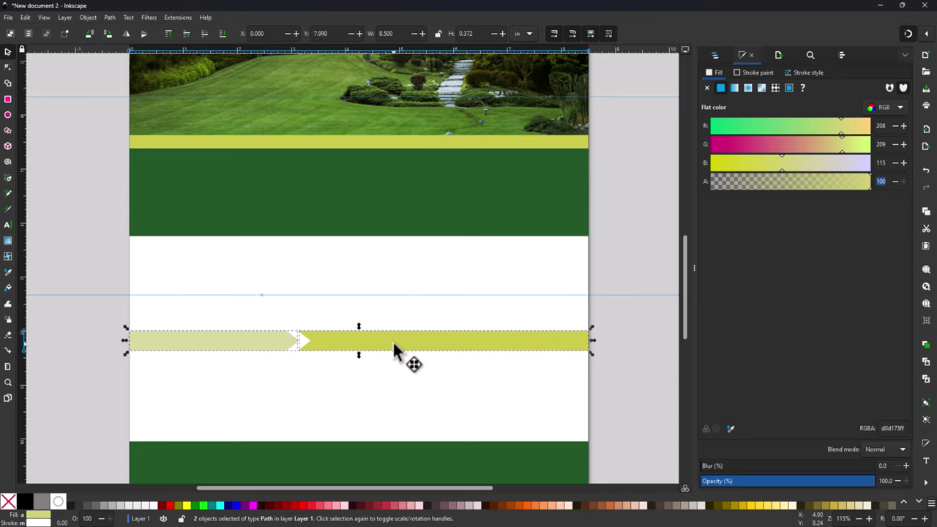
key(Up)
key(Up)
key(Up)
key(Up)
key(Up)
key(Up)
key(Up)
key(Up)
key(Up)
key(Up)
key(Up)
key(Up)
key(Up)
key(Up)
key(Up)
key(Up)
key(Up)
key(Up)
key(Up)
key(Up)
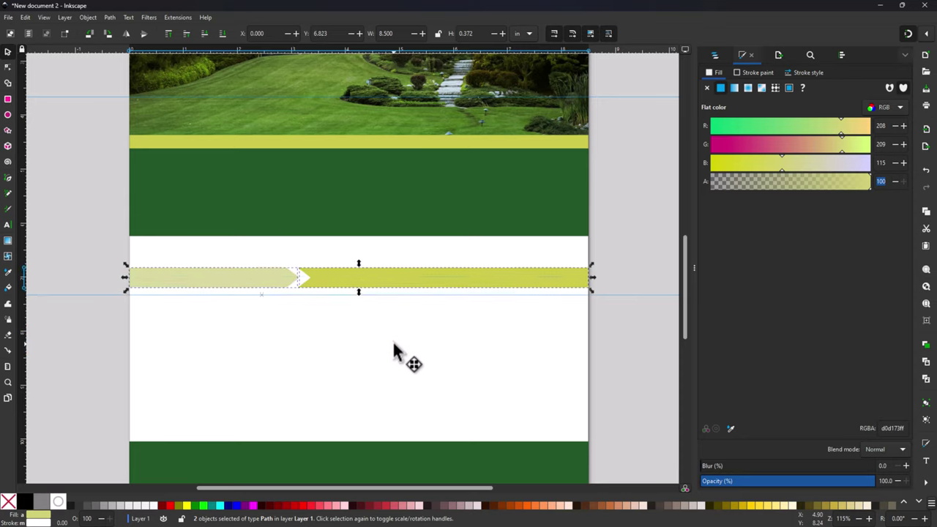
key(Up)
key(Up)
key(Up)
key(Up)
key(Up)
key(Up)
key(Up)
key(Up)
key(Up)
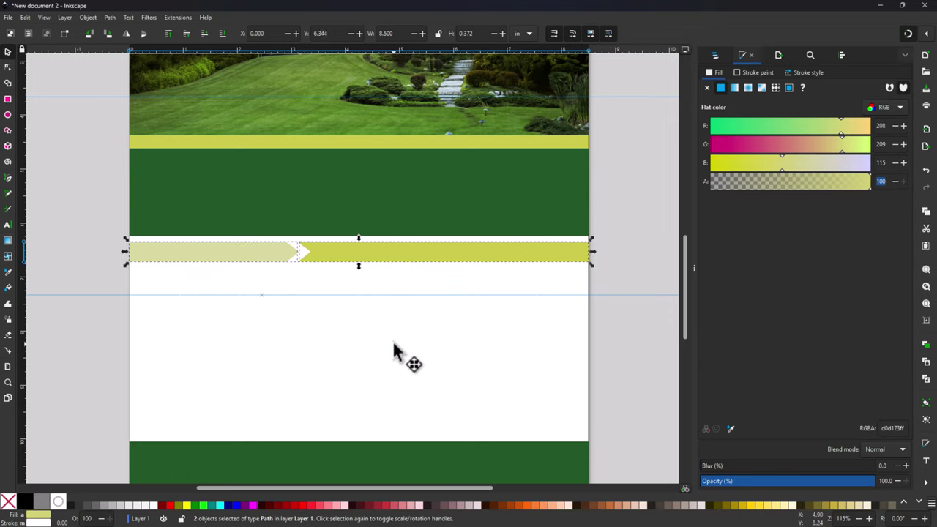
key(Tab)
click(73, 244)
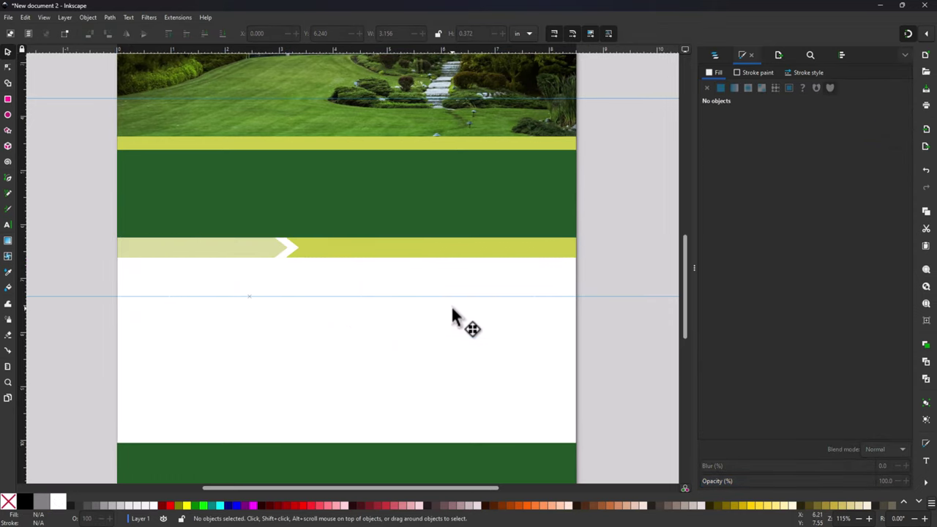
Step: Reselect both pieces of the chevron strip
scroll(373, 333, down, 2)
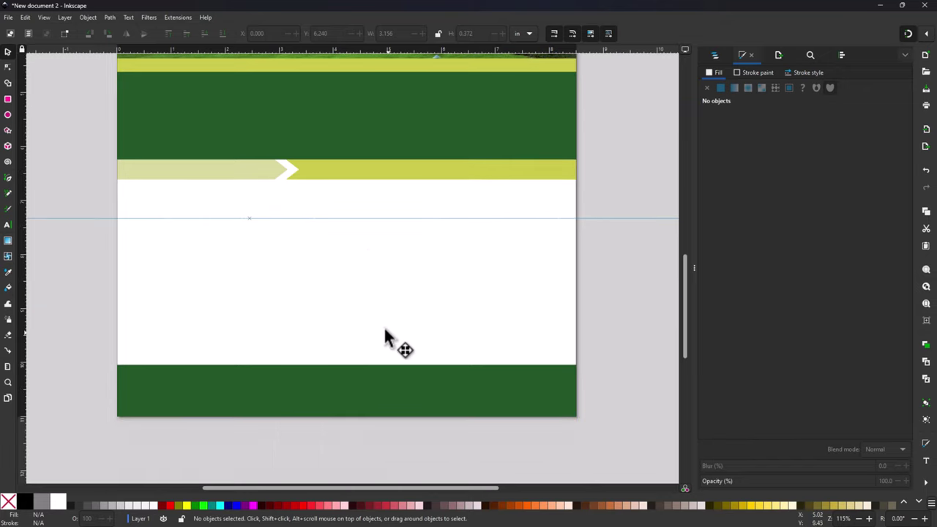
scroll(334, 266, up, 1)
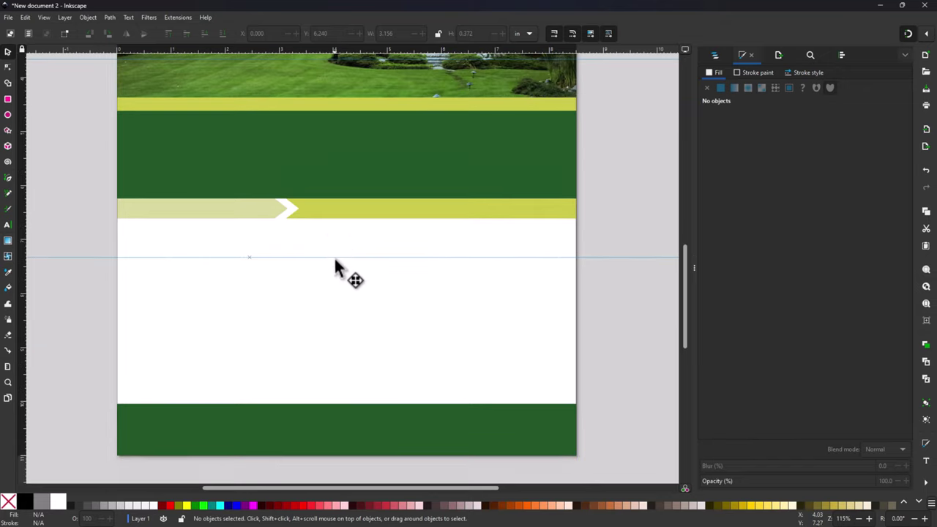
click(437, 210)
key(ctrl+a)
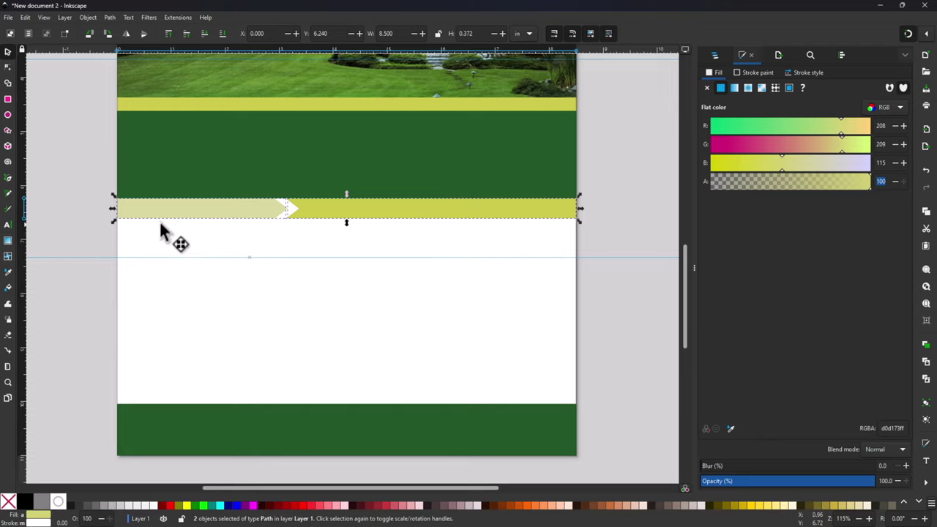
Step: Paste a copy of the chevron strip in place and drag it just above the bottom green band
click(26, 17)
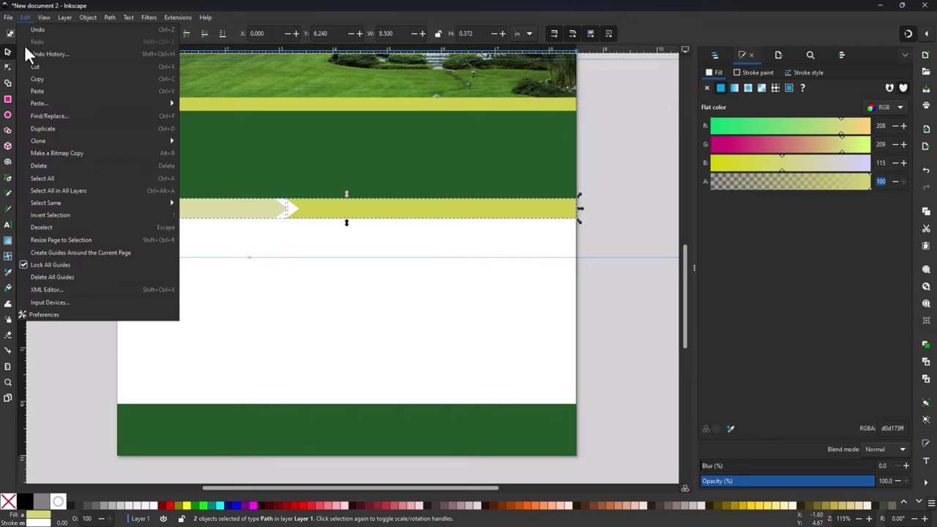
click(33, 77)
click(25, 17)
mouse_move(36, 105)
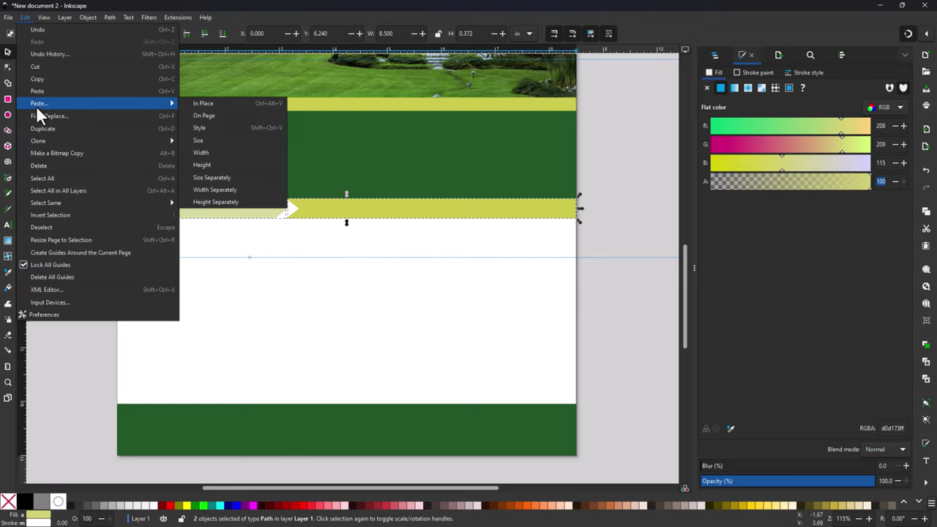
click(214, 103)
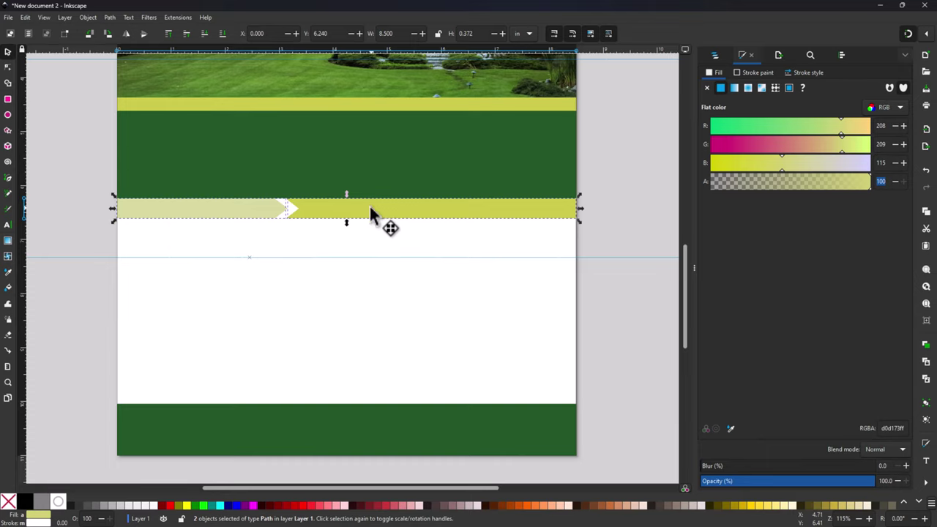
drag(366, 204, 363, 338)
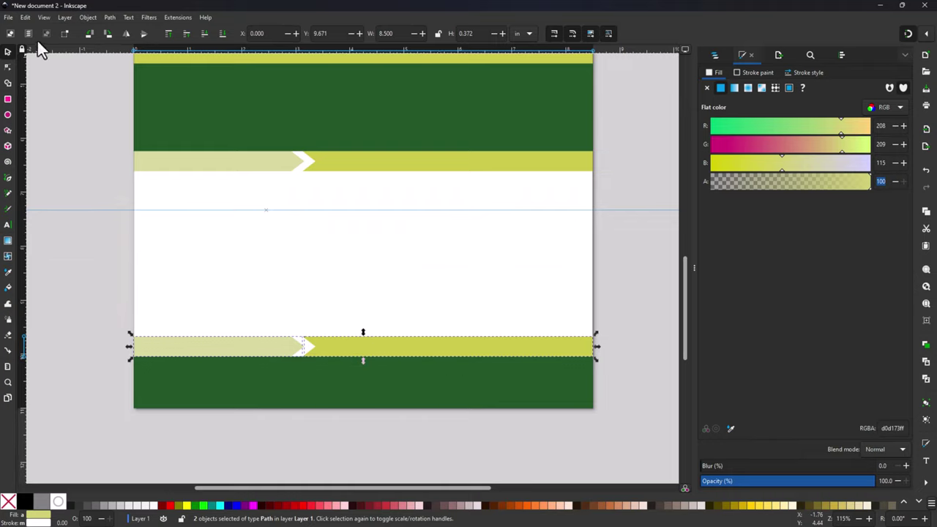
Step: Flip the copied strip horizontally so its arrow points left
click(88, 19)
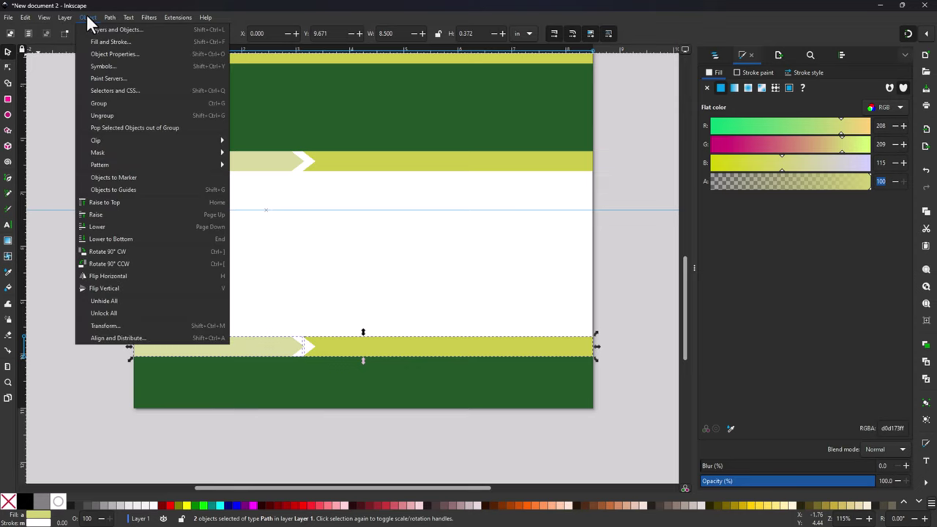
click(113, 275)
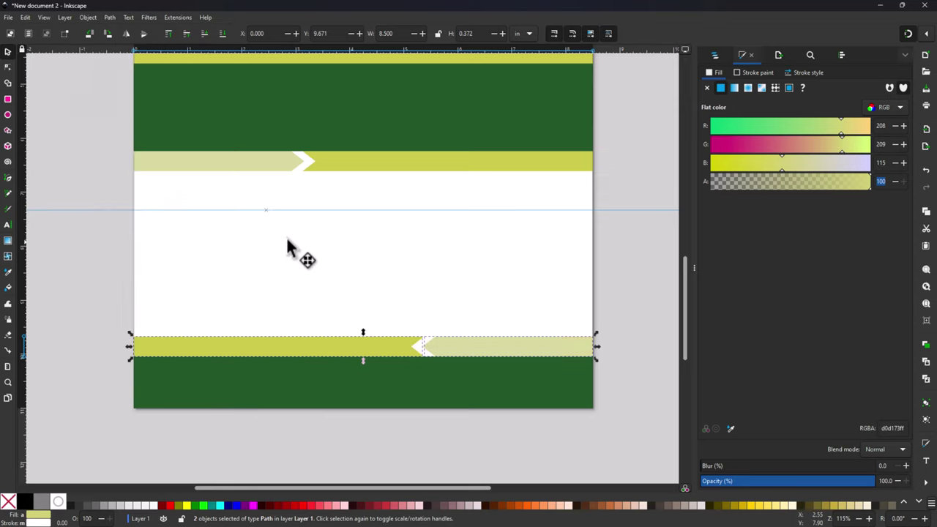
click(100, 274)
scroll(99, 272, up, 4)
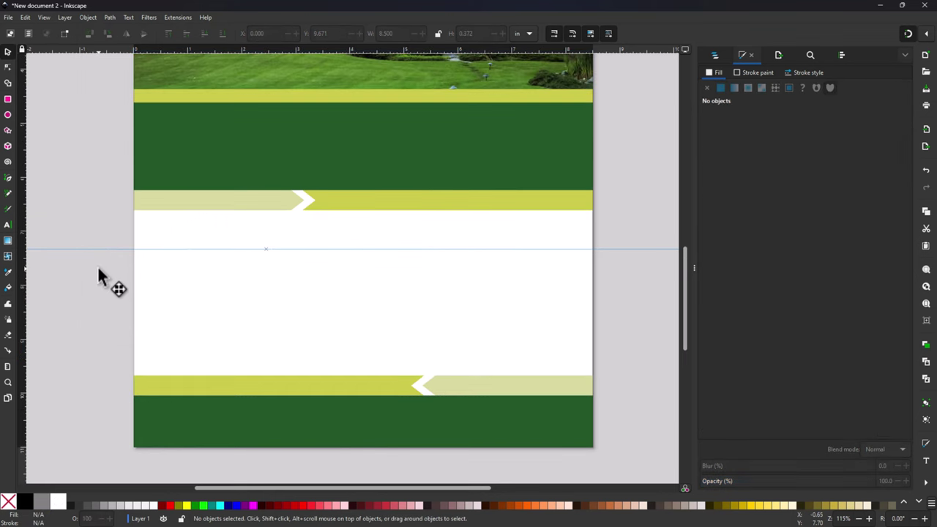
scroll(98, 270, up, 3)
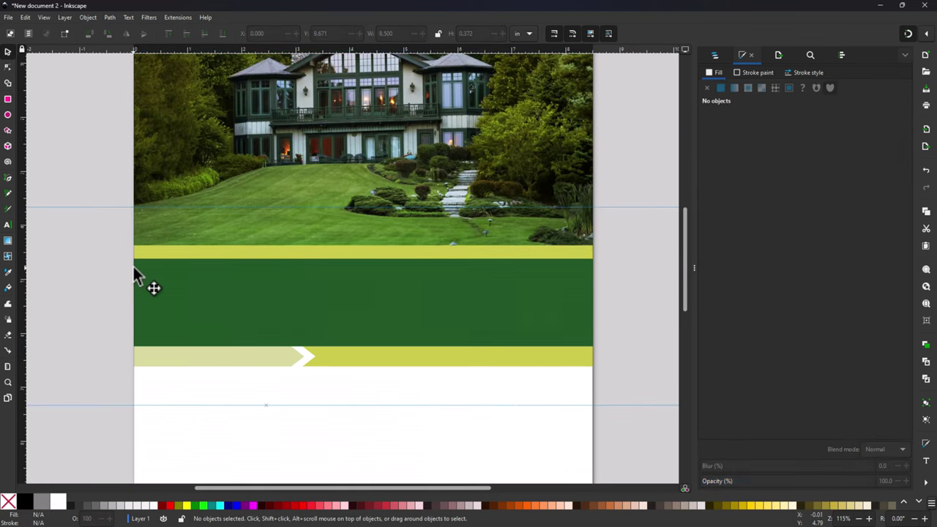
scroll(133, 272, down, 3)
Step: Check the reference flyer on Desktop 2, then back in Inkscape zoom out and pick the Ellipse tool
key(ctrl+super+Right)
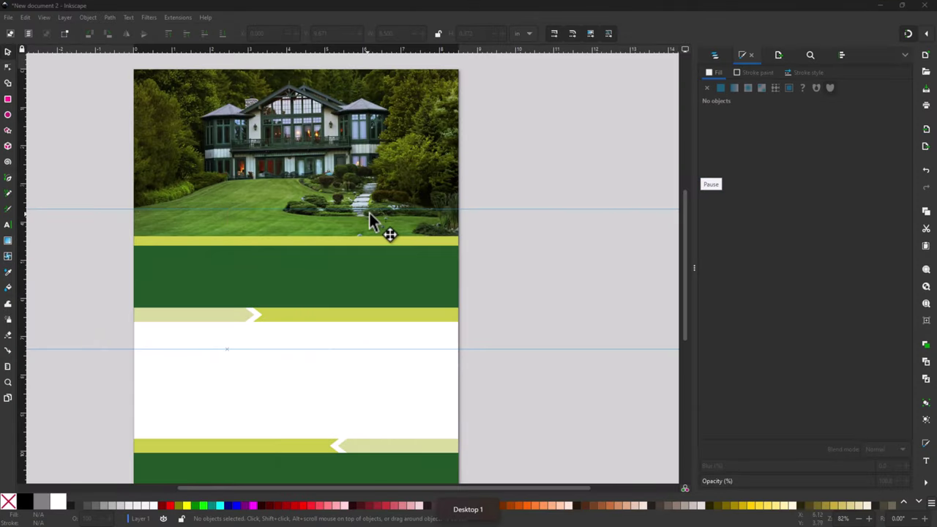
scroll(335, 264, down, 1)
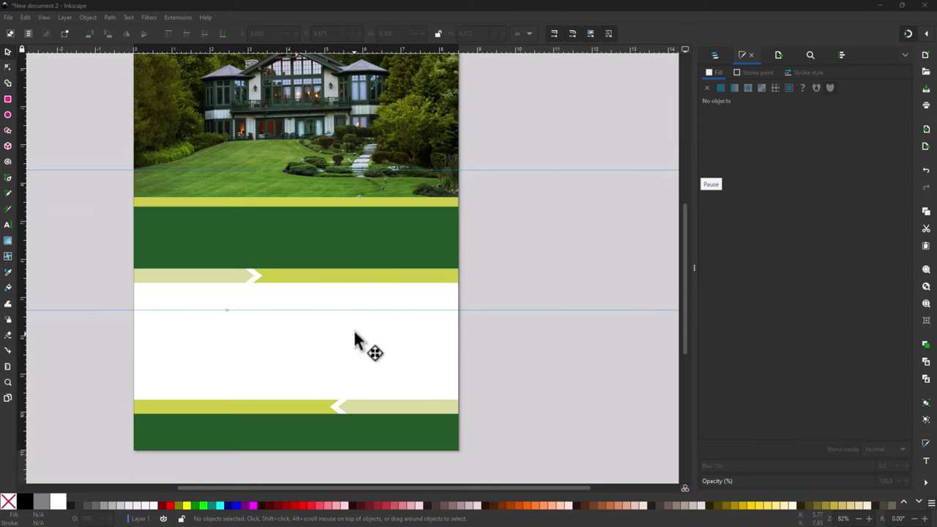
click(8, 116)
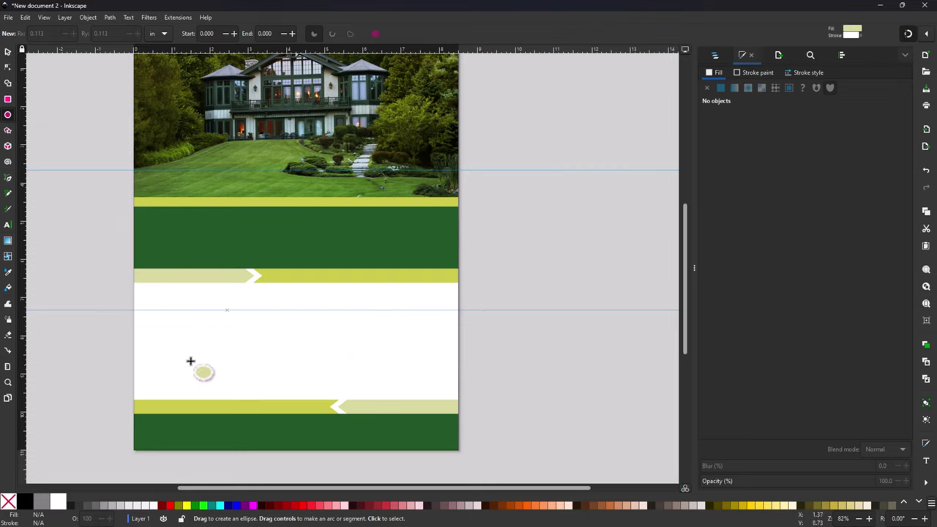
Step: Draw a rust-orange (aa4400ff) 3.105 × 1.929 in ellipse above the lower chevron strip
click(510, 505)
drag(510, 505, 419, 399)
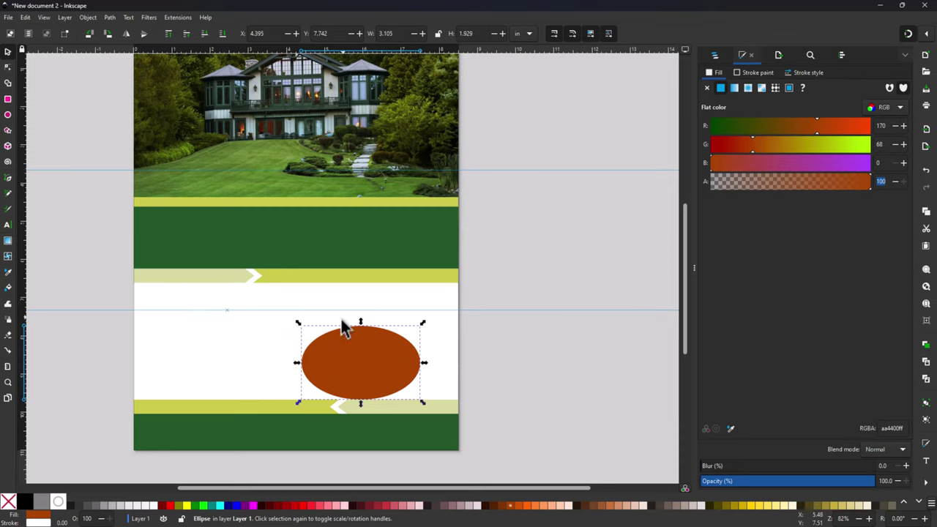
drag(356, 359, 373, 337)
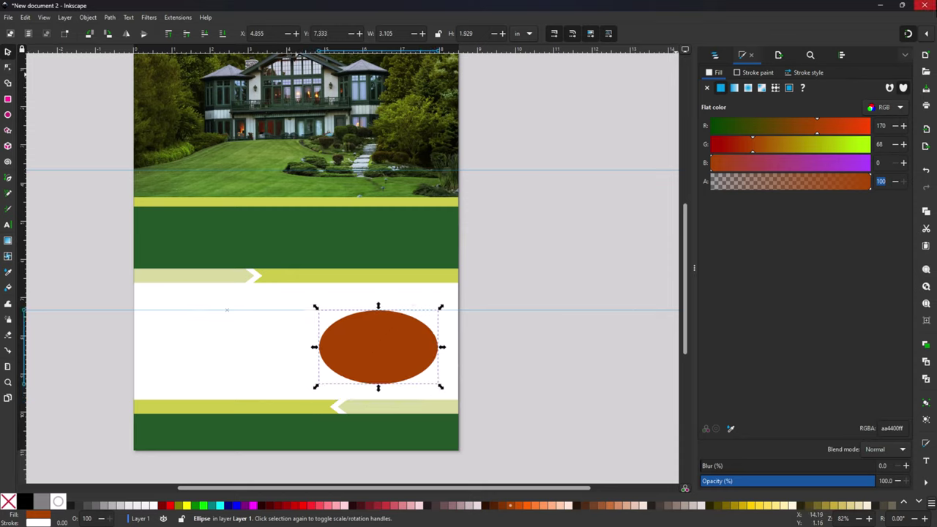
key(ctrl+z)
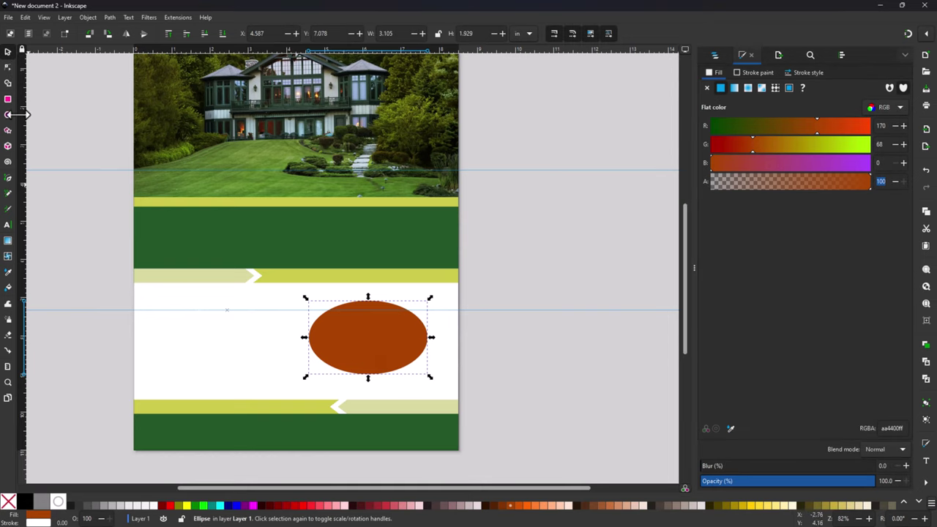
Step: Convert the orange ellipse into an editable path
click(8, 68)
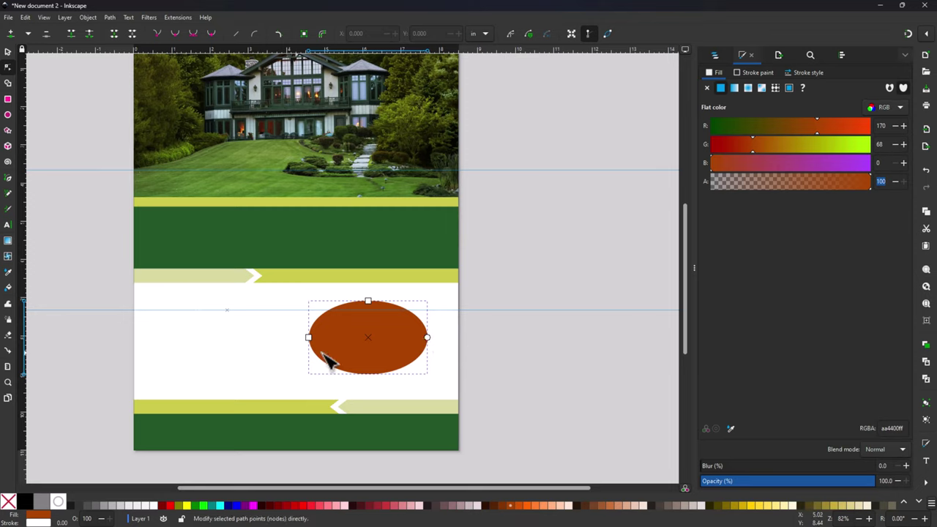
click(110, 18)
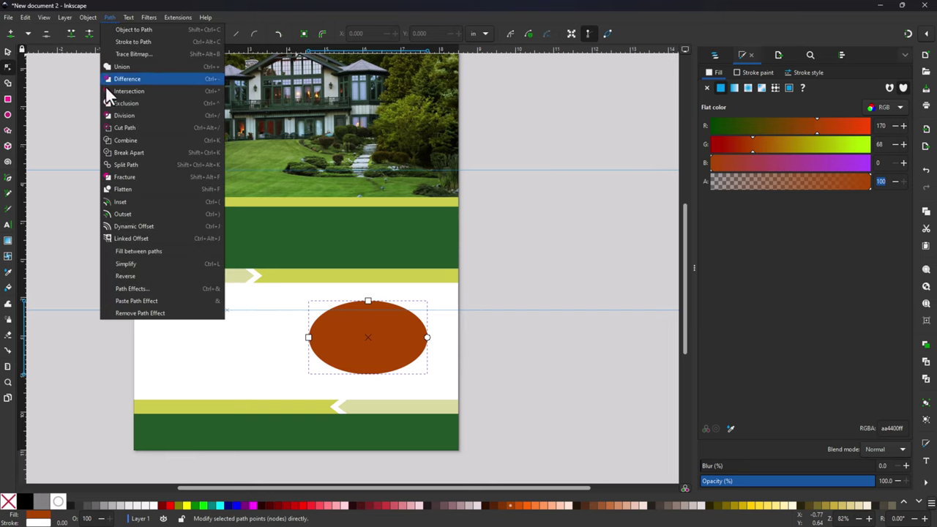
click(124, 189)
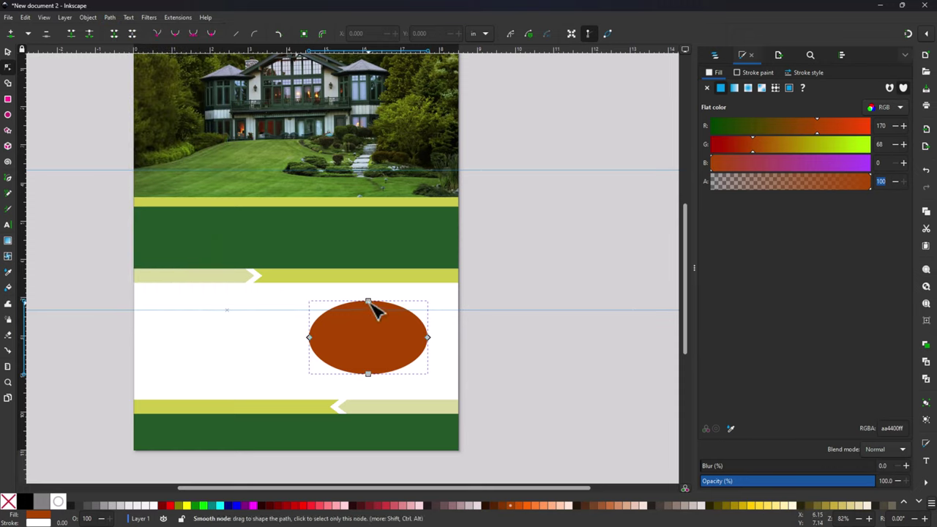
Step: Raise the top node, make it a corner, and angle its handles into a teardrop point
drag(372, 302, 372, 297)
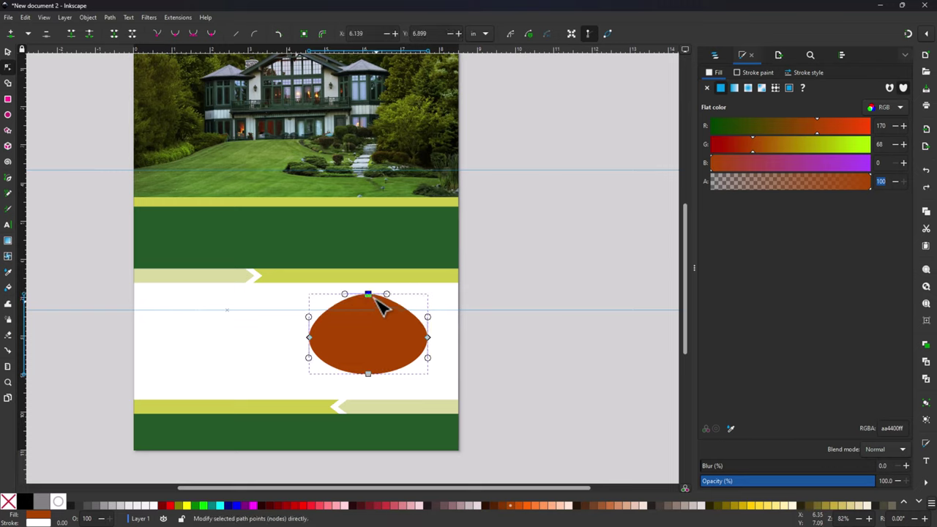
click(155, 33)
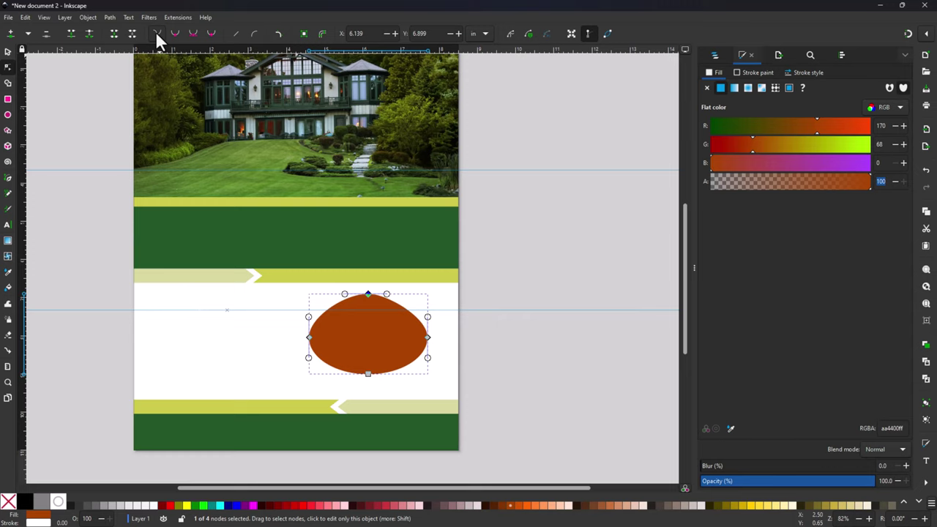
click(157, 31)
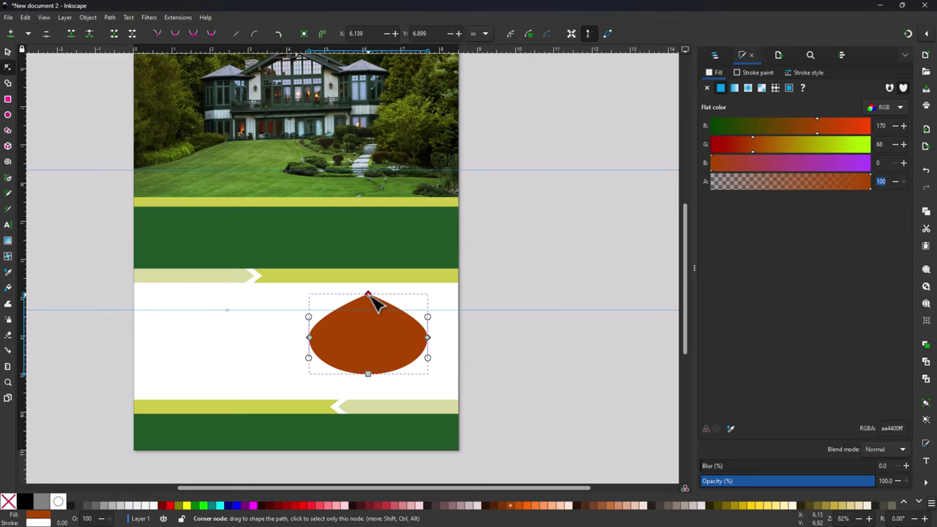
drag(370, 295, 352, 310)
drag(369, 296, 392, 315)
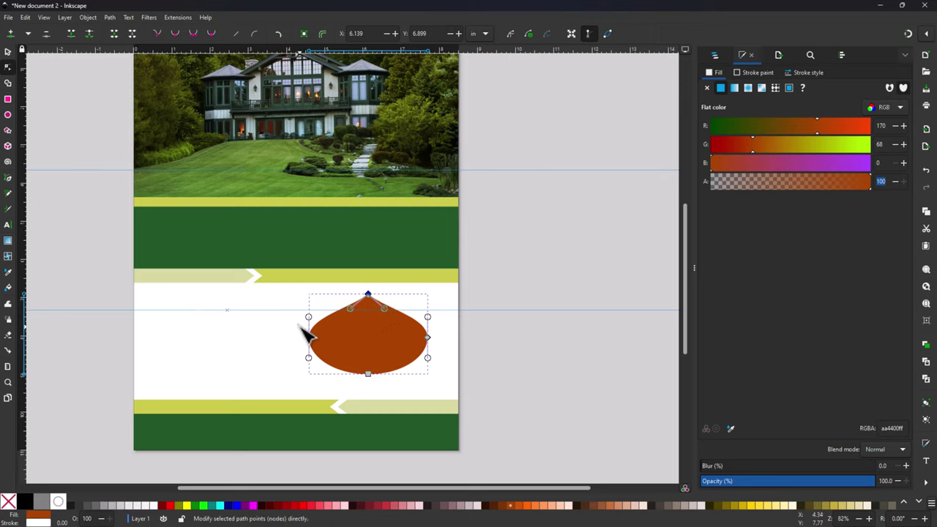
click(493, 305)
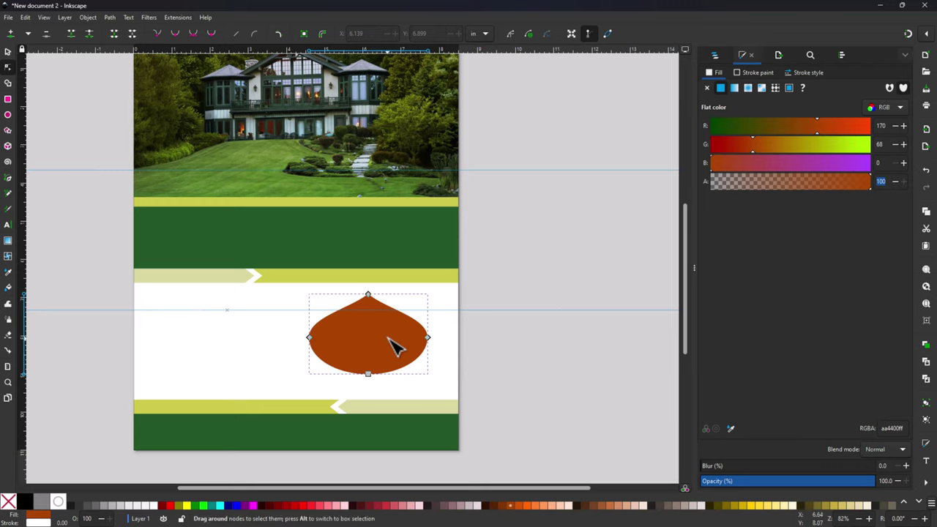
Step: Move the orange teardrop up onto the dark green band at X 2.696, Y 3.909 in
click(7, 51)
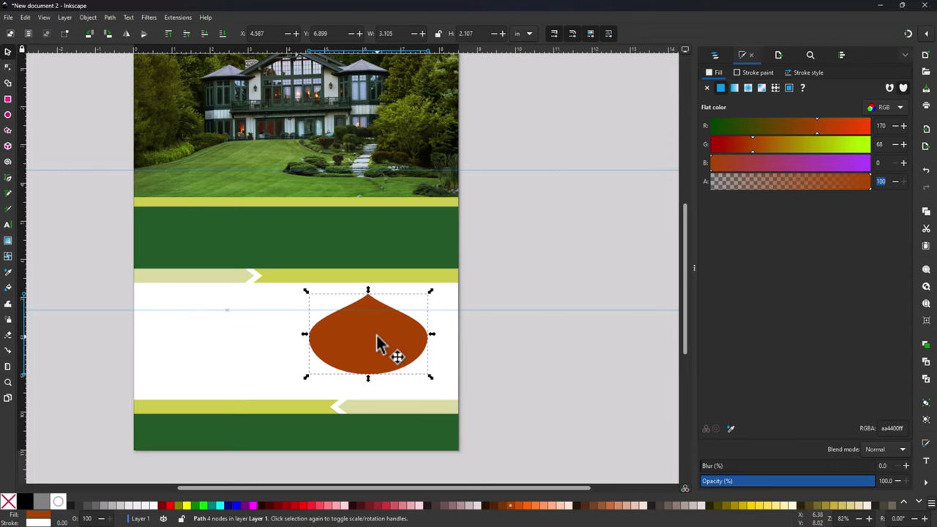
drag(376, 333, 305, 226)
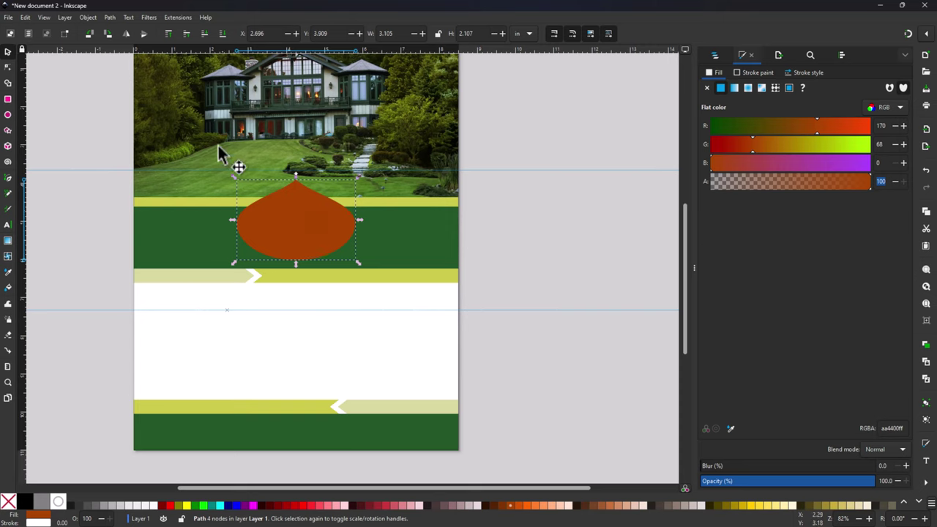
click(8, 99)
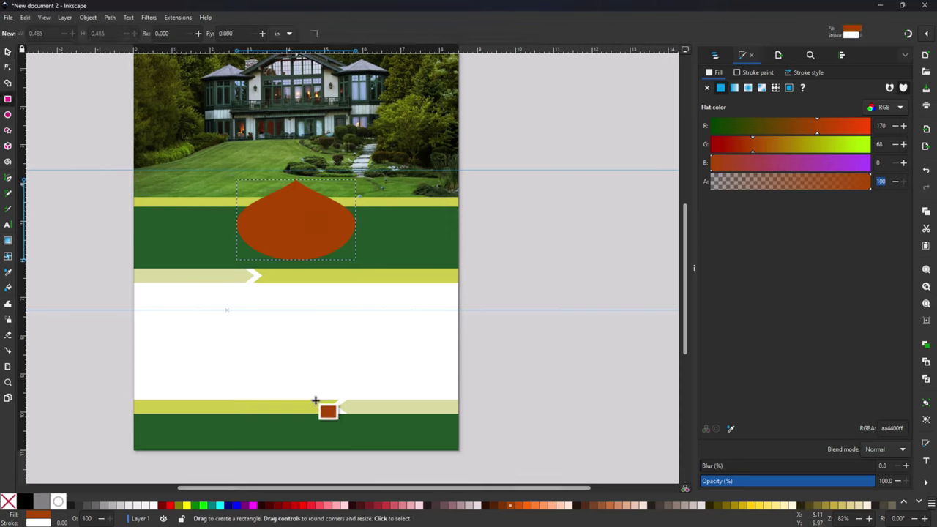
Step: Draw a 3.207 × 1.393 in orange rectangle and a 0.843 in square beside it
drag(233, 320, 355, 373)
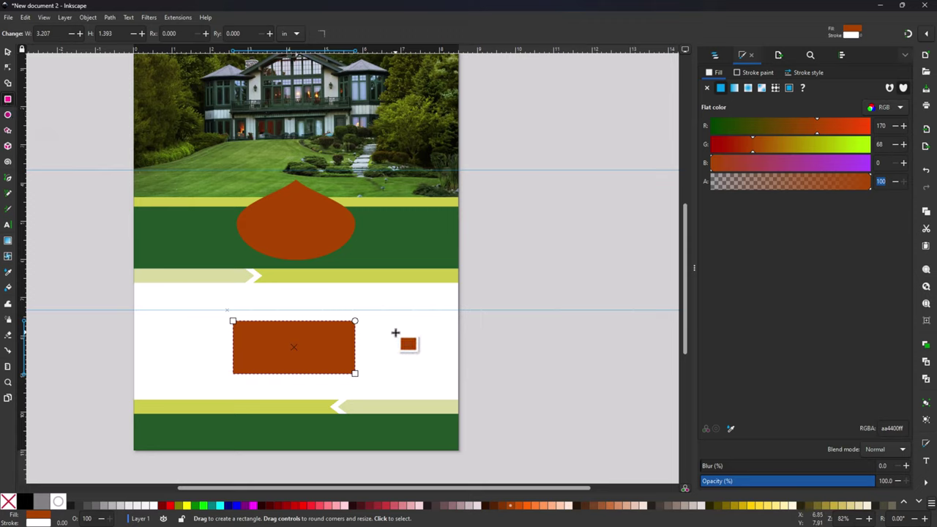
drag(395, 325, 411, 338)
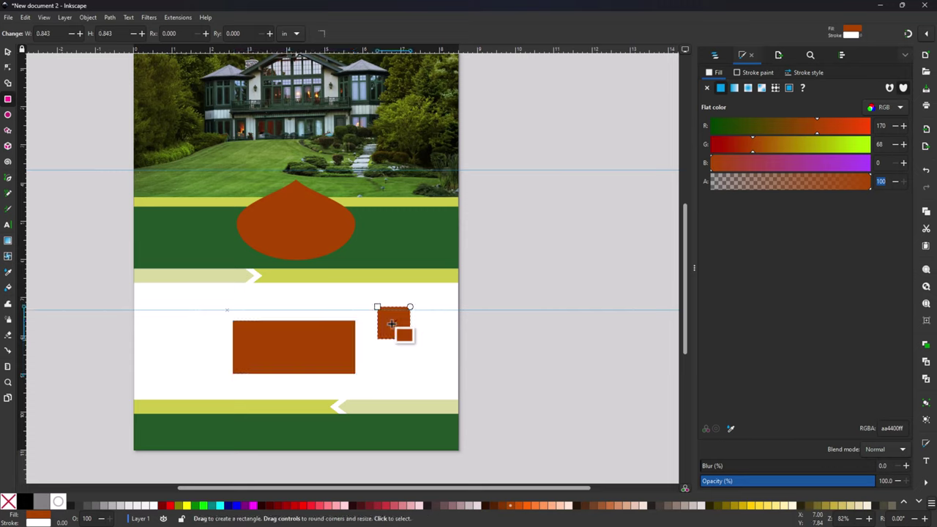
Step: Rotate the small square 45° into a diamond and set it on the rectangle's top edge
click(8, 52)
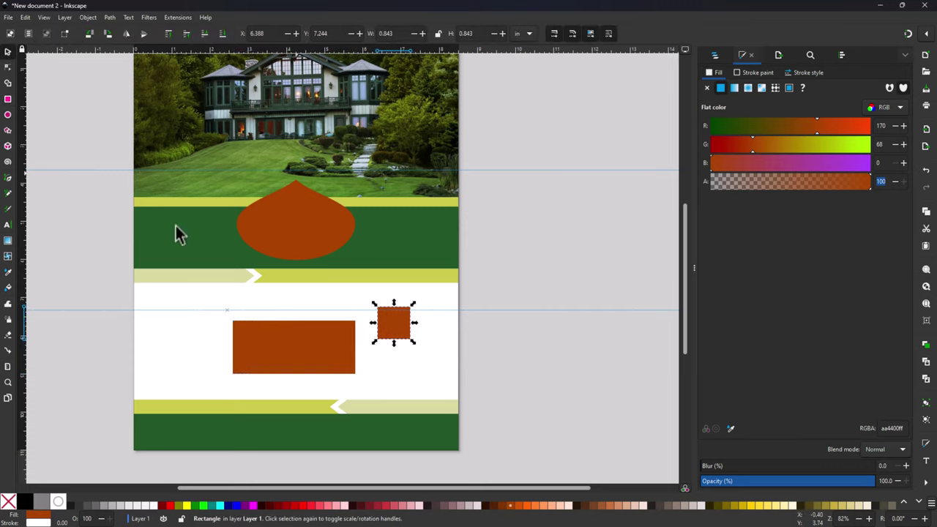
click(403, 332)
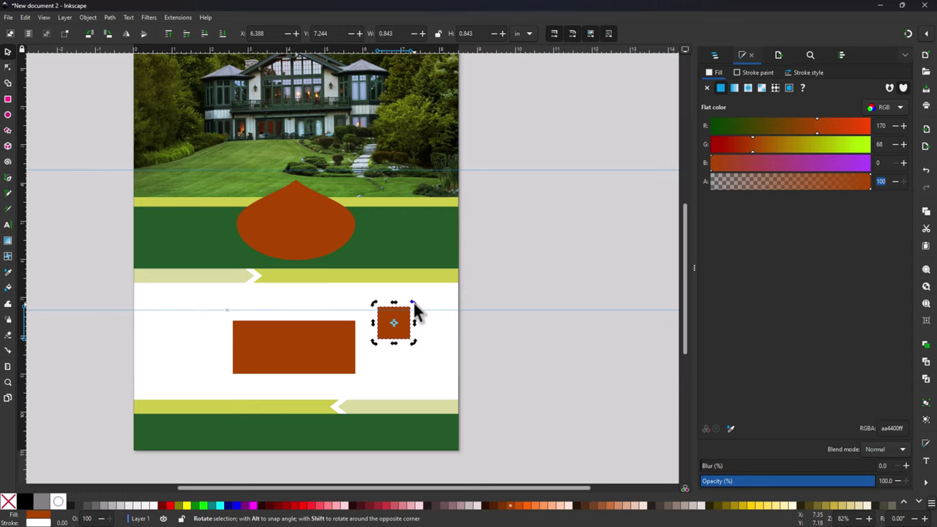
drag(412, 303, 319, 359)
click(318, 359)
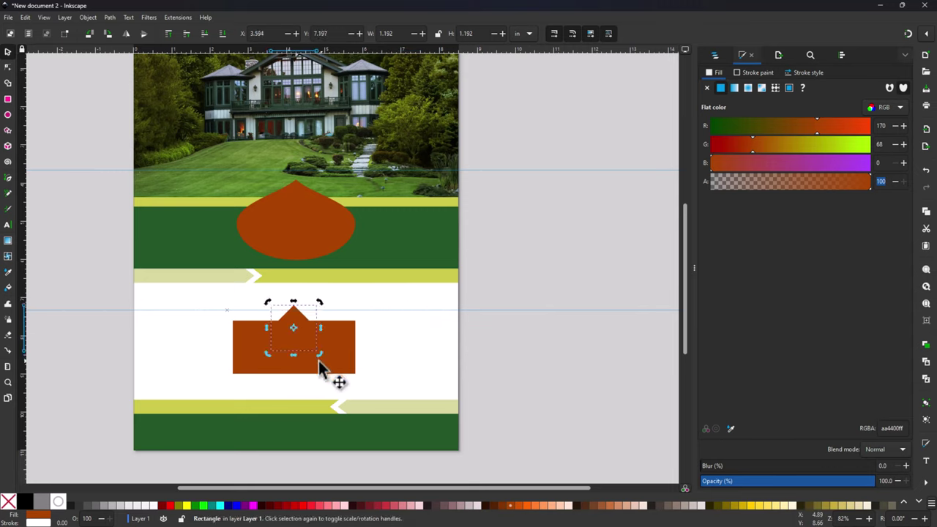
click(221, 388)
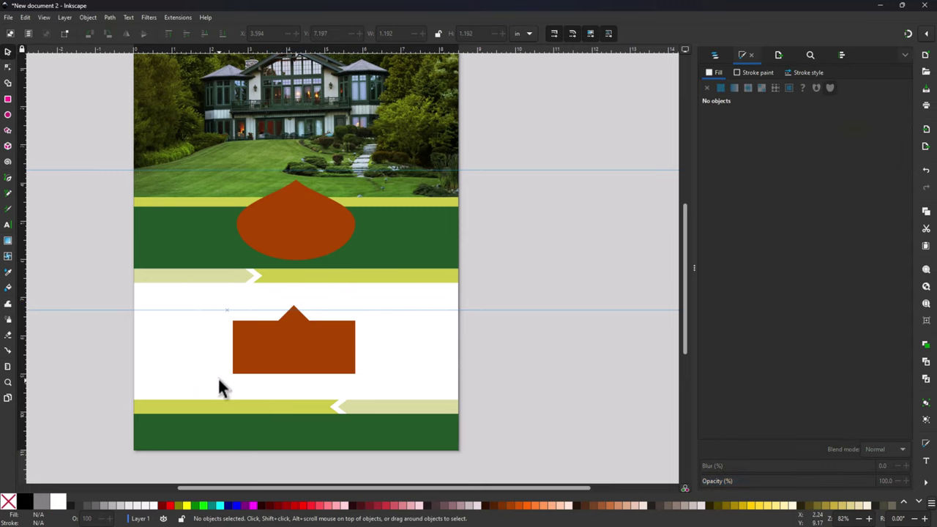
Step: Select both shapes in the Align and Distribute panel, centring the diamond on the rectangle's top
drag(219, 380, 385, 300)
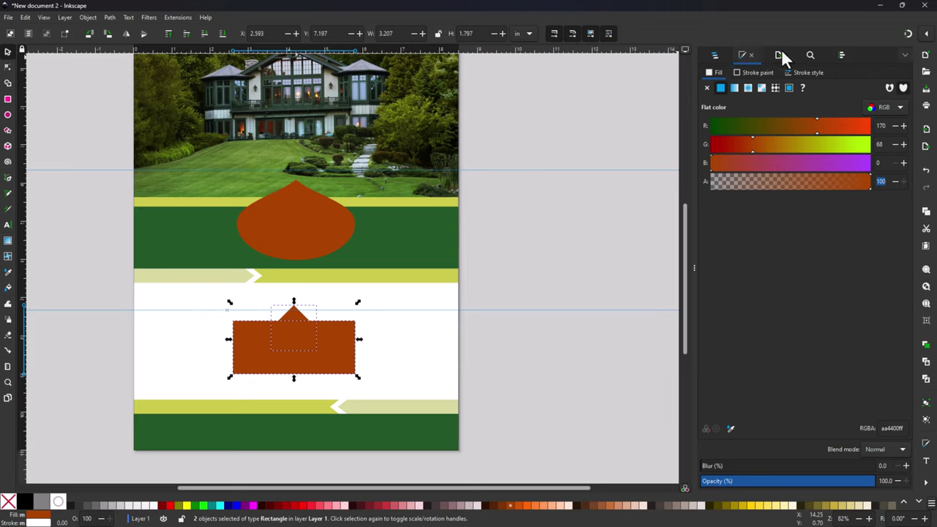
click(905, 56)
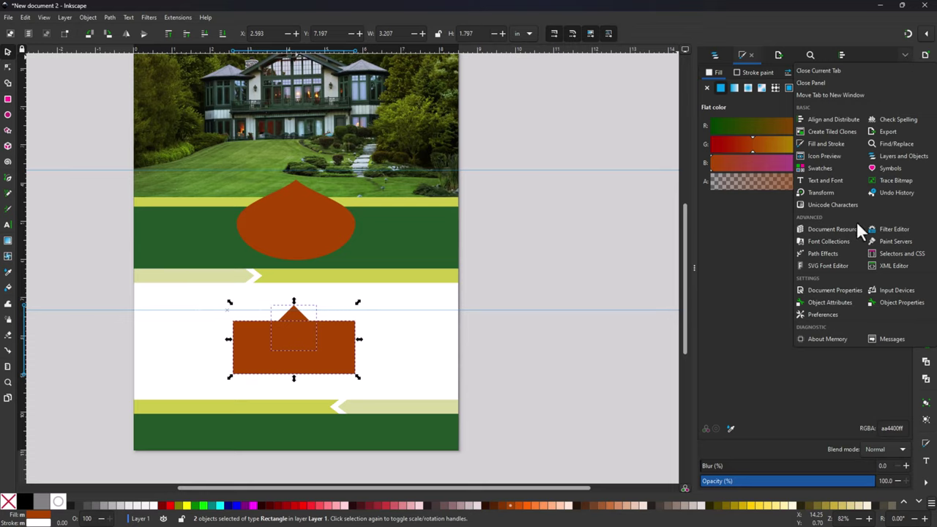
click(825, 121)
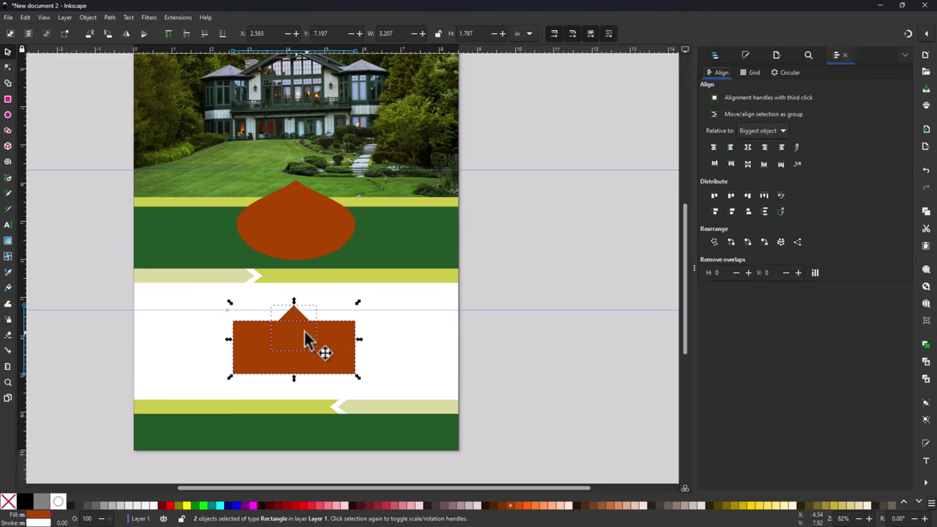
click(748, 148)
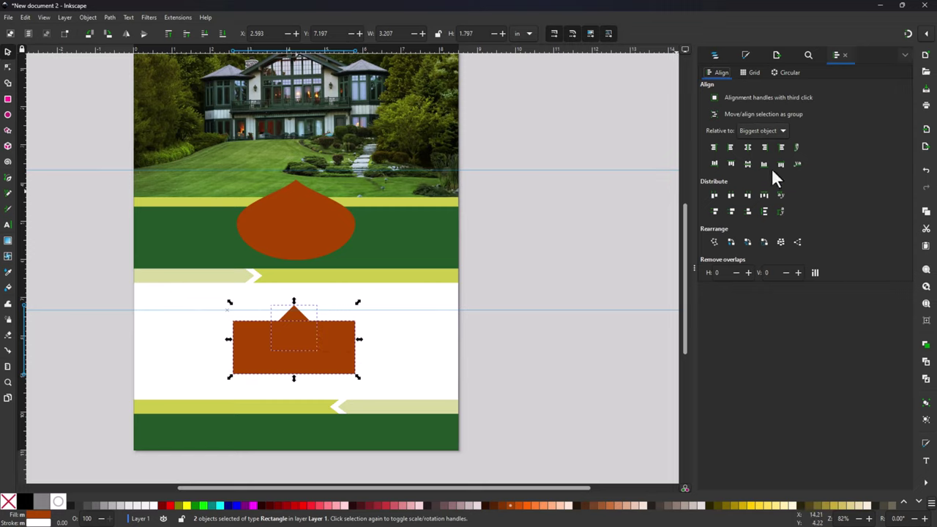
click(186, 341)
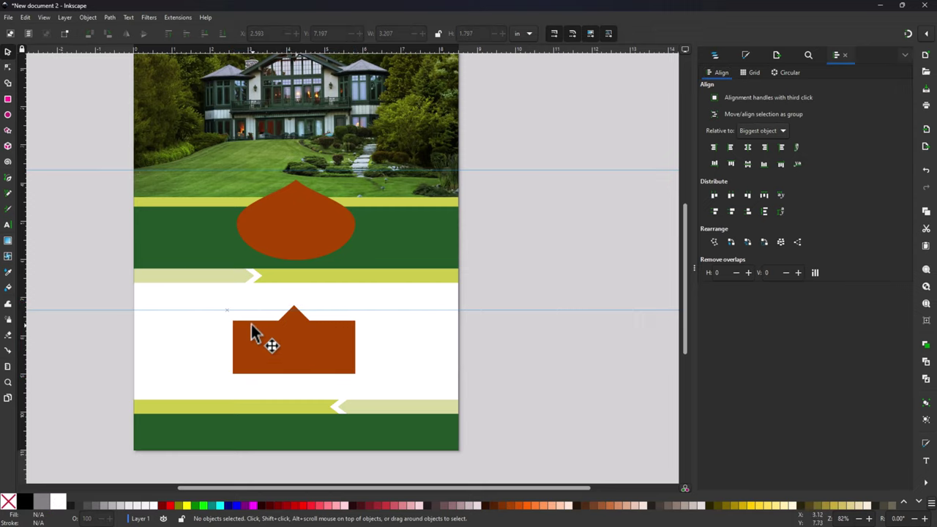
drag(209, 286, 397, 379)
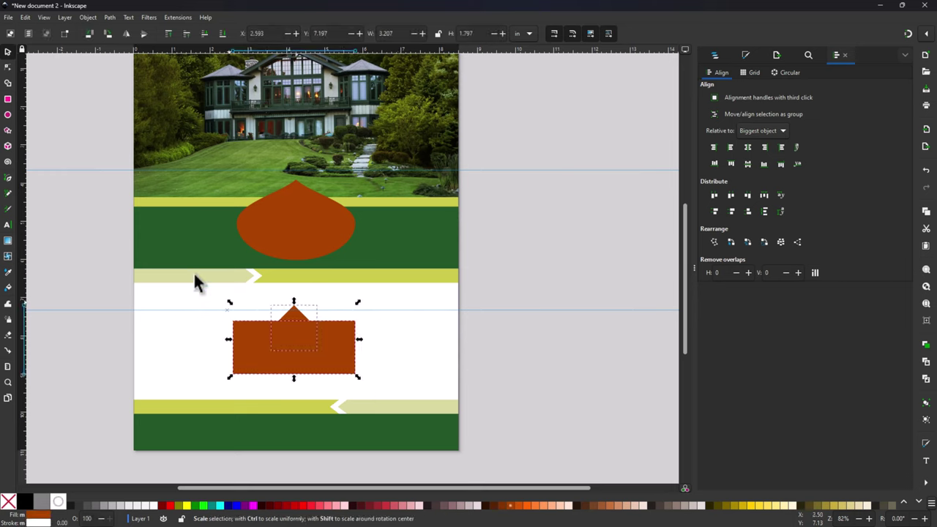
Step: Union the rectangle and diamond into one path and move it onto the green band at Y 3.978 in
click(109, 22)
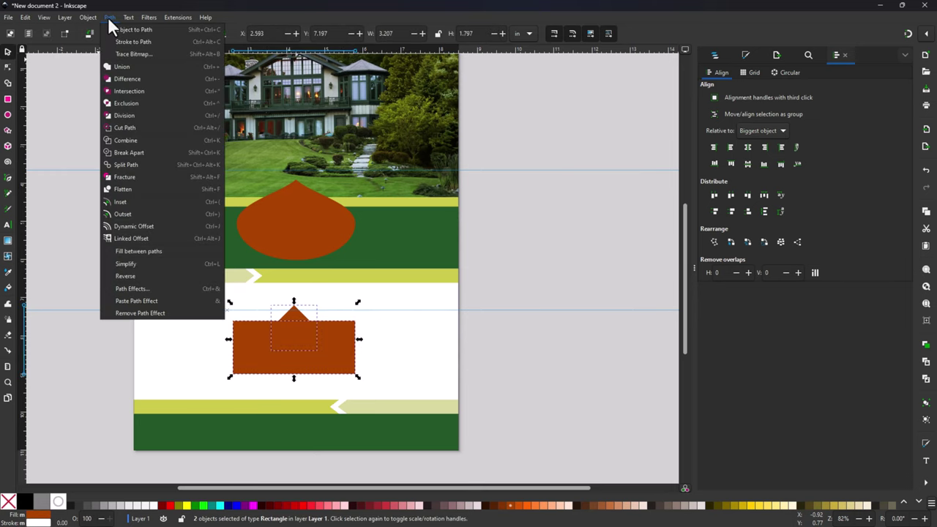
click(117, 68)
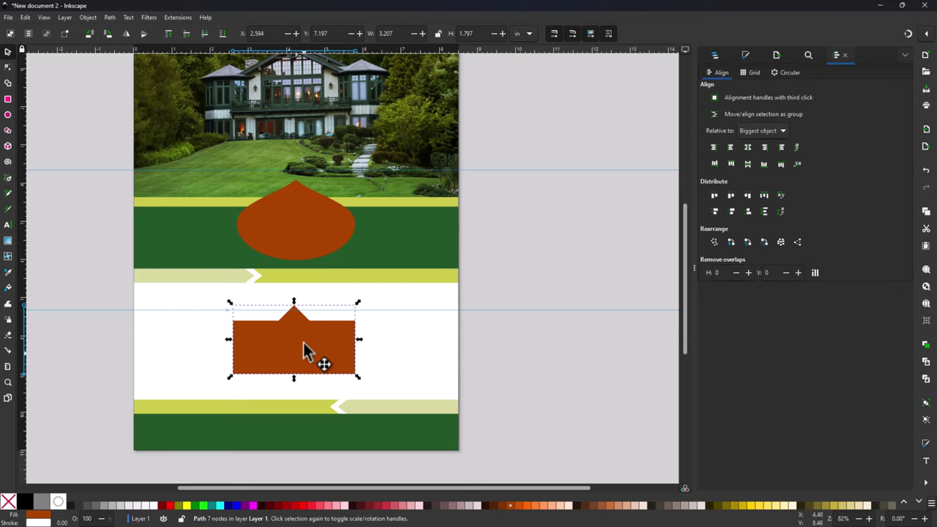
drag(303, 342, 306, 227)
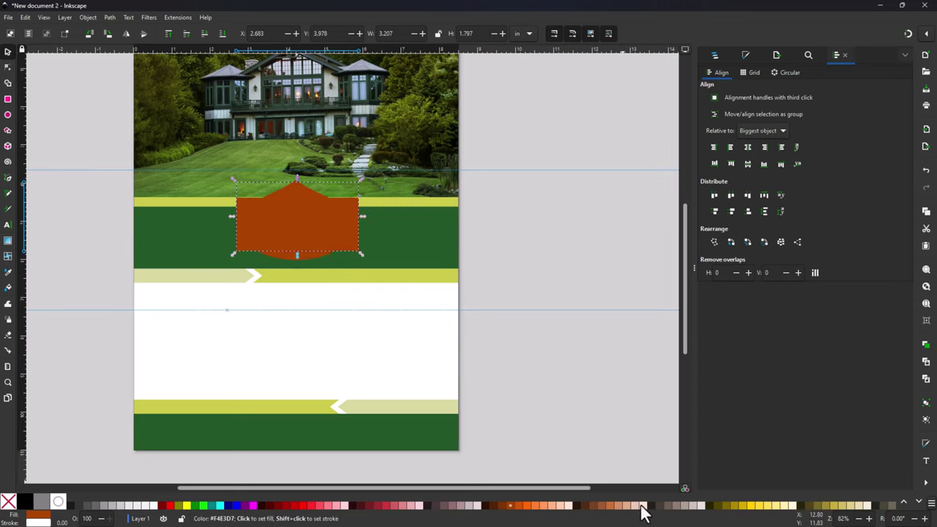
Step: Fill the merged shape light taupe, then add the teardrop and green band to the selection
click(599, 502)
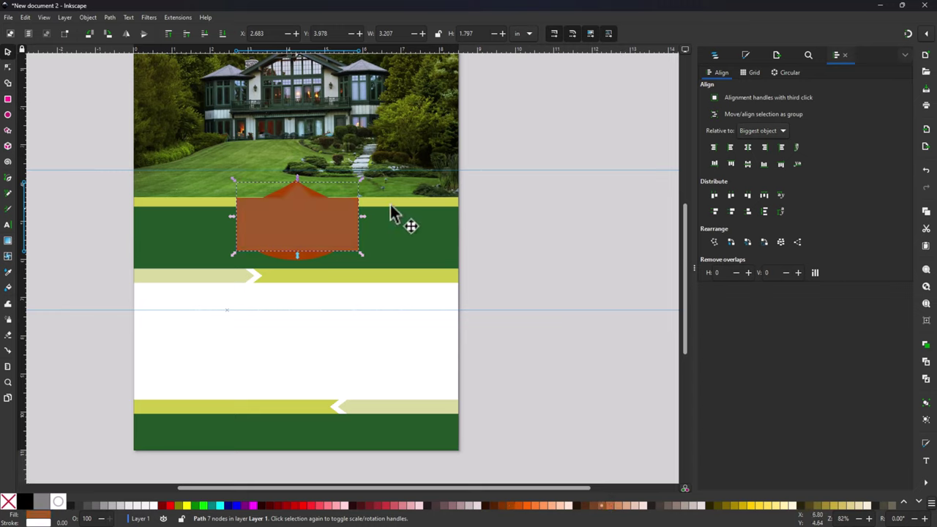
click(676, 505)
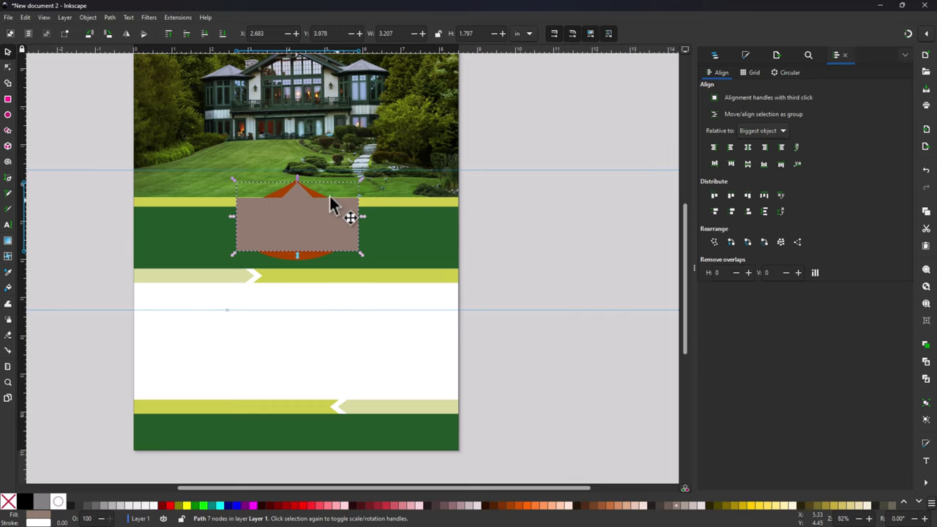
shift+click(306, 255)
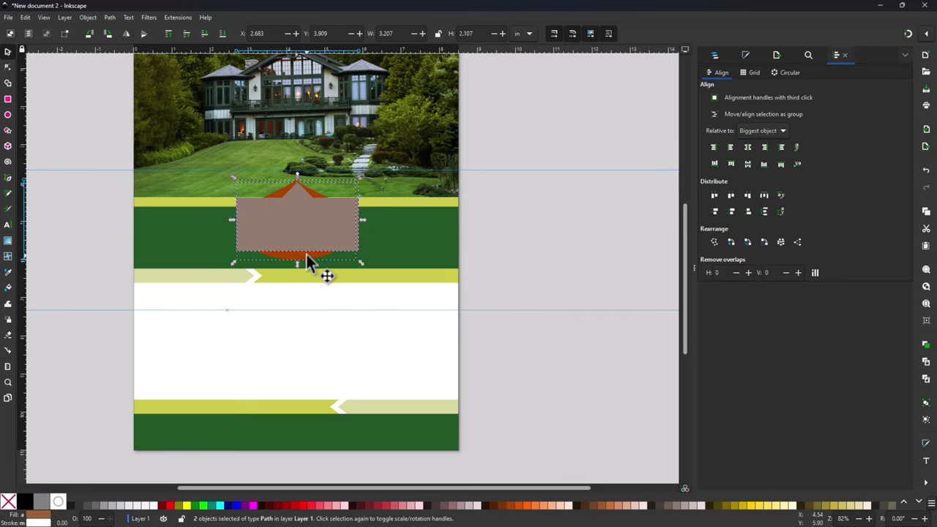
shift+click(412, 251)
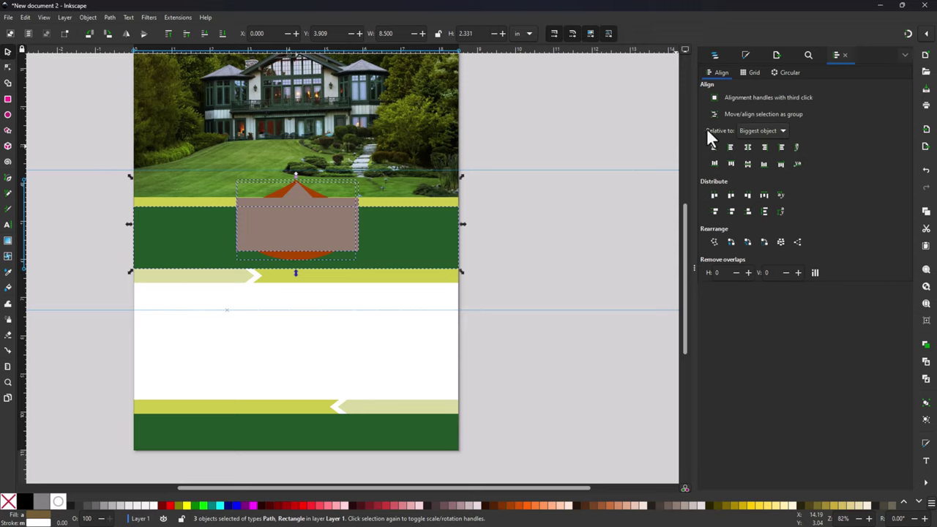
Step: Centre the taupe shape, teardrop and green band horizontally relative to the page
click(783, 132)
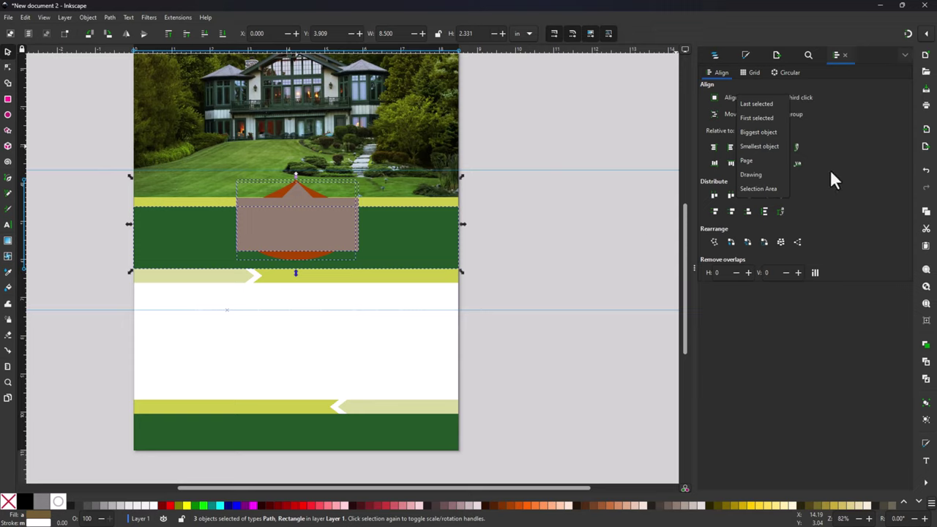
click(750, 159)
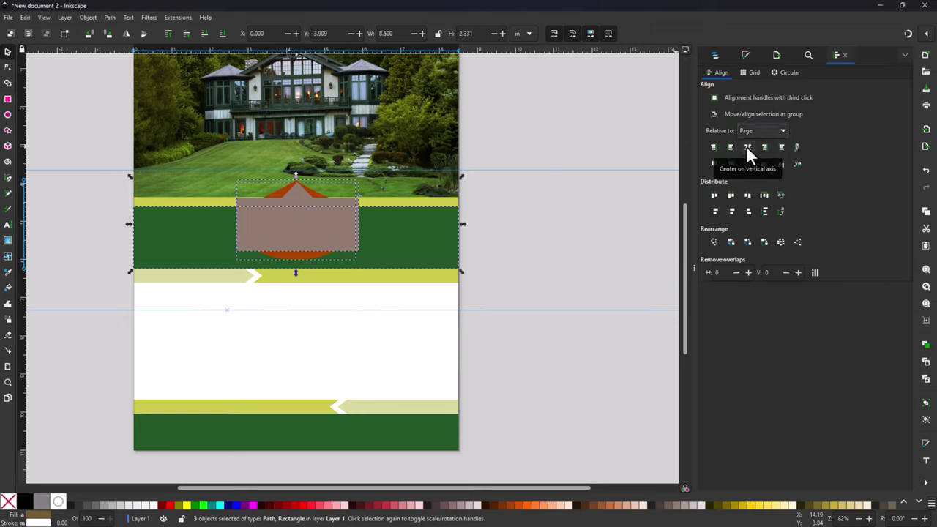
click(746, 146)
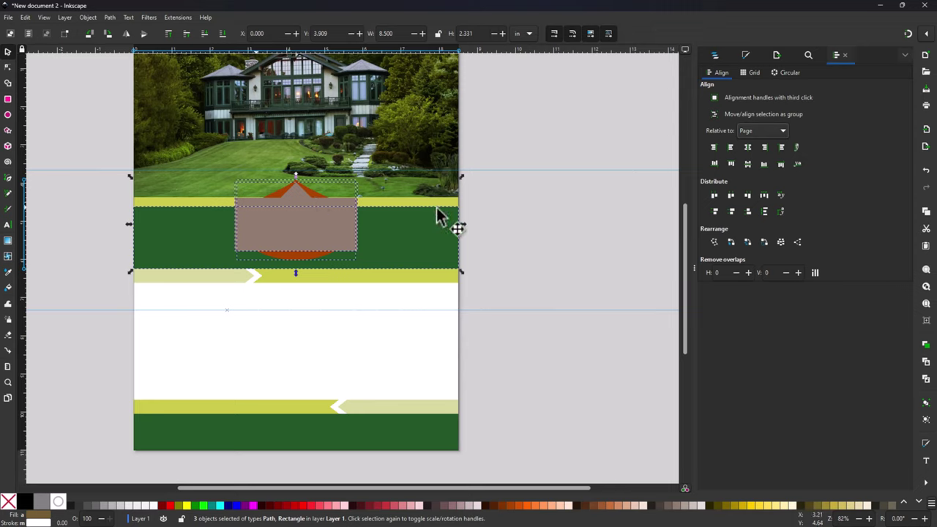
click(556, 208)
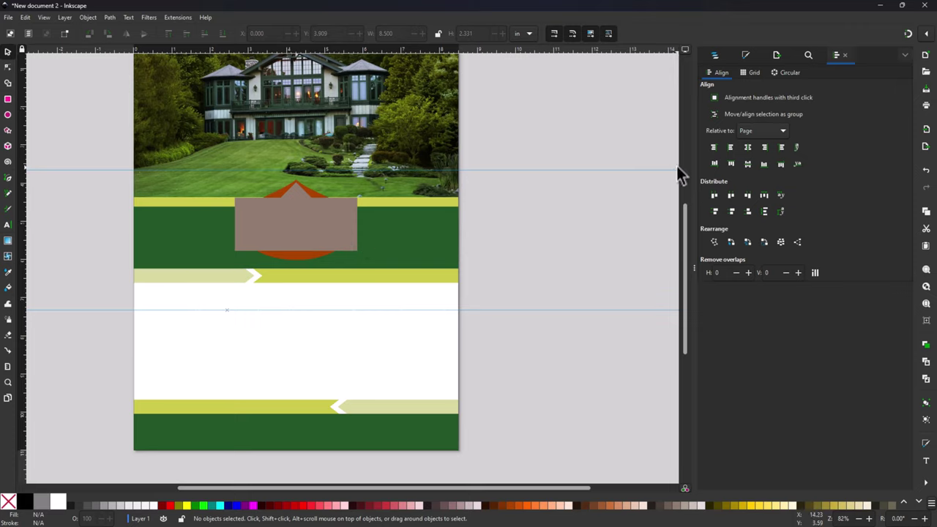
Step: Fill the peaked shape rect6 with the band's dark green using the eyedropper
click(715, 55)
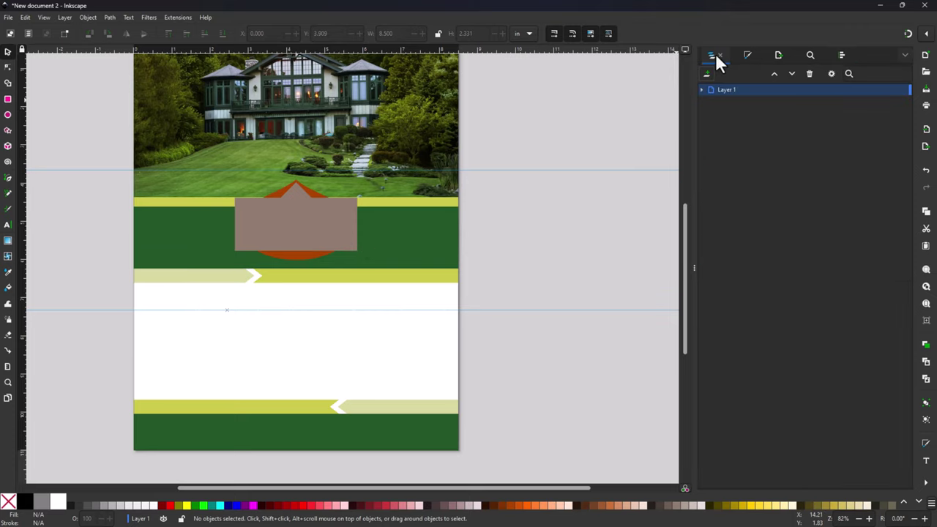
click(701, 90)
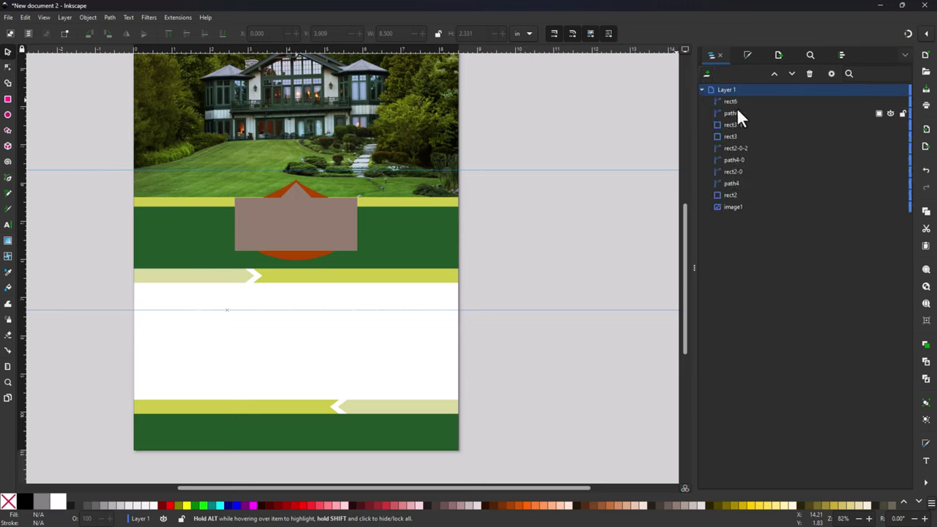
drag(330, 218, 321, 216)
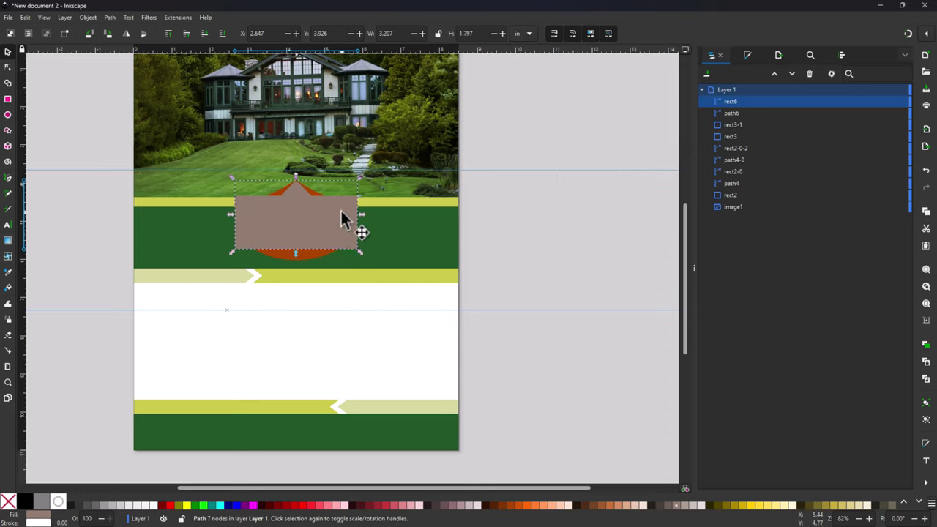
click(745, 52)
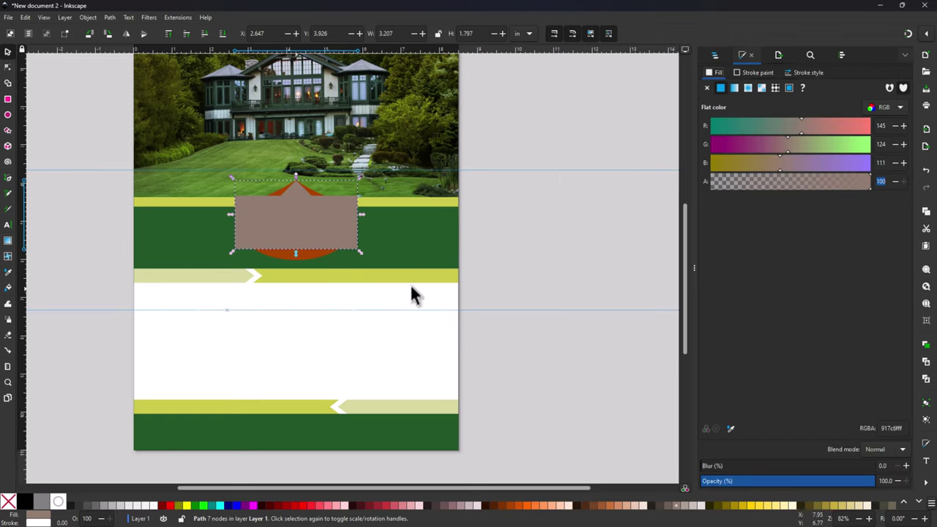
click(730, 429)
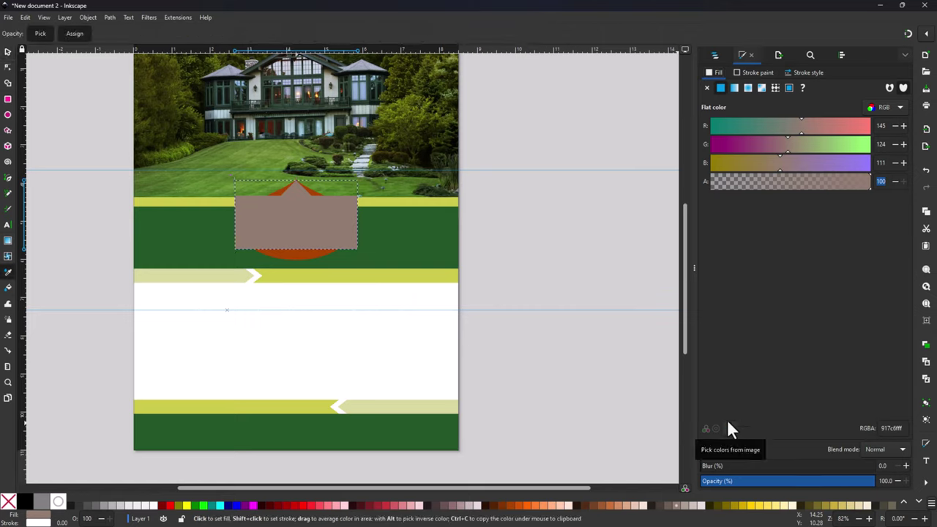
click(415, 246)
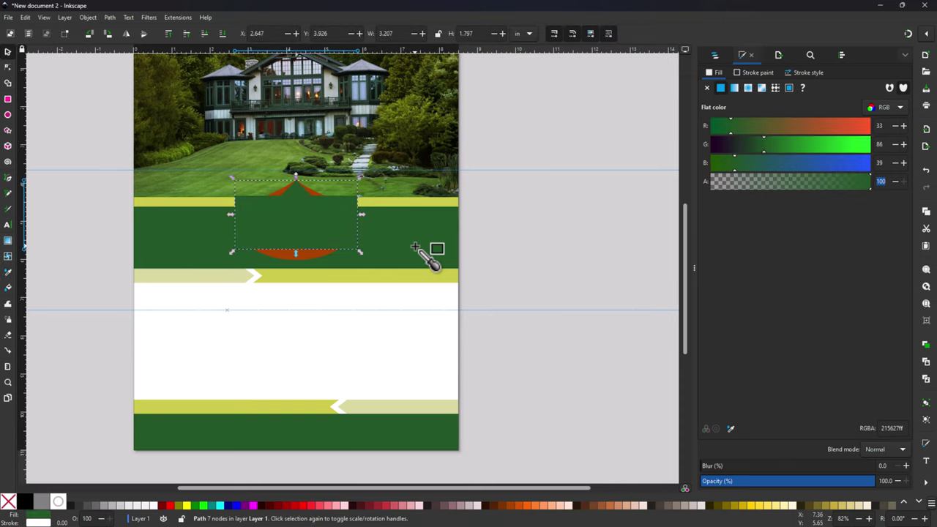
Step: Give the orange teardrop the same dark green 215627 fill
click(309, 257)
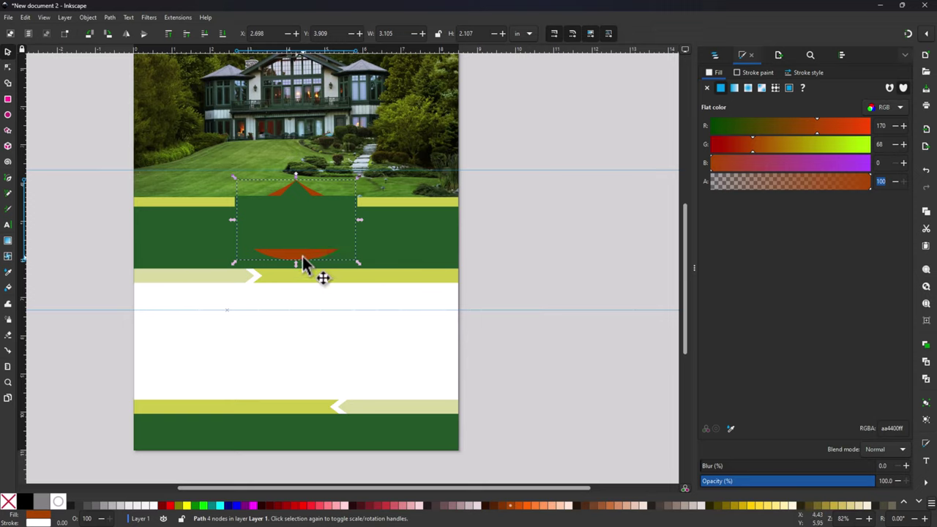
key(d)
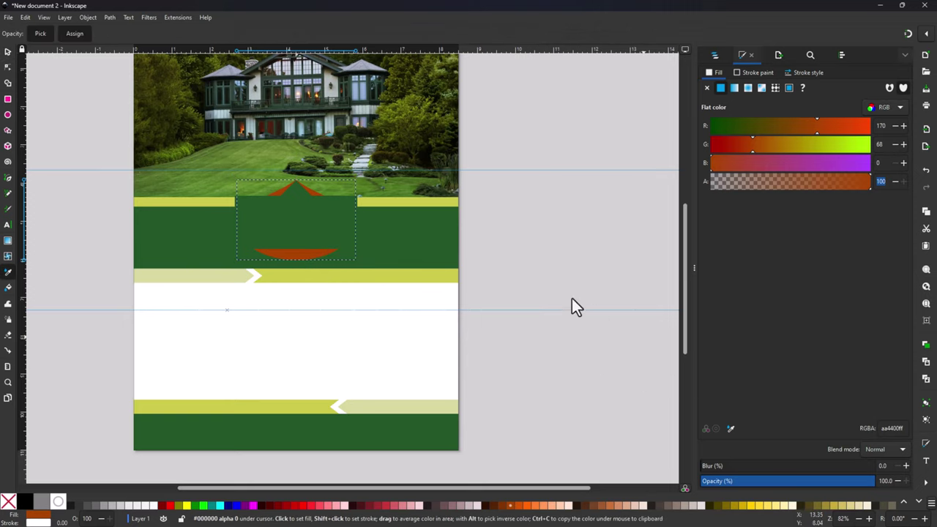
click(403, 247)
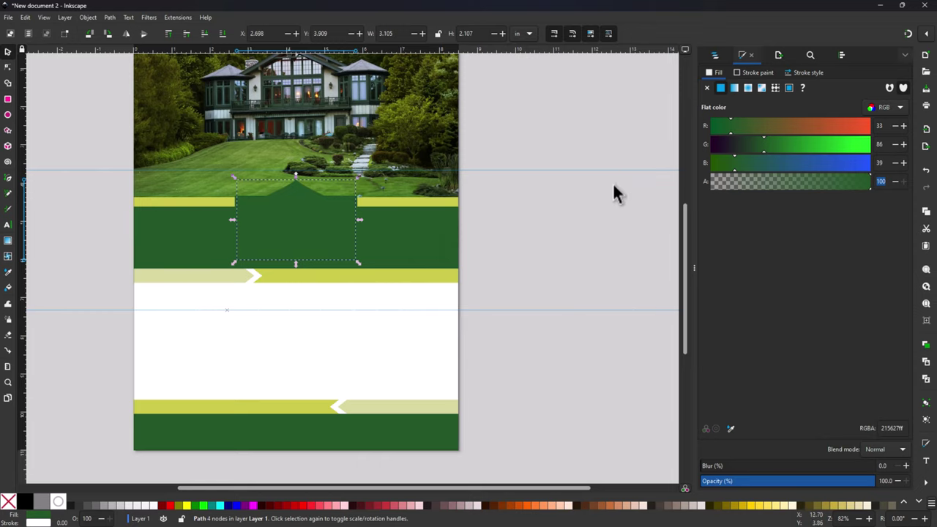
click(552, 232)
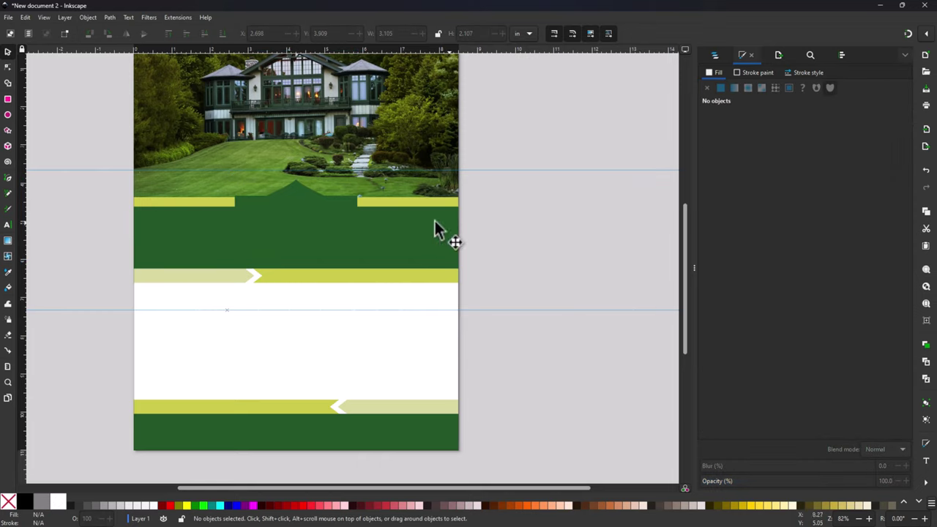
Step: Nudge the green peaked shape up two steps
click(294, 211)
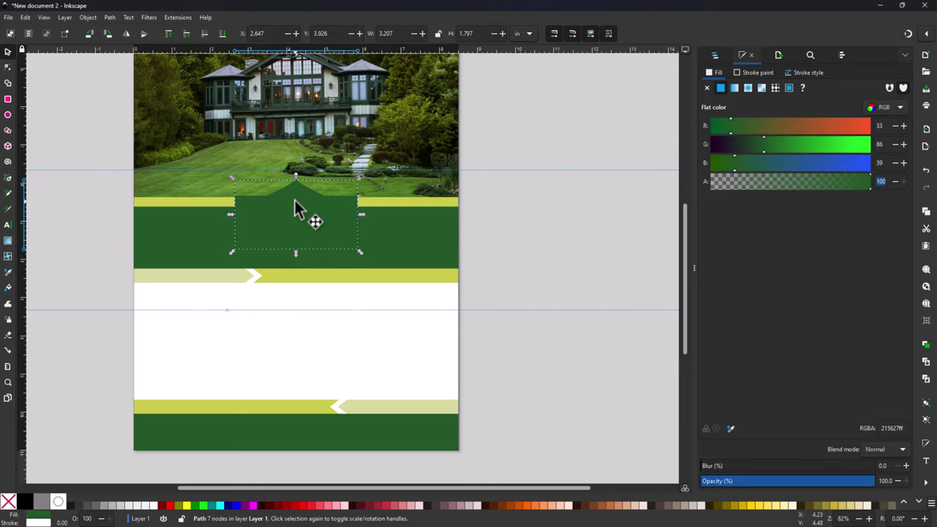
key(Up)
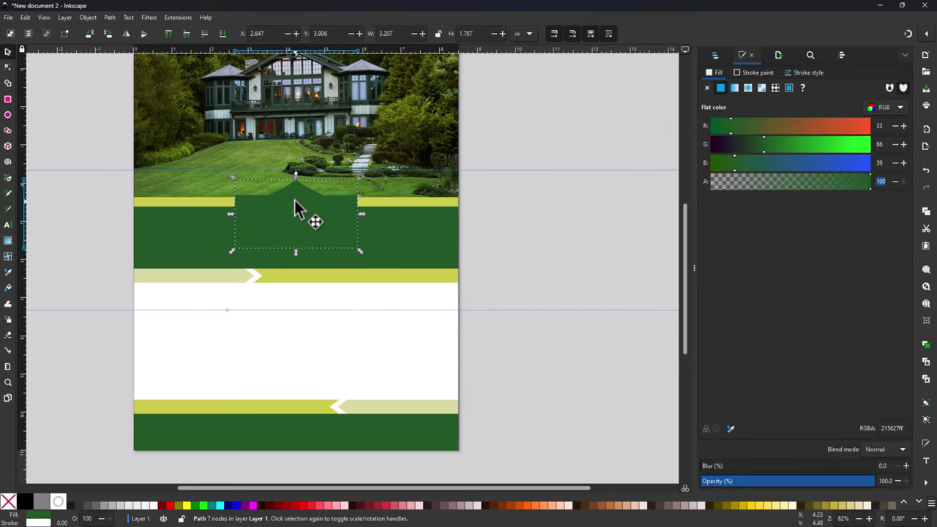
key(Up)
key(Up)
key(Up)
key(Up)
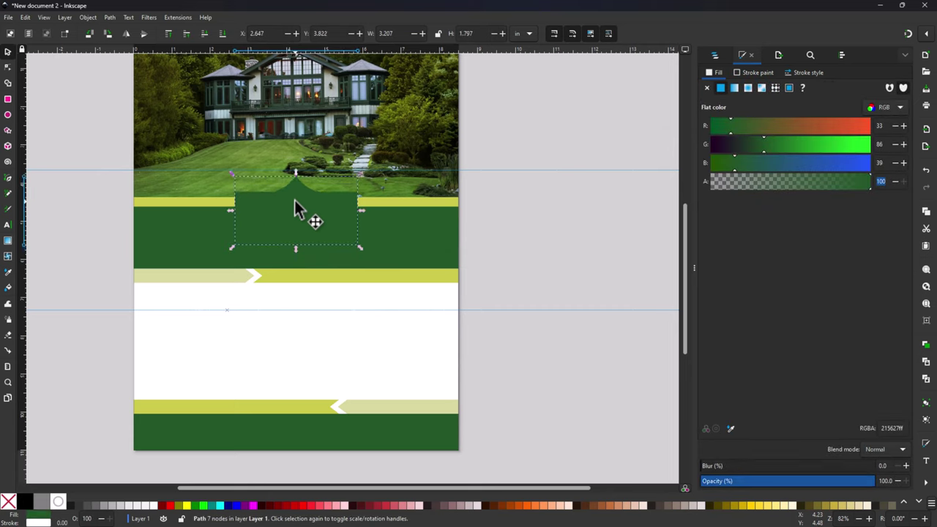
click(63, 209)
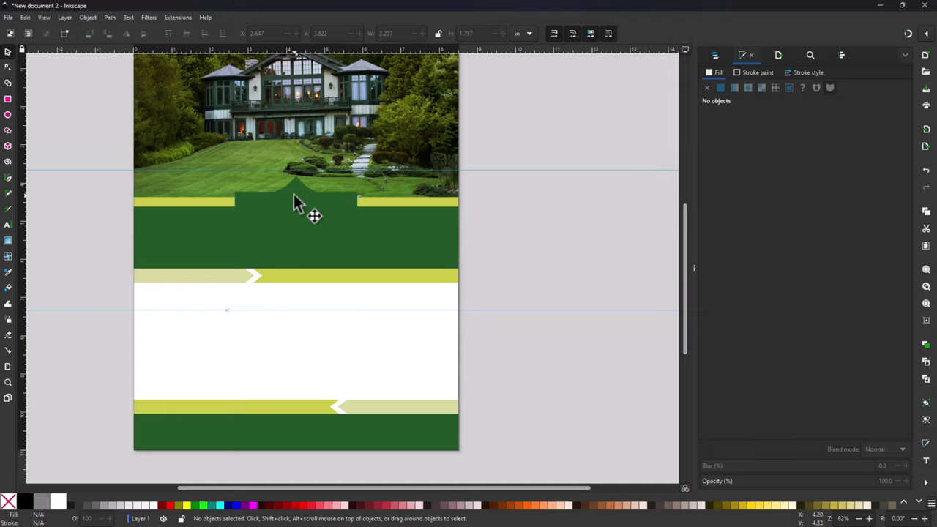
Step: Hide rect6 and nudge the green teardrop path6 up to Y 3.784 in
click(713, 55)
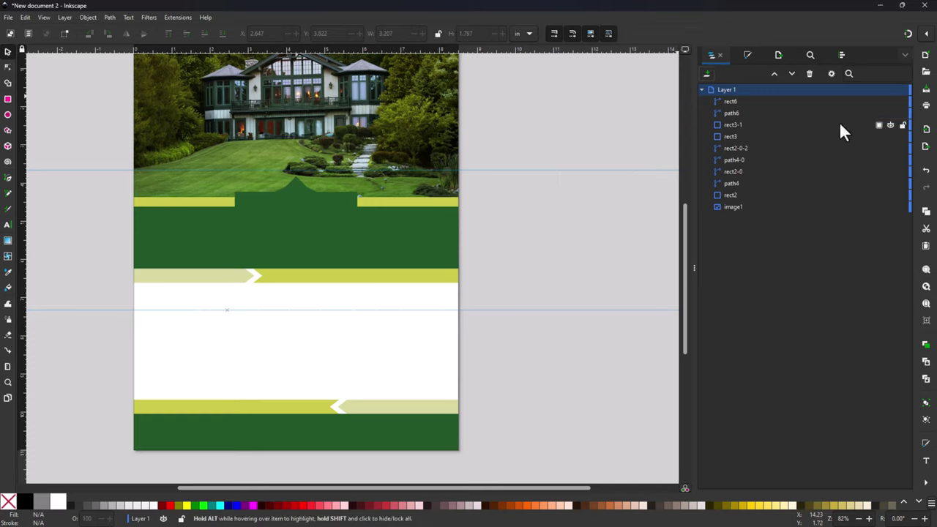
click(280, 188)
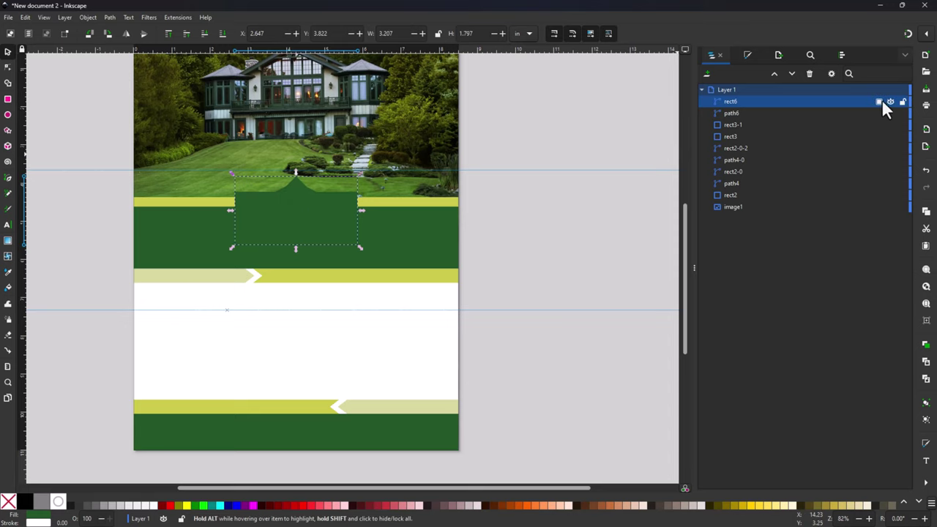
click(891, 101)
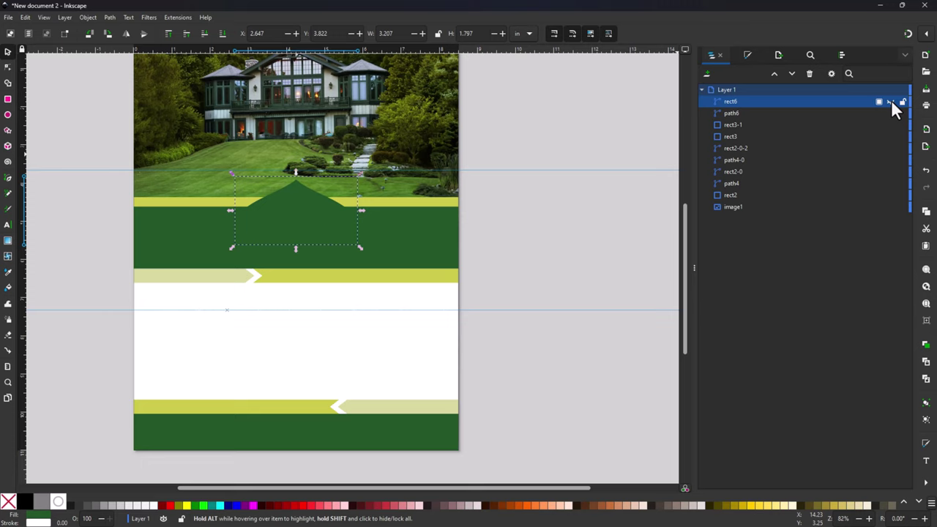
click(303, 200)
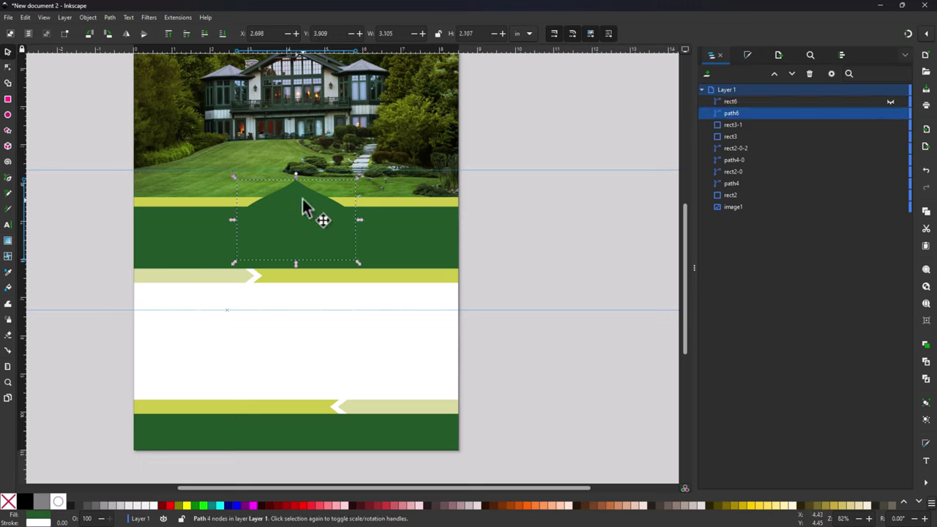
key(Up)
key(Up)
key(Up)
key(Up)
key(Up)
key(Up)
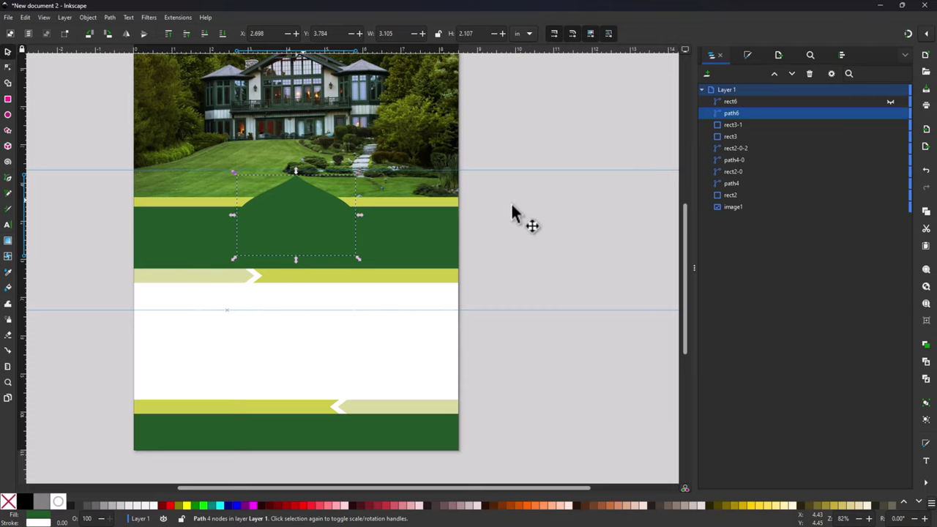
Step: Curve path6's top node handle so the green tab's point becomes a rounded onion dome
click(532, 208)
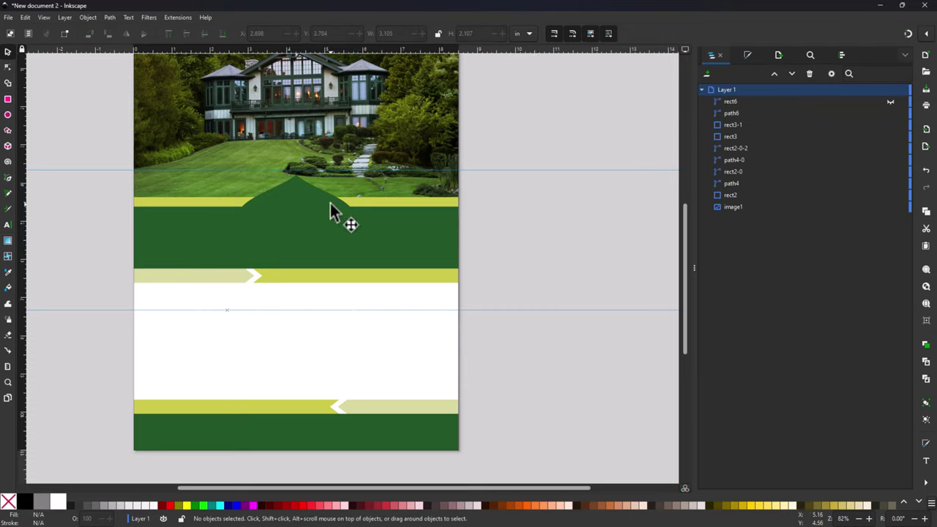
click(302, 189)
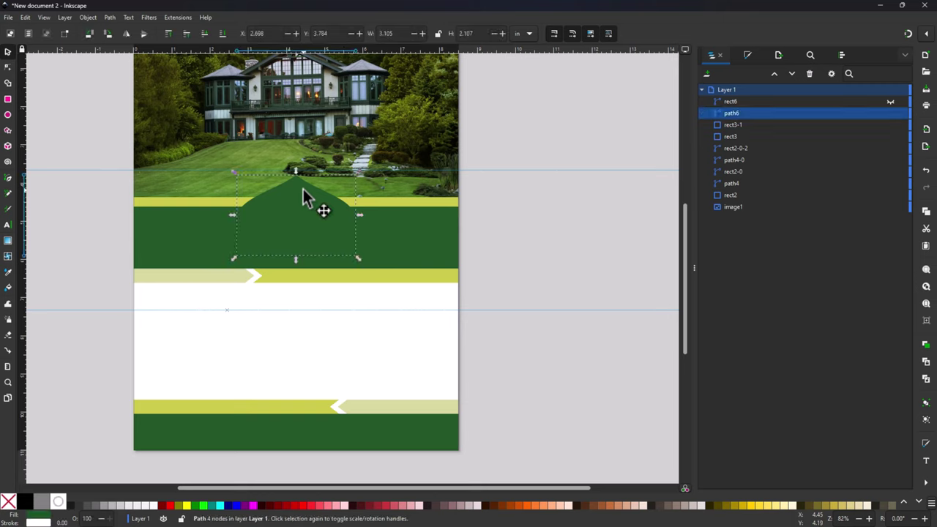
click(7, 67)
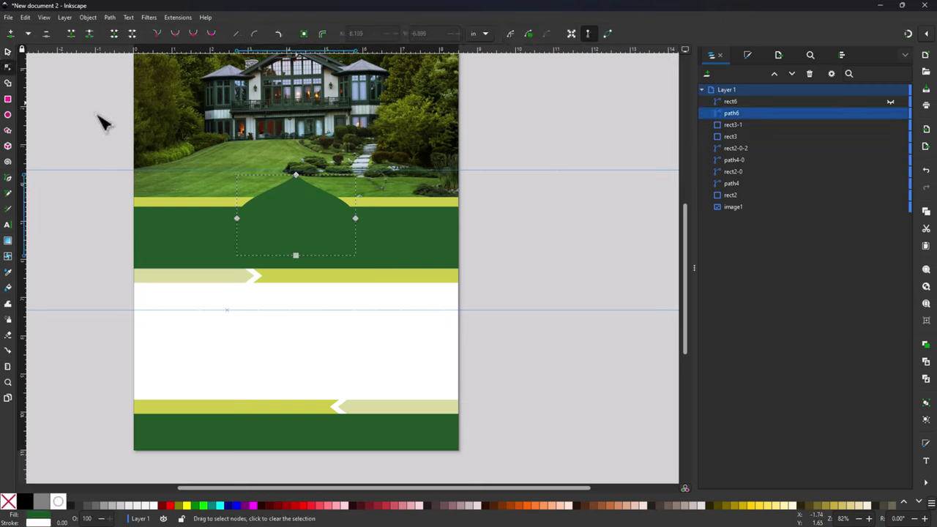
click(297, 177)
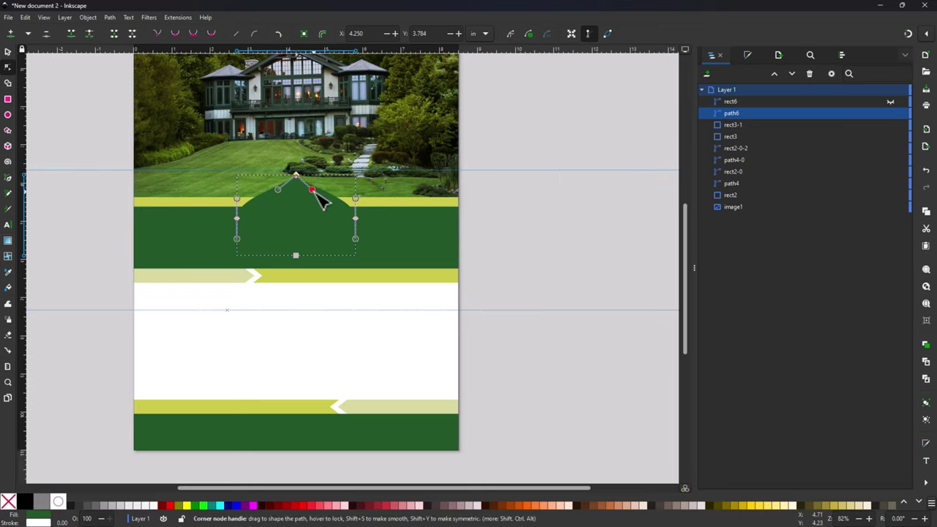
drag(315, 193, 286, 195)
Step: Scale the dome down from its bottom edge to 1.660 in tall, then deselect
key(s)
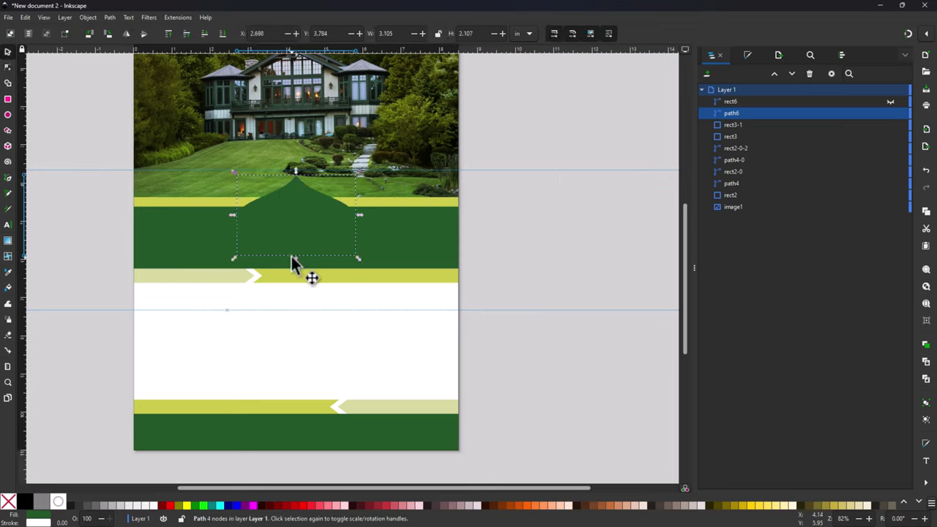
drag(294, 259, 300, 244)
click(520, 195)
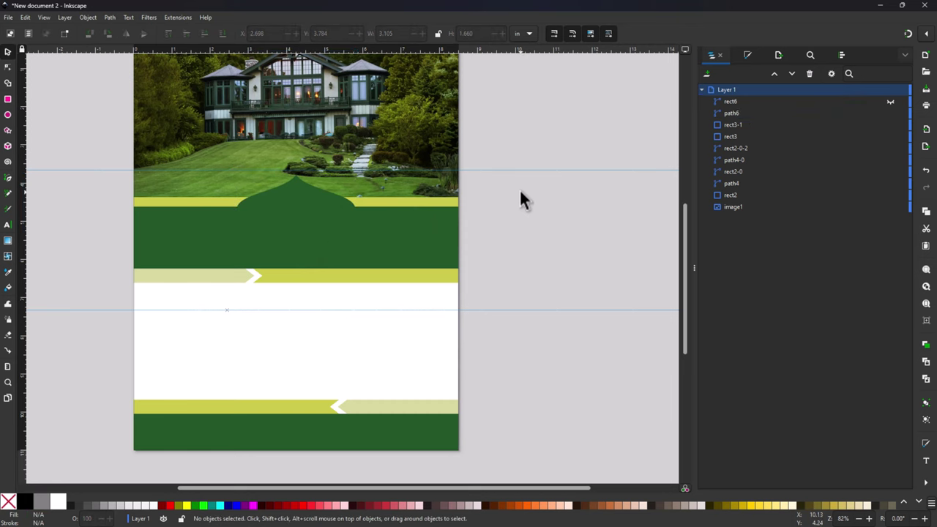
Step: Check the reference flyer on the other desktop and return to Inkscape
key(ctrl+super+Right)
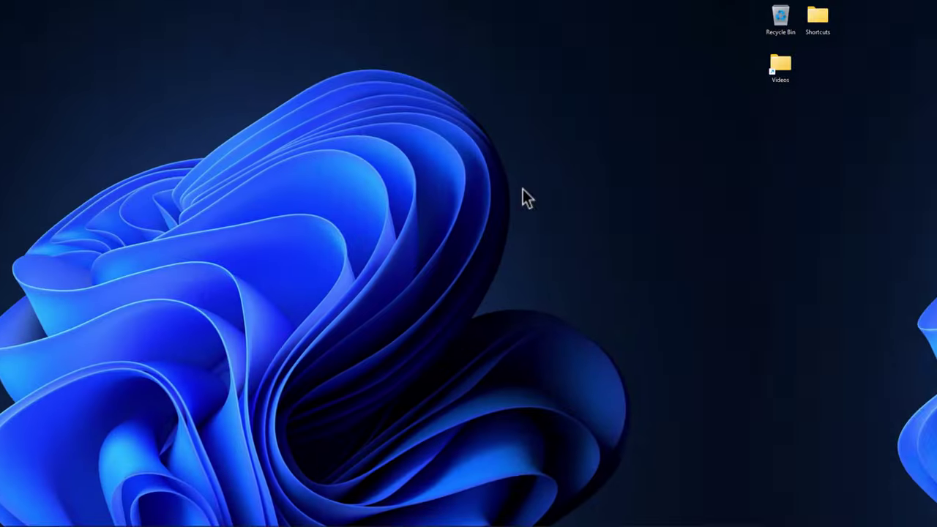
key(ctrl+super+Left)
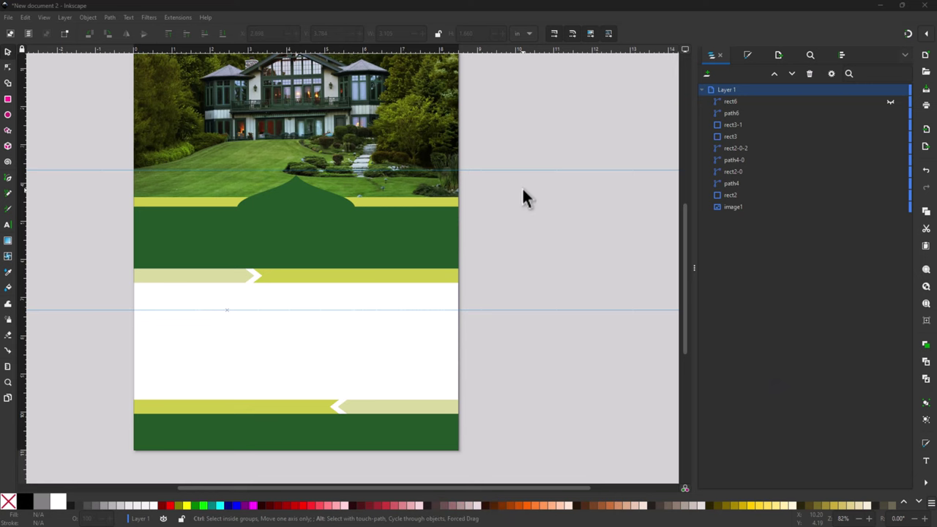
key(ctrl+super+Right)
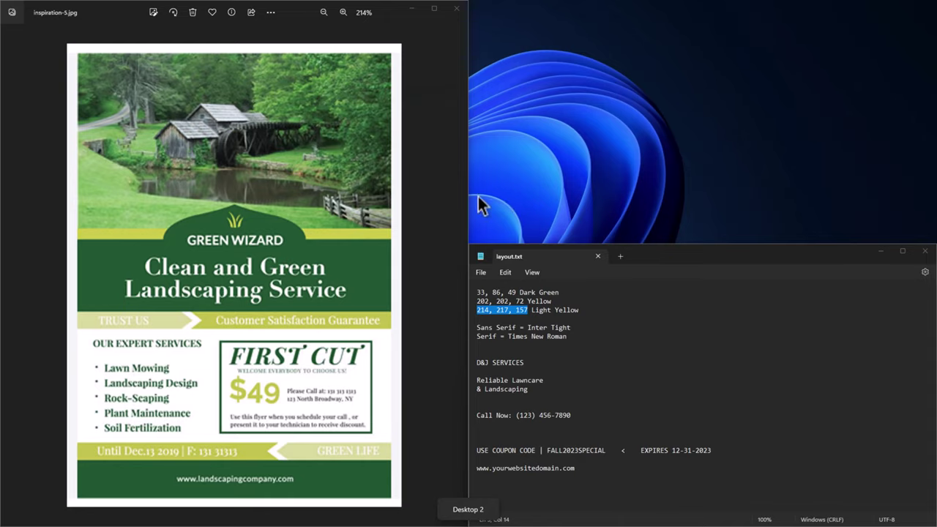
key(ctrl+super+Left)
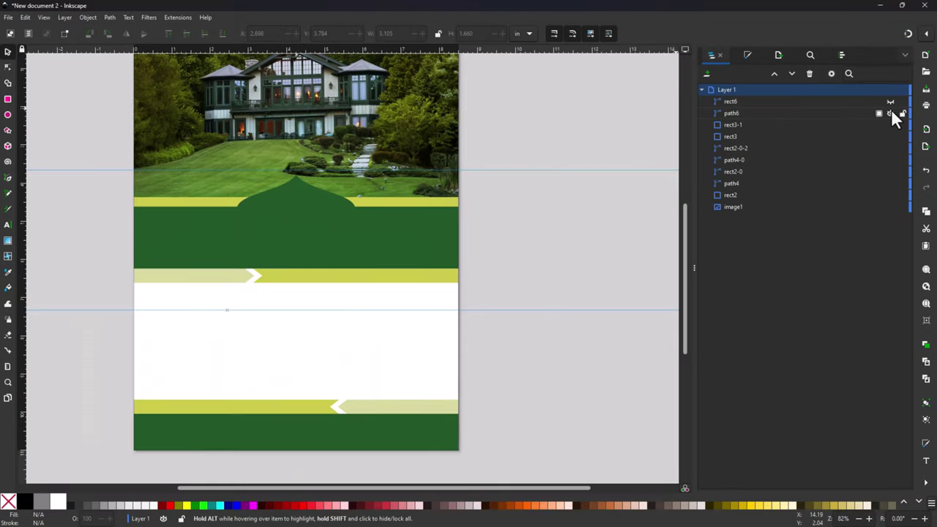
Step: Compare the dome path6 against the peaked rect6 by toggling visibility, then select path6
click(891, 112)
click(890, 102)
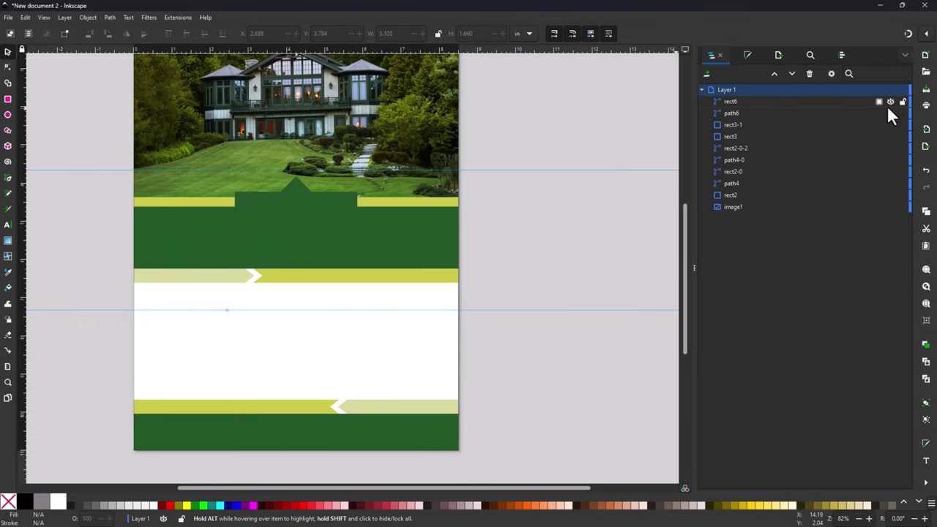
scroll(592, 190, up, 1)
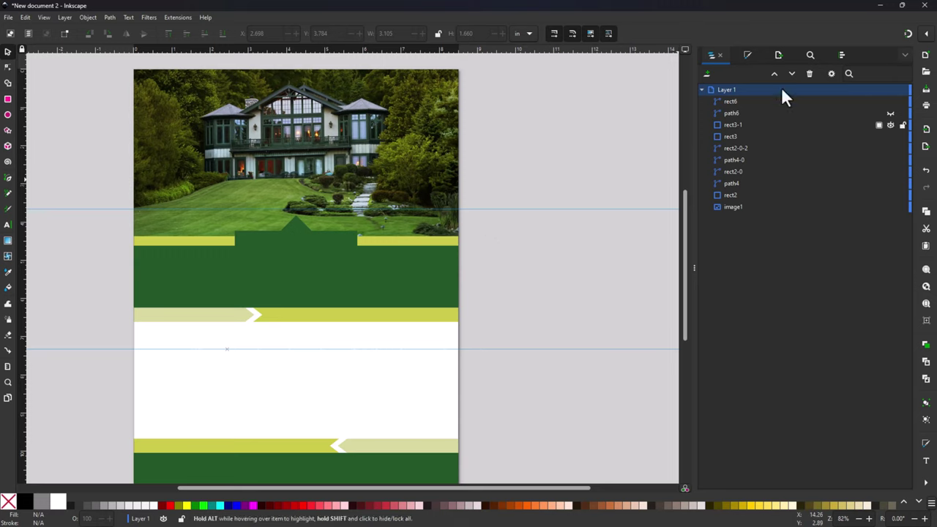
click(890, 101)
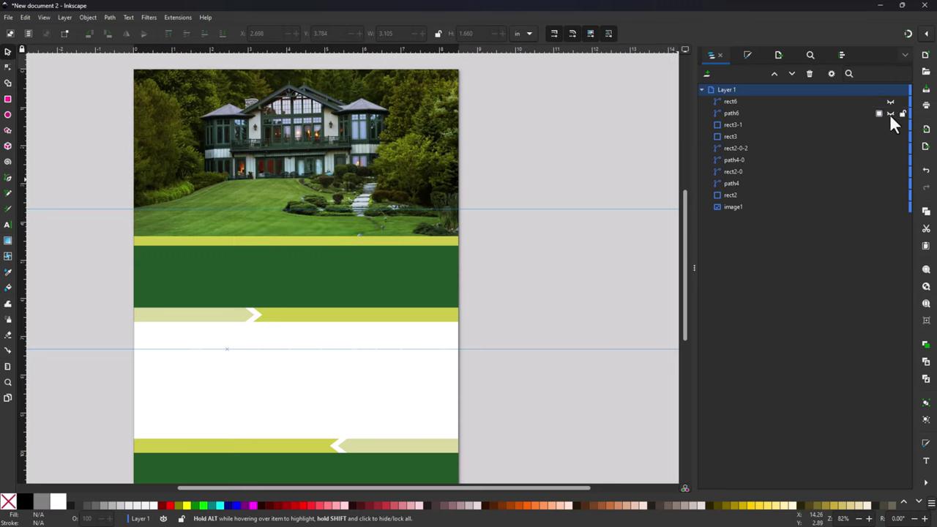
click(890, 113)
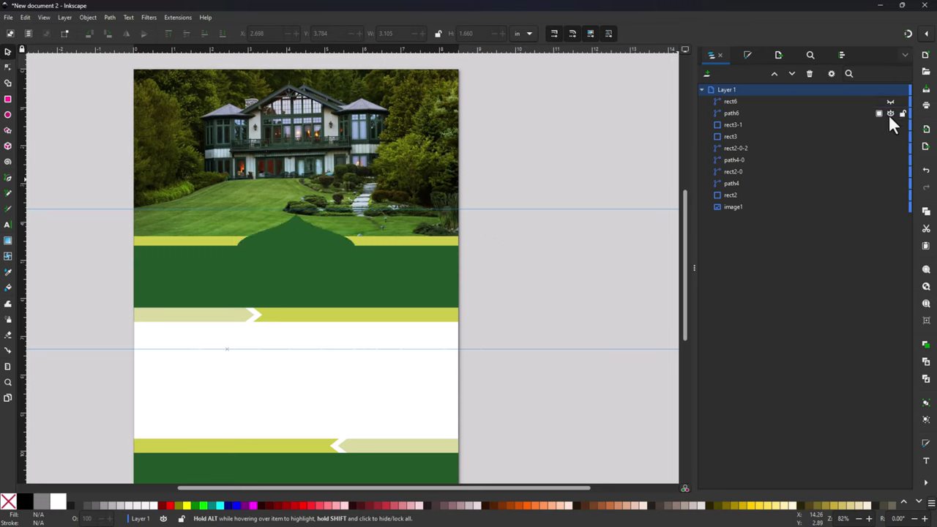
click(299, 238)
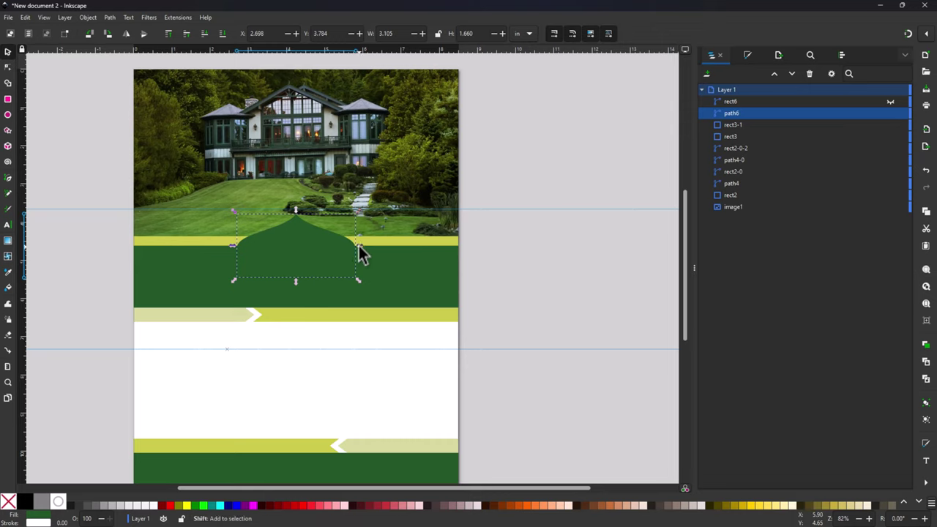
Step: Widen the green dome symmetrically to W 3.897 in, keeping it centred at X 2.302 in
drag(358, 246, 373, 240)
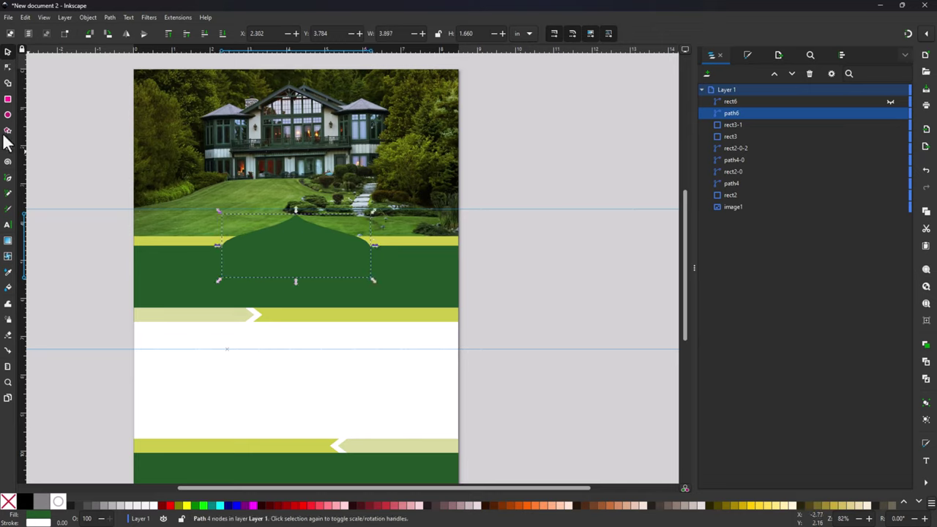
click(70, 146)
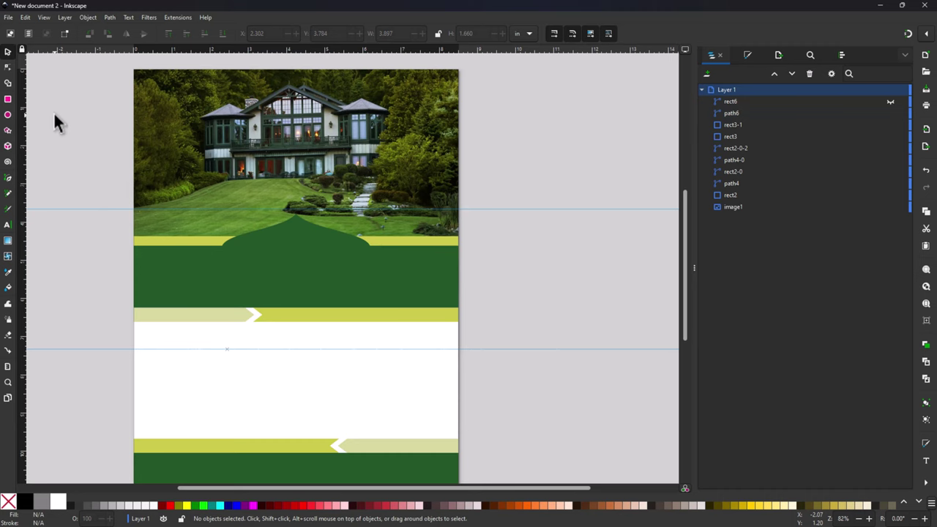
key(ctrl+super+Right)
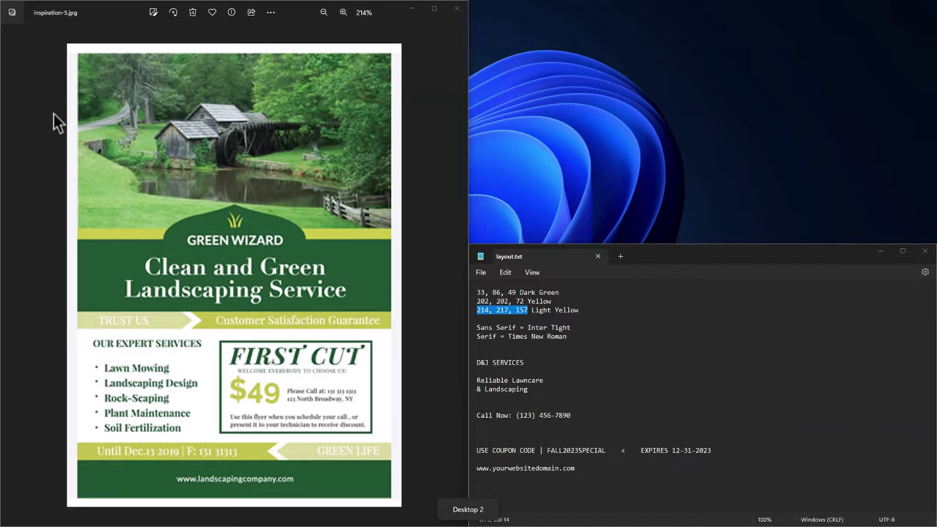
key(ctrl+super+Left)
Step: Reselect the widened tab and compare it with the reference flyer on Desktop 2
key(ctrl+super+Right)
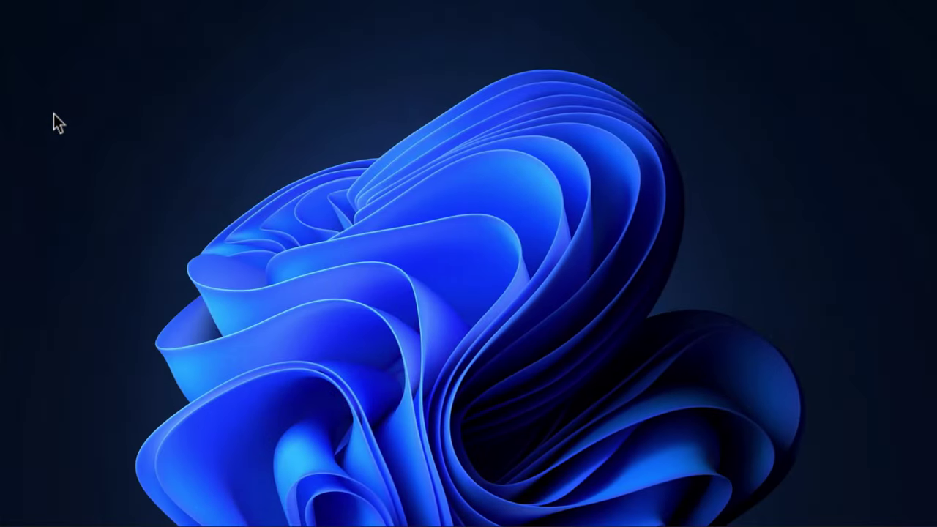
key(ctrl+super+Left)
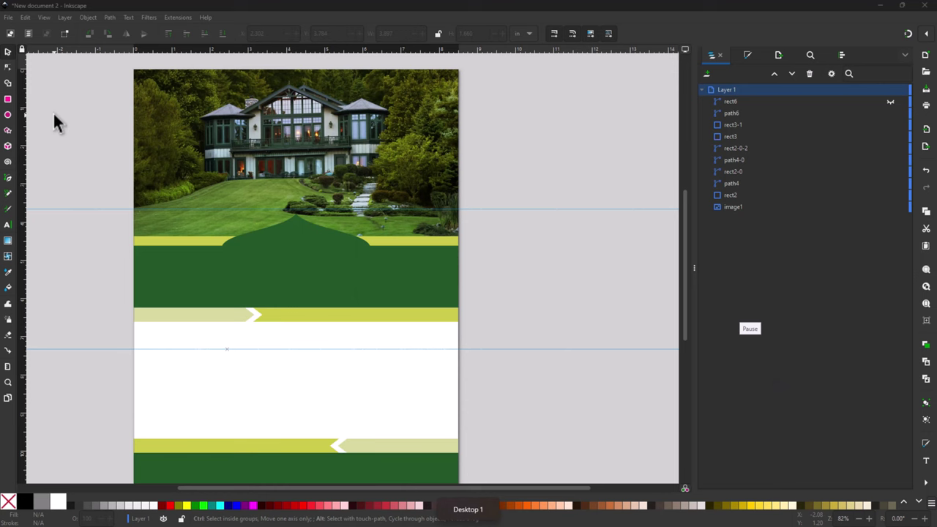
click(297, 222)
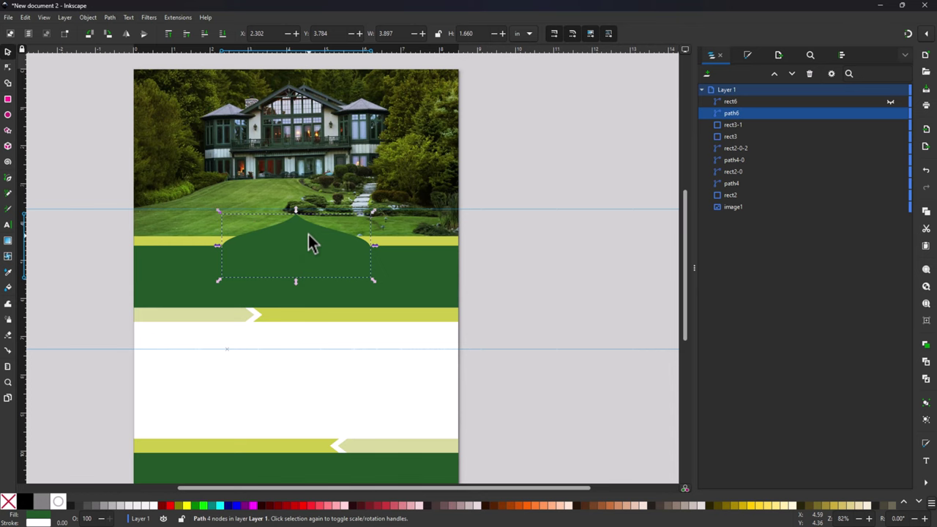
key(ctrl+super+Right)
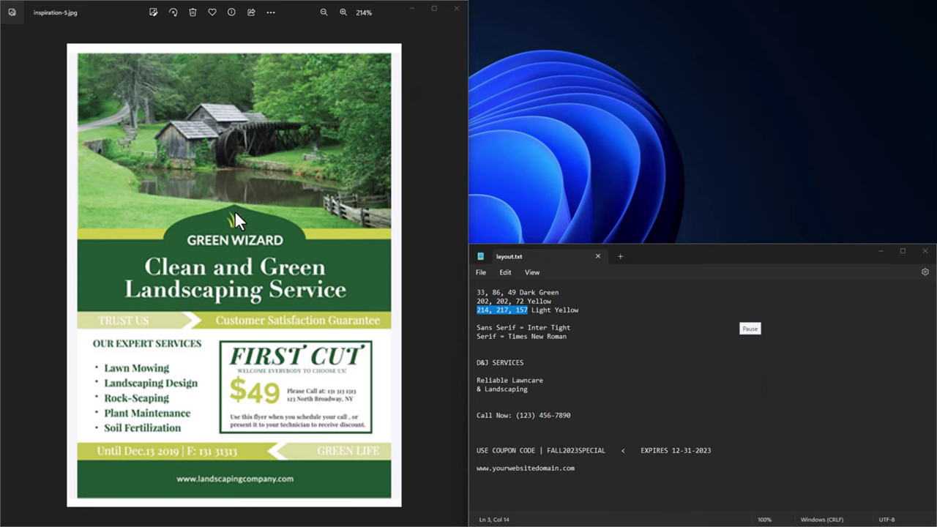
key(ctrl+super+Left)
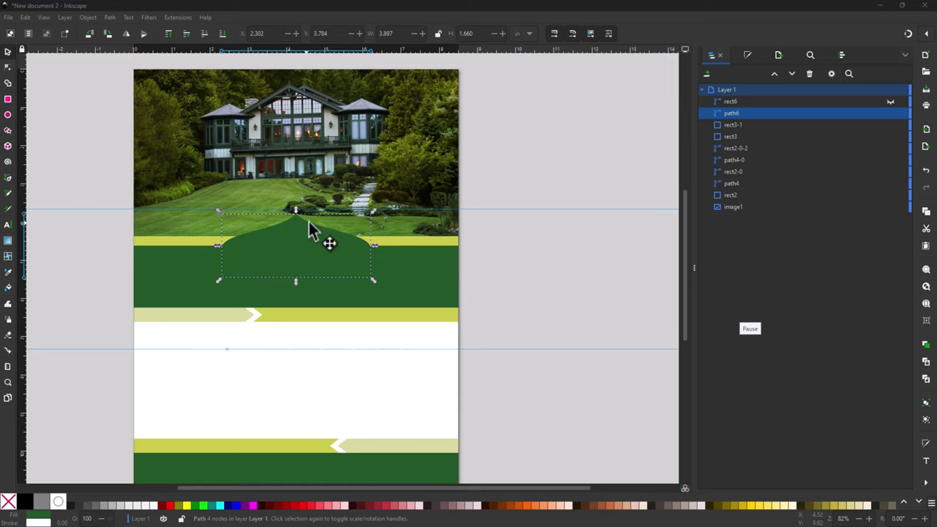
Step: Deselect the green tab and zoom around the flyer canvas
click(98, 148)
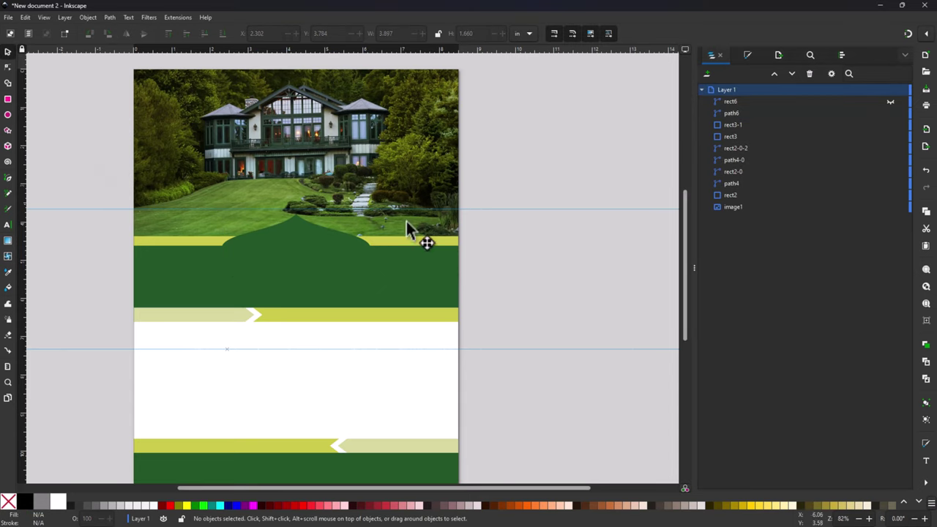
scroll(510, 277, down, 1)
scroll(516, 262, up, 1)
scroll(510, 249, down, 1)
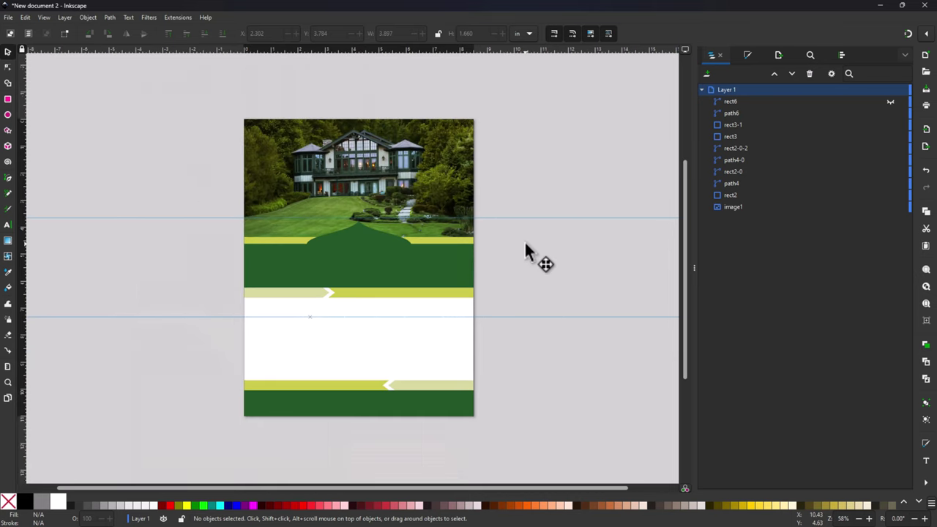
Step: Flip repeatedly between the flyer design and the reference flyer to compare them
key(ctrl+super+Right)
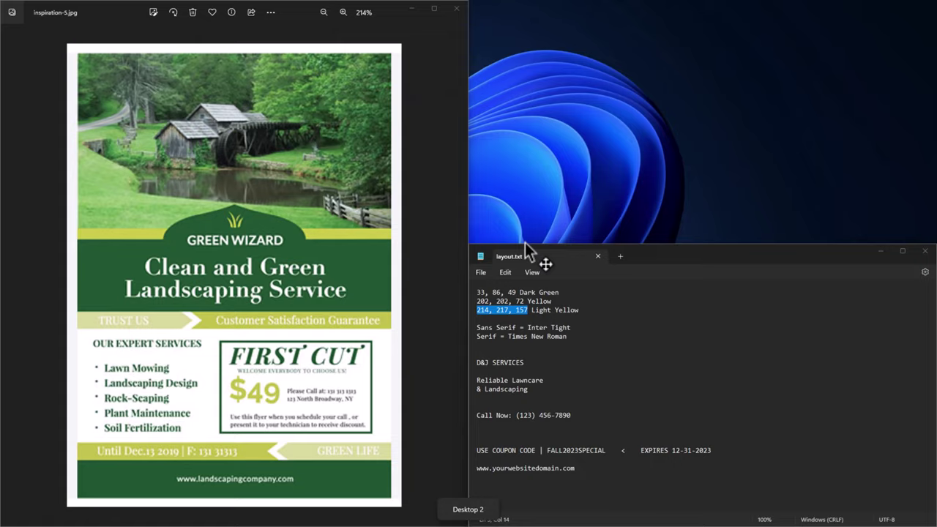
key(ctrl+super+Left)
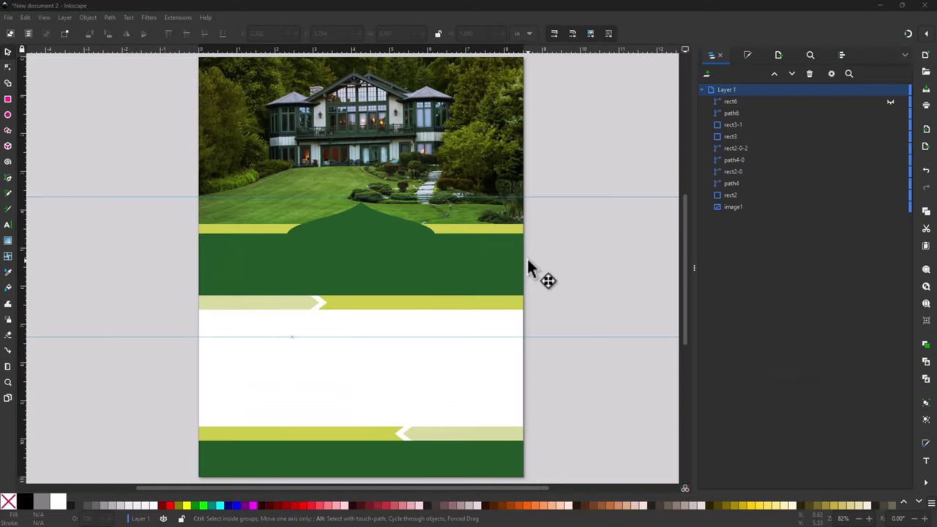
key(ctrl+super+Right)
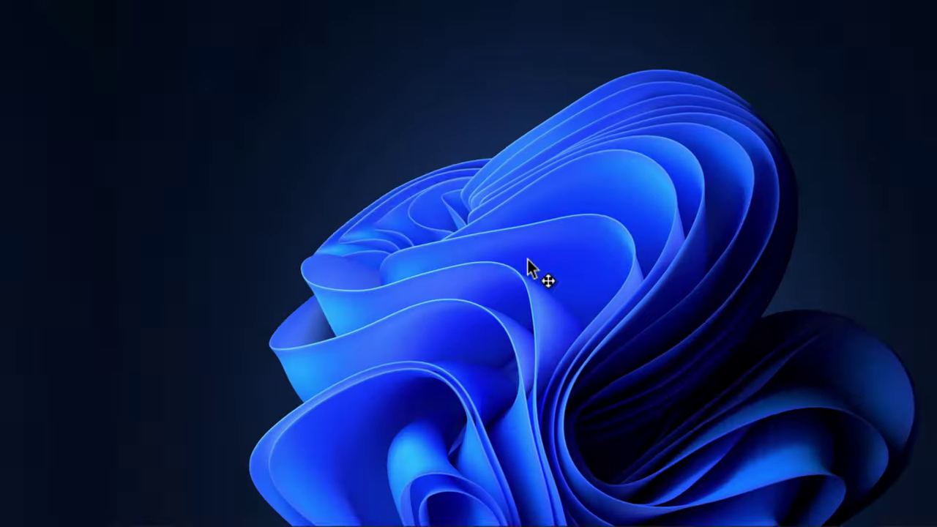
key(ctrl+super+Left)
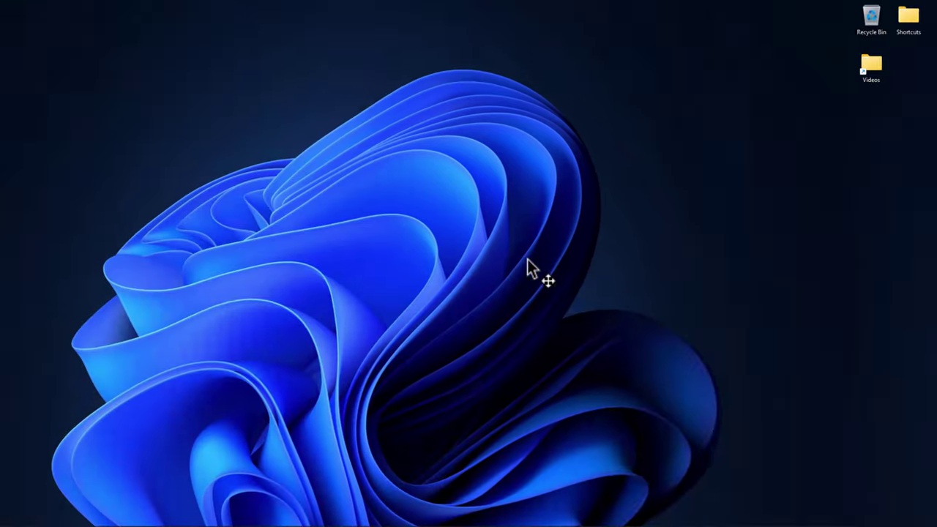
key(ctrl+super+Right)
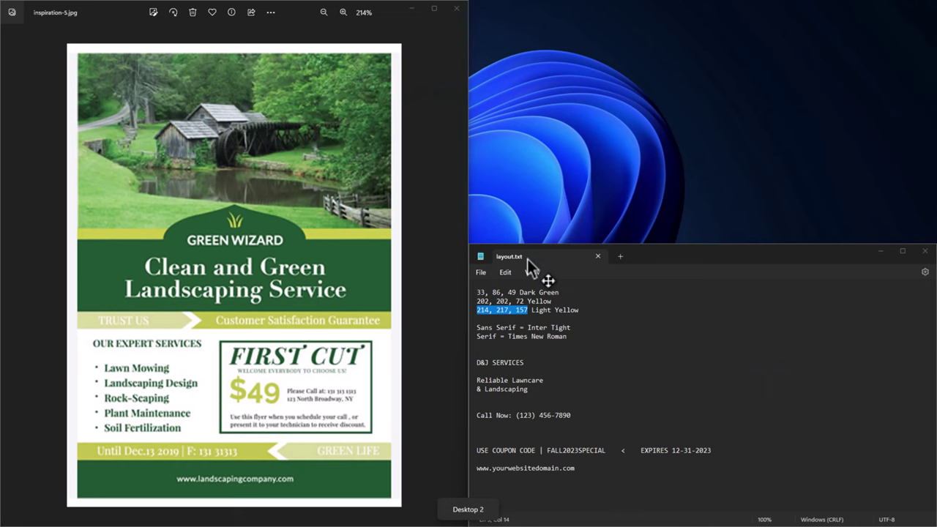
key(ctrl+super+Left)
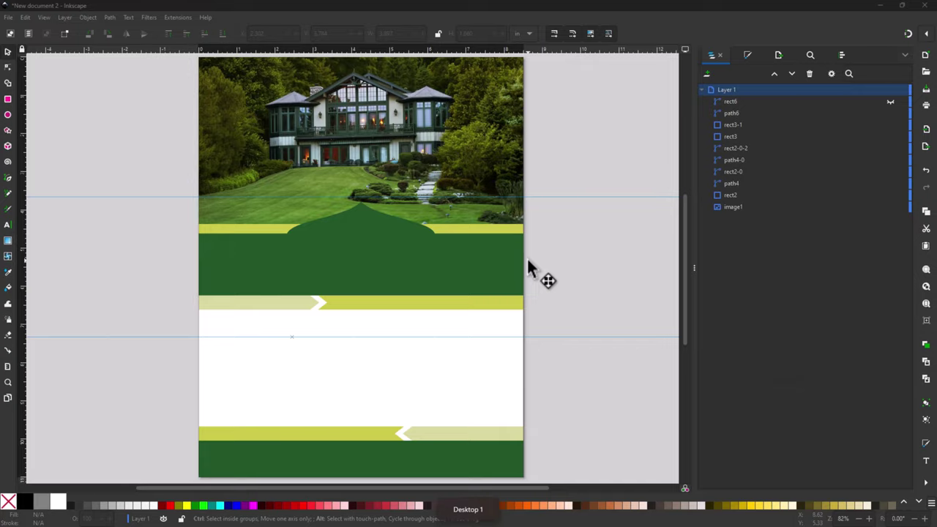
key(ctrl+super+Right)
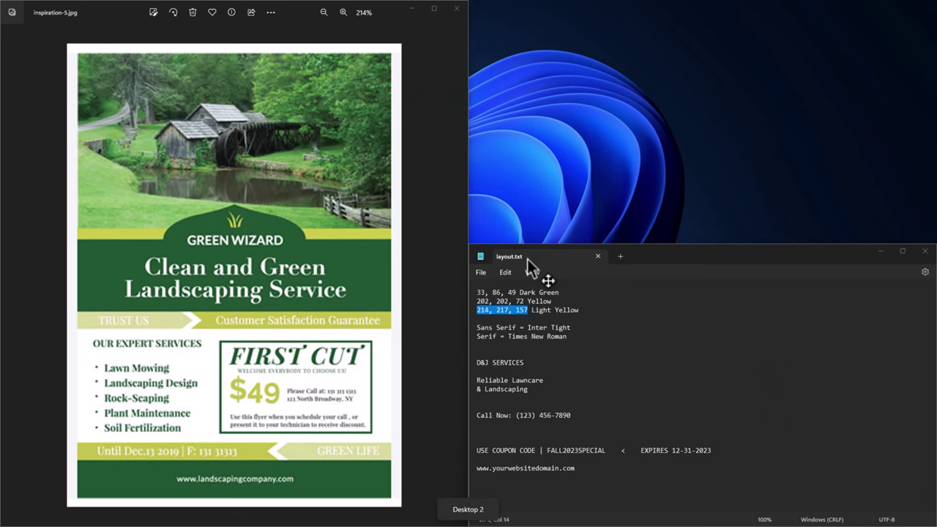
key(ctrl+super+Left)
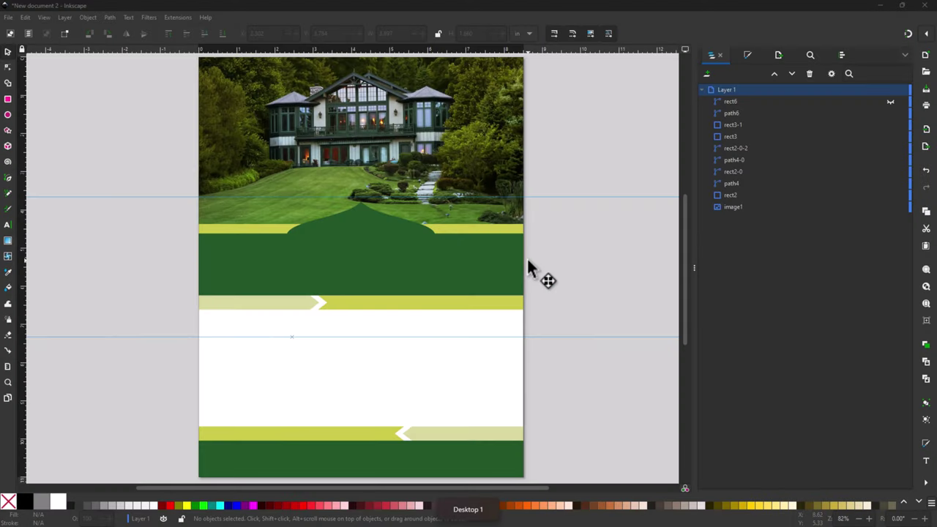
key(ctrl+super+Right)
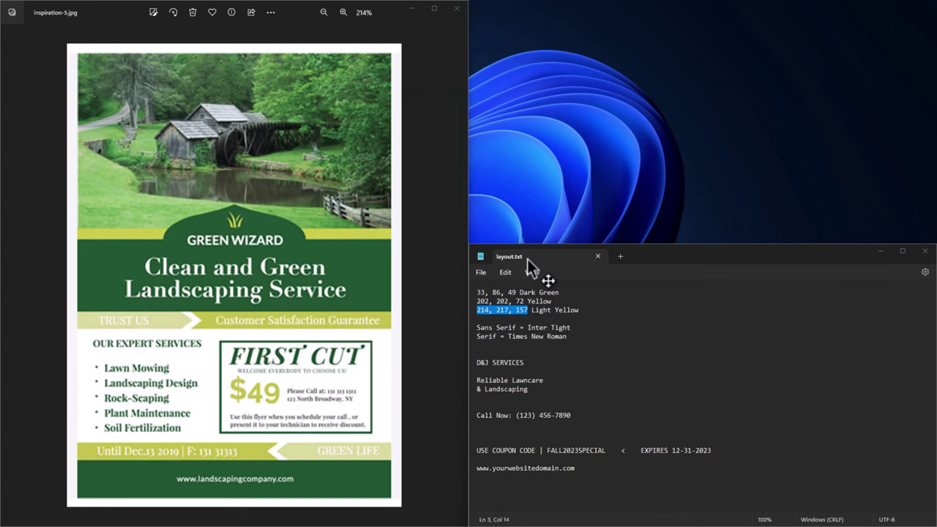
key(ctrl+super+Left)
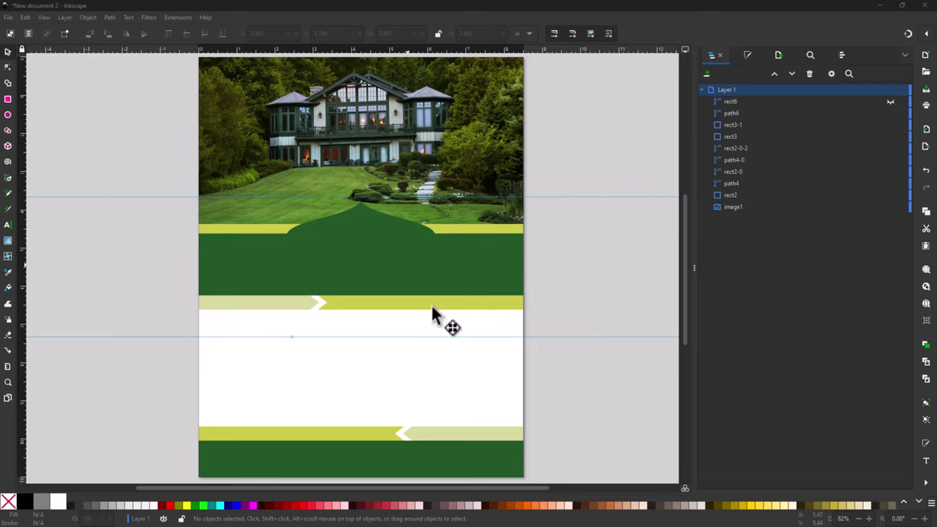
Step: Zoom over the canvas again, then bring up the reference flyer and layout notes on Desktop 2
ctrl+scroll(461, 358, up, 1)
scroll(461, 359, down, 1)
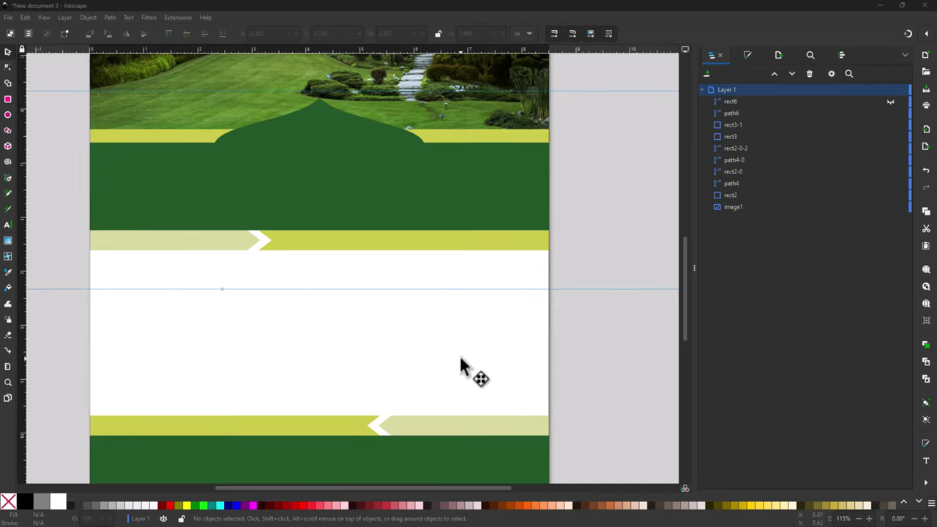
ctrl+scroll(431, 351, up, 1)
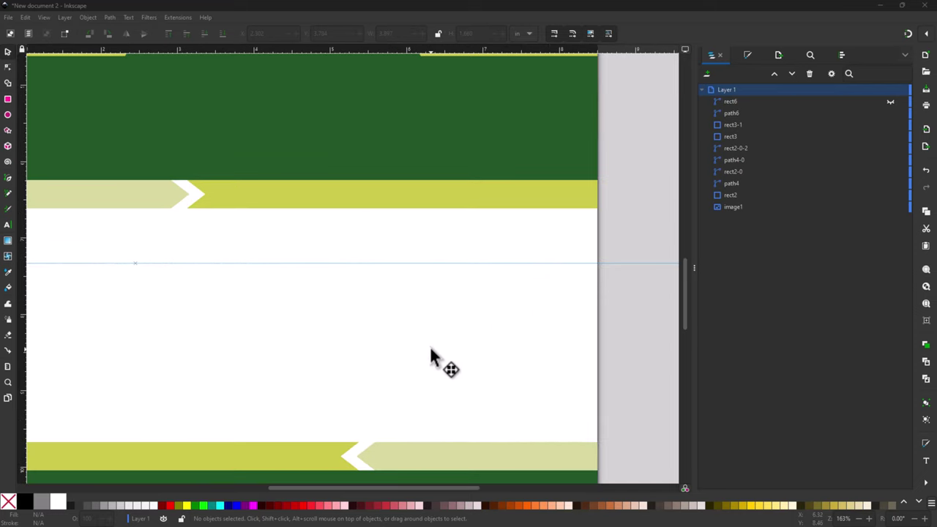
ctrl+scroll(431, 354, down, 1)
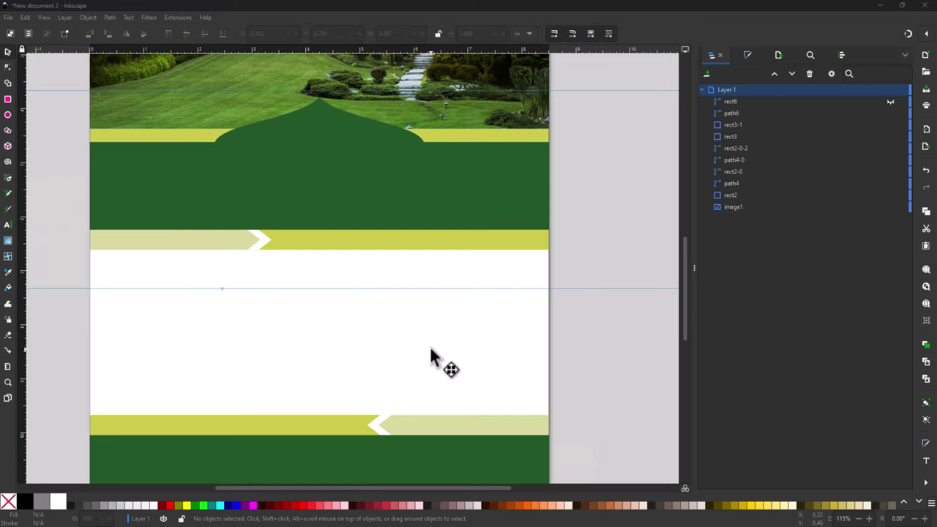
key(ctrl+super+Right)
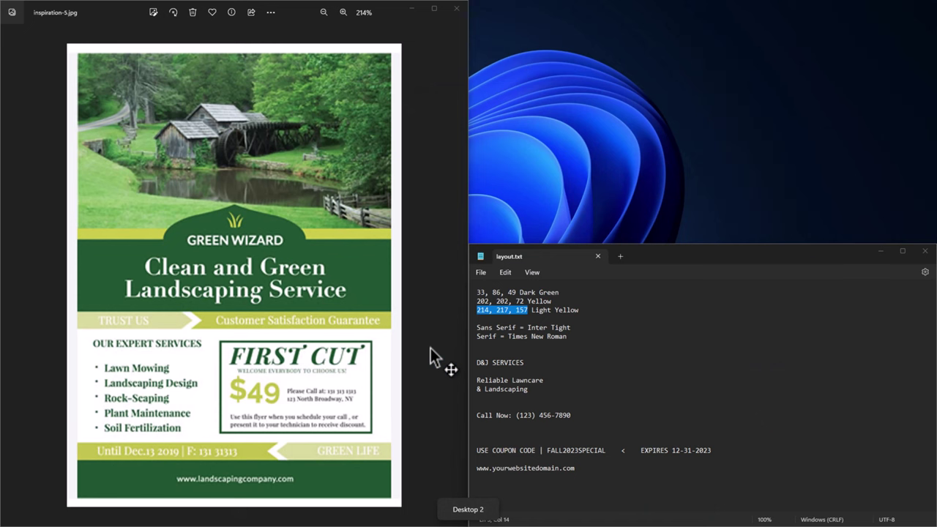
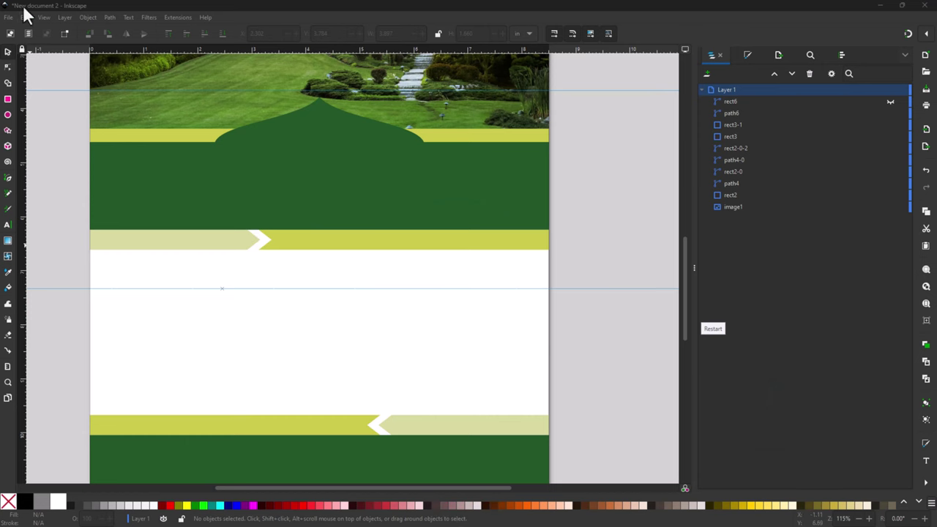
Step: Draw a small ellipse in the white area and fill it with the band's yellow-green (caca48ff)
click(7, 114)
mouse_move(398, 334)
mouse_down()
mouse_move(374, 314)
mouse_move(395, 324)
mouse_move(407, 351)
mouse_up()
click(7, 52)
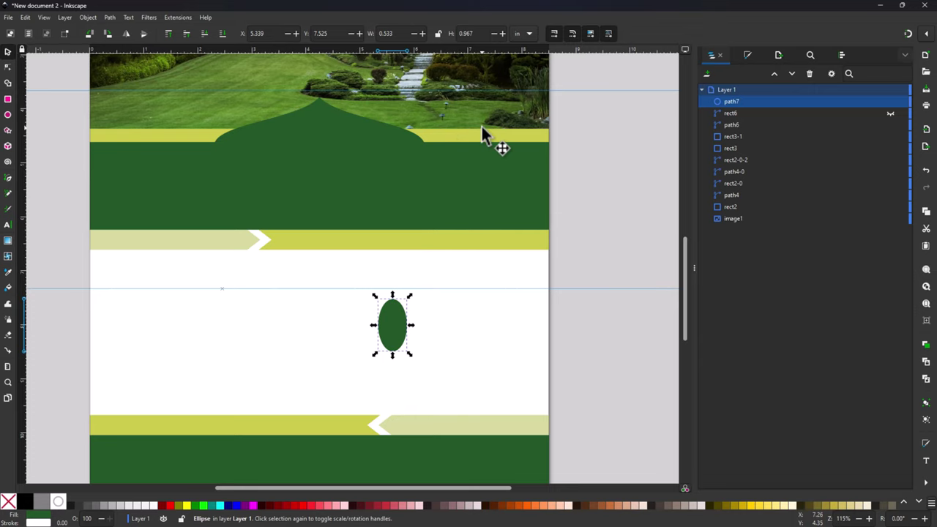
click(744, 53)
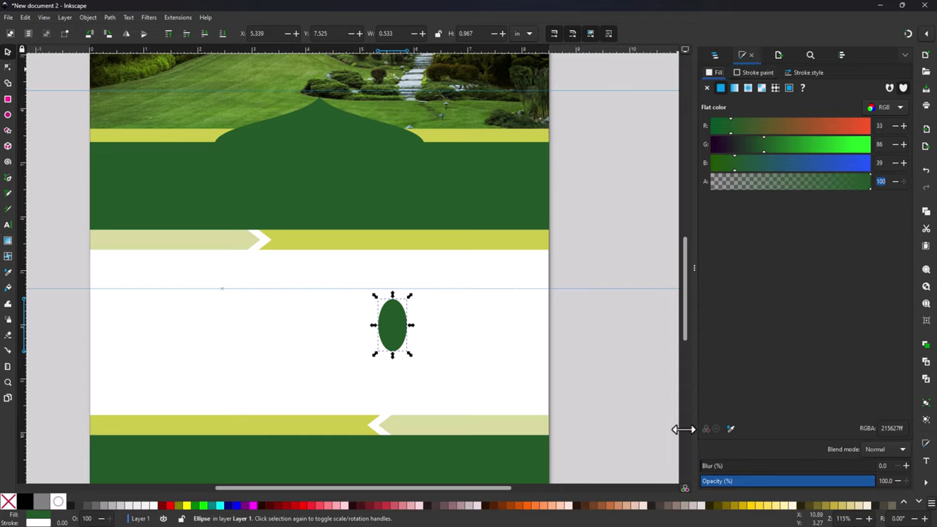
click(729, 429)
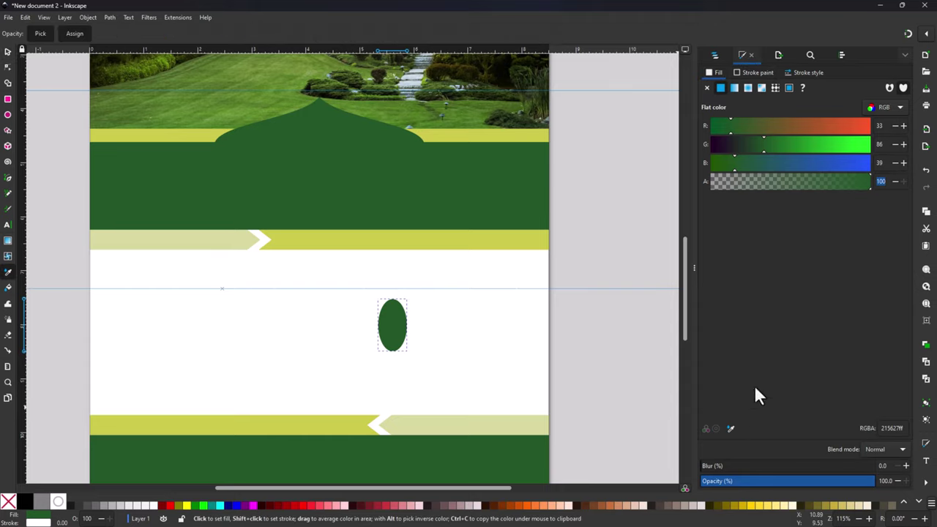
click(472, 239)
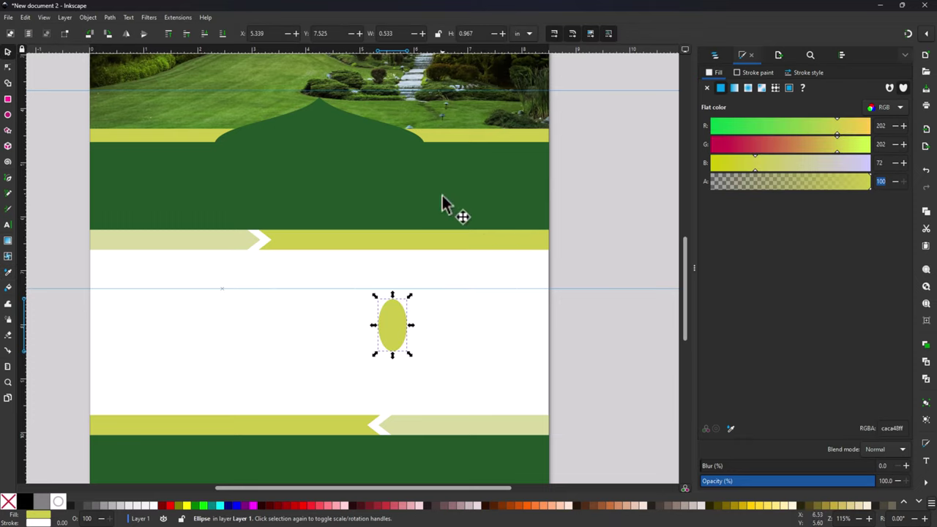
Step: Copy the yellow-green ellipse and paste a duplicate in place via Edit > Paste
click(459, 329)
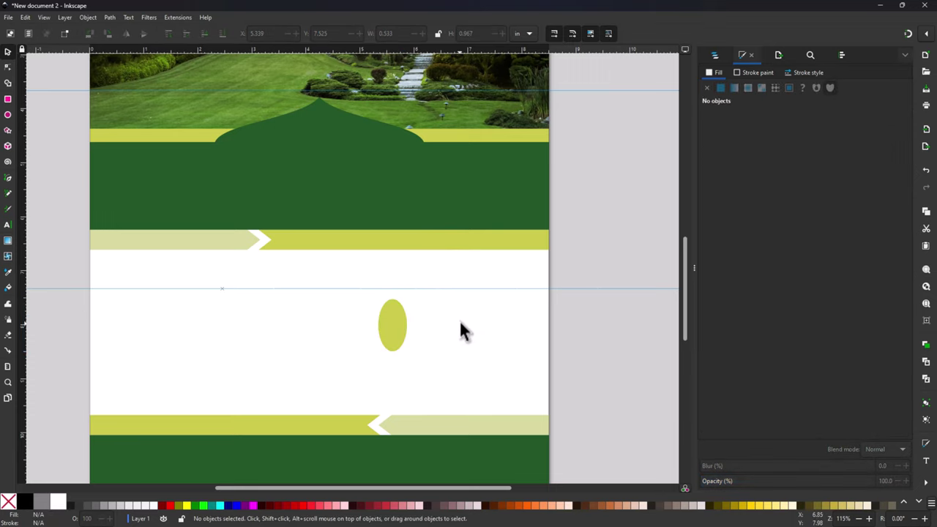
click(399, 340)
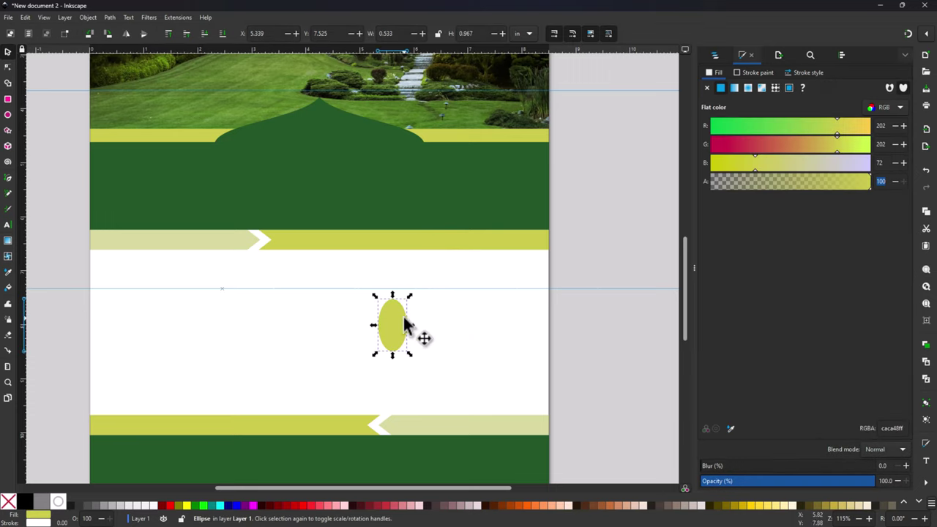
click(25, 17)
click(33, 68)
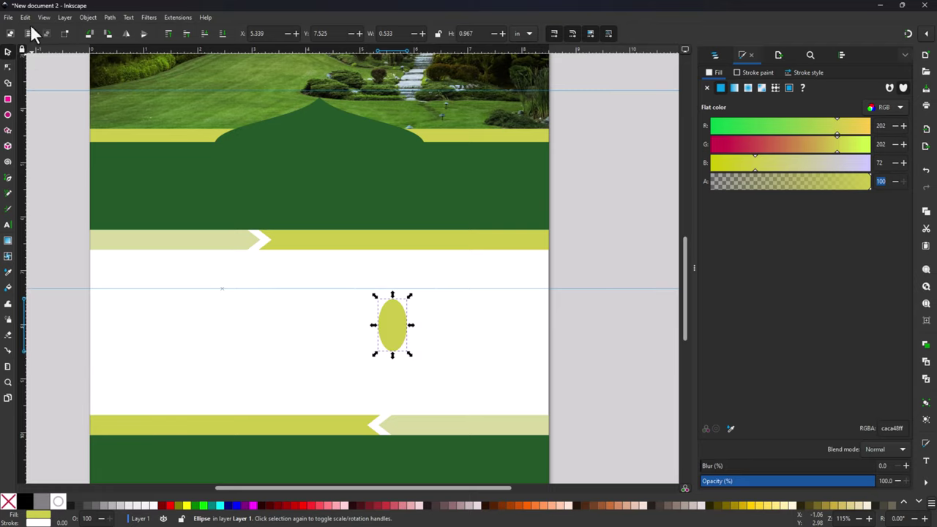
click(27, 17)
mouse_move(36, 102)
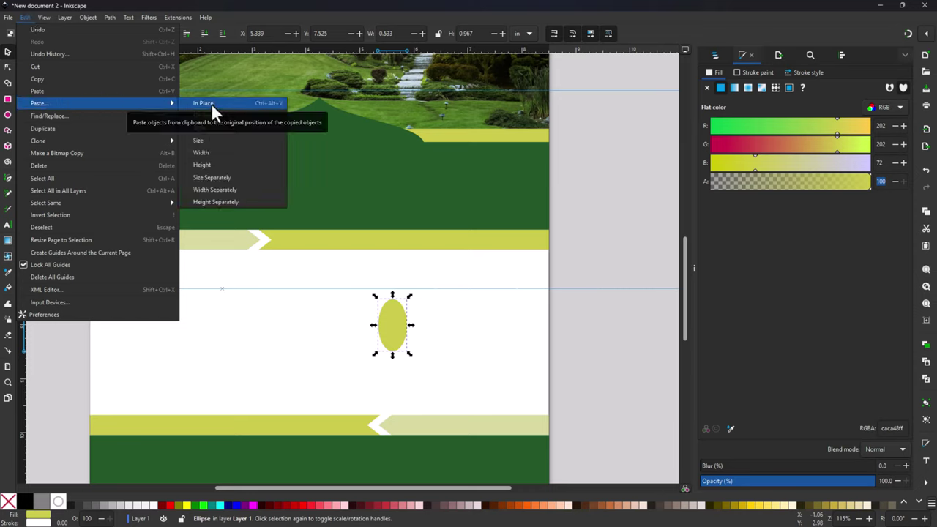
click(188, 103)
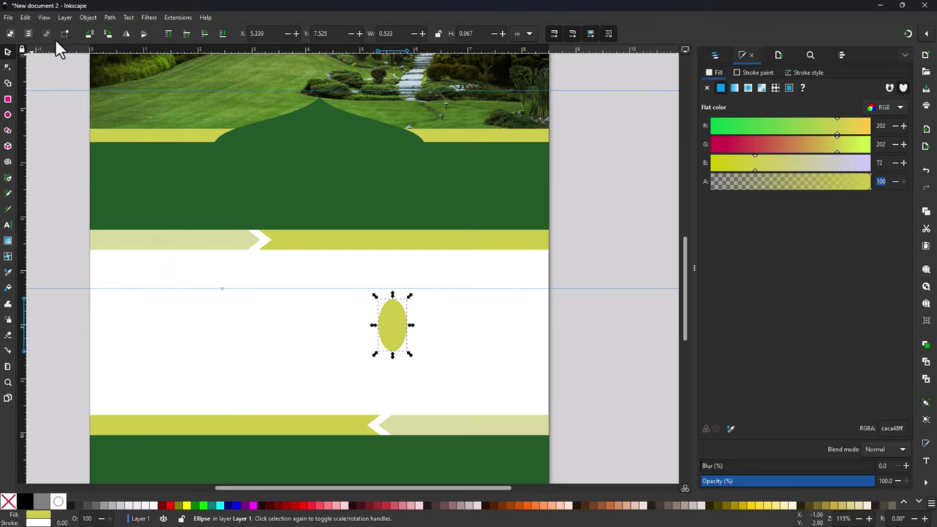
click(26, 19)
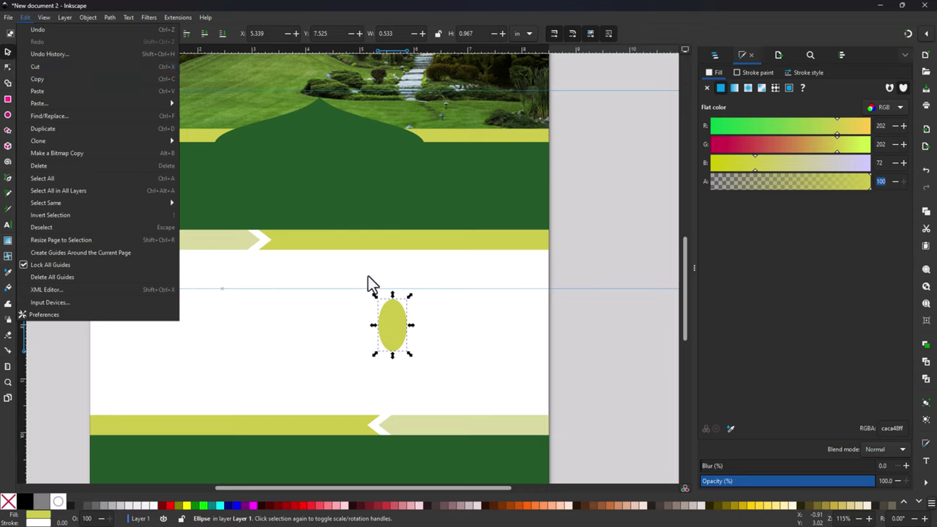
click(389, 341)
click(388, 335)
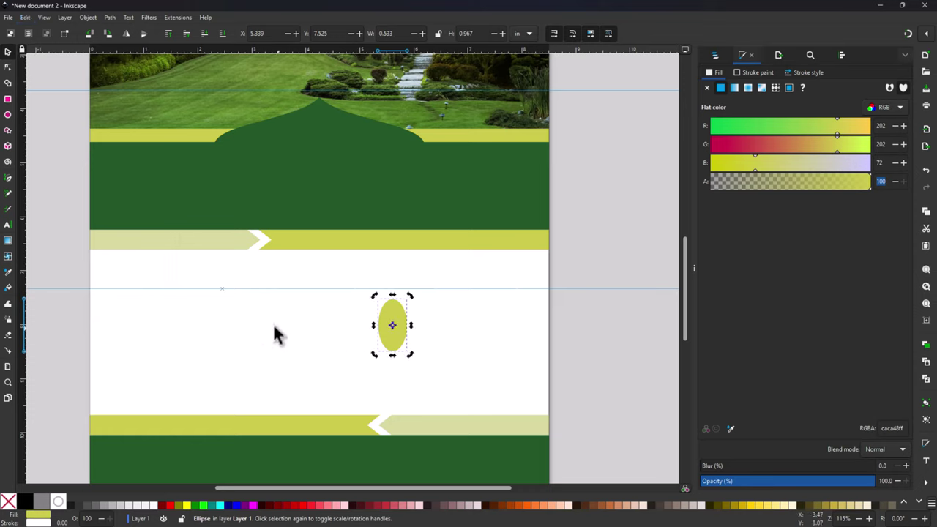
click(389, 339)
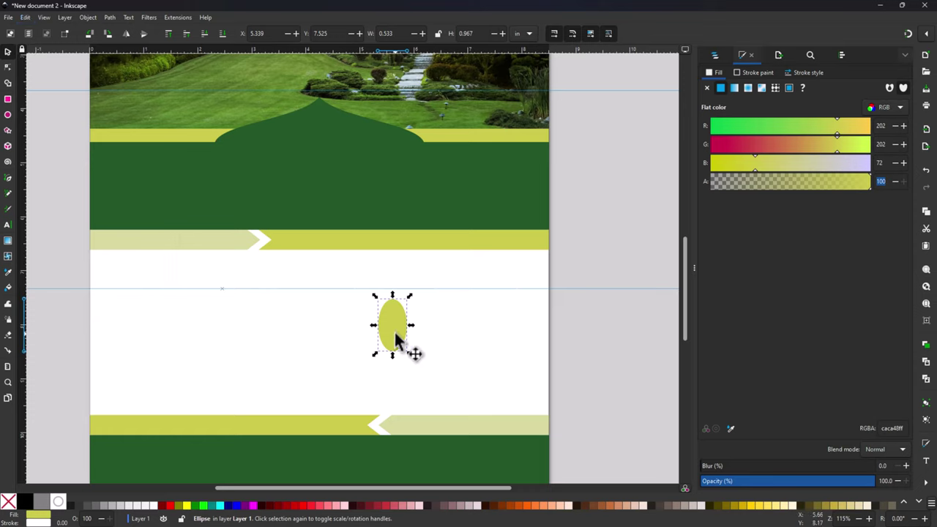
click(380, 338)
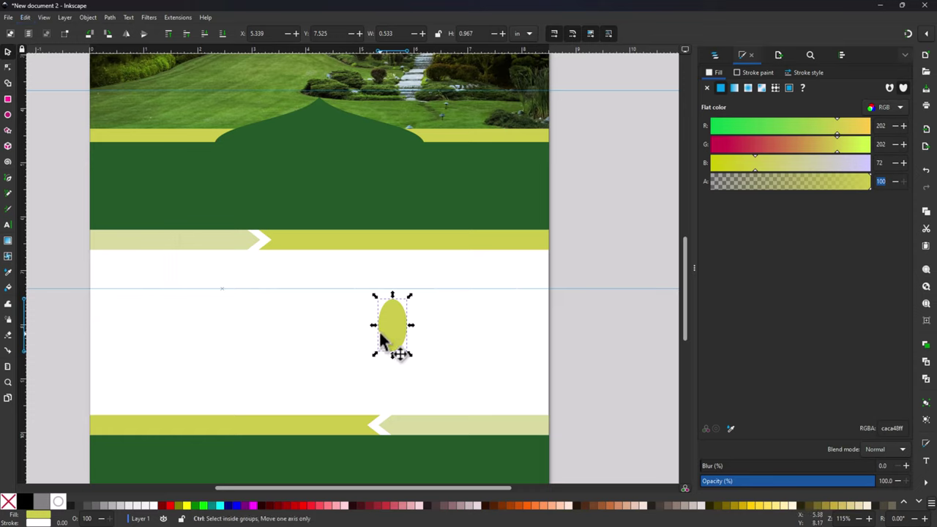
click(380, 338)
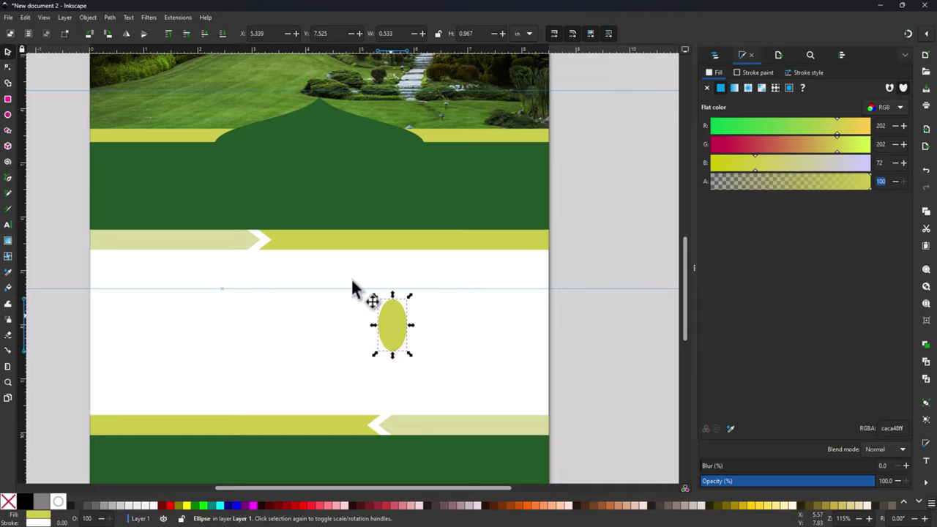
Step: Paste the ellipse copy in place and drag it slightly up and left
click(24, 16)
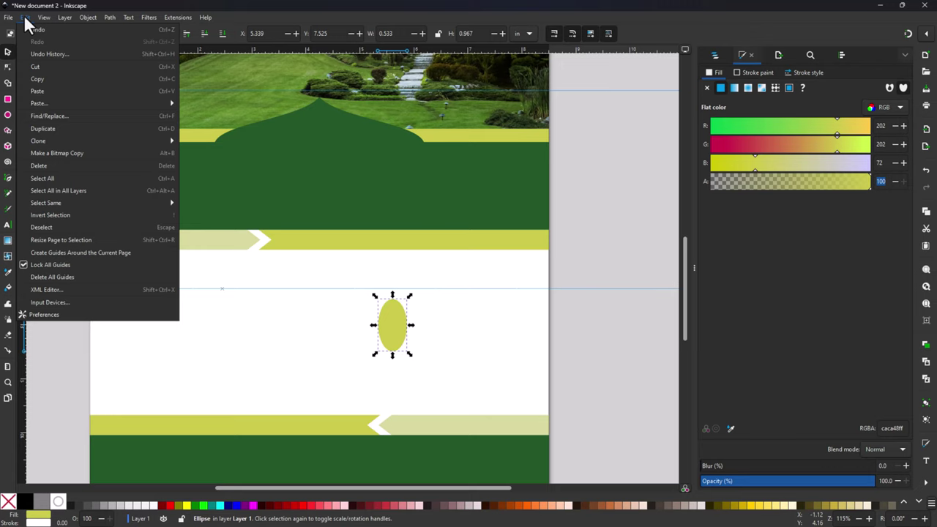
mouse_move(116, 104)
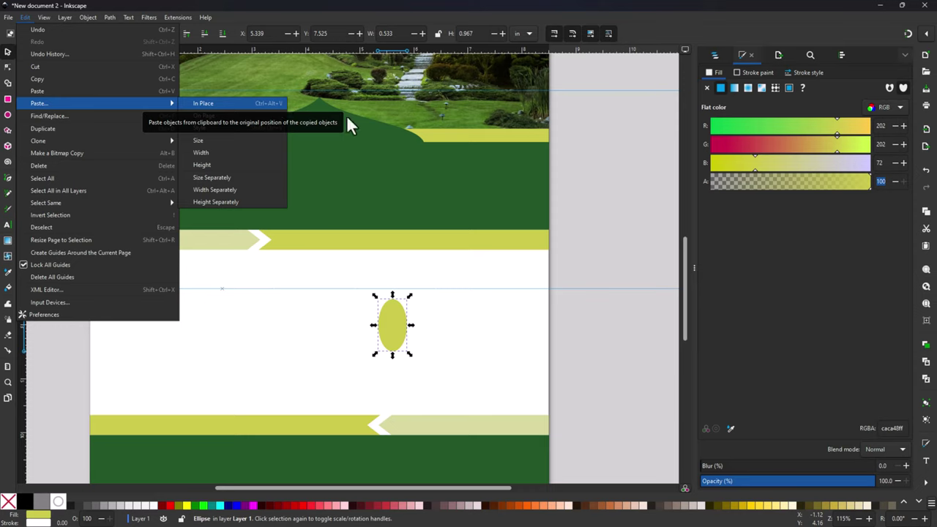
click(613, 146)
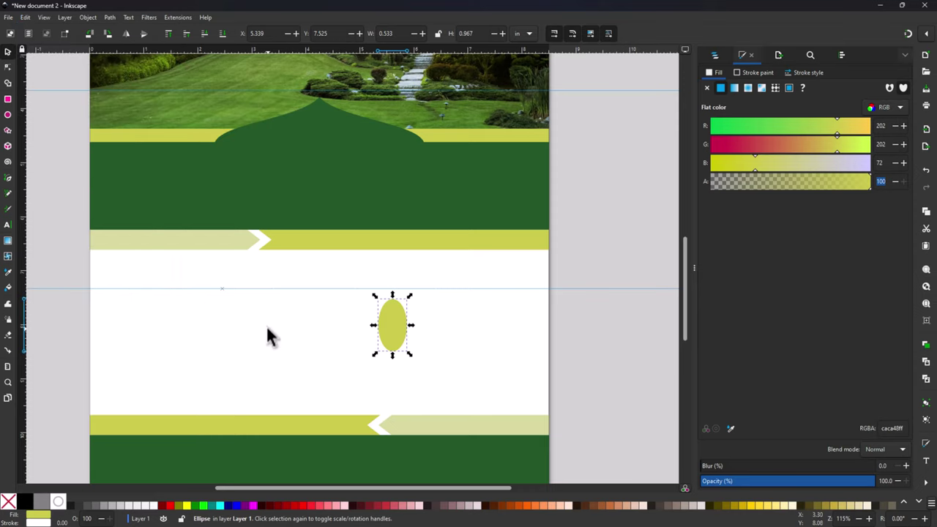
key(ctrl)
mouse_move(391, 326)
mouse_down()
mouse_move(360, 324)
mouse_move(373, 332)
mouse_move(381, 317)
mouse_up()
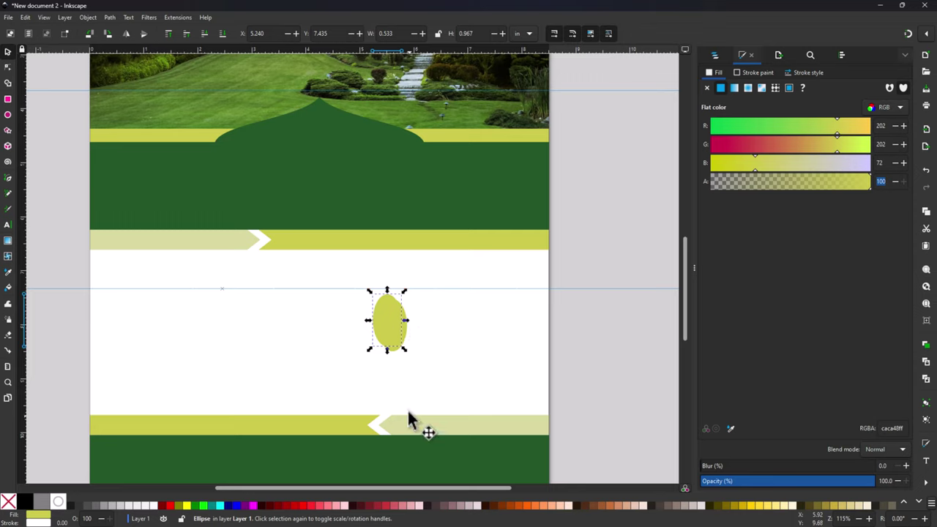
Step: Fill the top ellipse pink and offset it so a yellow sliver shows
click(404, 505)
ctrl+scroll(450, 338, up, 2)
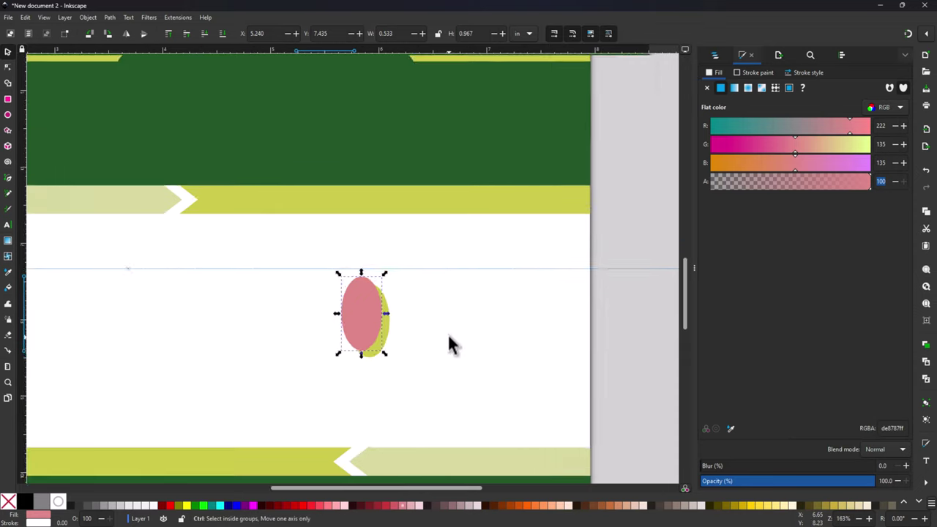
ctrl+scroll(451, 342, up, 2)
drag(299, 345, 287, 333)
click(411, 317)
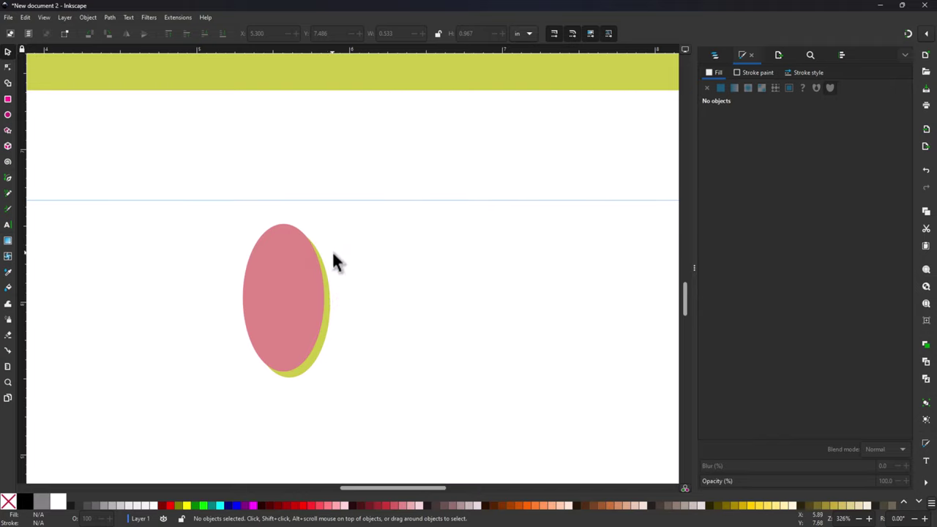
Step: Subtract the pink ellipse from the yellow one with Path > Difference, leaving a crescent
drag(214, 210, 360, 404)
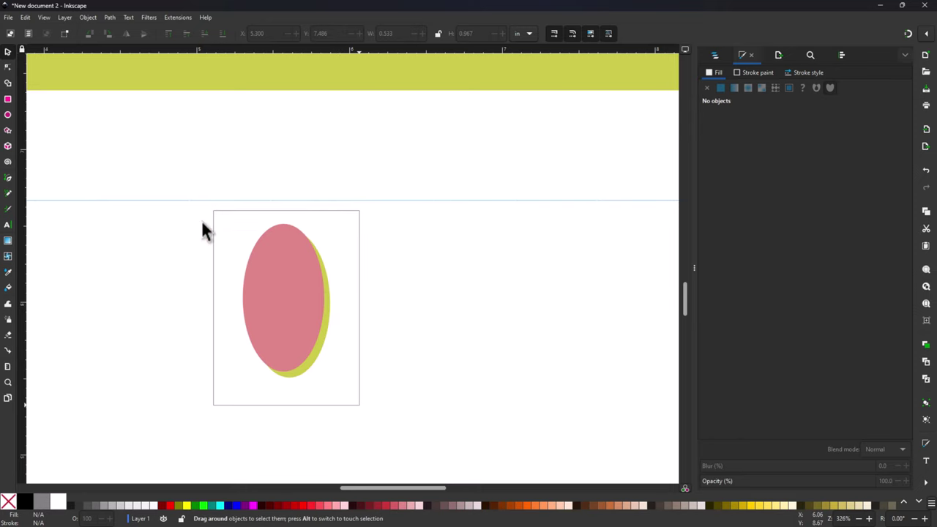
click(109, 18)
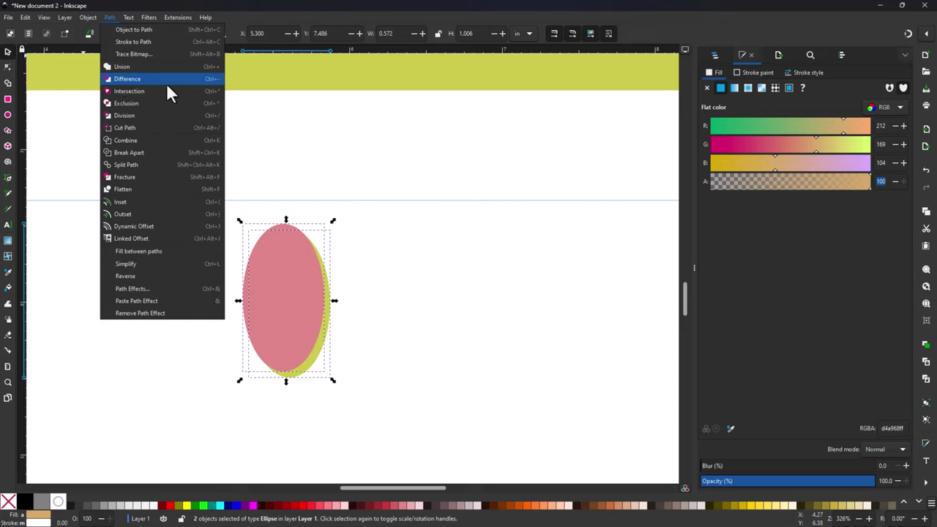
click(143, 79)
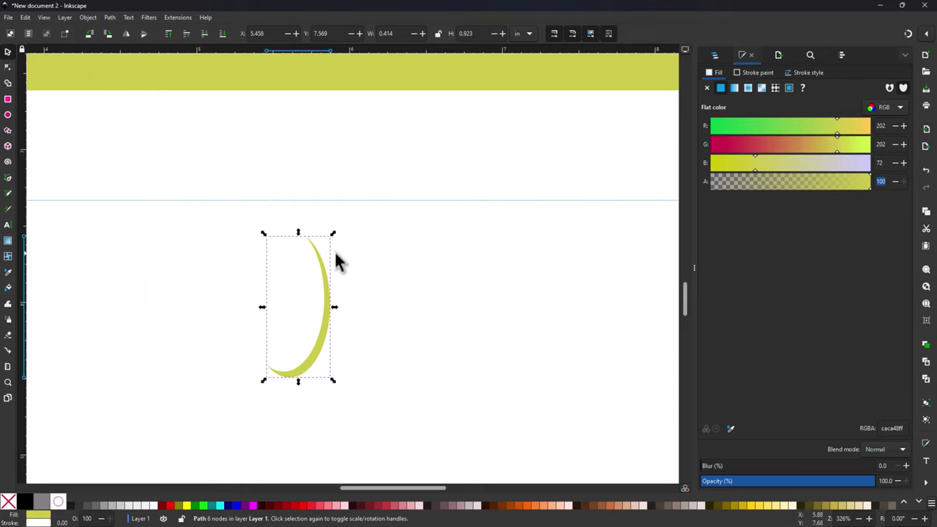
click(399, 271)
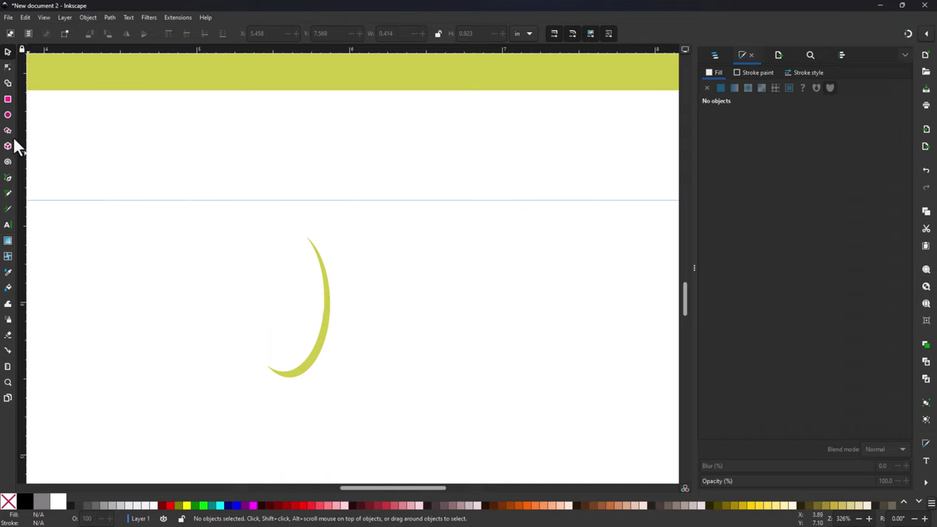
Step: Draw a pink rectangle covering the lower part of the crescent
click(8, 99)
drag(211, 278, 383, 408)
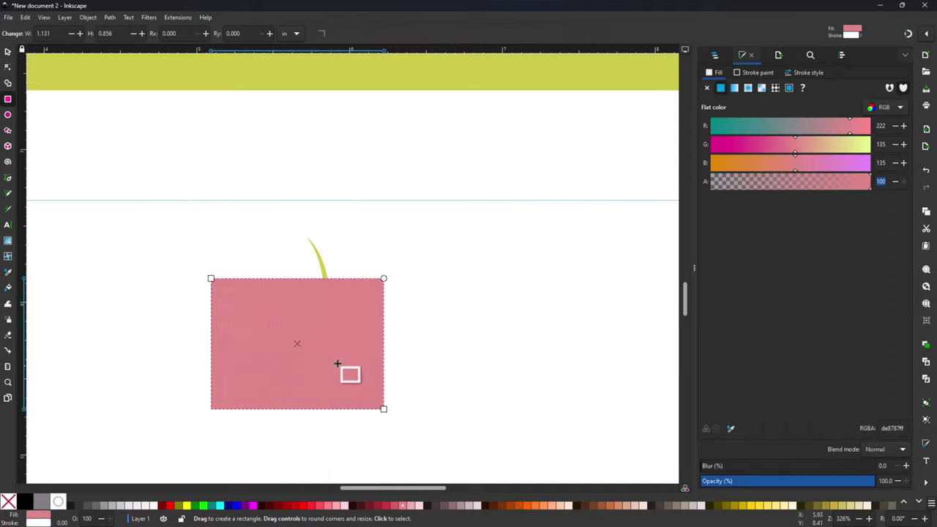
click(7, 51)
drag(297, 275, 297, 293)
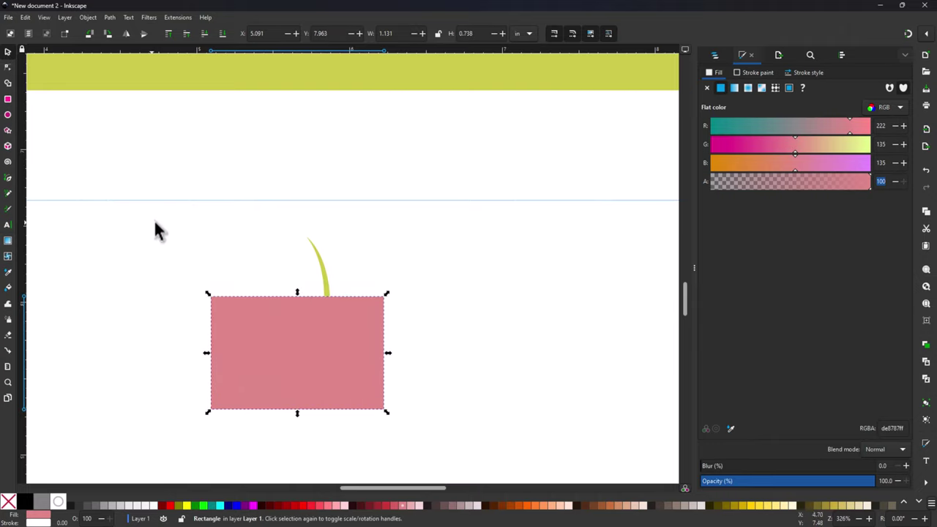
click(211, 218)
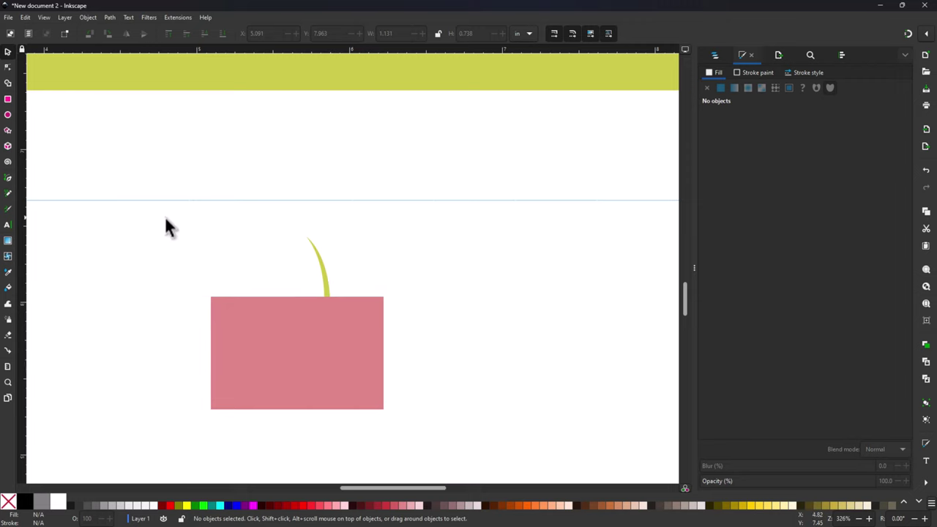
Step: Subtract the rectangle from the crescent with Path > Difference to leave one grass blade
drag(149, 224, 428, 432)
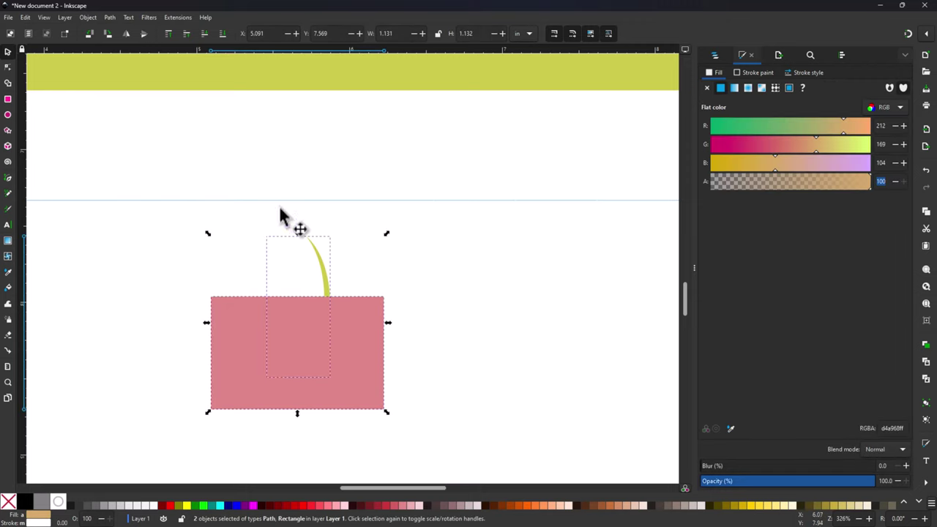
click(110, 18)
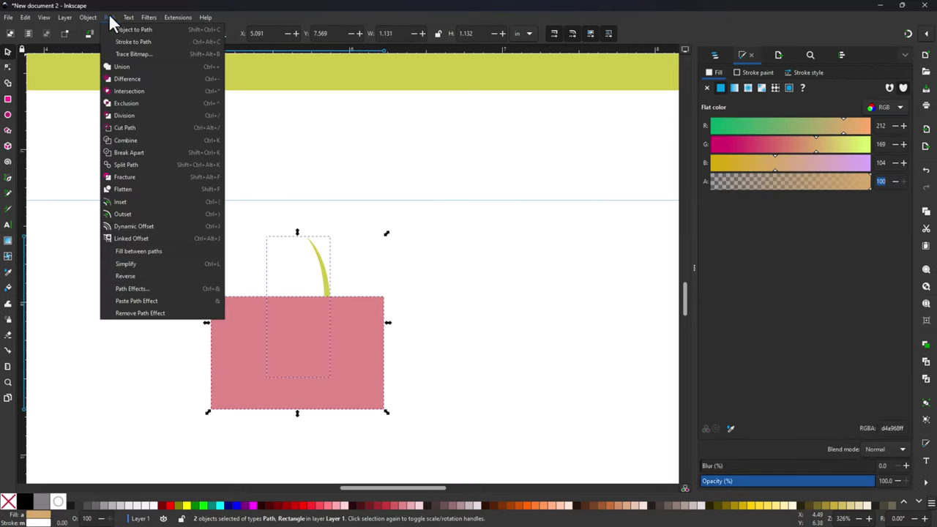
click(125, 79)
click(361, 282)
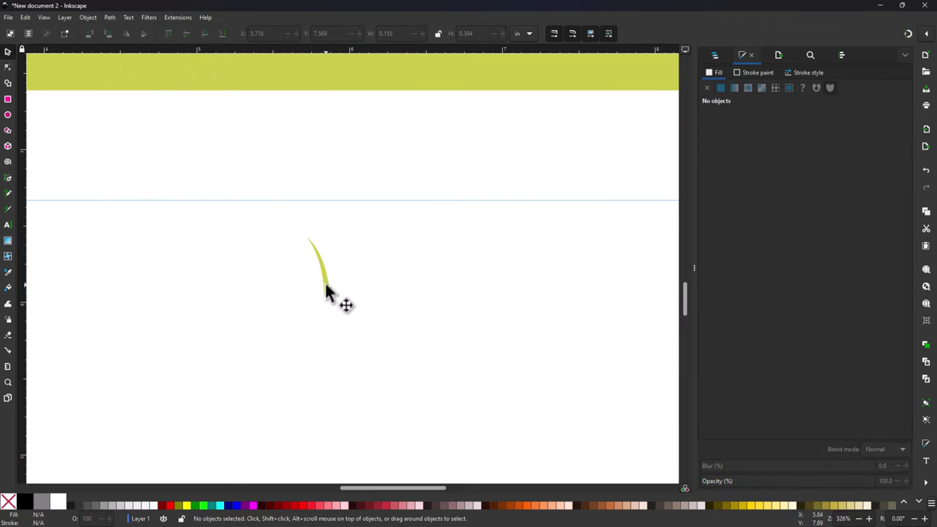
key(ctrl+super+Right)
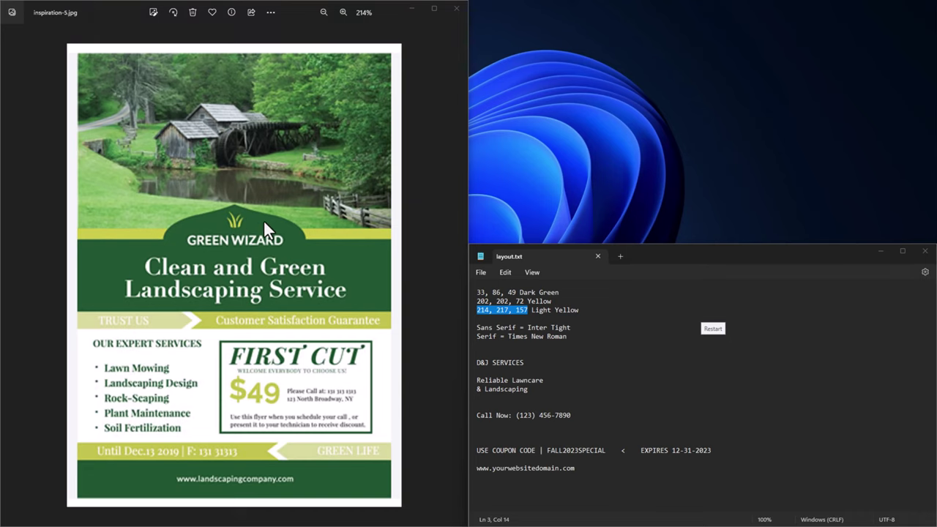
Step: Duplicate the grass blade, move the copy left, and make it shorter and narrower
key(ctrl+super+Left)
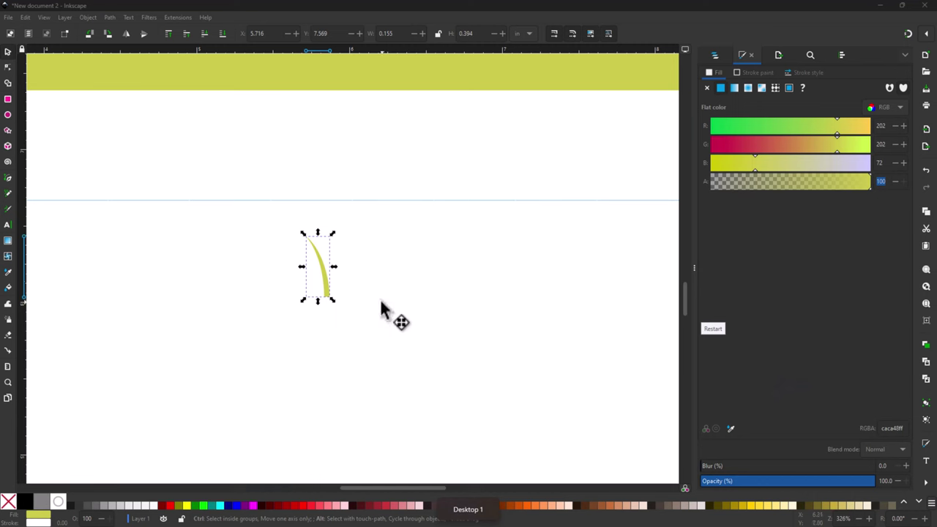
click(325, 287)
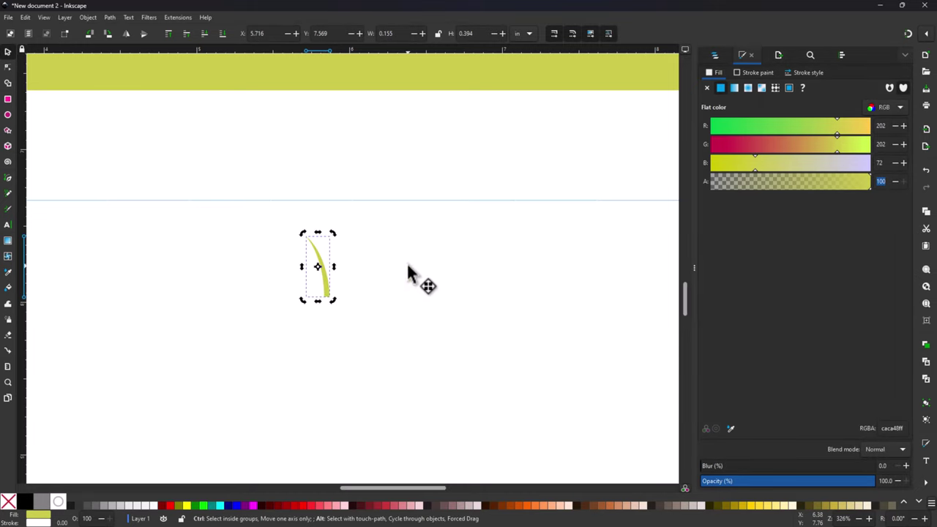
key(ctrl+d)
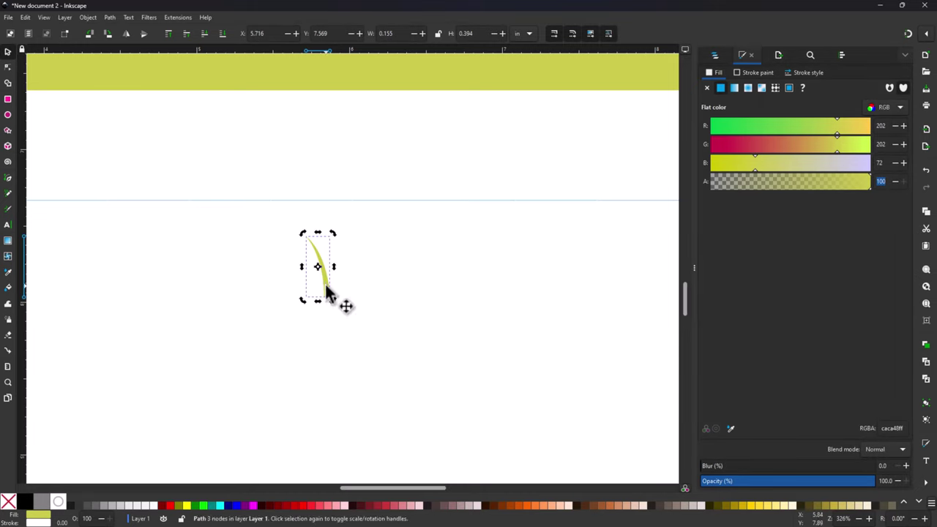
mouse_move(322, 292)
mouse_down()
mouse_move(262, 289)
mouse_move(297, 296)
mouse_move(308, 284)
mouse_up()
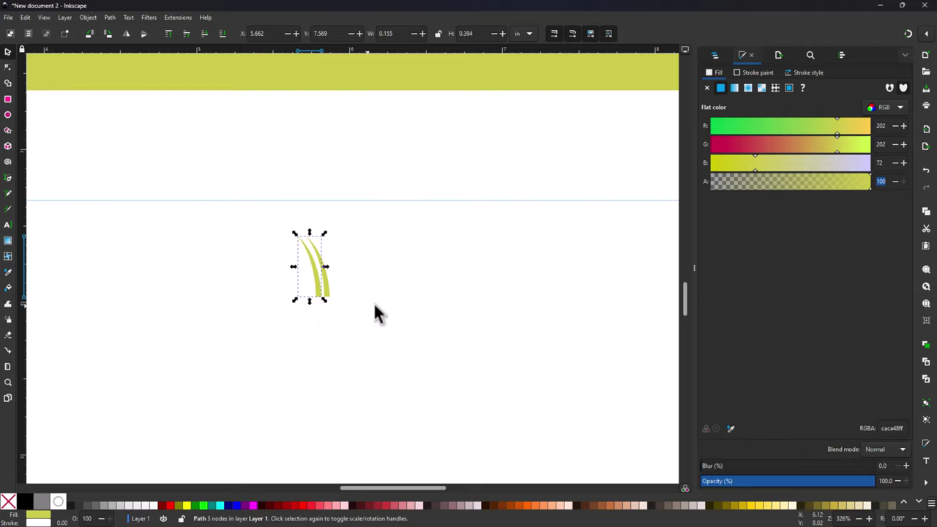
ctrl+scroll(378, 302, up, 1)
ctrl+scroll(378, 302, up, 1)
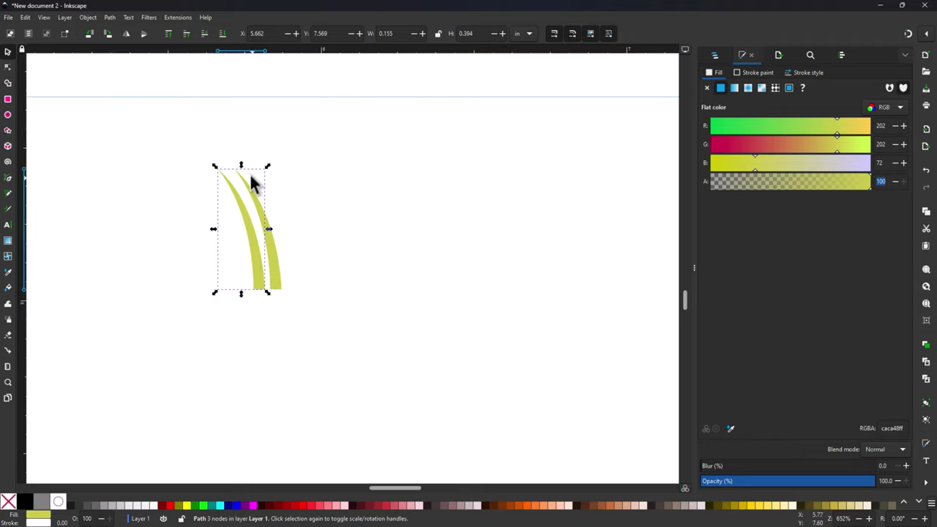
drag(242, 169, 243, 208)
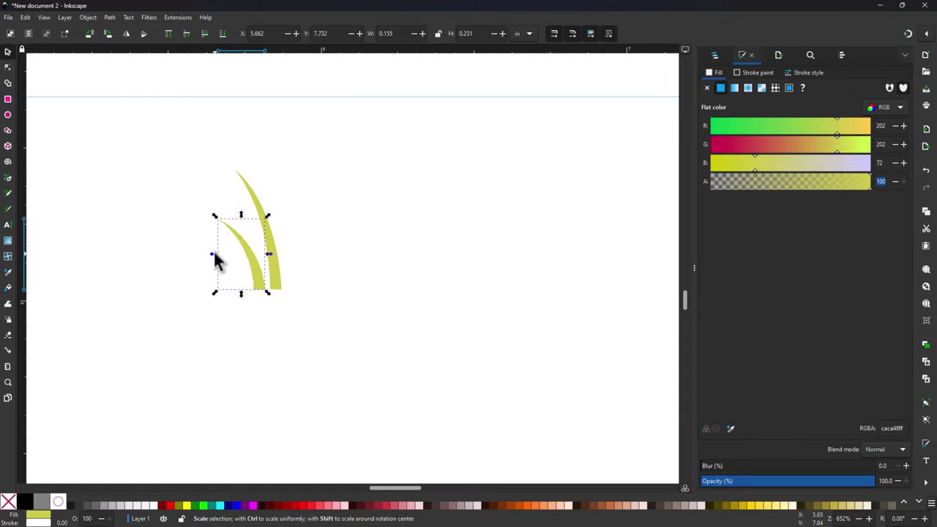
drag(217, 261, 259, 269)
click(252, 273)
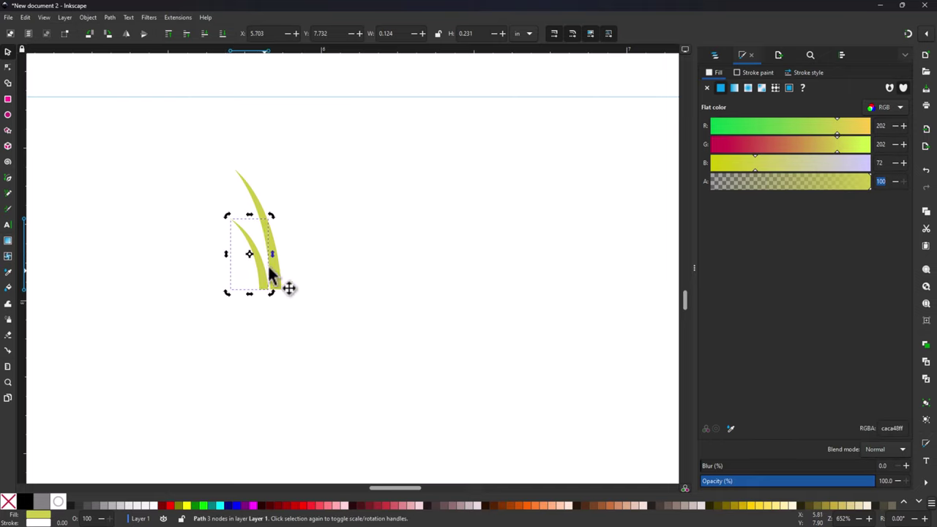
Step: Mirror the small blade horizontally beside the tall one and adjust its width and height
key(Escape)
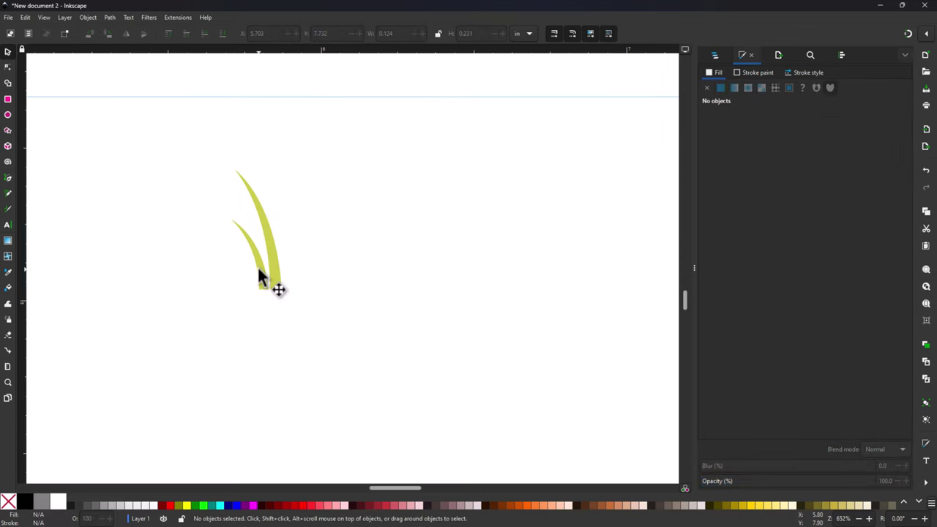
click(258, 271)
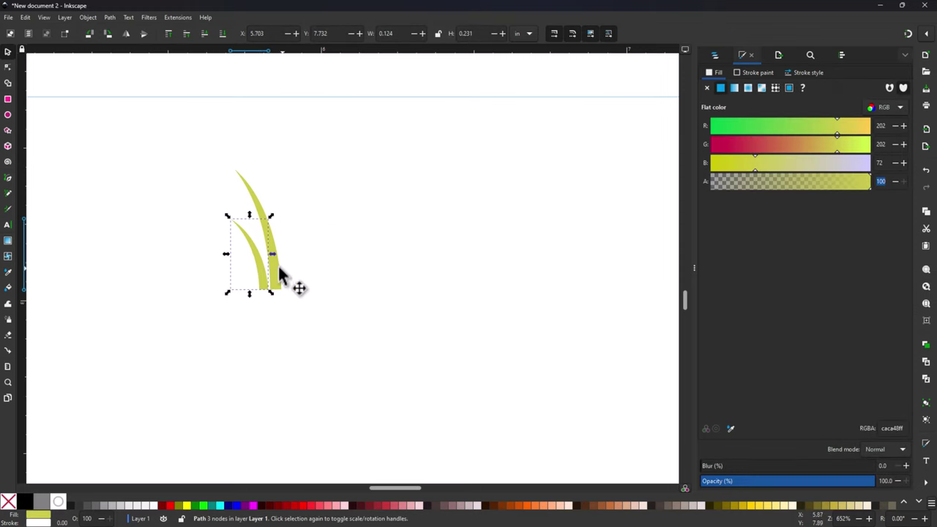
drag(262, 268, 294, 278)
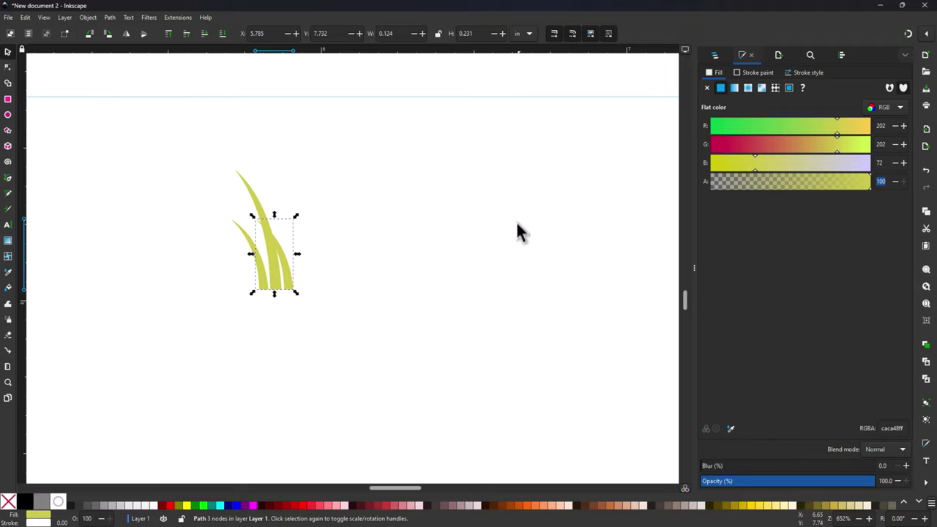
click(88, 21)
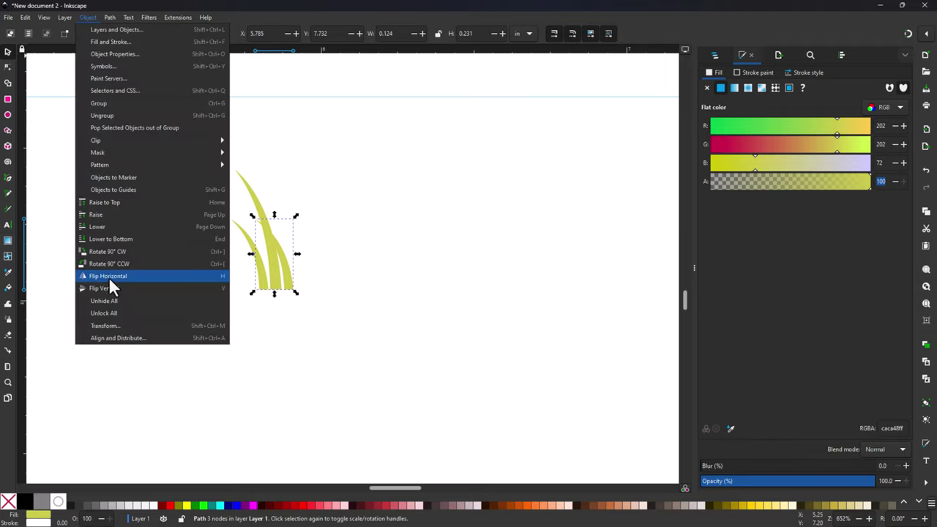
click(108, 276)
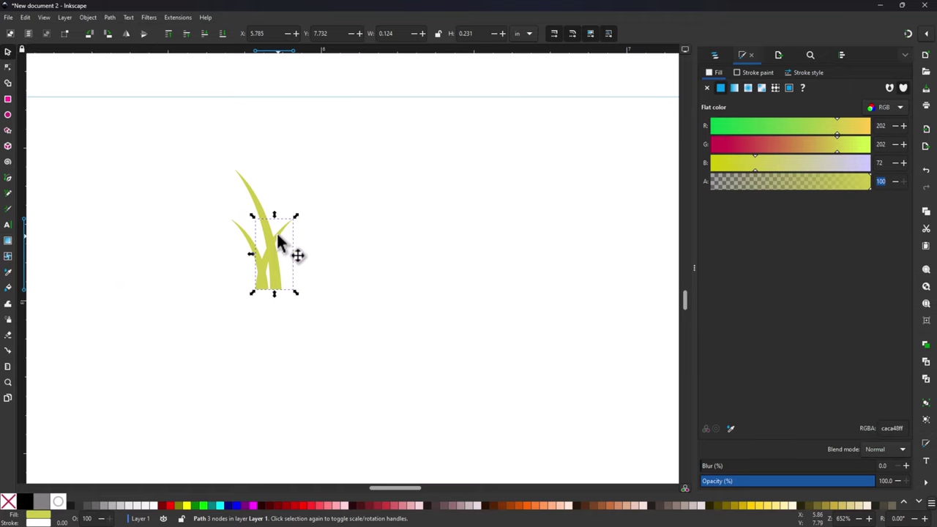
drag(278, 236, 307, 236)
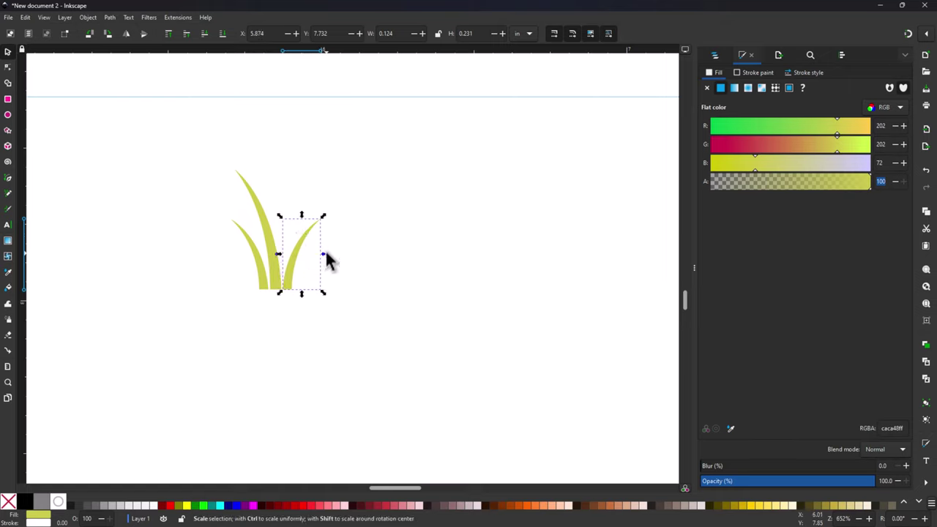
drag(326, 255, 328, 254)
drag(303, 216, 304, 227)
click(370, 210)
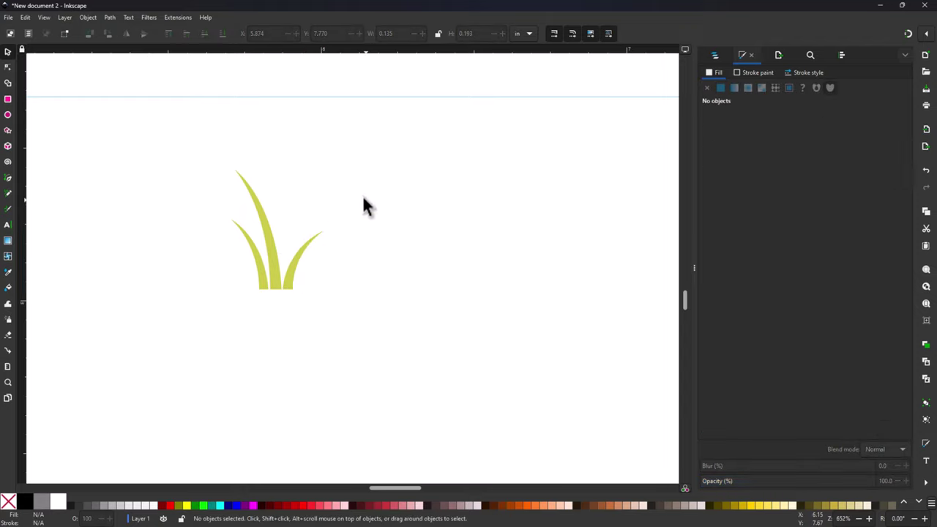
Step: Move the left blade into the middle, flip it horizontally, and make it wider and taller
click(258, 262)
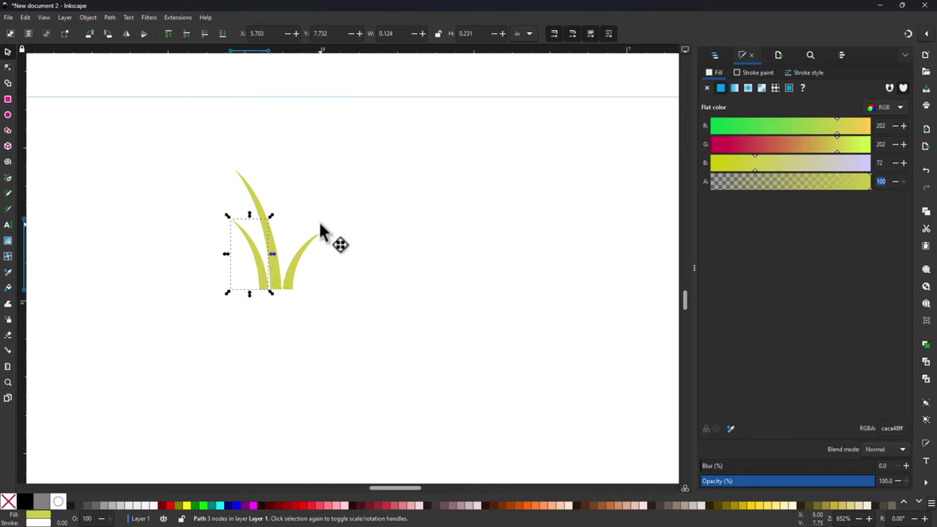
drag(262, 262, 283, 227)
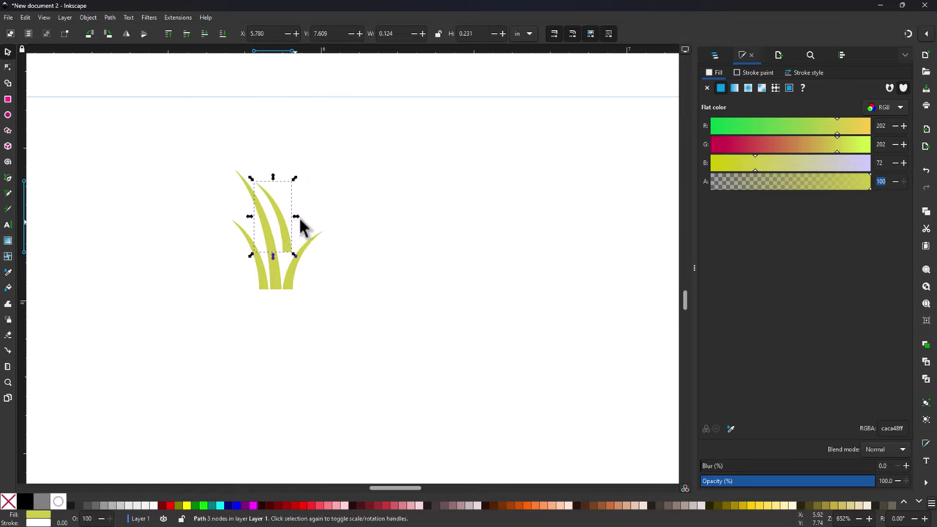
click(87, 18)
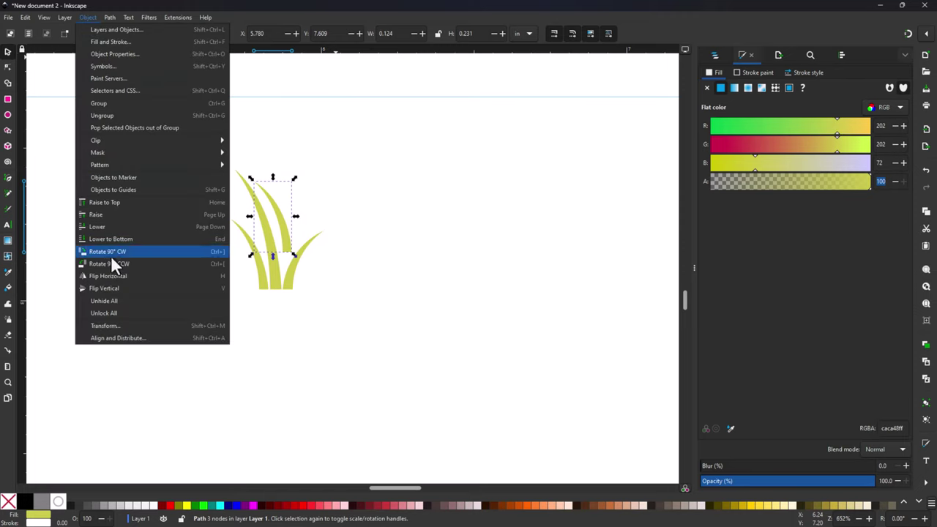
click(110, 276)
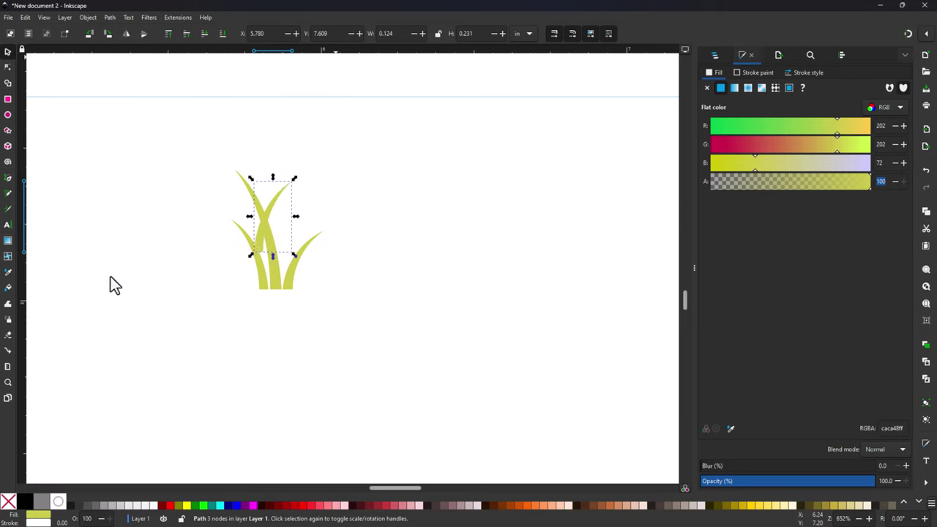
mouse_move(273, 204)
mouse_down()
mouse_move(292, 199)
mouse_move(292, 232)
mouse_move(295, 213)
mouse_move(320, 190)
mouse_move(280, 240)
mouse_move(289, 205)
mouse_up()
click(292, 205)
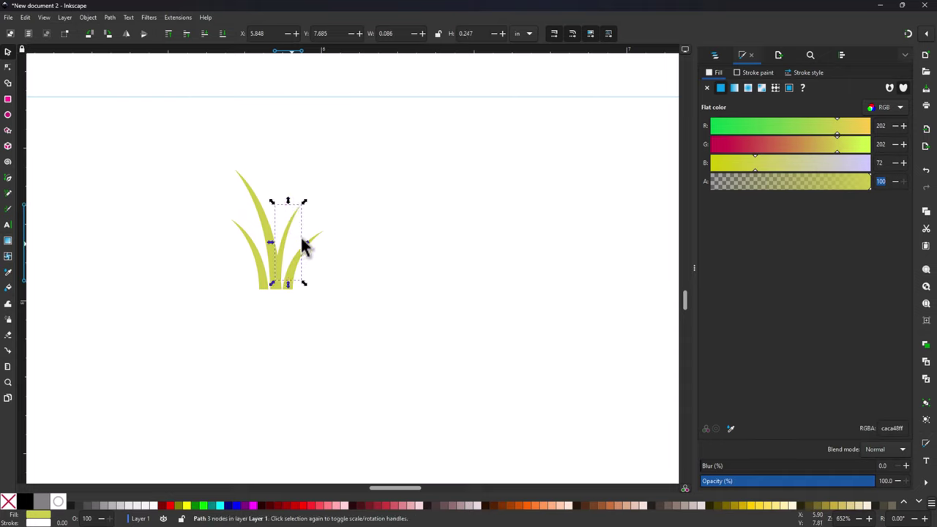
drag(305, 240, 288, 254)
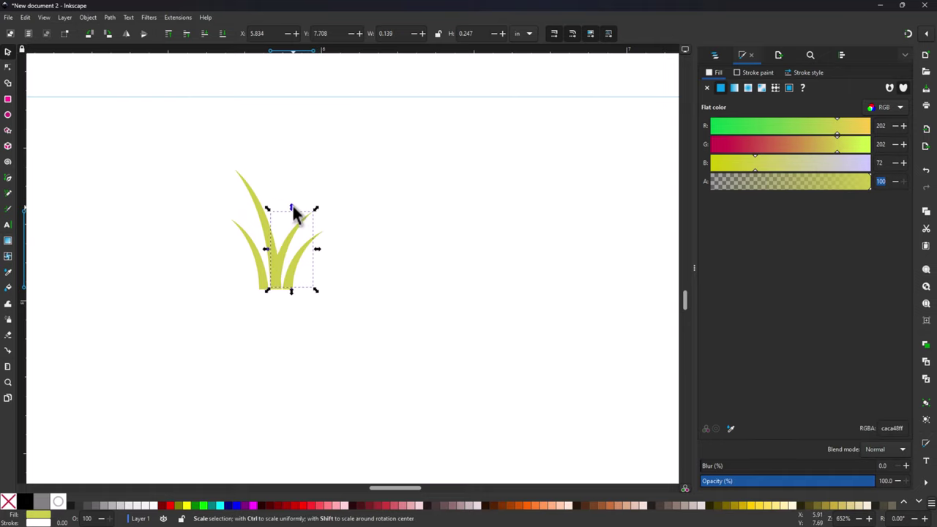
drag(292, 207, 293, 188)
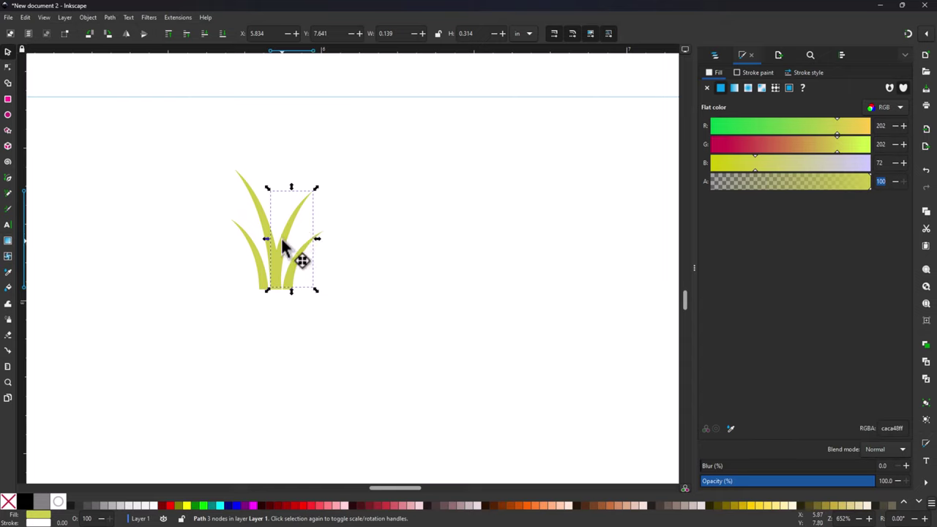
mouse_move(282, 240)
mouse_down()
mouse_move(286, 215)
mouse_move(288, 231)
mouse_up()
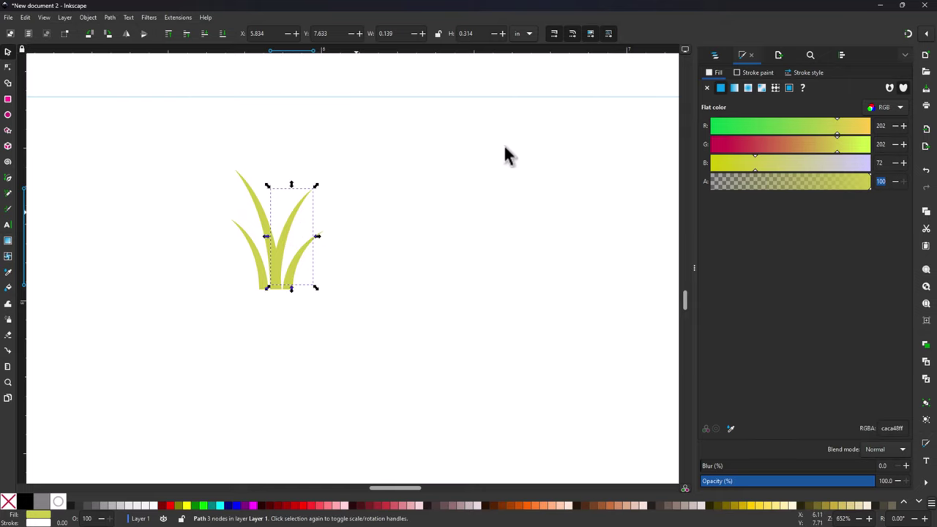
Step: Show the Objects list and select the tallest blade, path7
click(711, 55)
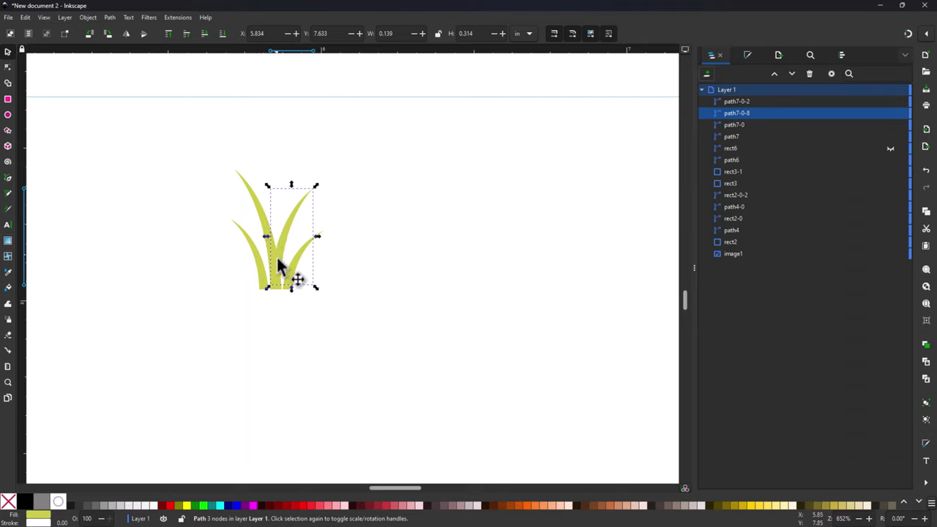
click(254, 201)
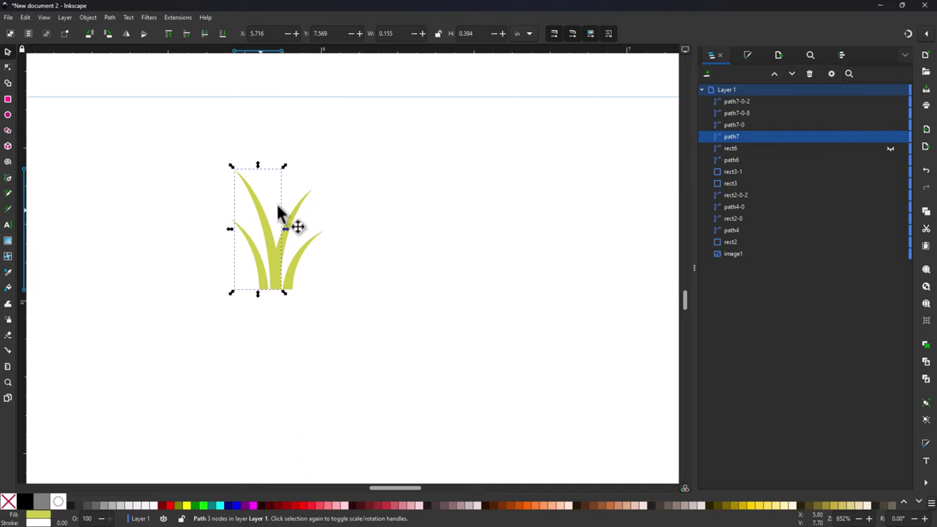
click(295, 204)
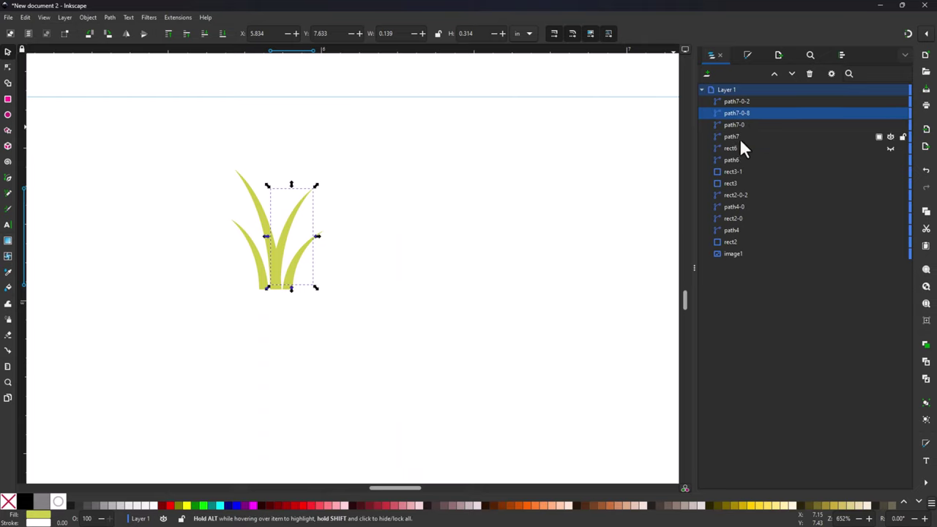
click(256, 205)
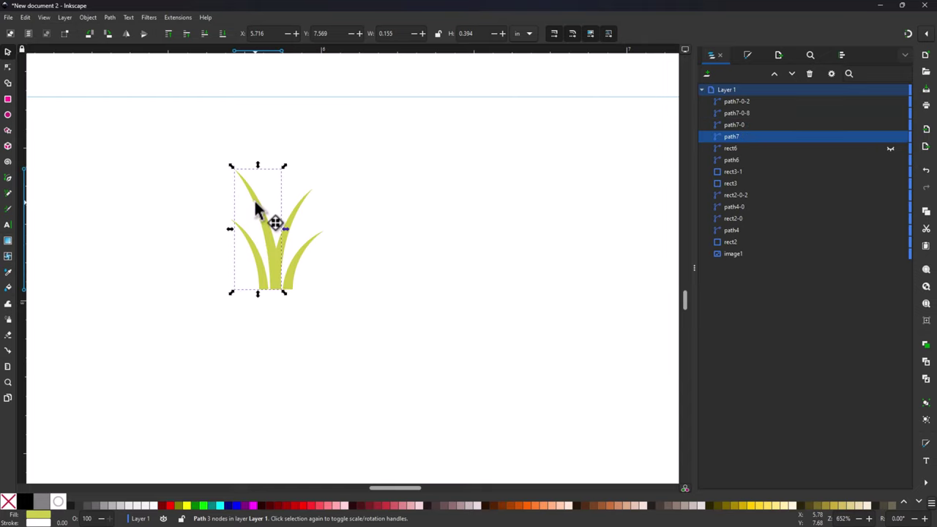
click(292, 209)
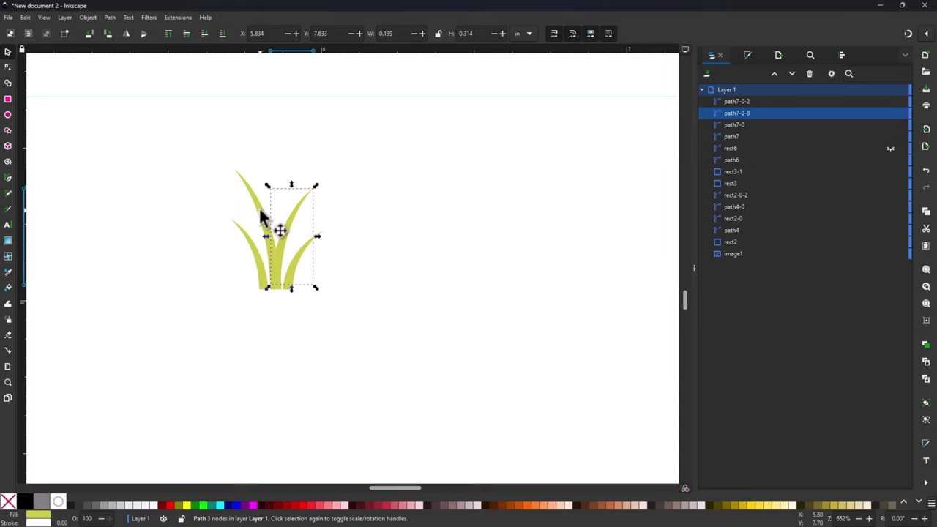
click(258, 206)
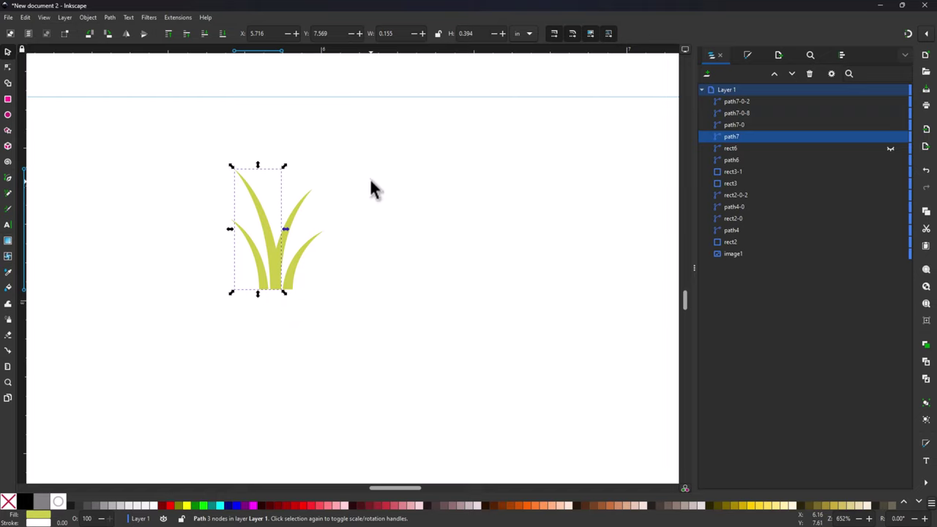
key(ctrl)
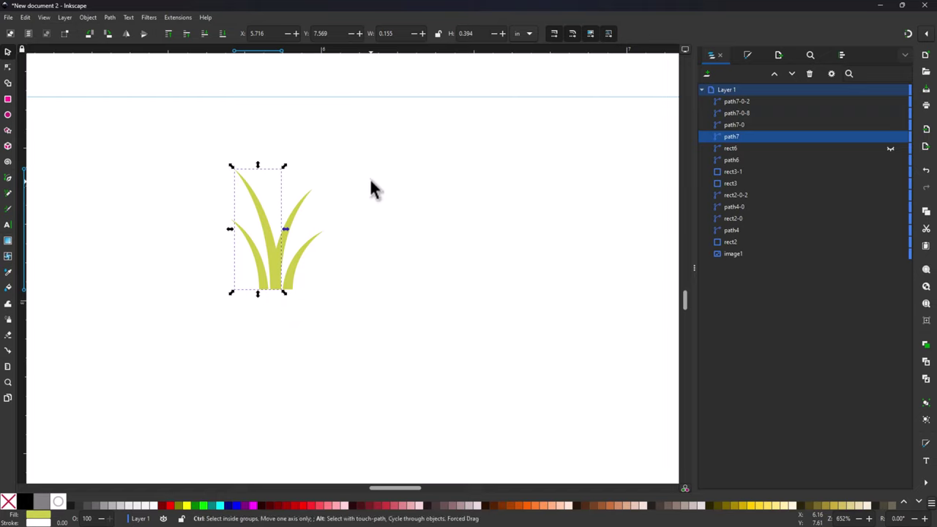
Step: Duplicate path7 and make the copy brown, toggling its visibility to compare
key(ctrl+d)
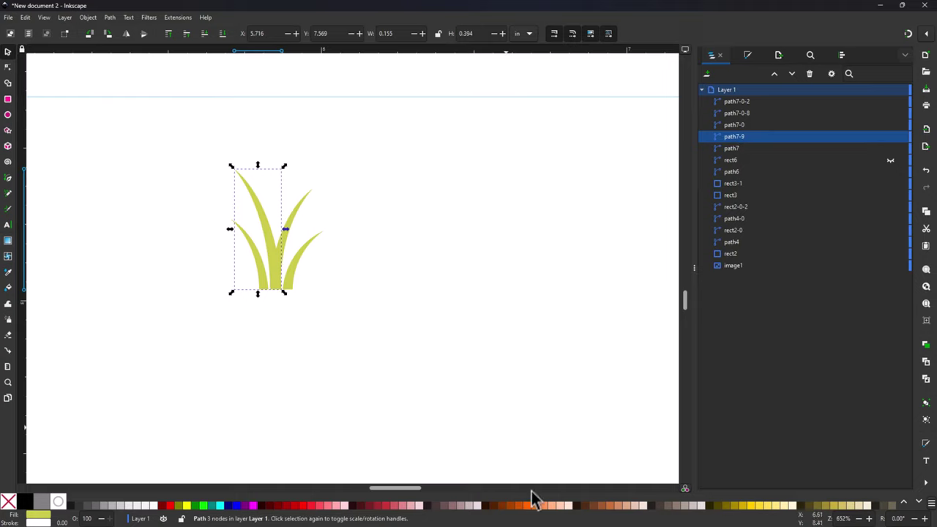
click(603, 506)
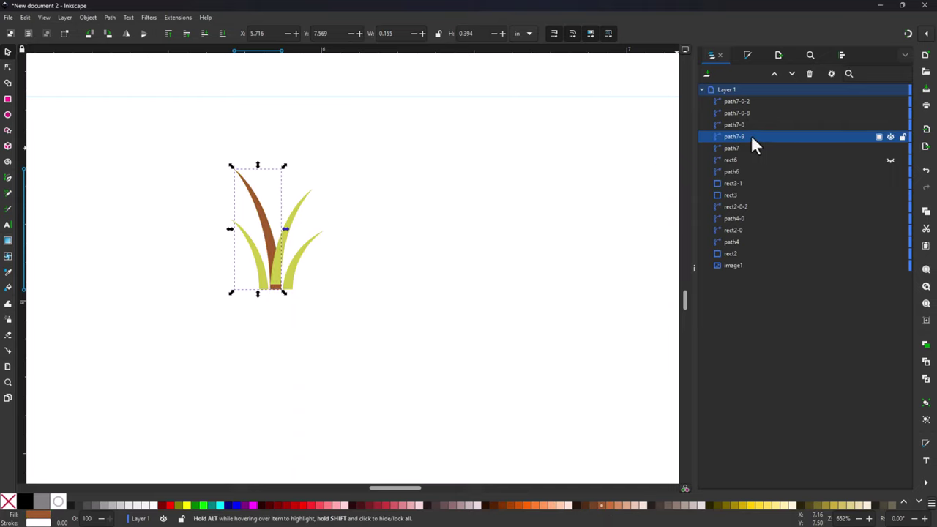
click(889, 137)
click(890, 136)
click(890, 134)
click(890, 135)
click(890, 134)
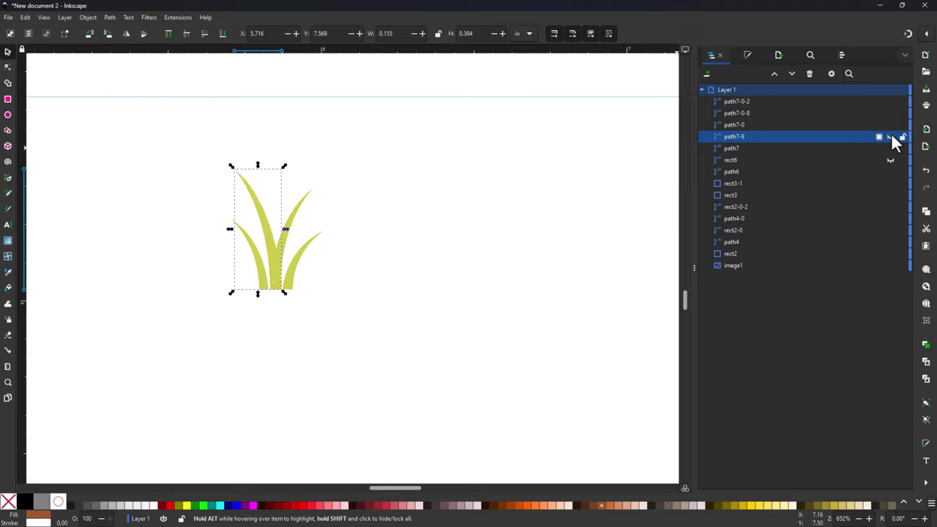
click(890, 134)
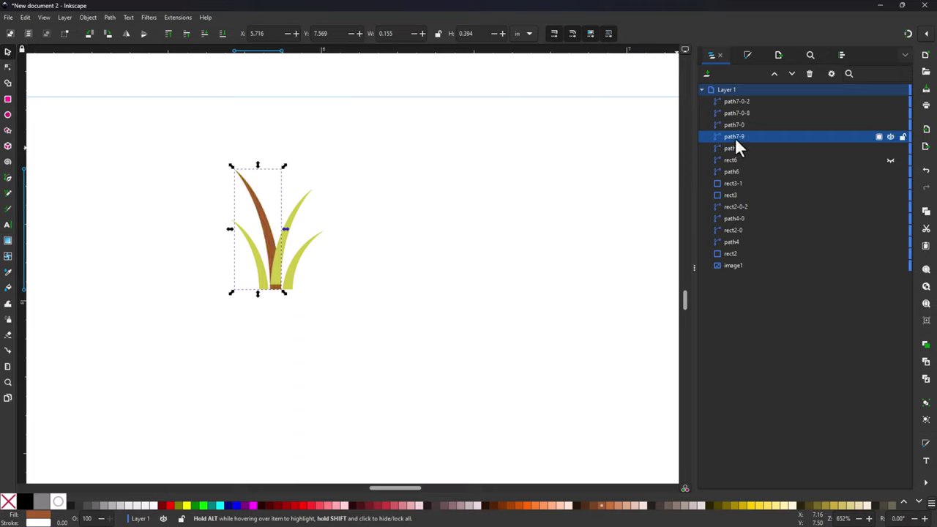
Step: Try Path > Difference with the right green blade, then undo it
shift+click(292, 211)
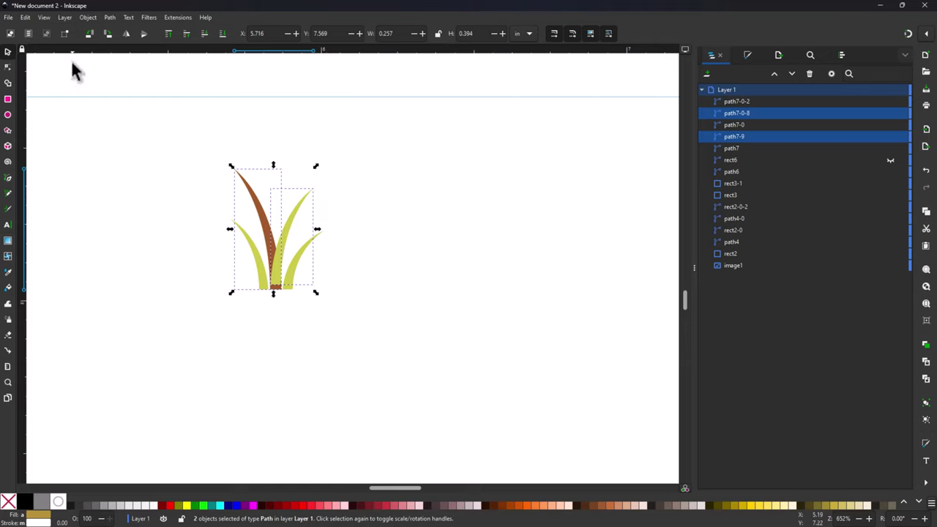
click(111, 18)
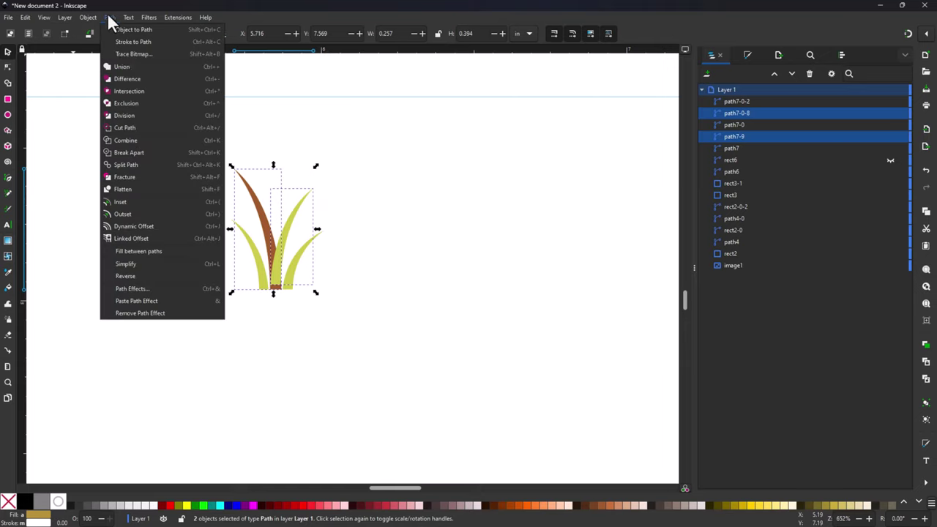
click(122, 77)
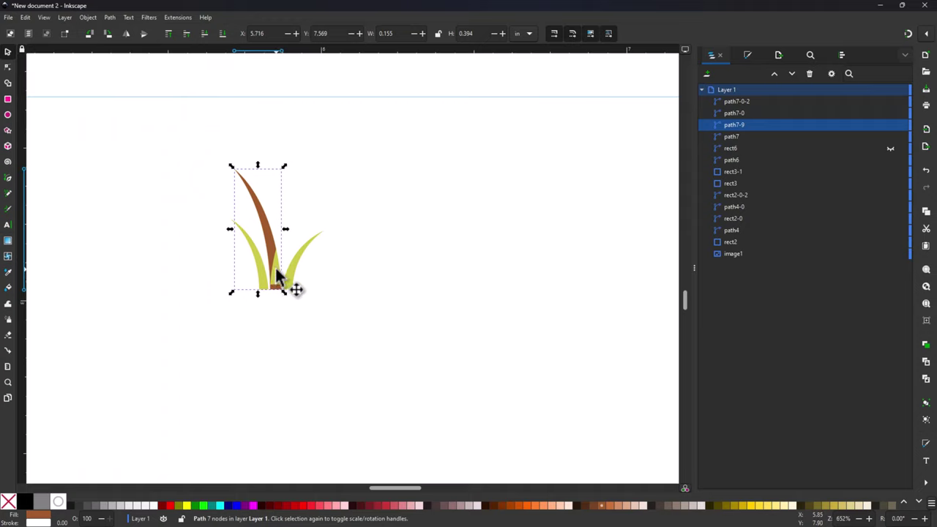
key(ctrl)
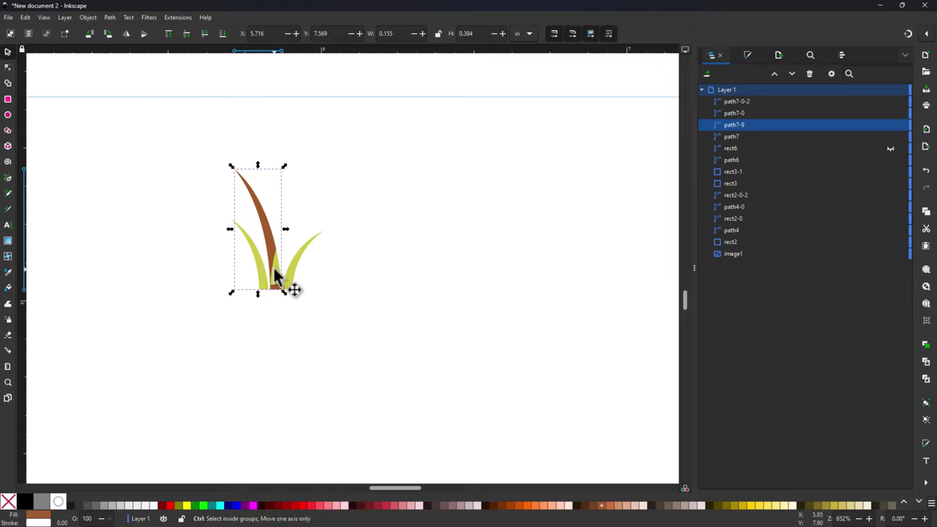
key(ctrl+z)
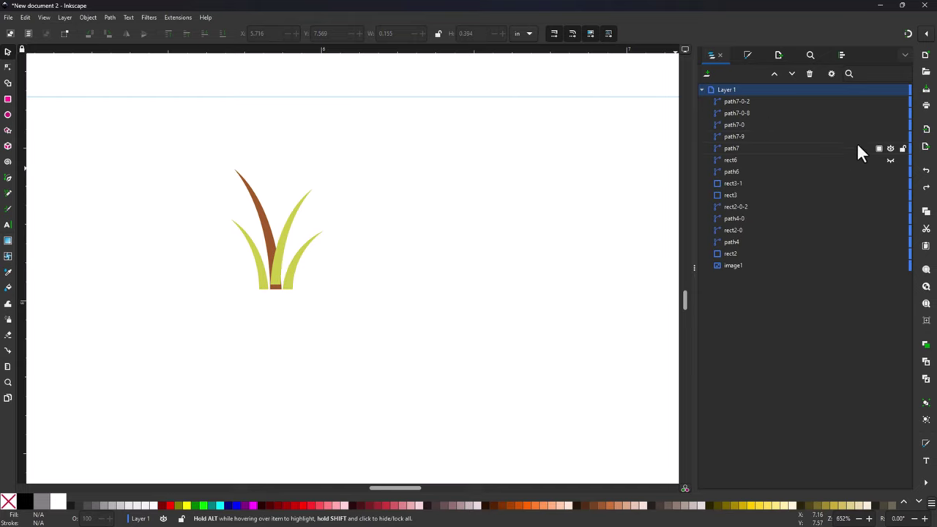
Step: Stack the brown blade above path7-0-8 and cut its shape out with Path > Difference
click(765, 135)
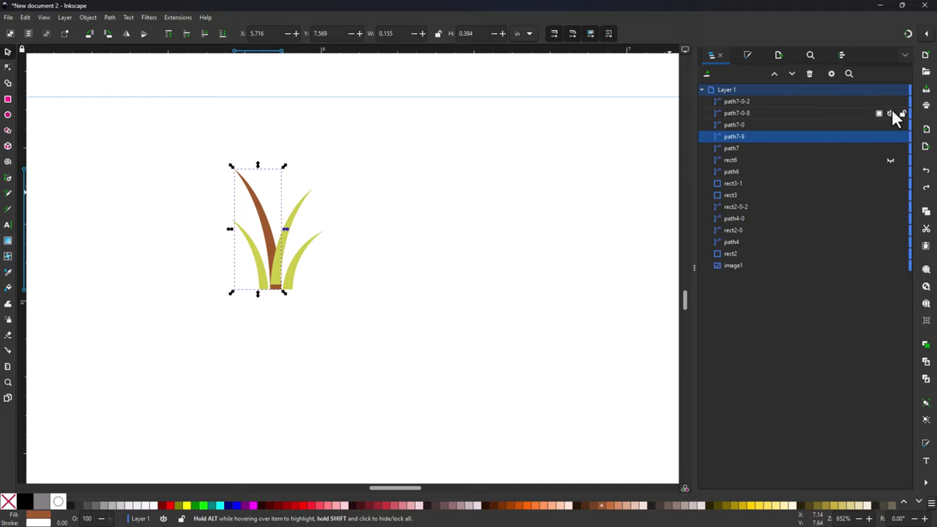
click(889, 113)
click(890, 113)
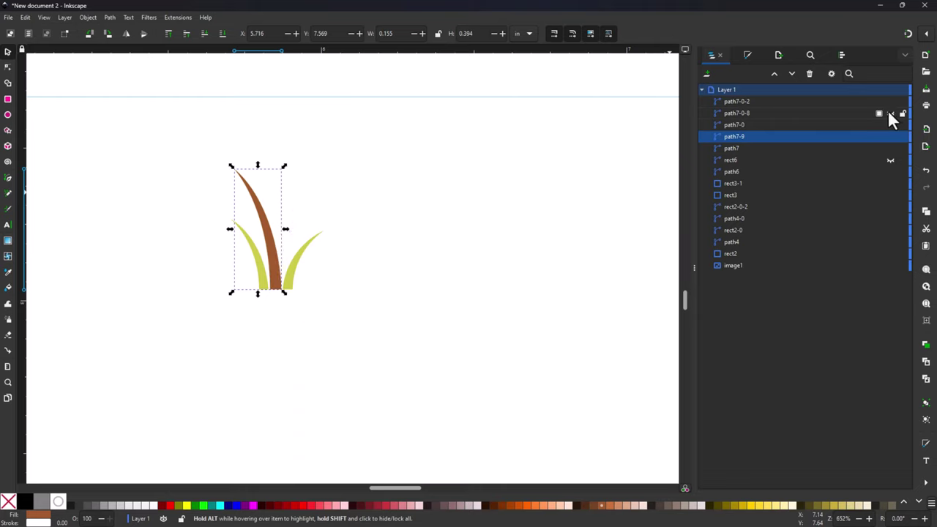
drag(773, 139, 794, 116)
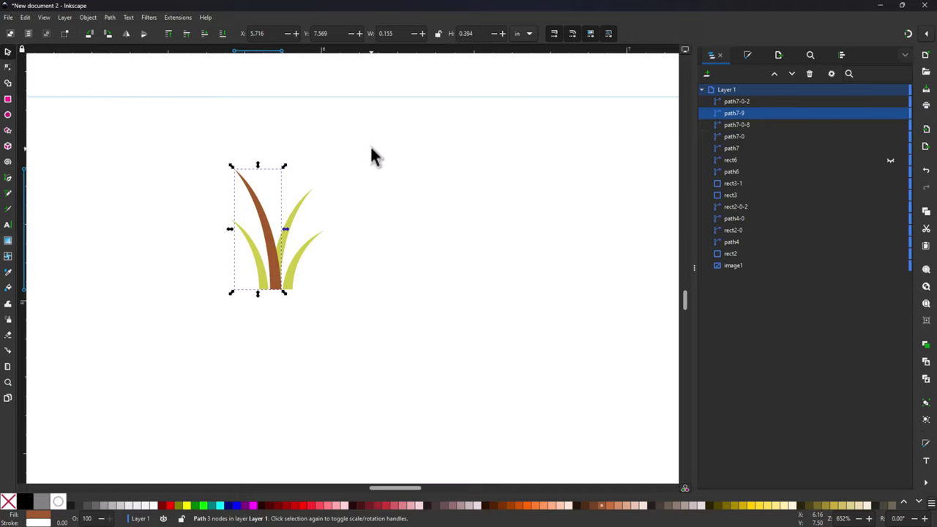
shift+click(302, 204)
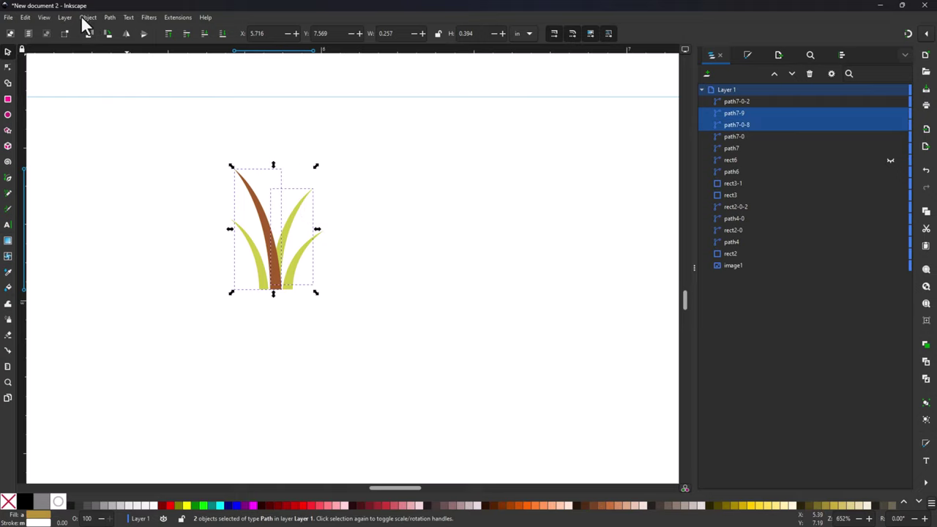
click(110, 19)
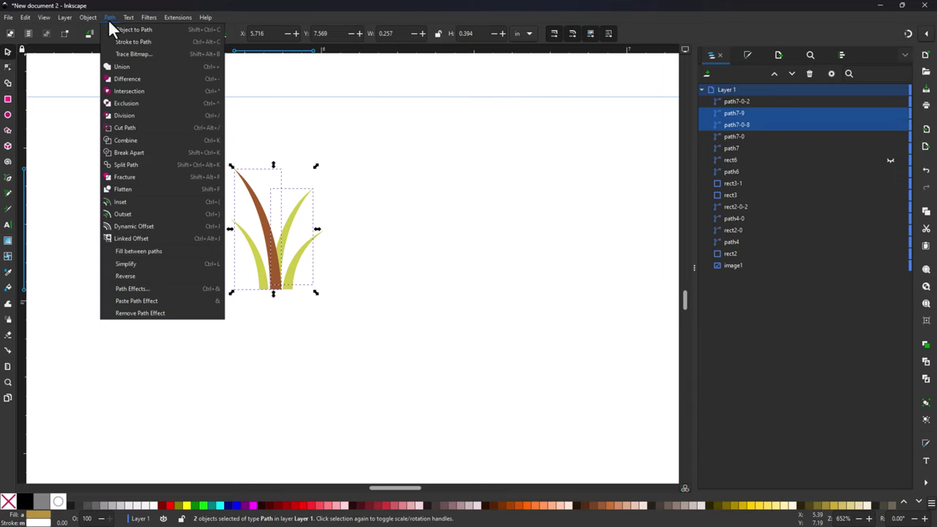
click(133, 77)
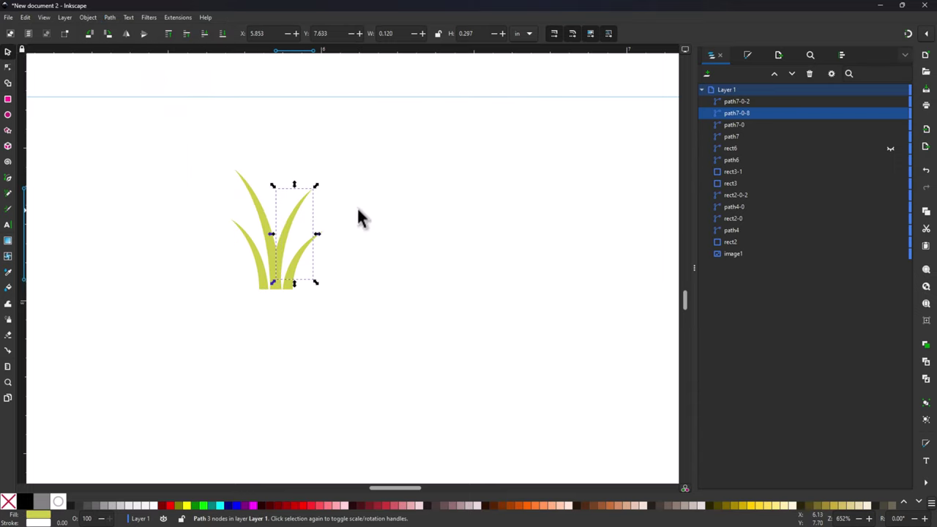
Step: Nudge the right blade slightly right and rotate it about 0.72° against the tall blade
click(289, 233)
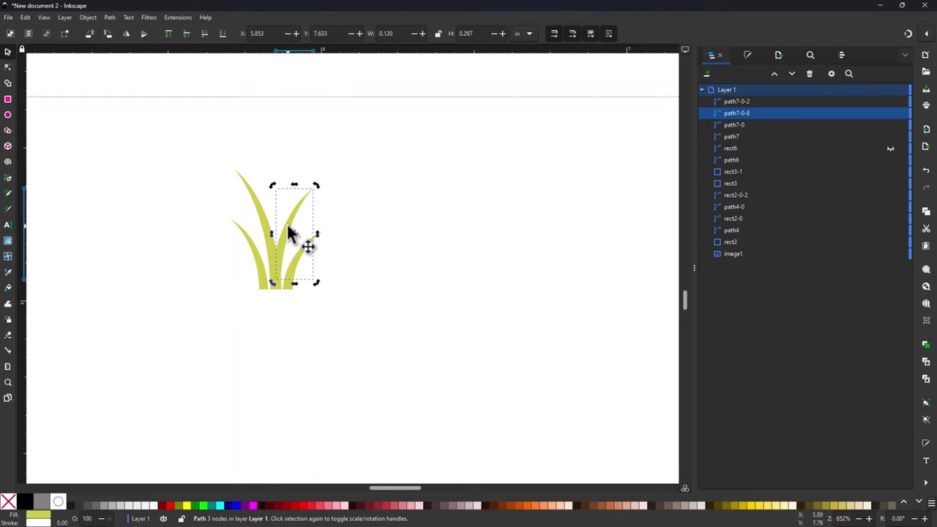
key(Right)
key(Up)
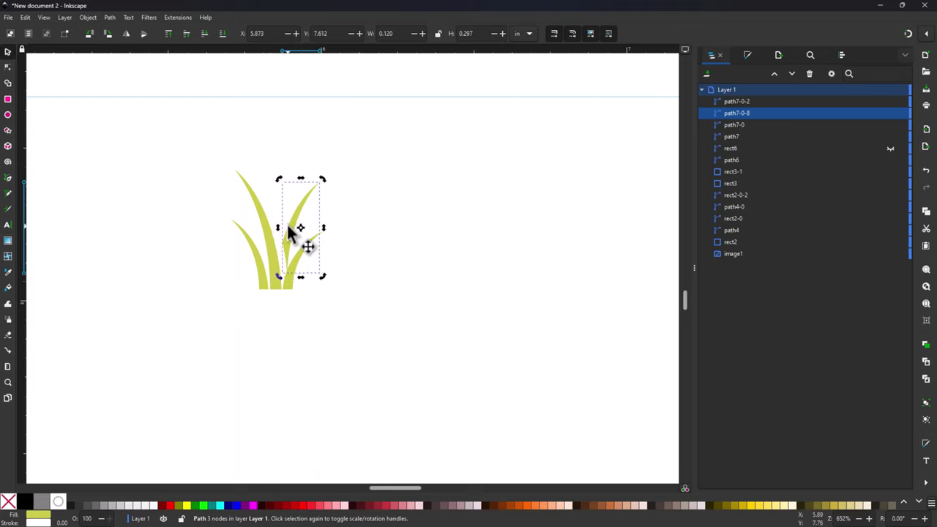
key(Left)
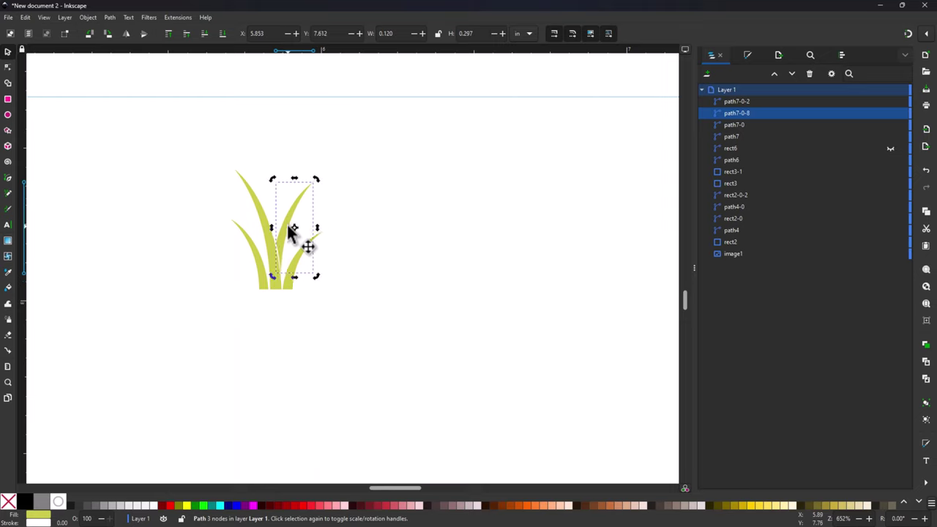
scroll(299, 230, up, 3)
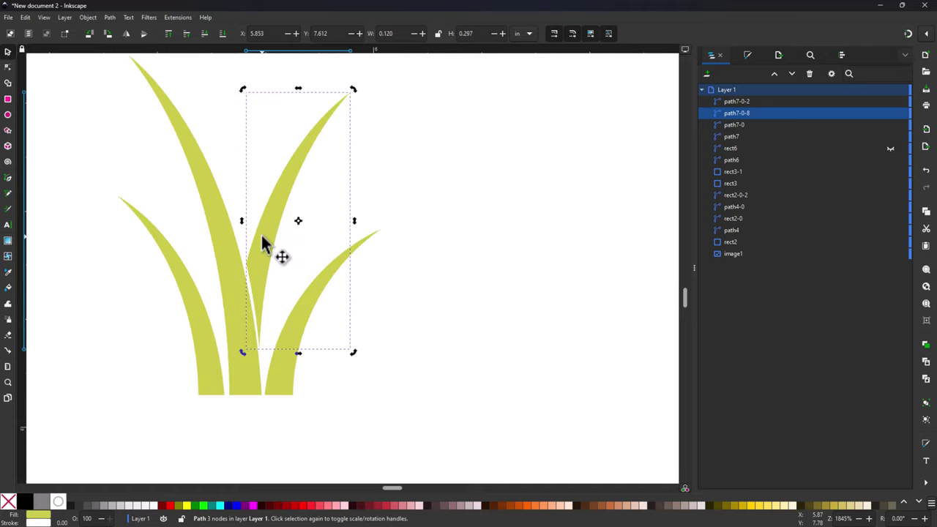
drag(262, 237, 265, 263)
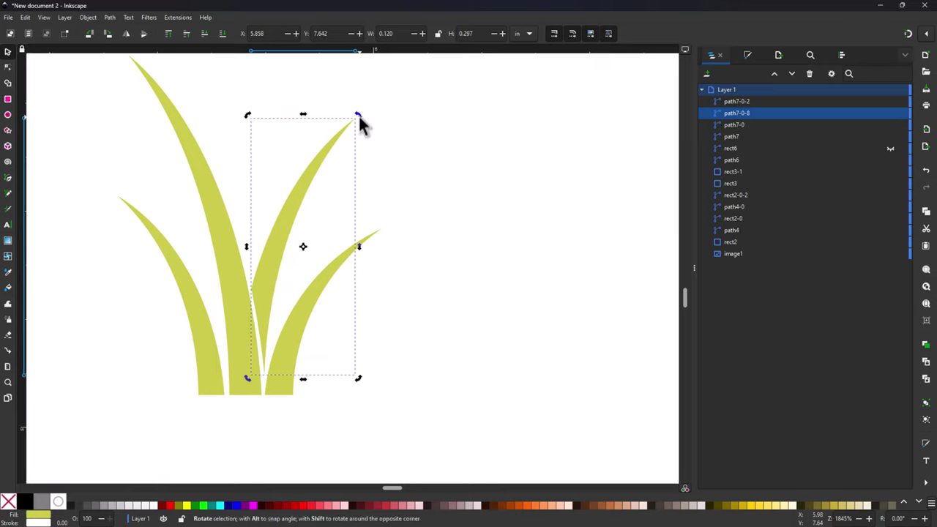
drag(358, 114, 358, 117)
drag(268, 271, 272, 286)
drag(363, 133, 367, 139)
Step: Select all four grass blades and merge them into one path with Path > Union
click(420, 185)
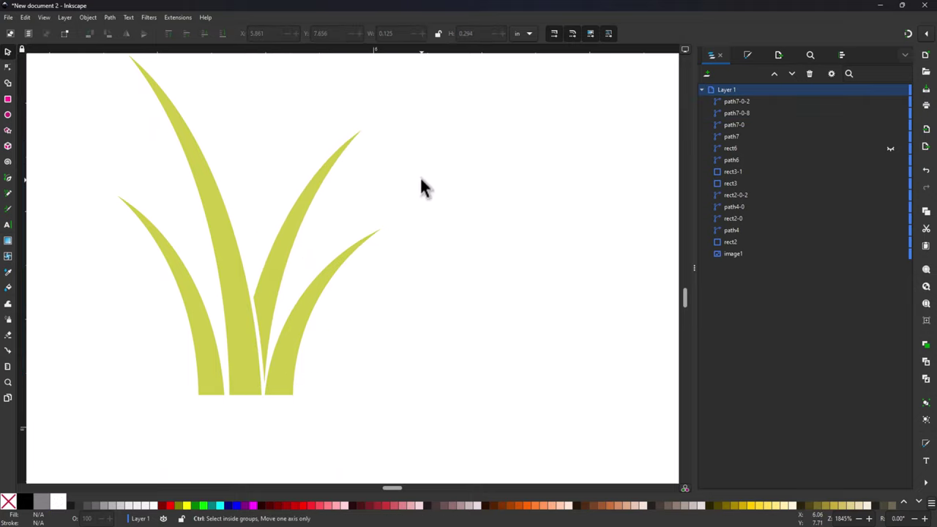
scroll(411, 176, down, 2)
scroll(409, 176, down, 1)
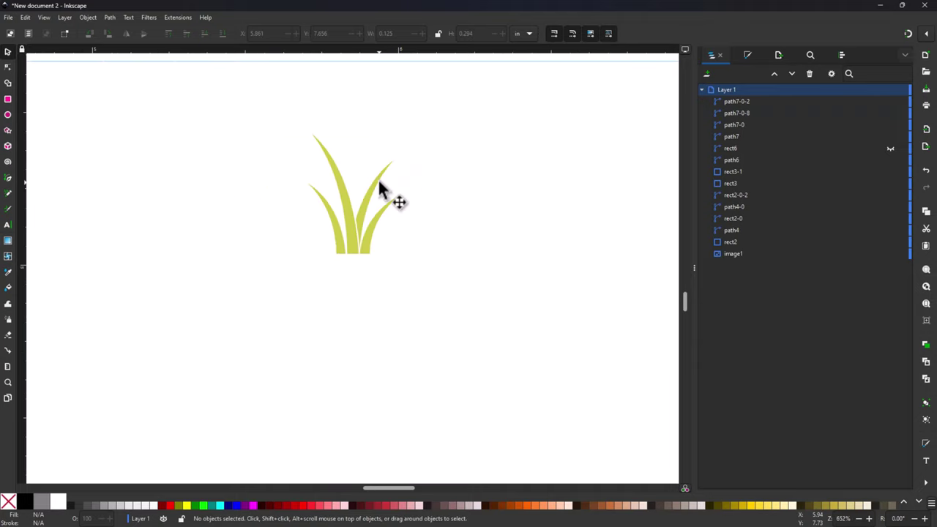
scroll(383, 194, up, 1)
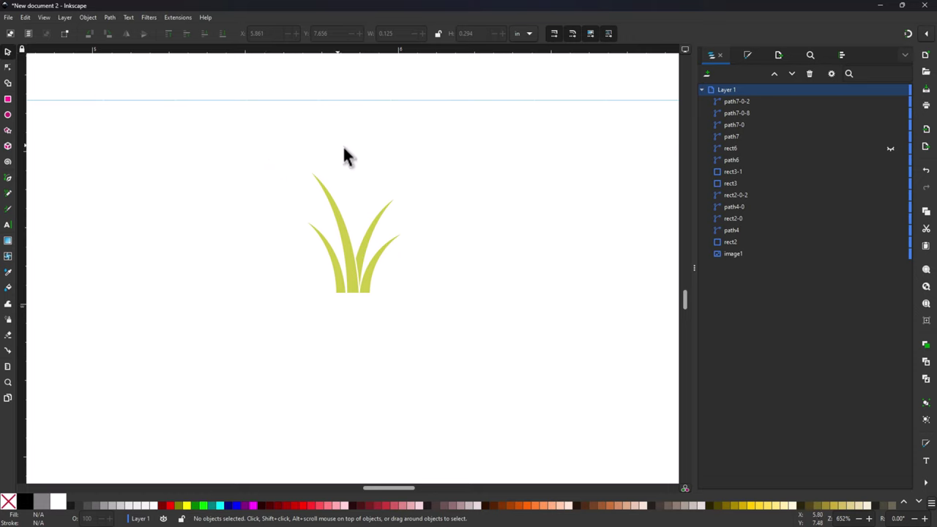
scroll(467, 291, down, 2)
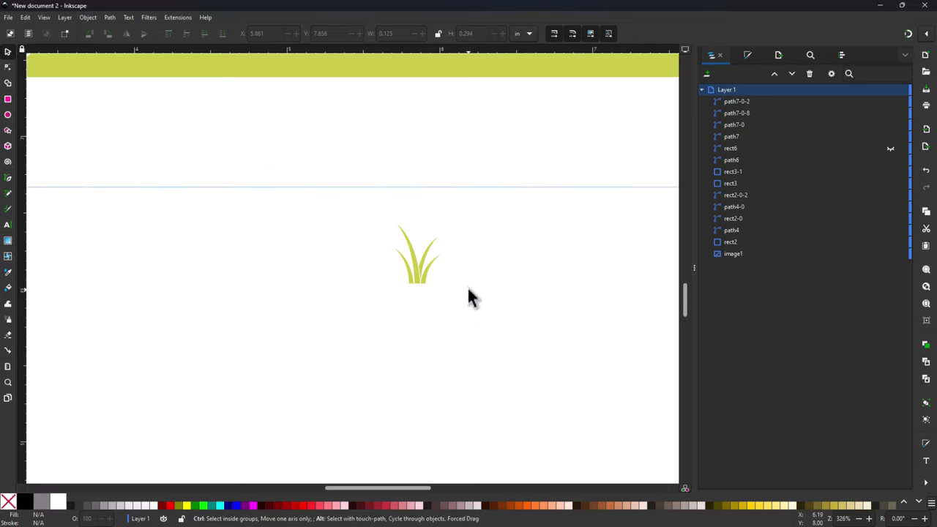
key(ctrl+super+Right)
key(ctrl+super+Left)
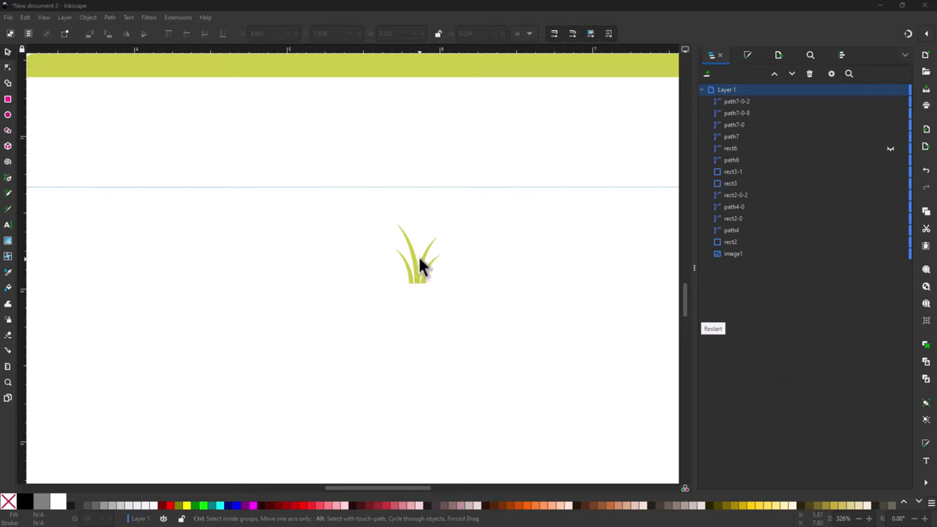
drag(451, 285, 450, 291)
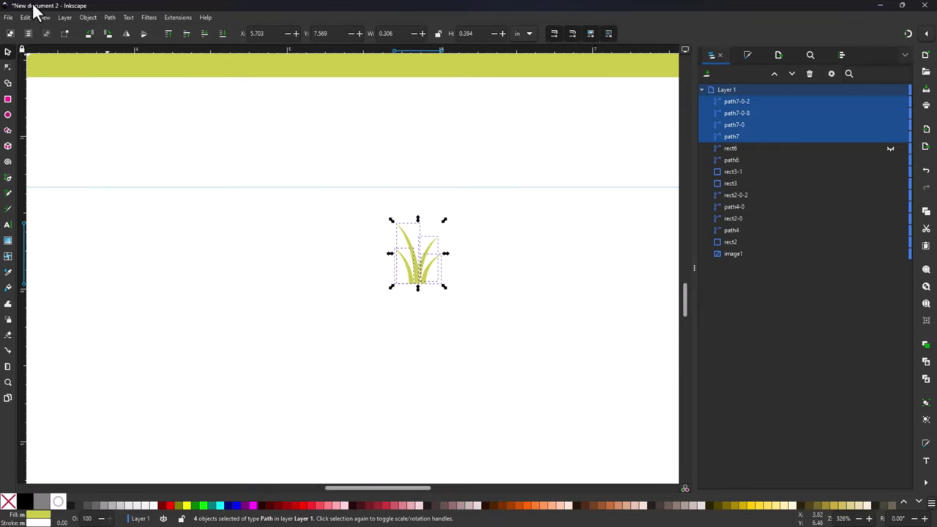
click(110, 17)
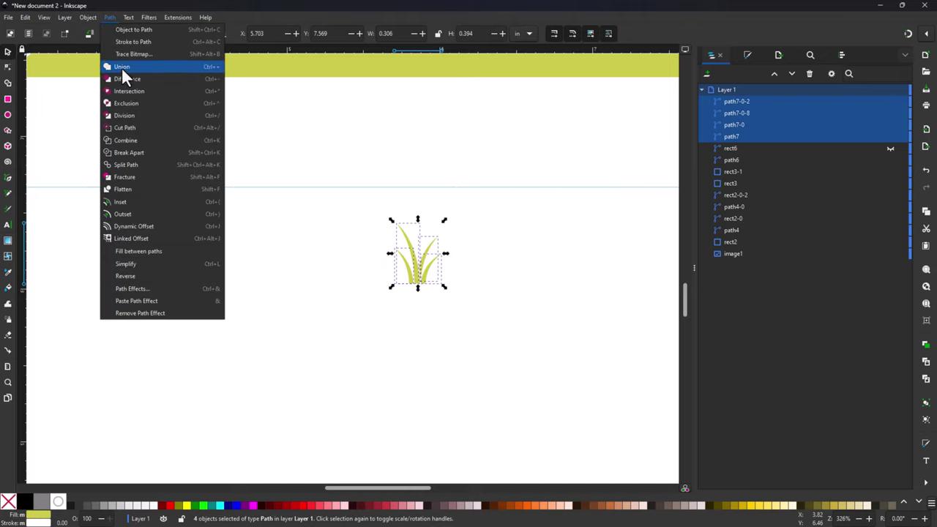
click(122, 66)
Step: Scale the grass clump down to about 0.348 × 0.304 in
mouse_move(447, 253)
mouse_down()
mouse_move(458, 253)
mouse_move(450, 255)
mouse_up()
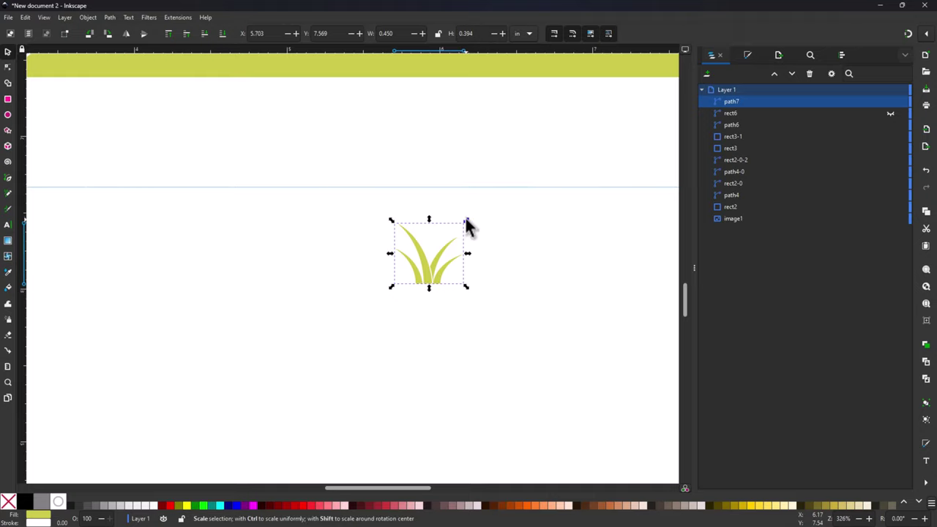
mouse_move(464, 224)
mouse_down()
mouse_move(461, 236)
mouse_move(453, 229)
mouse_move(467, 229)
mouse_up()
key(Escape)
ctrl+scroll(472, 232, down, 2)
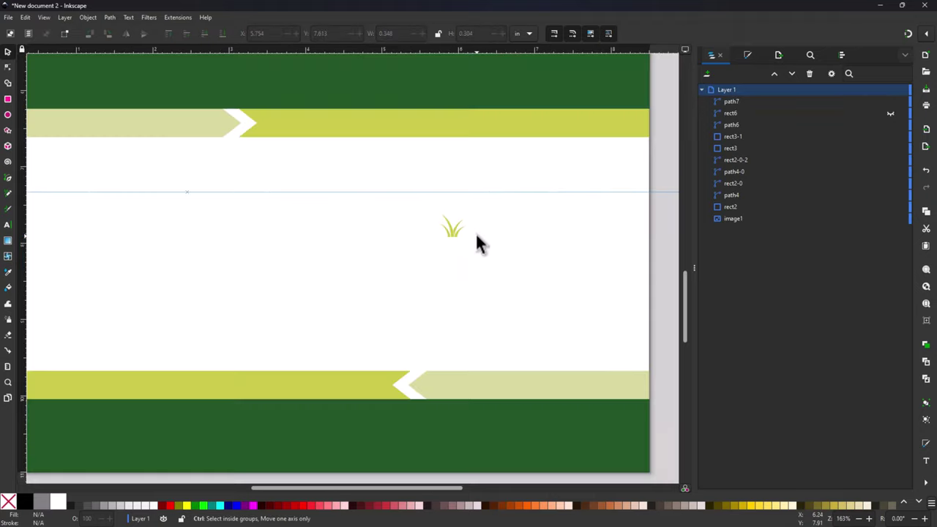
scroll(479, 248, up, 1)
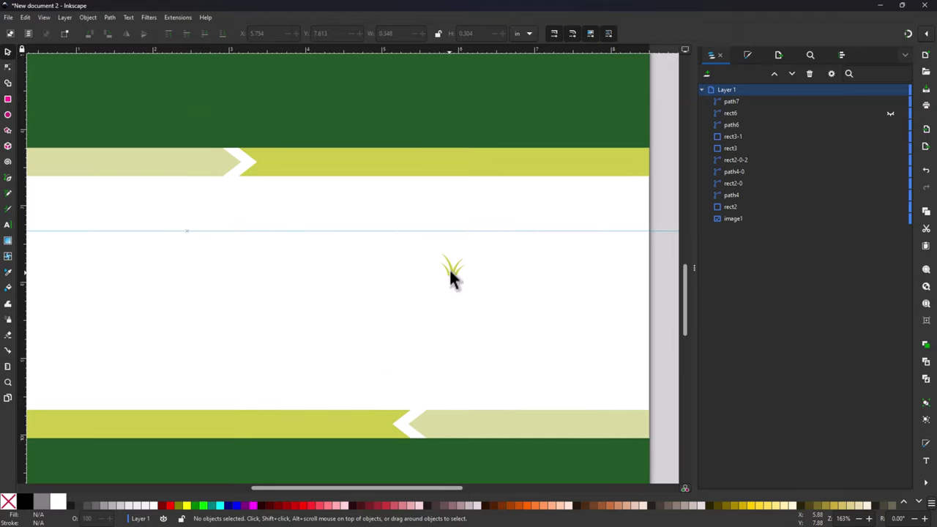
Step: Place the grass icon on the peak of the dark green dome below the house photo
drag(452, 267, 310, 78)
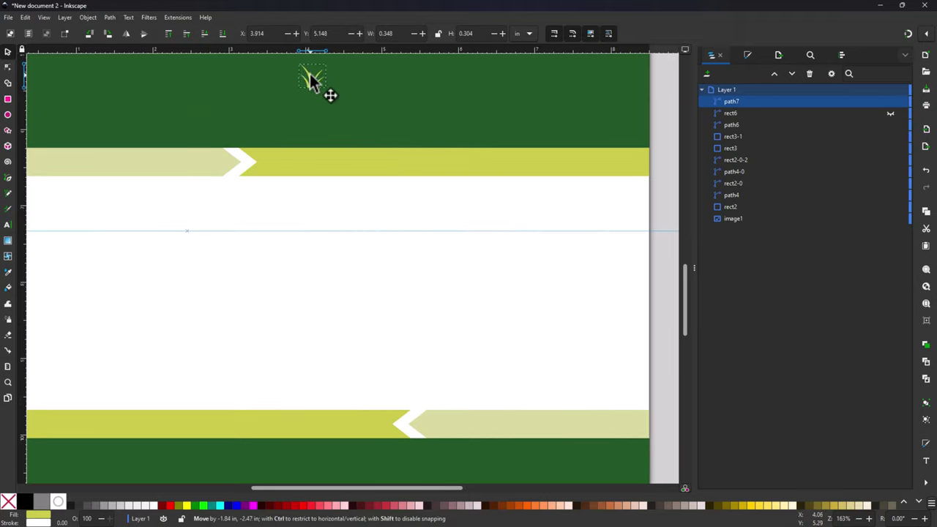
scroll(380, 179, up, 4)
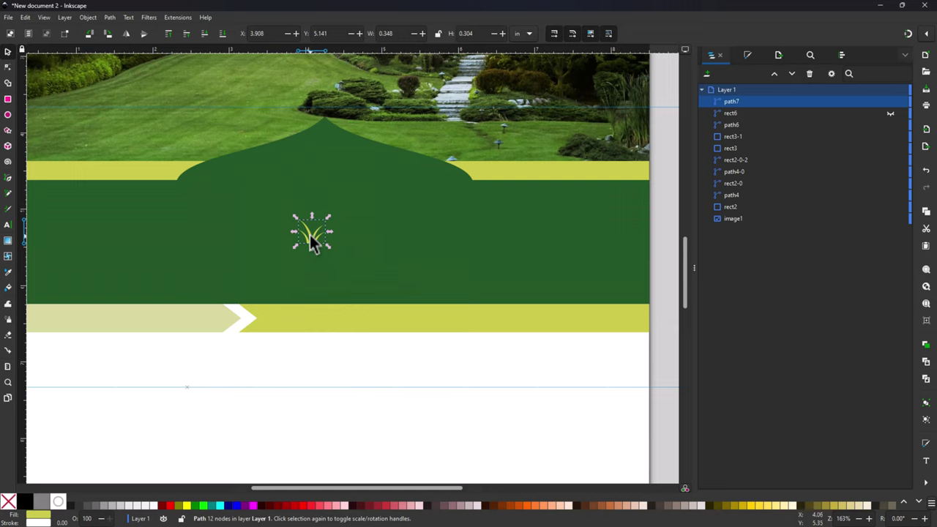
drag(309, 231, 325, 141)
key(Escape)
key(minus)
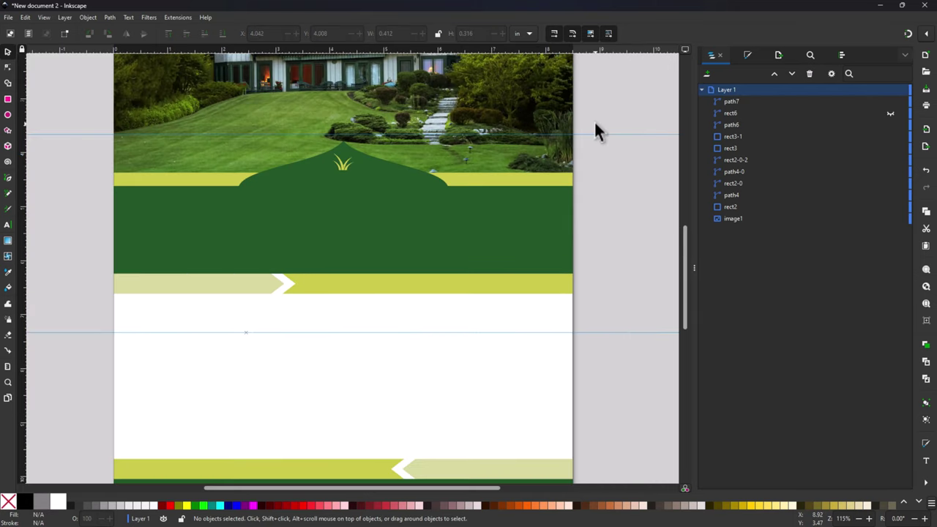
key(ctrl+super+Right)
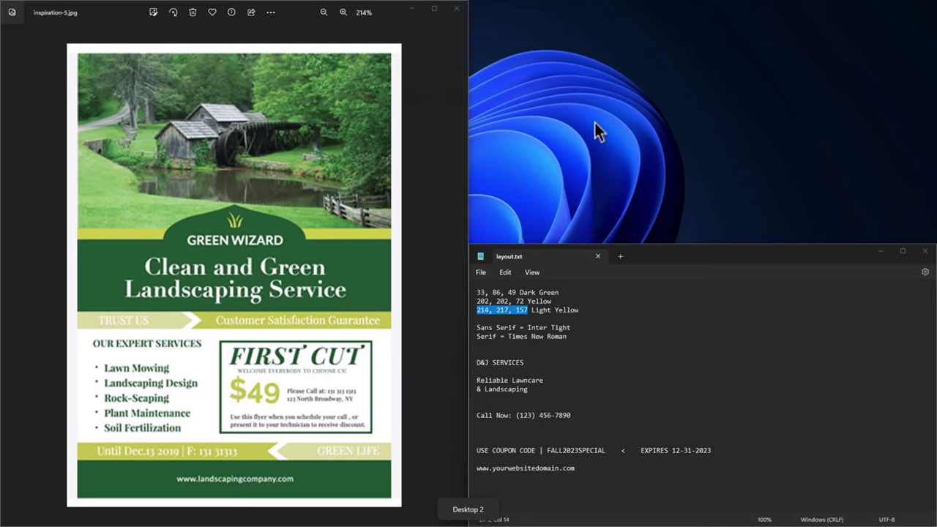
Step: Select the Rectangle tool in the flyer, then return to the reference flyer and layout notes
key(ctrl+super+Left)
key(ctrl+super+Right)
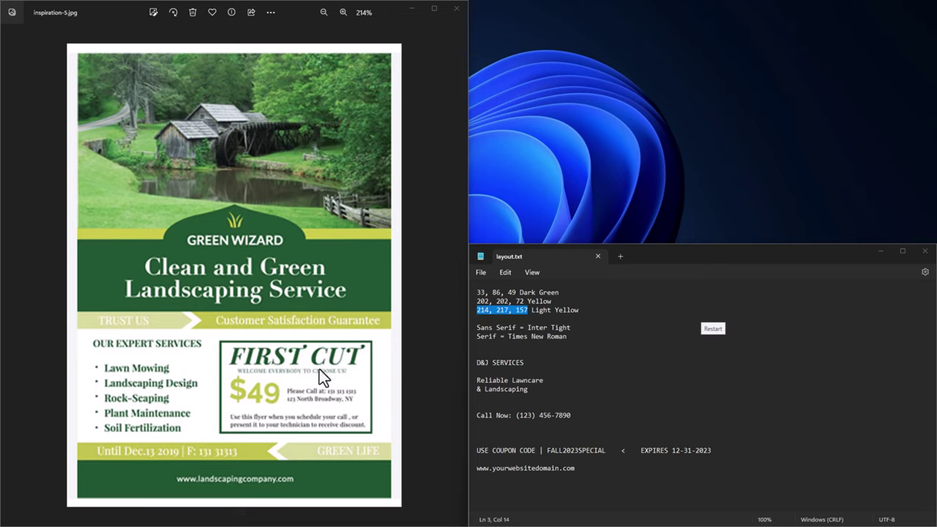
key(ctrl+super+Left)
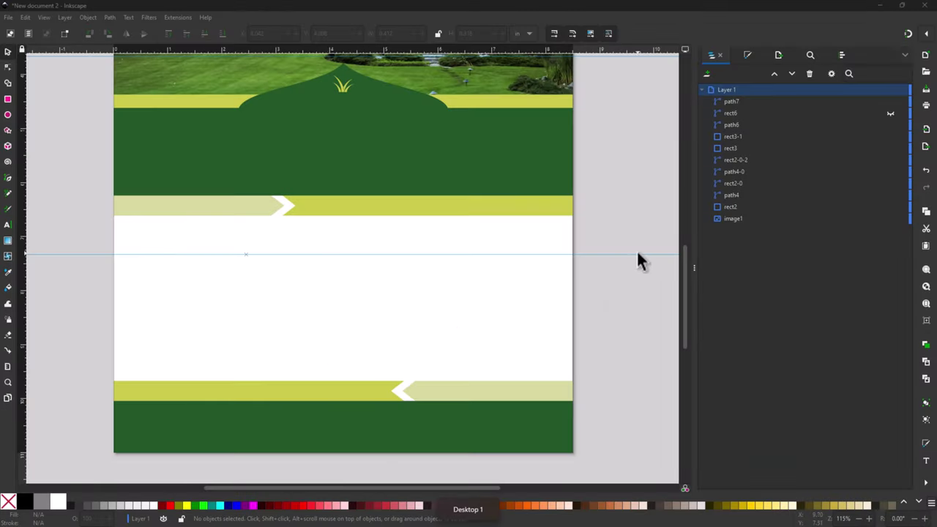
click(8, 99)
key(ctrl+super+Right)
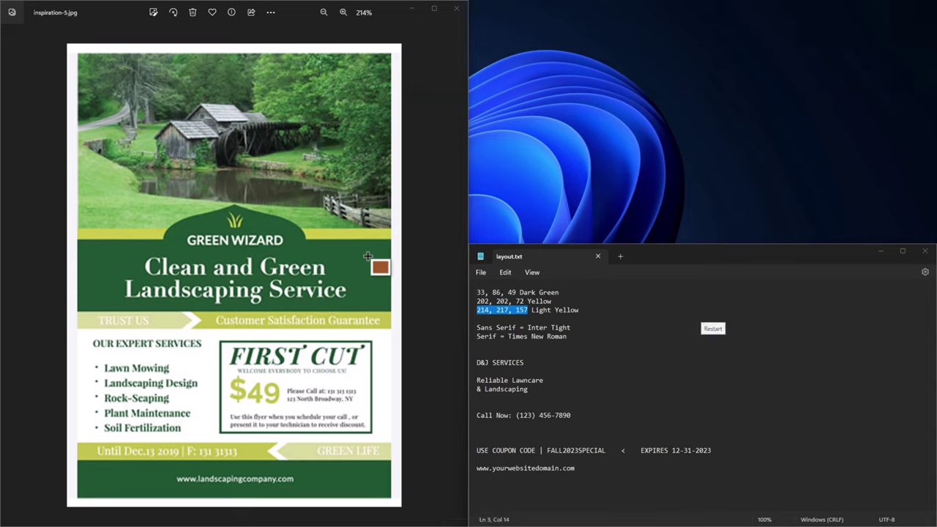
Step: Pick up the brown sampled from the reference flyer as the fill for new rectangles
click(359, 308)
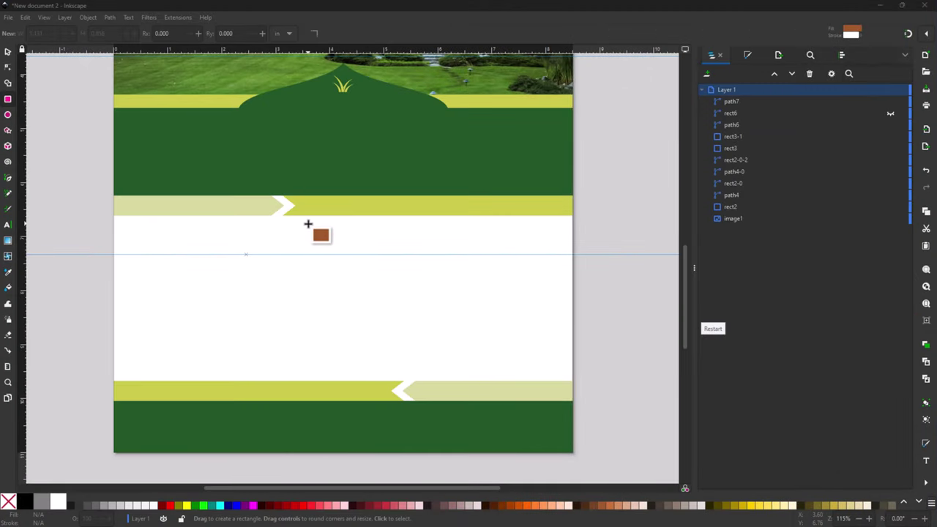
Step: Draw a brown rectangle across the white middle area and duplicate it
drag(308, 224, 552, 369)
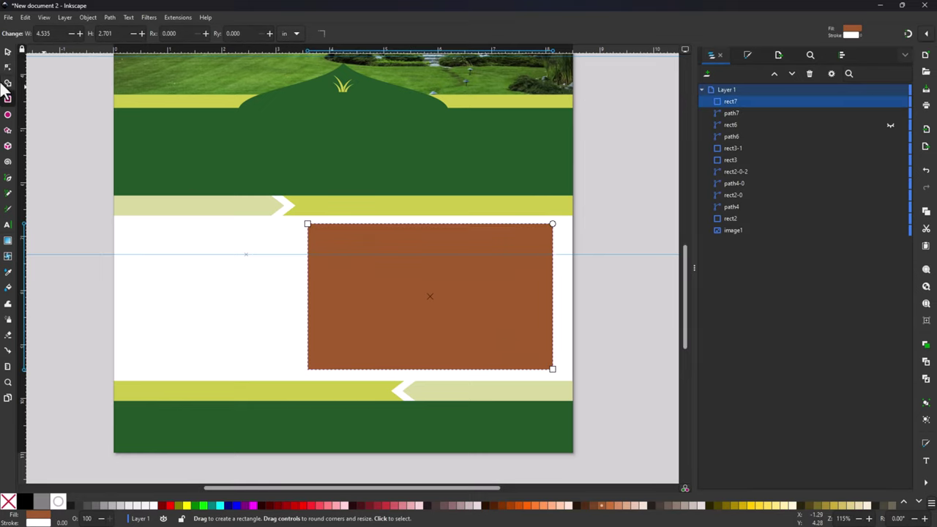
click(8, 52)
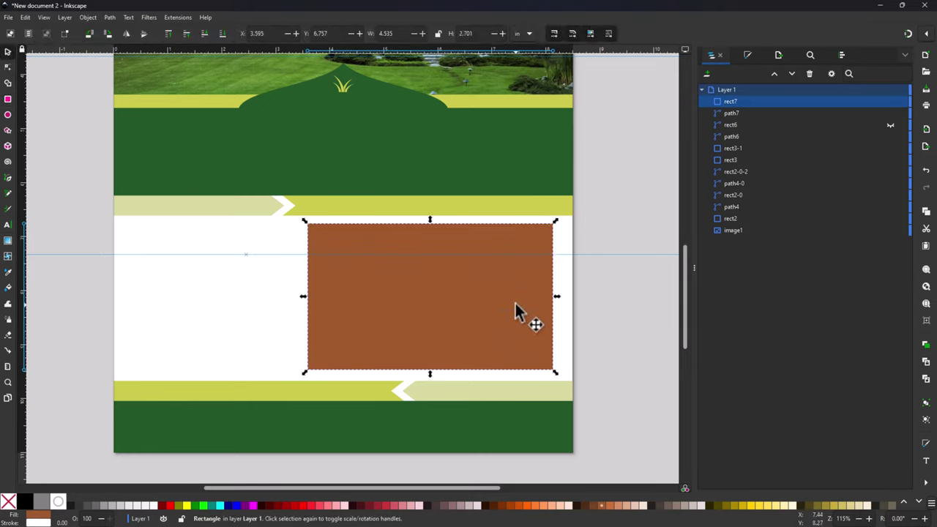
key(ctrl+d)
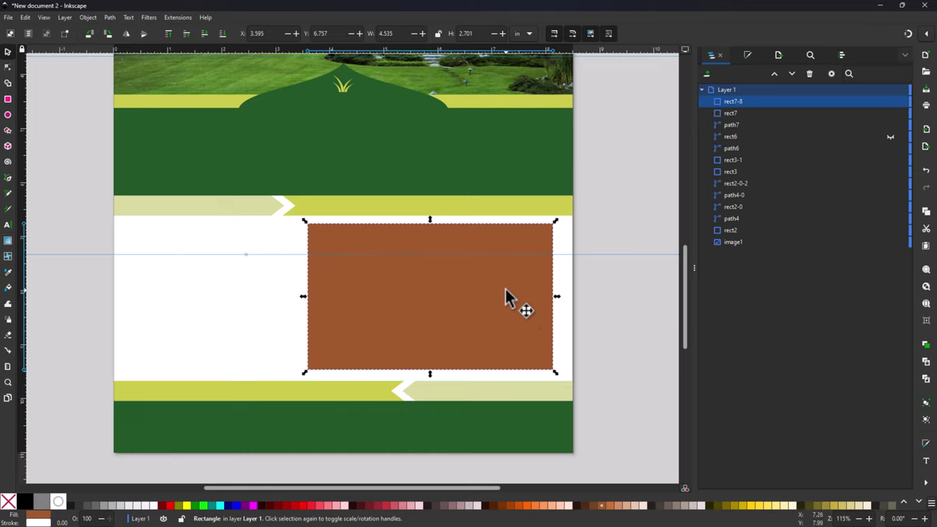
click(515, 306)
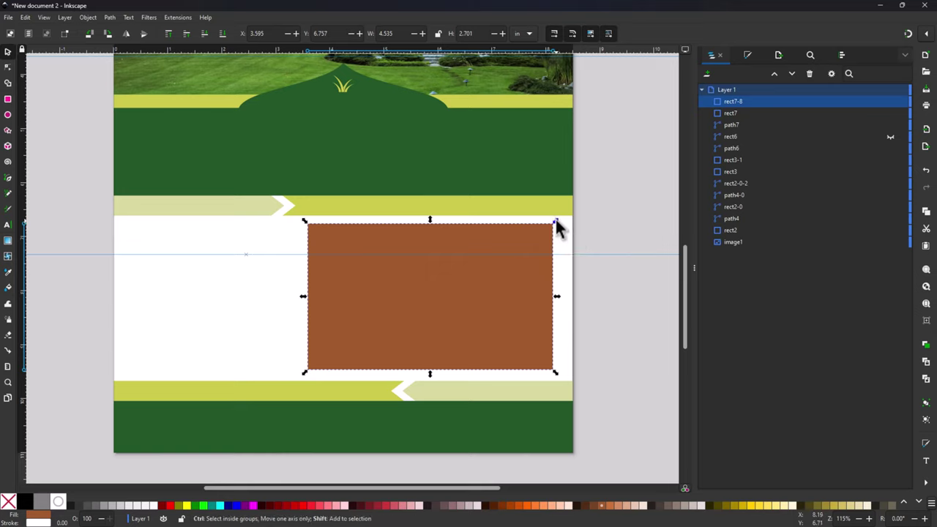
Step: Shrink the copy slightly inside the original and select both brown rectangles
drag(555, 227, 568, 225)
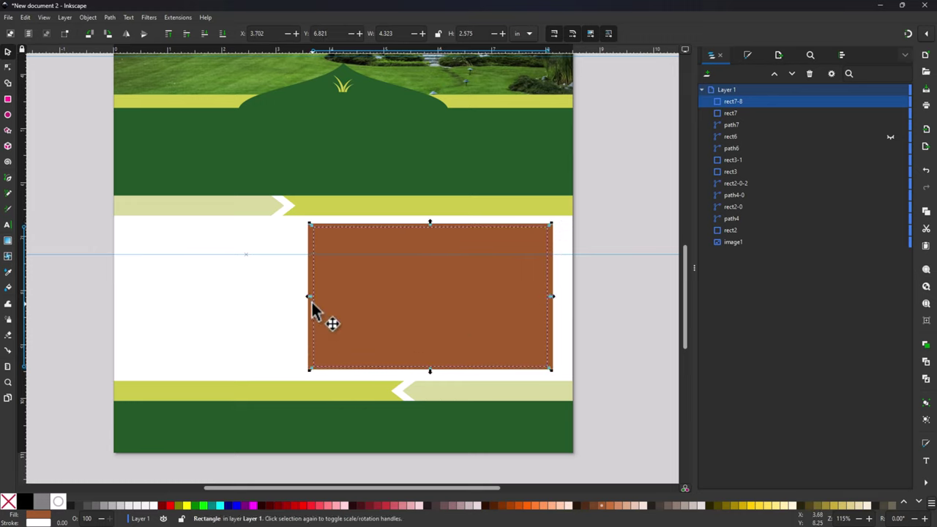
scroll(328, 261, up, 2)
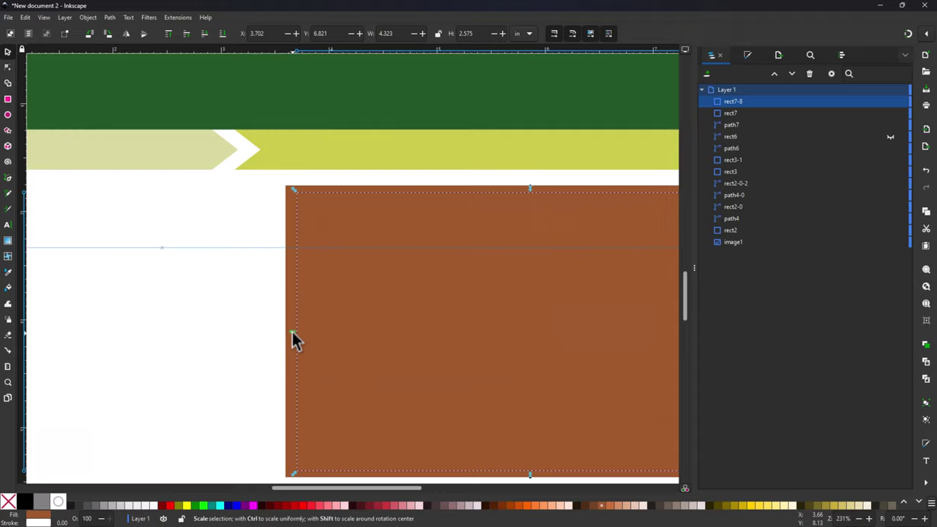
drag(290, 333, 287, 334)
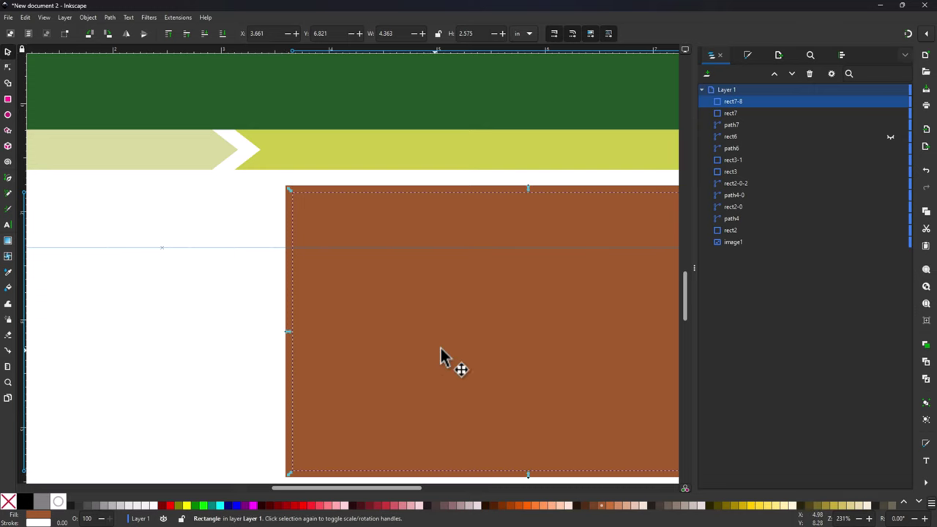
scroll(456, 355, right, 5)
scroll(455, 355, down, 2)
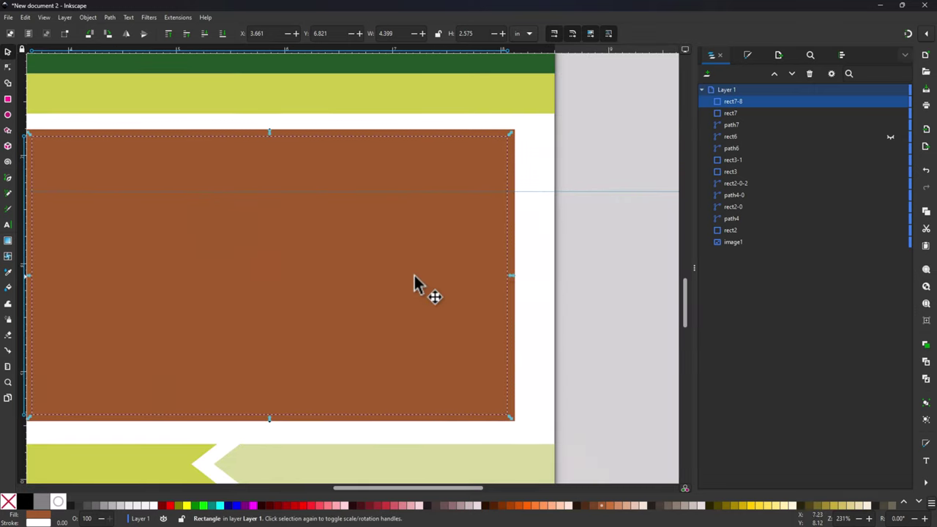
scroll(296, 296, down, 1)
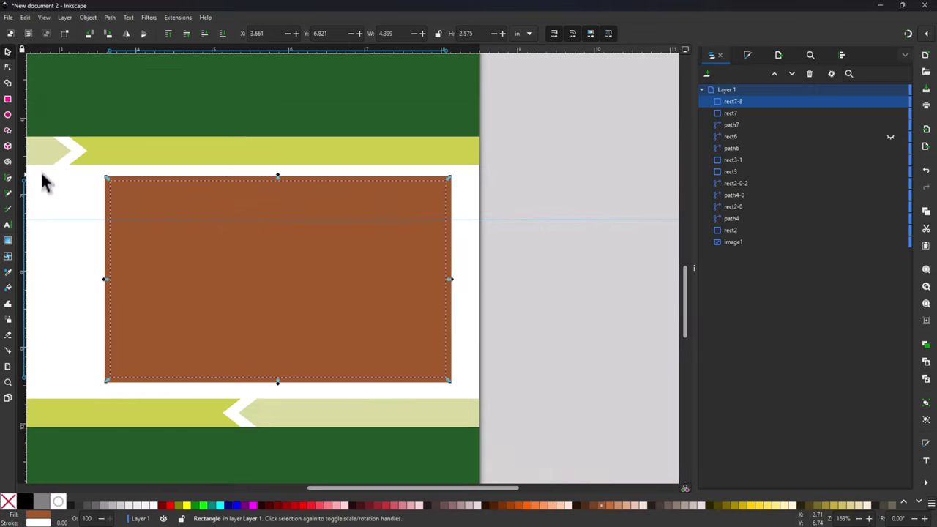
drag(90, 177, 458, 388)
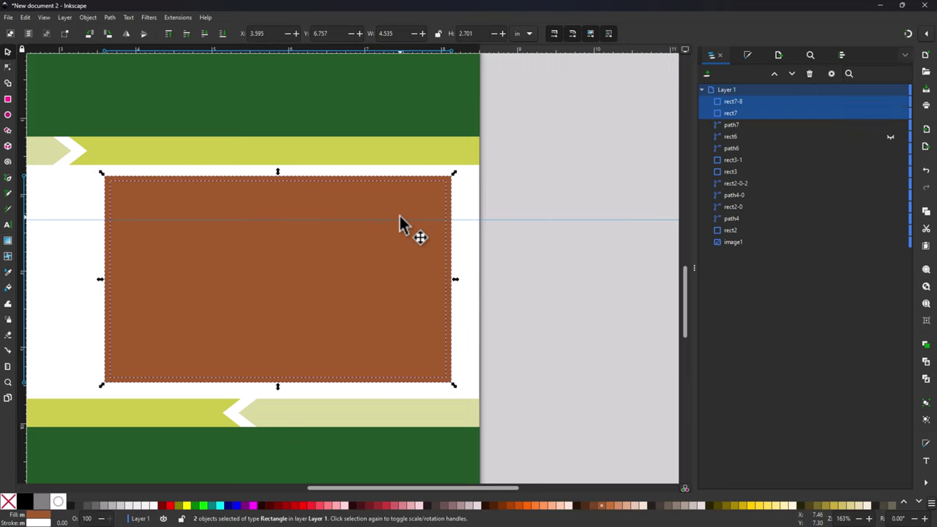
Step: Subtract the inner rectangle from the outer one with Path > Difference, leaving a frame
click(110, 17)
click(119, 79)
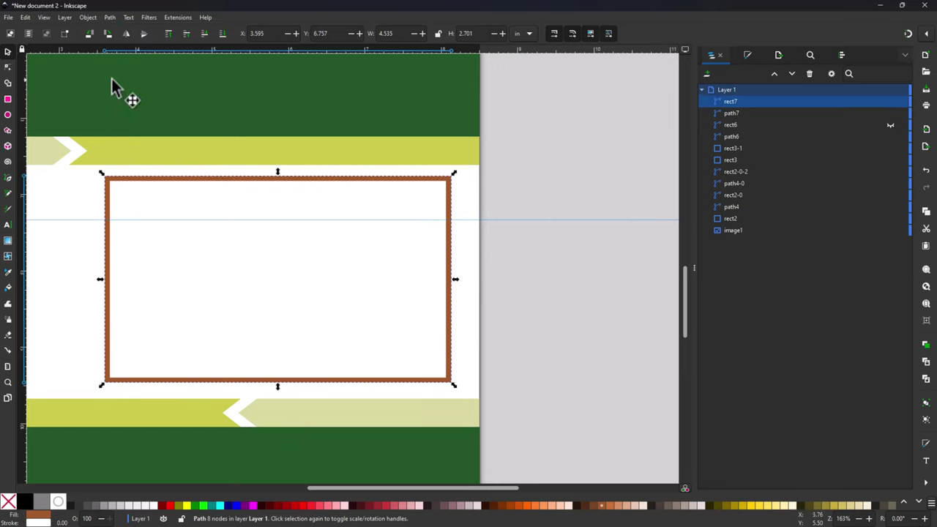
scroll(516, 231, down, 3)
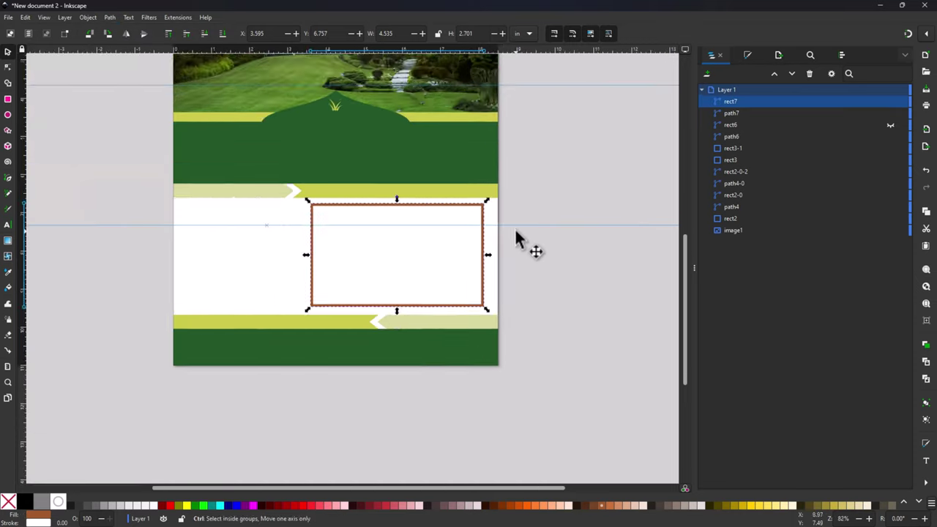
scroll(513, 232, up, 1)
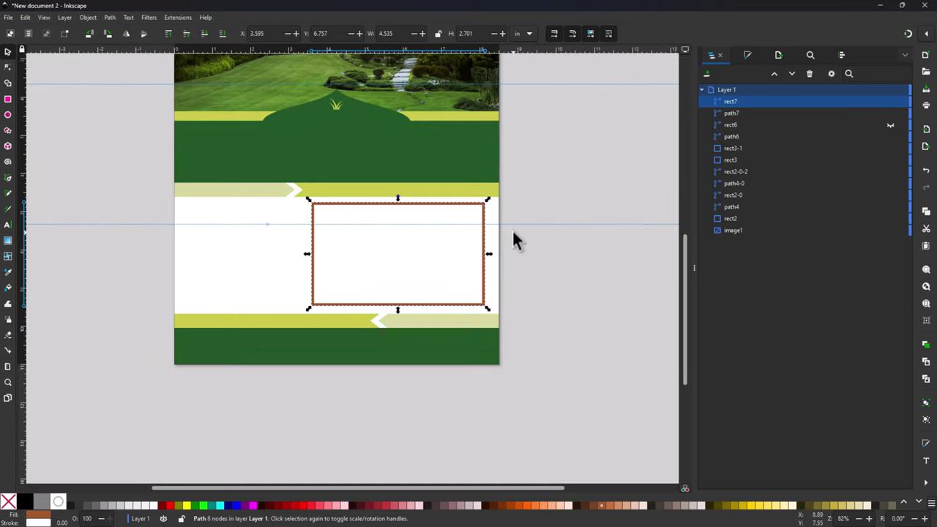
Step: Colour the frame with the band's dark green and scale it to about 4.149 × 2.471 in
click(745, 54)
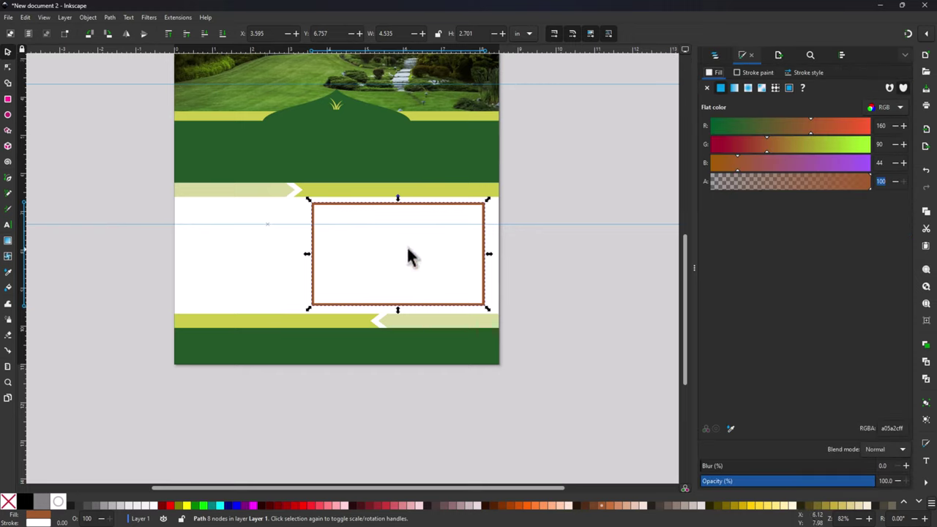
click(730, 430)
click(474, 349)
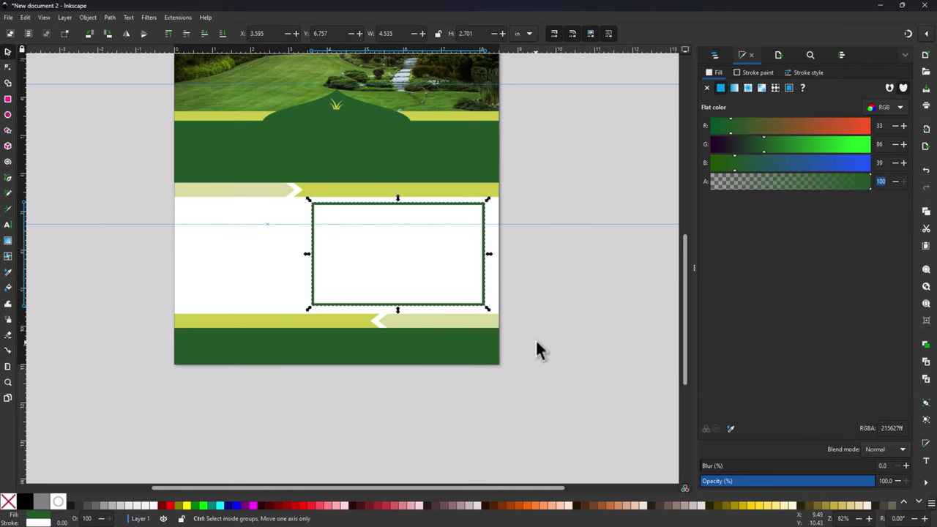
scroll(545, 359, up, 3)
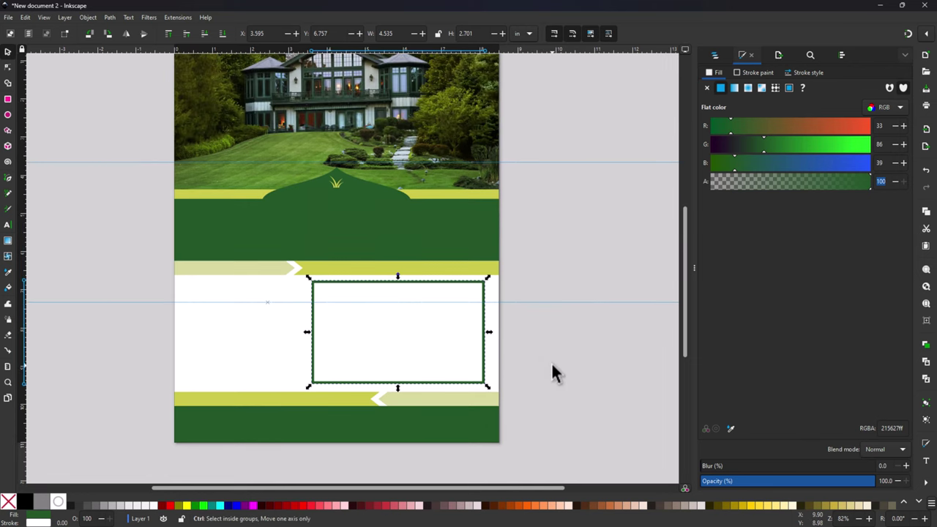
scroll(563, 354, up, 1)
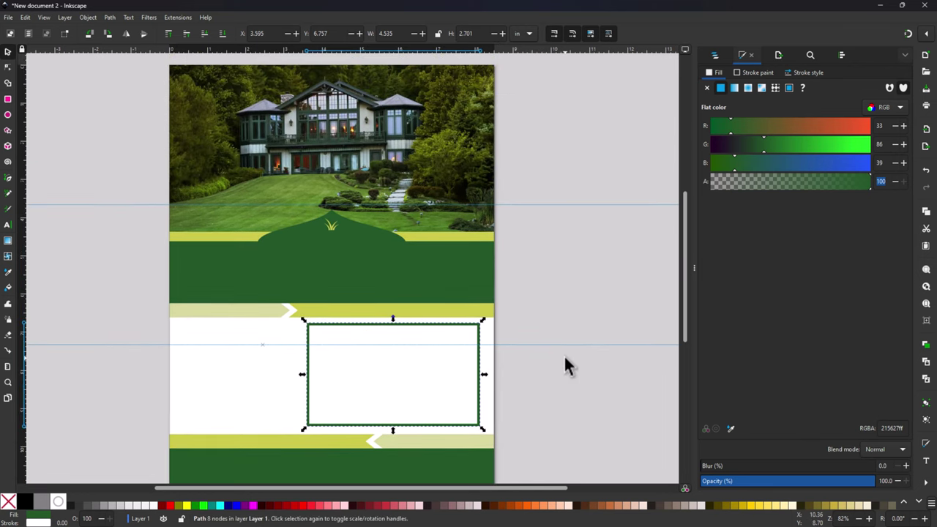
scroll(665, 281, down, 1)
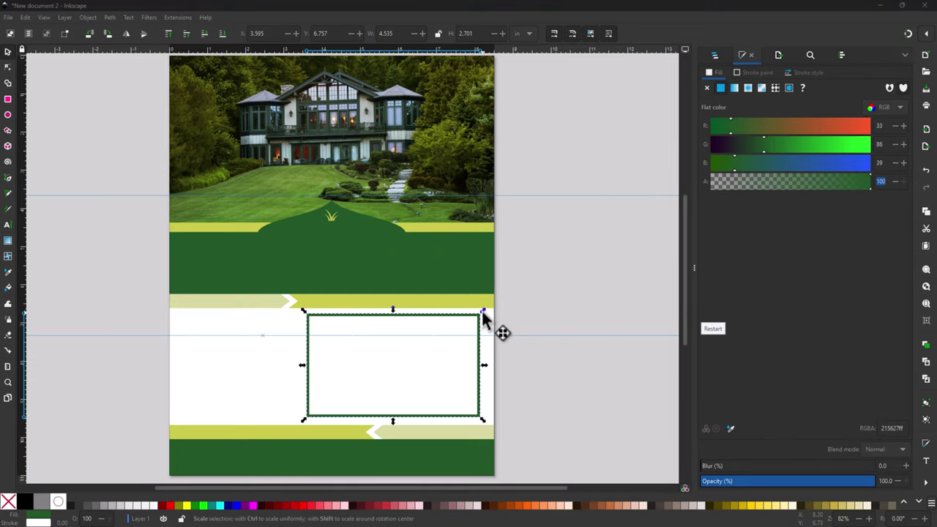
drag(482, 311, 476, 312)
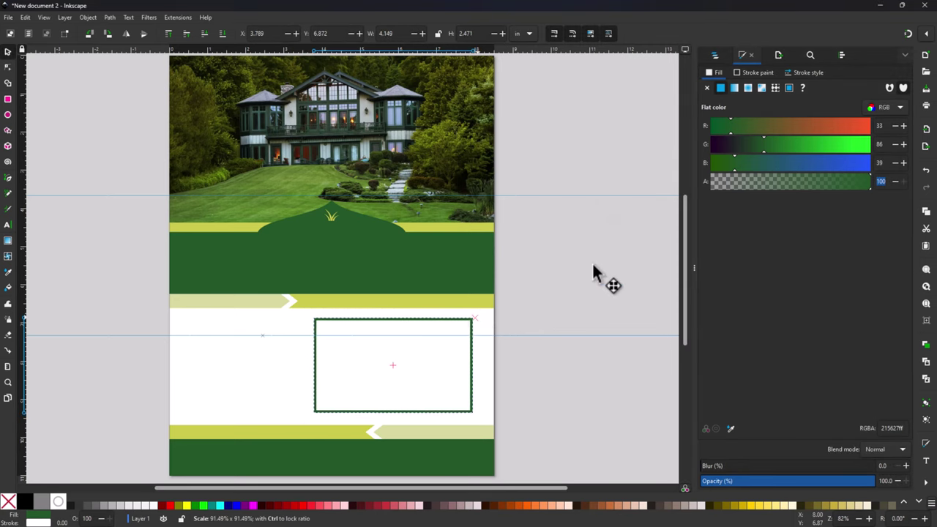
Step: Deselect the frame and switch to Desktop 2 with inspiration-5.jpg and layout.txt
key(ctrl+super+Right)
key(ctrl+super+Left)
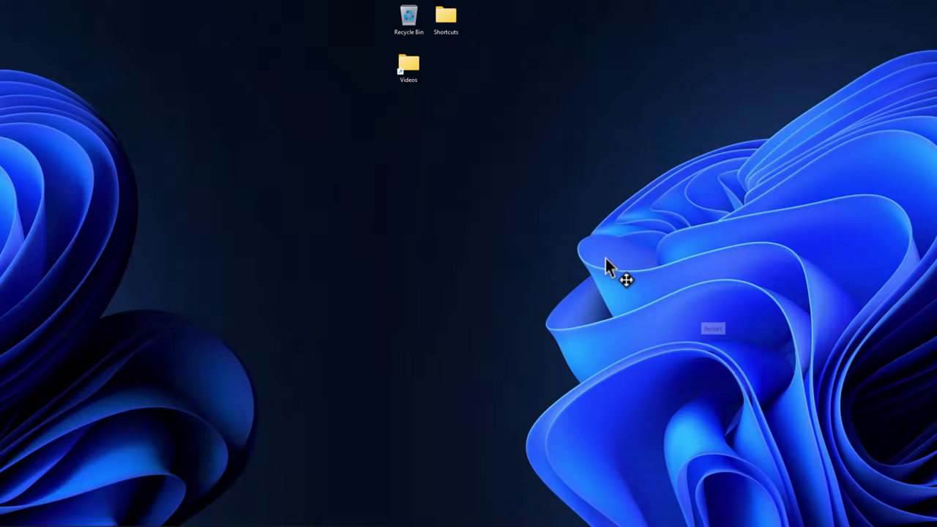
key(ctrl+super+Right)
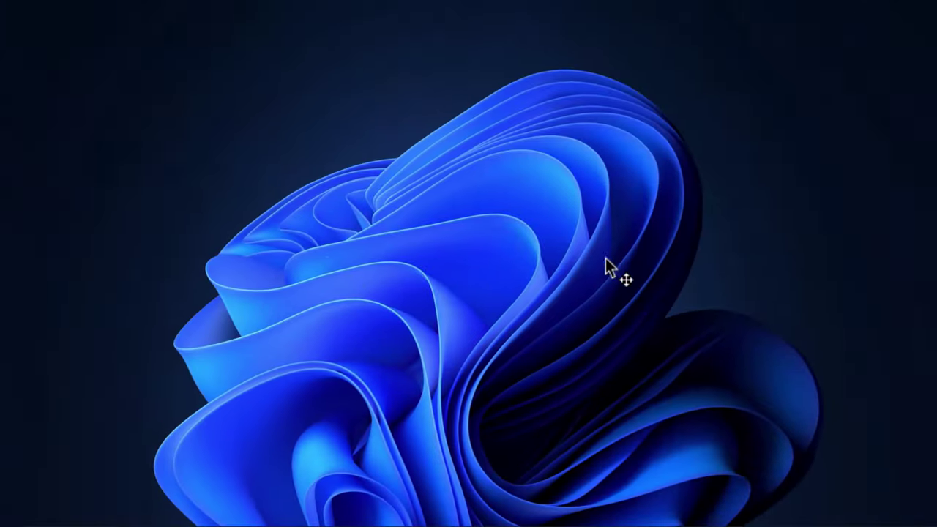
key(ctrl+super+Left)
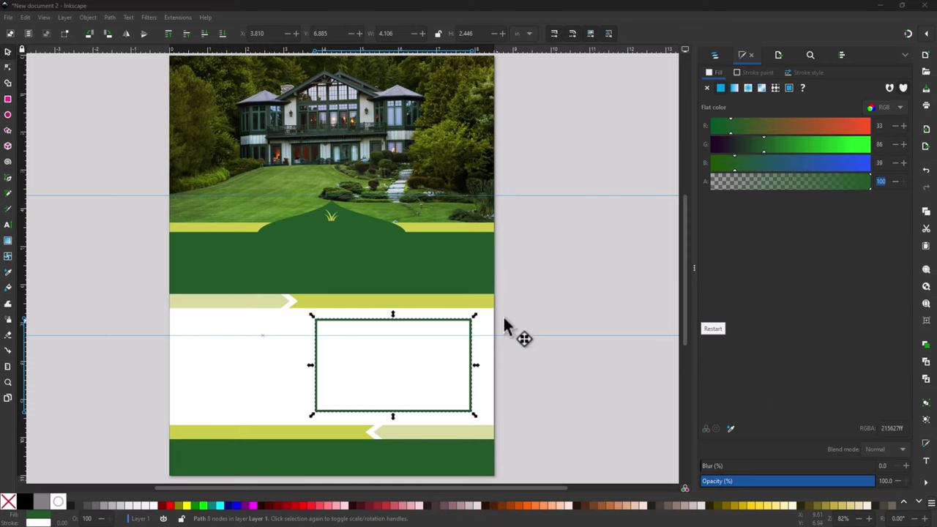
scroll(542, 316, up, 3)
scroll(543, 312, down, 3)
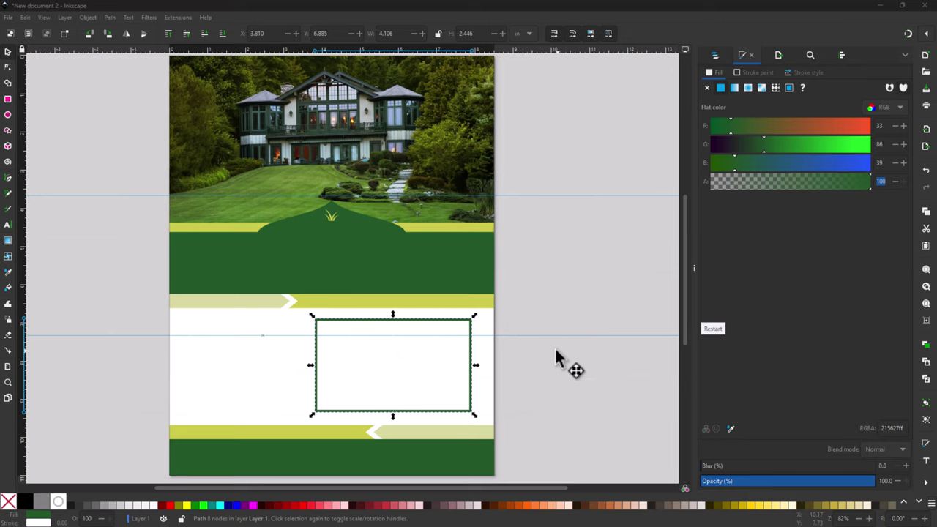
click(570, 257)
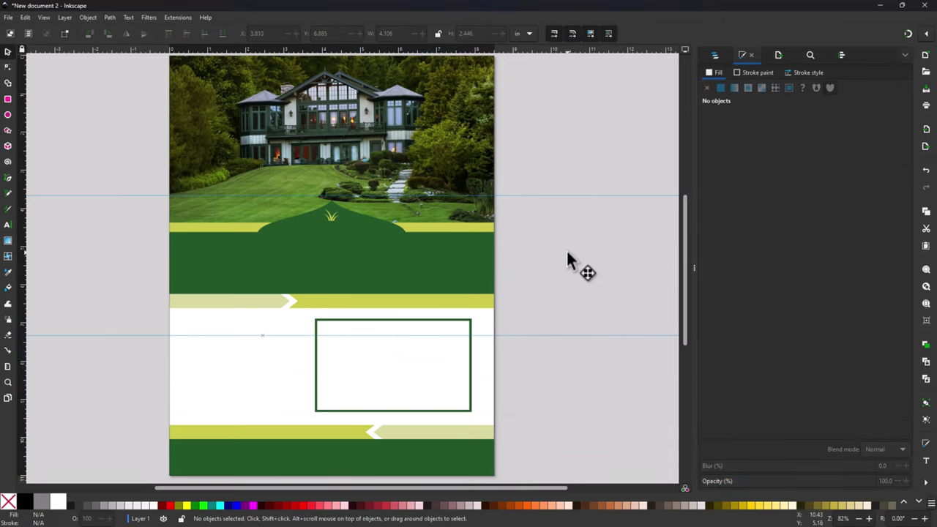
key(ctrl+super+Right)
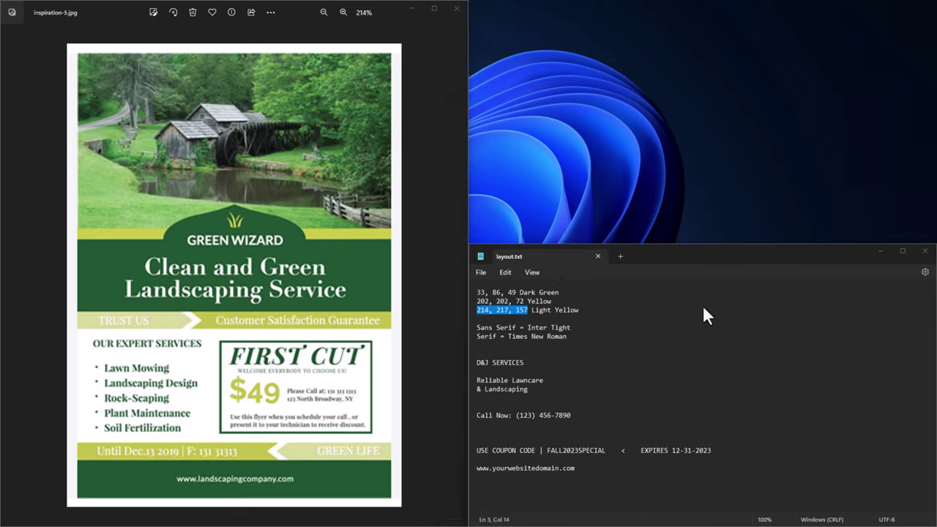
Step: Select the whole D&J SERVICES line in the layout.txt notes
double_click(492, 362)
drag(491, 363, 474, 363)
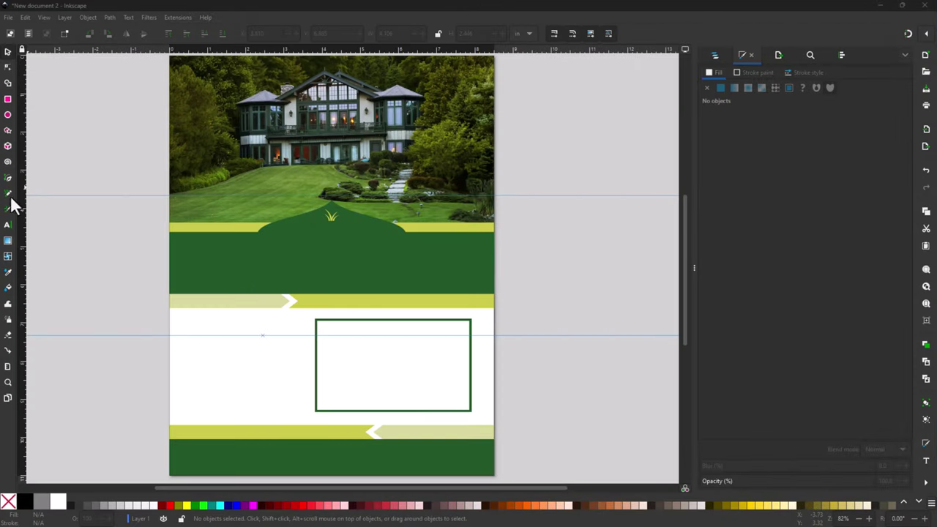
Step: Paste the D&J SERVICES heading as text and move it onto the dark green band
click(7, 226)
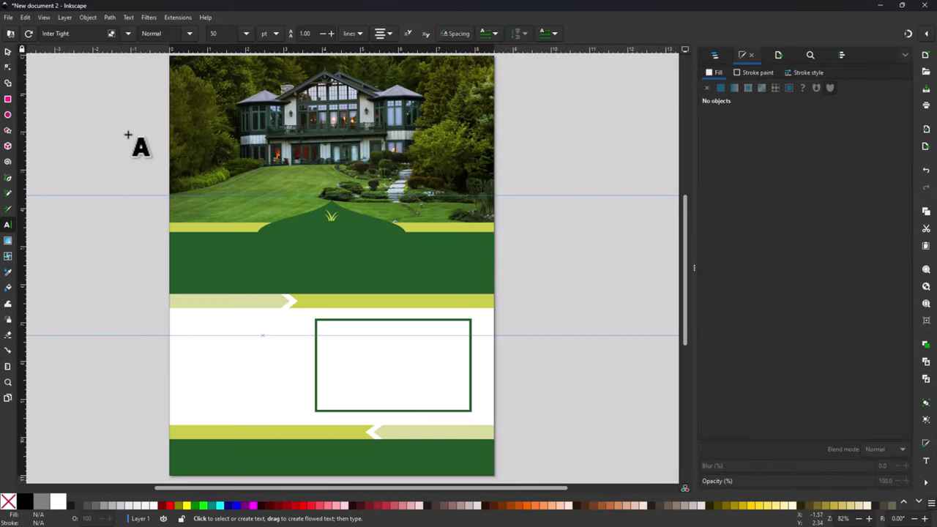
click(282, 233)
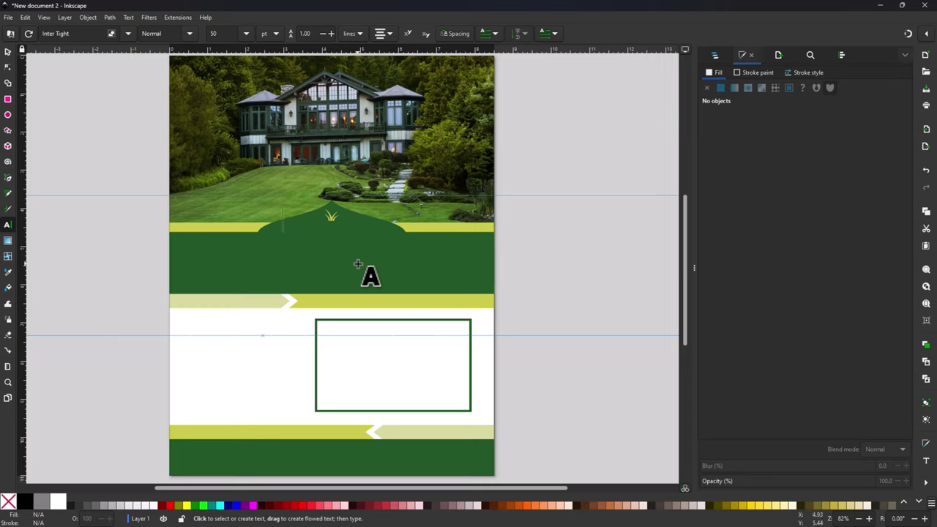
key(ctrl+v)
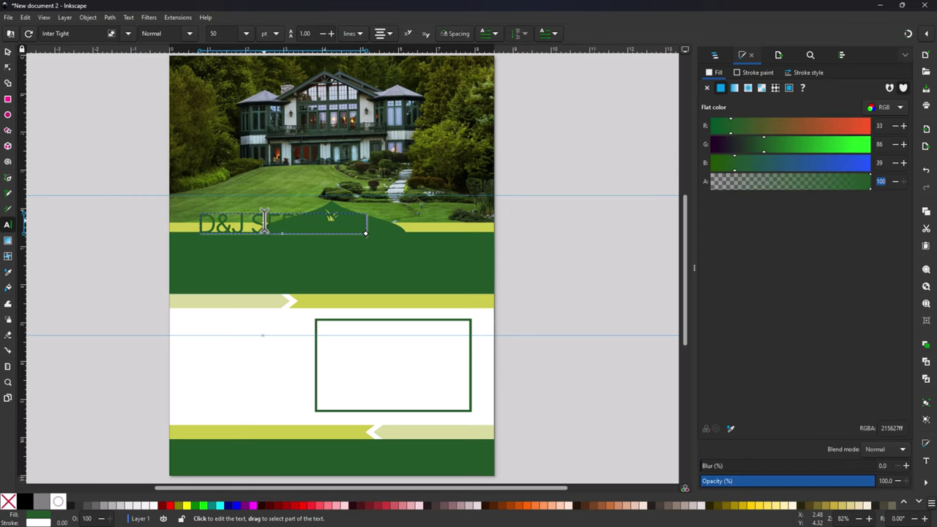
click(7, 52)
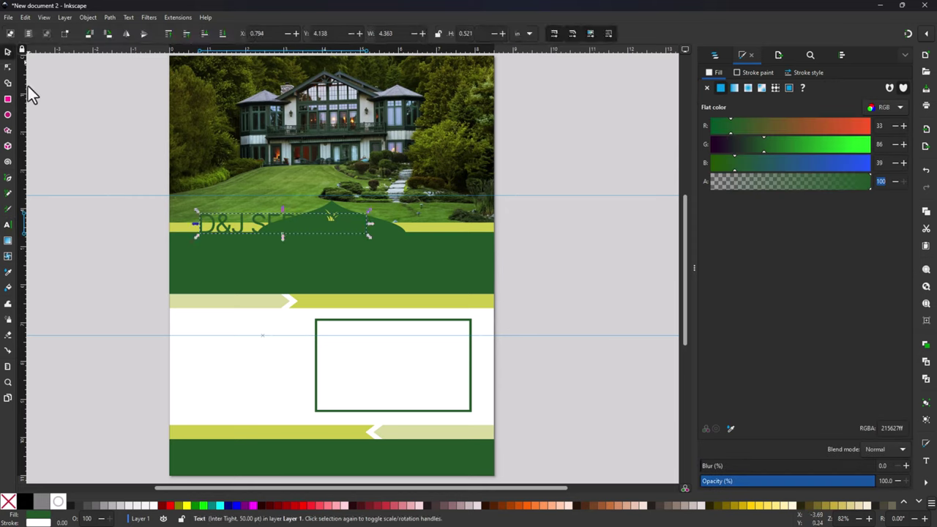
drag(199, 220, 278, 251)
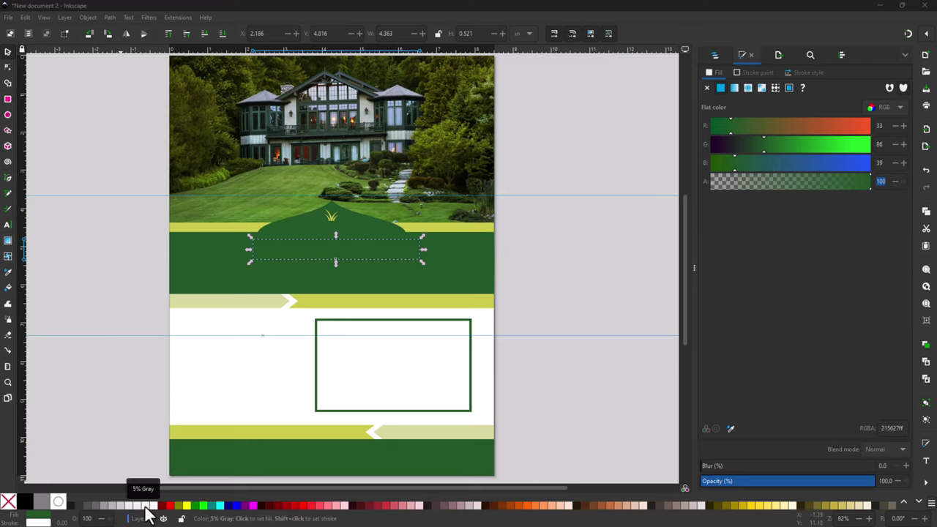
Step: Set the heading's fill to pure white
click(347, 506)
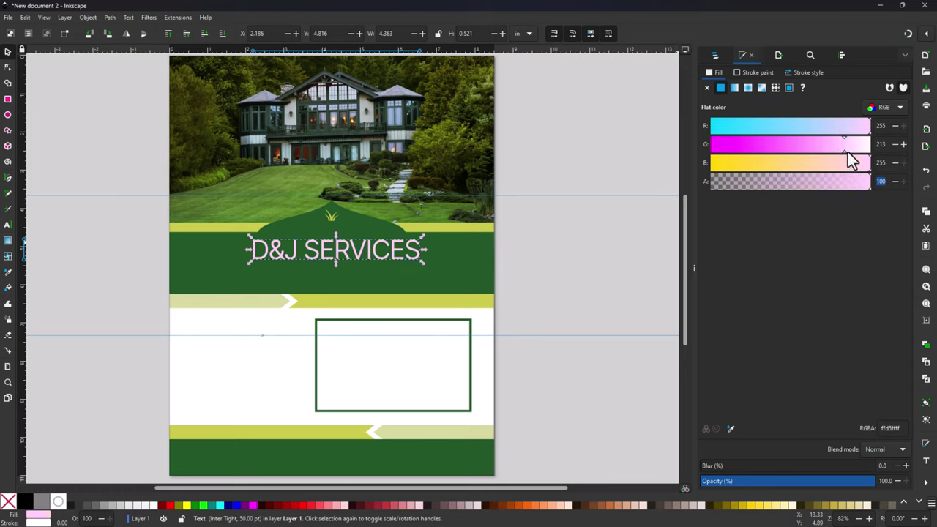
drag(847, 151, 879, 149)
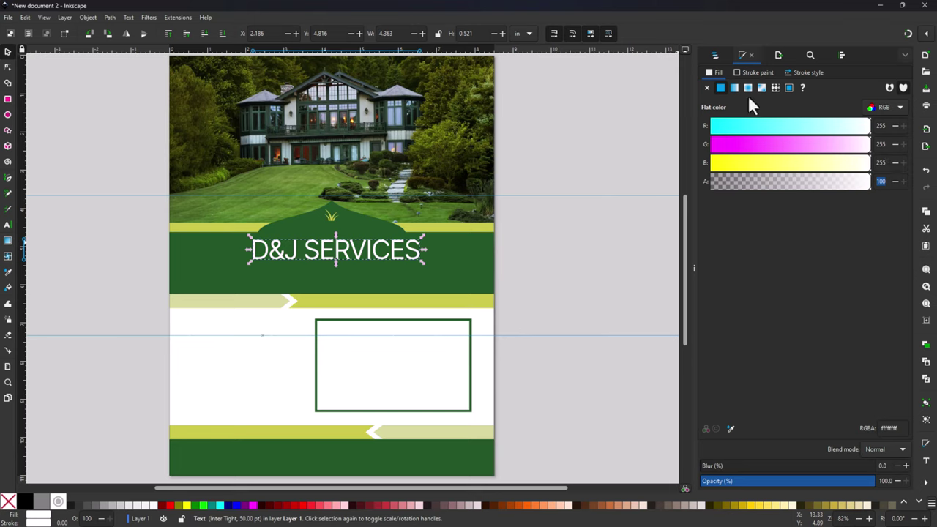
click(343, 256)
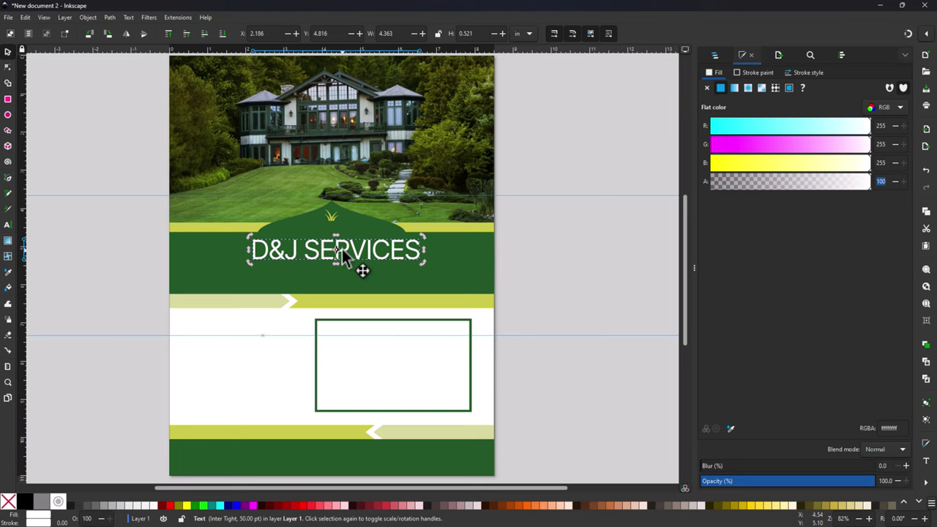
click(366, 266)
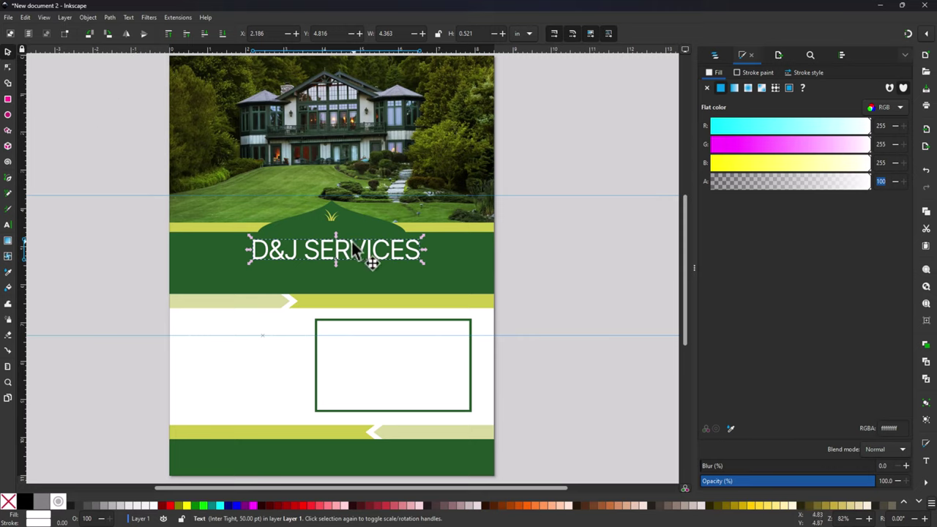
click(6, 226)
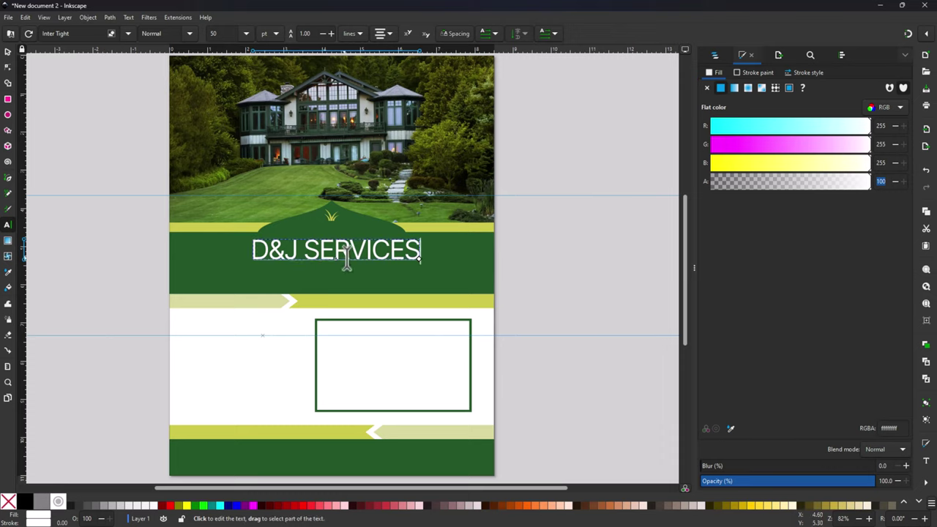
click(7, 51)
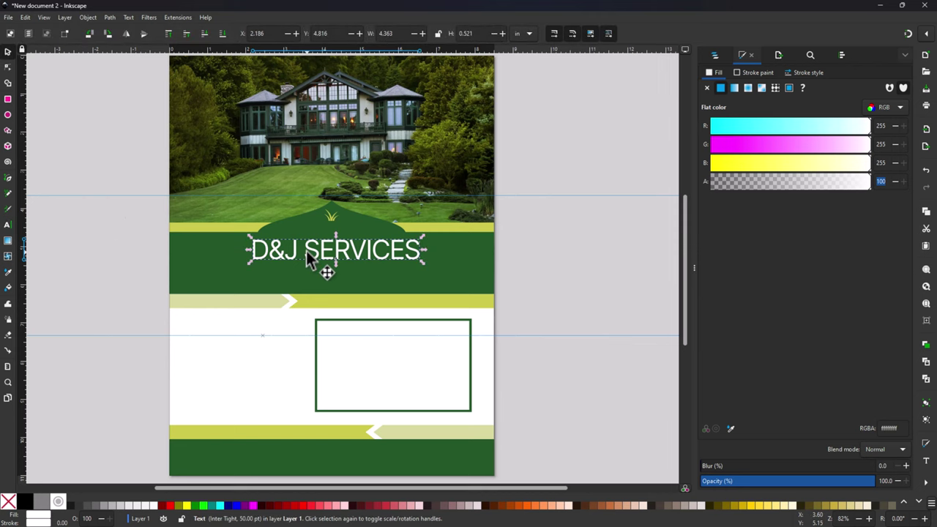
key(ctrl+super+Right)
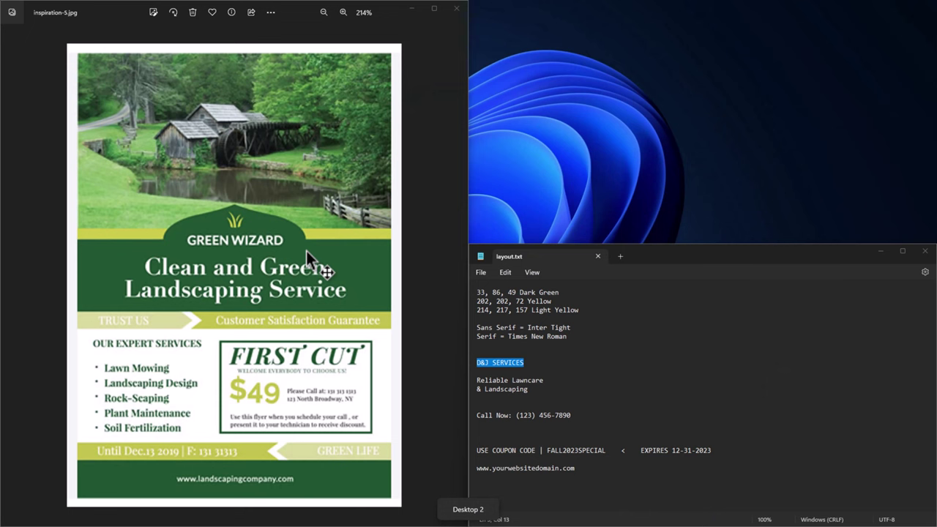
drag(570, 327, 529, 327)
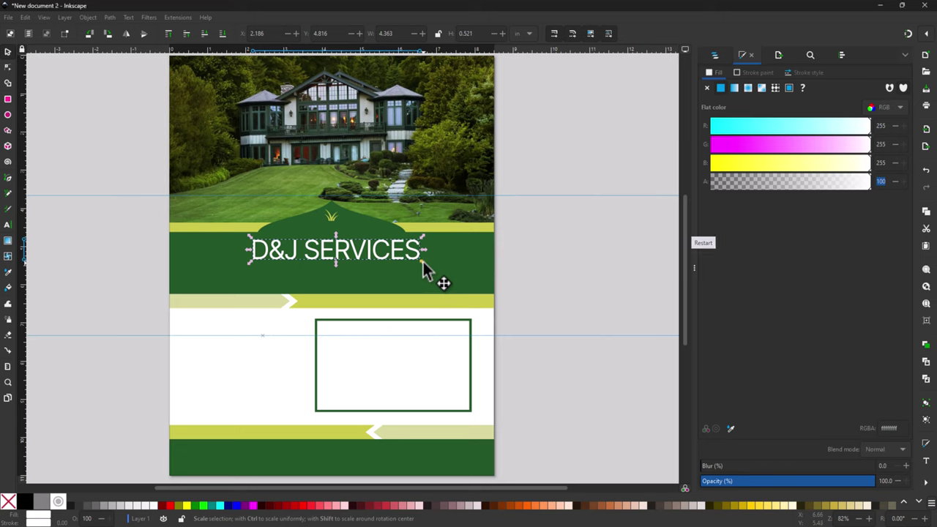
Step: Scale the heading down to about 30 pt and centre it horizontally on the page
drag(417, 267, 350, 245)
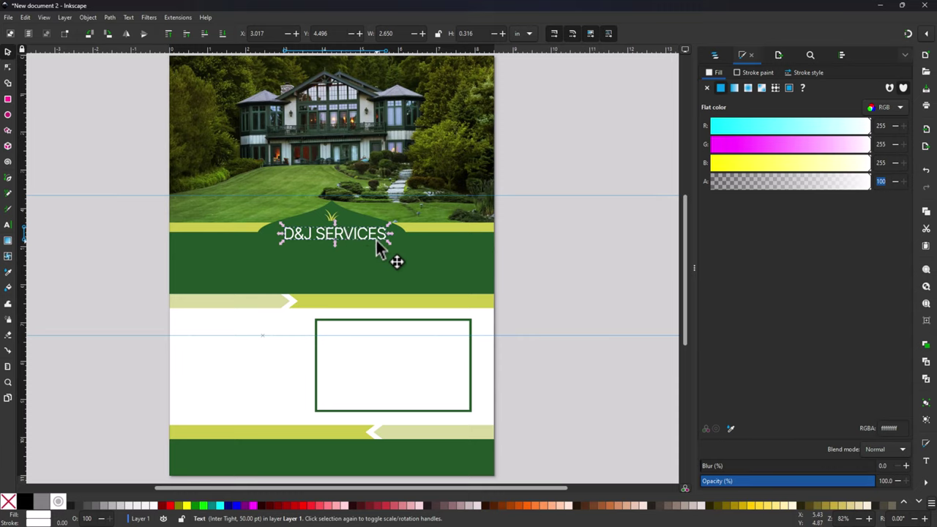
click(841, 55)
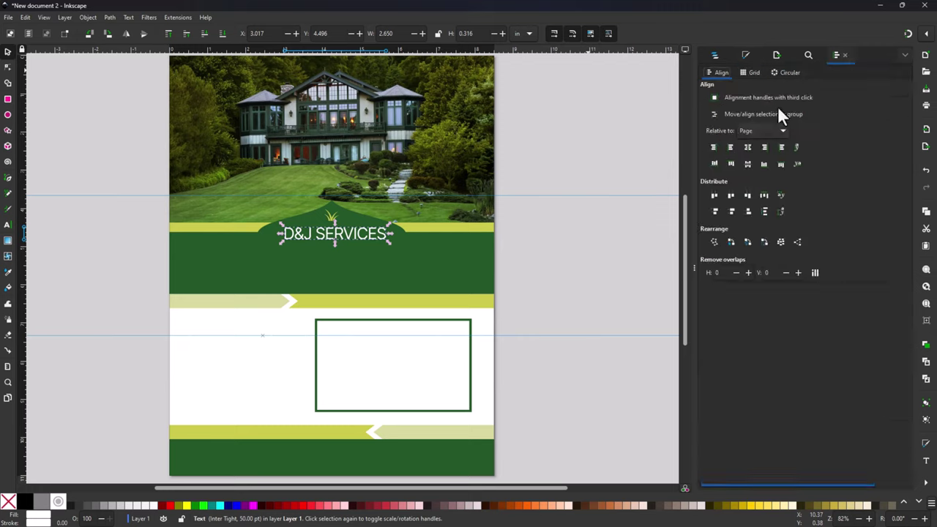
click(747, 147)
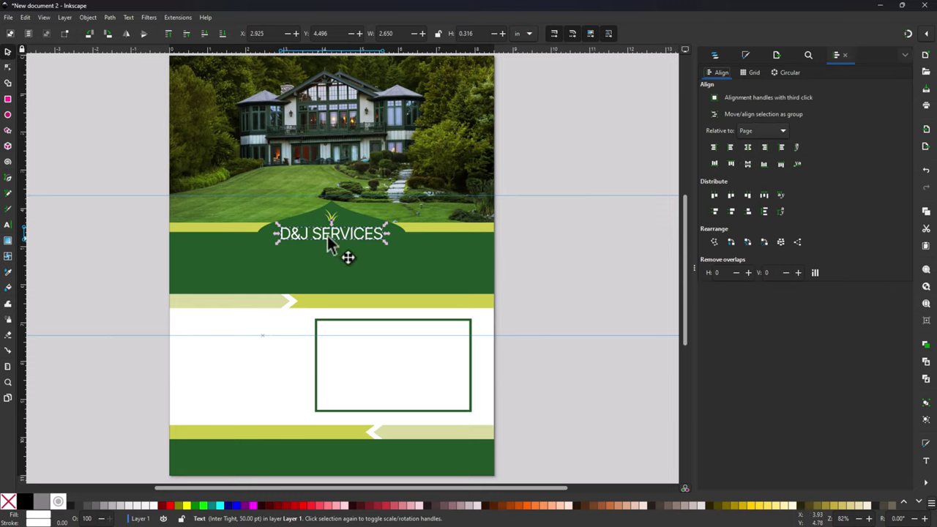
Step: Reselect the heading and nudge it slightly upward inside the arched green tab
click(129, 247)
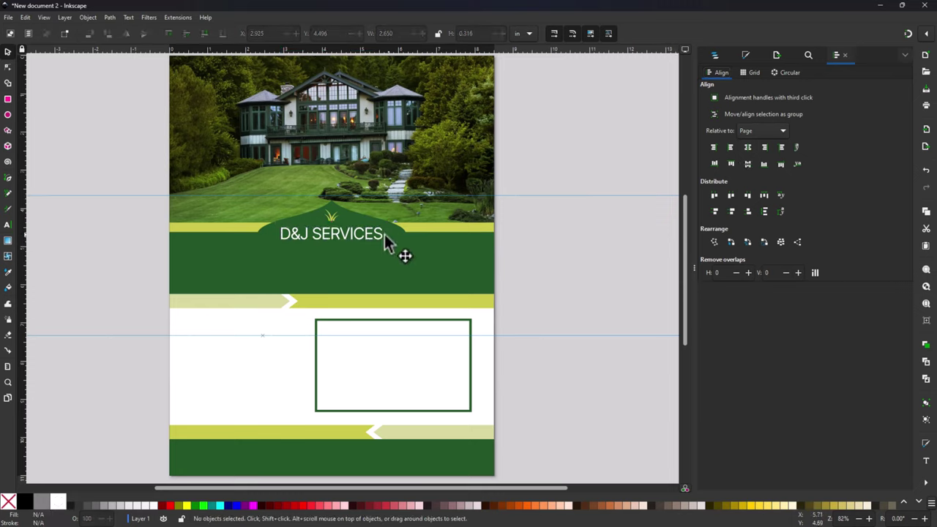
click(330, 217)
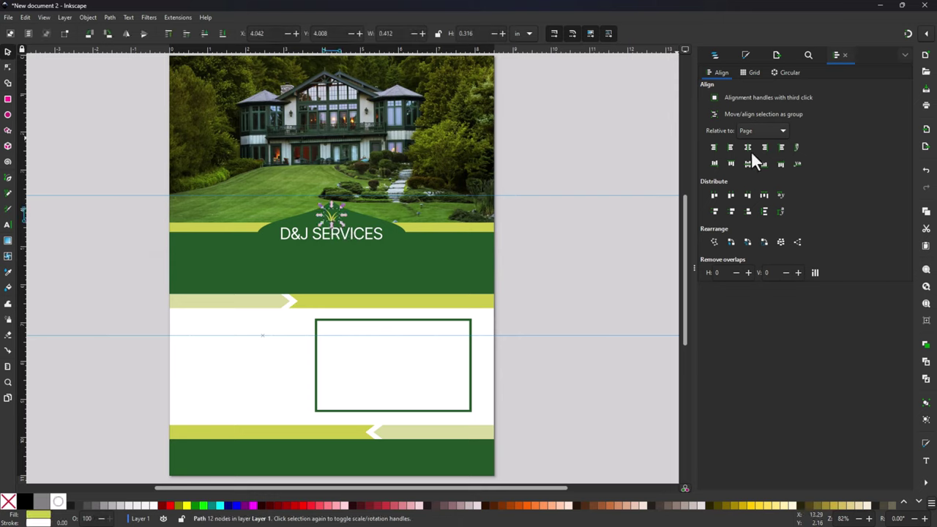
click(638, 148)
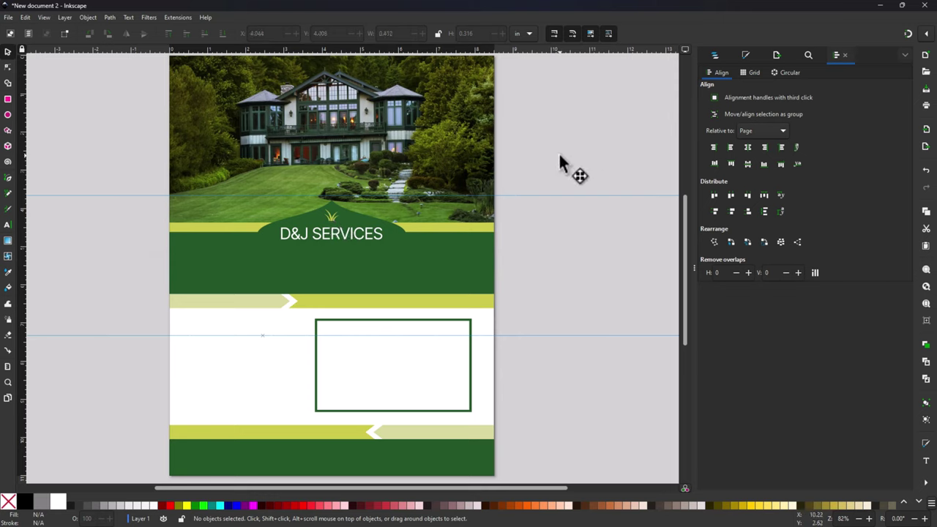
click(336, 236)
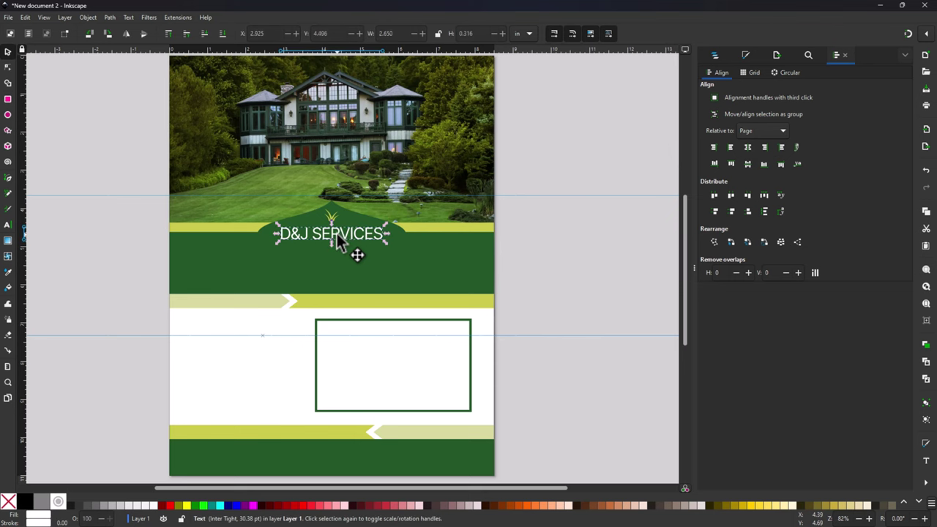
scroll(361, 245, up, 2)
scroll(364, 248, up, 1)
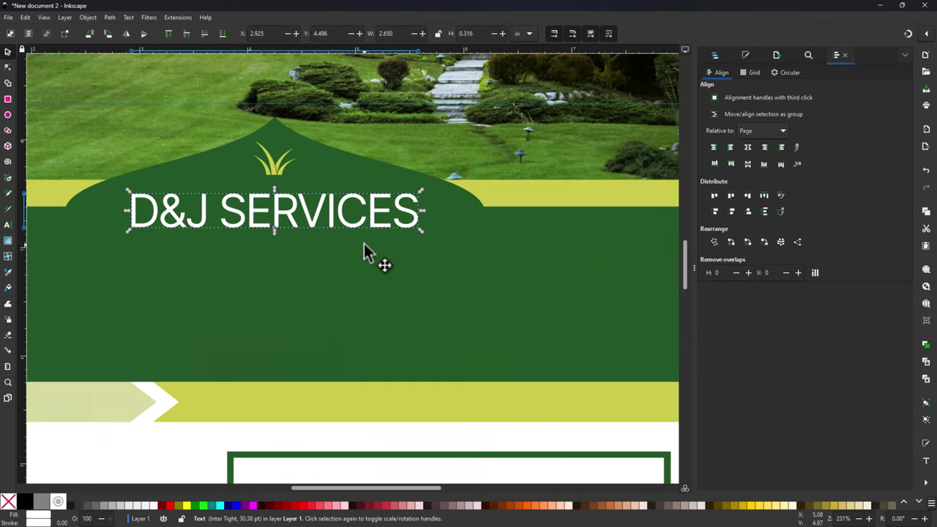
key(Up)
key(Up)
key(Up)
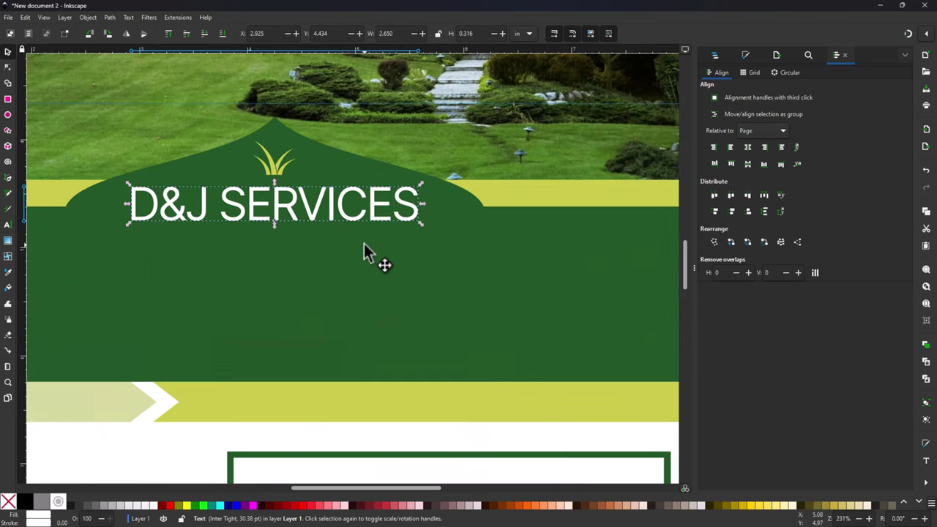
scroll(364, 243, down, 2)
click(49, 204)
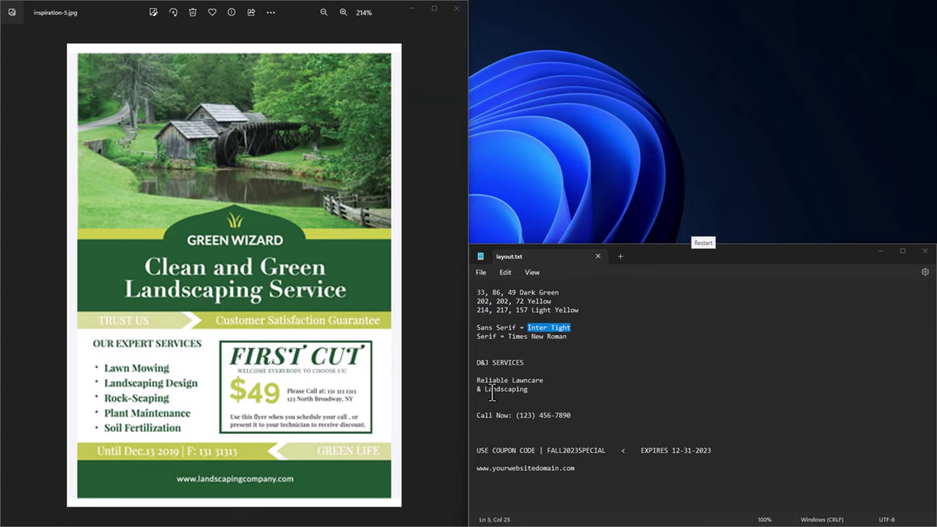
Step: Select the two tagline lines 'Reliable Lawncare & Landscaping' in layout.txt
drag(476, 381, 528, 389)
key(ctrl+c)
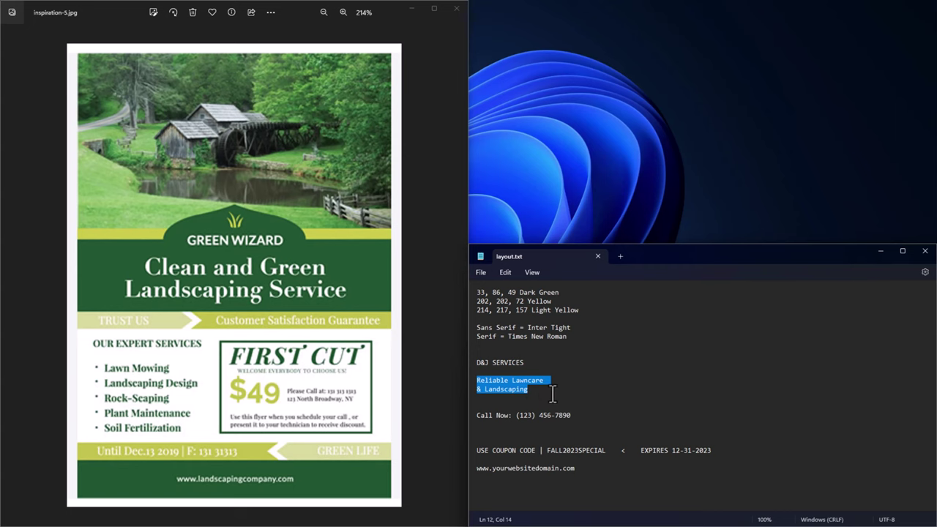
Step: Paste the tagline under D&J SERVICES and shrink it to about 4.631 × 1.184 in
key(alt+Tab)
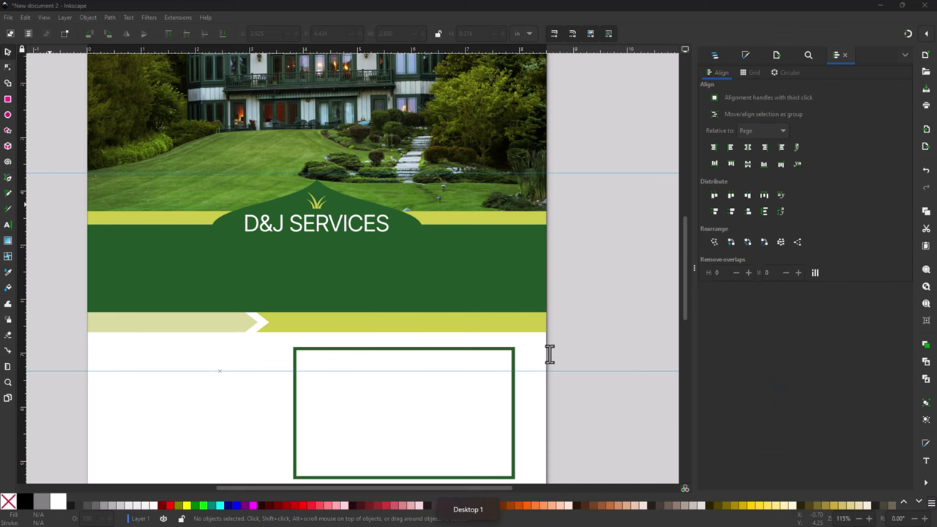
click(7, 224)
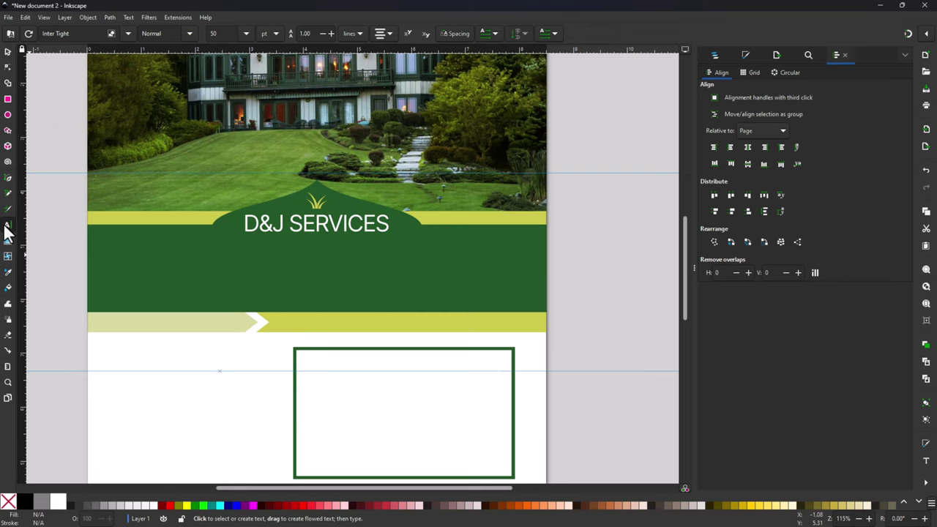
click(182, 258)
key(ctrl+v)
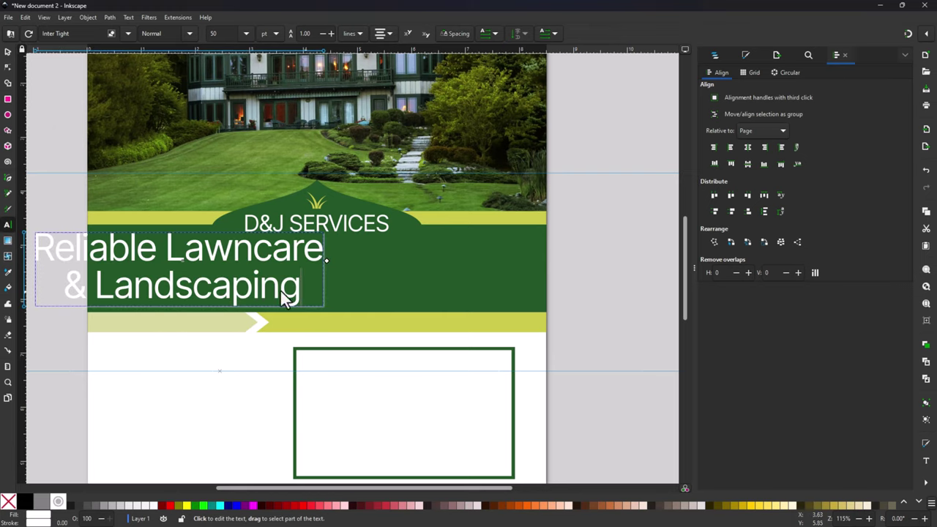
key(F1)
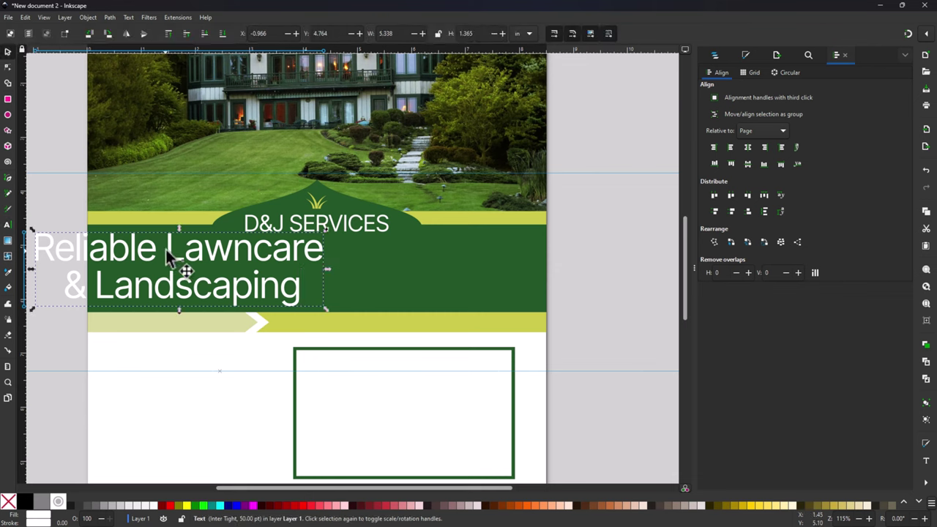
drag(185, 257, 316, 254)
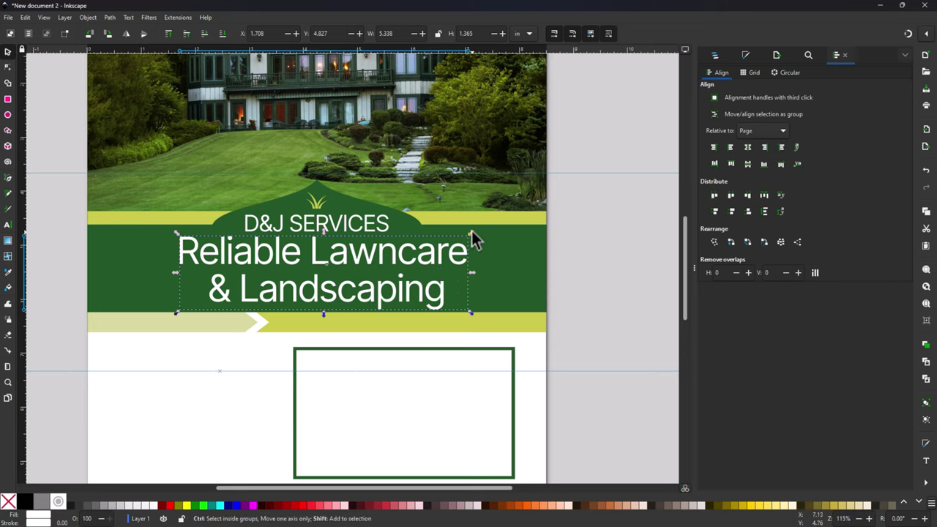
drag(472, 231, 466, 237)
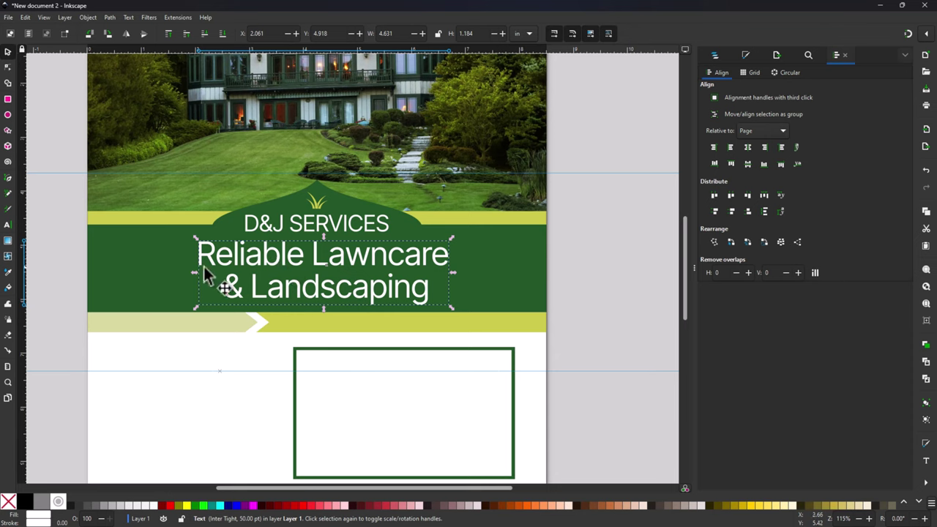
click(8, 226)
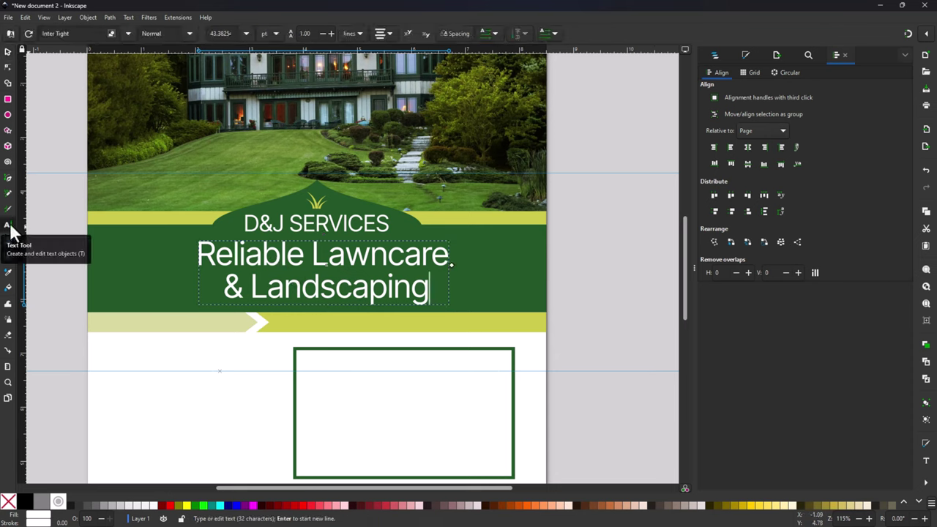
Step: Change the tagline's font from Inter Tight to Times New Roman
click(128, 33)
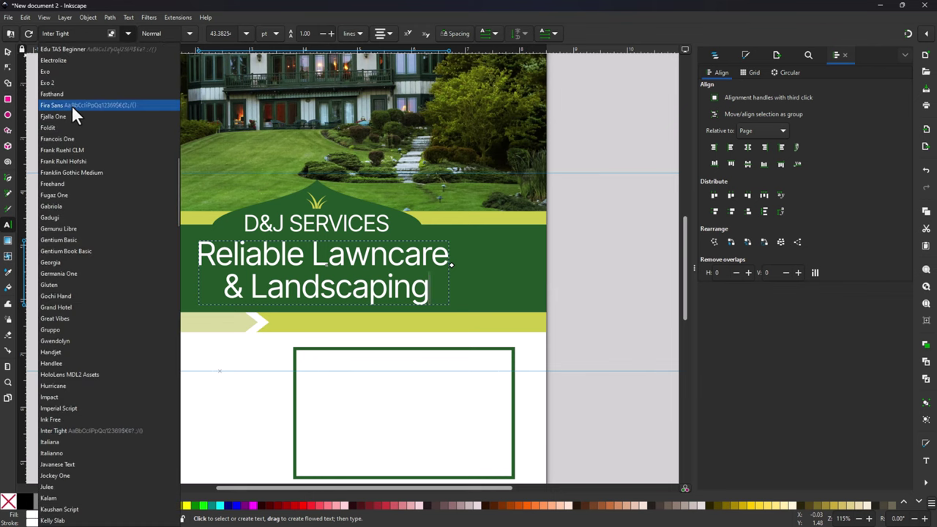
scroll(69, 183, down, 5)
scroll(74, 214, down, 10)
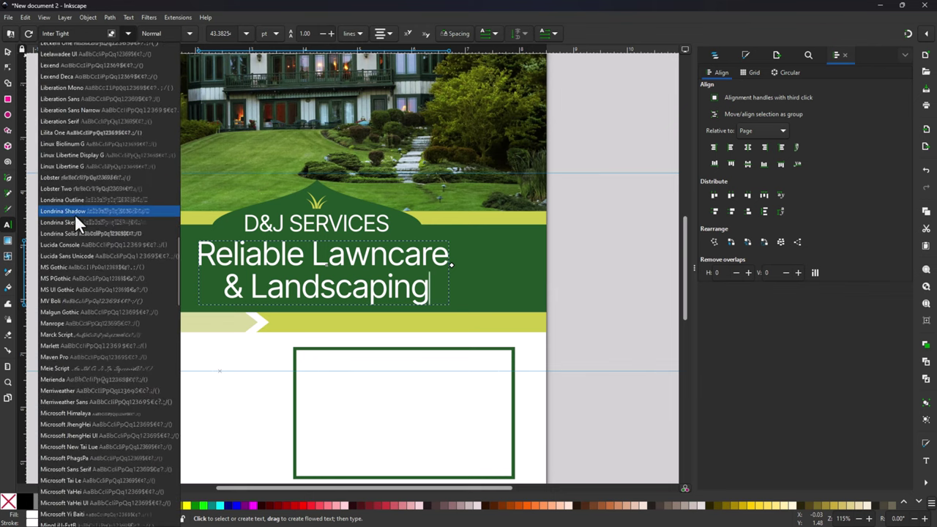
scroll(75, 214, up, 7)
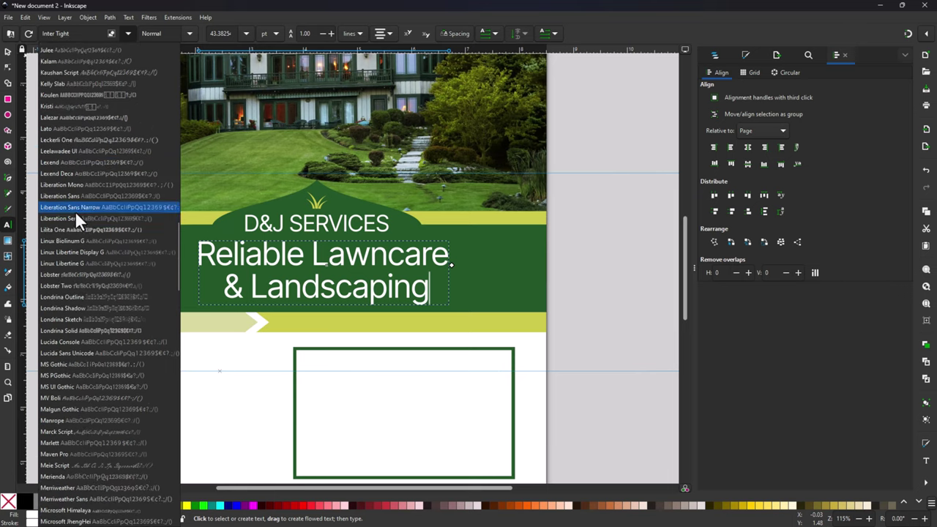
click(73, 30)
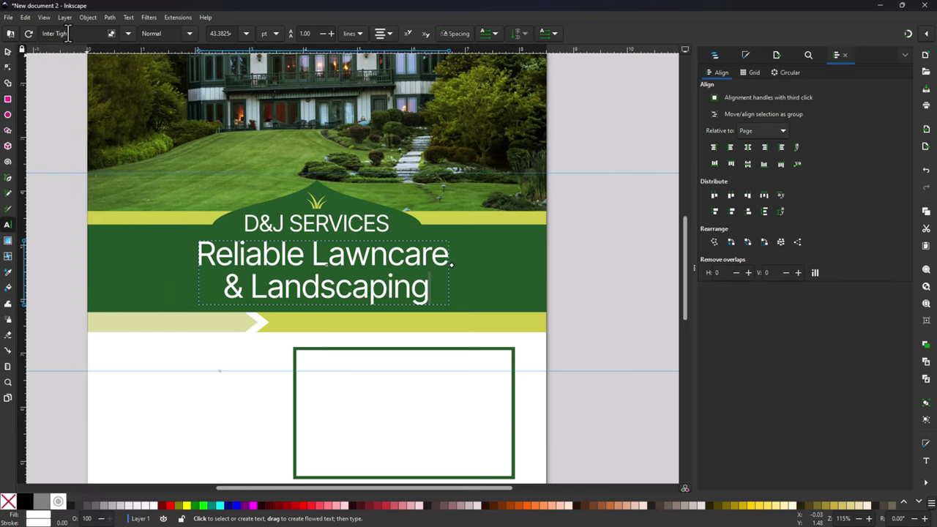
triple_click(73, 33)
text(Time)
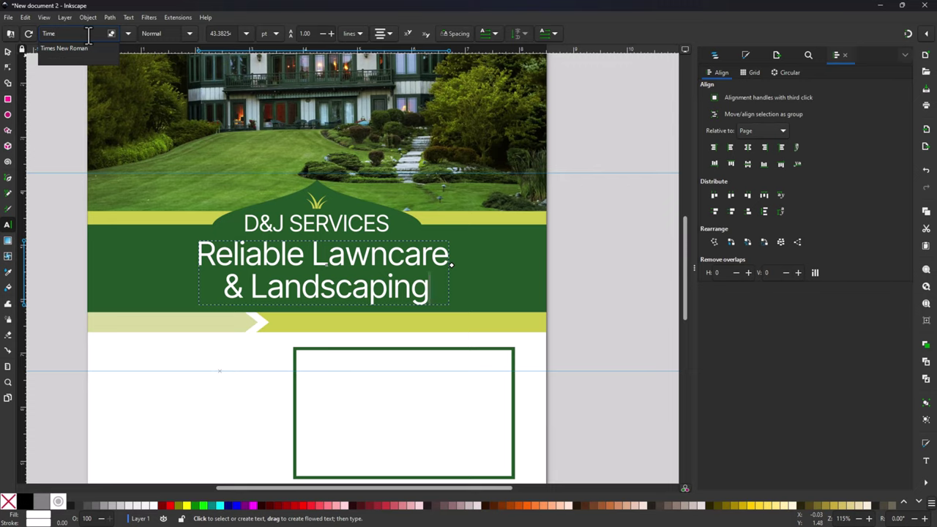
key(Down)
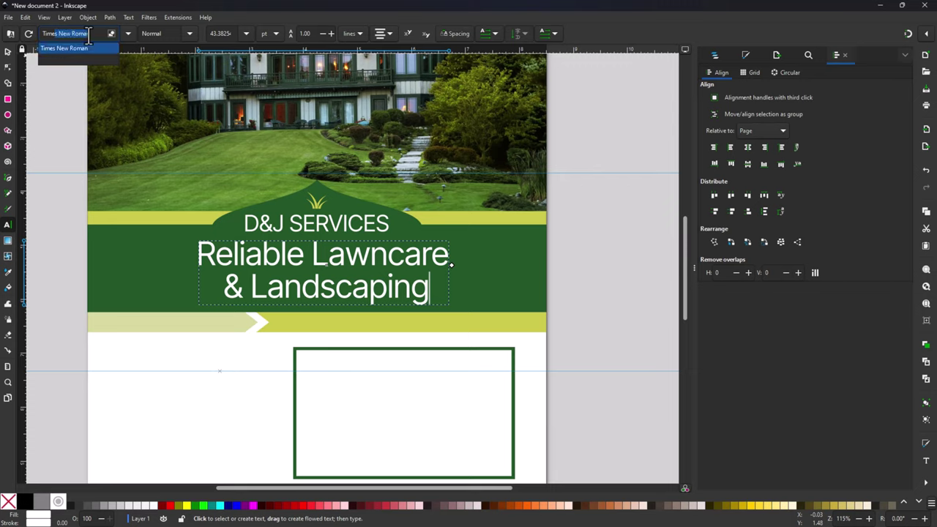
key(Return)
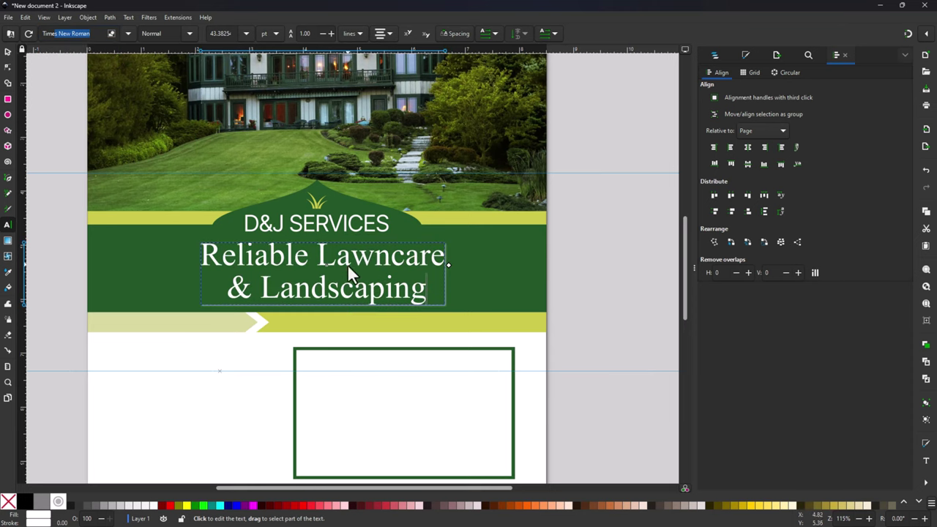
Step: Correct 'Lawncare' to 'Lawn Care' in the tagline
click(7, 51)
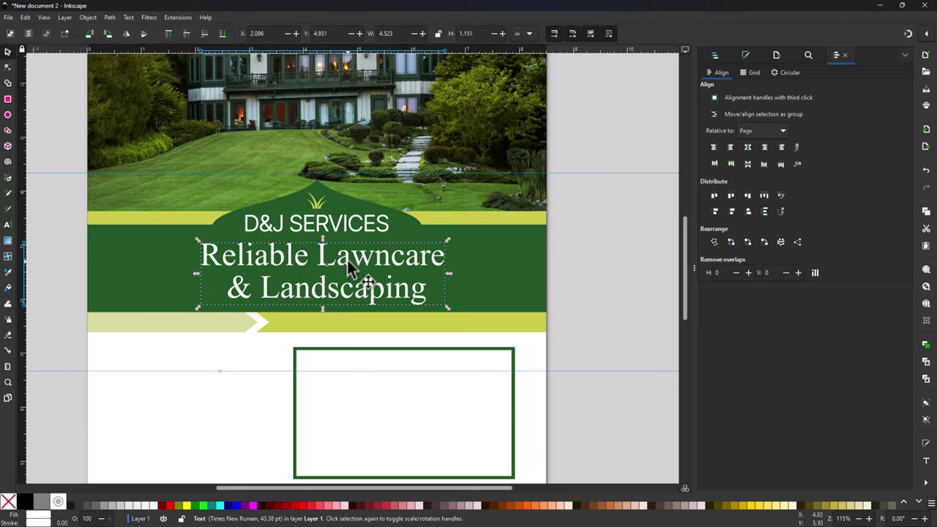
double_click(396, 272)
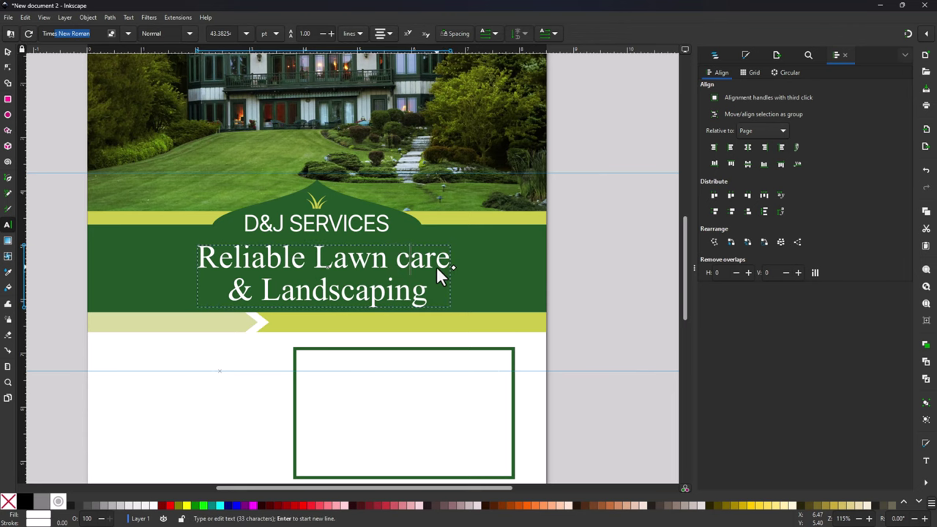
key(Delete)
text(C)
key(F1)
key(ctrl+shift+l)
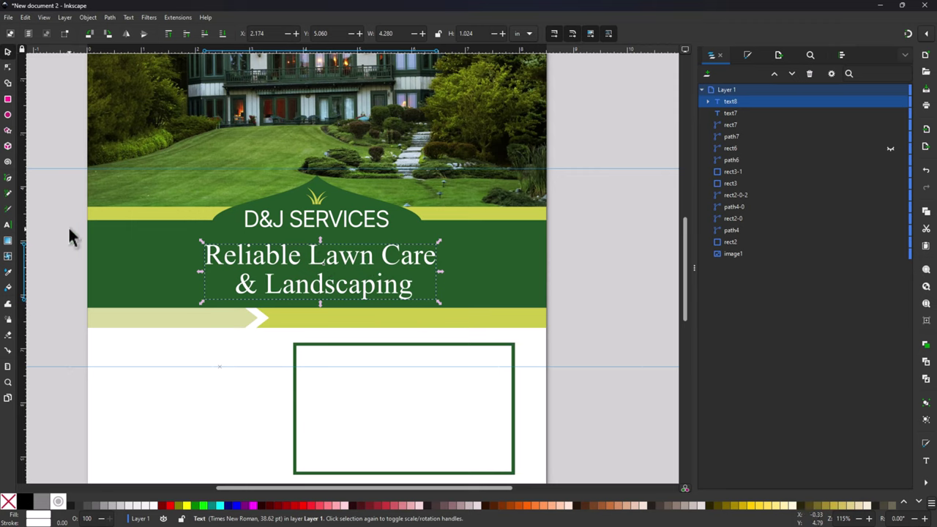
Step: Set the tagline's two lines to centre alignment after trying left and right
click(8, 226)
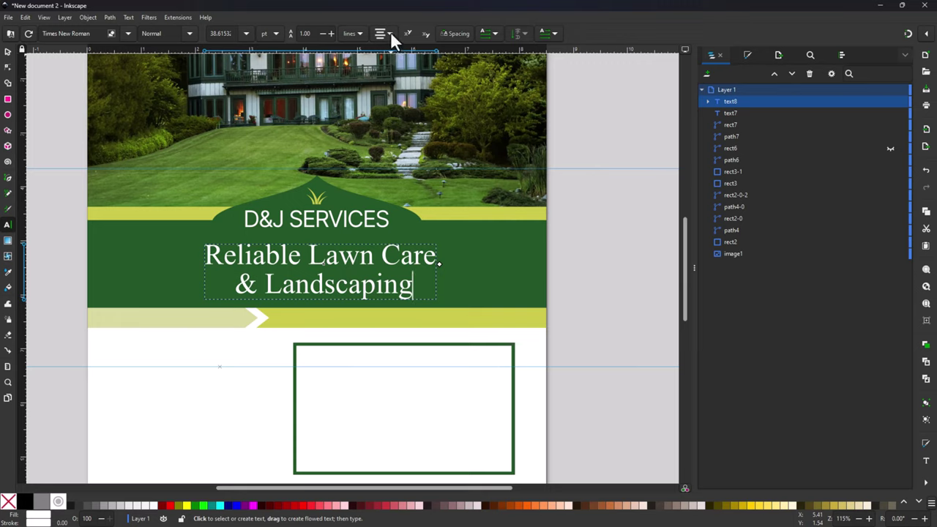
click(390, 34)
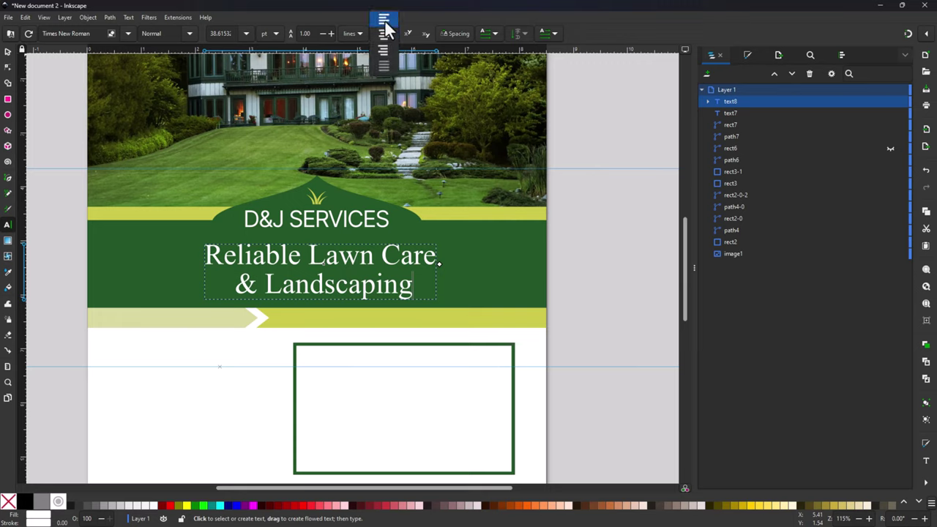
click(388, 21)
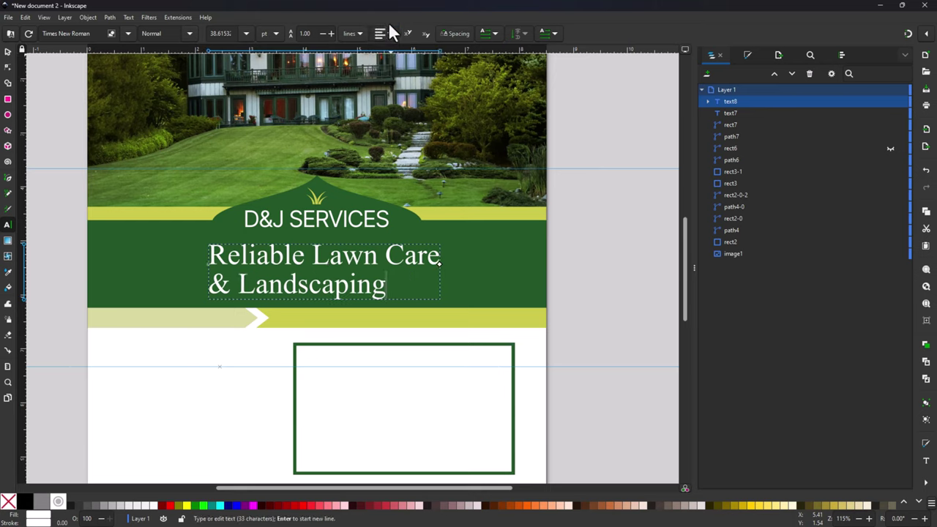
click(388, 32)
click(383, 67)
click(389, 28)
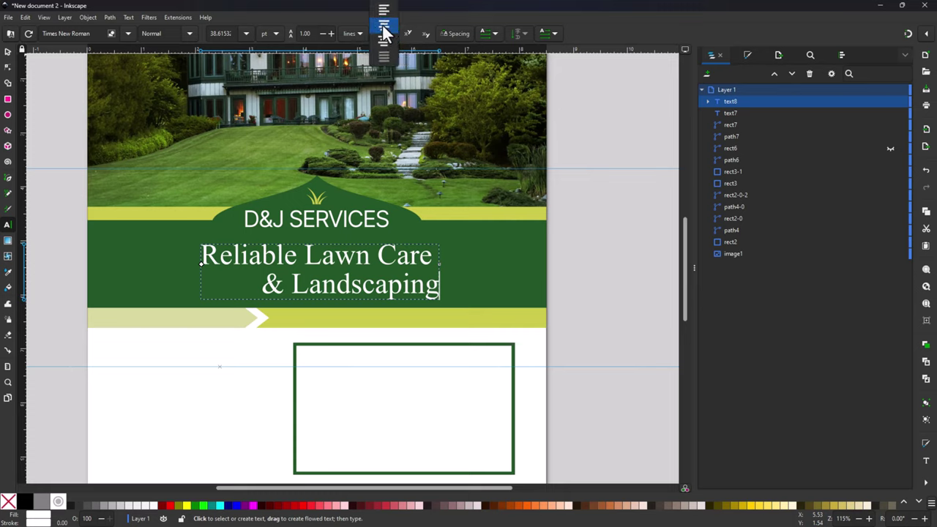
click(382, 27)
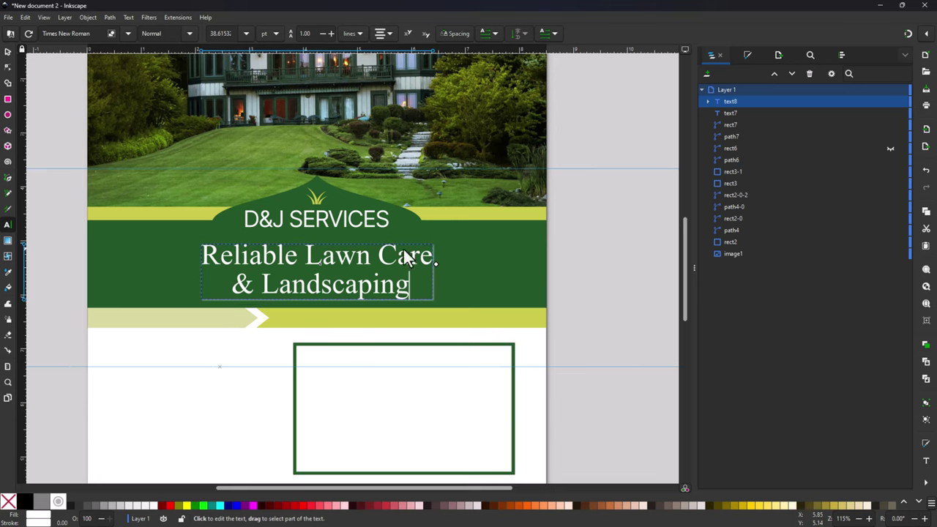
Step: Centre the tagline horizontally relative to the page, then switch to the reference-files desktop
click(7, 52)
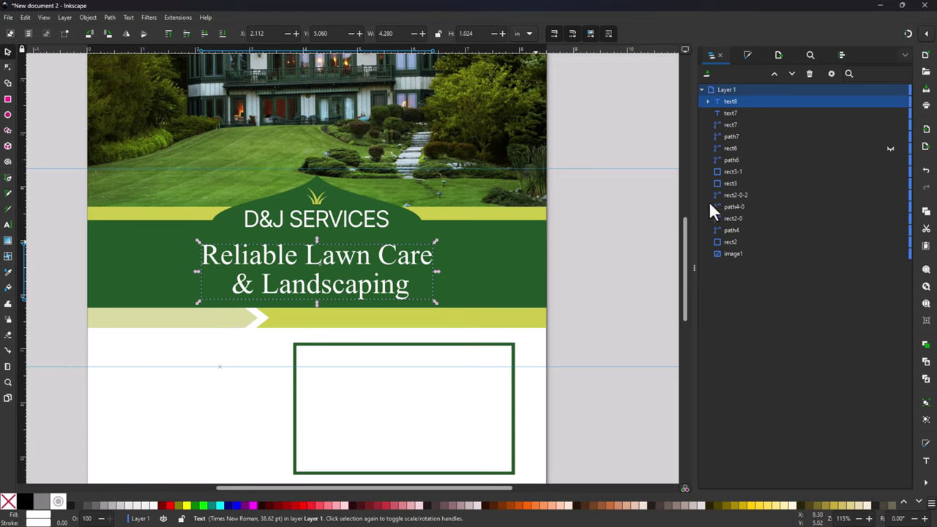
click(839, 55)
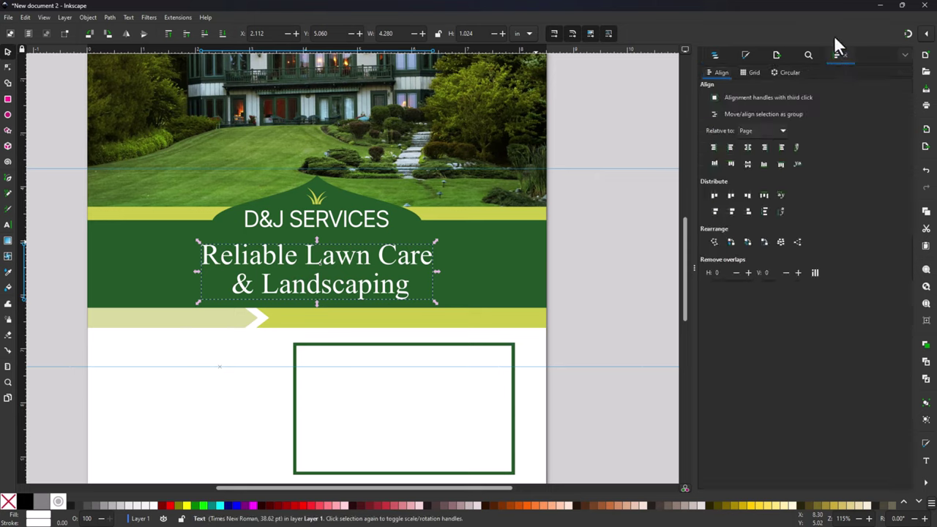
click(747, 147)
key(ctrl+shift+f)
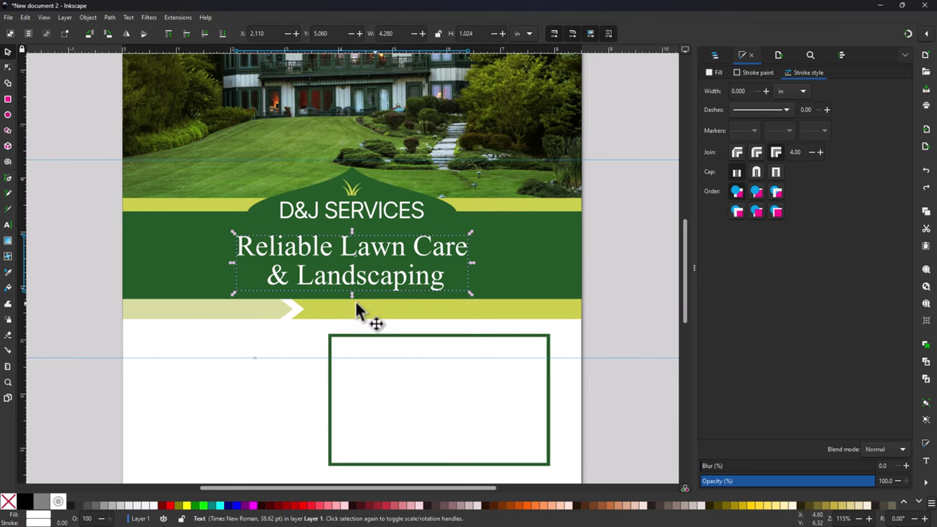
key(ctrl+super+Right)
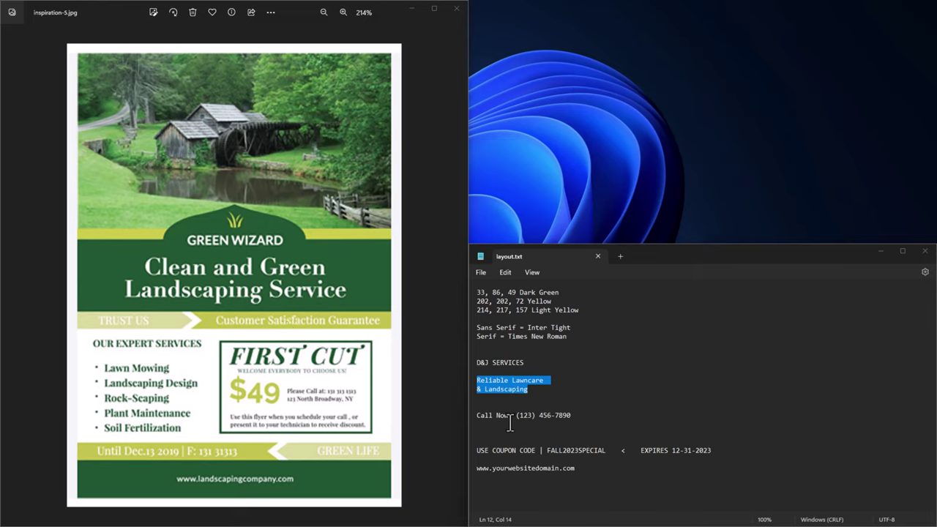
Step: Select the phone number after 'Call Now' in layout.txt
drag(515, 415, 575, 415)
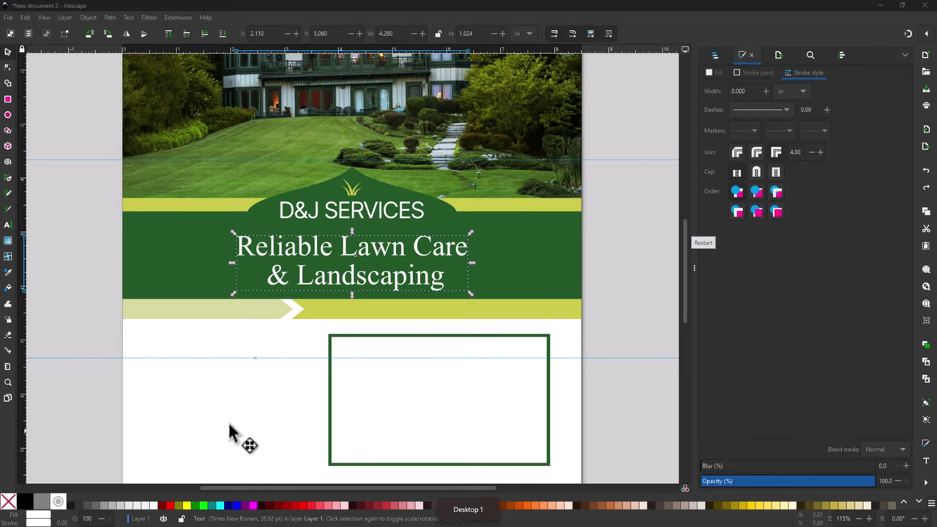
Step: Add the text 'CALL NOW' on the light-green strip
click(7, 224)
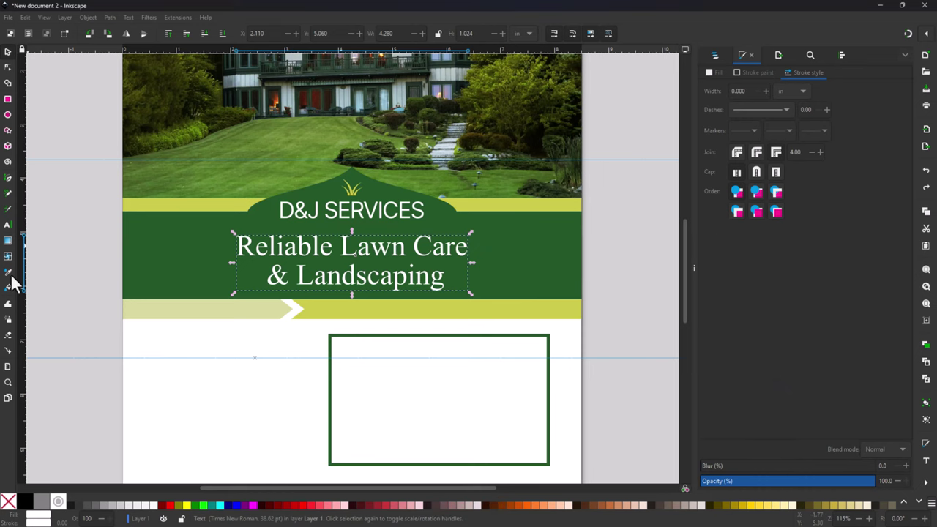
click(148, 321)
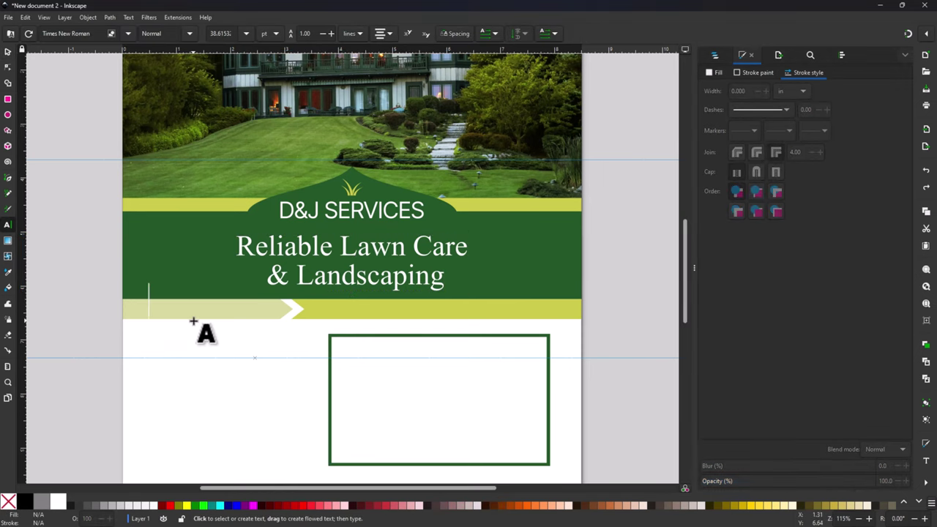
text(C)
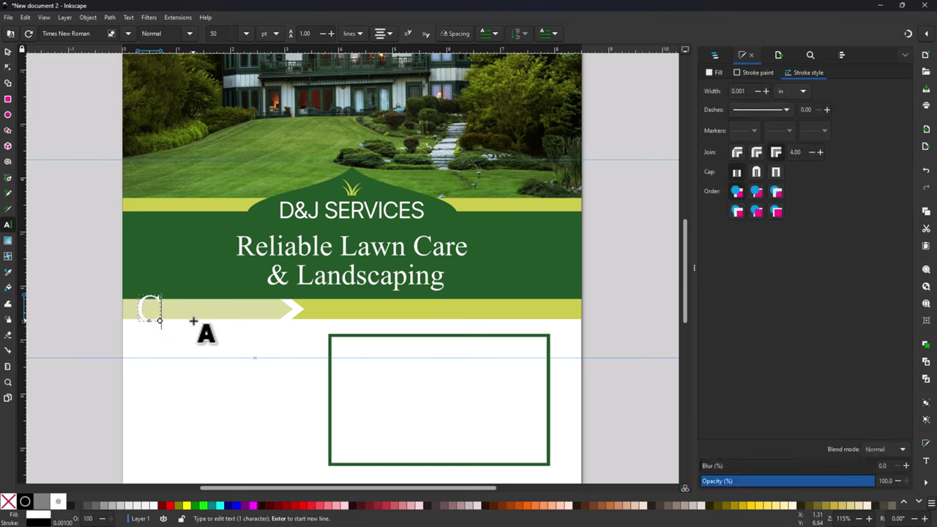
text(ALL NOW)
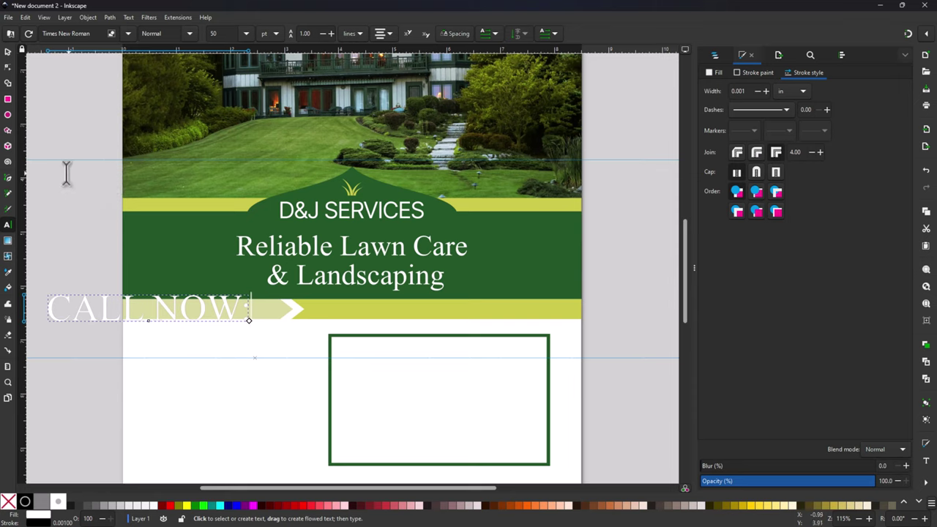
Step: Move CALL NOW onto the pale bar and scale it to about half size (25.63 pt)
click(8, 53)
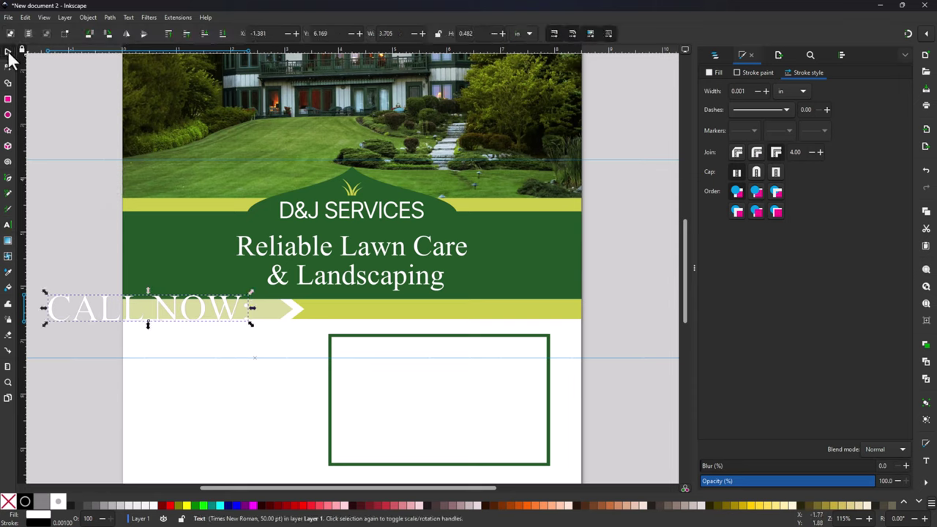
drag(102, 308, 158, 309)
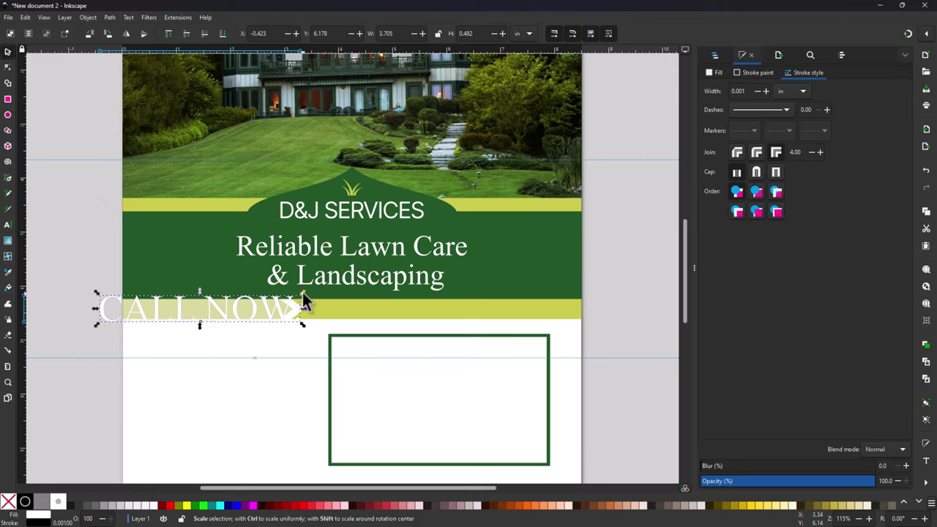
drag(302, 292, 291, 295)
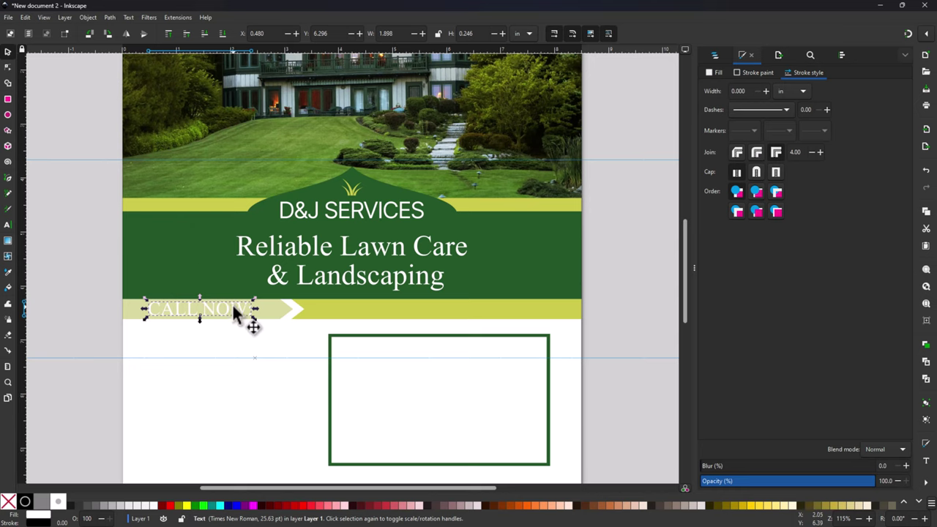
scroll(234, 306, up, 1)
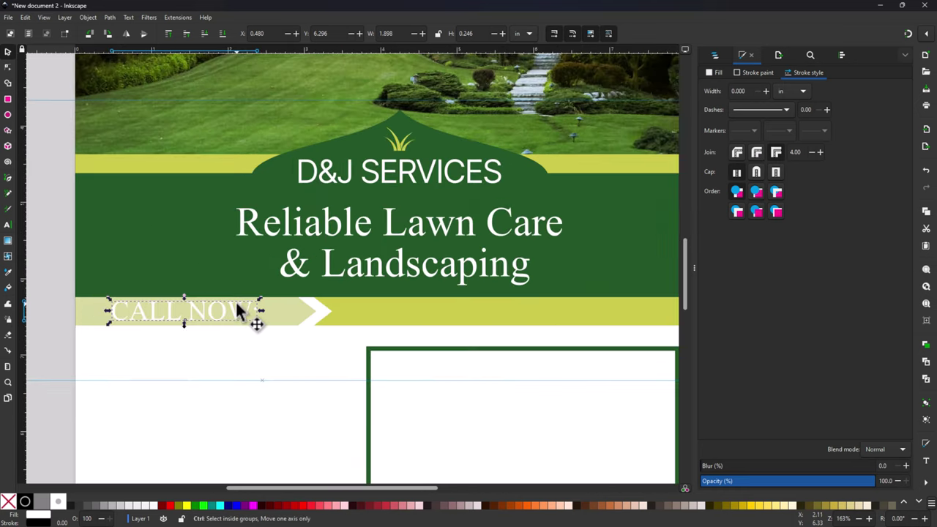
scroll(236, 311, up, 2)
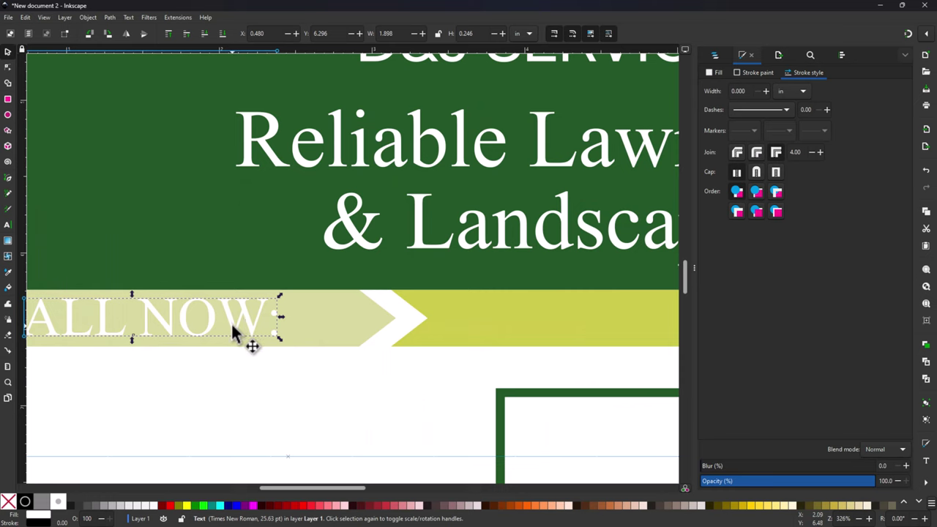
click(231, 326)
ctrl+scroll(280, 311, down, 2)
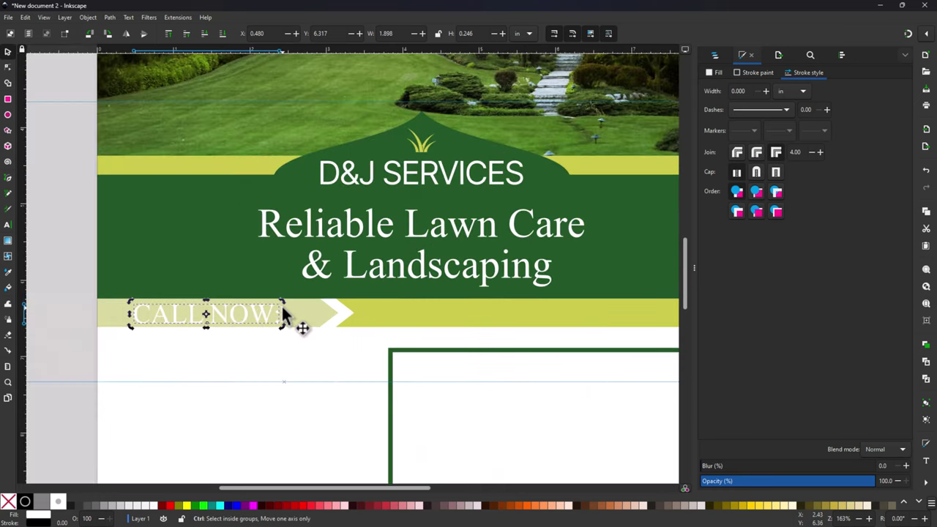
ctrl+scroll(287, 316, down, 1)
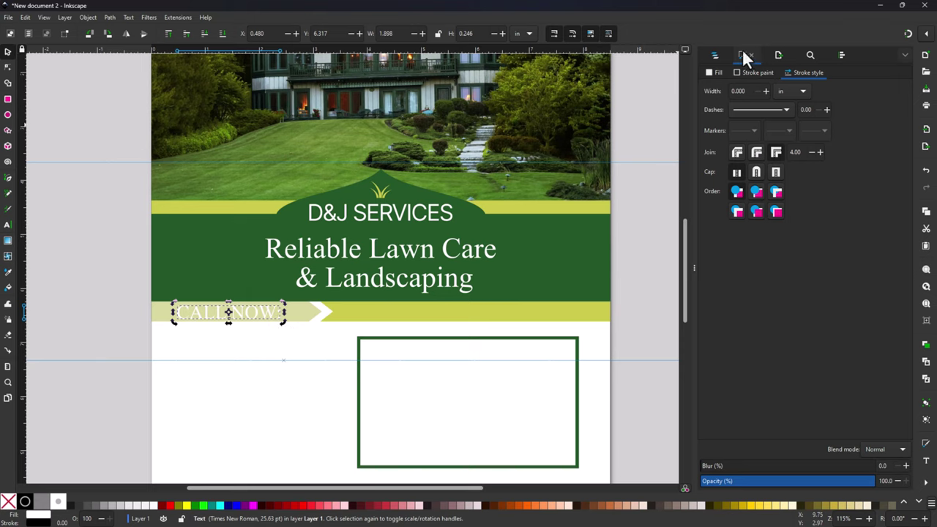
Step: Try filling the CALL NOW text with the flyer's dark green, sampled by dropper
click(712, 72)
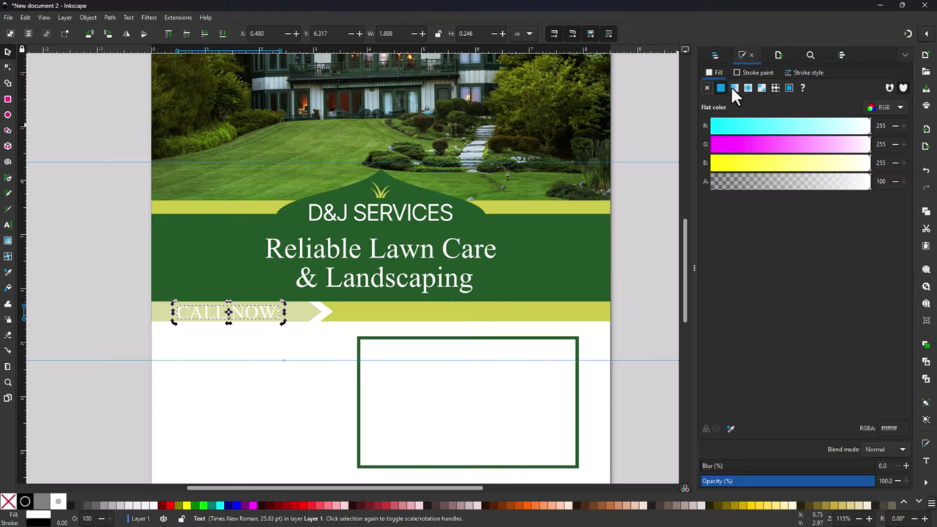
click(730, 428)
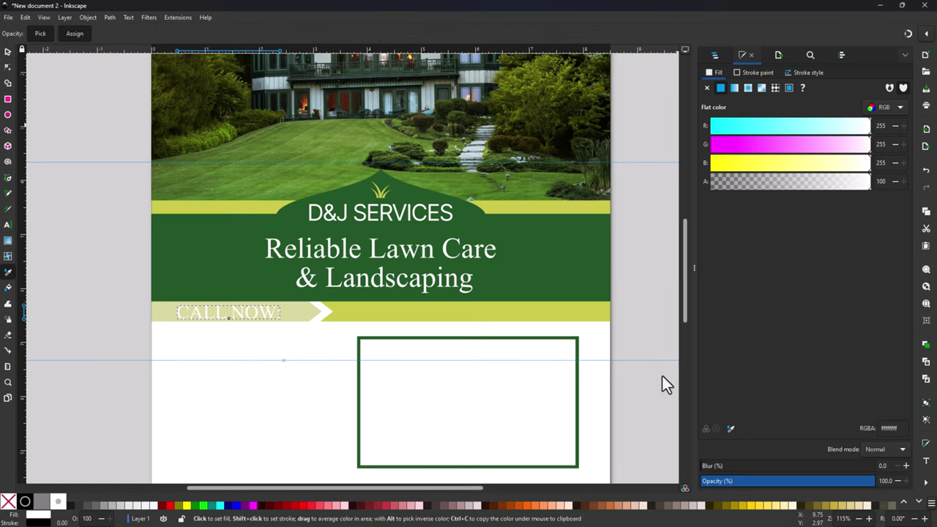
click(211, 273)
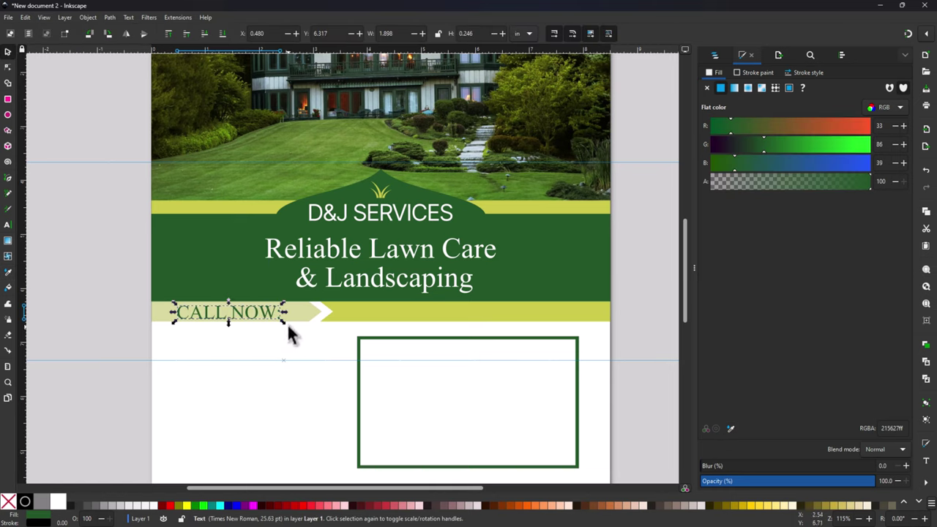
click(121, 263)
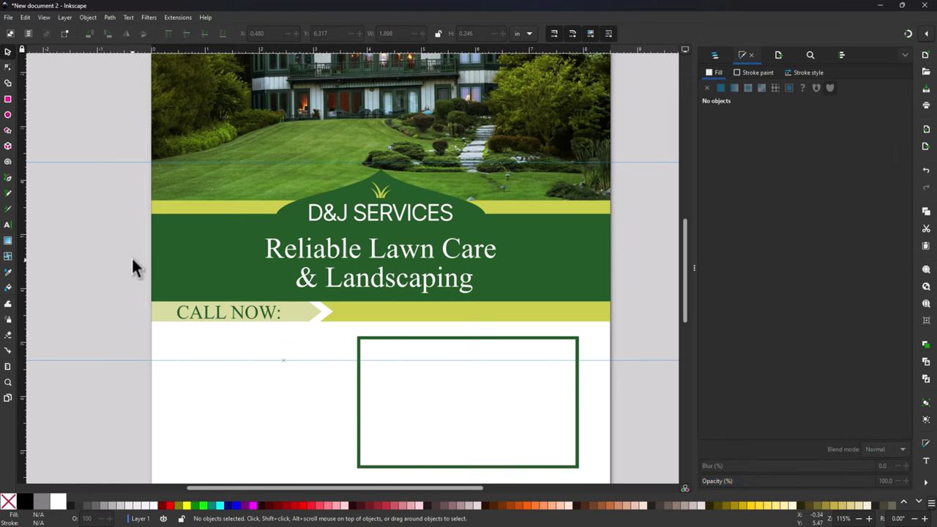
Step: Recolour CALL NOW to the banner yellow, darkened to HSL Lightness 44 (about aeae31)
click(264, 313)
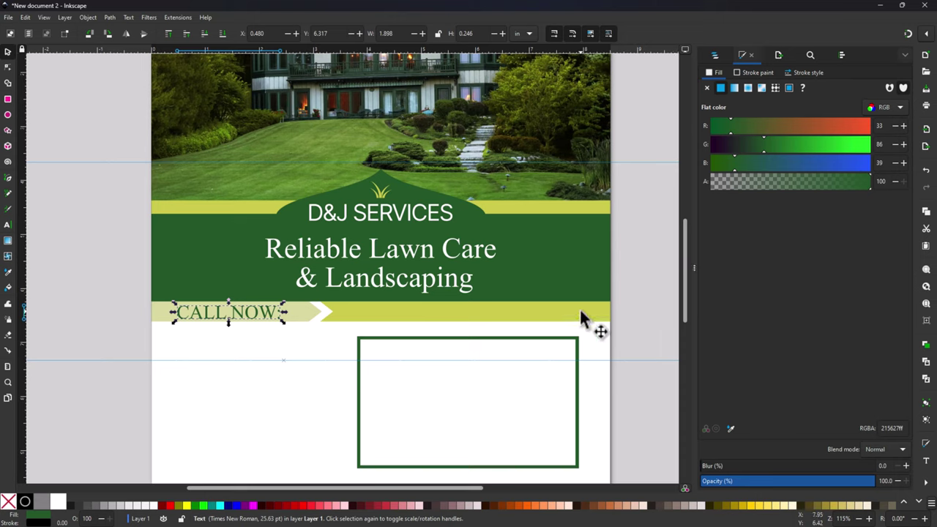
click(730, 428)
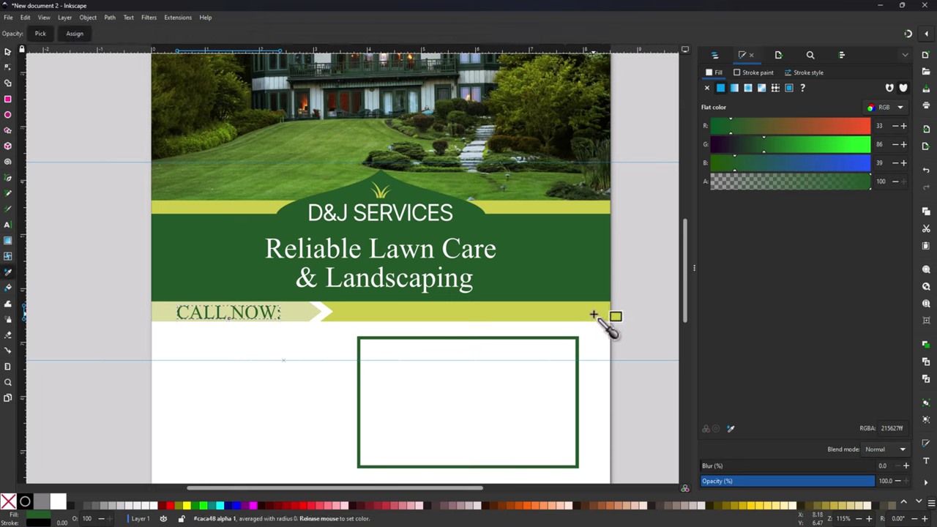
click(590, 314)
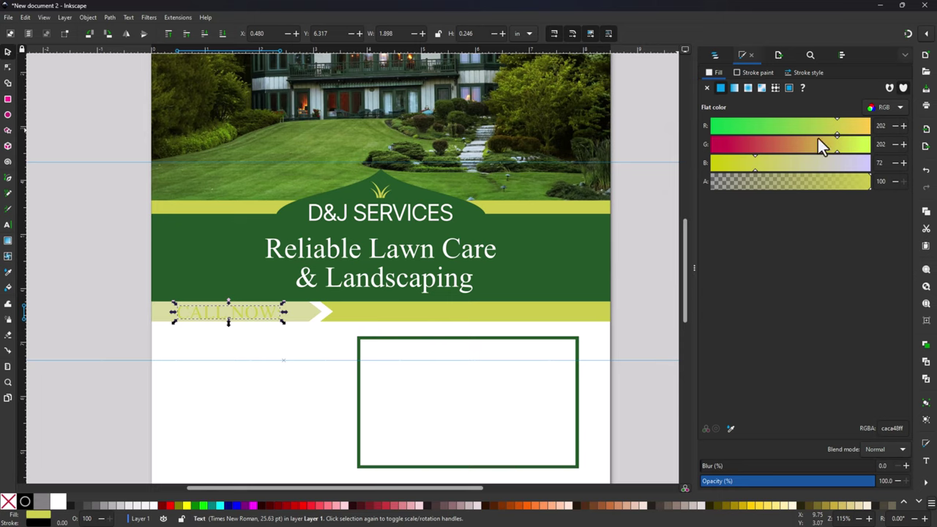
click(901, 109)
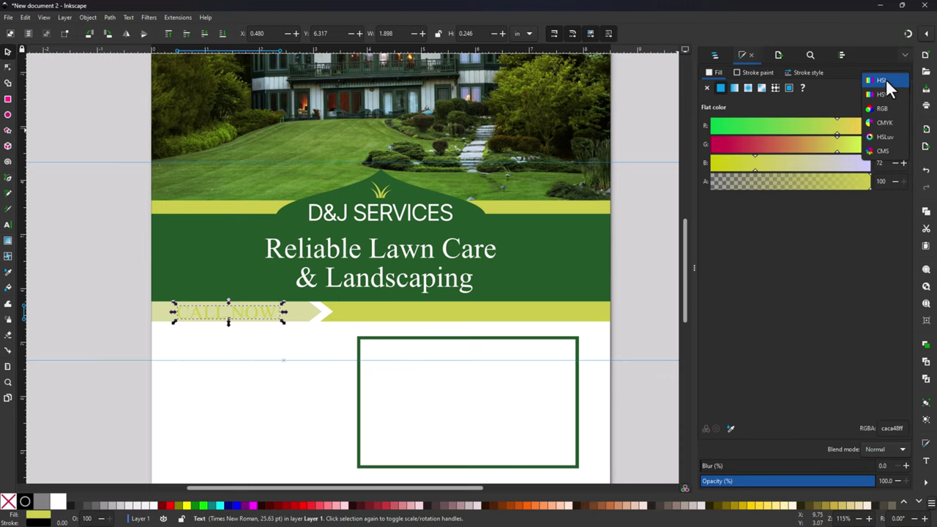
click(882, 81)
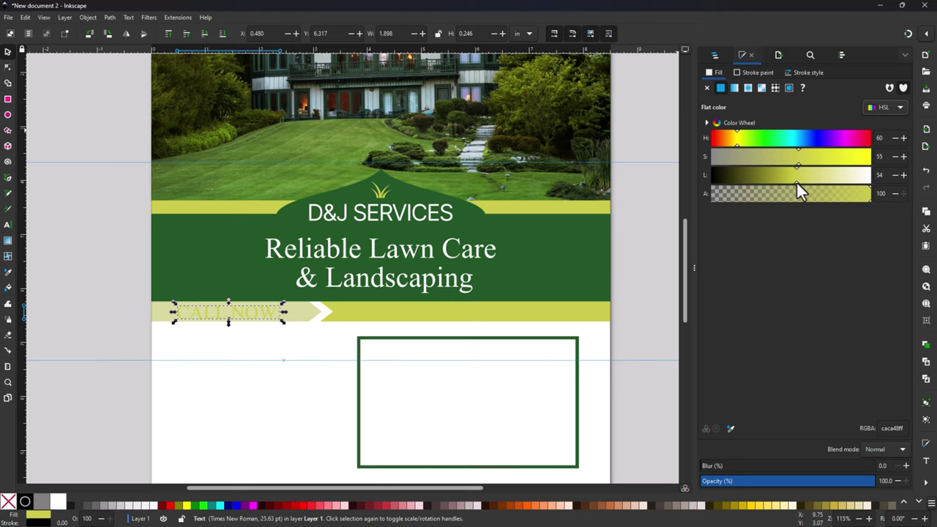
mouse_move(797, 182)
mouse_down()
mouse_move(769, 179)
mouse_move(780, 179)
mouse_up()
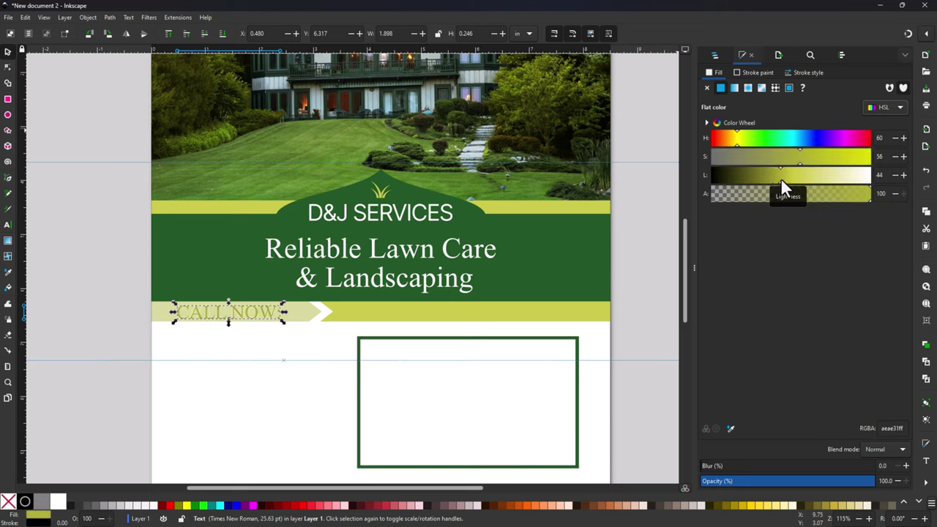
key(Escape)
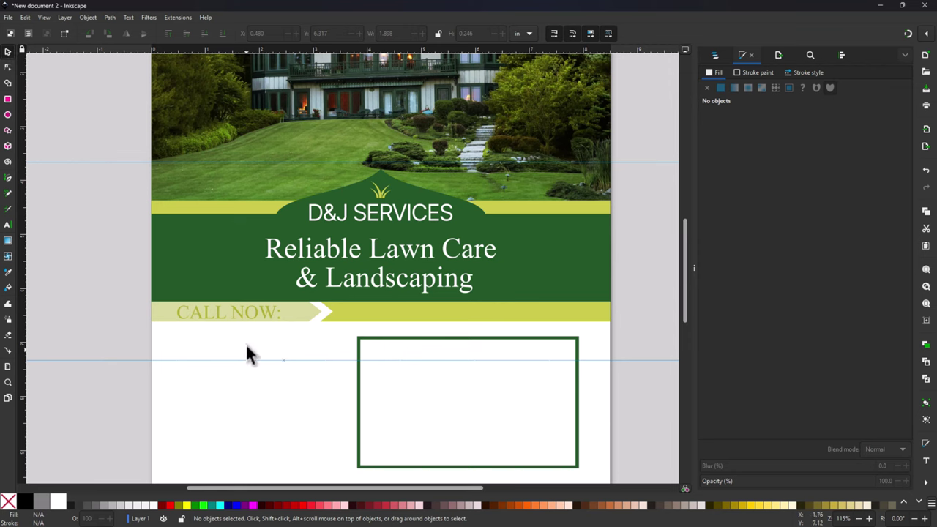
Step: Shrink the CALL NOW text slightly
click(218, 317)
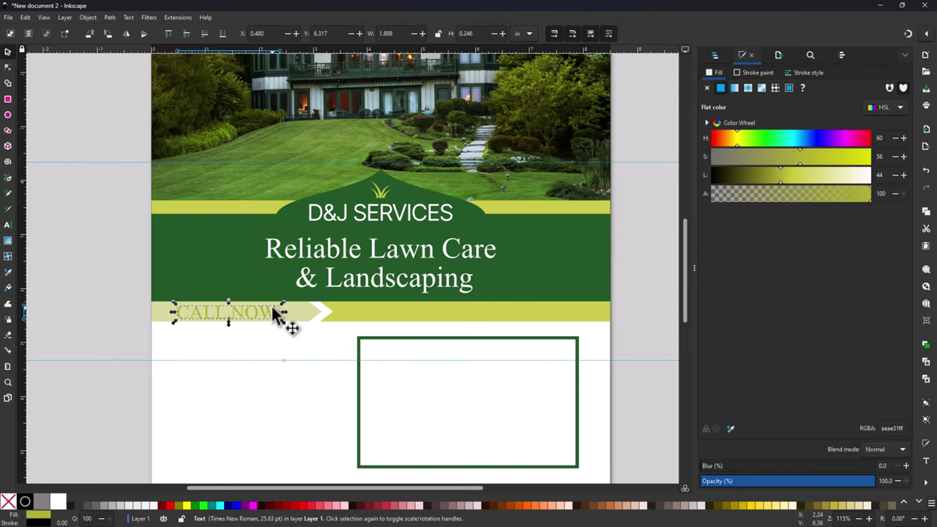
scroll(284, 313, up, 2)
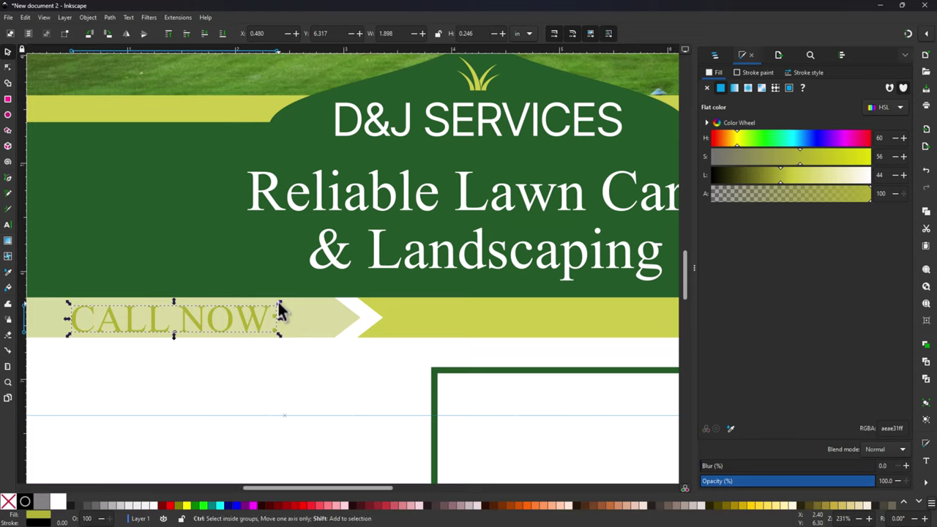
drag(279, 304, 274, 306)
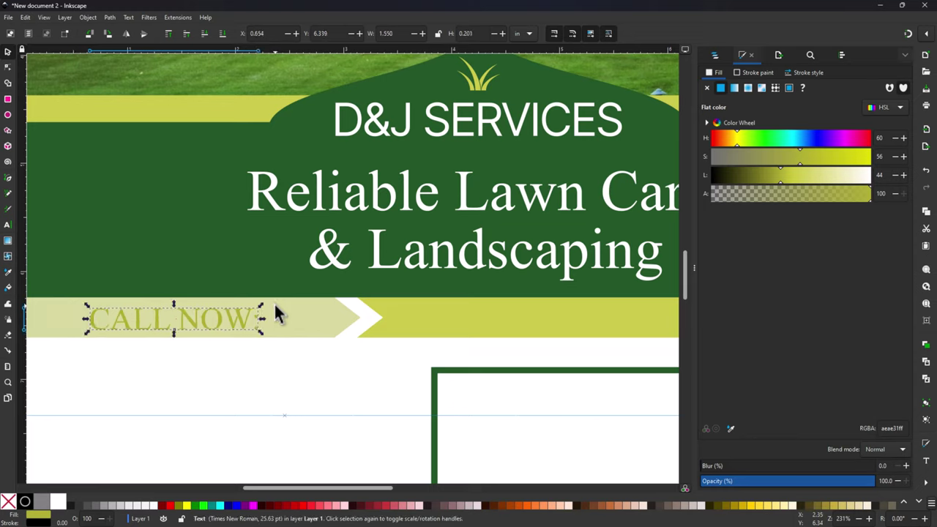
scroll(279, 302, down, 1)
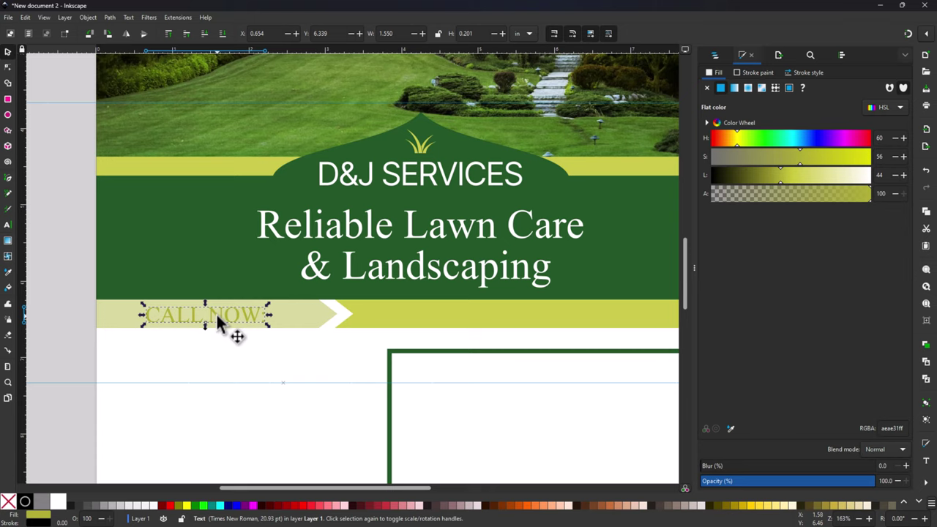
Step: Duplicate CALL NOW, move the copy right past the chevron, and select all its text
key(ctrl+d)
key(shift+Right)
key(shift+Right)
key(shift+Right)
key(shift+Right)
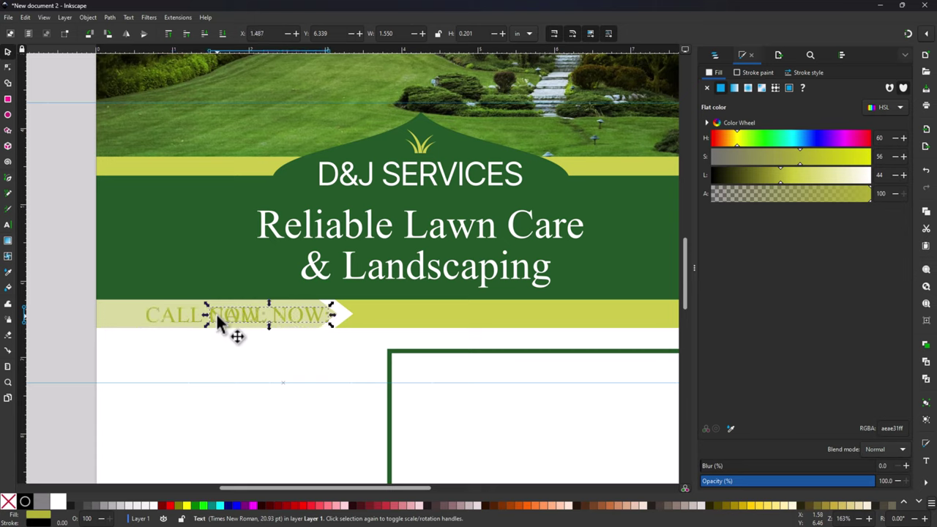
key(shift+Right)
key(shift+Right)
key(shift+Right)
key(shift+Right)
key(shift+Right)
key(shift+Right)
key(shift+Right)
key(shift+Right)
key(shift+Right)
key(shift+Right)
key(shift+Right)
key(shift+Right)
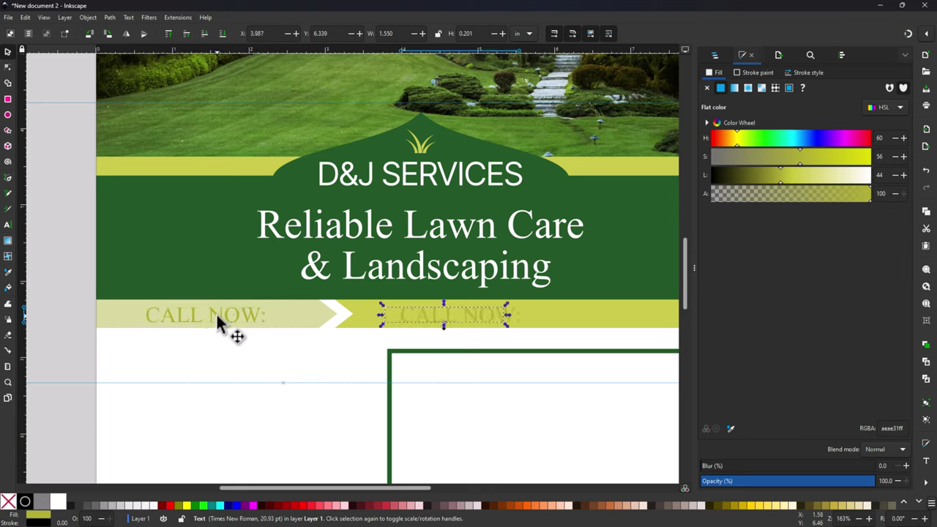
key(shift+Right)
key(shift+Right)
key(shift+Right)
key(shift+Right)
key(shift+Right)
key(shift+Right)
key(shift+Right)
scroll(324, 318, down, 2)
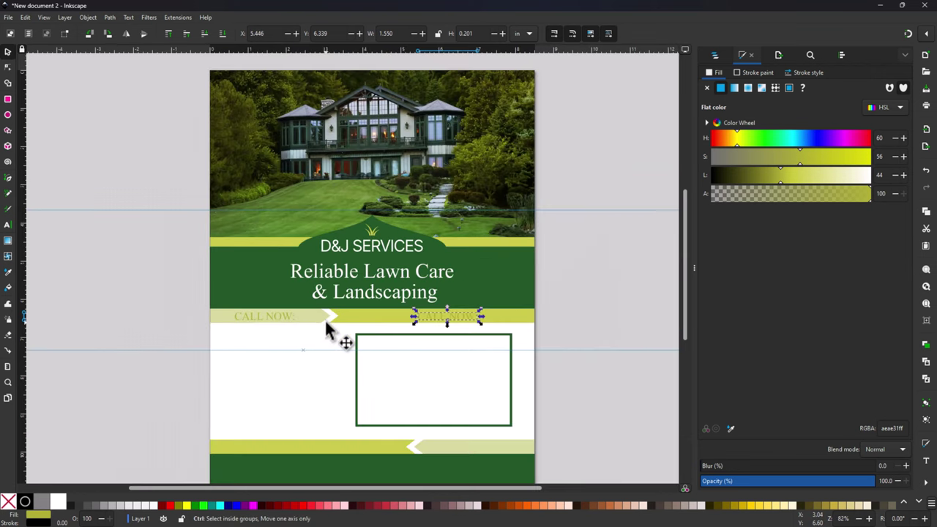
click(448, 316)
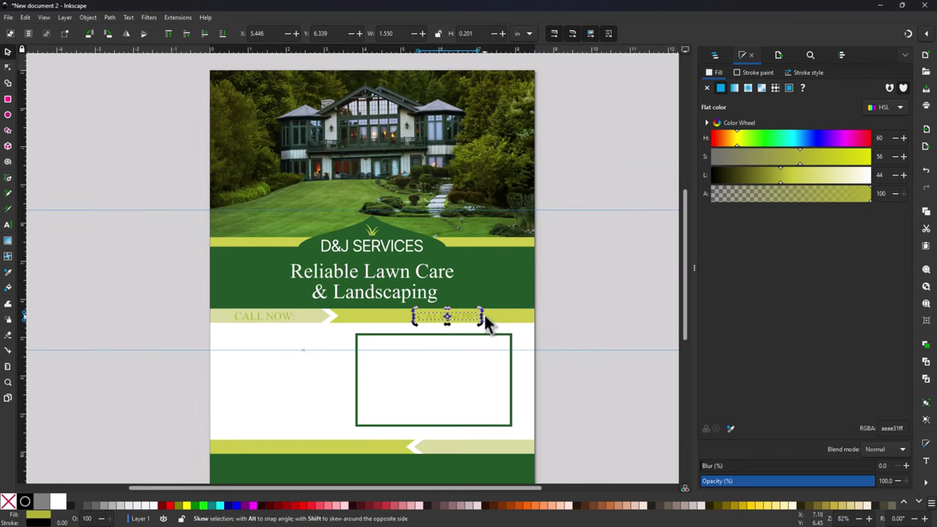
click(7, 225)
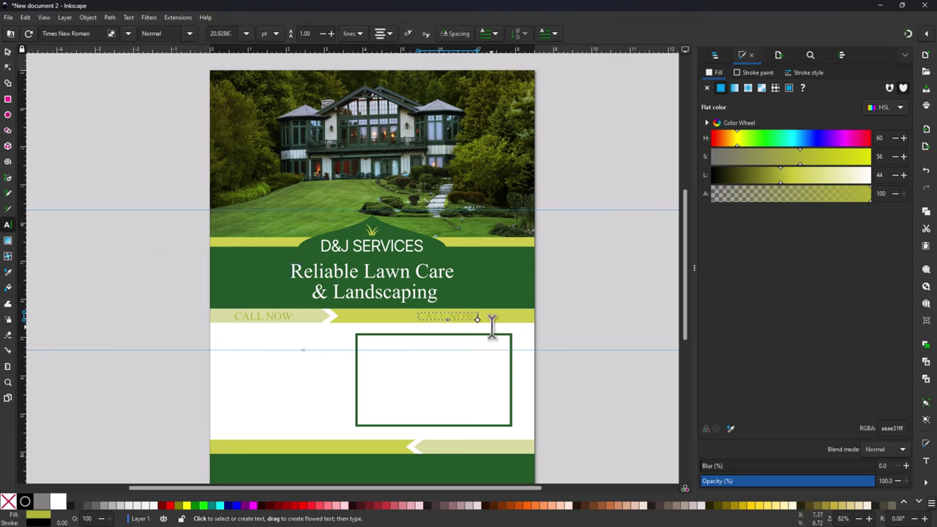
key(ctrl+a)
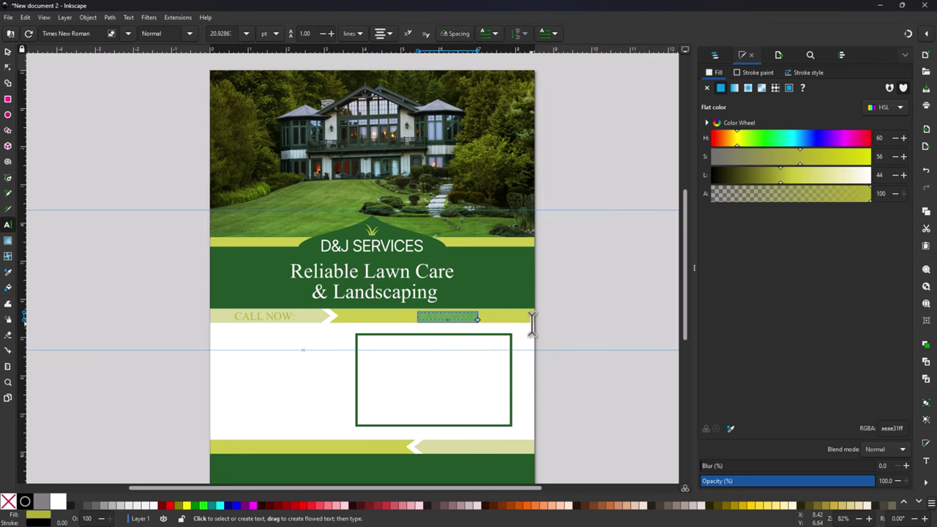
Step: Copy the phone number from the layout notes and return to the flyer
key(ctrl+super+Right)
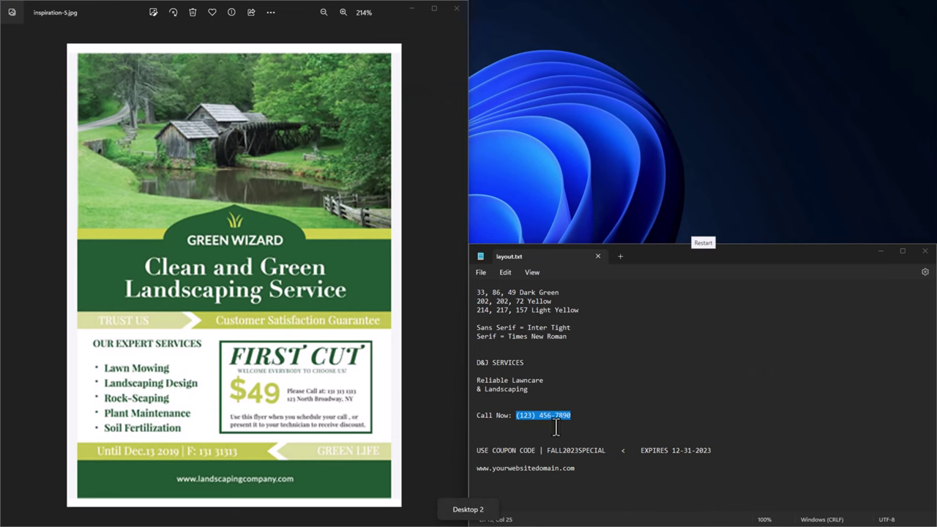
right_click(560, 414)
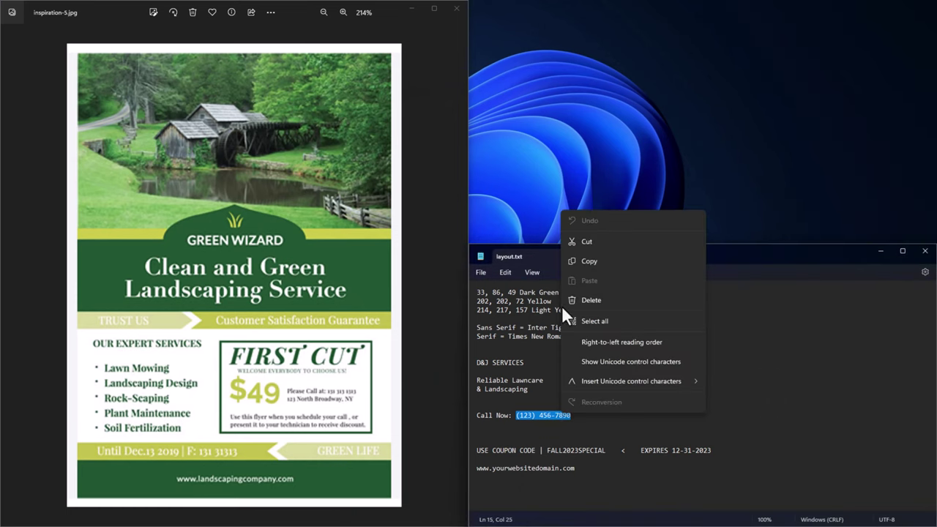
click(589, 261)
key(ctrl+super+Left)
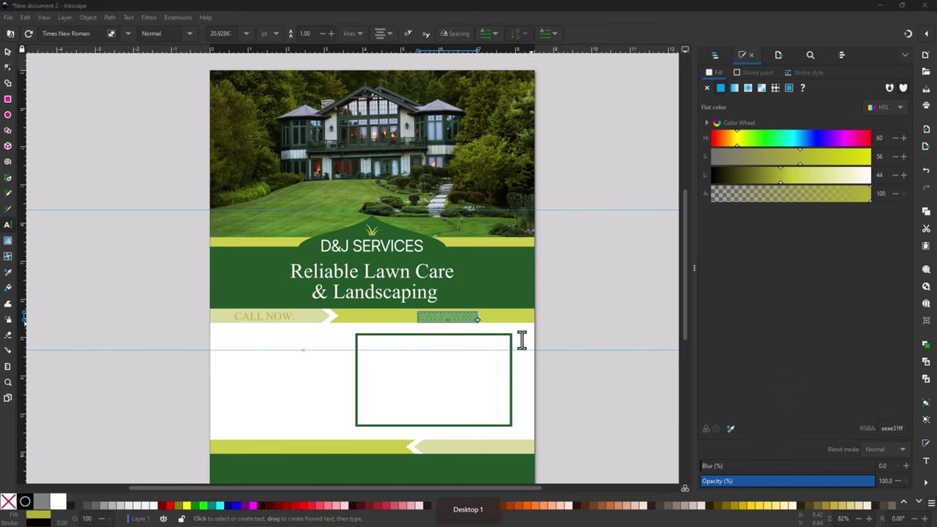
Step: Paste the phone number into the copied text box
key(ctrl+v)
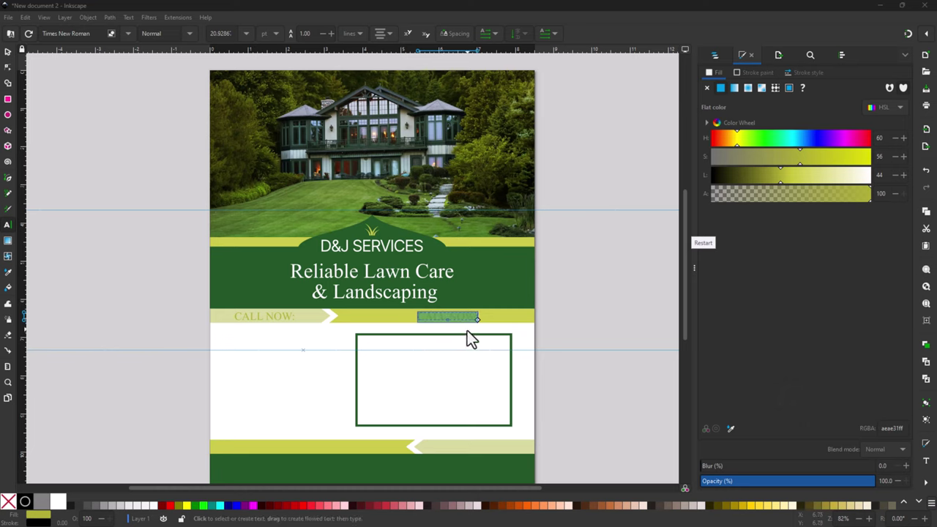
right_click(467, 316)
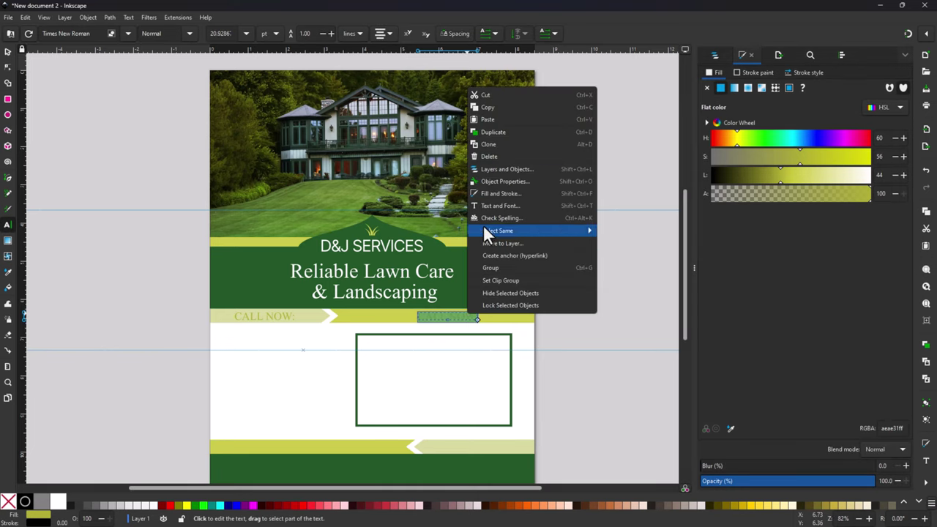
click(484, 120)
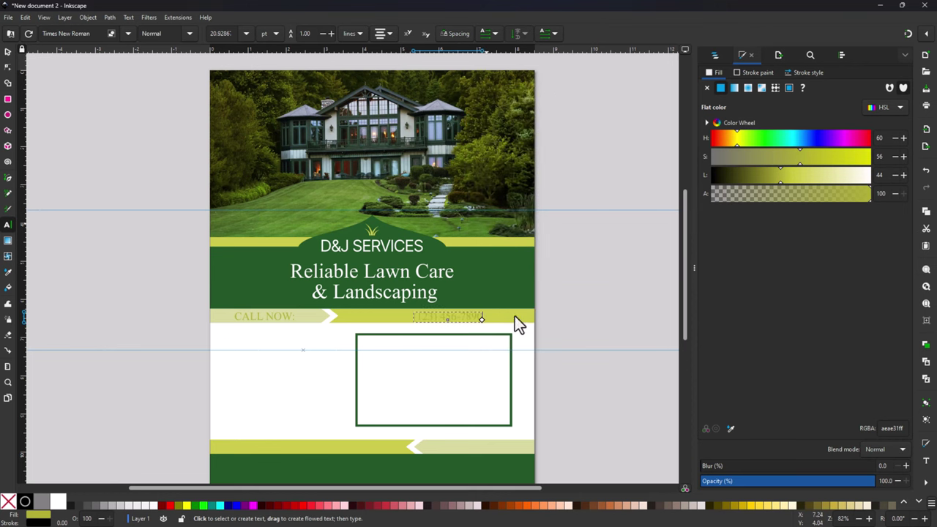
scroll(502, 337, up, 2)
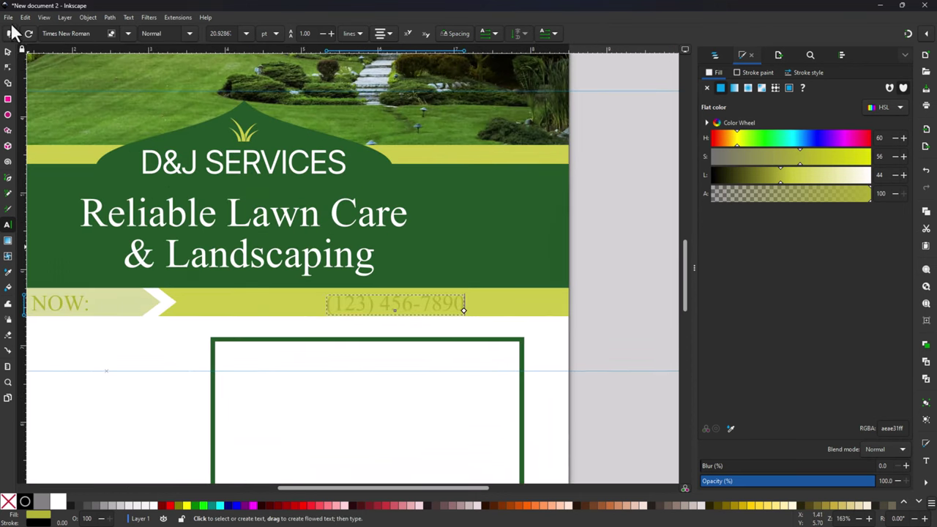
Step: Make the phone number white and nudge it up and left toward the arrow
click(7, 51)
click(397, 306)
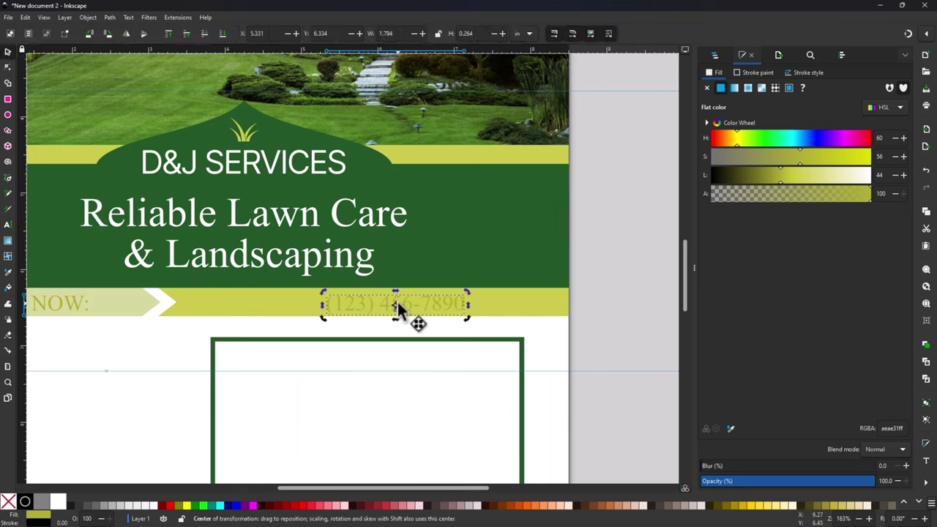
key(Up)
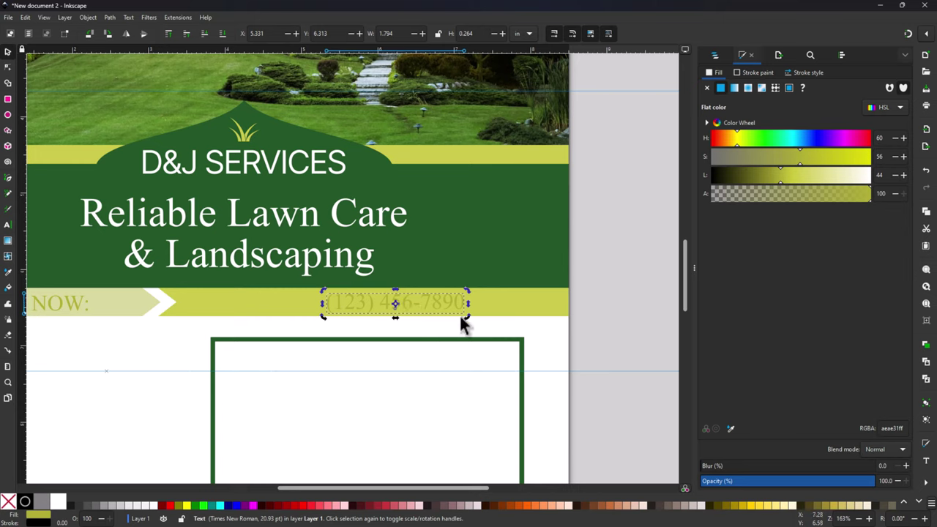
click(59, 502)
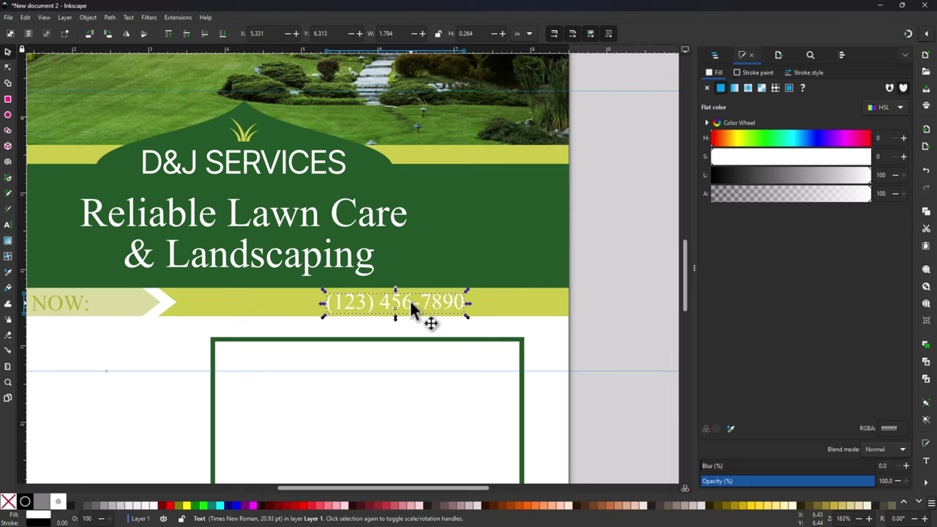
key(shift+Left)
key(shift+Left)
key(shift+Left)
key(shift+Left)
key(shift+Left)
key(shift+Left)
key(shift+Left)
key(shift+Left)
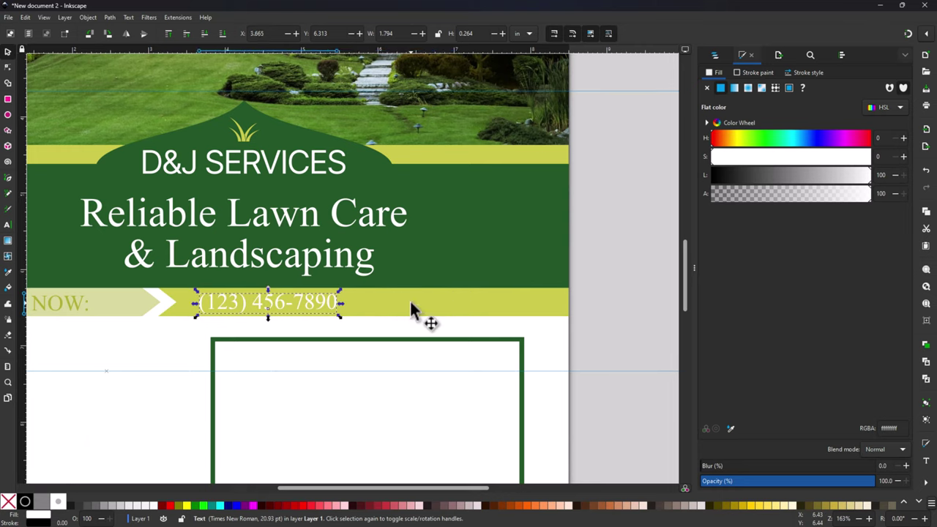
Step: Reposition the phone number beside the arrow and begin typing the e-mail after it
click(332, 304)
double_click(331, 303)
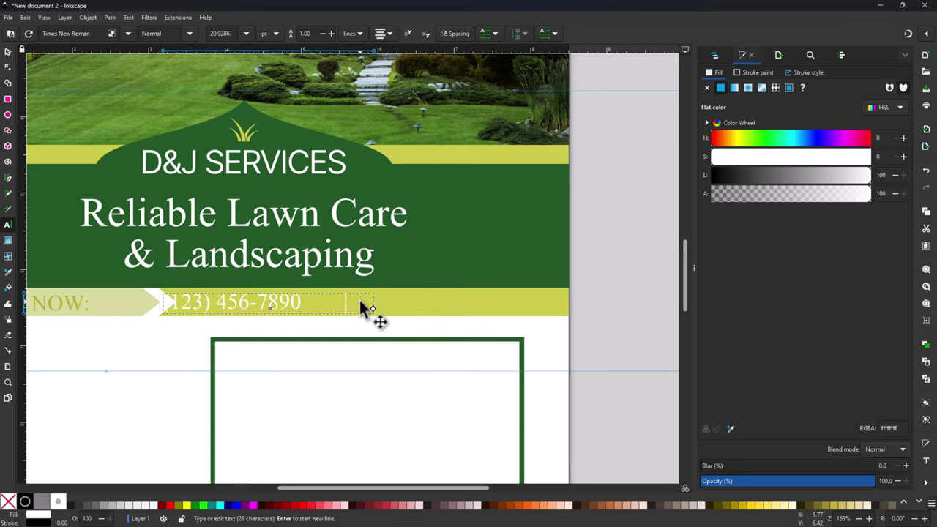
key(Home)
key(Escape)
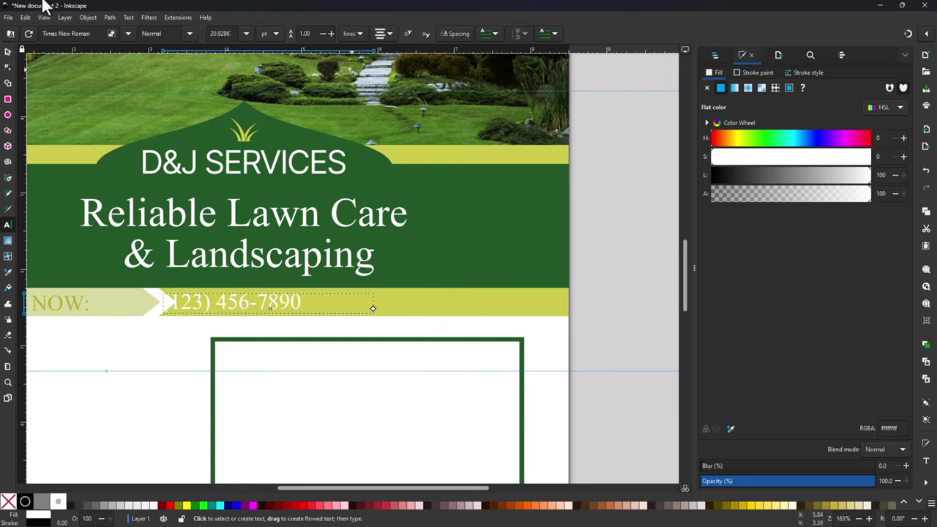
click(7, 54)
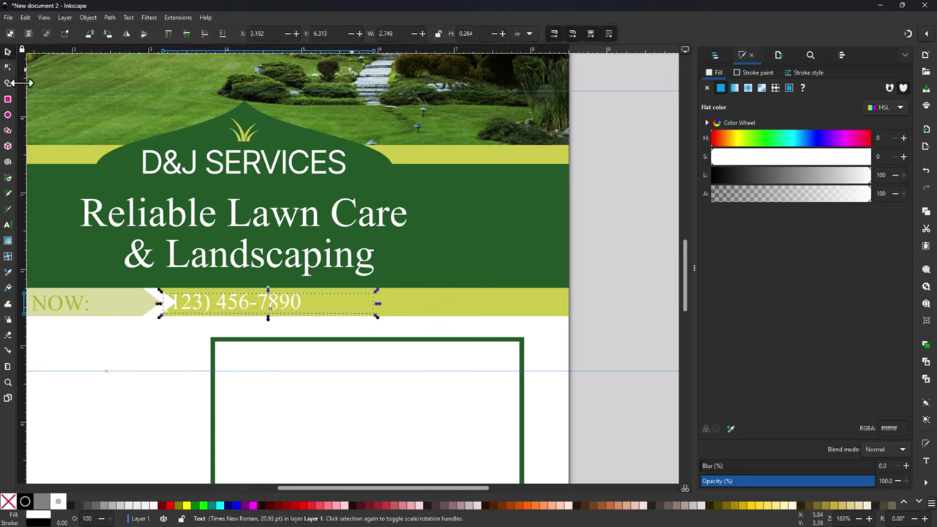
click(241, 297)
key(shift+Right)
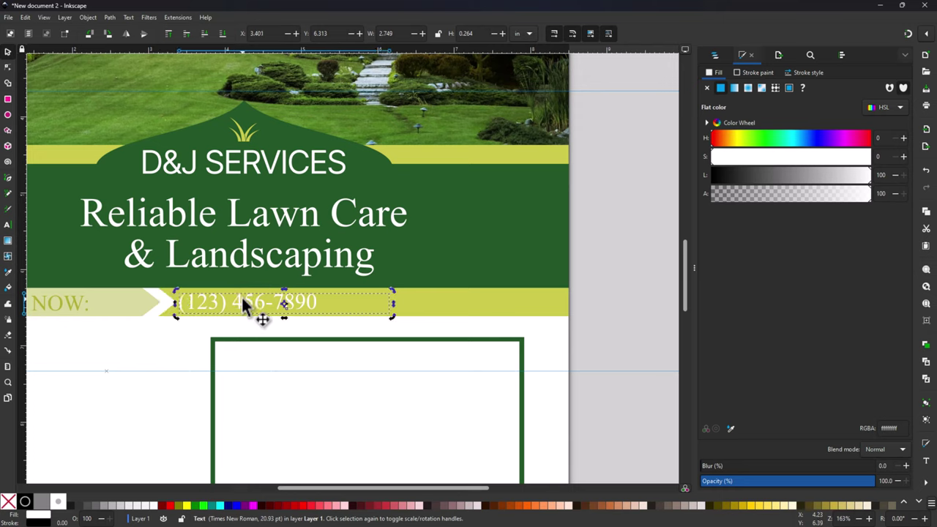
key(Right)
key(Right)
key(Right)
key(Right)
key(Right)
key(Right)
key(Right)
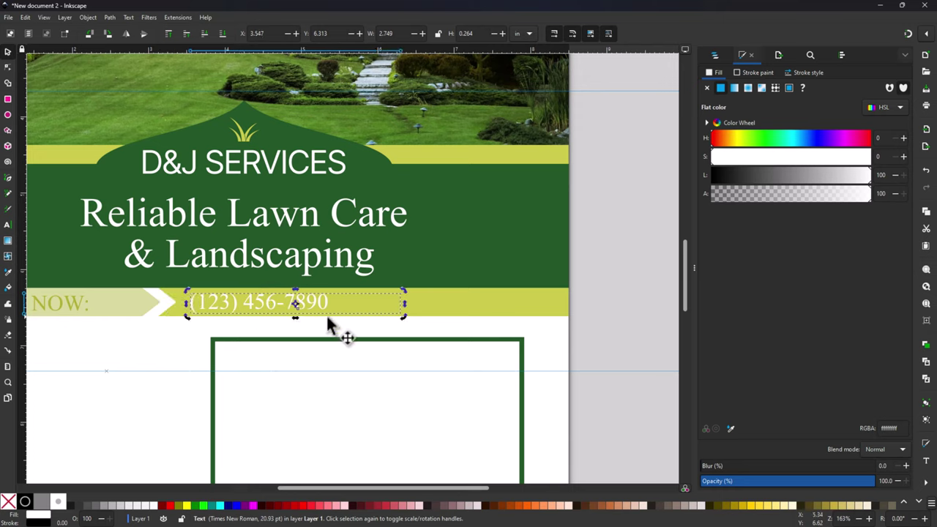
double_click(343, 300)
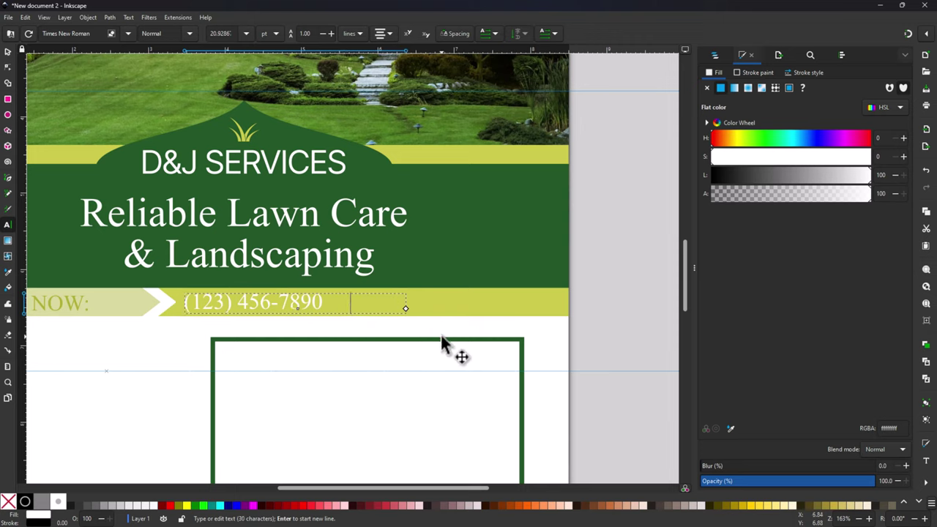
text(dj)
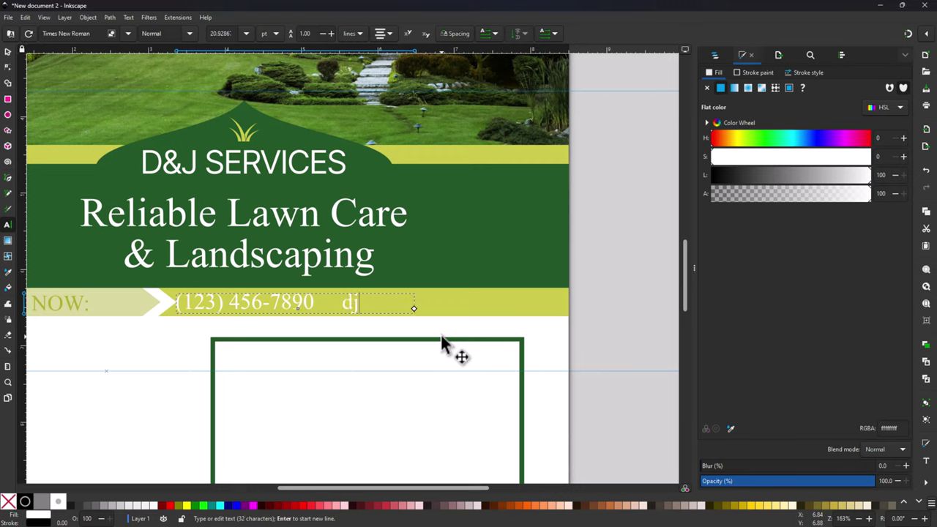
Step: Type the business e-mail address after the phone number, correcting the domain
key(BackSpace)
text(an)
text(j)
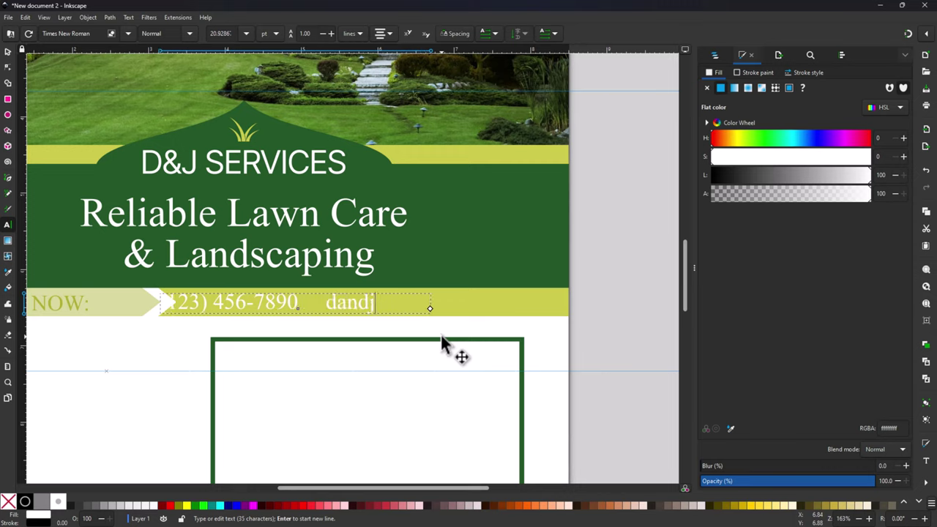
text(@)
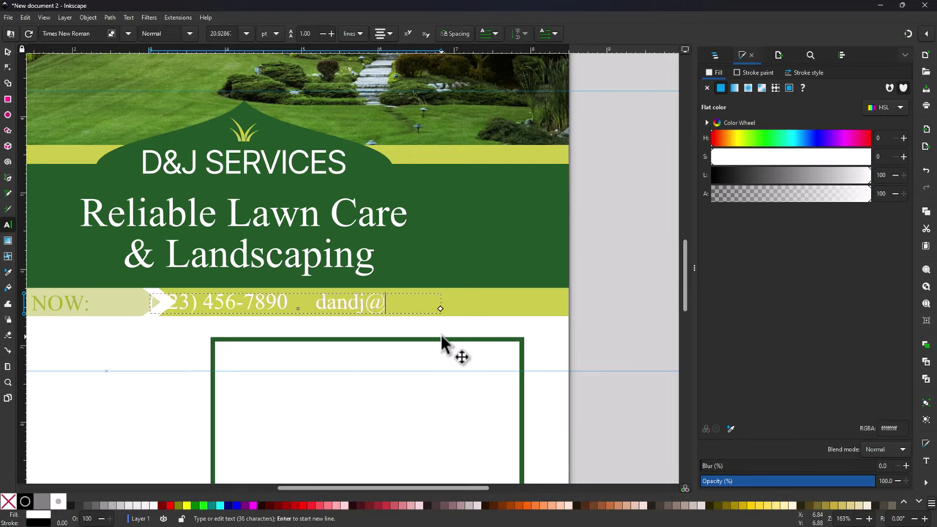
text(gmail.com)
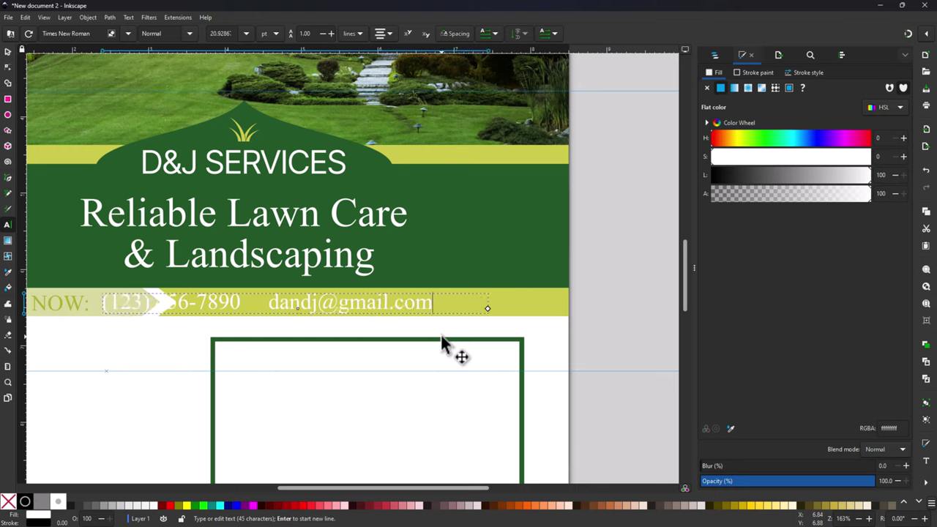
key(Left)
key(Left)
key(Left)
key(Left)
key(BackSpace)
key(BackSpace)
key(BackSpace)
key(BackSpace)
key(BackSpace)
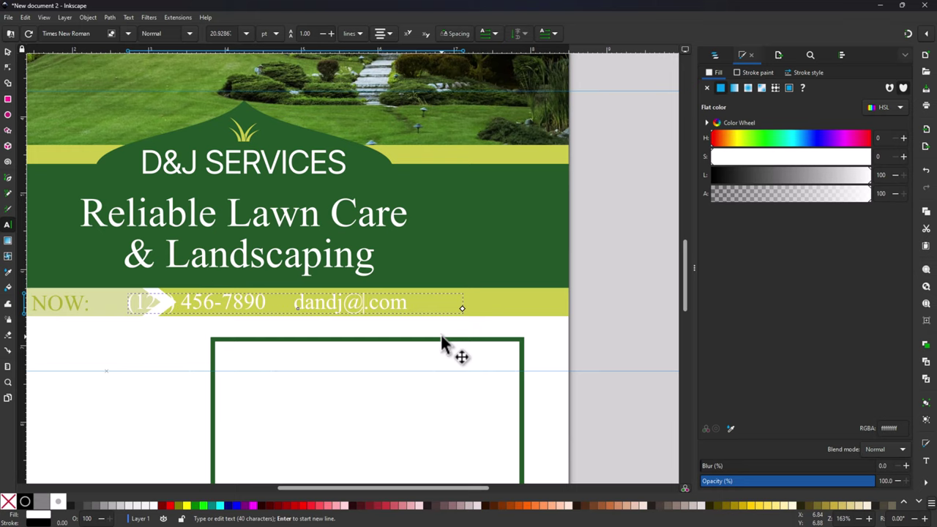
text(example)
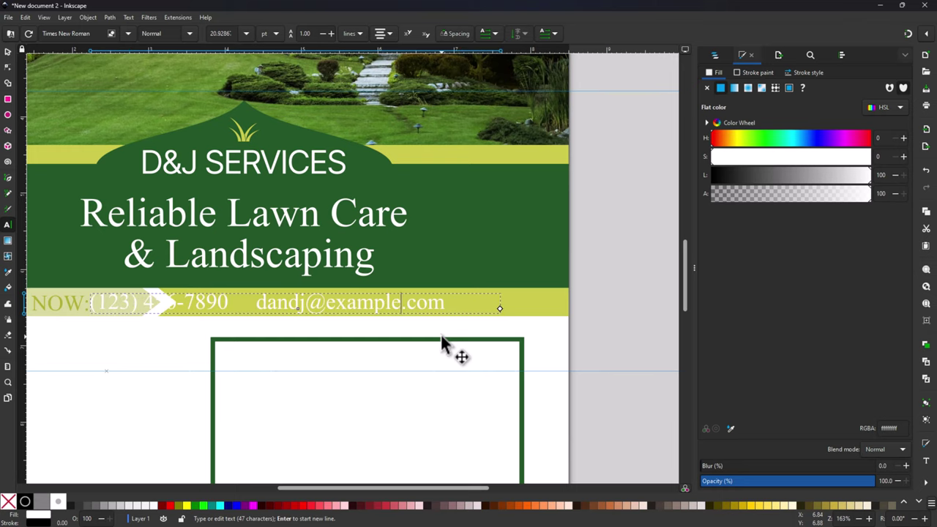
Step: Nudge the phone-and-e-mail line left and right until it fits the yellow band
click(7, 52)
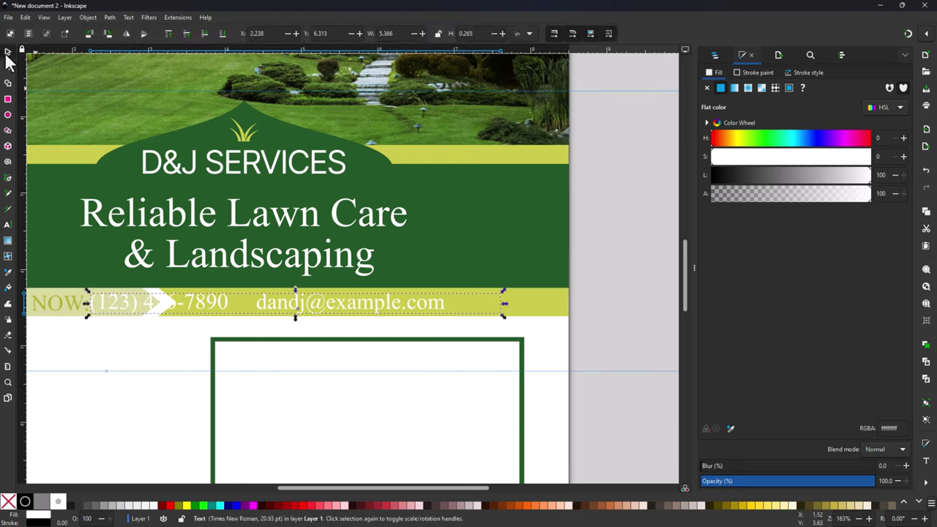
click(291, 308)
key(Right)
key(Right)
key(Right)
key(Right)
key(Right)
key(Right)
key(Right)
key(Right)
key(Right)
key(Right)
key(Right)
key(Right)
key(Right)
key(Right)
key(Right)
key(Right)
key(Right)
key(Right)
key(Right)
key(Right)
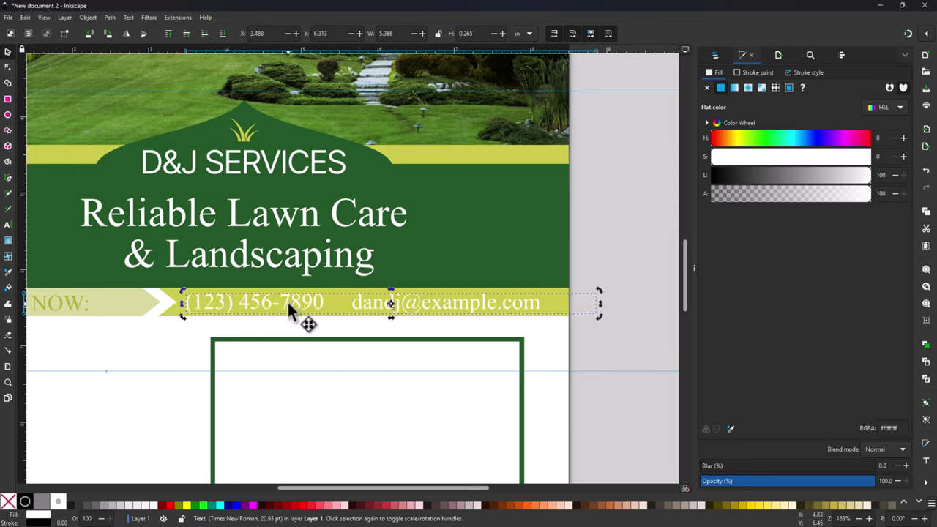
key(Right)
key(Right)
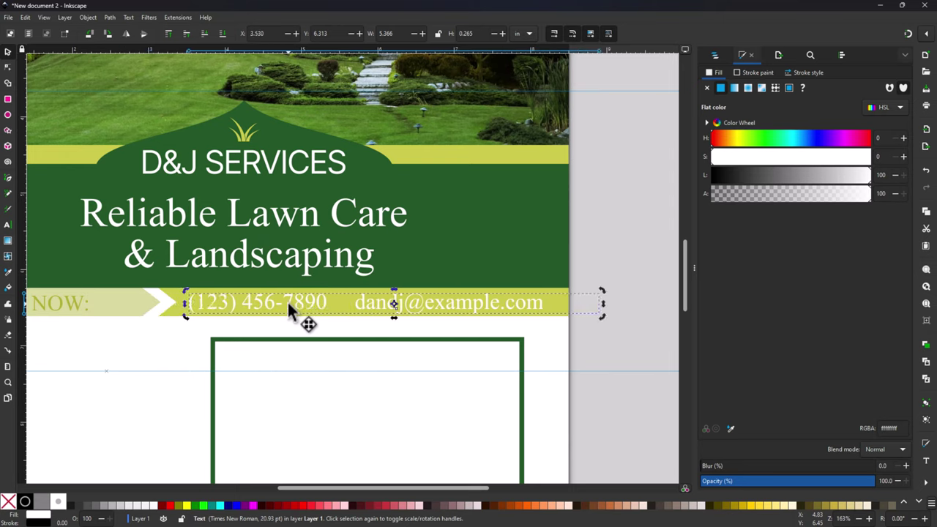
click(7, 224)
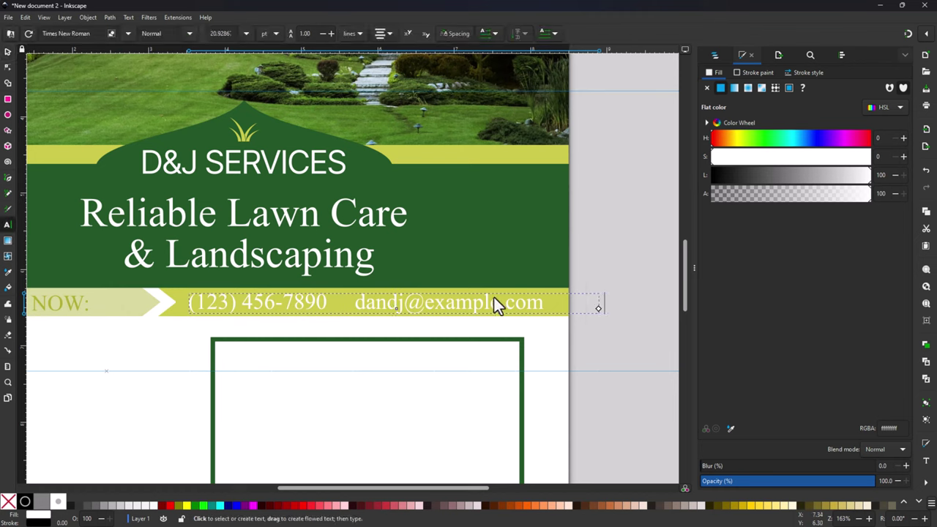
click(553, 311)
click(8, 51)
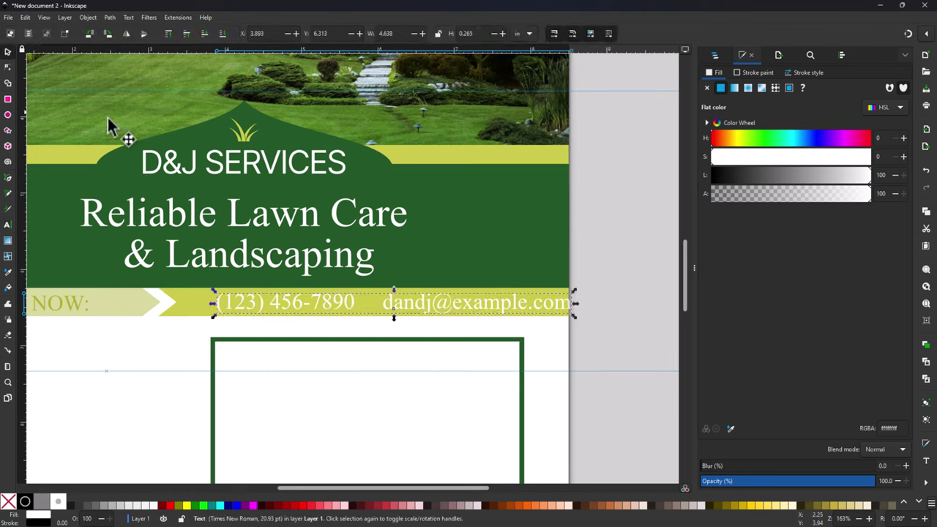
key(Right)
key(Right)
key(Right)
key(Right)
key(Right)
key(Left)
key(Left)
key(Left)
key(Left)
key(Left)
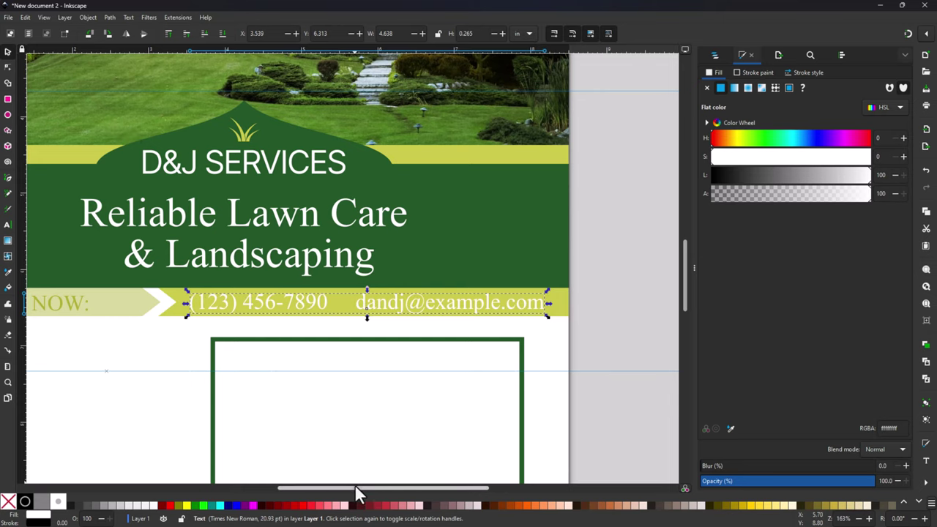
Step: Replace the CALL NOW: wording on the pale banner with 'CONTACT US'
drag(355, 486, 268, 485)
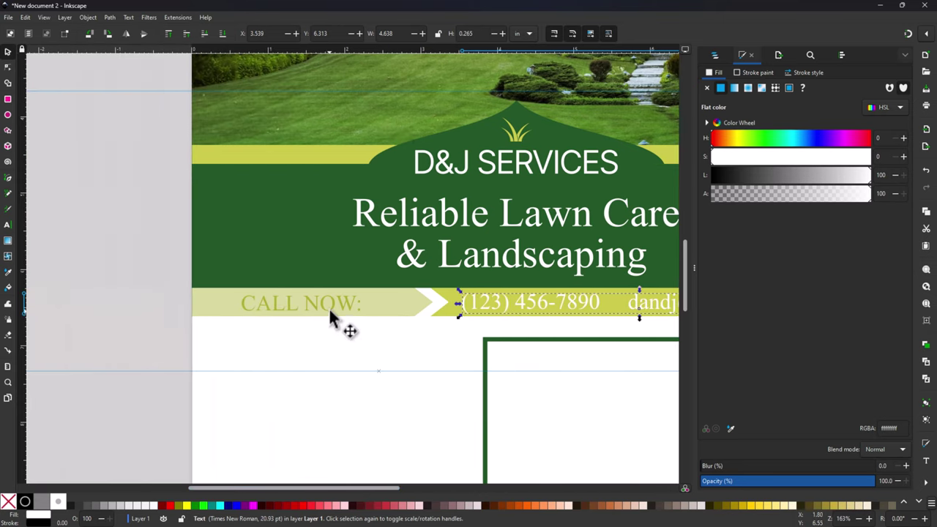
click(348, 299)
double_click(348, 299)
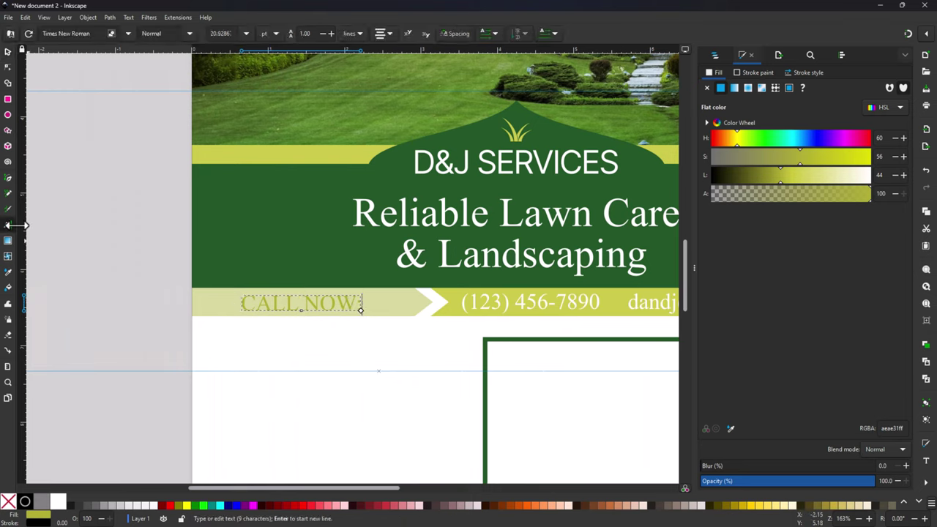
key(BackSpace)
key(BackSpace)
key(BackSpace)
key(BackSpace)
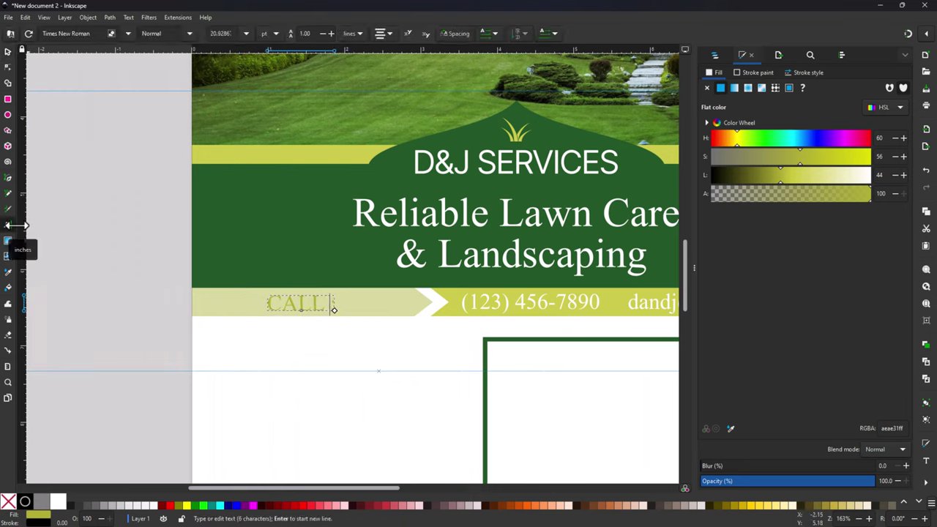
key(BackSpace)
key(BackSpace)
key(BackSpace)
text(ONTACT)
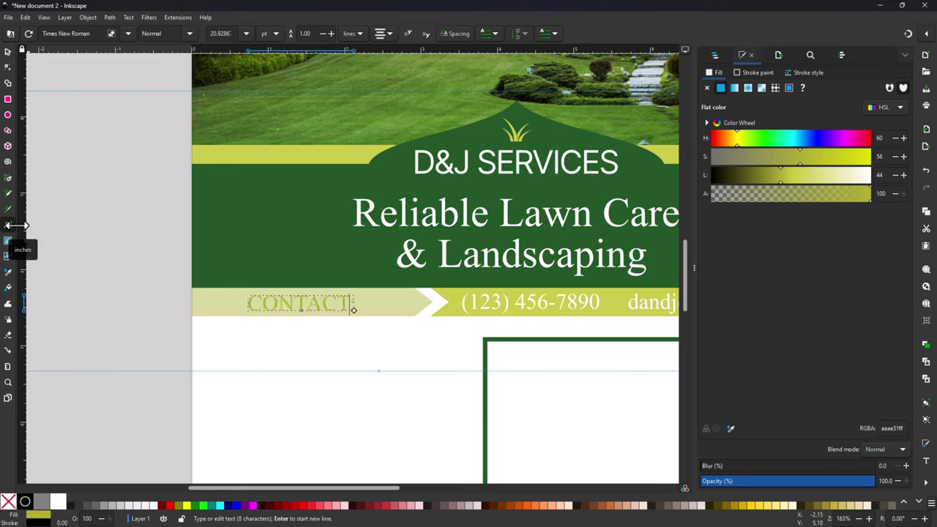
text( US)
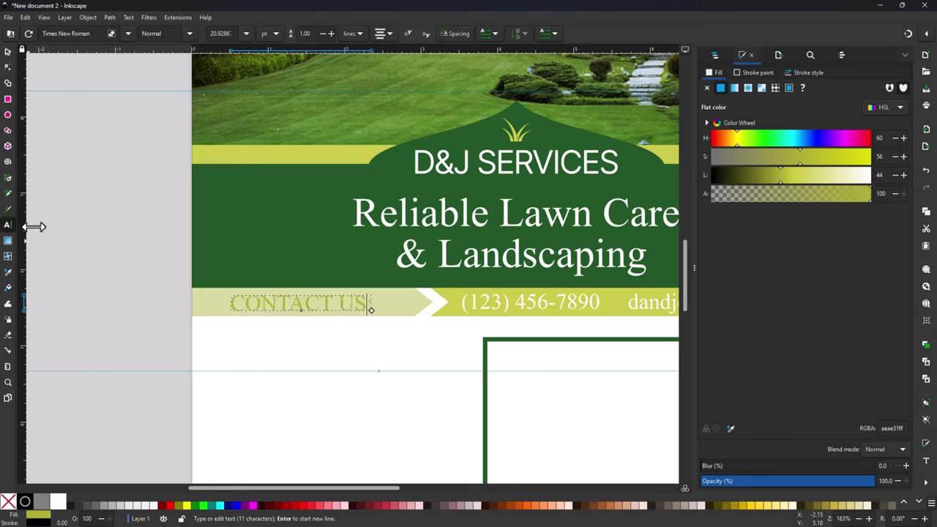
click(8, 53)
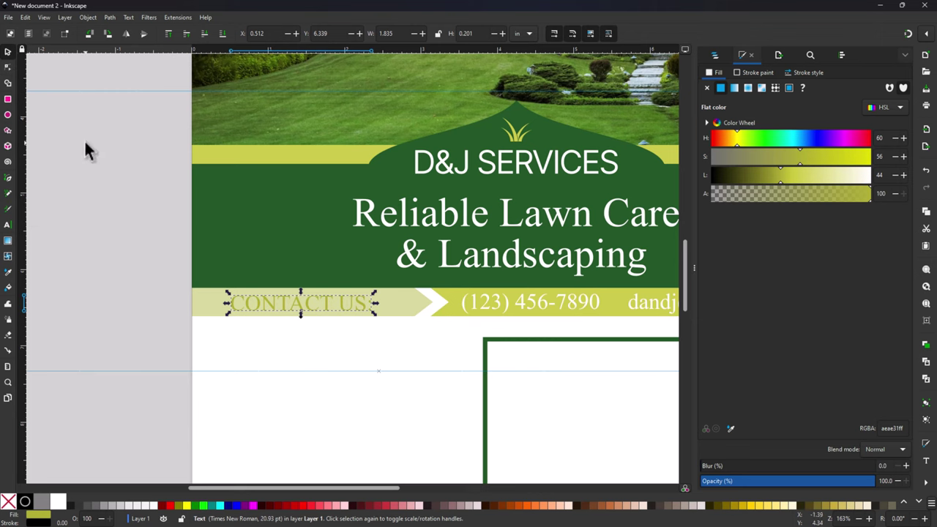
Step: Zoom out to view the flyer, then switch to the reference-files desktop
scroll(219, 234, down, 1)
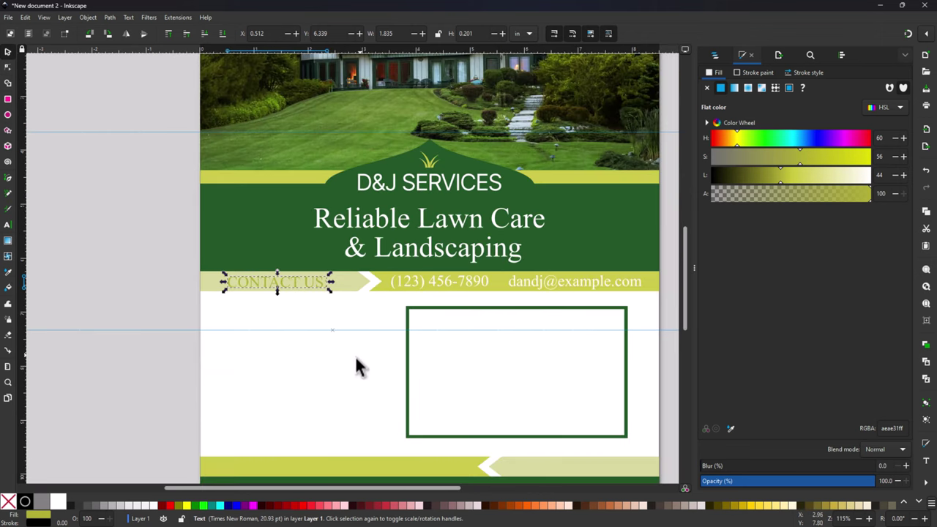
scroll(355, 364, down, 2)
scroll(356, 364, up, 1)
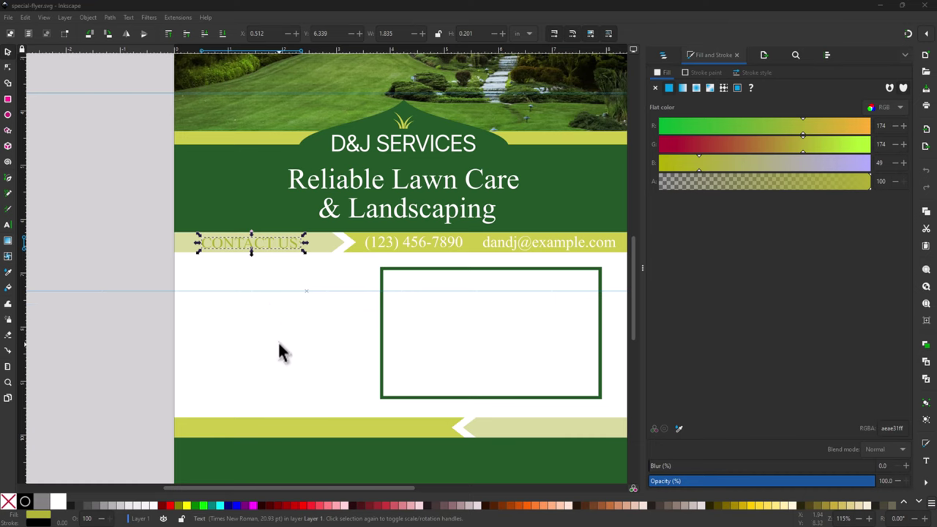
key(ctrl+super+Right)
Step: Select the website address line in layout.txt
scroll(247, 385, down, 1)
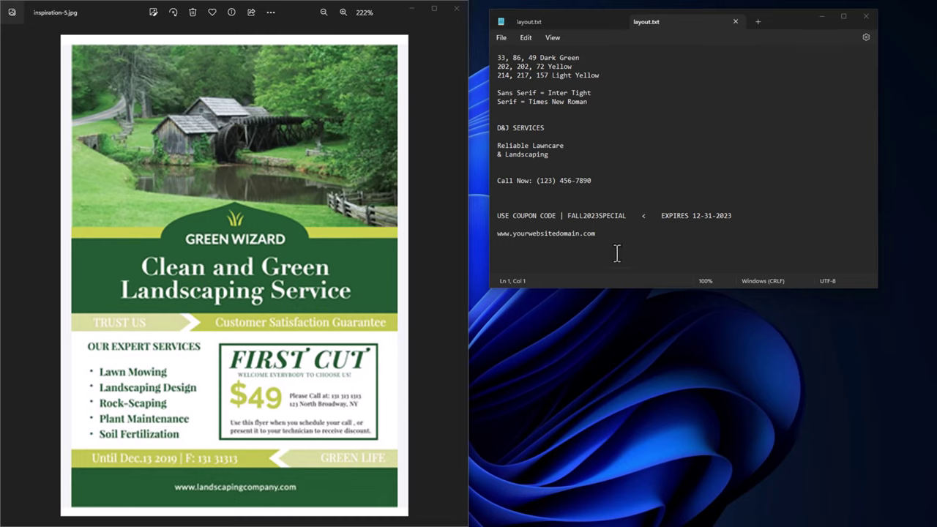
drag(598, 235, 494, 229)
key(ctrl+c)
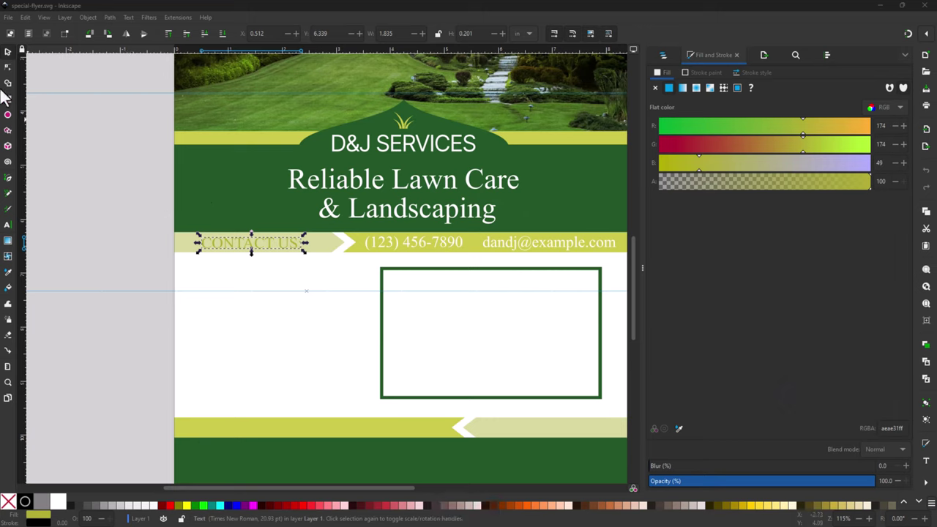
click(8, 227)
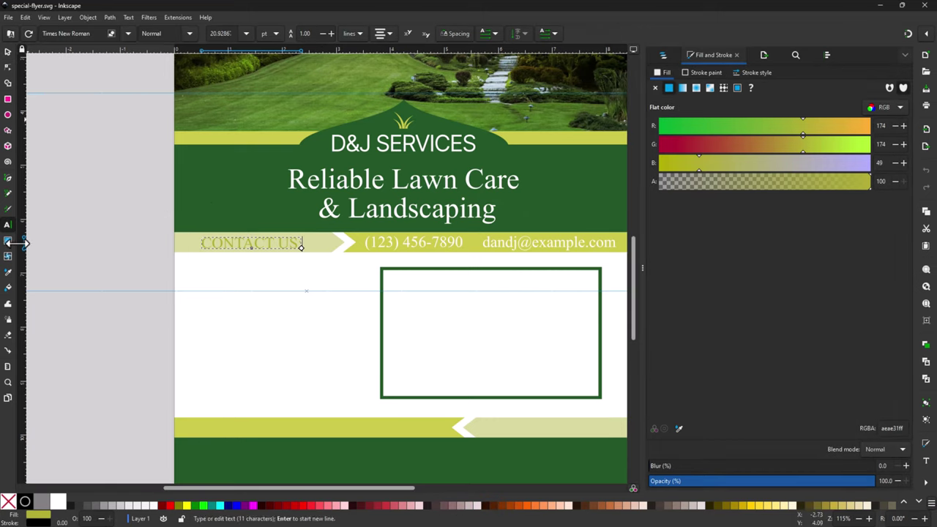
click(397, 468)
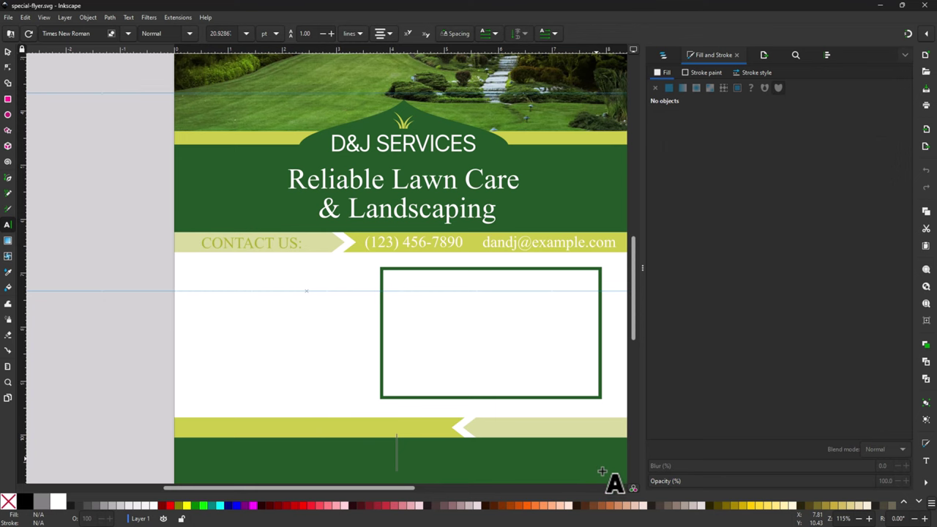
key(ctrl+v)
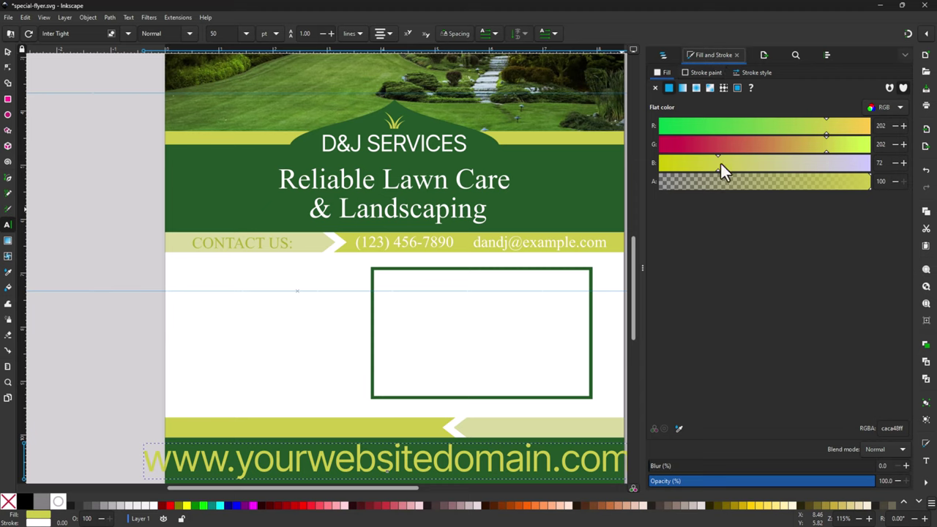
Step: Make the website text pure white (RGB 255/255/255) and select all its characters
drag(717, 171, 907, 167)
drag(828, 152, 889, 150)
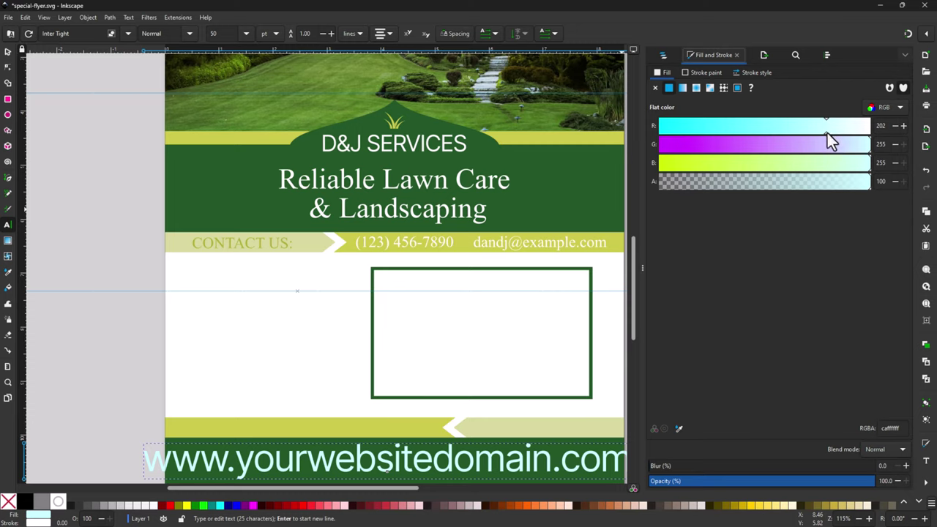
click(844, 130)
click(900, 108)
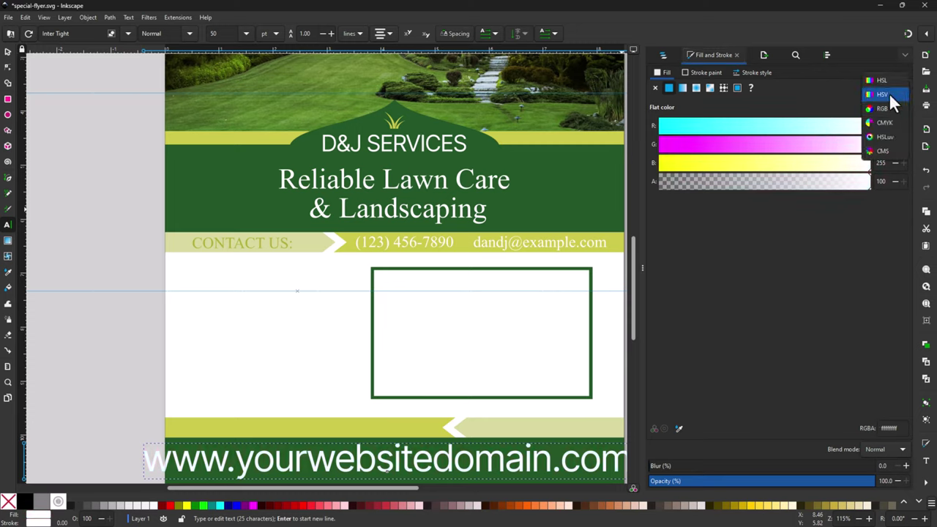
click(887, 80)
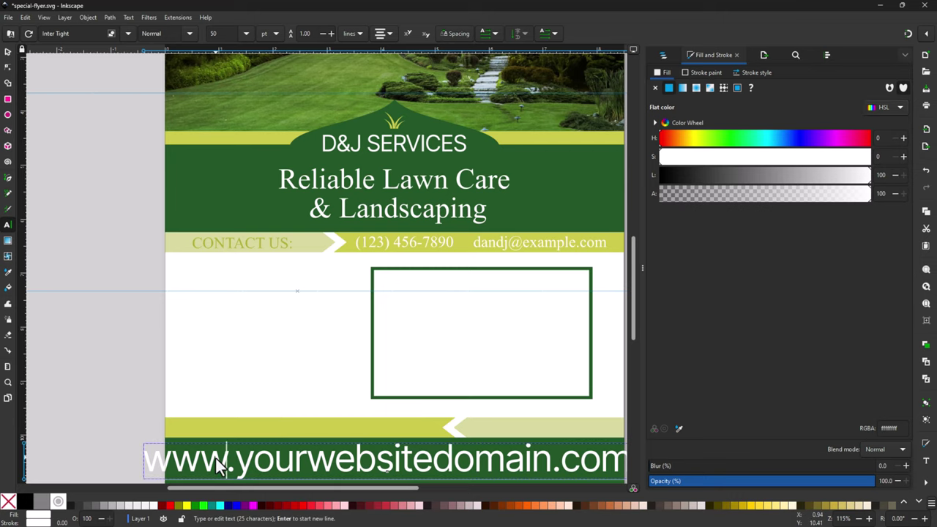
click(238, 462)
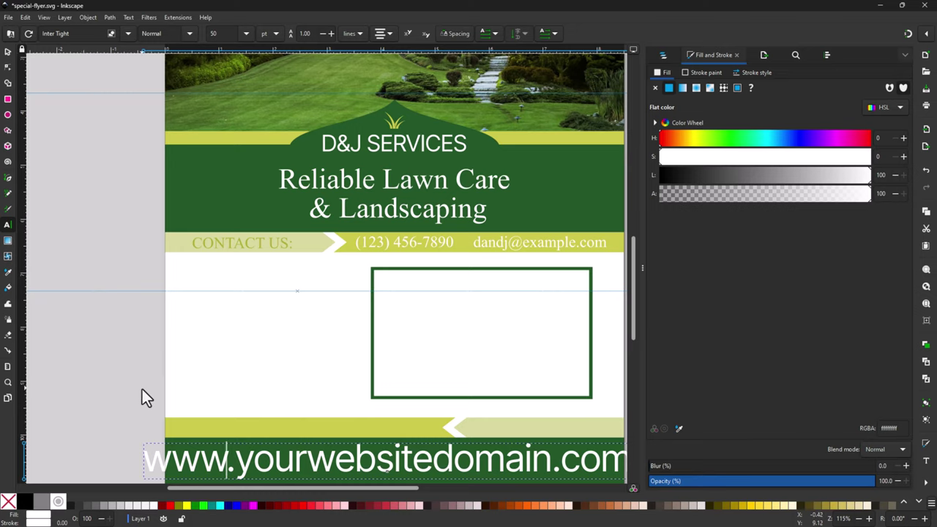
key(ctrl+a)
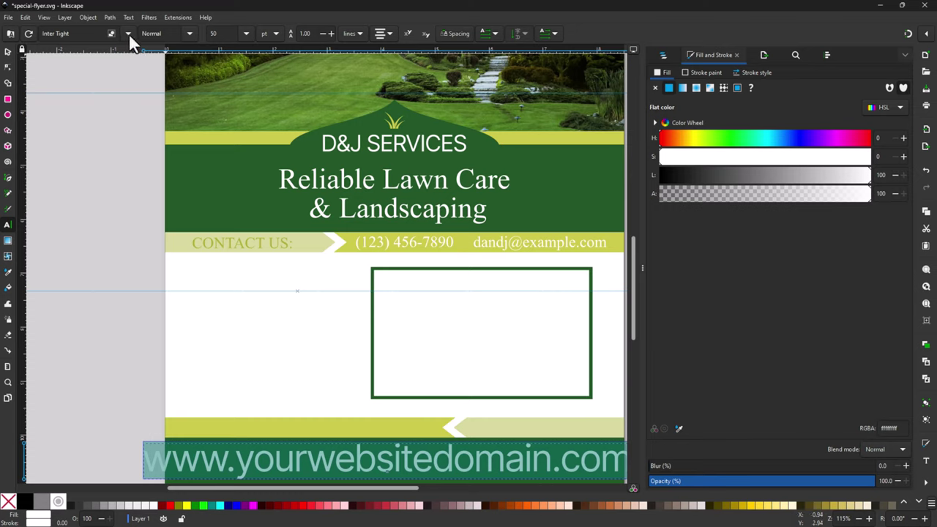
Step: Set the website address text to 36 pt in Inter Tight
click(246, 33)
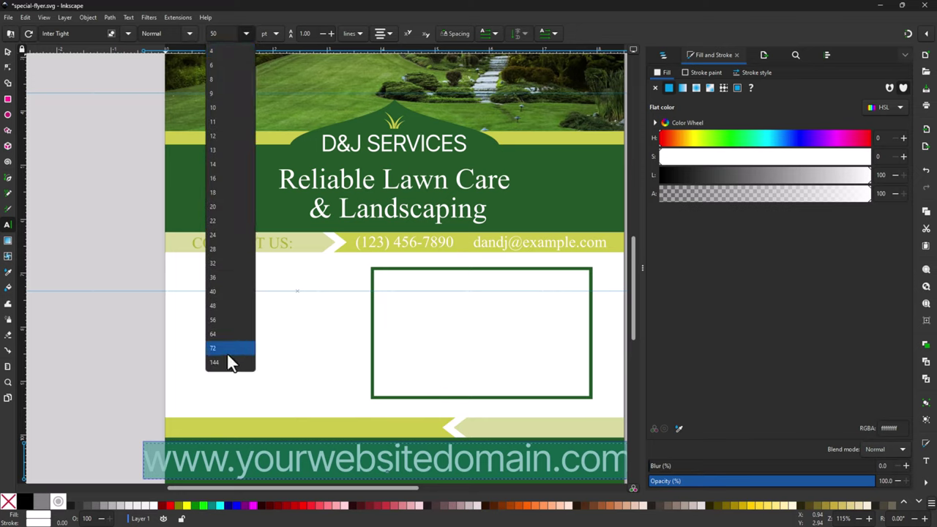
click(213, 305)
click(243, 33)
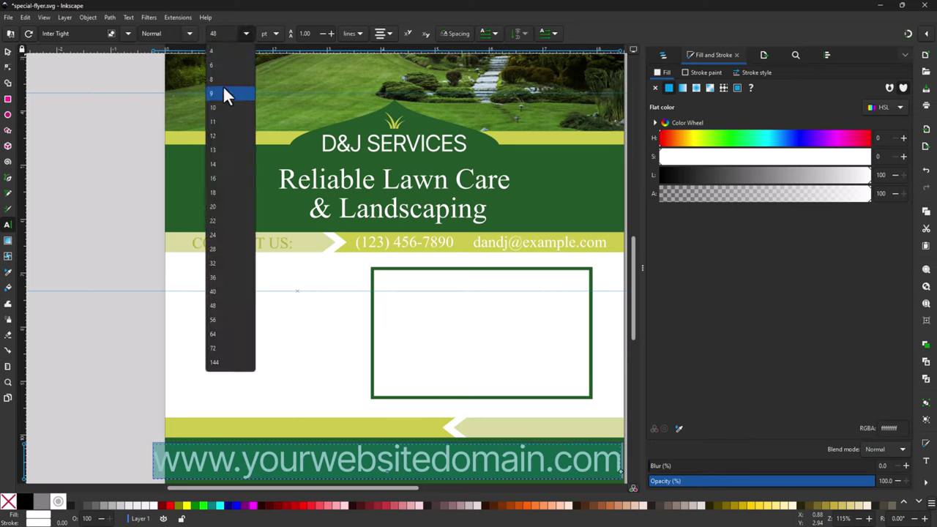
click(213, 278)
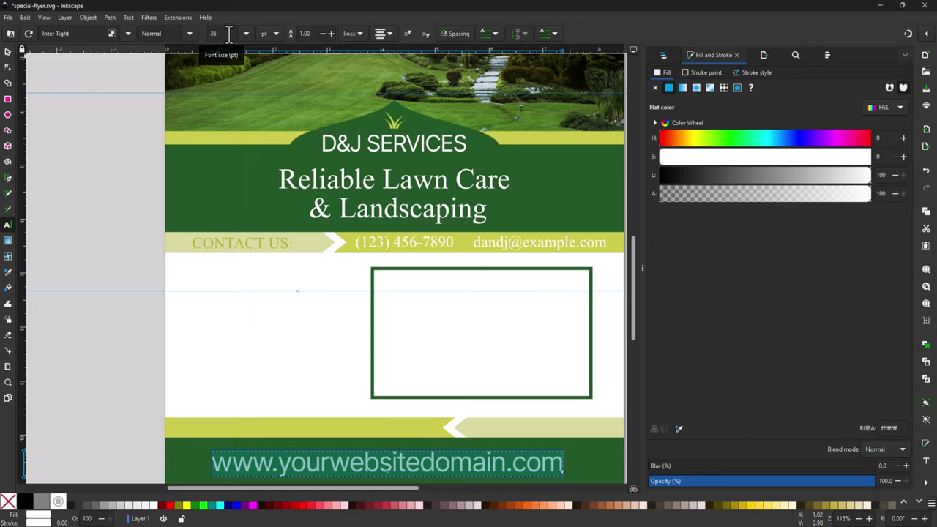
click(229, 33)
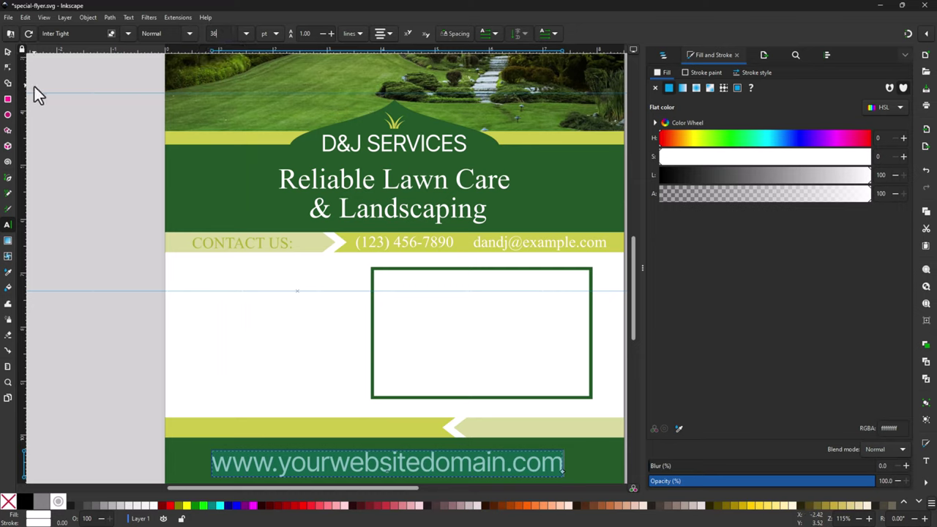
Step: Scale the website text to about 6.592 × 0.485 in across the bottom green band
click(8, 51)
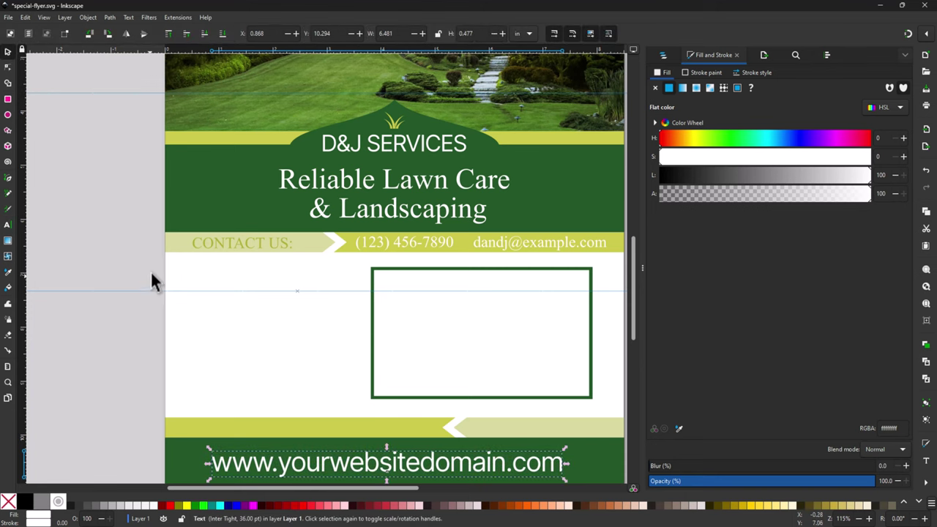
scroll(139, 293, down, 3)
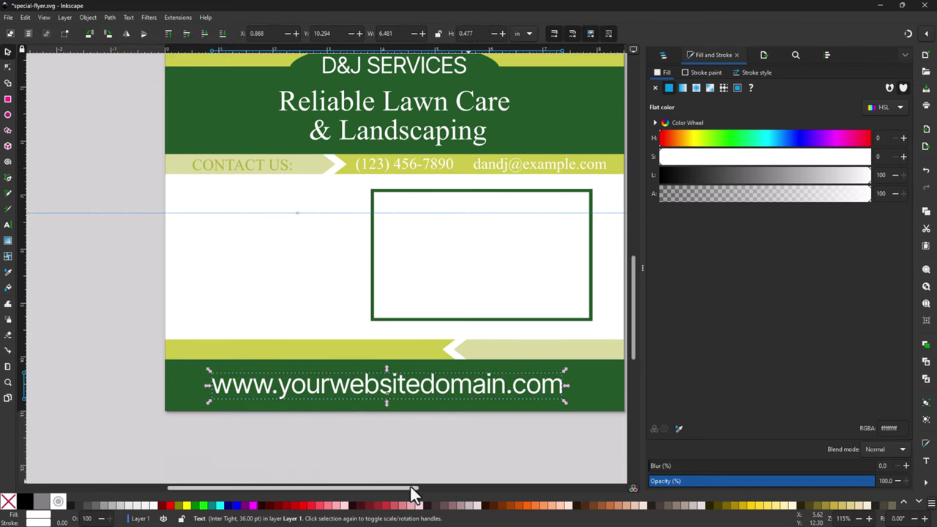
drag(410, 487, 449, 489)
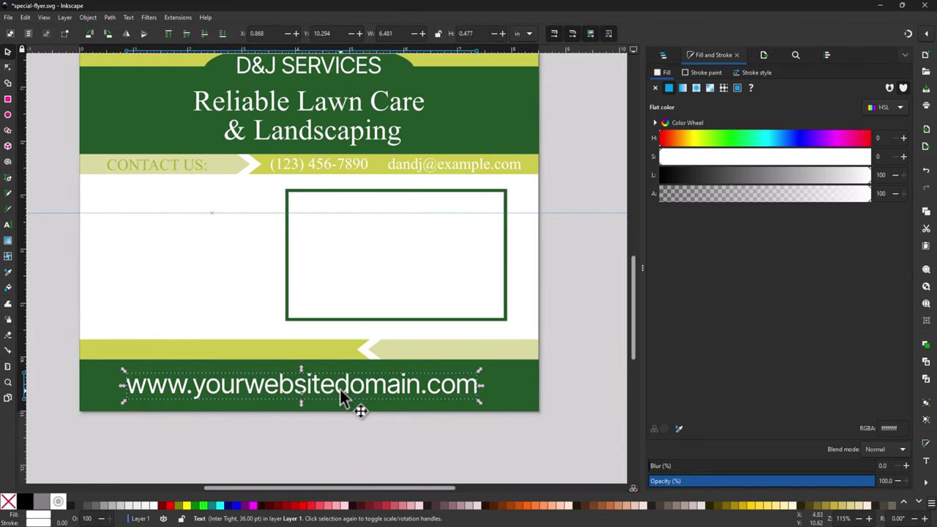
click(391, 399)
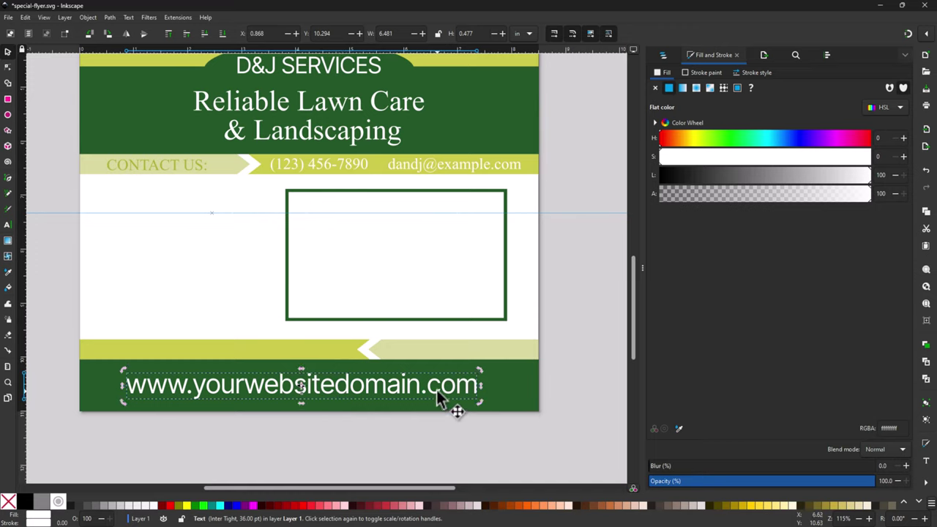
click(436, 389)
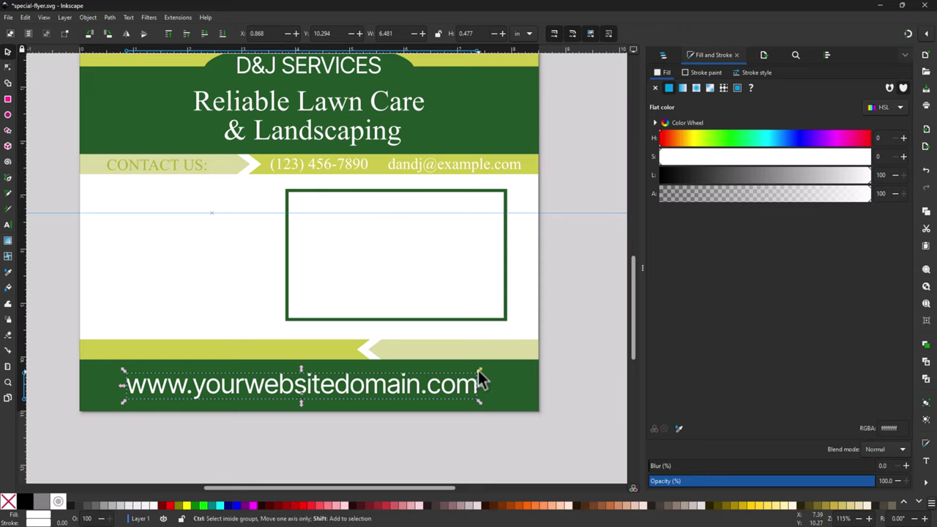
drag(477, 370, 462, 375)
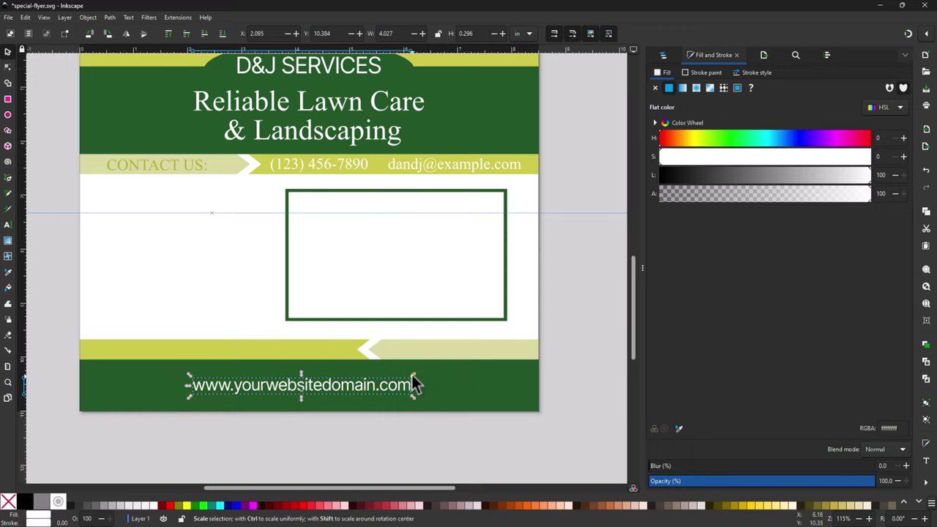
drag(412, 374, 482, 342)
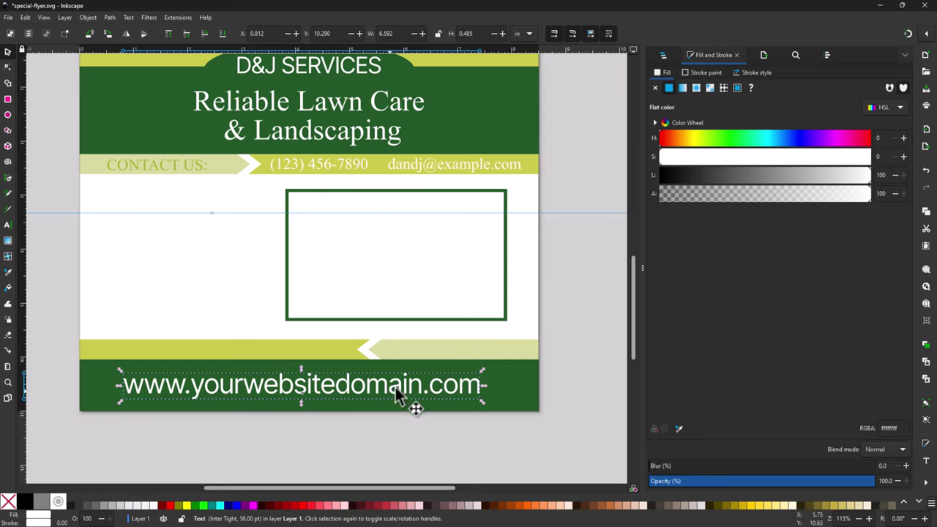
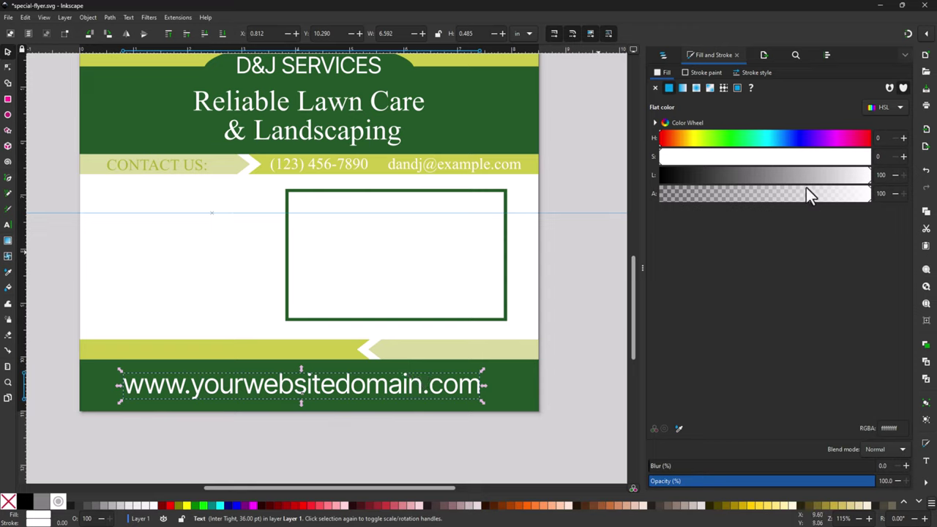
Step: Center the website URL text on the page's vertical axis, then switch to the reference-files desktop
click(825, 55)
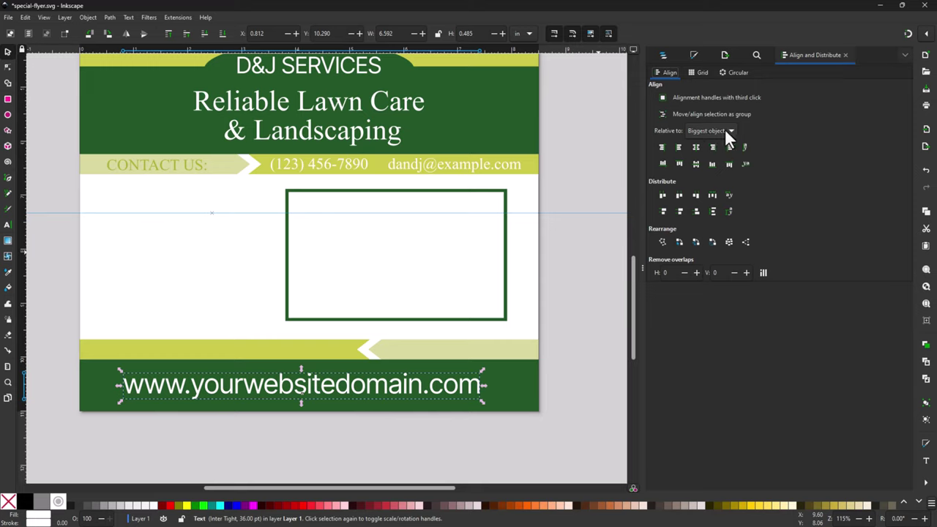
key(Escape)
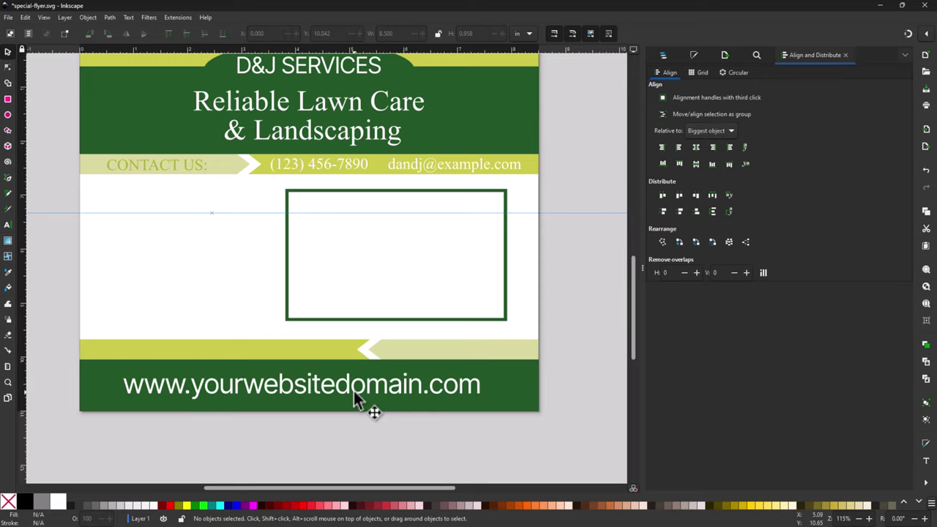
click(356, 399)
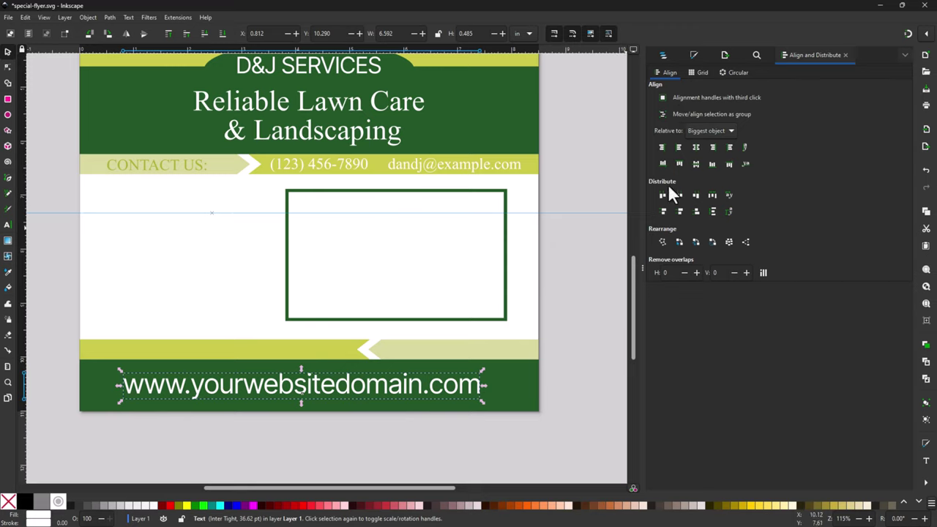
click(727, 132)
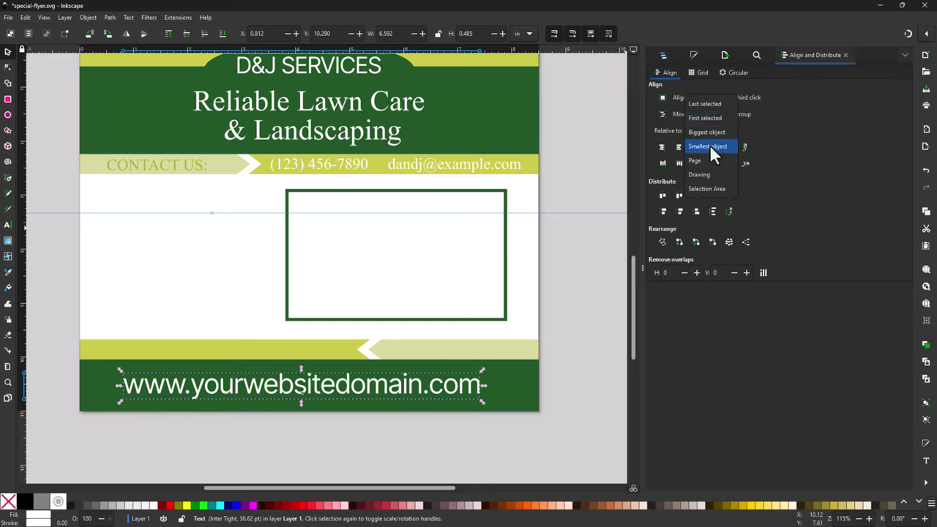
click(694, 159)
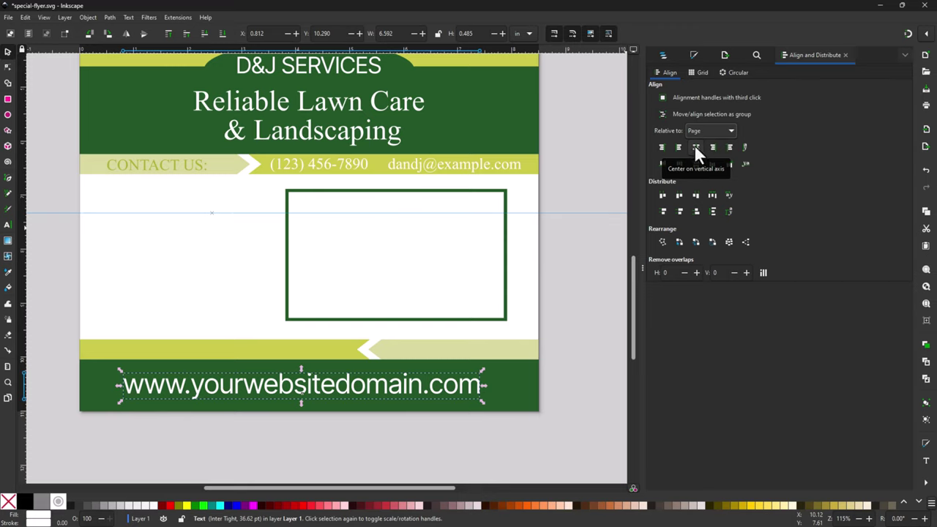
click(695, 147)
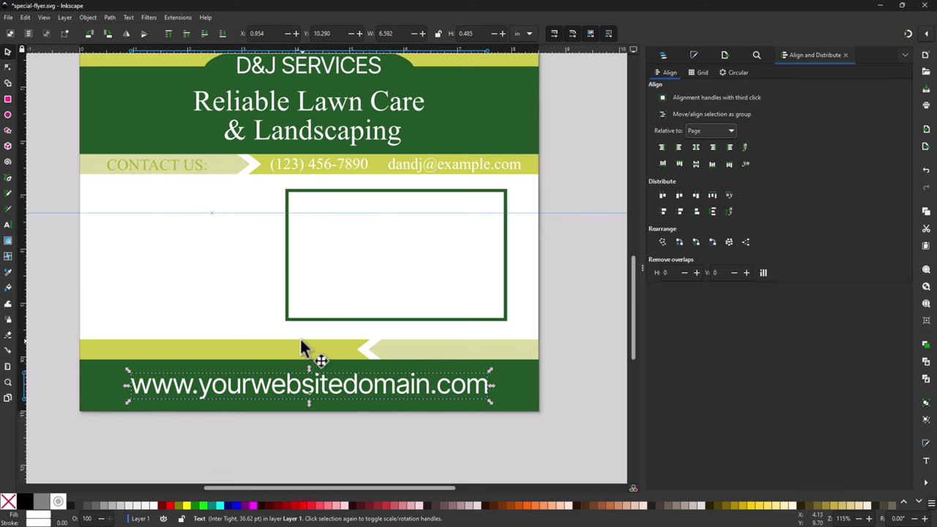
key(ctrl+super+Right)
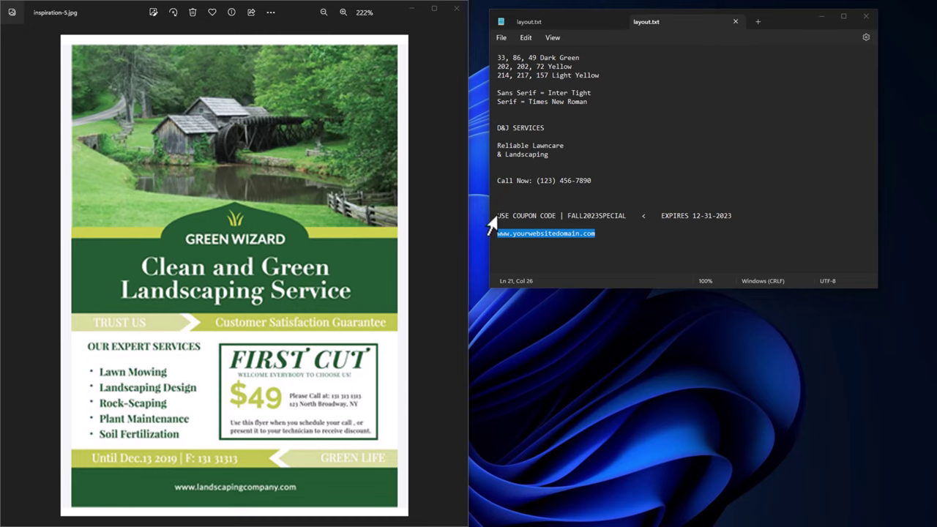
Step: Select the 'USE COUPON CODE | FALL2023SPECIAL' line in layout.txt
drag(496, 216, 624, 215)
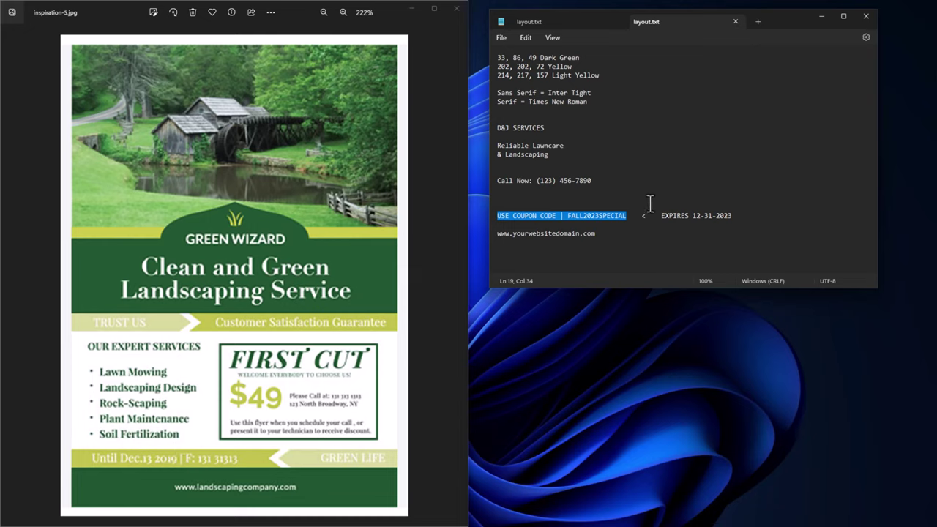
drag(640, 216, 723, 223)
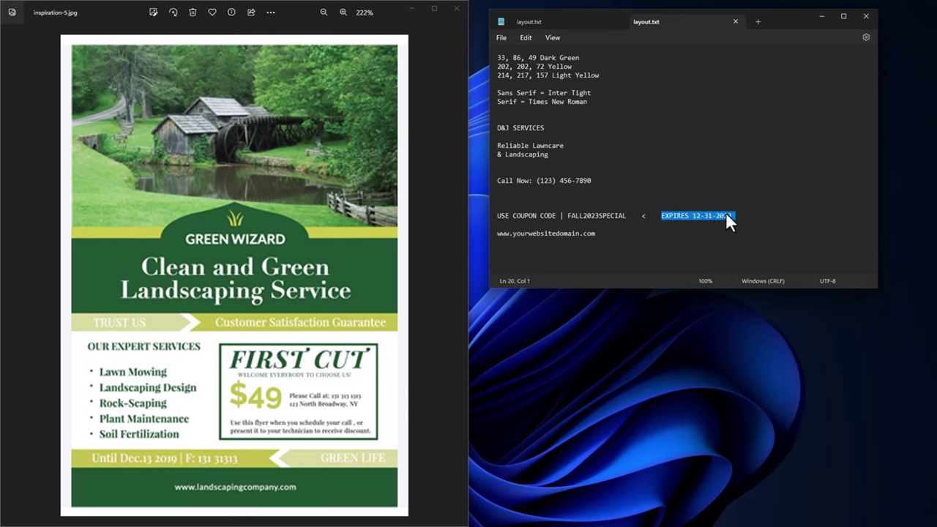
click(729, 216)
key(Left)
key(Left)
key(Left)
key(Left)
key(Left)
key(Left)
key(Left)
key(Left)
key(Left)
key(Left)
key(Left)
key(Left)
key(Left)
key(Left)
key(Left)
key(Left)
key(Left)
key(Left)
key(Left)
key(Left)
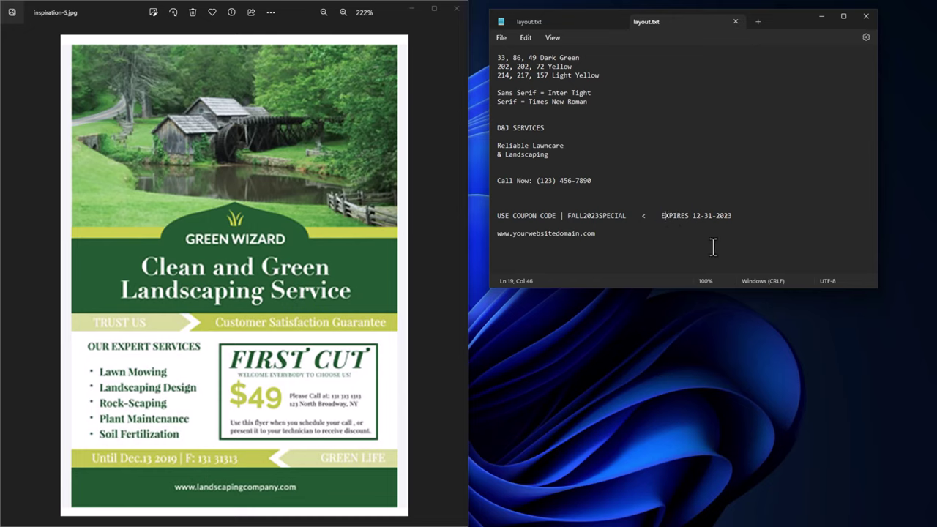
key(shift+Left)
key(shift+Left)
key(shift+Left)
key(shift+Left)
key(shift+Left)
key(shift+Left)
key(shift+Left)
key(shift+Left)
key(shift+Left)
key(shift+Left)
key(shift+Left)
key(shift+Left)
key(shift+Left)
key(shift+Left)
key(shift+Left)
key(shift+Left)
key(shift+Left)
key(shift+Left)
key(shift+Left)
key(shift+Left)
key(shift+Left)
key(shift+Left)
key(shift+Left)
key(shift+Left)
key(shift+Left)
key(shift+Left)
key(shift+Left)
key(shift+Left)
key(shift+Left)
key(shift+Left)
key(ctrl+c)
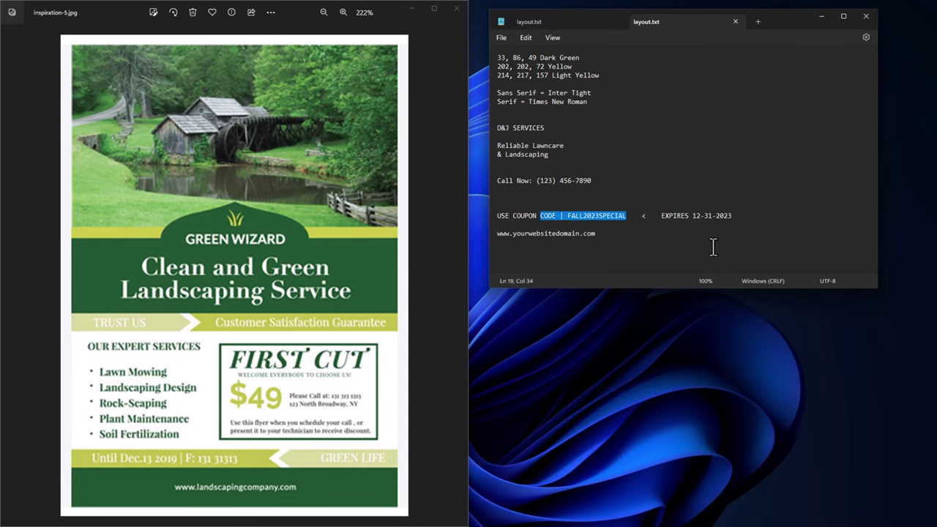
key(shift+Left)
key(shift+Left)
key(shift+Left)
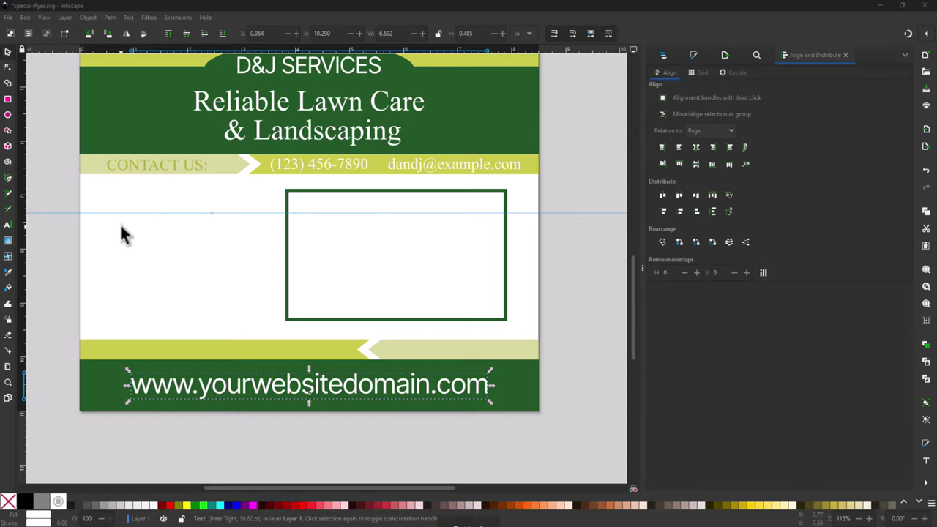
Step: Paste 'USE COUPON CODE | FALL2023SPECIAL' as new text on the lower yellow band
click(8, 228)
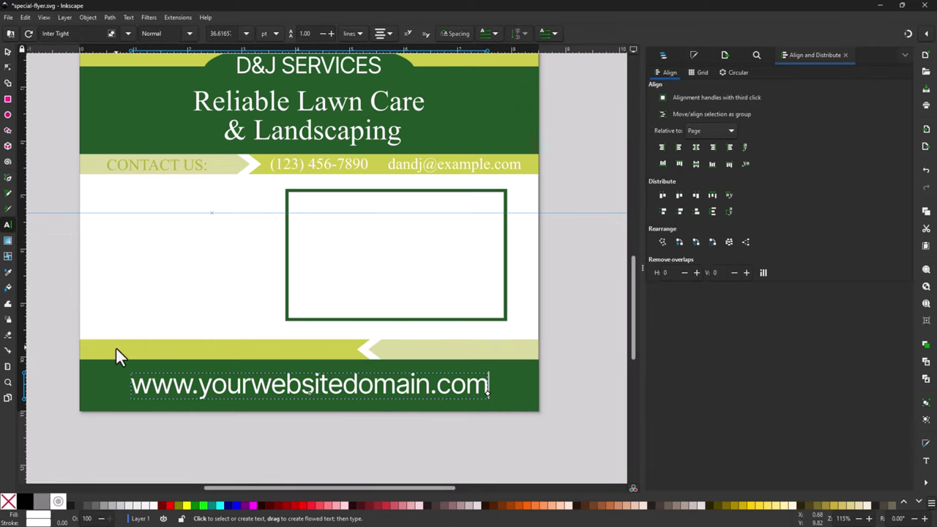
click(116, 349)
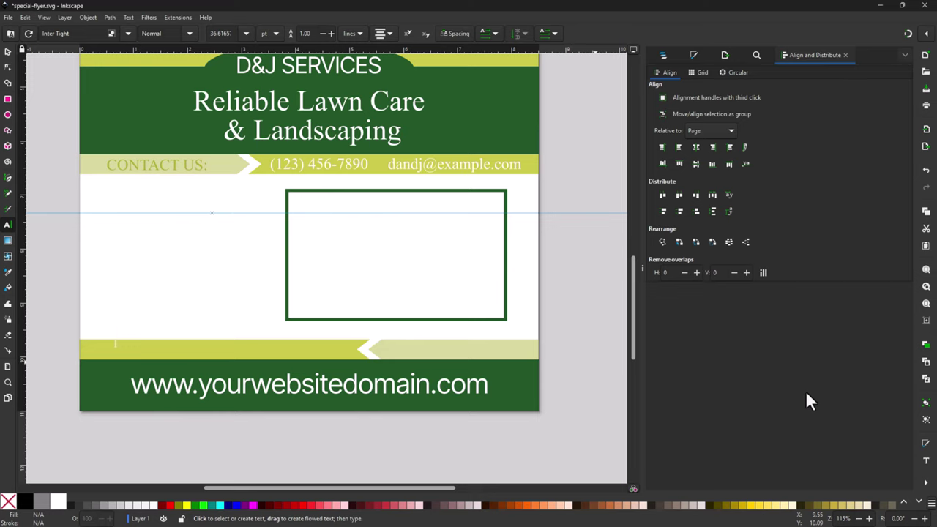
key(ctrl+v)
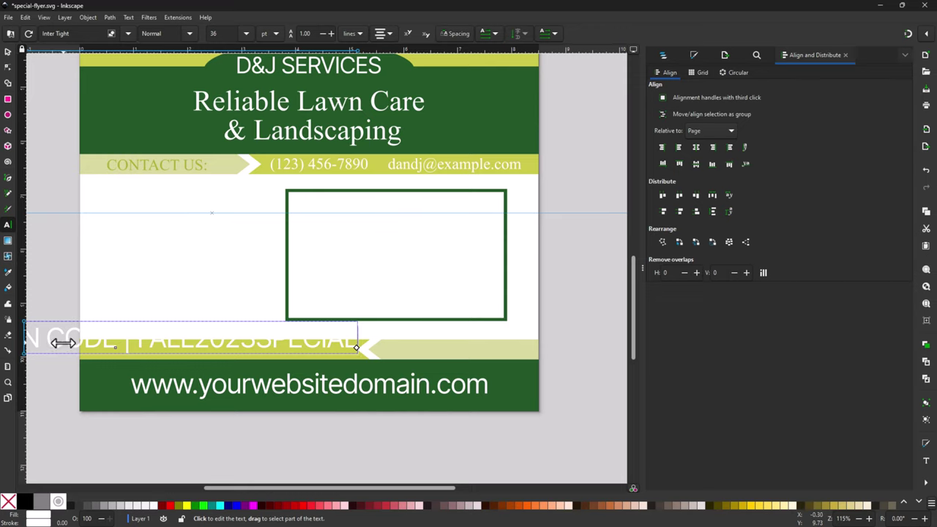
Step: Move the coupon text onto the band, scale it to about 3.937 in wide and nudge it down
click(8, 51)
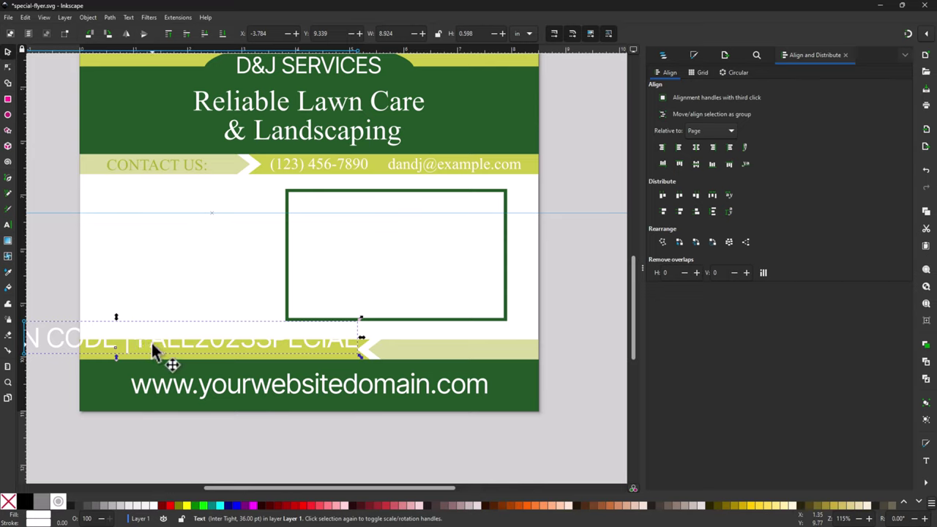
drag(152, 344, 260, 349)
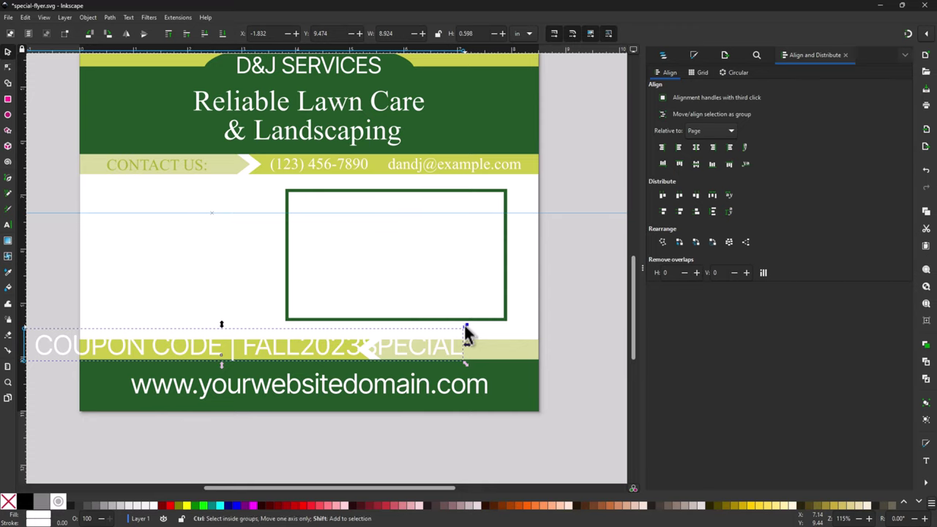
drag(466, 328, 444, 333)
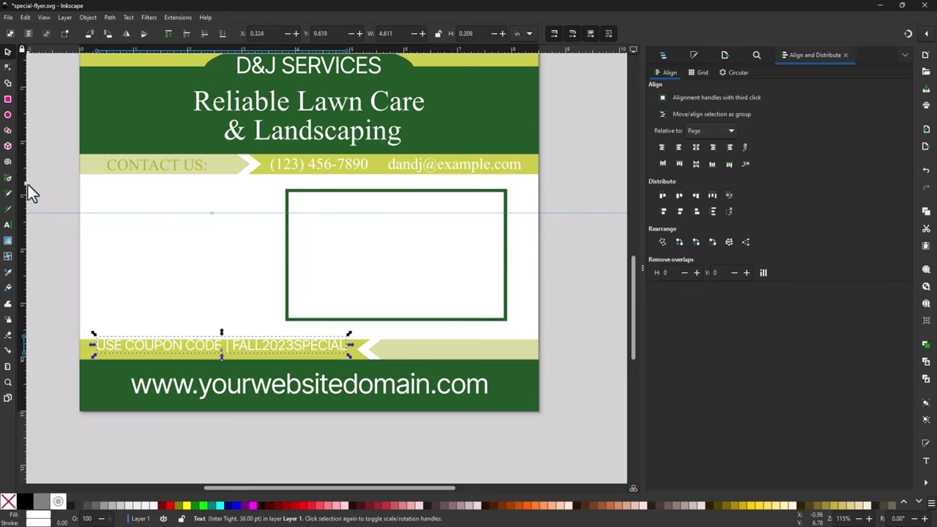
key(Down)
key(Down)
key(Down)
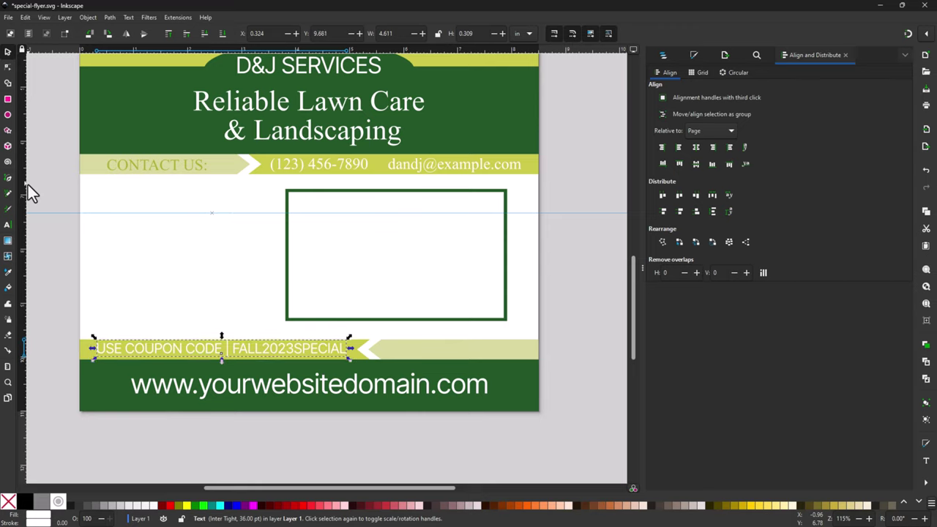
key(Down)
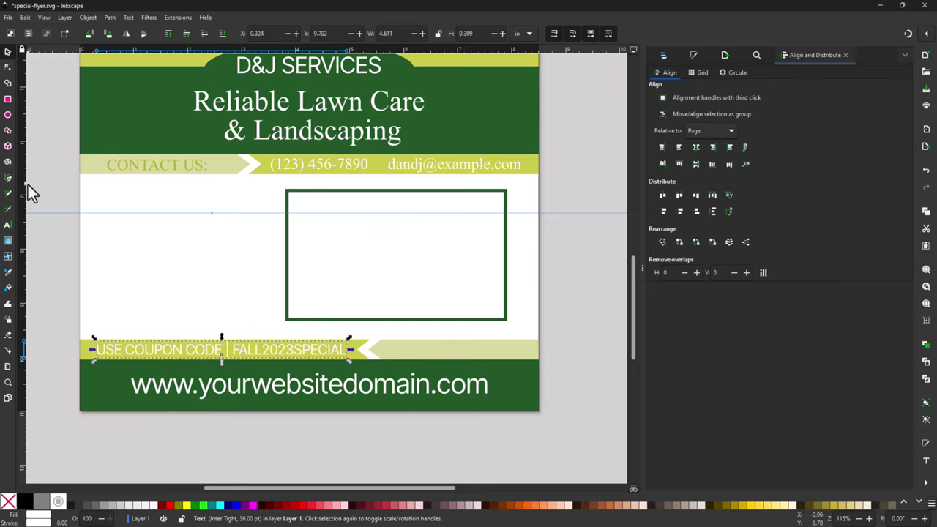
ctrl+scroll(247, 366, up, 1)
ctrl+scroll(229, 356, up, 1)
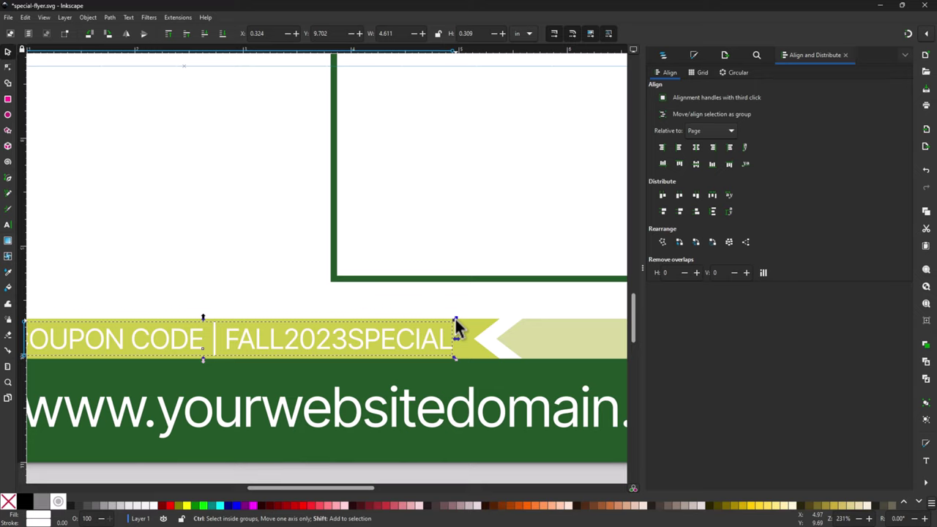
key(ctrl+z)
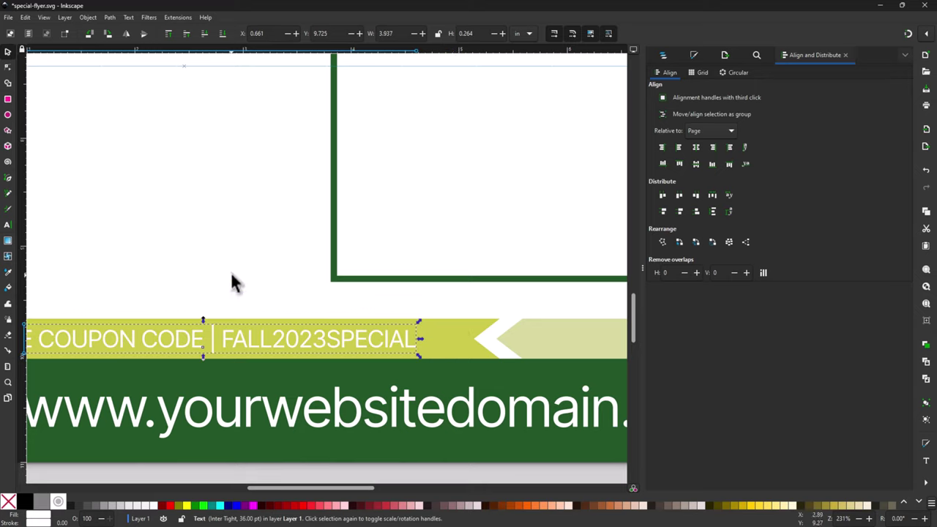
click(239, 300)
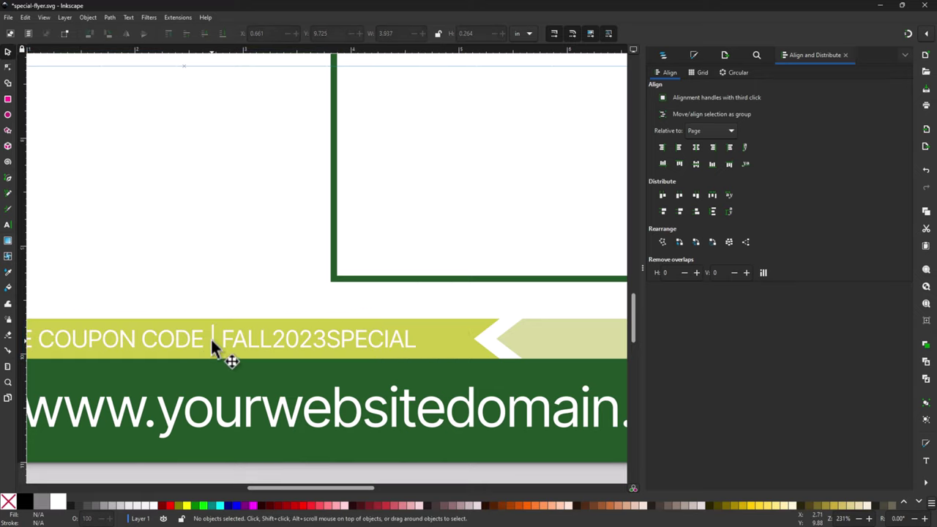
Step: Center the coupon text across the yellow band, aligning relative to the first selected object
scroll(227, 337, down, 2)
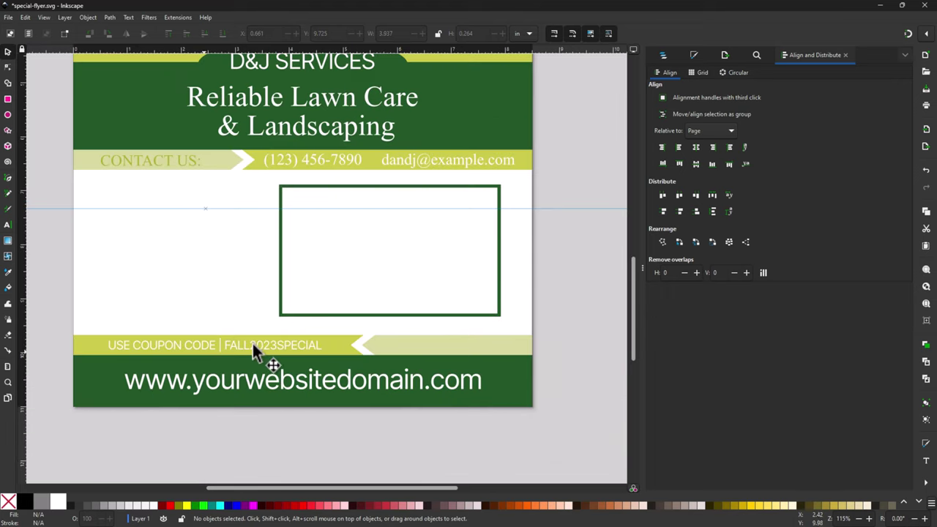
click(93, 344)
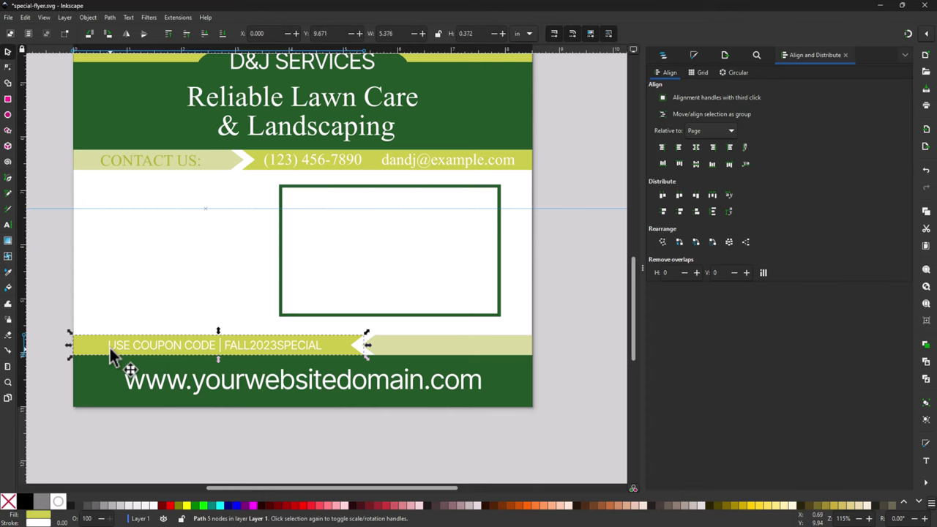
scroll(110, 348, up, 2)
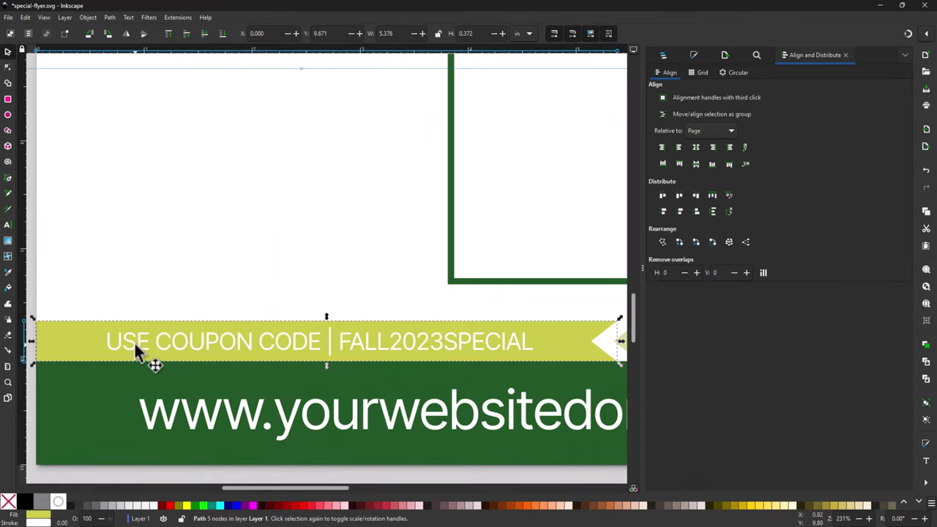
key(shift)
shift+click(132, 339)
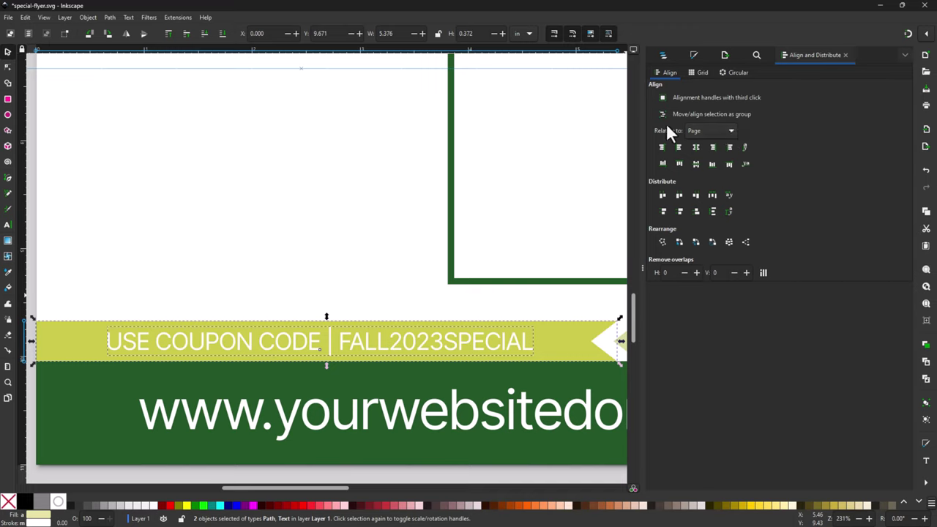
click(711, 130)
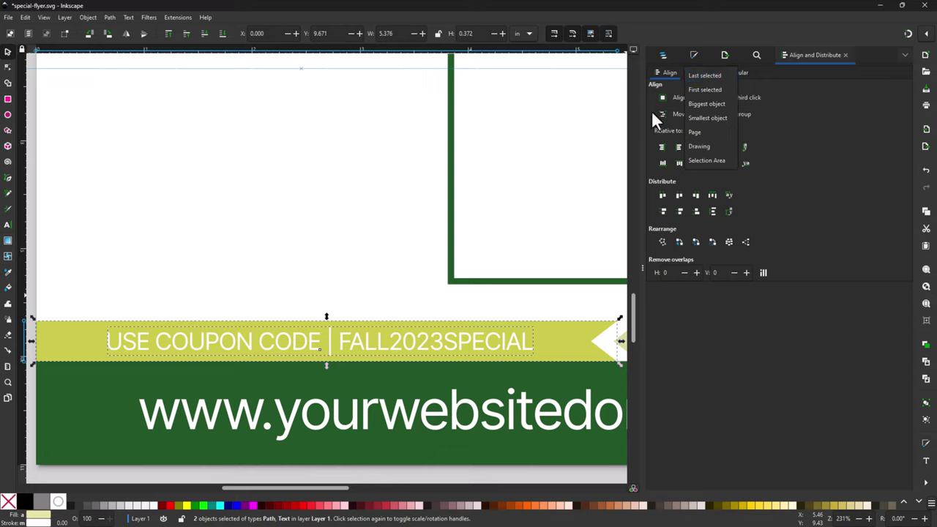
click(699, 90)
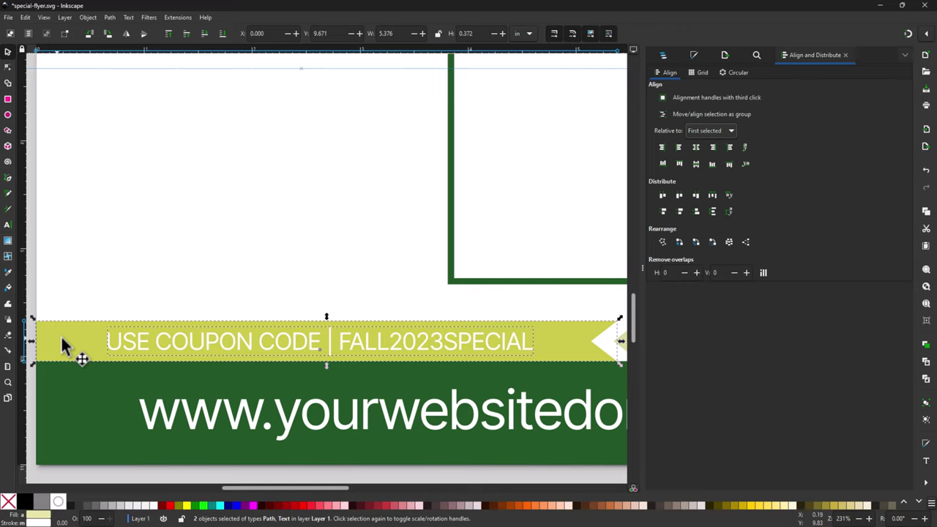
click(695, 146)
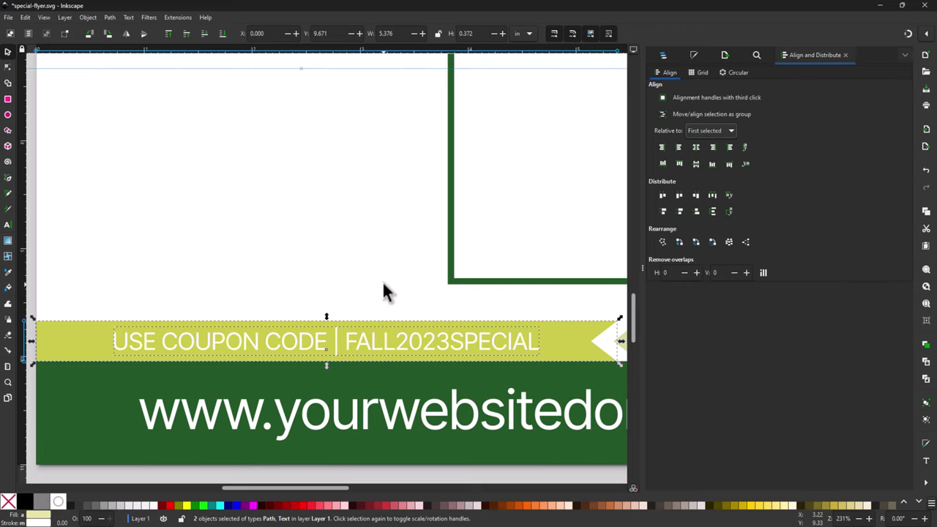
Step: Zoom and pan out to check the centred coupon text on the page
scroll(383, 291, down, 1)
scroll(384, 298, down, 1)
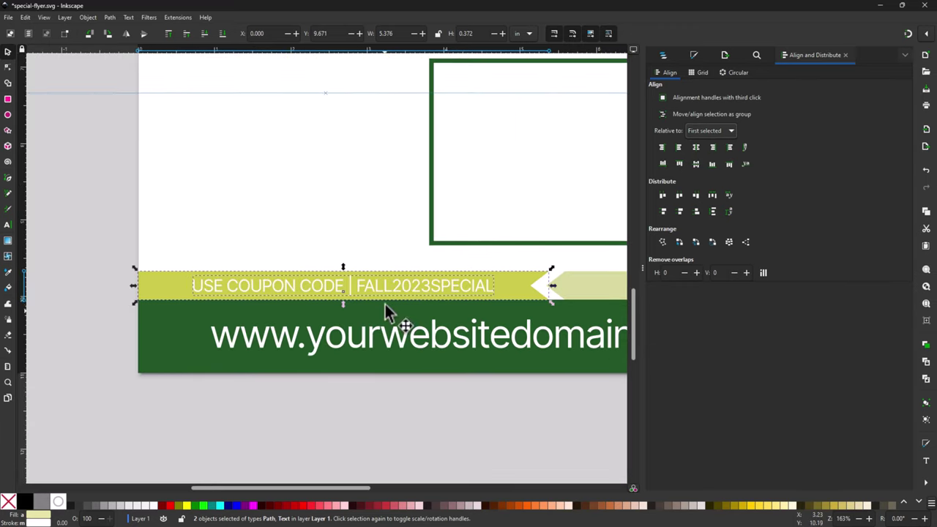
drag(341, 488, 390, 487)
scroll(396, 435, down, 1)
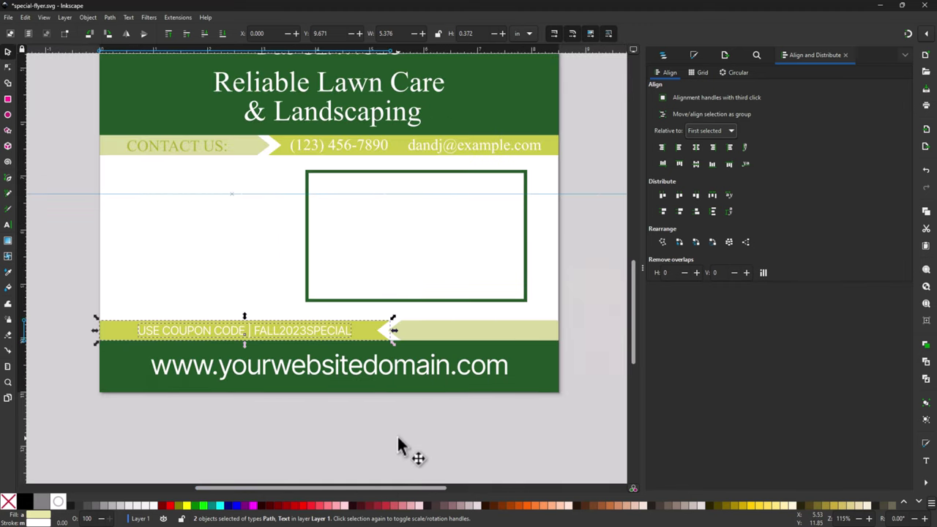
scroll(397, 435, up, 1)
scroll(396, 443, up, 1)
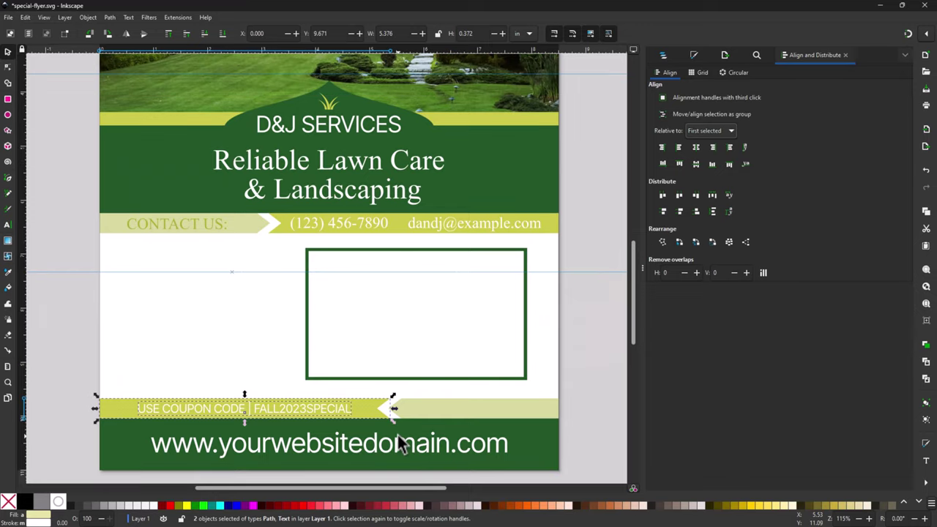
scroll(399, 443, down, 1)
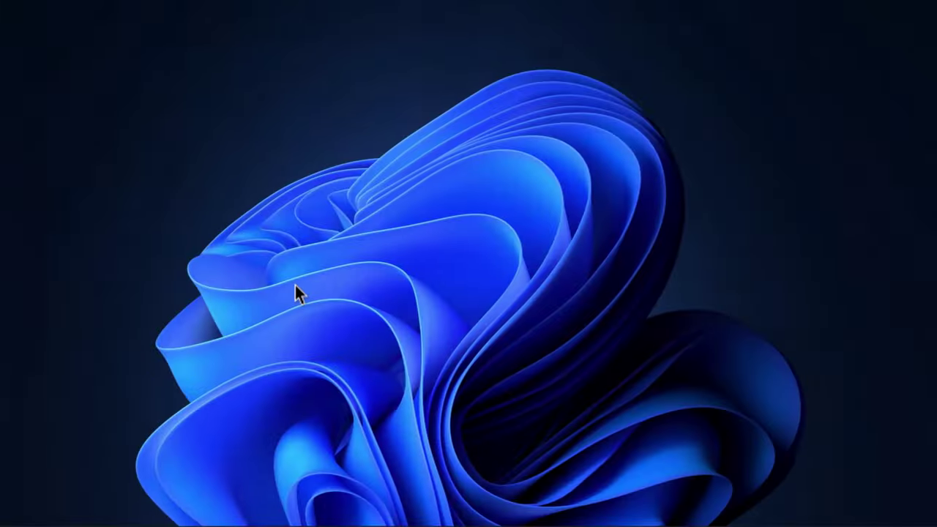
key(ctrl+super+Right)
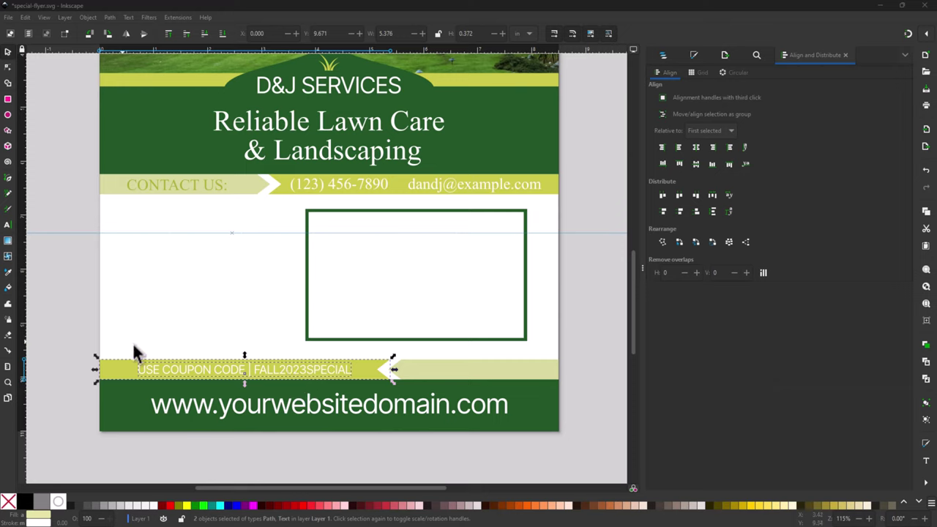
click(73, 314)
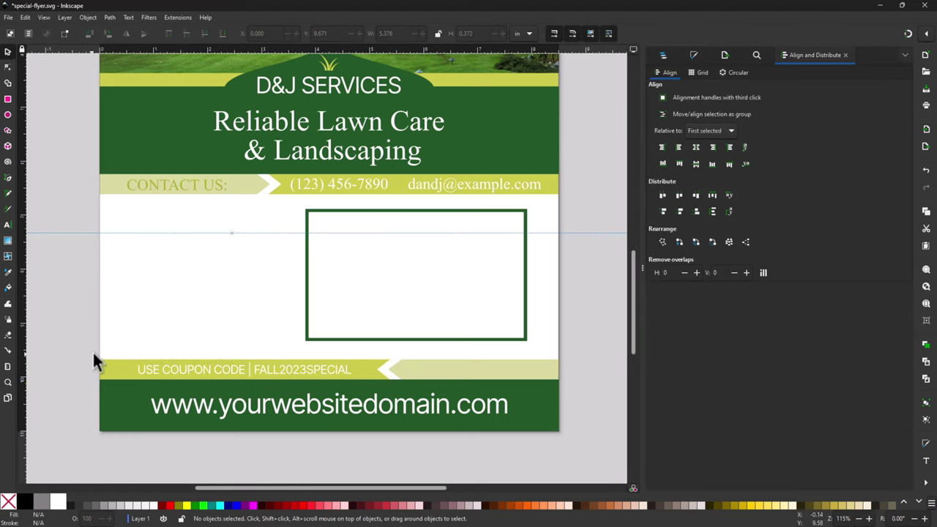
Step: Change the coupon text's font from Inter Tight to Times New Roman
click(180, 368)
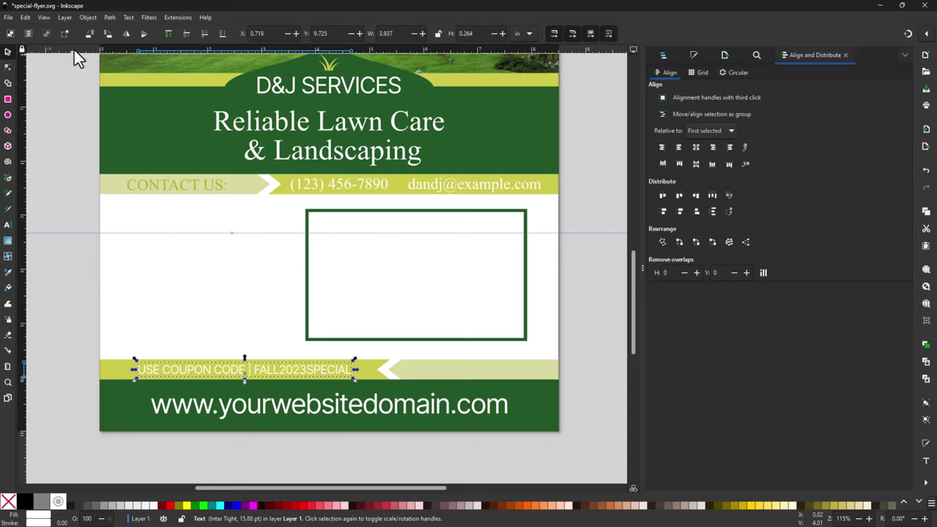
click(9, 227)
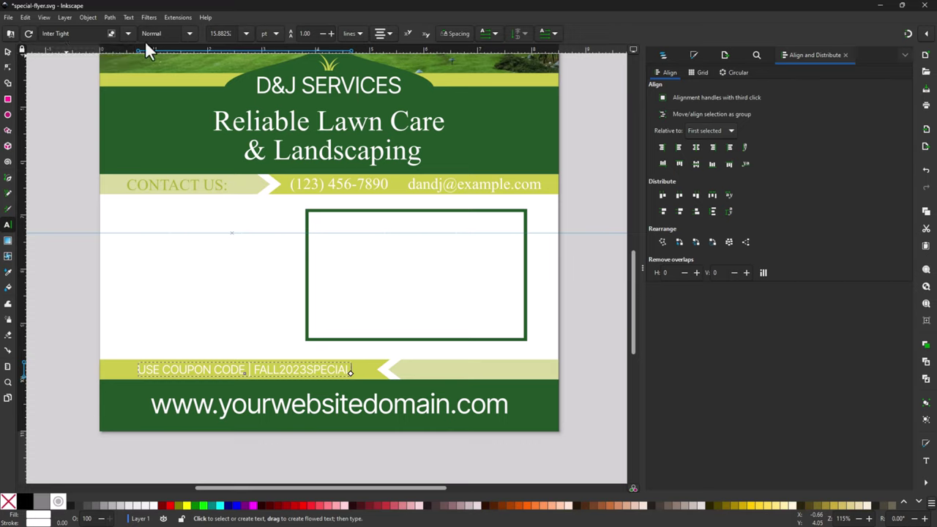
click(76, 35)
key(BackSpace)
key(BackSpace)
key(BackSpace)
key(BackSpace)
key(BackSpace)
key(BackSpace)
key(BackSpace)
key(BackSpace)
key(BackSpace)
key(BackSpace)
key(BackSpace)
text(Times New Roman)
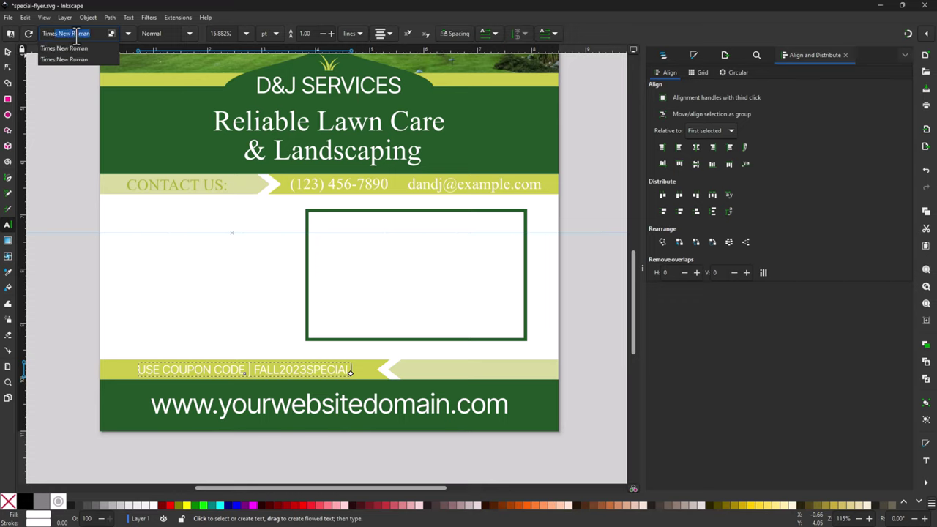
key(Down)
key(Return)
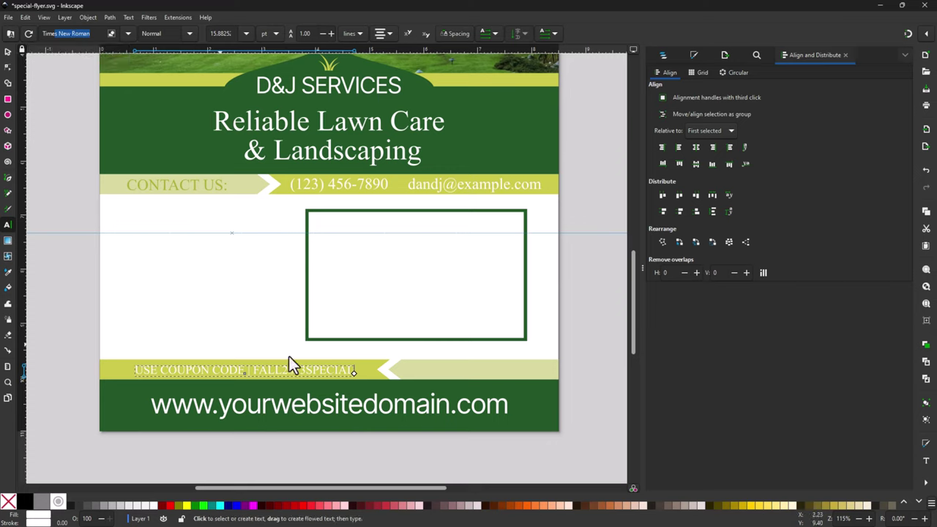
Step: Scale the coupon text up to about 4.542 in wide and add the banner to the selection
click(6, 53)
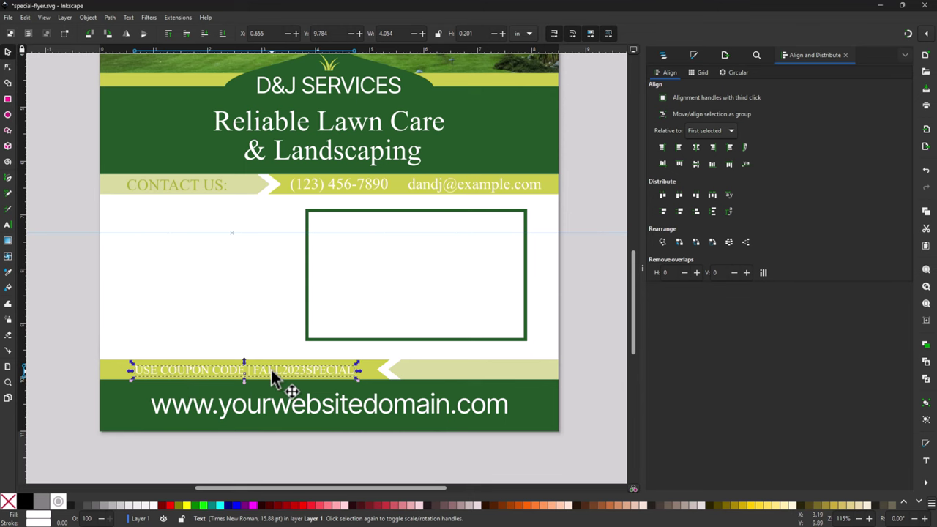
scroll(270, 373, up, 3)
scroll(419, 395, down, 1)
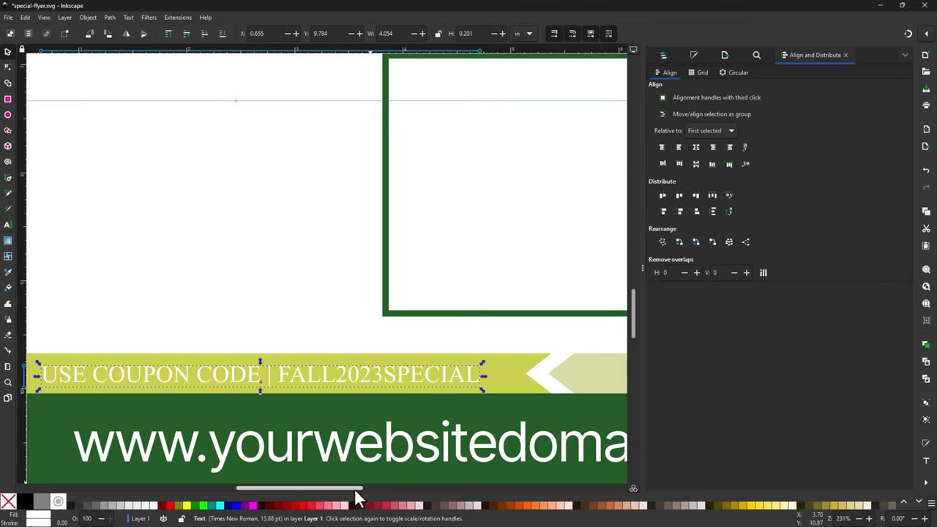
drag(354, 488, 346, 488)
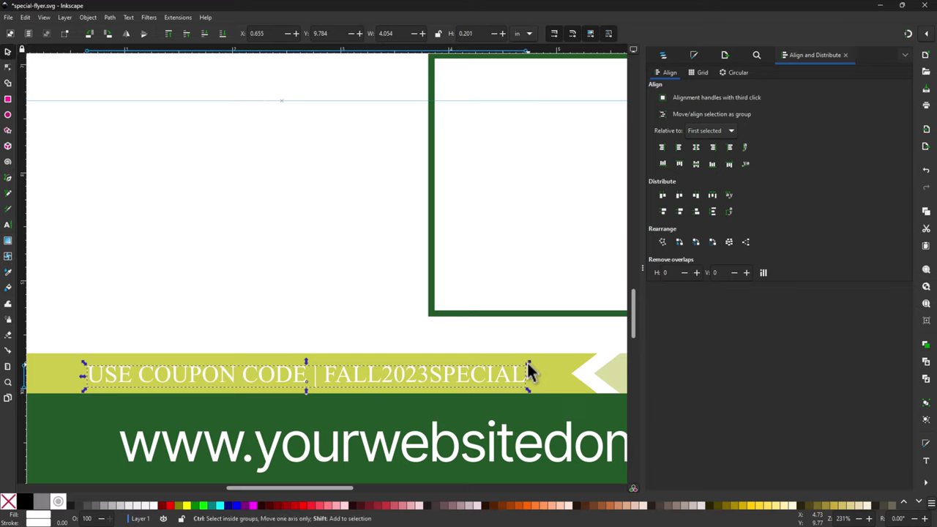
drag(527, 364, 553, 344)
scroll(326, 311, down, 1)
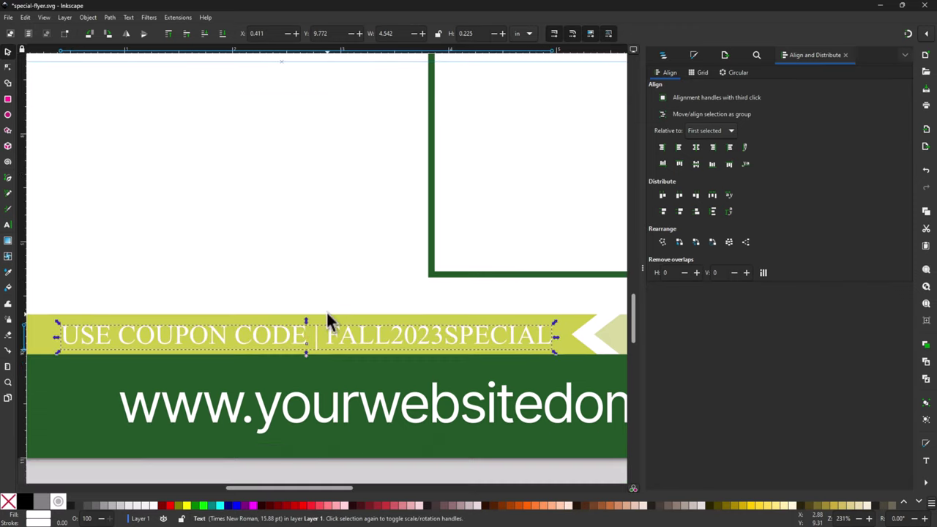
ctrl+scroll(325, 310, down, 1)
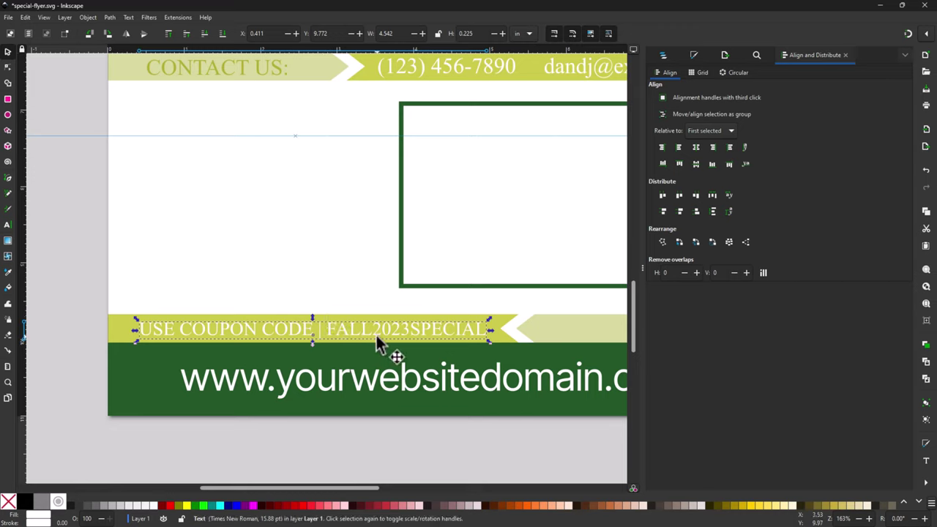
shift+click(117, 335)
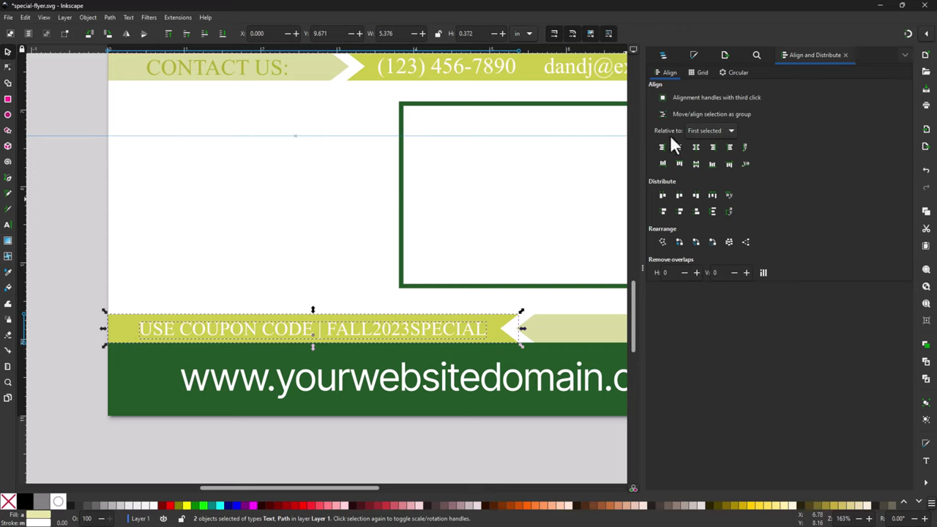
Step: Set Align 'Relative to' to Last selected, clear the selection, and pan across the flyer
click(730, 132)
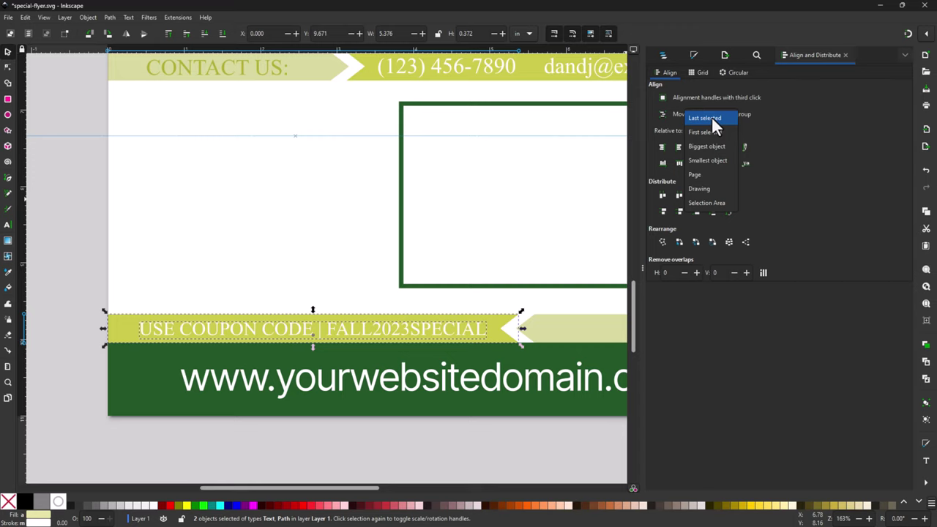
click(712, 118)
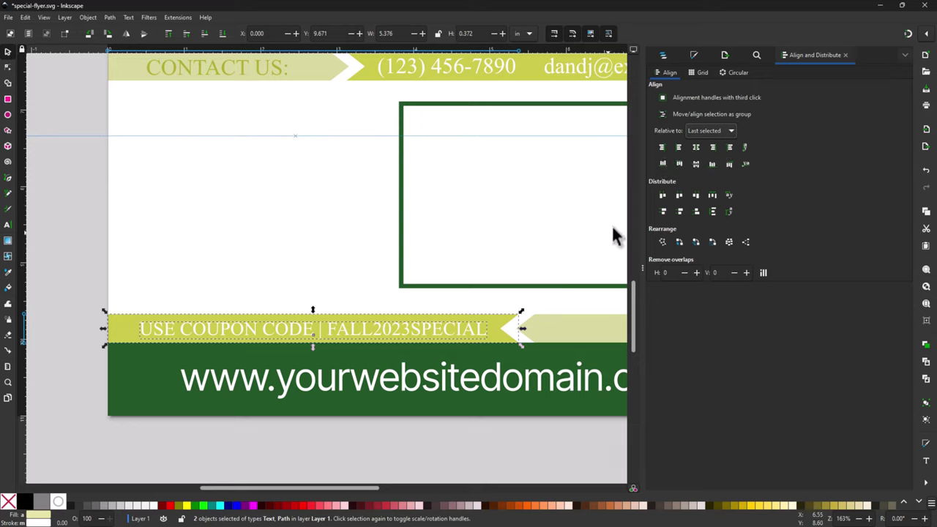
click(71, 289)
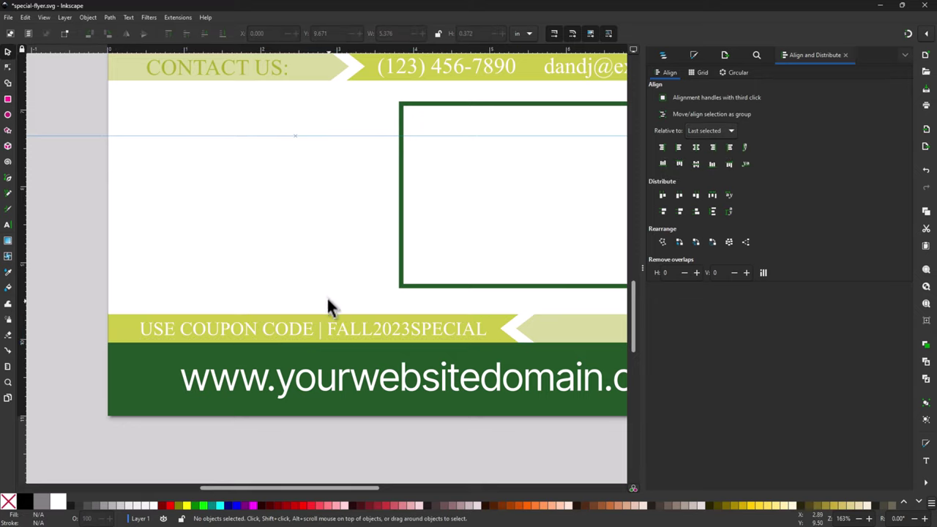
drag(434, 299, 182, 289)
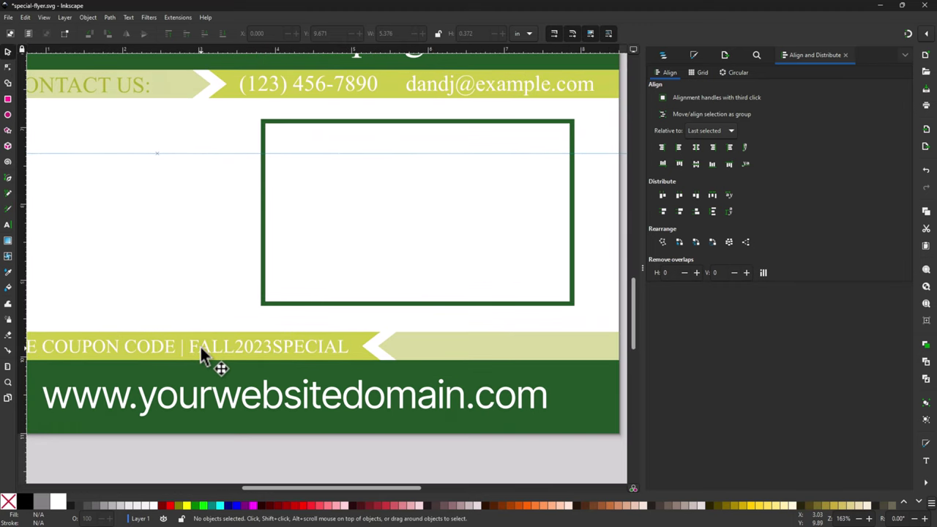
drag(472, 318, 392, 316)
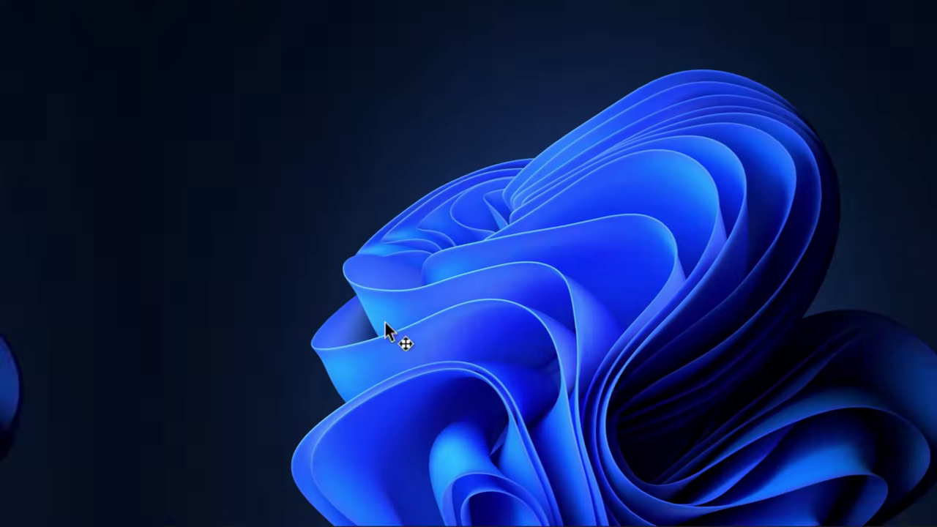
Step: On the notes desktop, select 'EXPIRES 12-31-2023' in layout.txt
key(ctrl+super+Right)
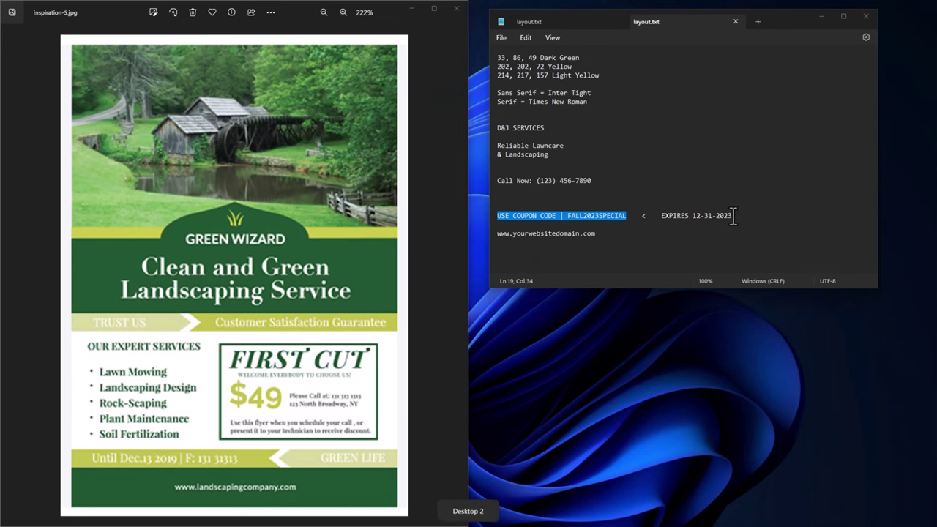
drag(733, 215, 661, 219)
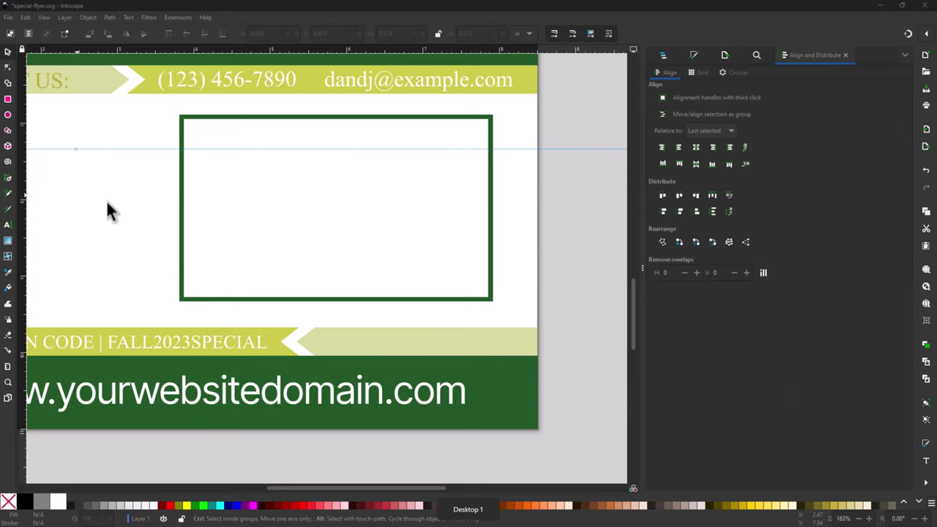
Step: Paste 'EXPIRES 12-31-2023' as new text on the coupon band
click(7, 225)
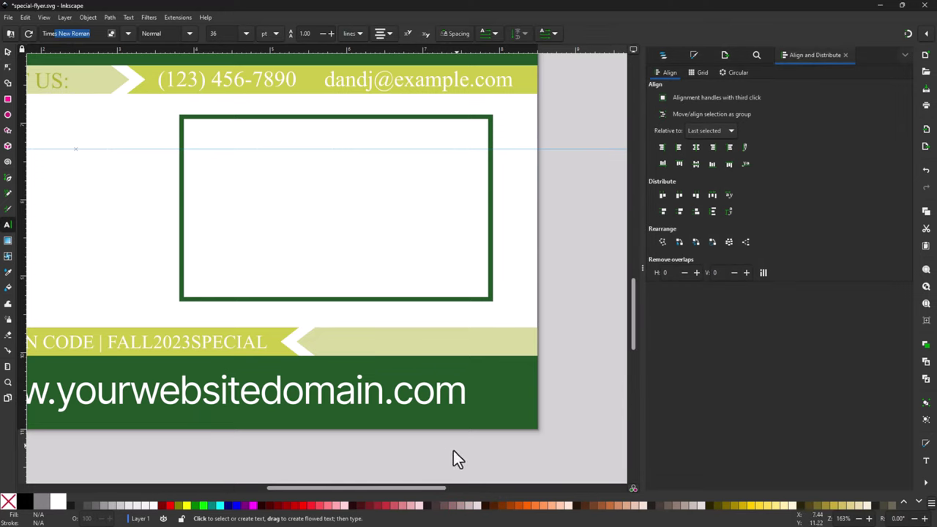
click(332, 341)
text(EXPIRES 12-31-2023)
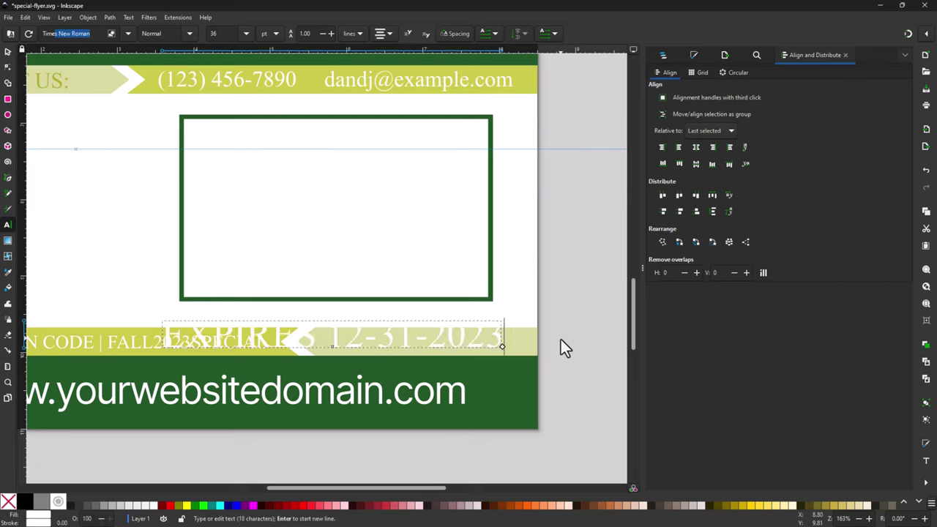
Step: Move the EXPIRES text right on the band and shrink it to about 2.471 in wide
click(8, 51)
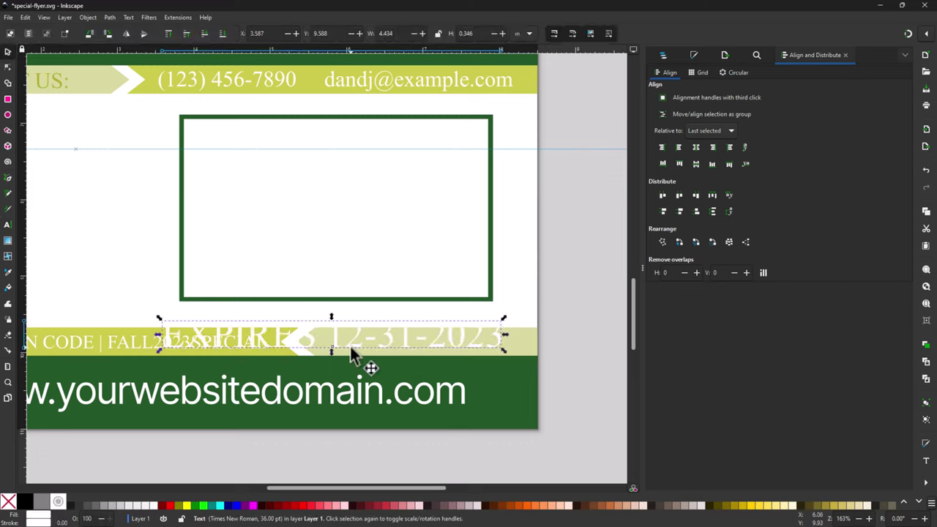
drag(350, 345, 428, 359)
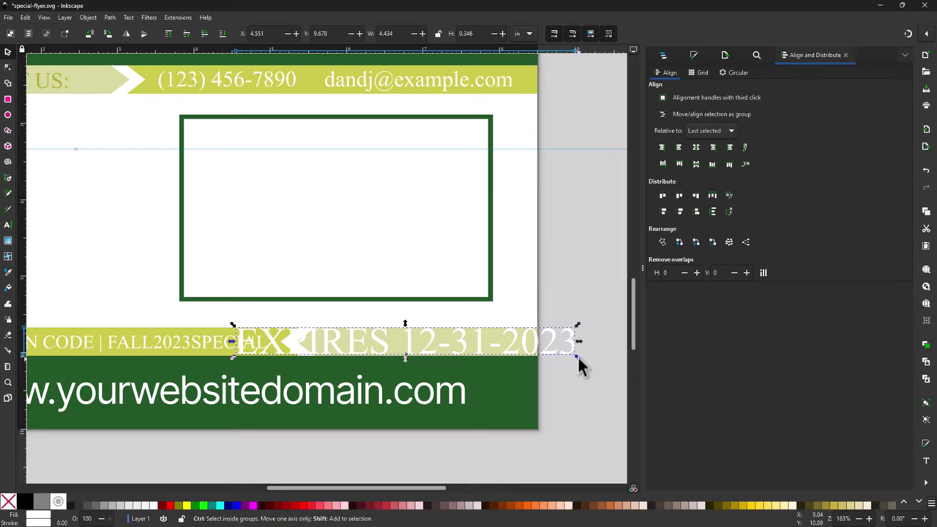
drag(577, 356, 569, 351)
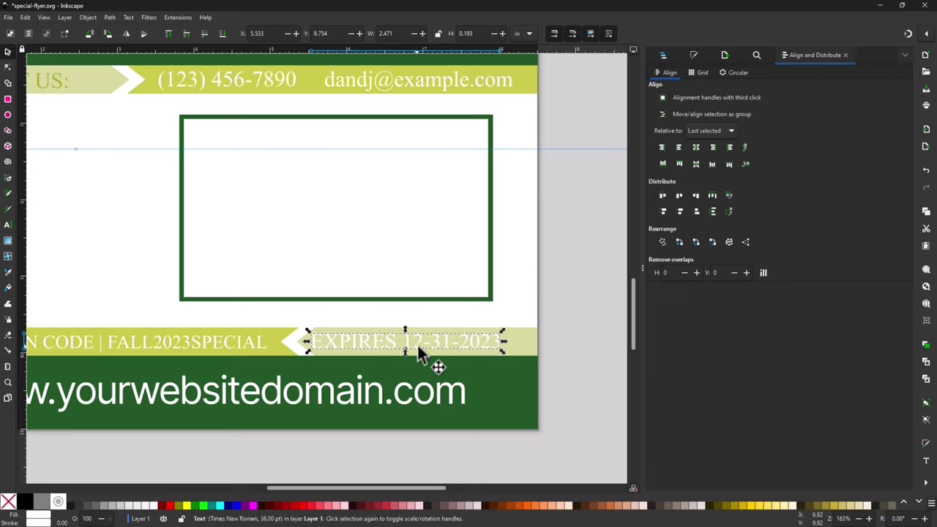
drag(417, 346, 439, 346)
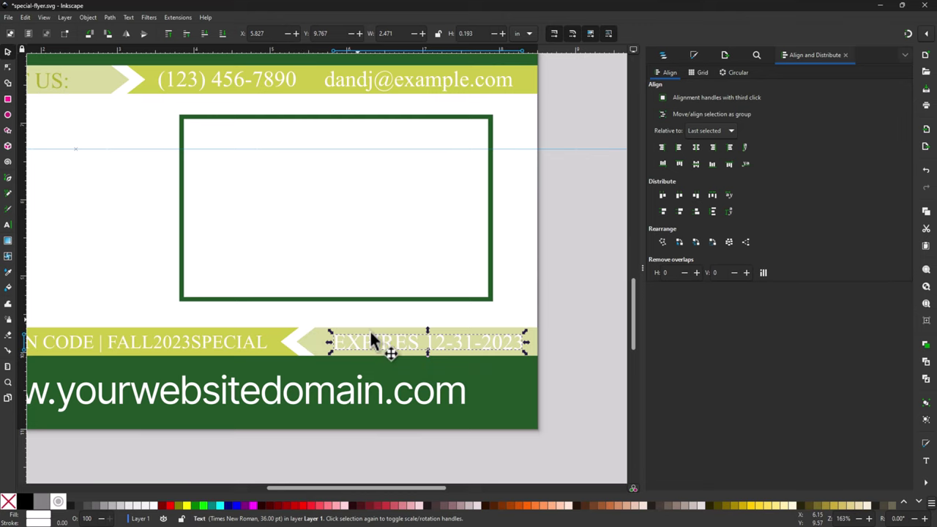
drag(82, 154, 274, 209)
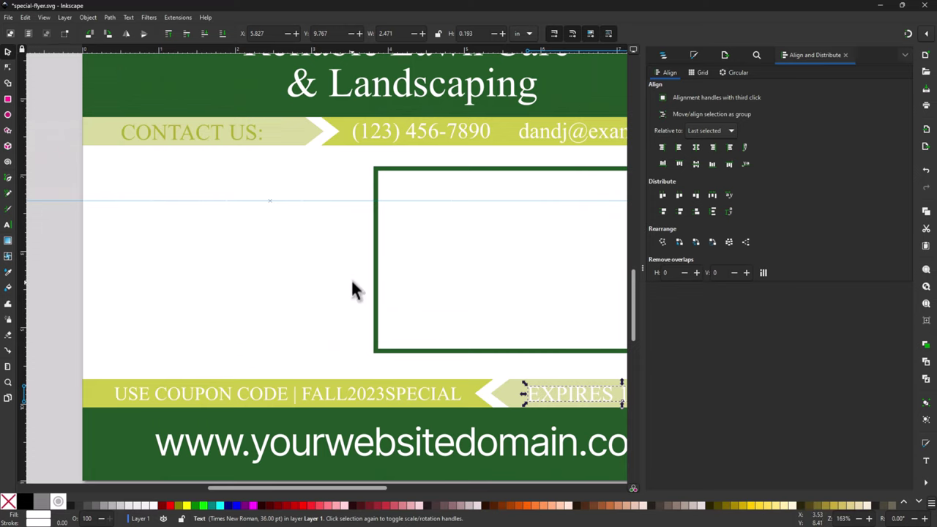
scroll(253, 259, right, 3)
scroll(254, 259, down, 2)
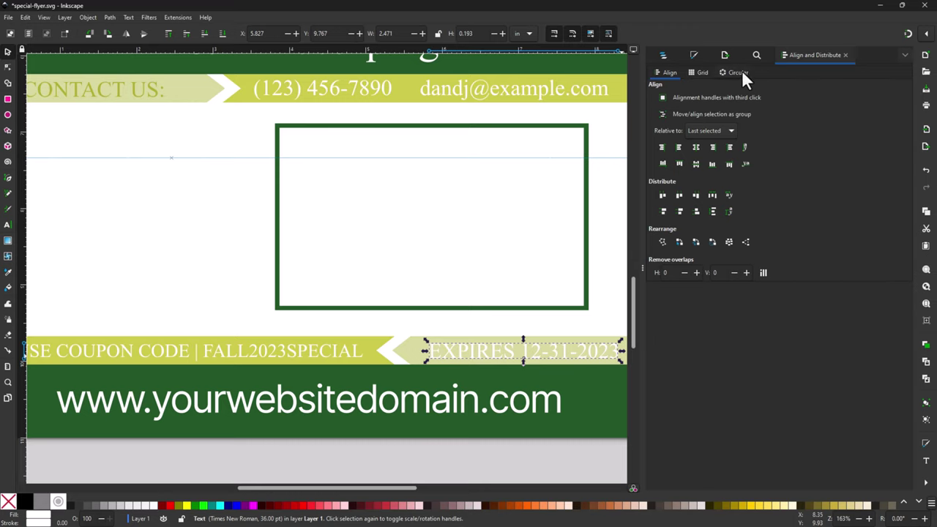
Step: Give the EXPIRES text the olive fill (aeae31ff) sampled from the CONTACT US lettering
click(694, 55)
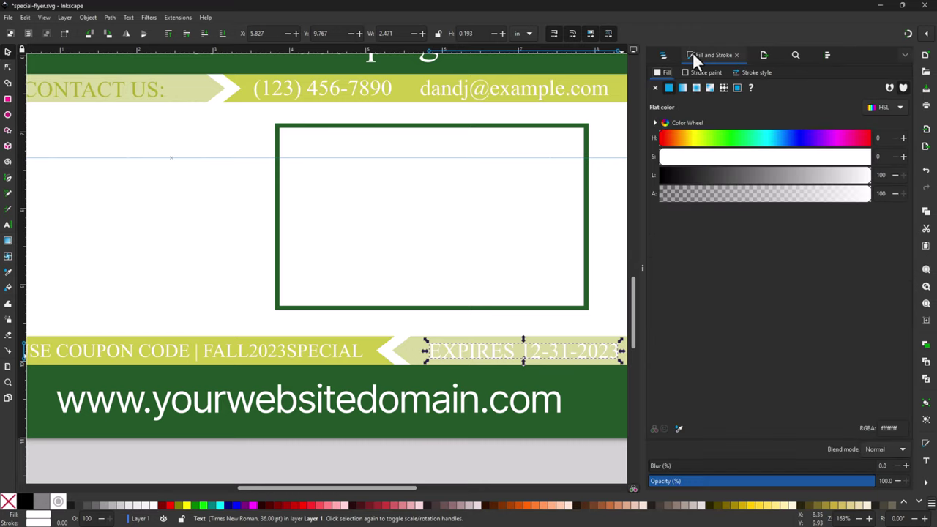
click(678, 428)
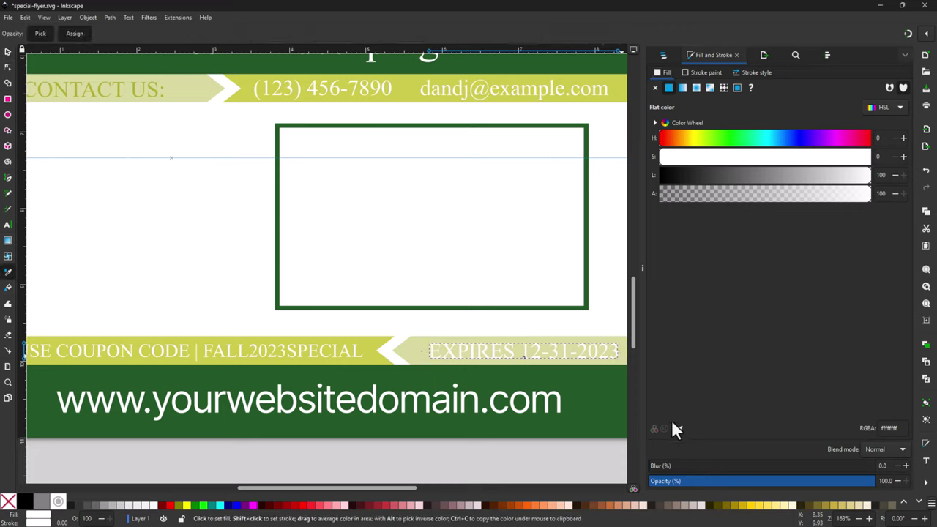
key(s)
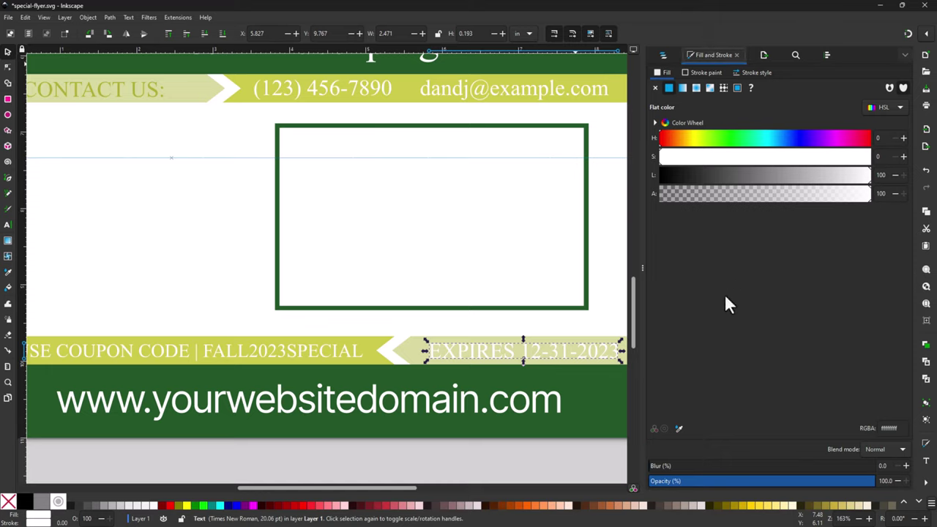
click(678, 428)
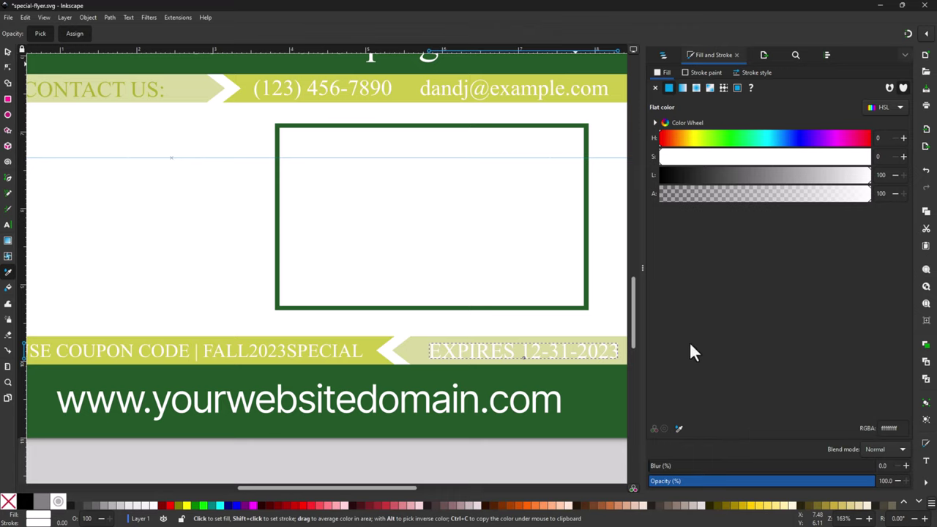
scroll(93, 91, up, 1)
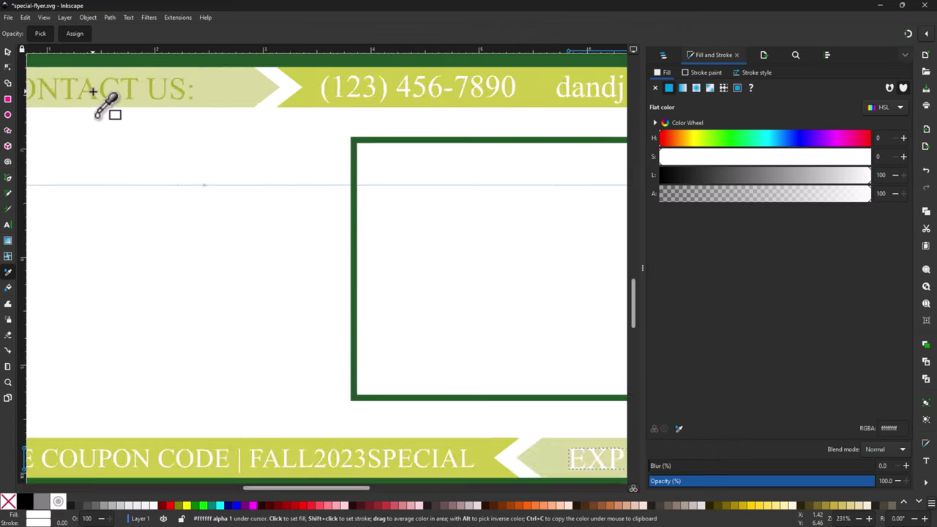
scroll(95, 95, up, 2)
scroll(115, 97, up, 1)
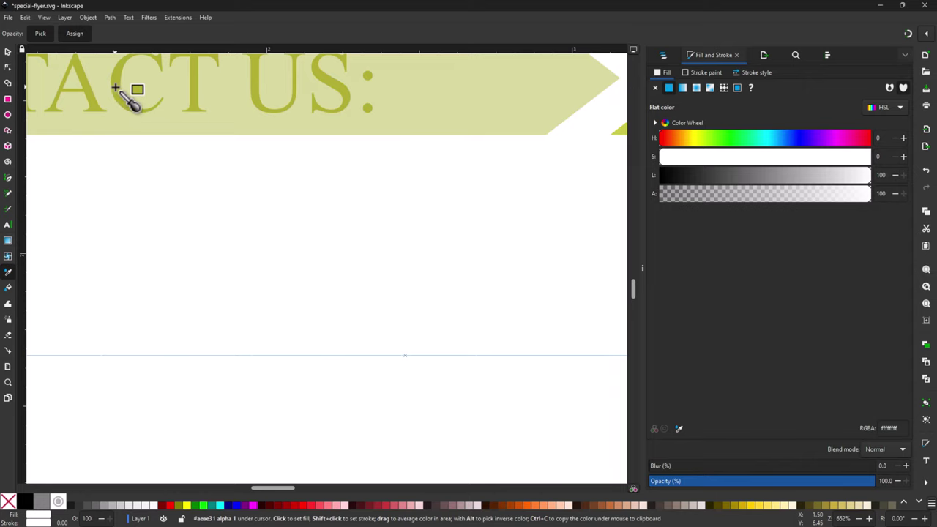
click(116, 87)
key(s)
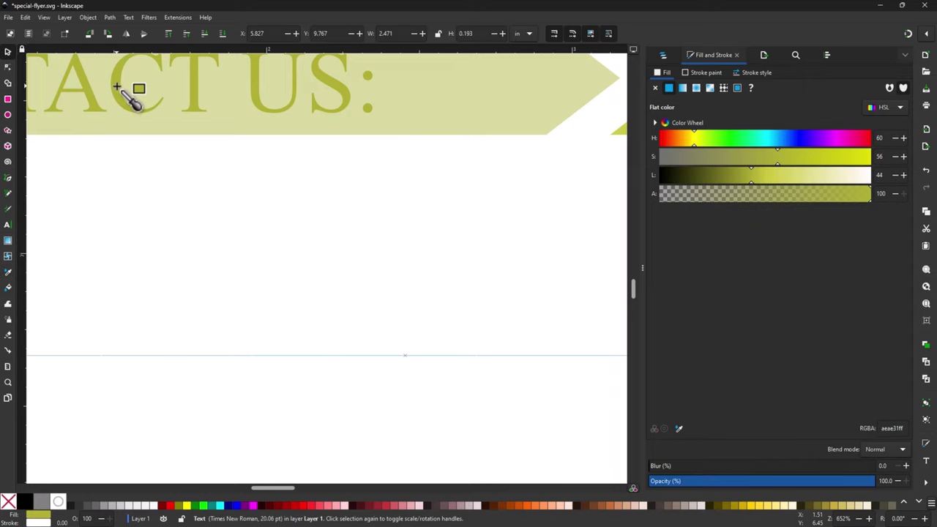
Step: Return the view to the band and add the chevron behind the date to the selection
scroll(306, 234, down, 2)
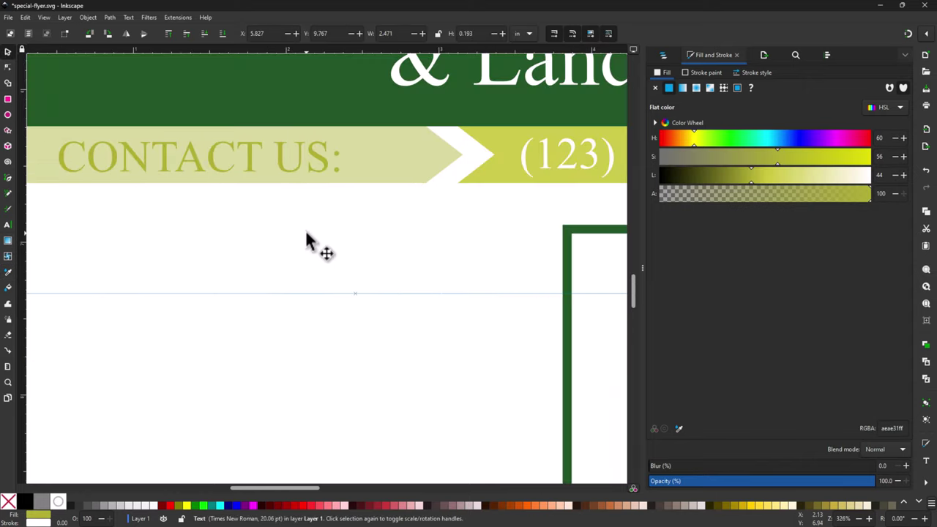
scroll(309, 242, down, 2)
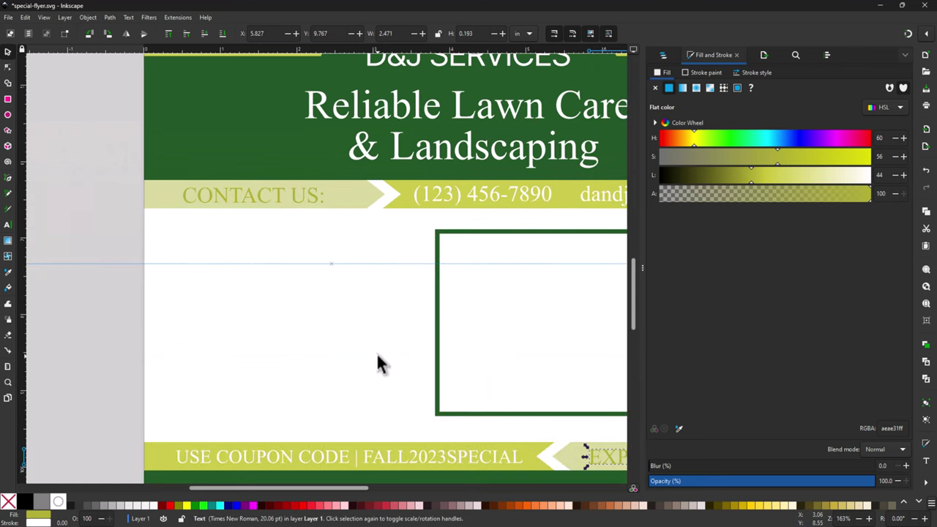
drag(376, 361, 173, 291)
drag(387, 363, 356, 362)
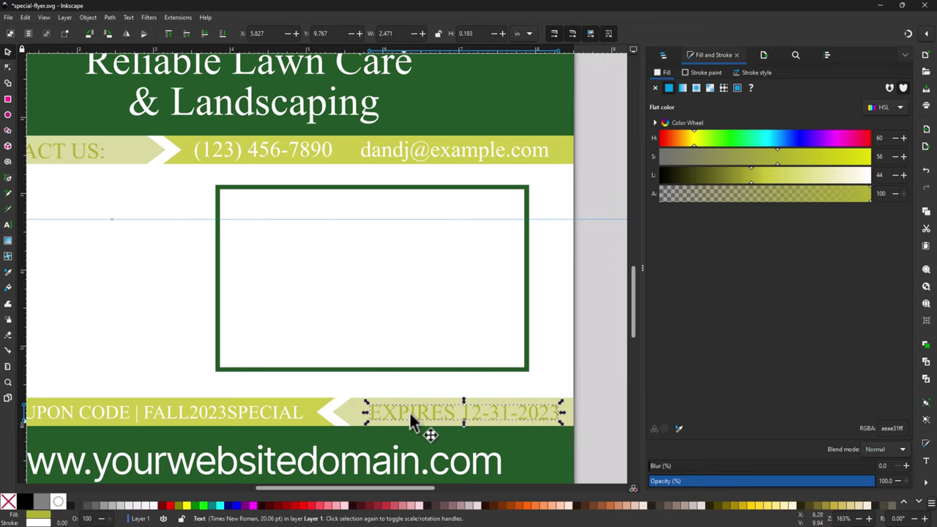
shift+click(361, 416)
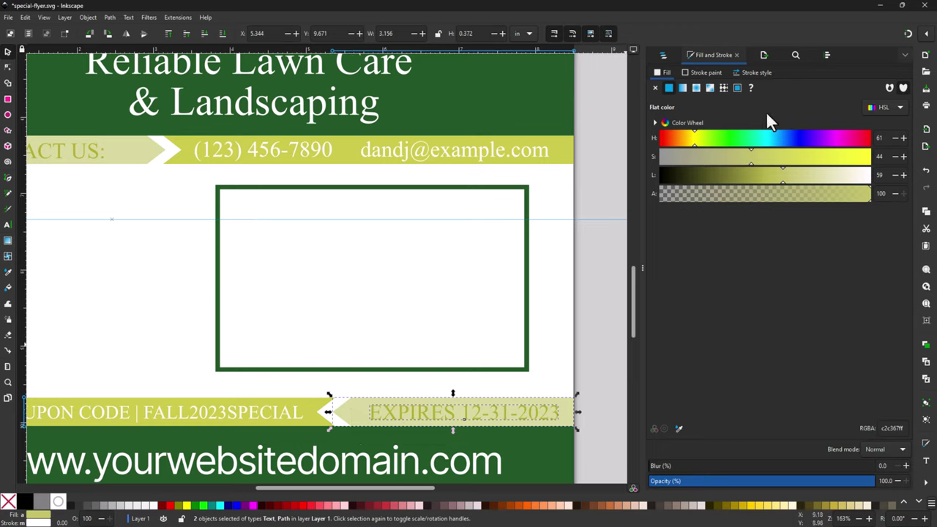
Step: Center 'EXPIRES 12-31-2023' on its chevron, then align it horizontally with the coupon-code text
click(827, 55)
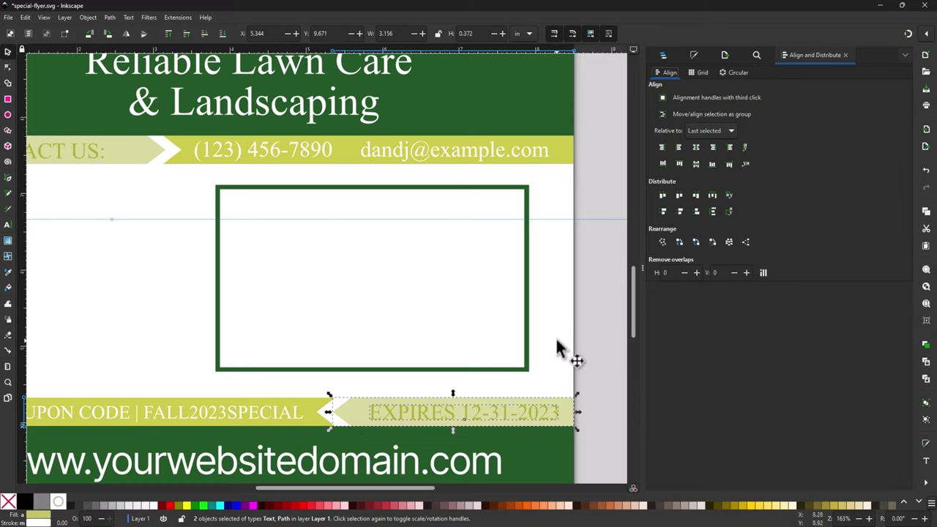
click(695, 147)
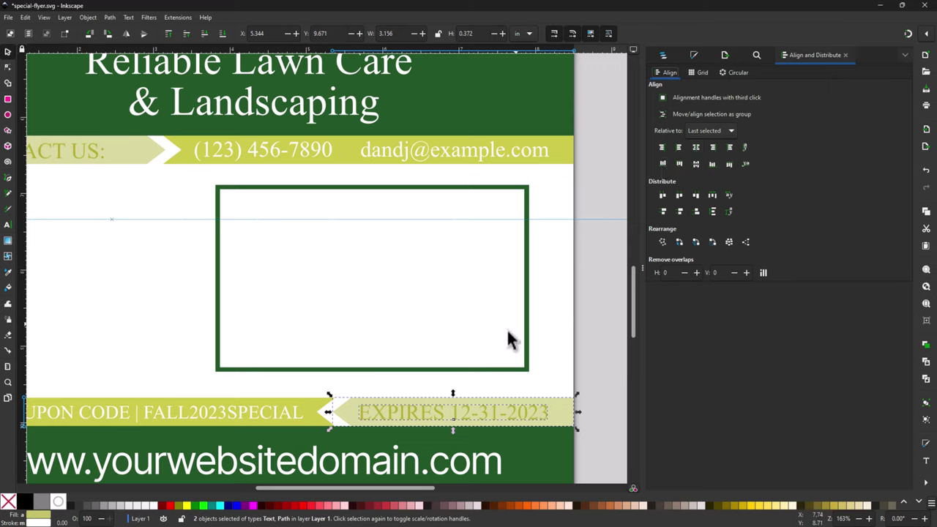
shift+click(233, 410)
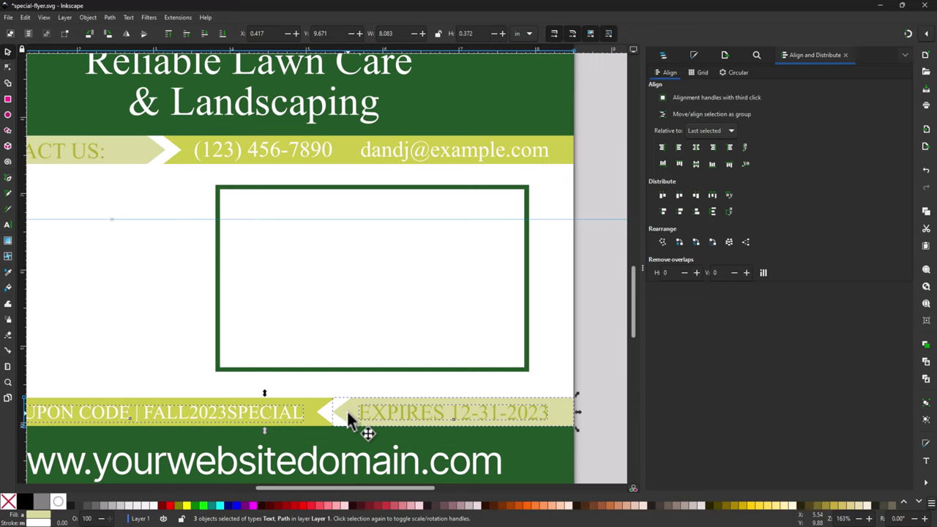
key(shift)
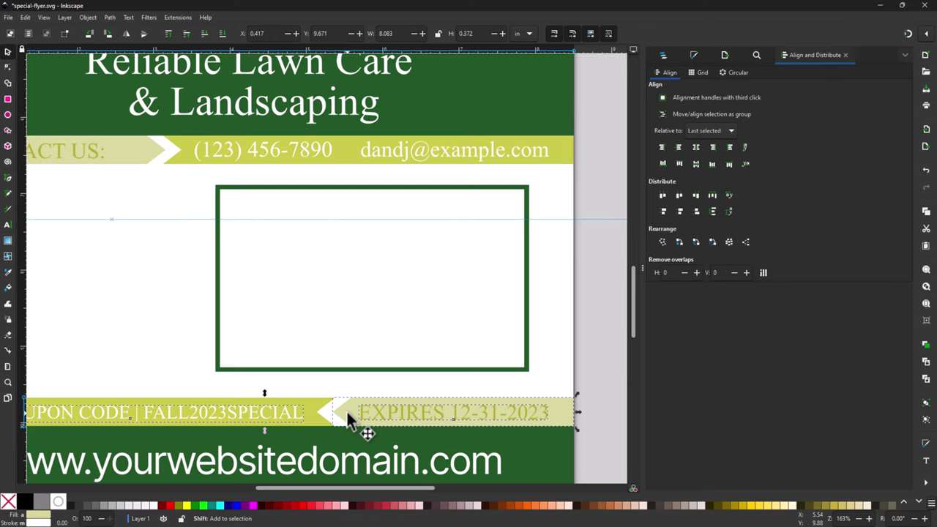
shift+click(348, 411)
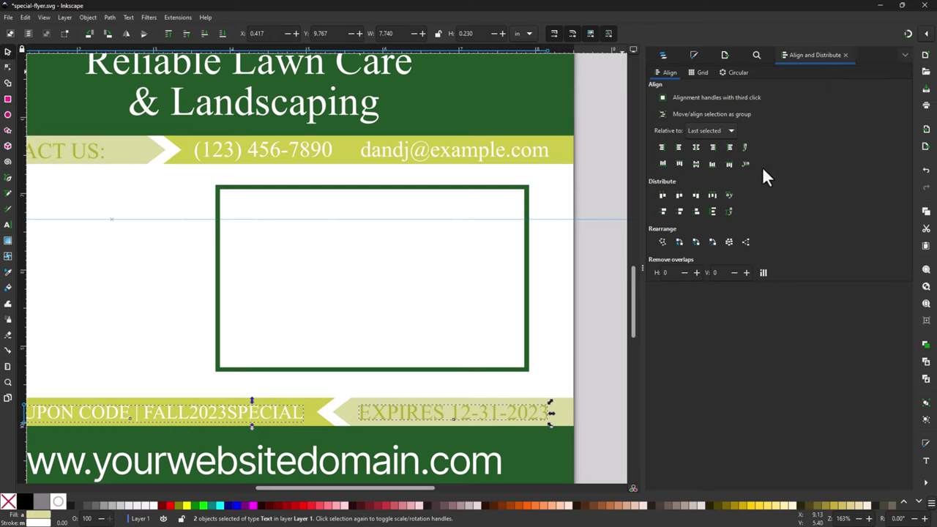
click(695, 164)
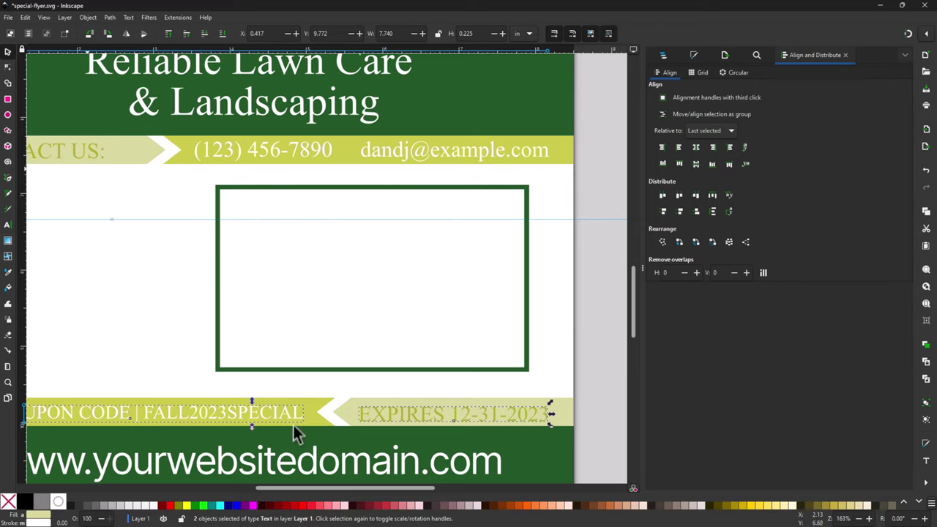
scroll(307, 447, up, 3)
drag(345, 488, 321, 488)
ctrl+scroll(255, 336, down, 2)
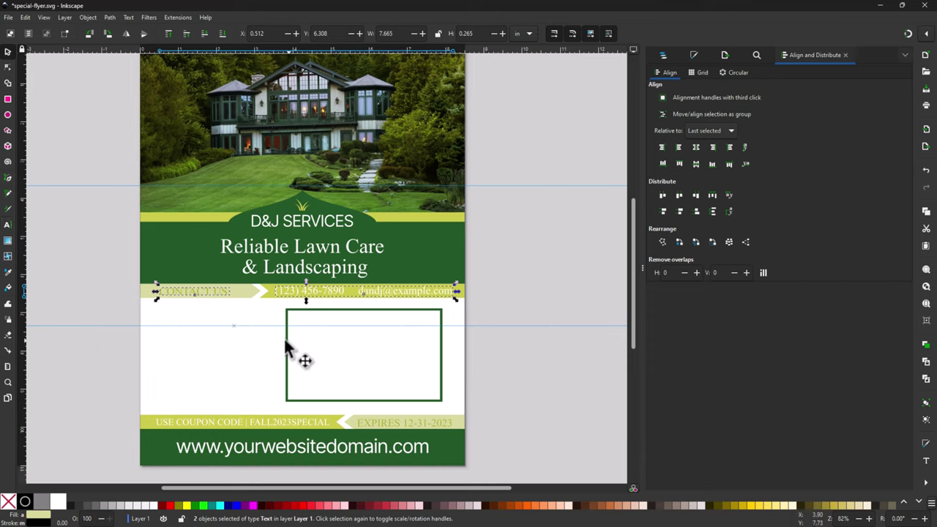
key(ctrl+super+Right)
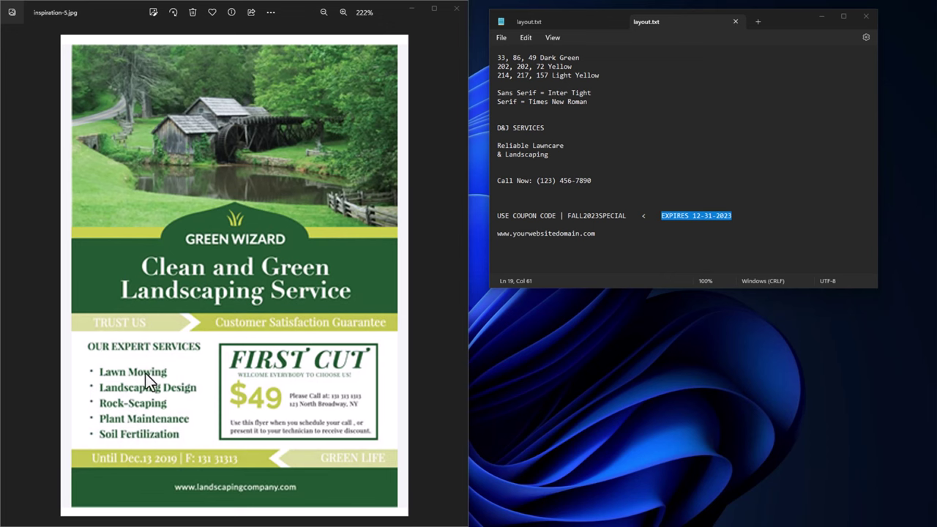
key(alt+Tab)
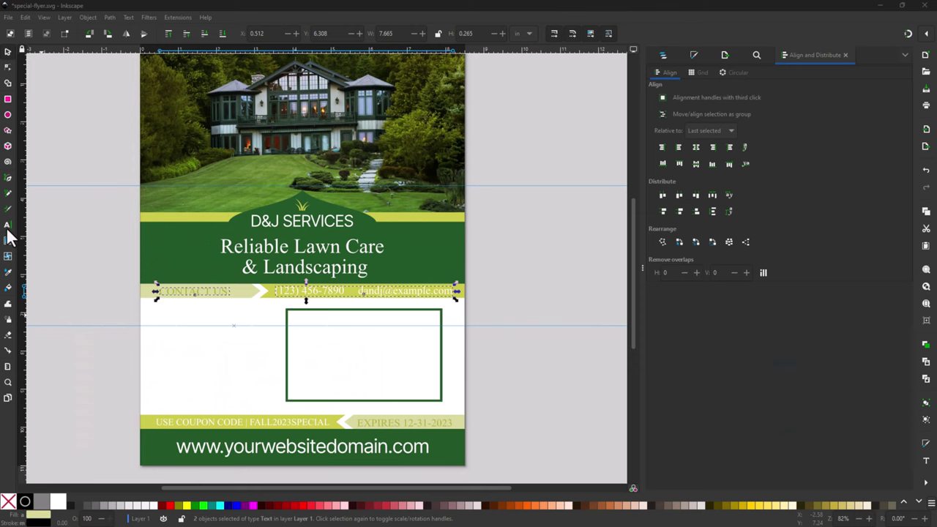
Step: Add the text 'Services Include' and move it onto the flyer below the contact bar
click(7, 227)
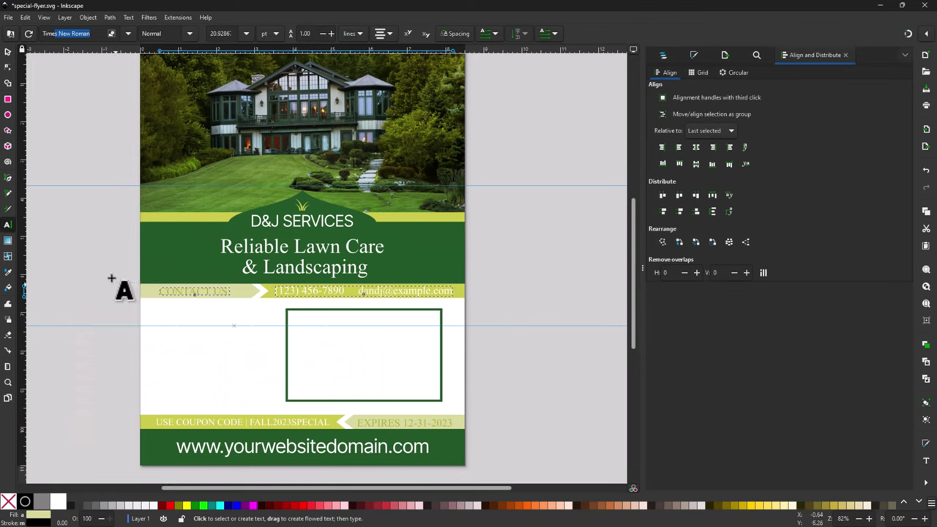
click(157, 318)
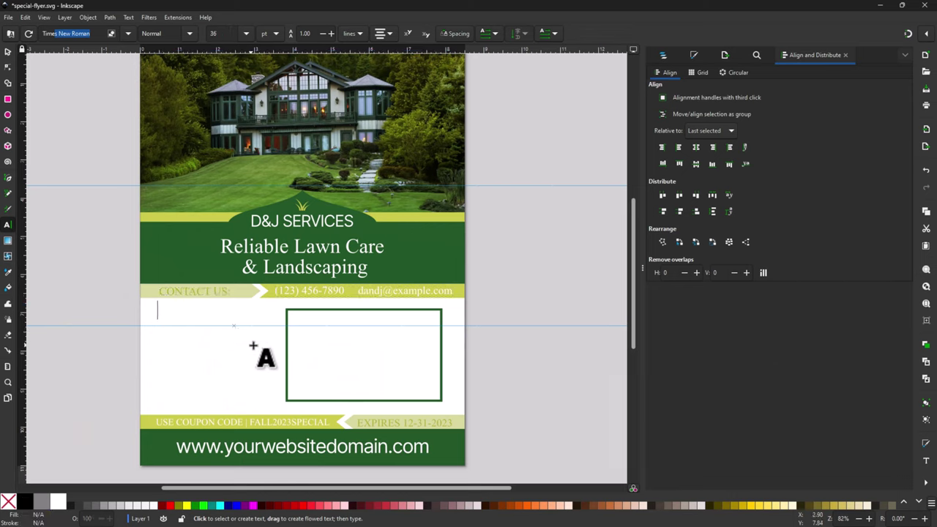
text(S)
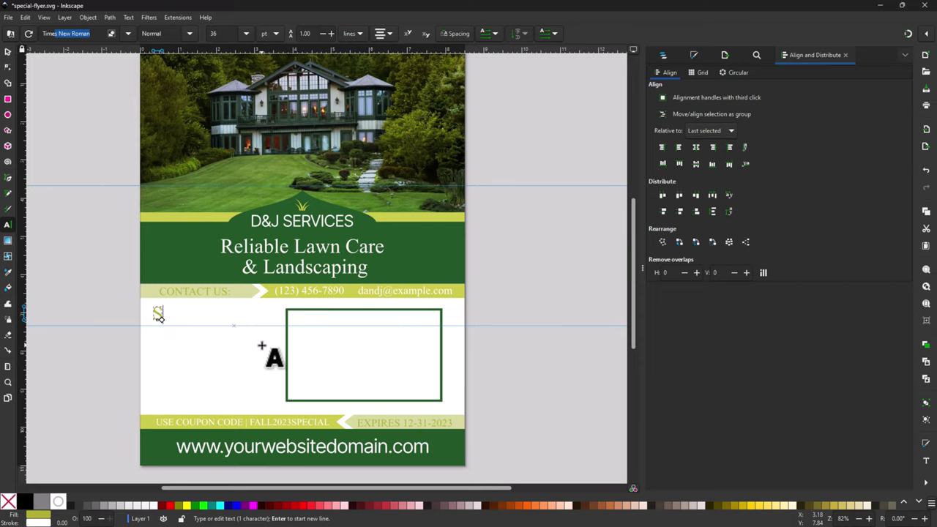
text(ervice)
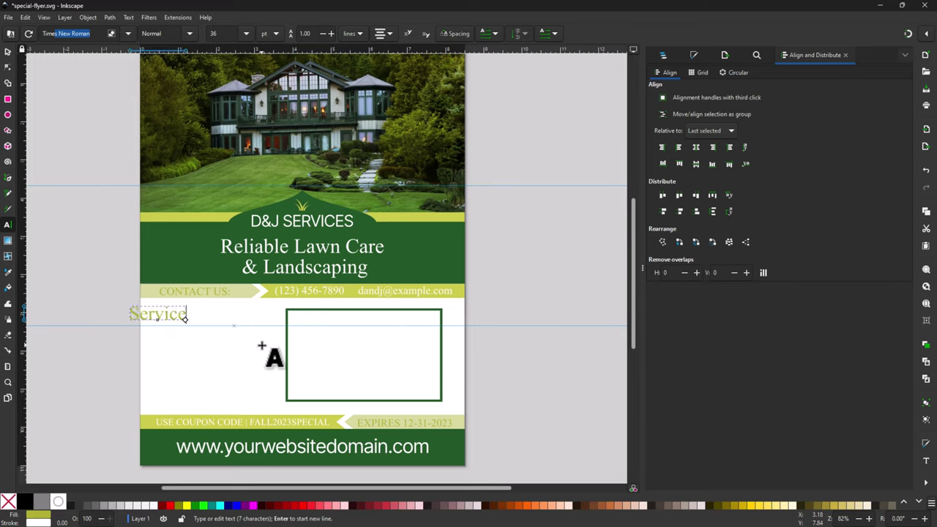
text(s Include)
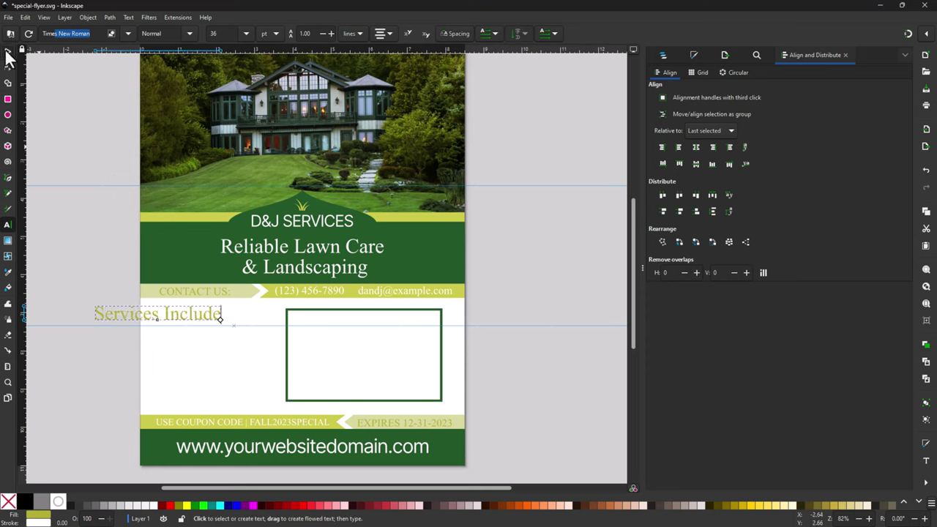
click(7, 52)
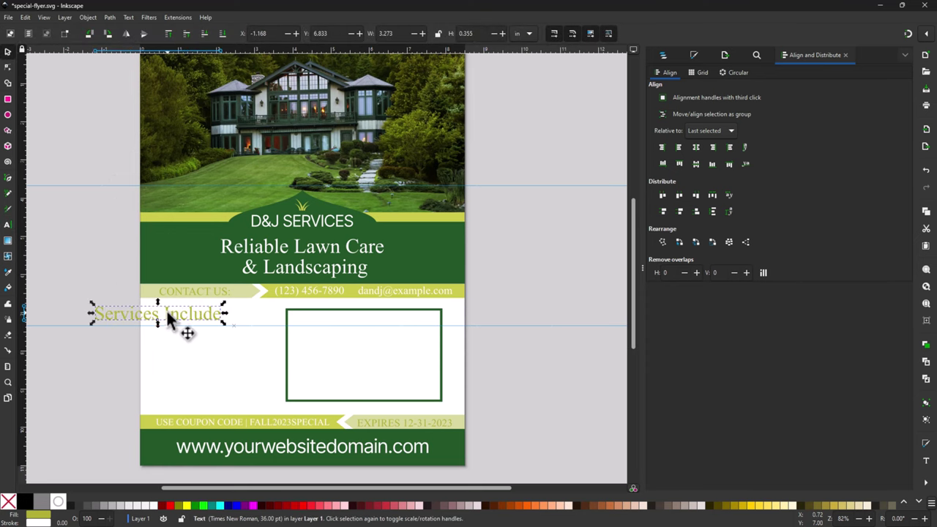
drag(167, 311, 223, 321)
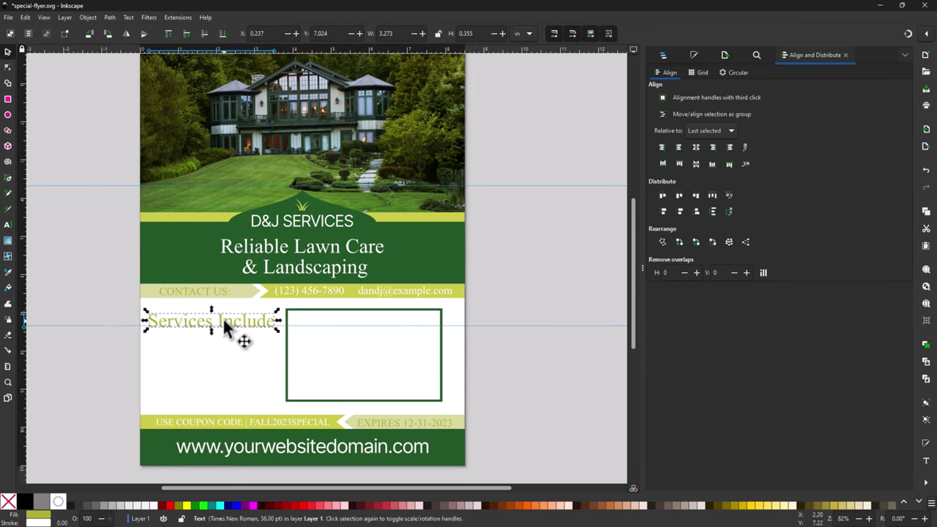
Step: Set the Services Include heading's font size to 32 pt
click(8, 225)
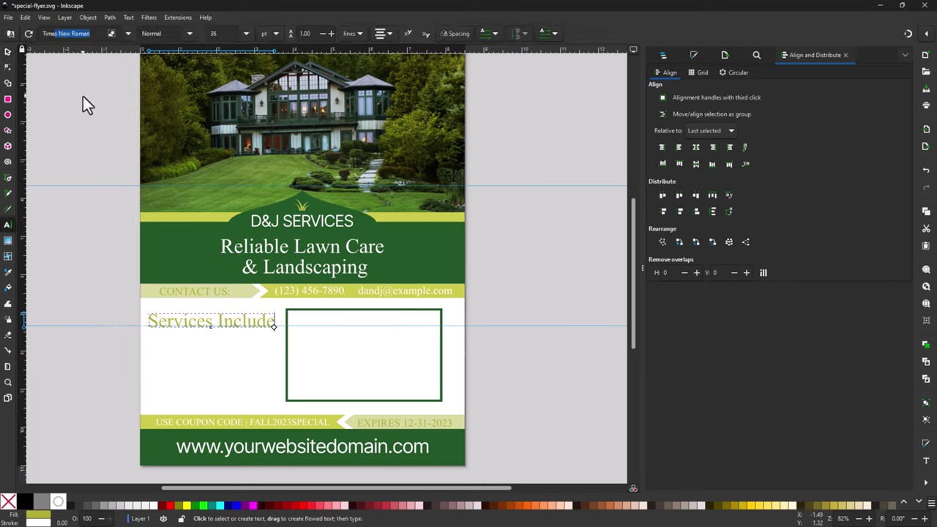
click(229, 33)
key(BackSpace)
key(BackSpace)
text(32)
key(Return)
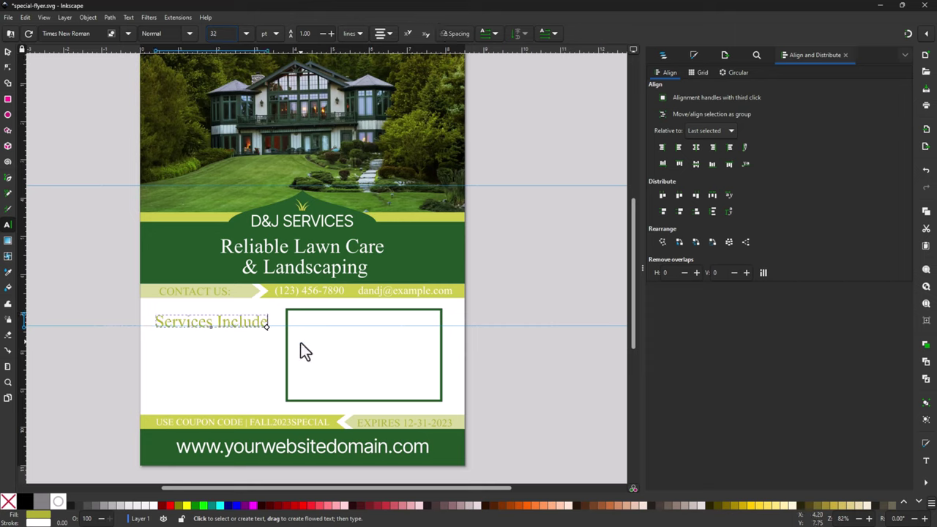
Step: Fill the heading with the header's dark green using the Fill and Stroke eyedropper
click(7, 52)
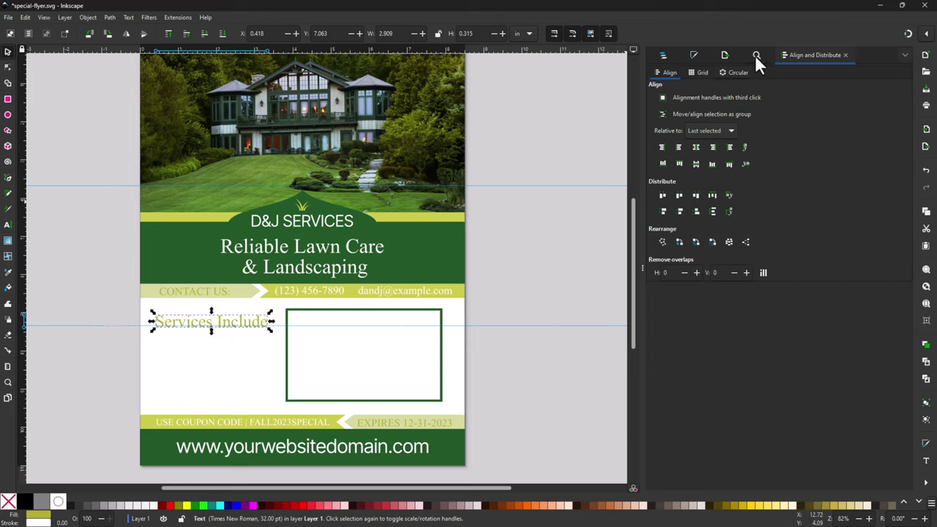
click(694, 57)
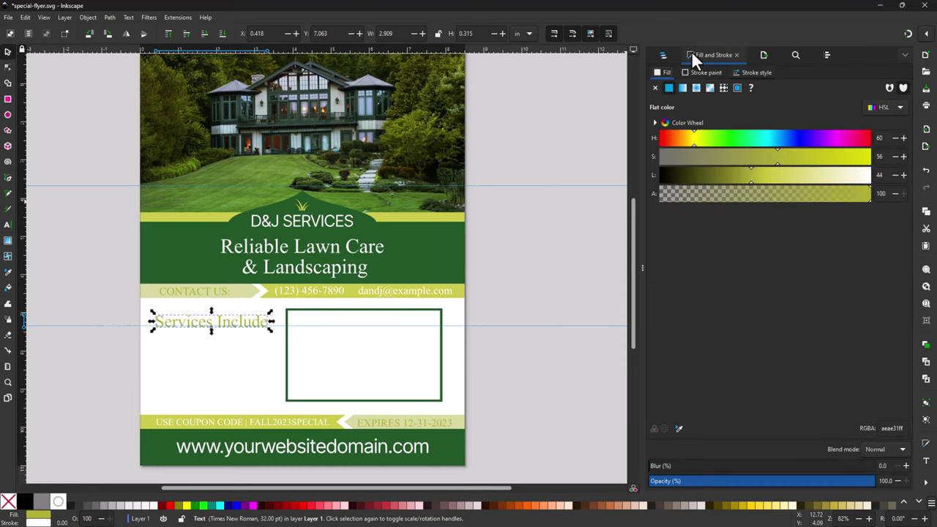
click(678, 427)
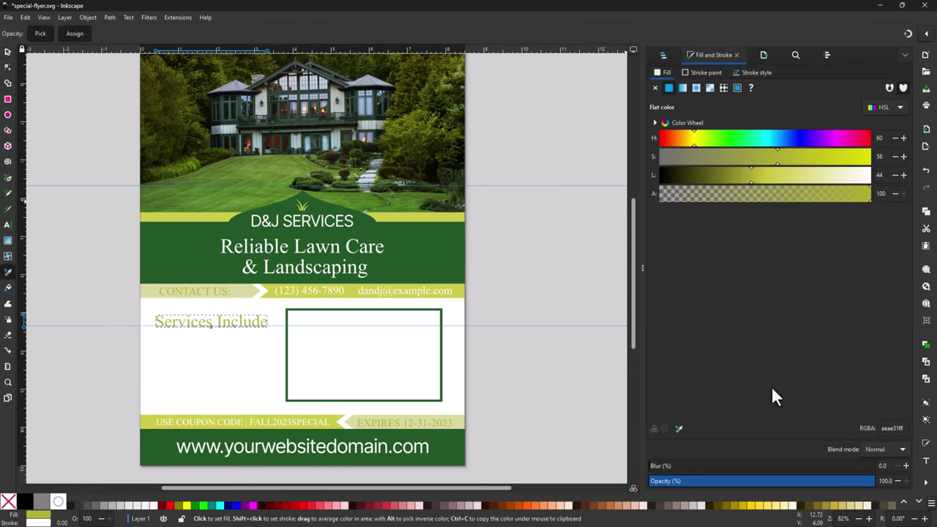
click(167, 259)
key(s)
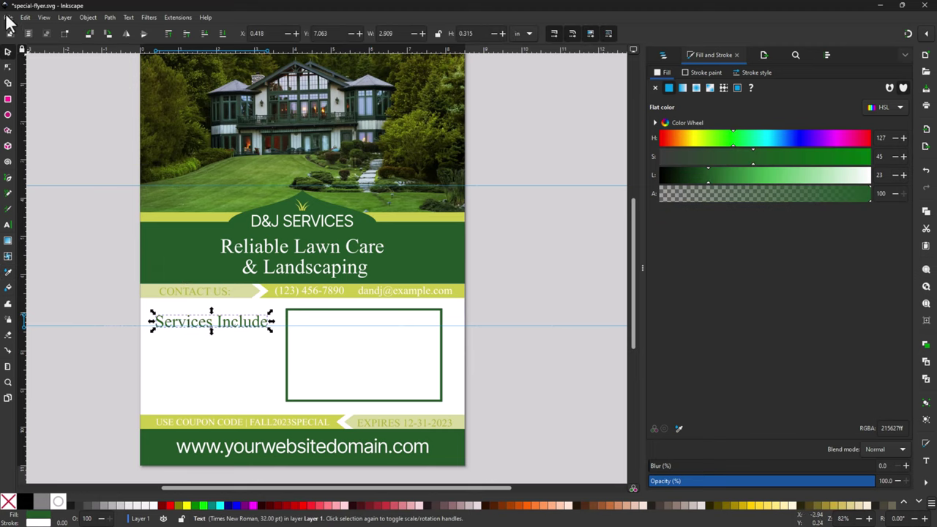
click(95, 262)
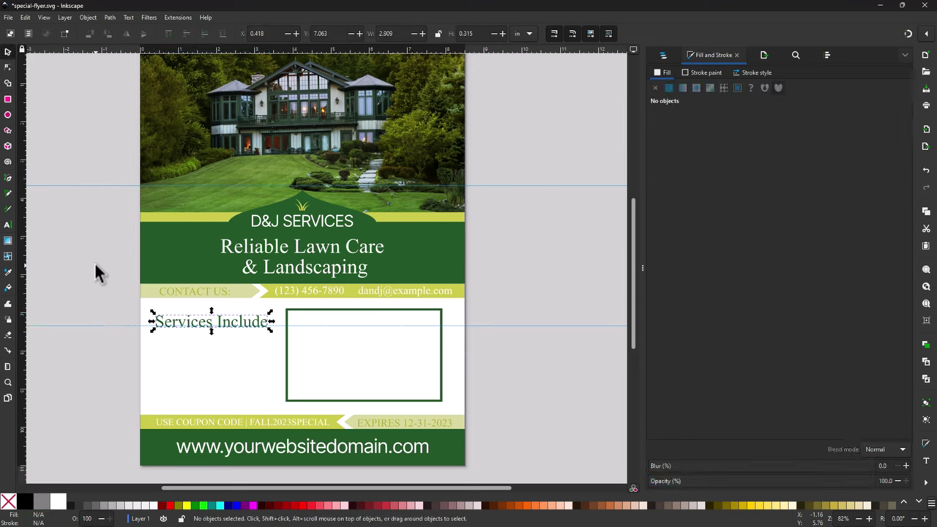
click(223, 322)
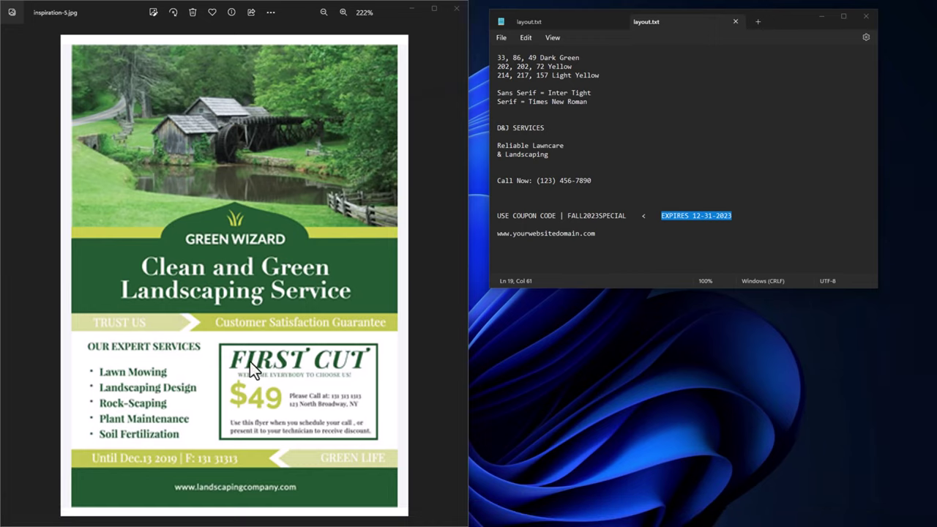
Step: Paste the five lawn services under the website line in layout.txt, copy them, and return to Inkscape
click(505, 252)
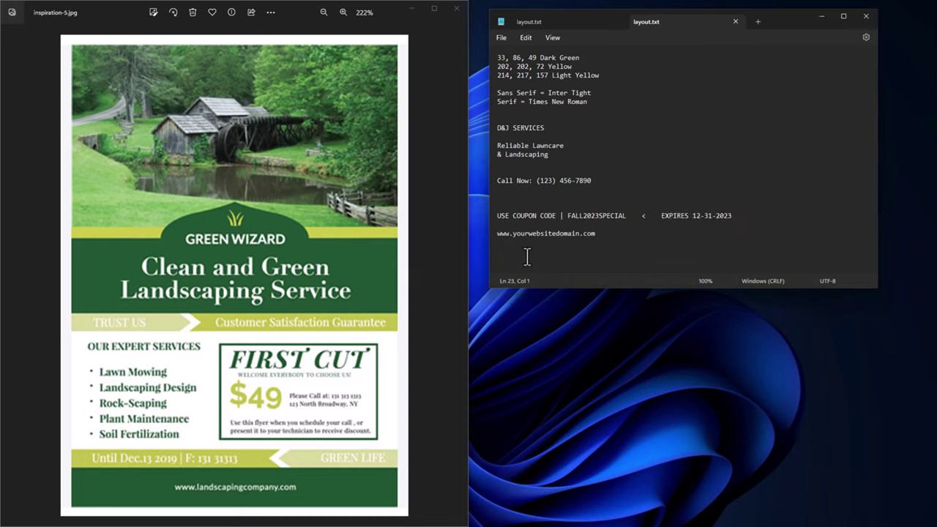
text(Lawn Mowing Landscaping Design Rock-Scaping Plant Maintenance Soil Fertilization)
drag(528, 251, 526, 259)
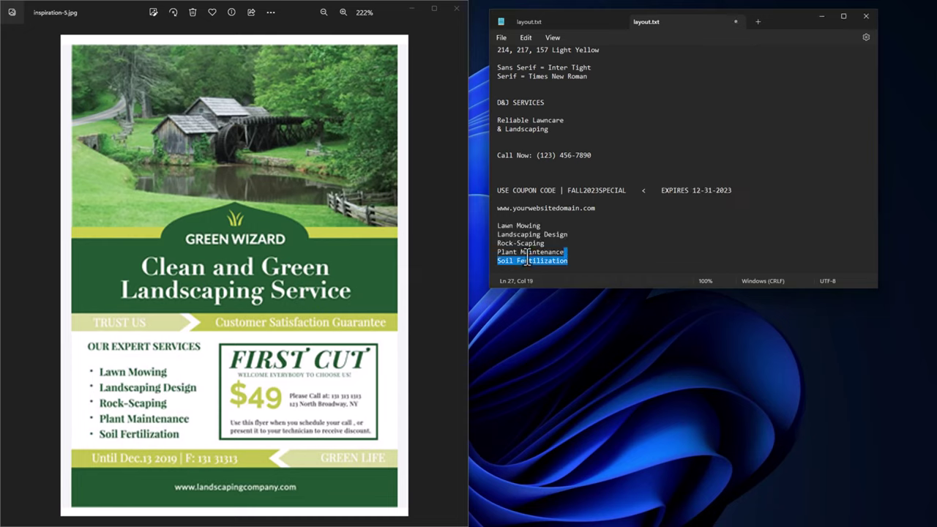
key(shift+Up)
key(shift+Up)
key(shift+Up)
key(shift+Home)
key(ctrl+c)
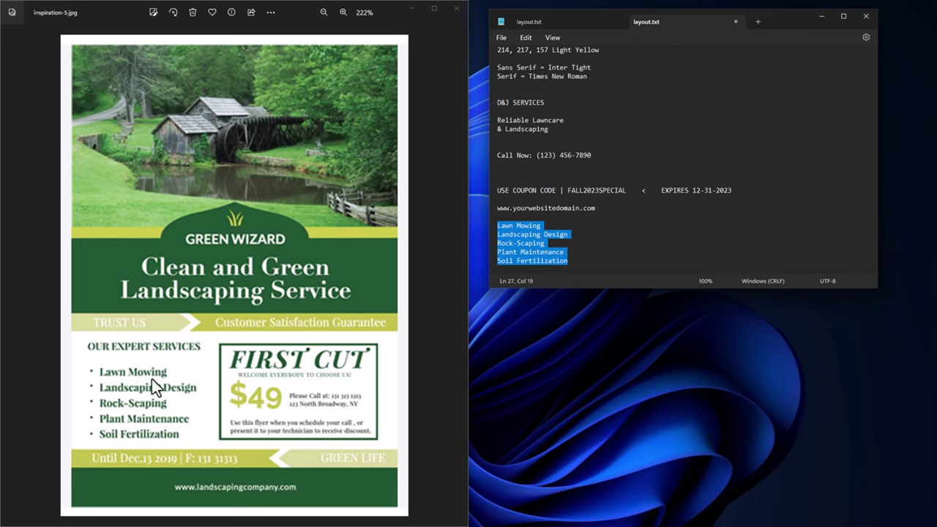
key(alt+Tab)
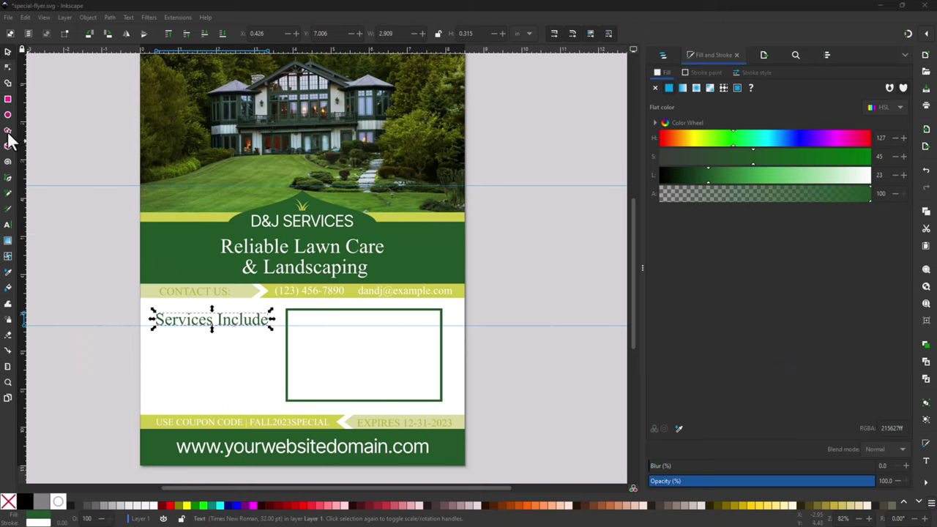
Step: Paste the five service lines as new text below the Services Include heading
key(t)
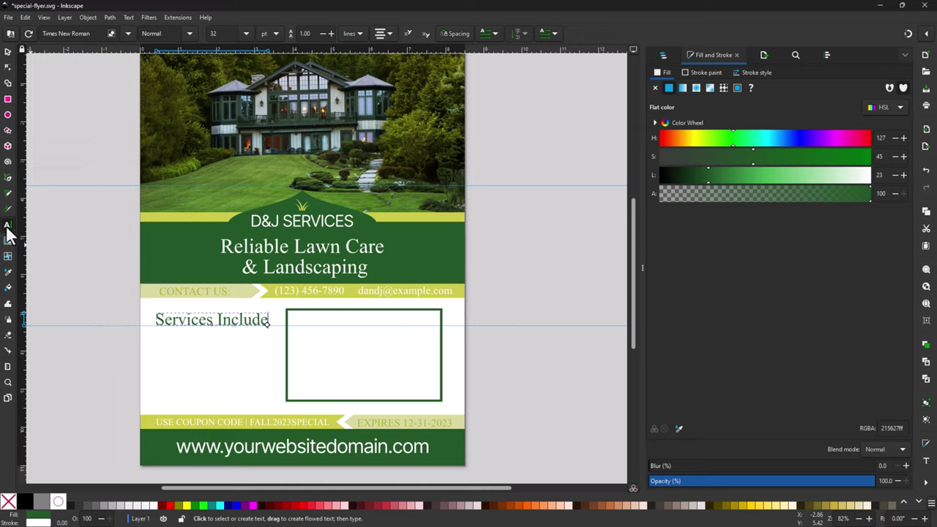
click(160, 340)
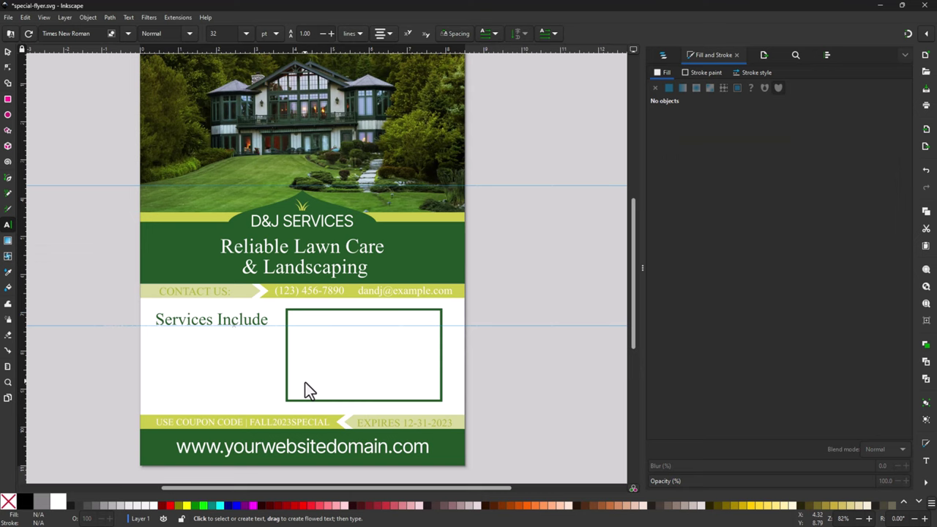
key(ctrl+v)
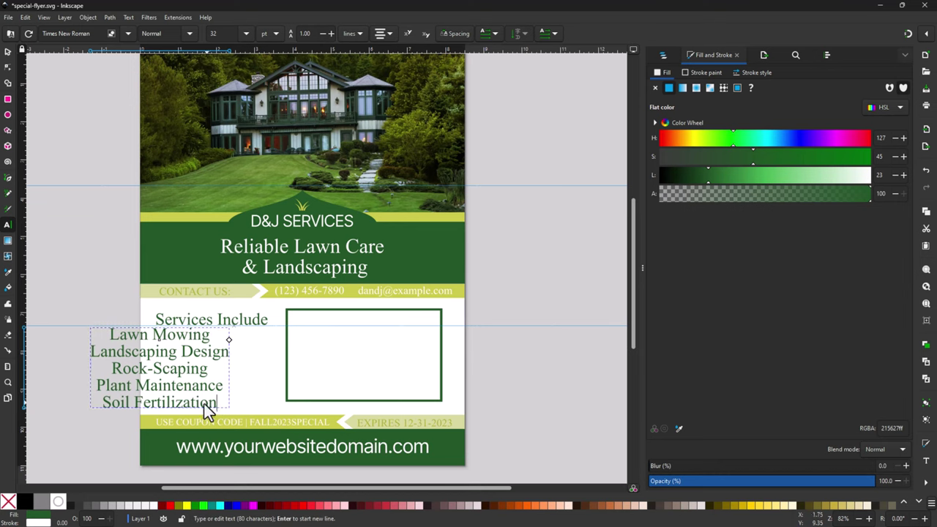
Step: Format the services list at 22 pt with 1.40 line spacing, left-aligned
drag(218, 404, 79, 323)
click(205, 30)
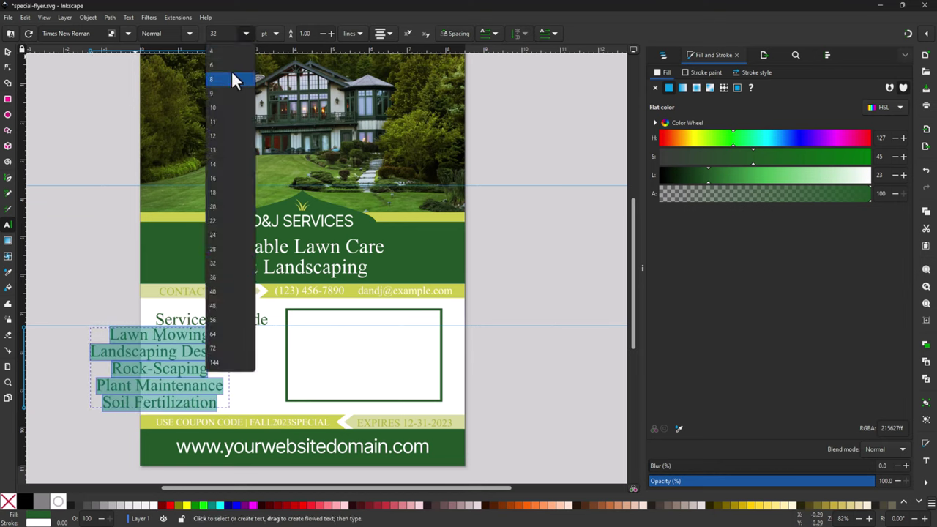
click(215, 219)
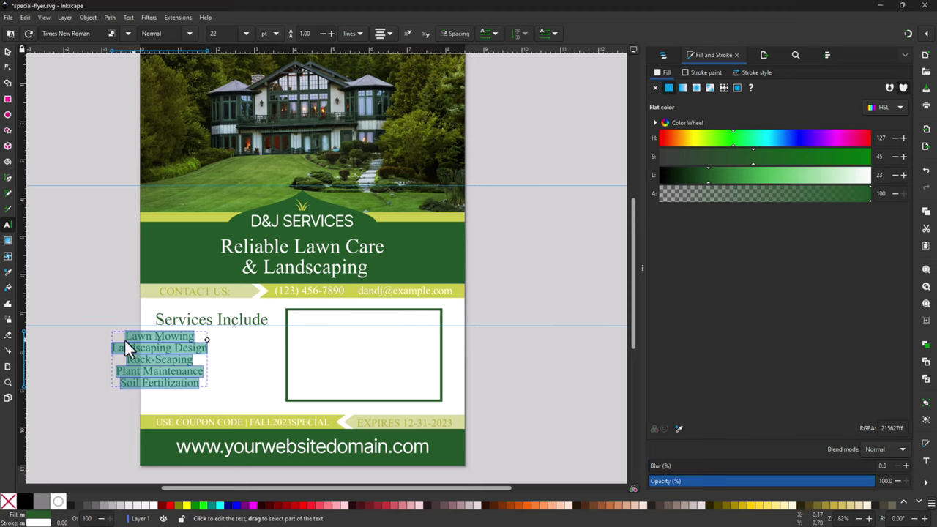
click(331, 34)
click(331, 34)
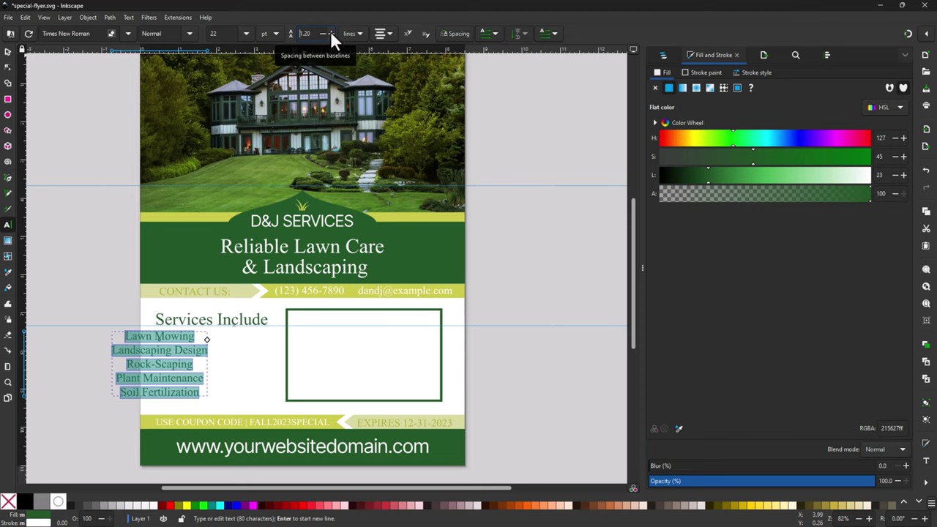
click(331, 34)
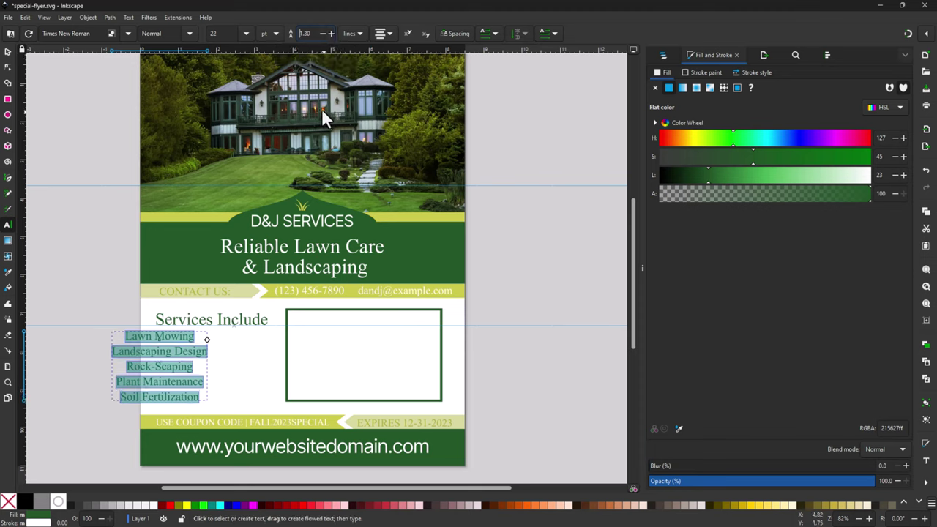
click(330, 33)
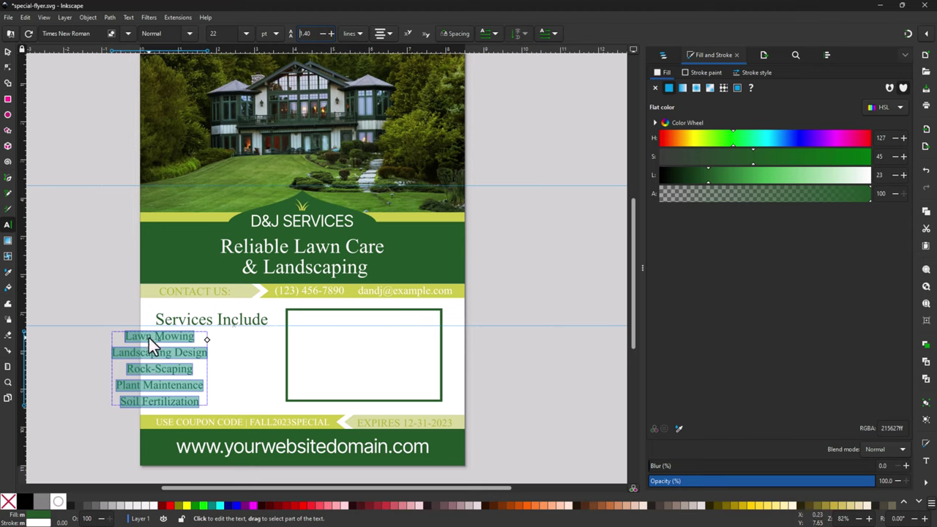
click(389, 33)
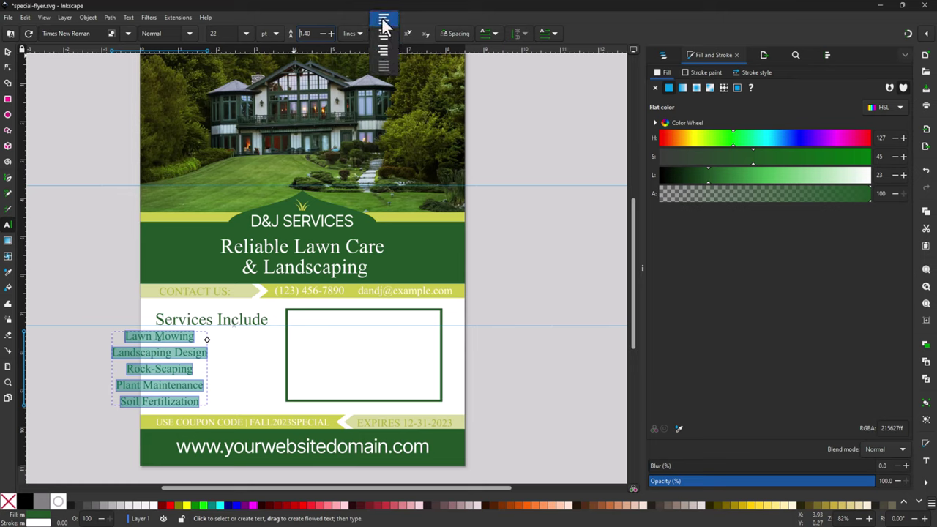
click(381, 19)
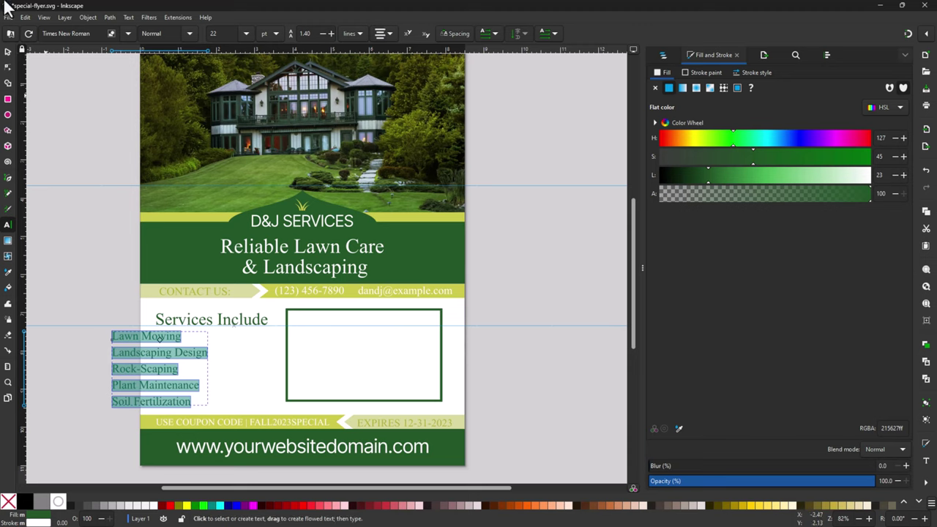
Step: Indent the Lawn Mowing–Soil Fertilization list beneath the Services Include heading, then deselect it
click(8, 53)
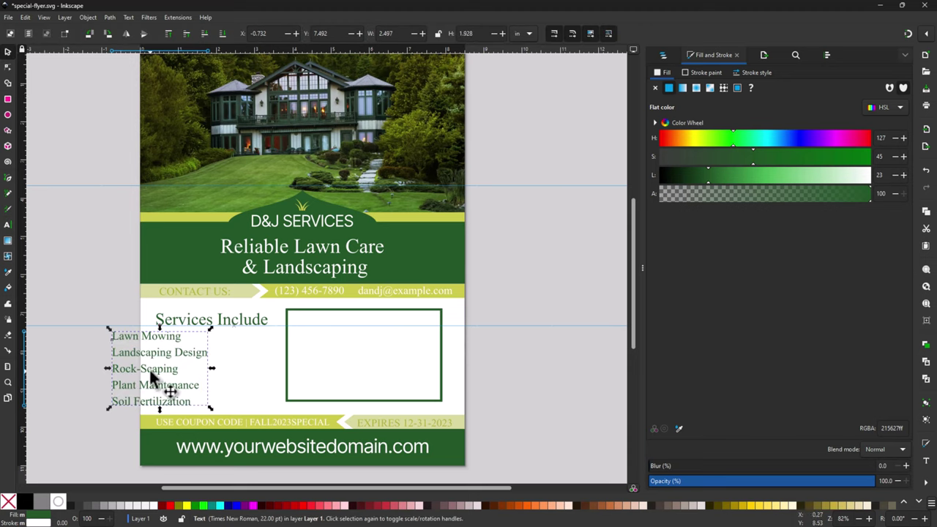
drag(153, 376, 210, 376)
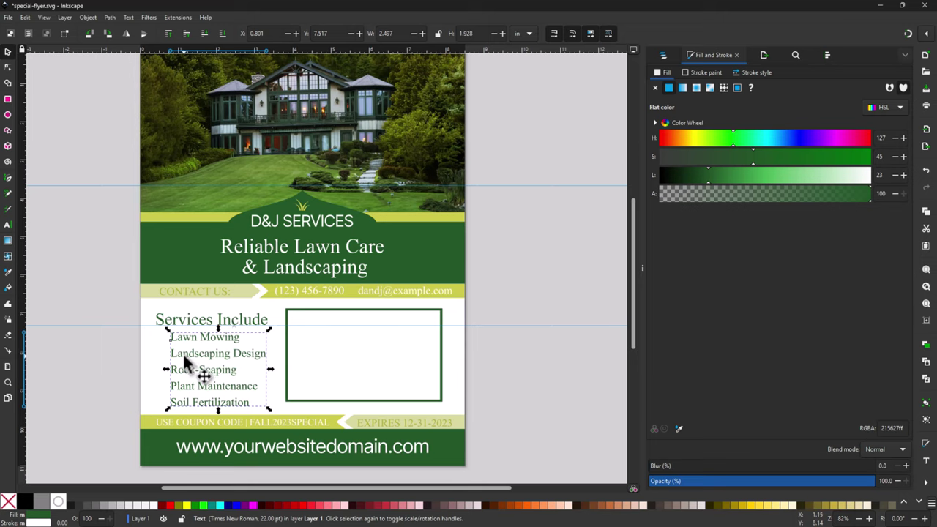
key(Down)
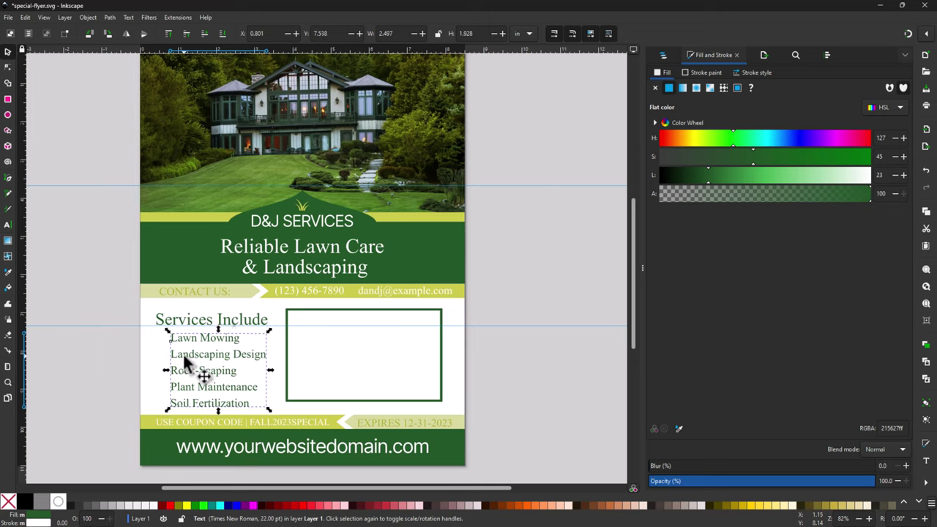
key(Up)
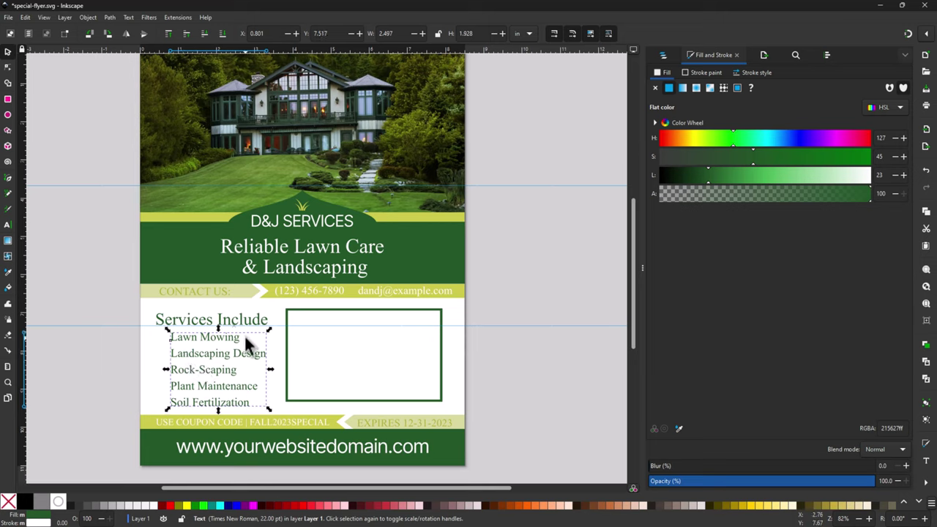
click(93, 277)
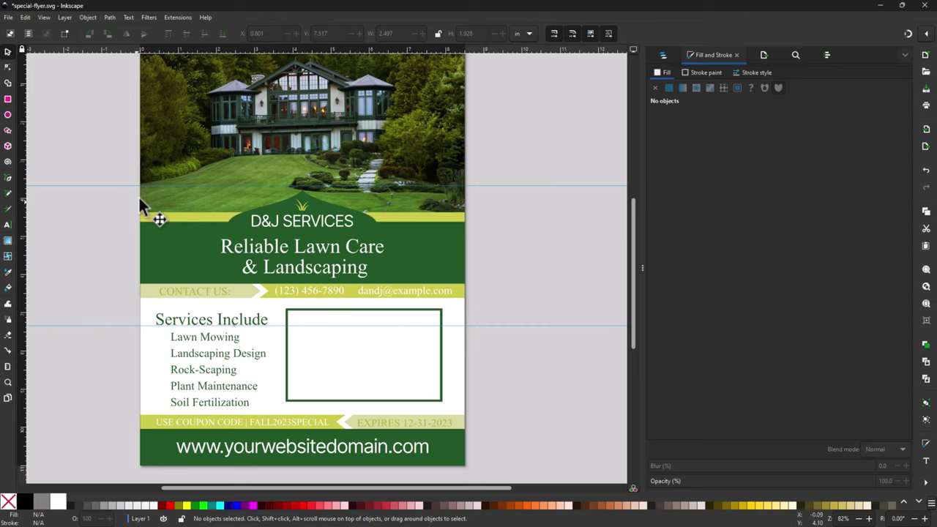
Step: Draw a 5-pointed star off the page's top-left corner
click(7, 131)
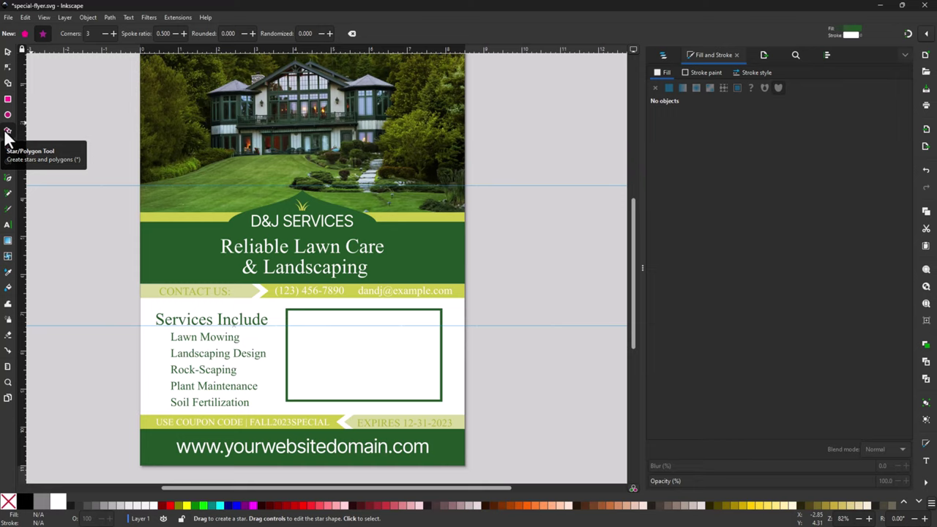
click(83, 33)
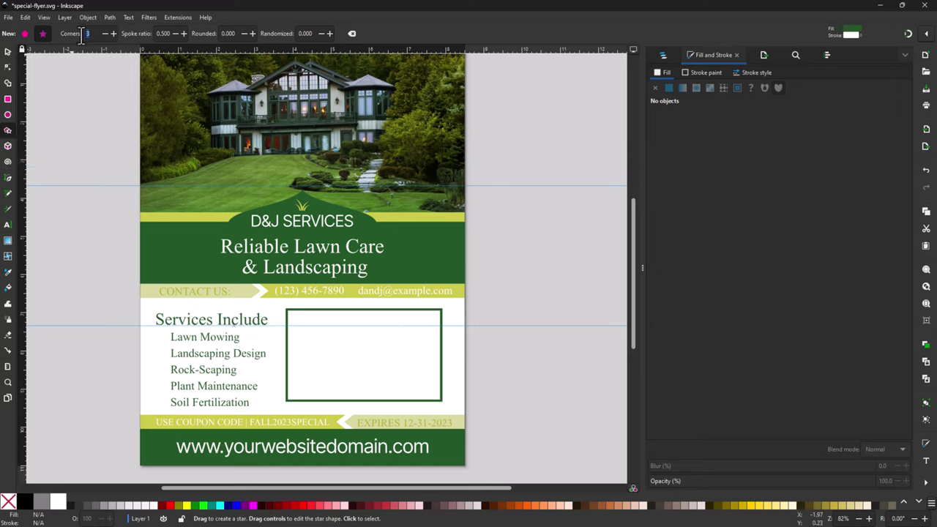
click(113, 33)
click(113, 34)
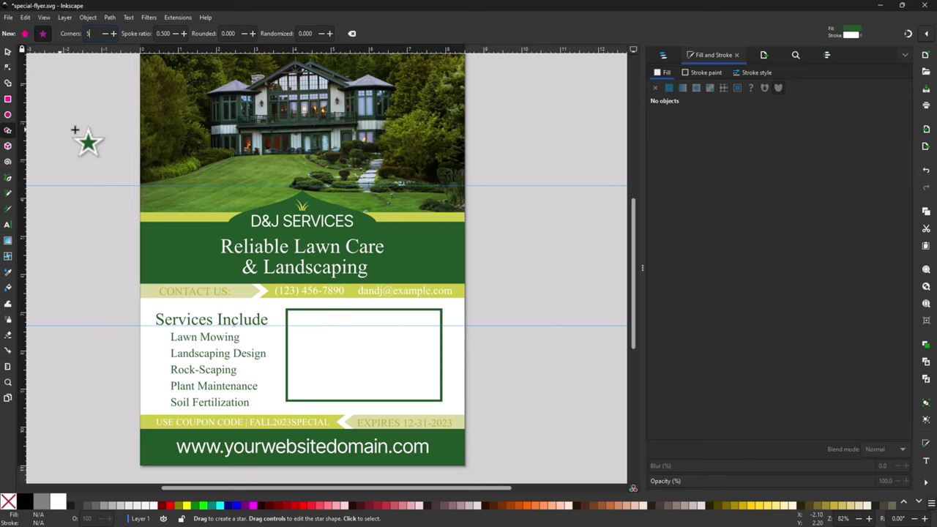
drag(74, 118, 95, 148)
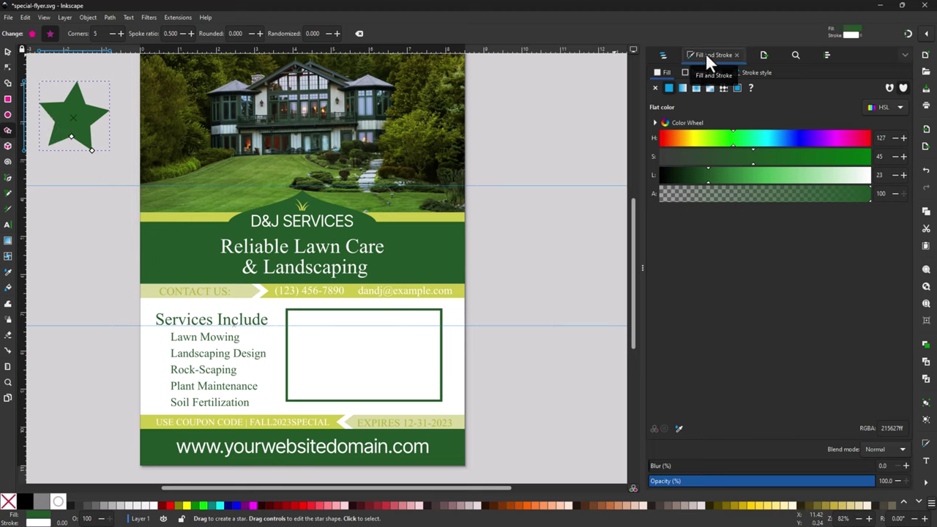
Step: Fill the star with the band's yellow (caca48ff) and move it beside the services list
click(678, 429)
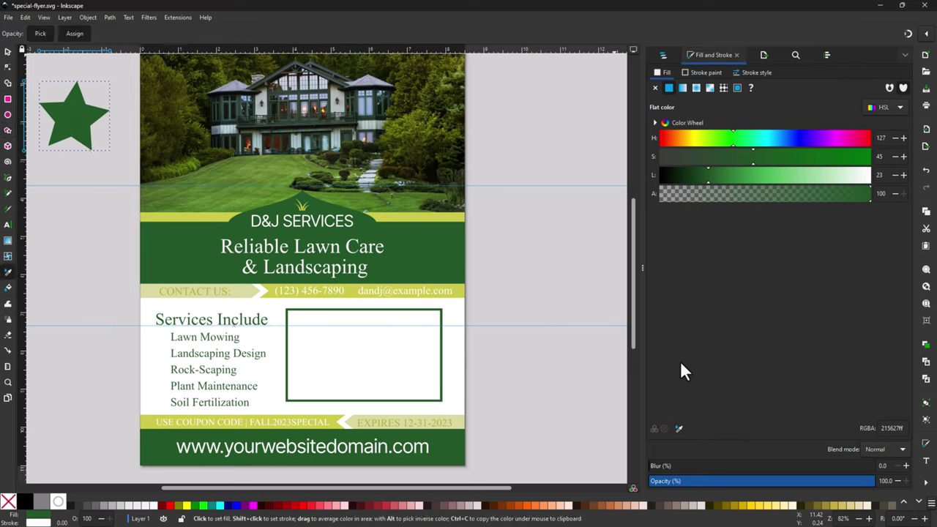
click(183, 217)
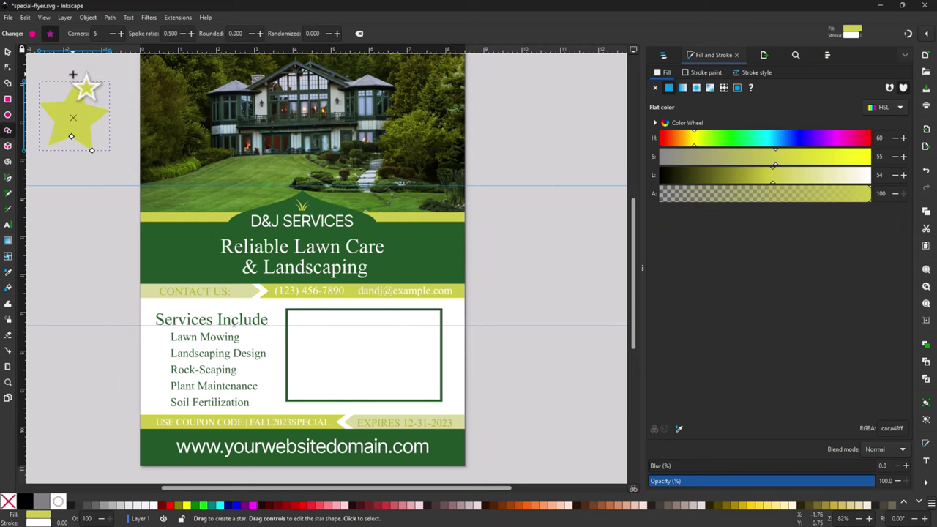
click(7, 51)
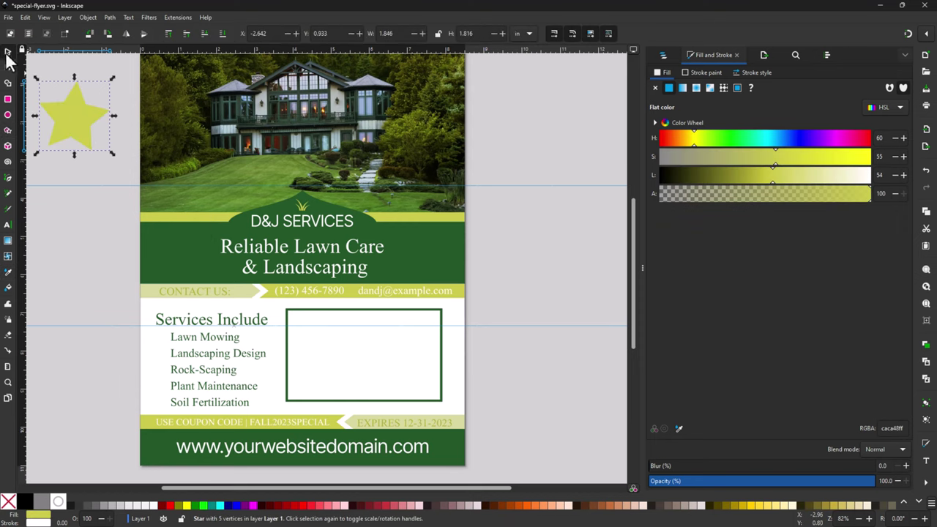
drag(86, 124, 139, 356)
Step: Give the star a dark green outline sampled from the banner, 0.400 mm wide
click(702, 73)
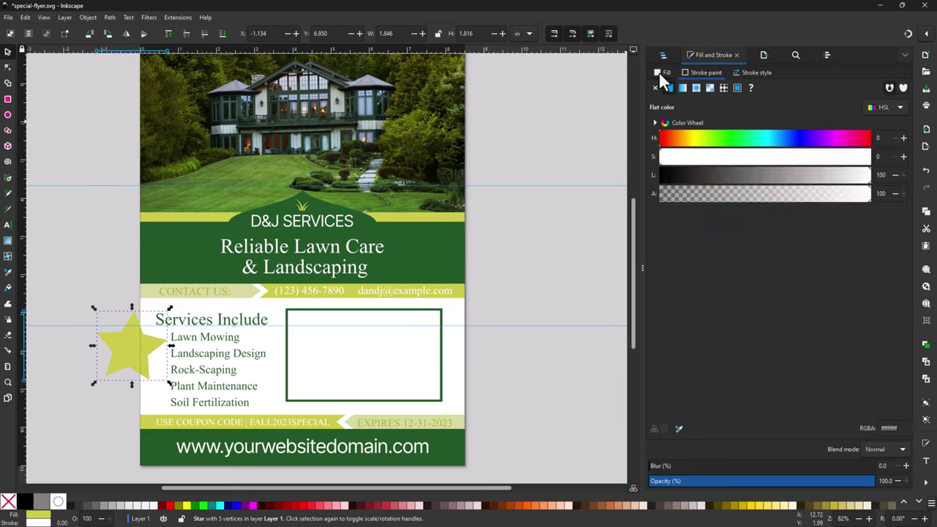
click(678, 428)
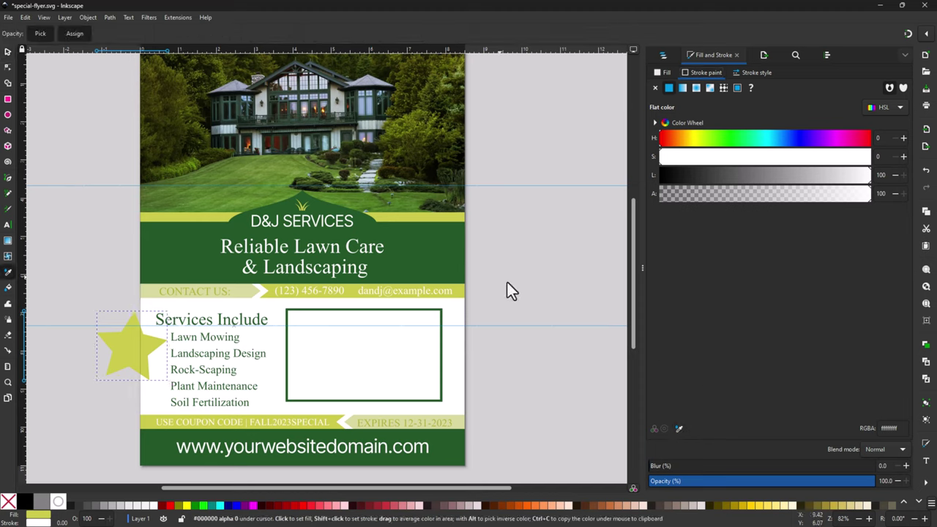
click(437, 281)
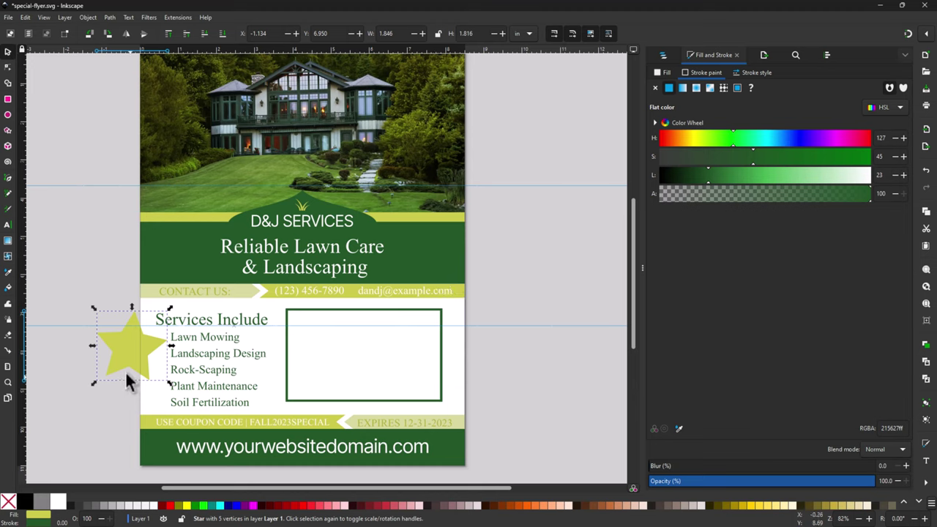
click(753, 72)
click(714, 92)
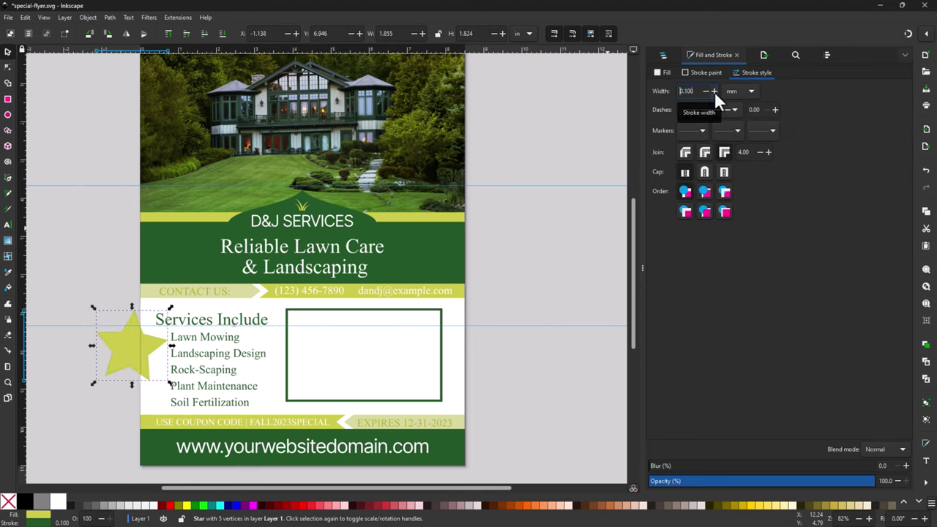
click(714, 91)
click(714, 91)
click(714, 91)
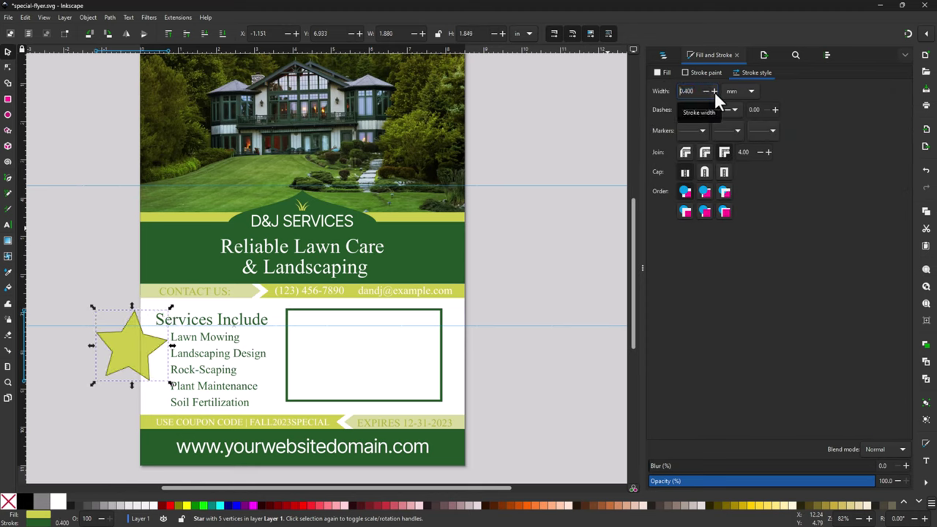
Step: Tilt the star slightly and shrink it to a small bullet aligned with Lawn Mowing
click(135, 346)
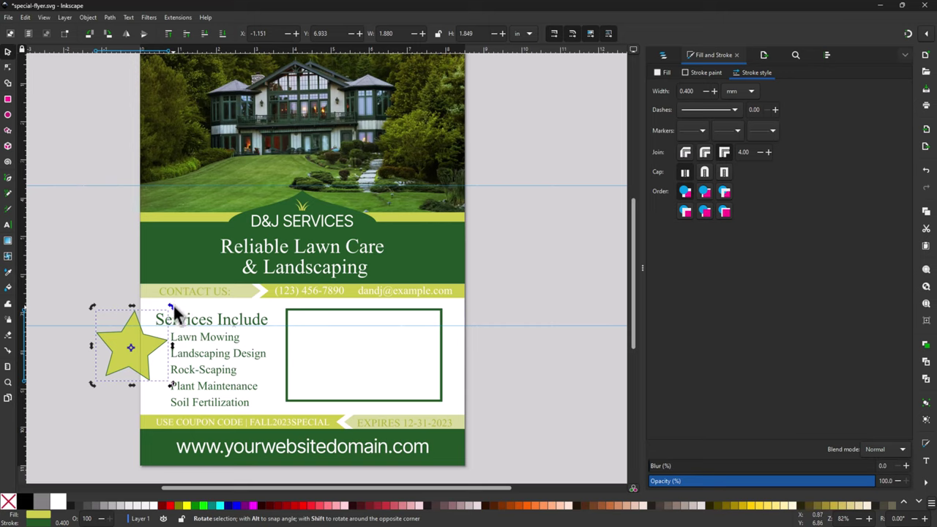
drag(170, 306, 167, 305)
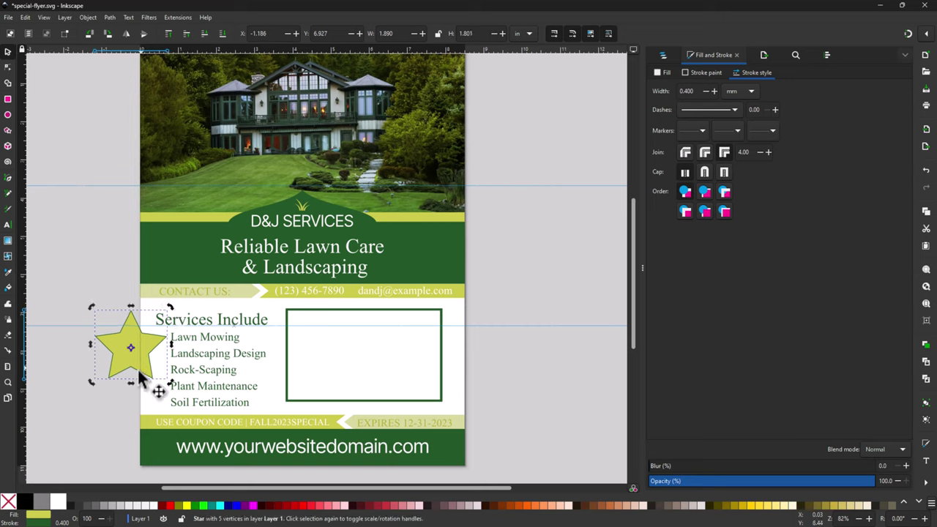
click(140, 349)
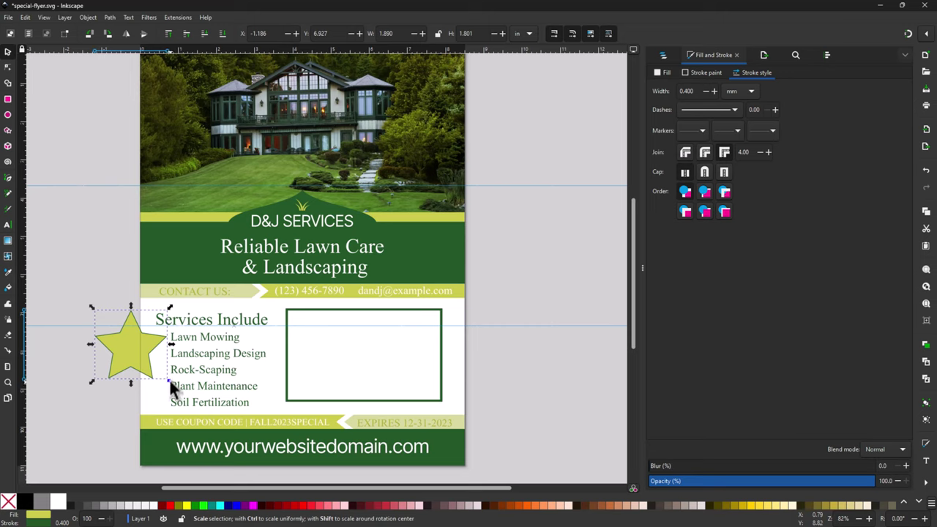
drag(169, 378, 165, 376)
drag(160, 373, 161, 336)
scroll(162, 338, up, 2)
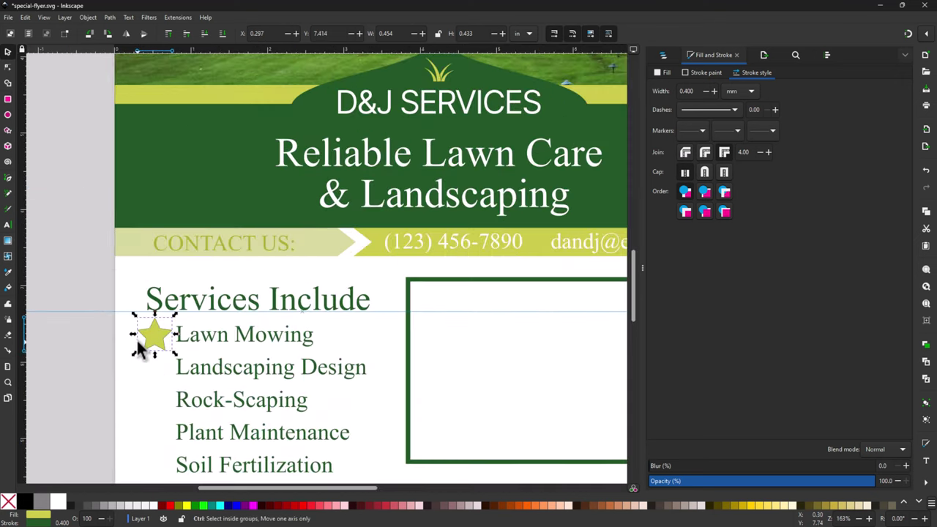
scroll(136, 344, up, 2)
scroll(151, 344, up, 1)
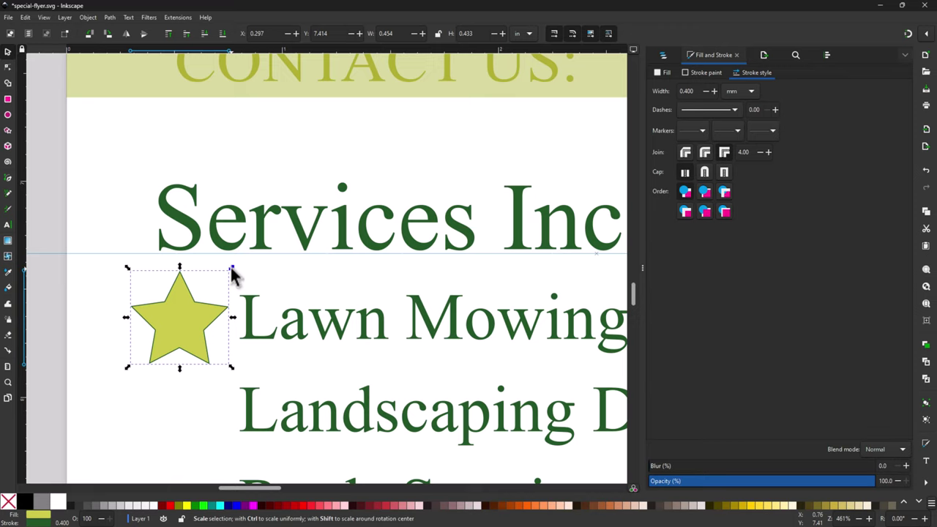
drag(230, 271, 217, 297)
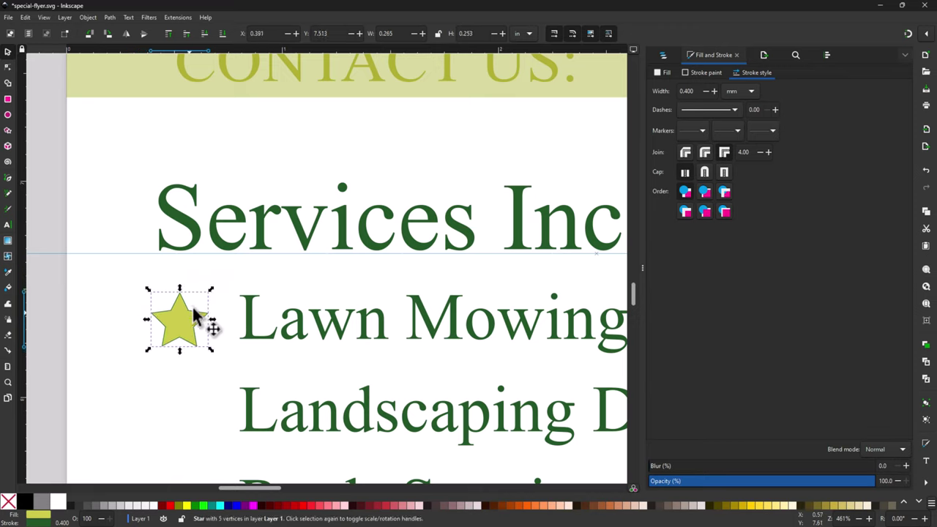
drag(186, 326, 188, 318)
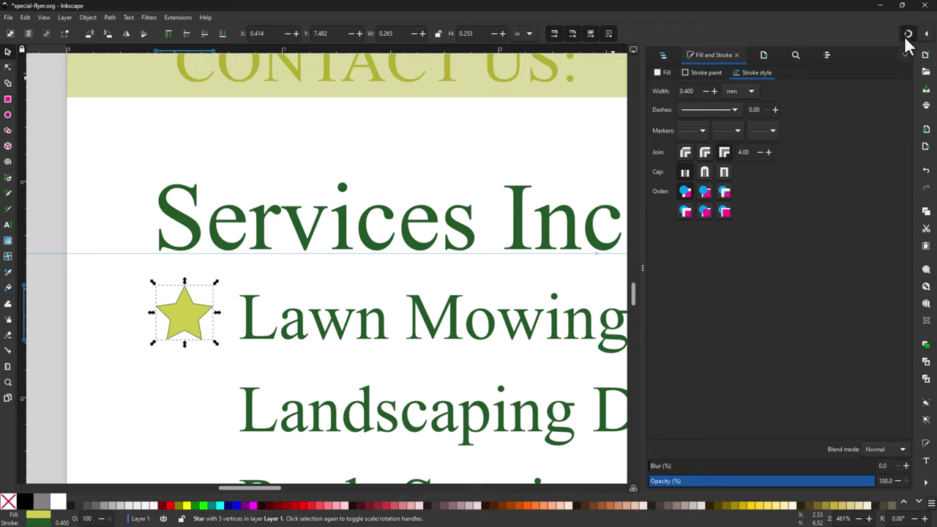
Step: Fine-tune the Lawn Mowing star and duplicate it down beside Landscaping Design
drag(187, 324, 185, 327)
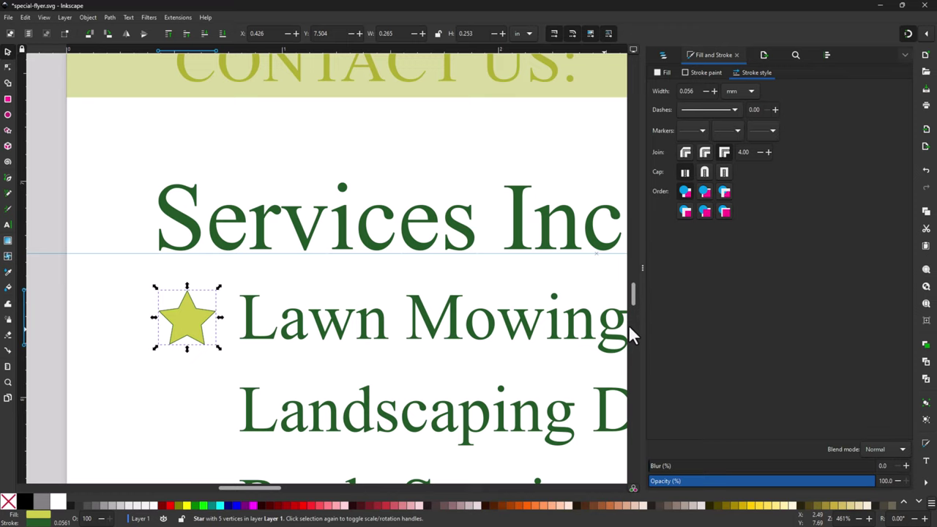
key(ctrl+d)
key(shift+Down)
key(shift+Down)
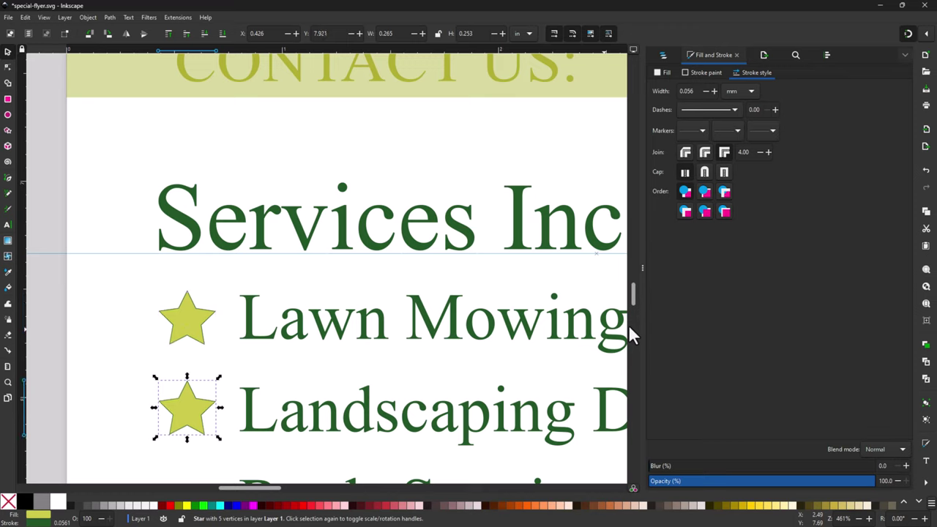
key(Up)
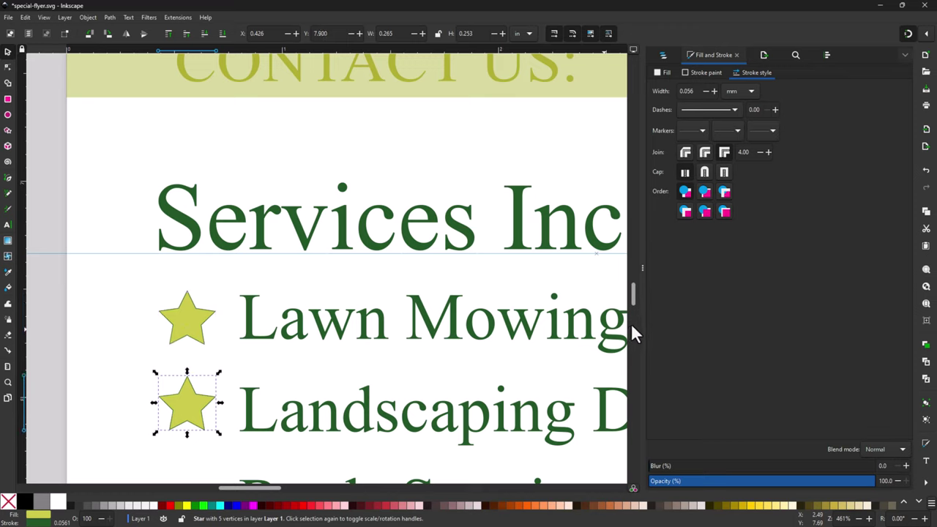
scroll(389, 371, down, 5)
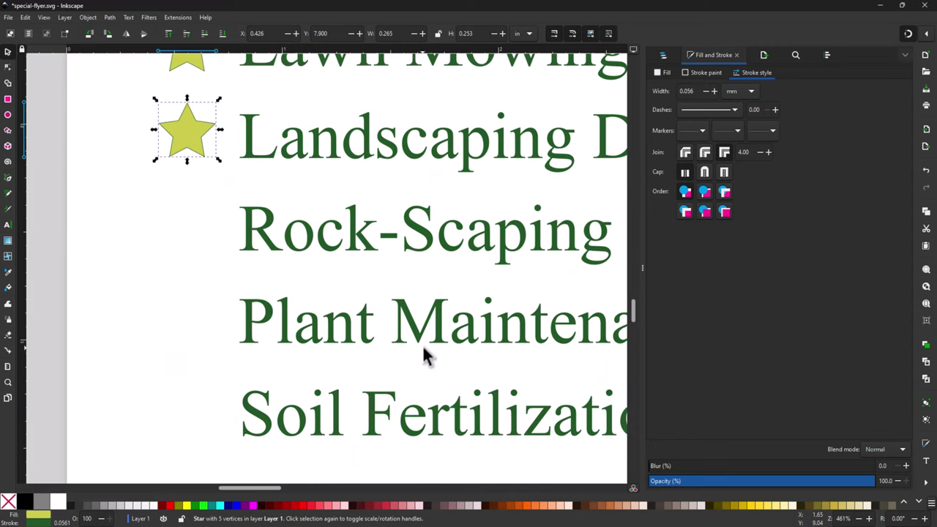
key(Escape)
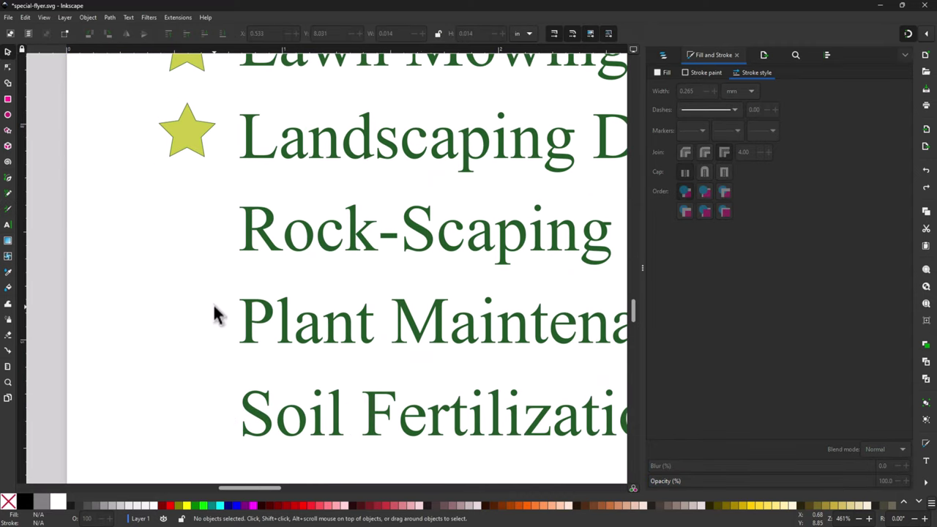
key(Tab)
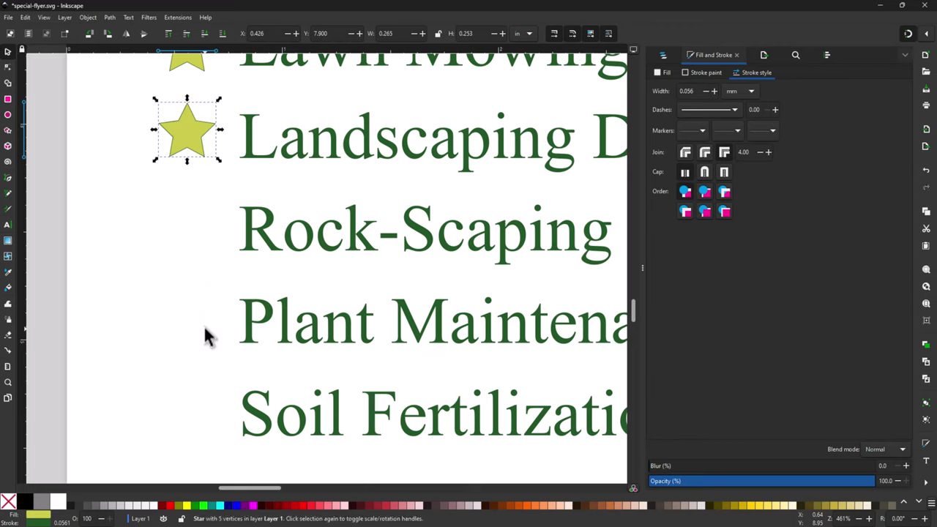
key(shift)
Step: Duplicate star bullets beside Rock-Scaping, Plant Maintenance and Soil Fertilization, then deselect
key(ctrl+d)
key(shift+Down)
key(shift+Down)
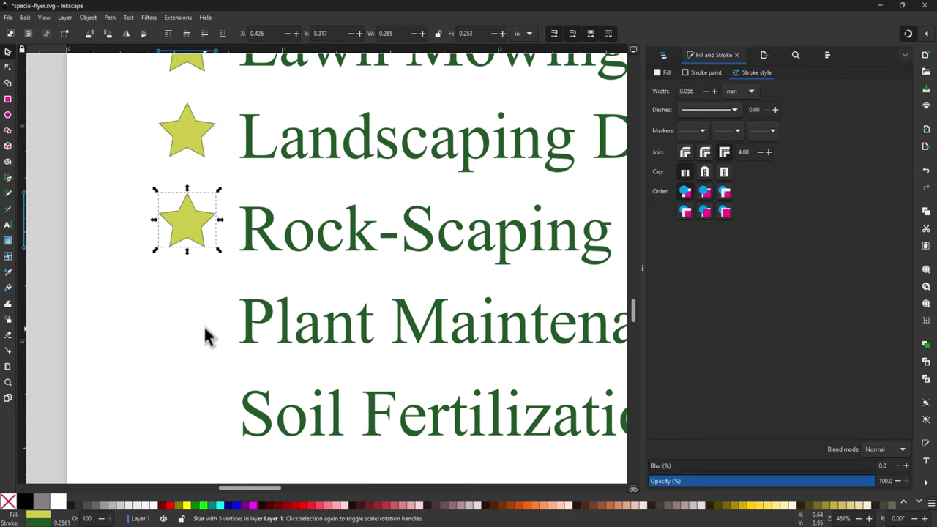
key(Down)
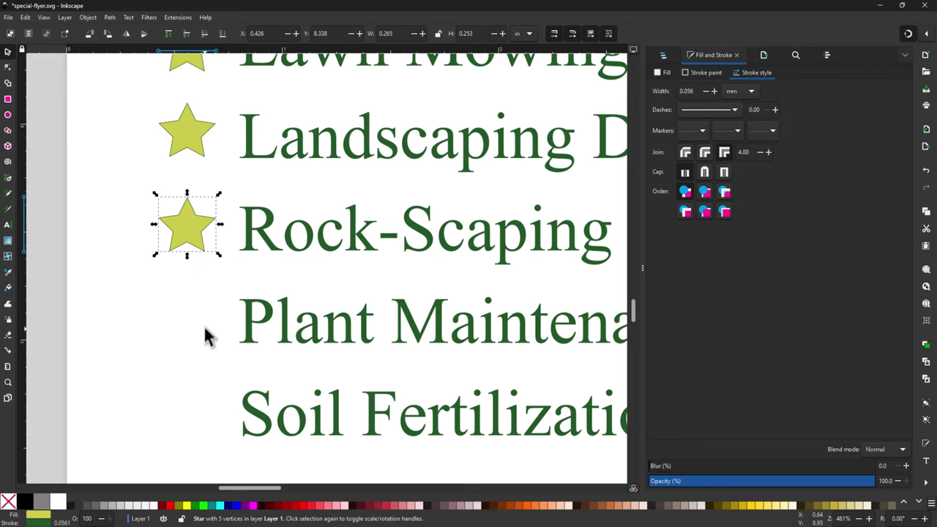
key(ctrl+d)
key(shift+Down)
key(shift+Down)
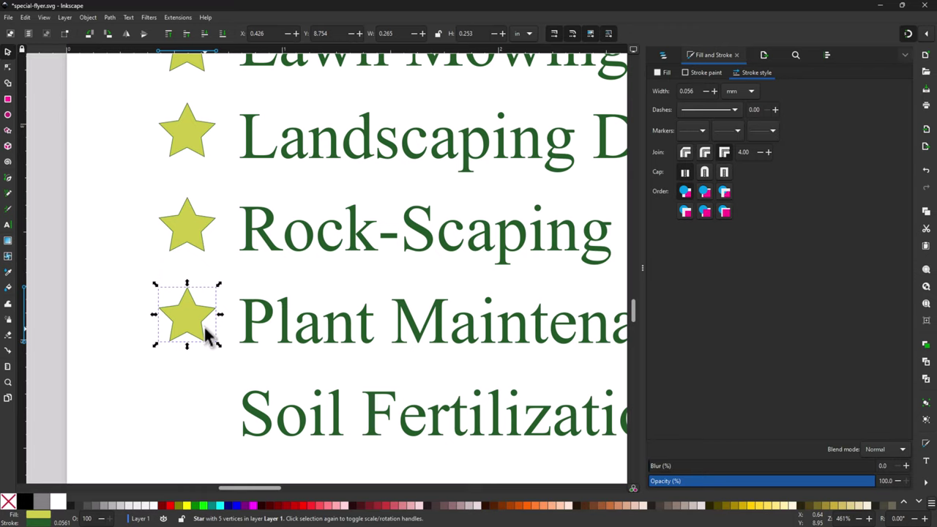
key(ctrl+d)
key(shift+Down)
key(shift+Down)
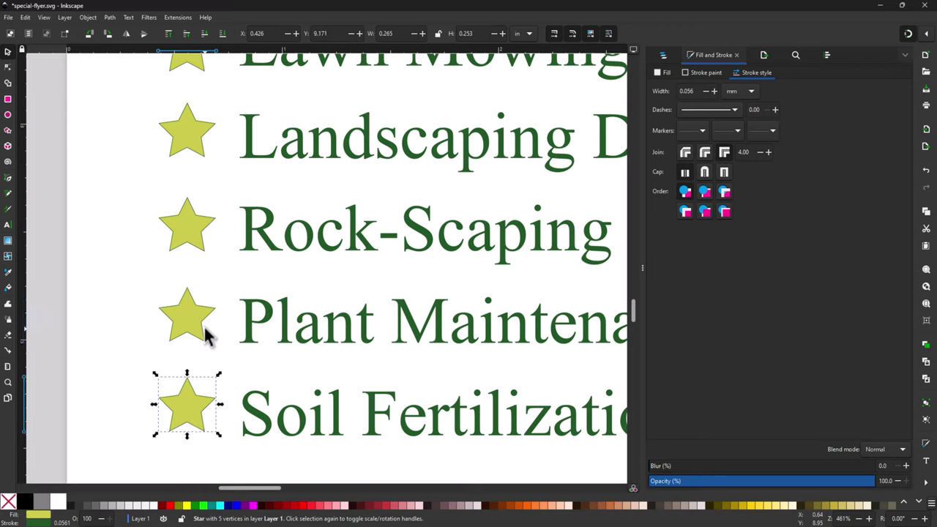
ctrl+scroll(357, 325, down, 1)
ctrl+scroll(357, 325, down, 1)
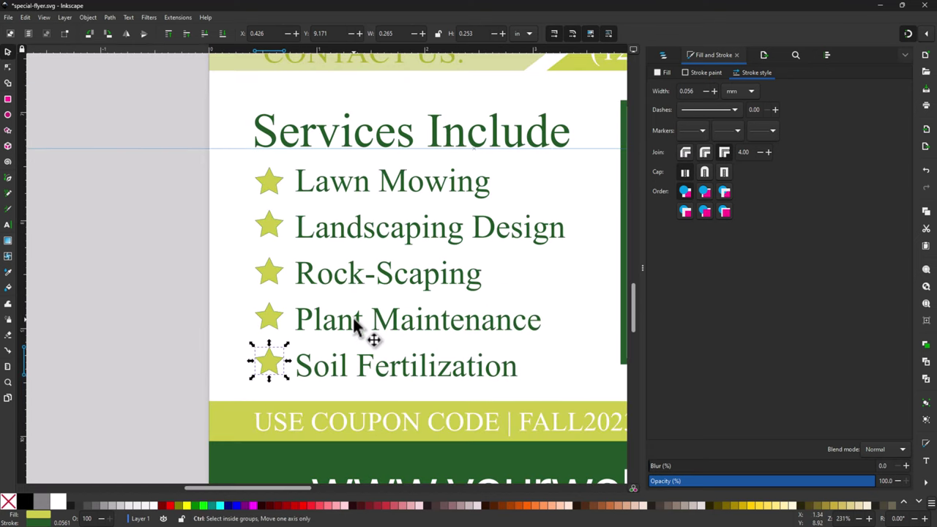
drag(303, 485, 336, 483)
ctrl+scroll(354, 462, down, 1)
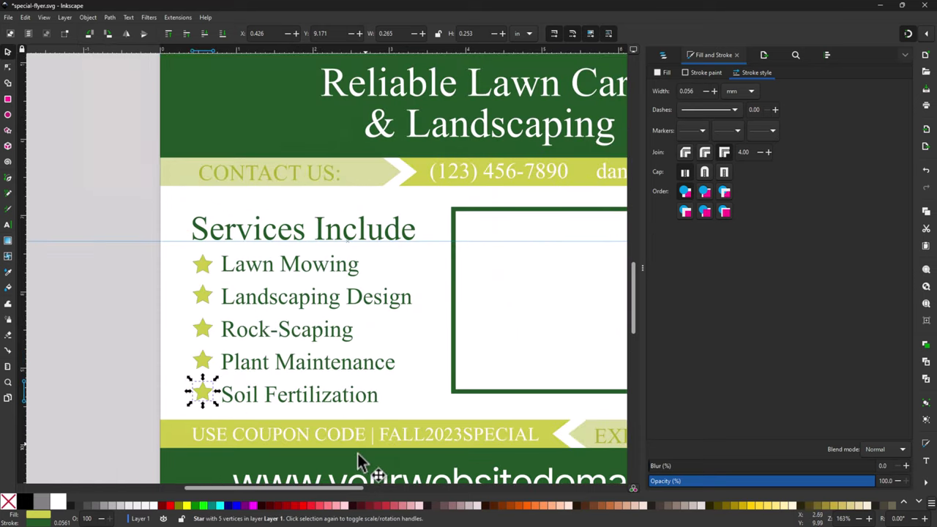
key(Escape)
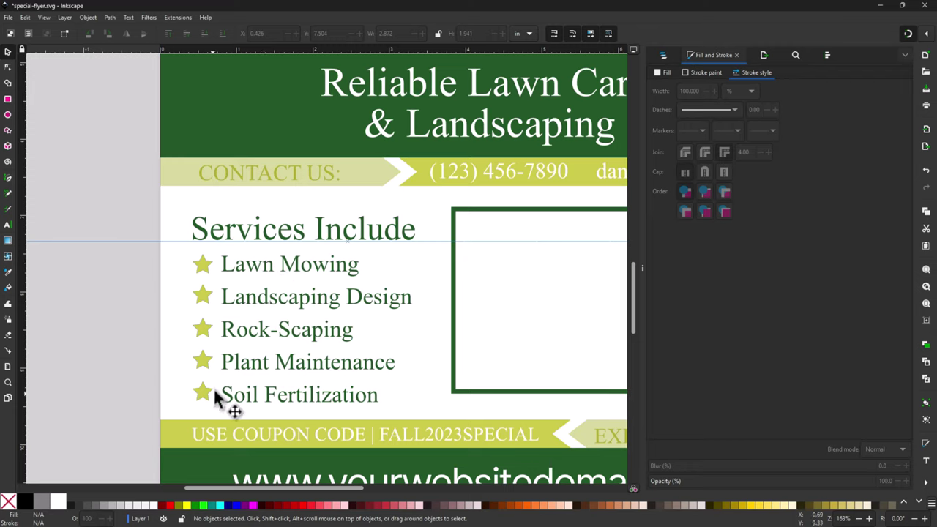
Step: Nudge the star beside Soil Fertilization slightly lower
click(202, 267)
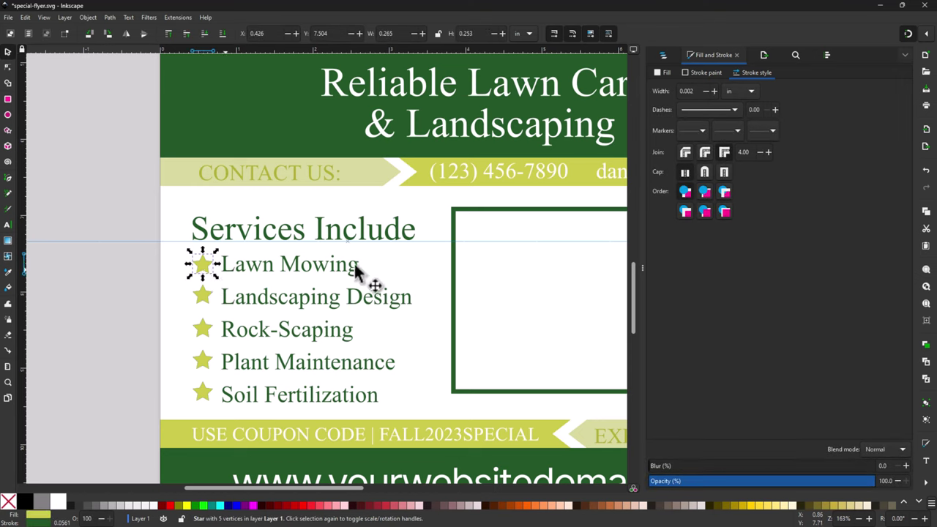
click(265, 265)
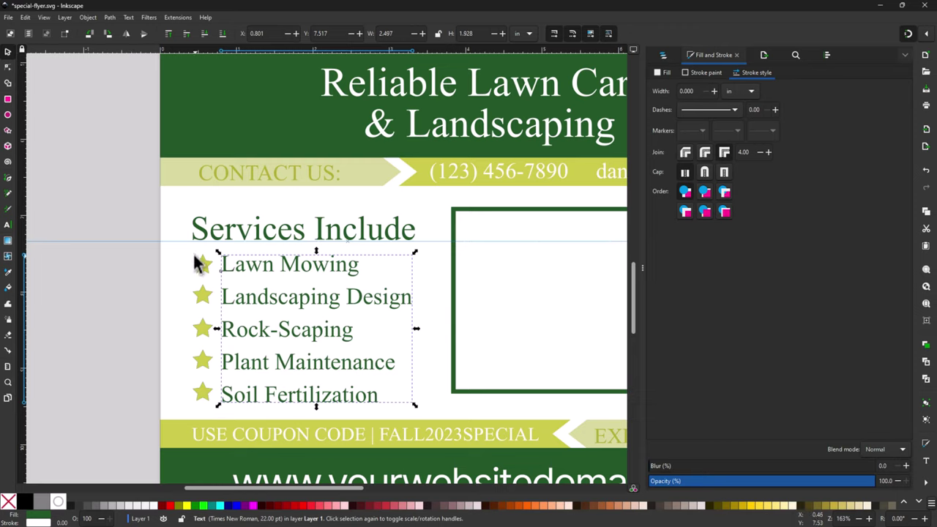
key(shift)
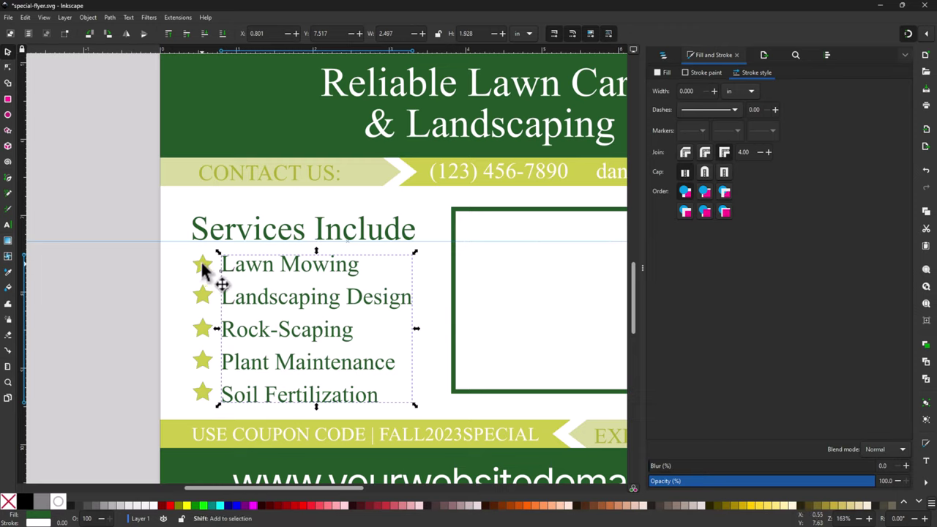
click(163, 281)
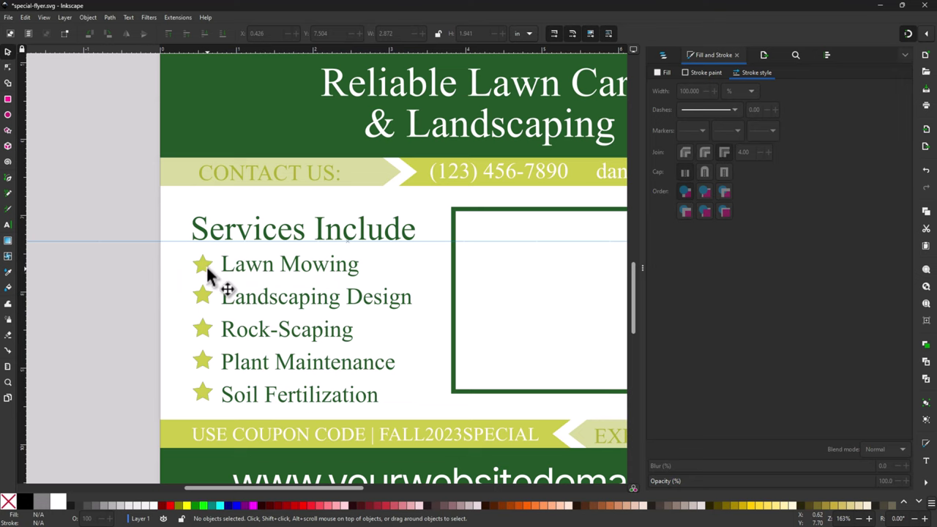
scroll(205, 271, up, 2)
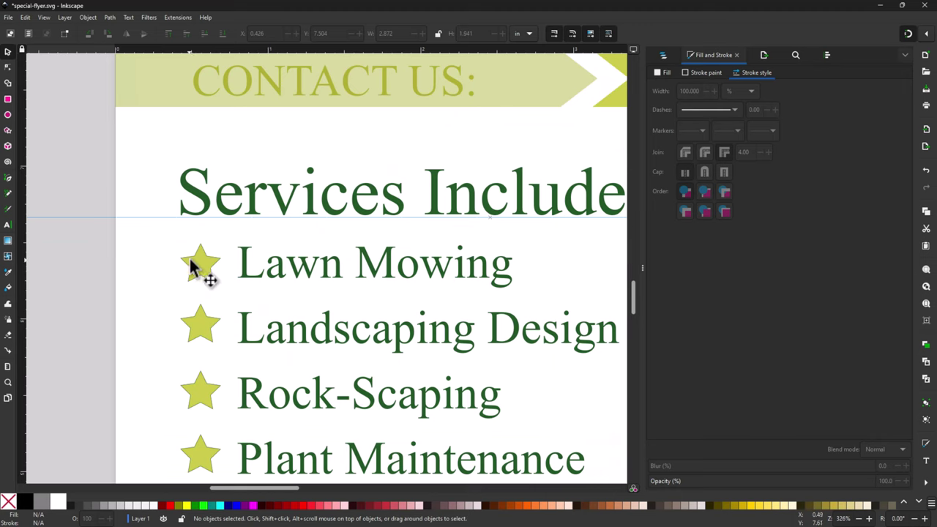
scroll(220, 282, down, 1)
scroll(220, 282, down, 2)
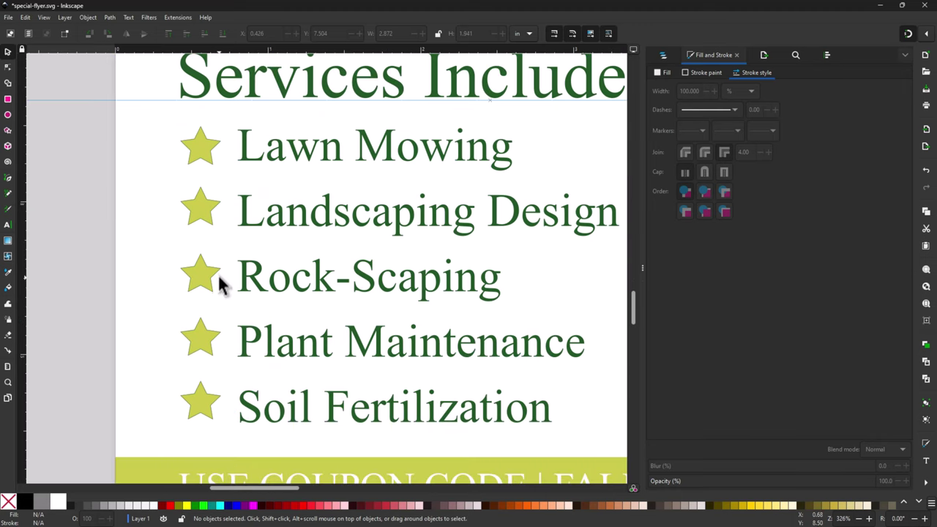
click(199, 401)
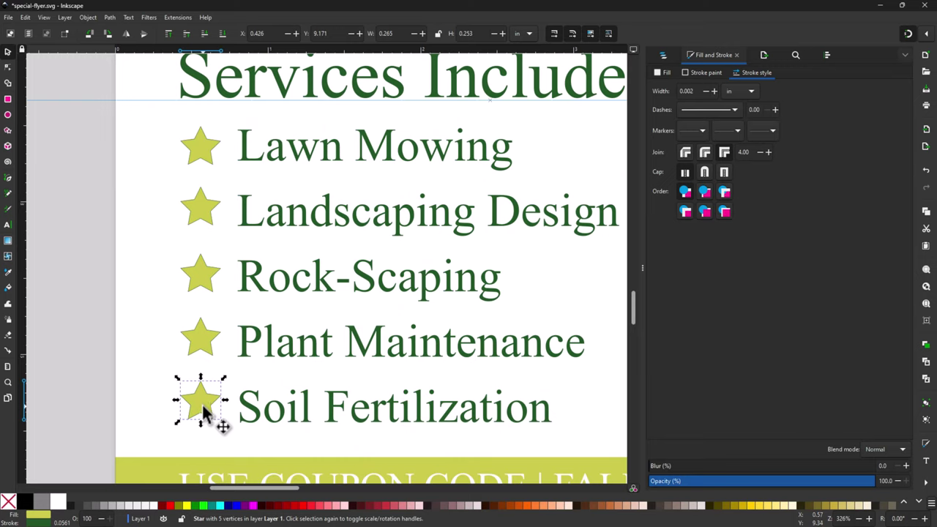
key(Down)
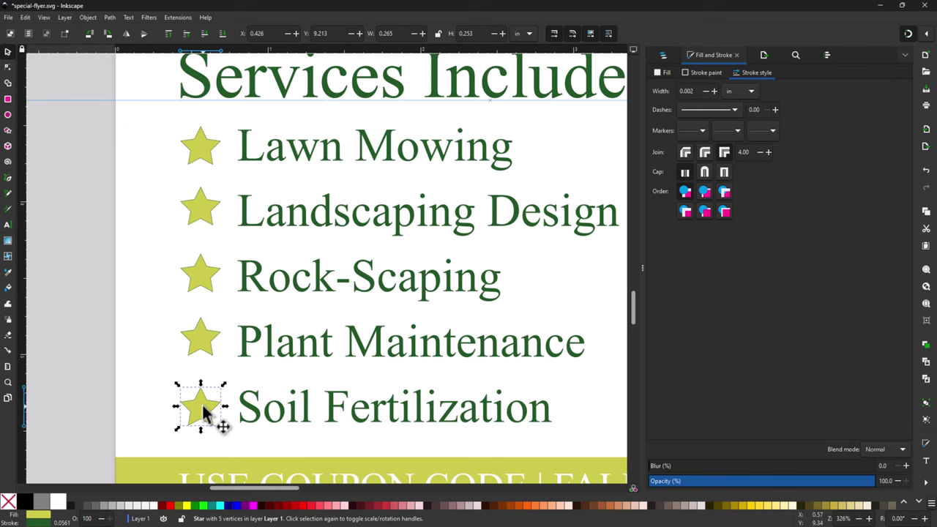
Step: Rubber-band select all five star bullets together
scroll(86, 274, down, 1)
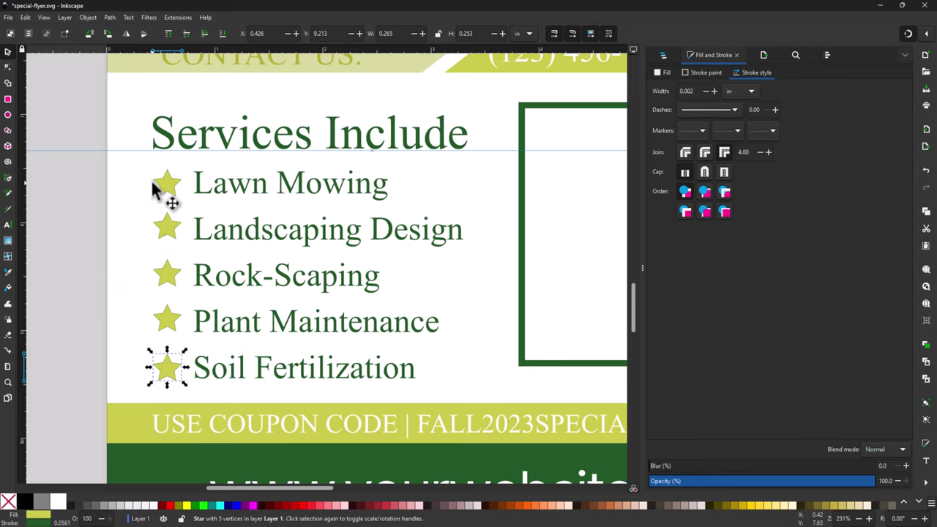
click(77, 179)
mouse_move(144, 166)
mouse_down()
mouse_move(186, 324)
mouse_move(186, 389)
mouse_up()
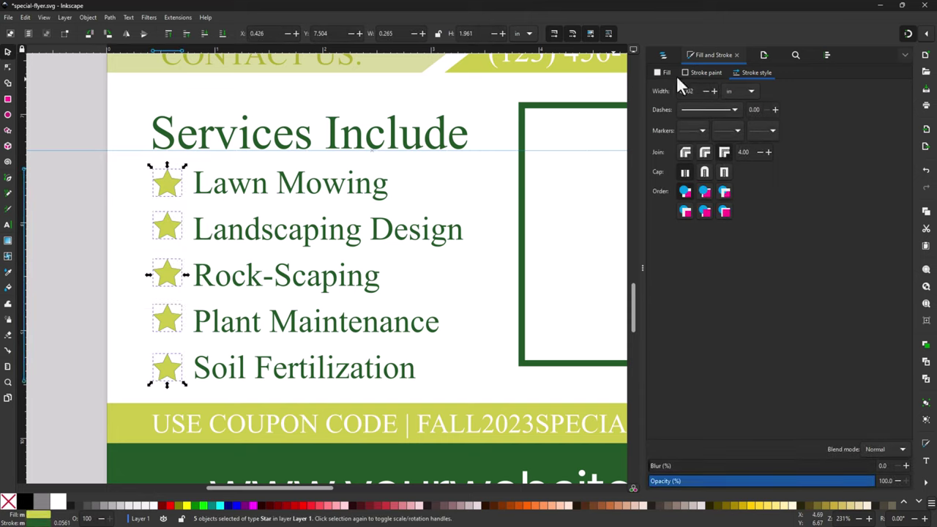
Step: Distribute the five stars with even vertical gaps using Align and Distribute, then deselect
click(826, 53)
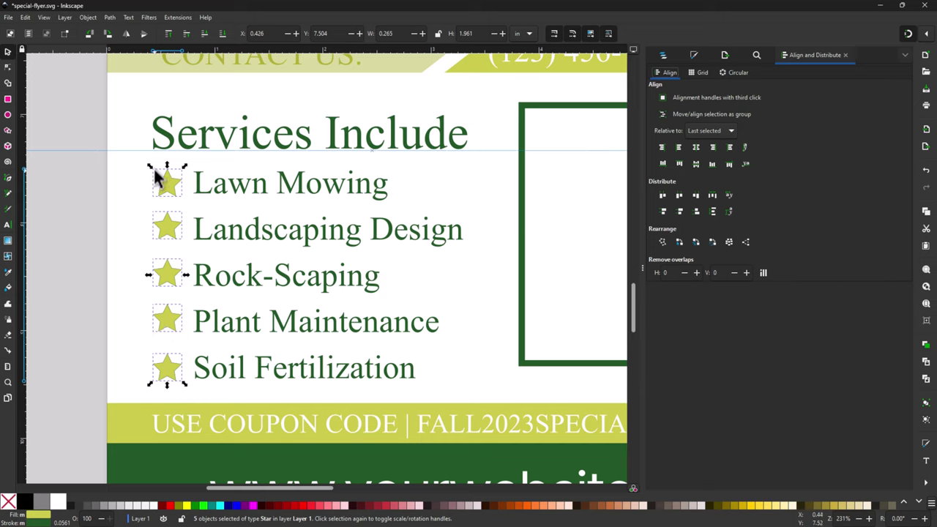
click(712, 210)
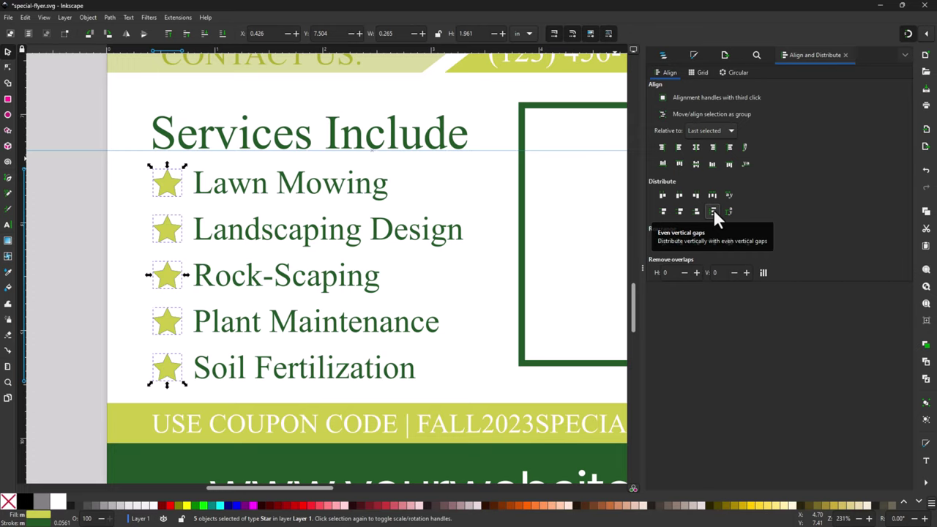
click(79, 212)
Step: Fit the flyer page in view and switch to the desktop with the reference flyer and notes
ctrl+scroll(79, 212, down, 3)
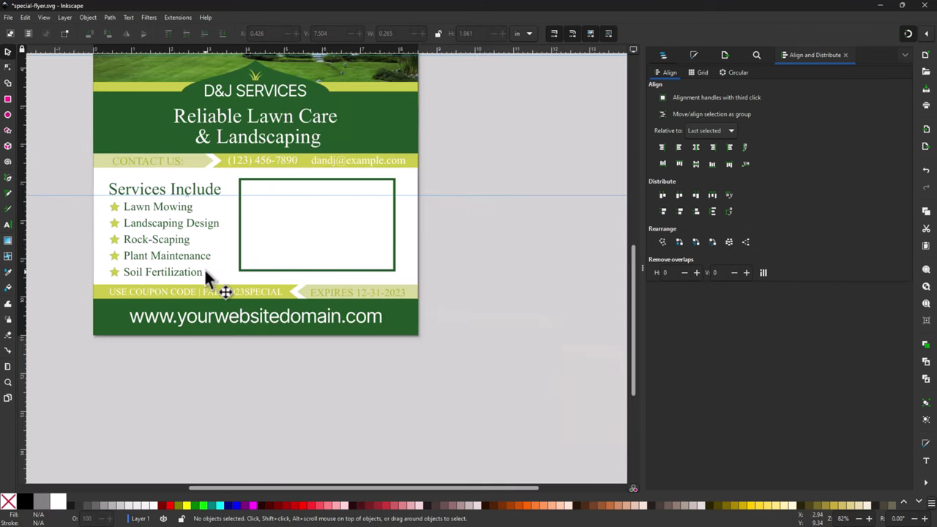
ctrl+scroll(132, 267, up, 2)
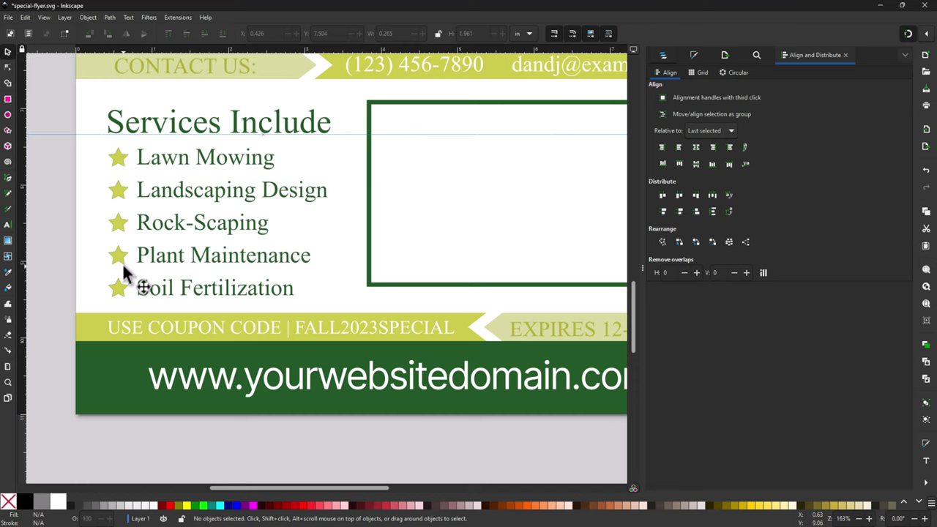
key(5)
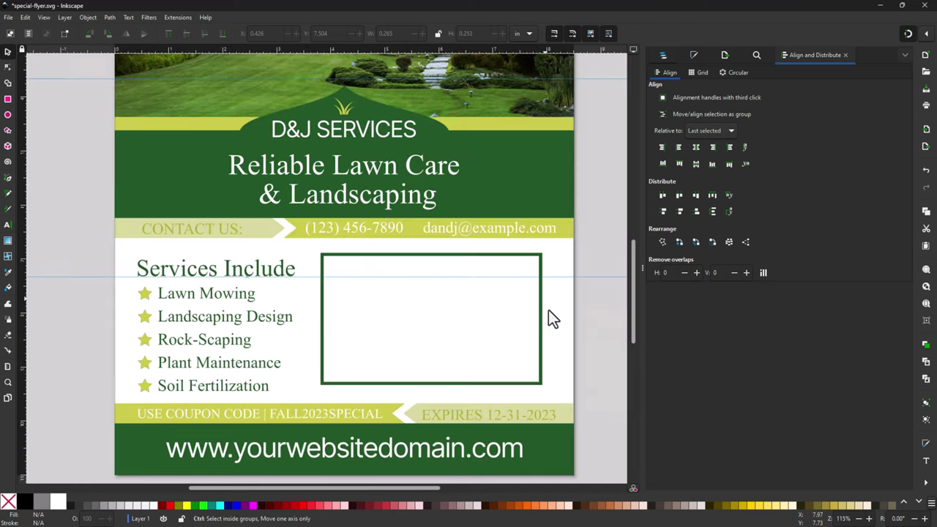
key(ctrl+super+Right)
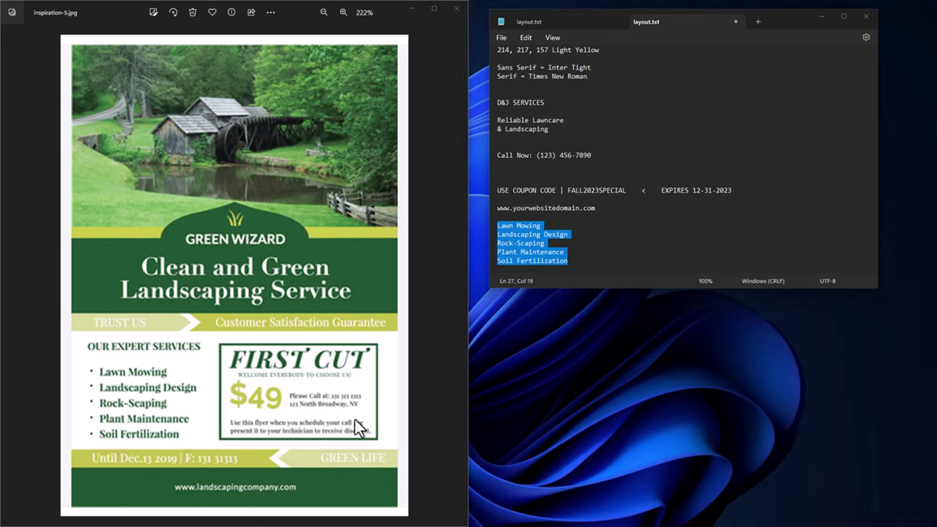
Step: Compare the reference coupon in Photos and select the FIRST CUT line in layout.txt
scroll(308, 382, up, 6)
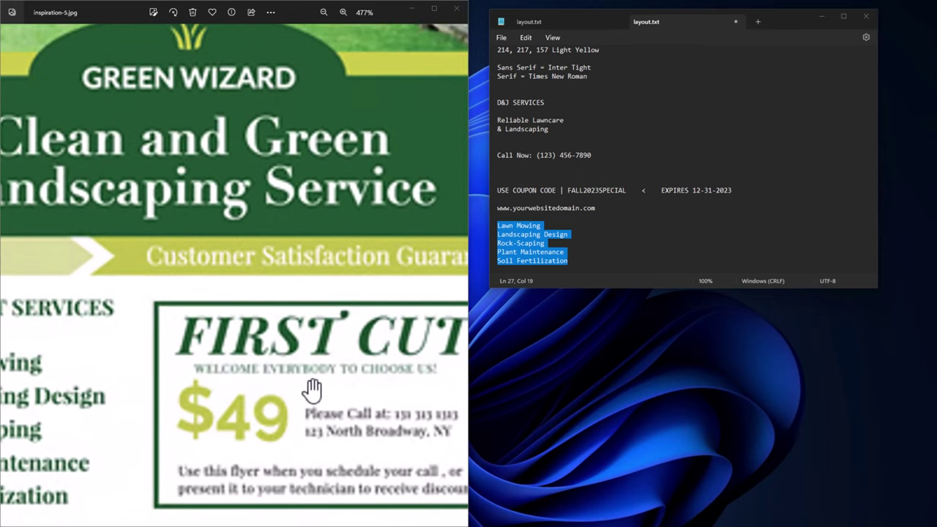
scroll(311, 389, down, 1)
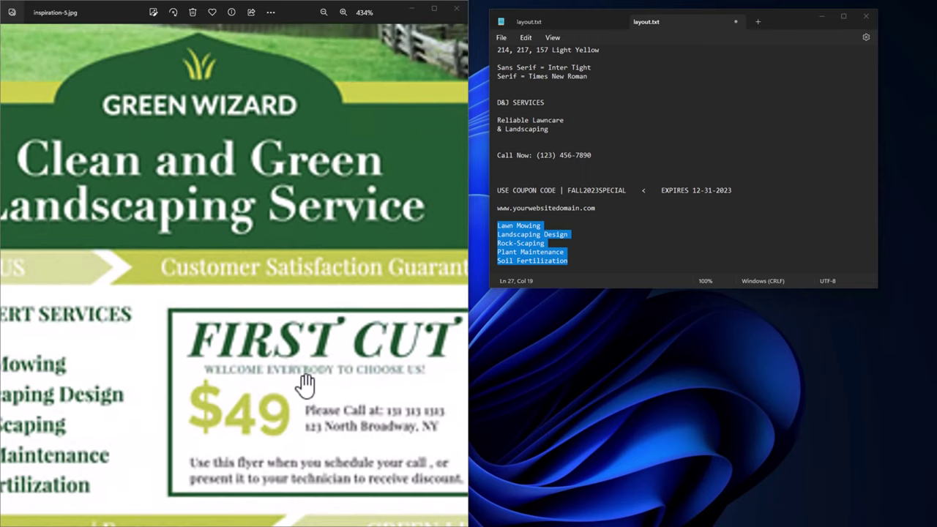
scroll(341, 380, down, 2)
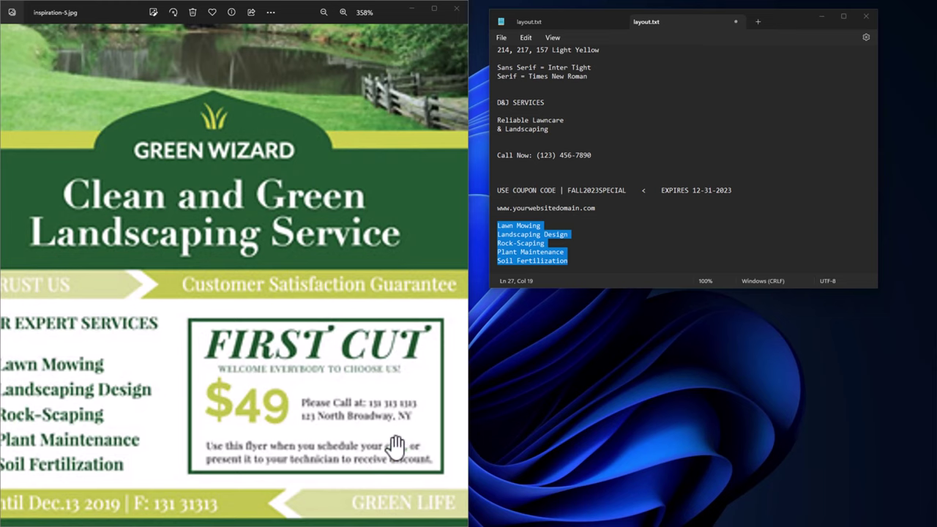
click(627, 234)
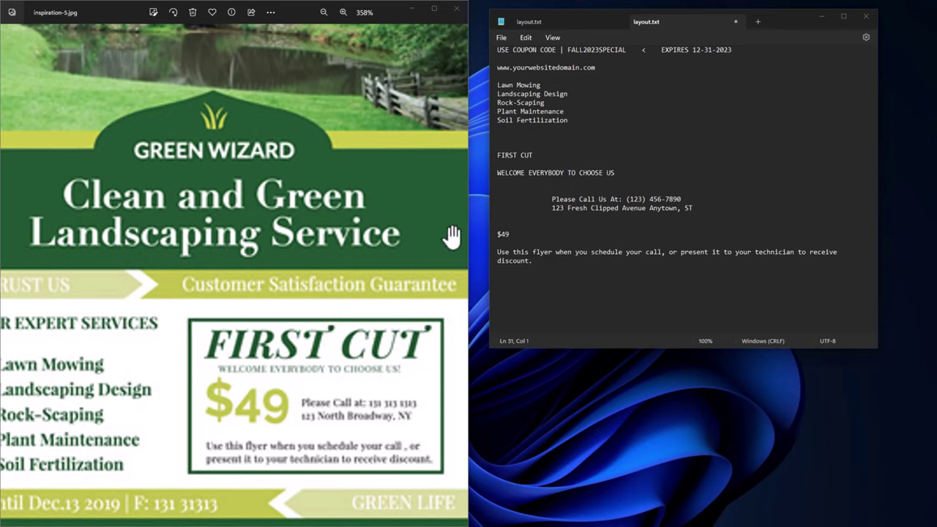
drag(501, 155, 592, 144)
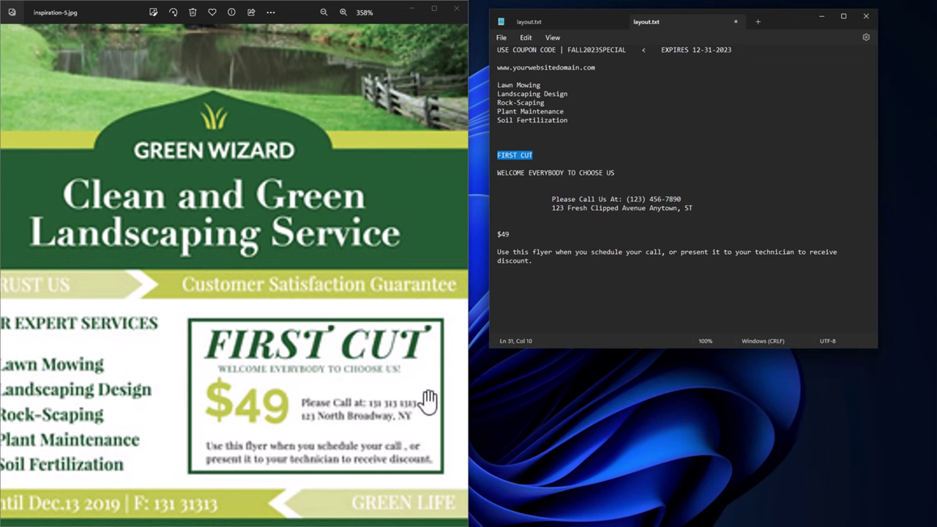
Step: Type 'FIRST CUT' as a new text object inside the coupon box
key(alt+Tab)
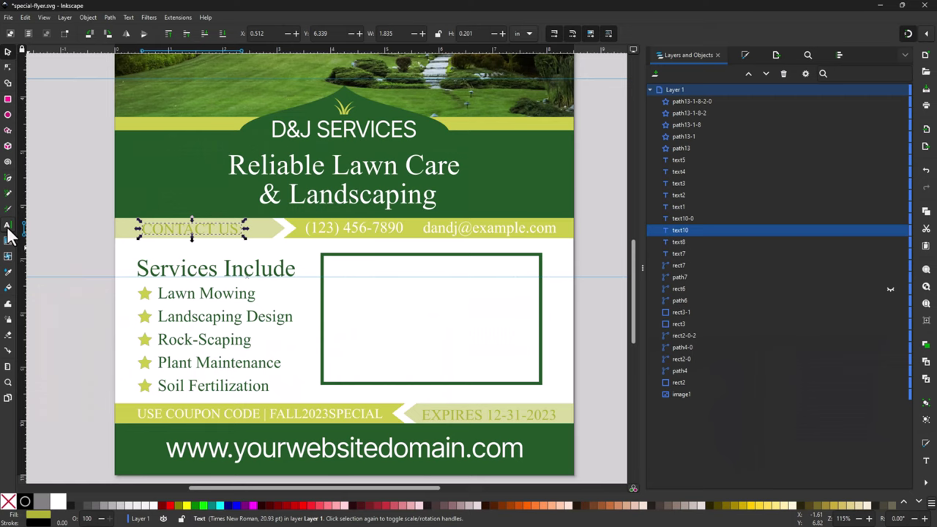
click(8, 225)
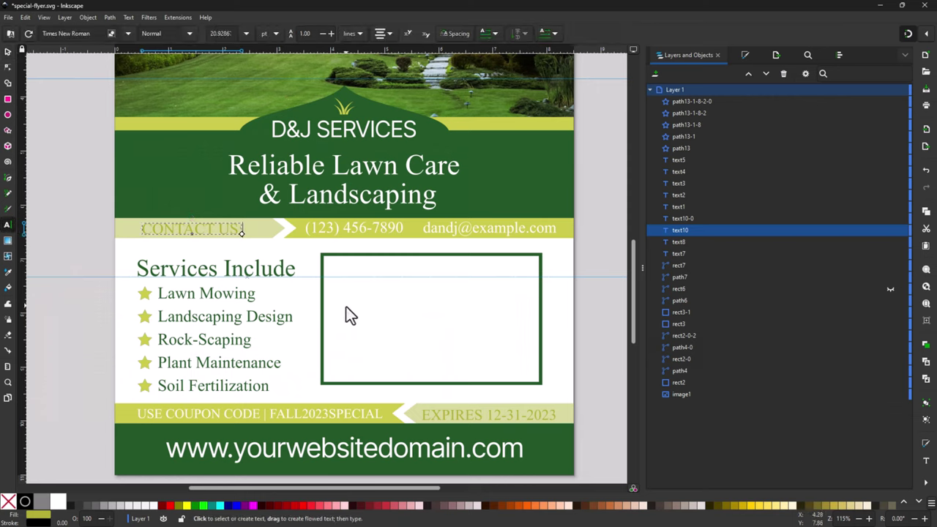
click(346, 307)
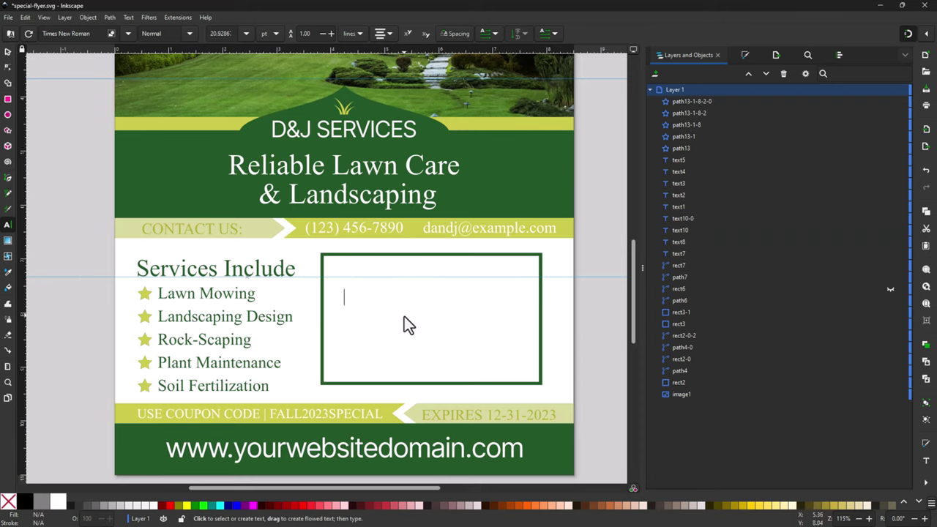
text(FIRST CUT)
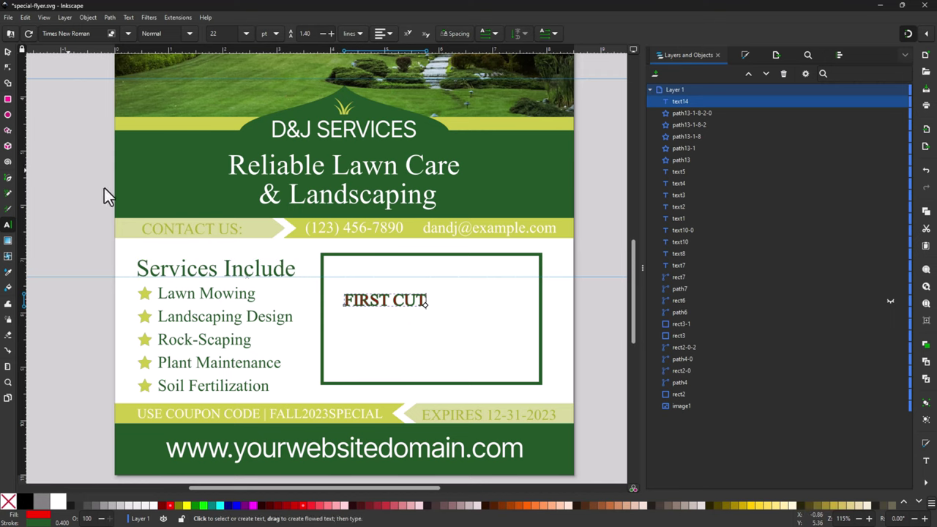
click(7, 51)
Step: Set the FIRST CUT text's stroke width to 0, leaving plain red lettering
scroll(410, 304, up, 4)
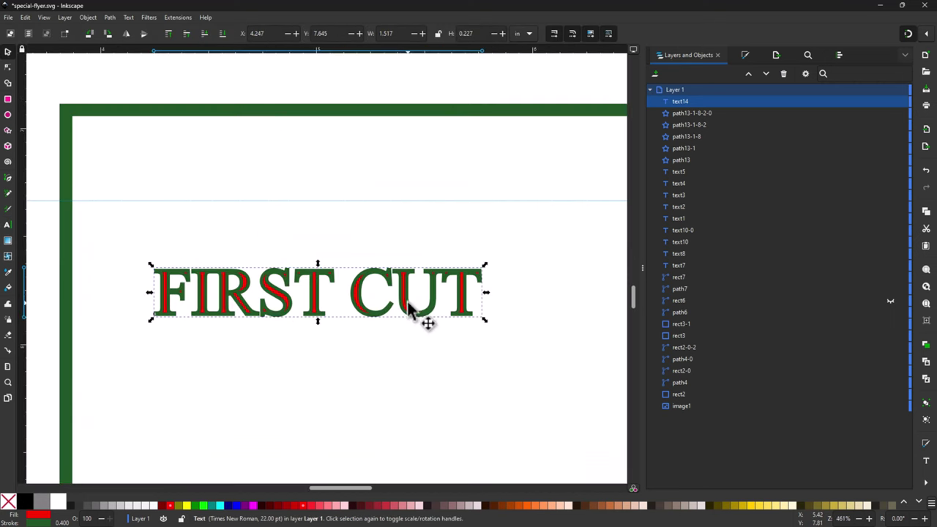
click(407, 300)
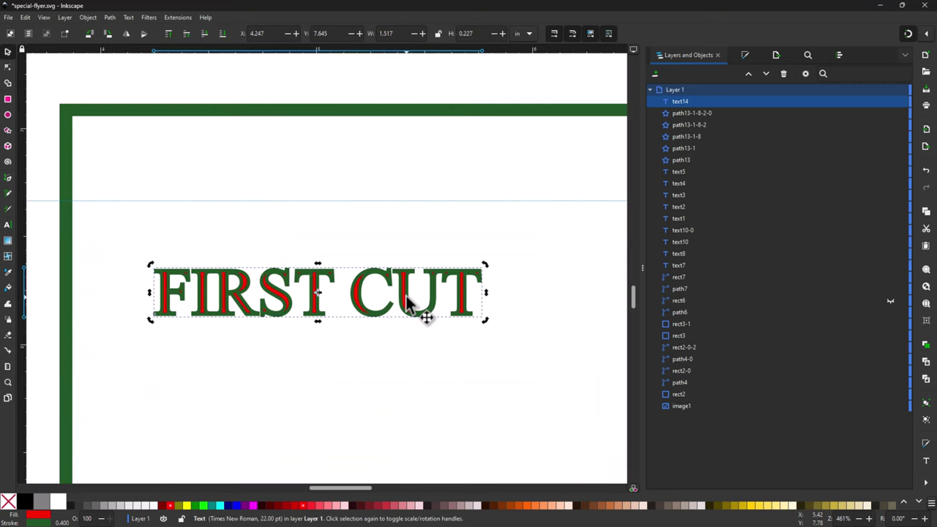
click(745, 55)
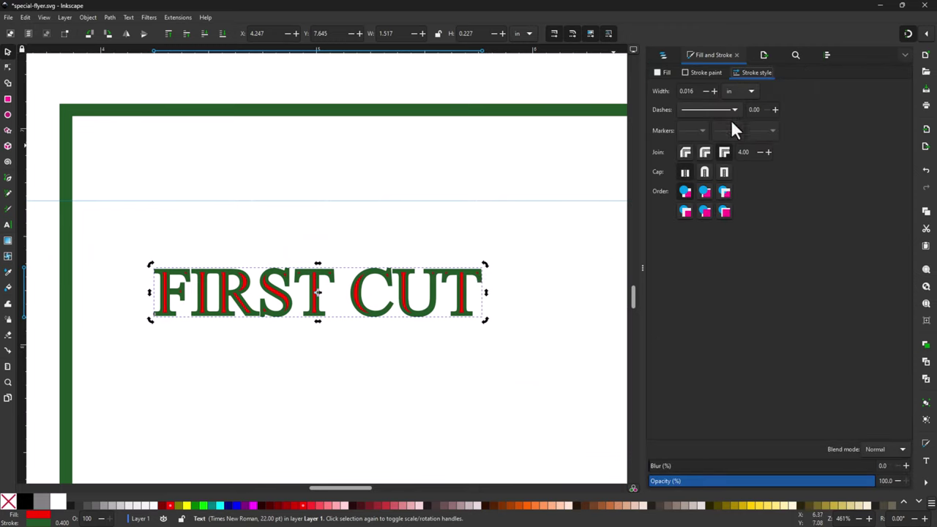
click(705, 91)
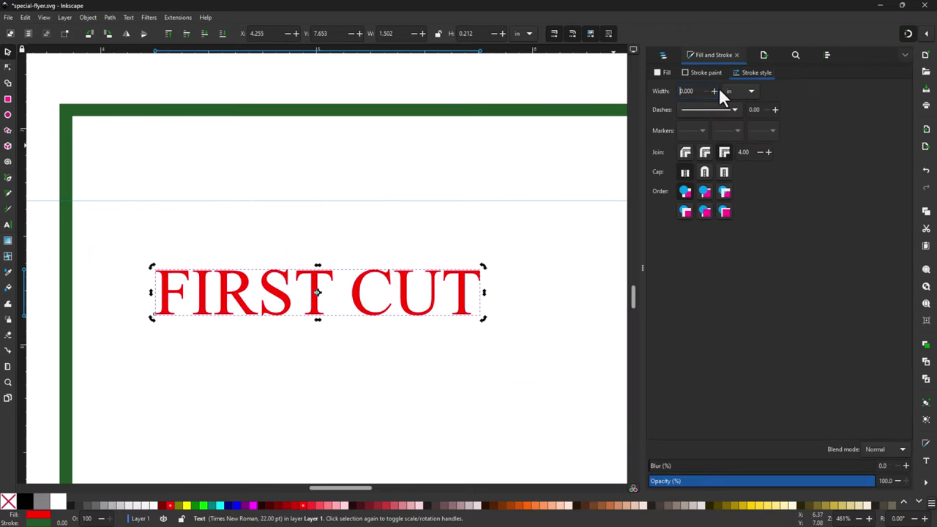
scroll(543, 234, down, 4)
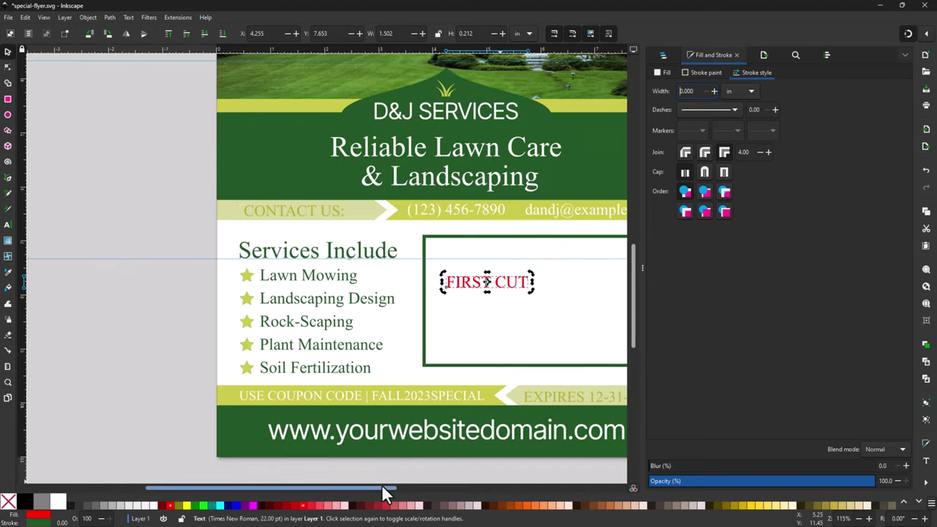
drag(382, 487, 435, 486)
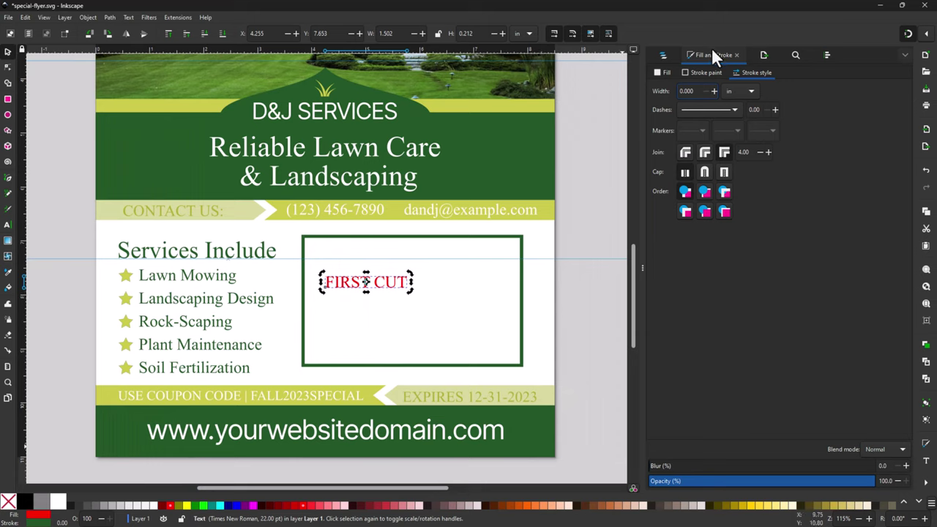
Step: Fill FIRST CUT with the dark green (215627ff) sampled from the flyer background
click(664, 73)
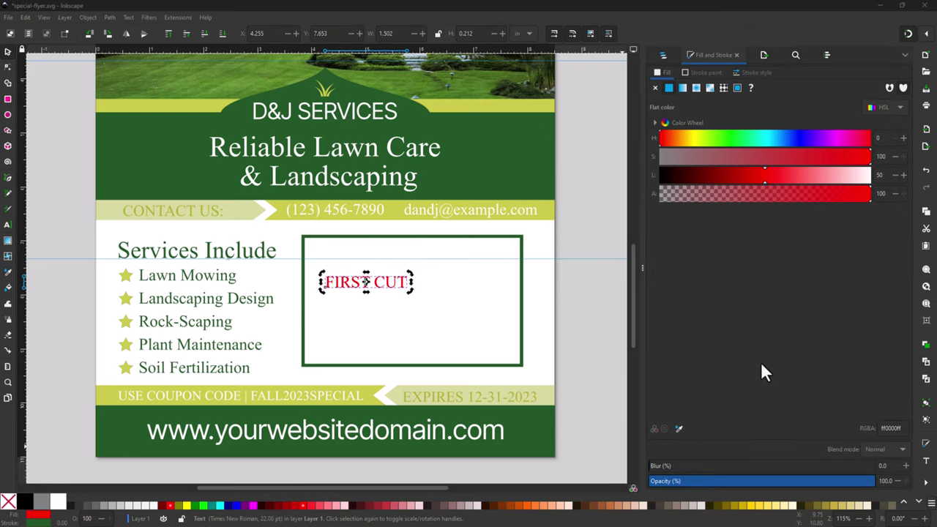
click(677, 428)
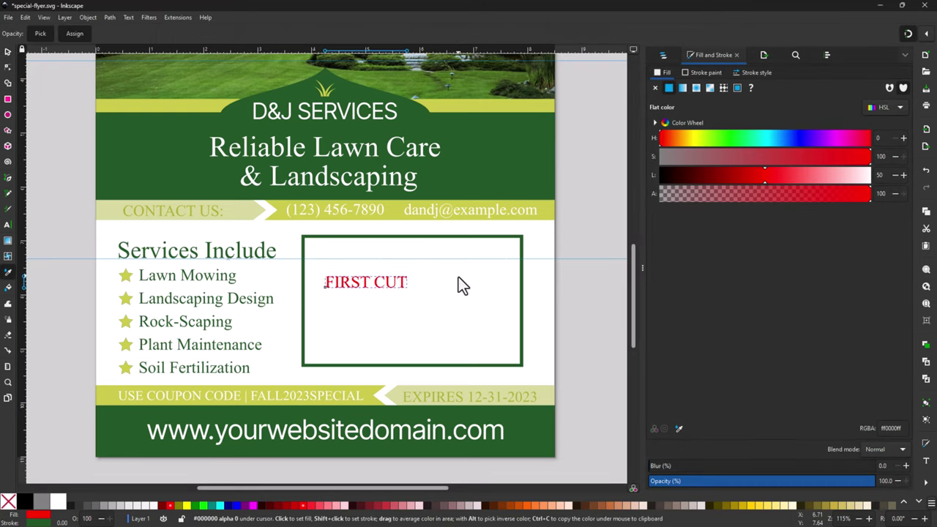
click(483, 151)
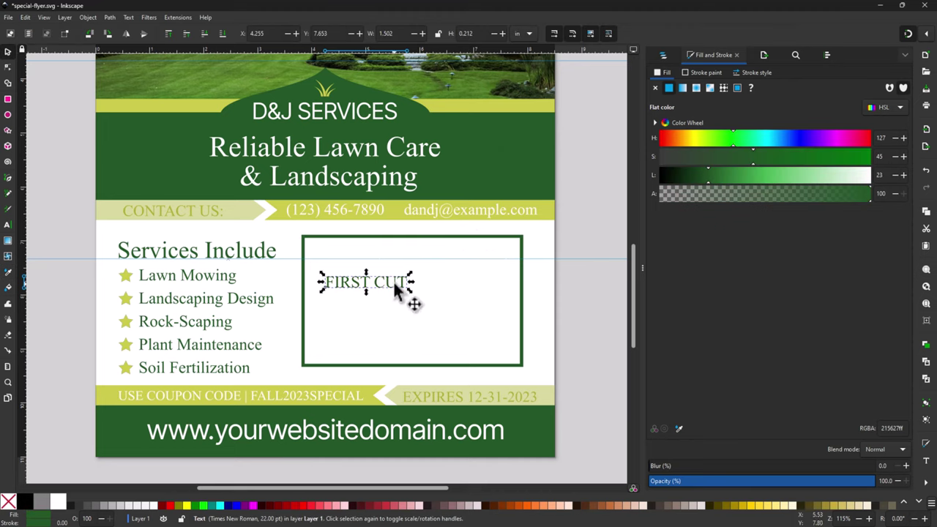
Step: Move FIRST CUT into the coupon box and scale it up to about 2.896 in wide
drag(393, 281, 477, 279)
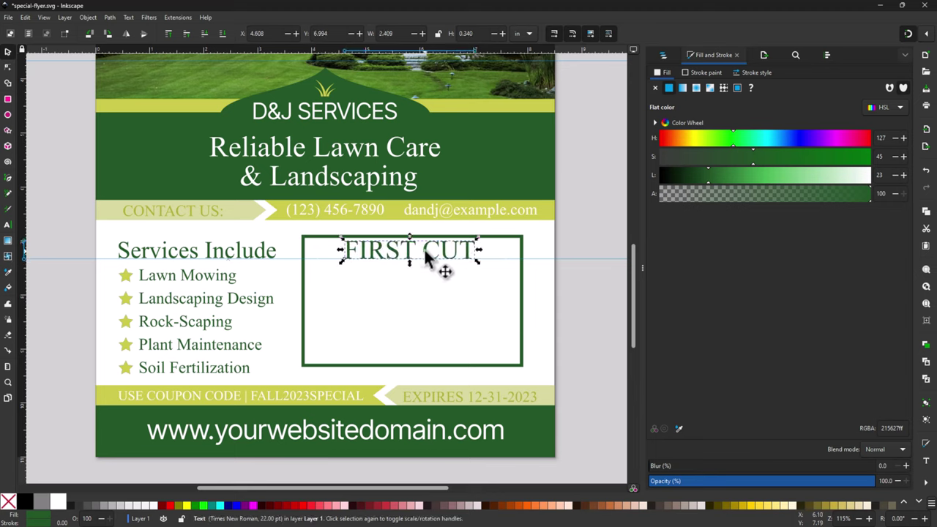
drag(428, 257, 434, 294)
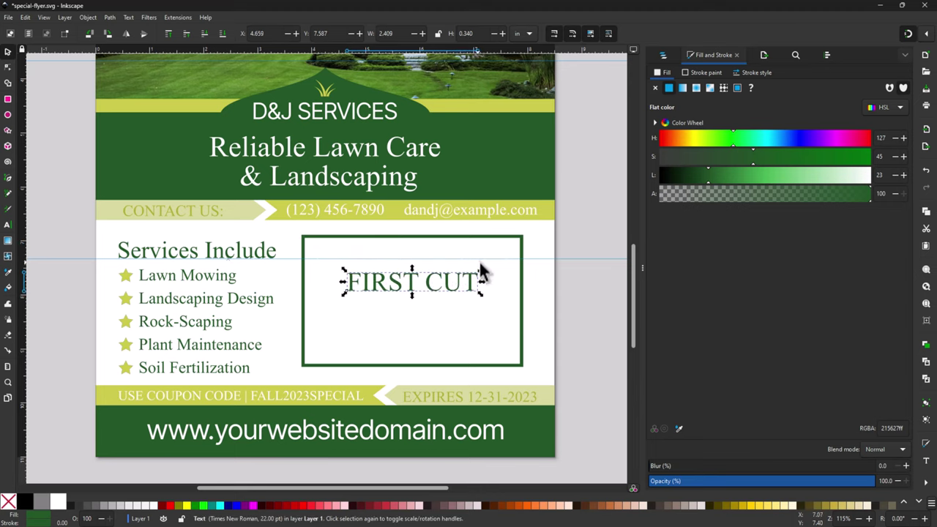
mouse_move(483, 270)
mouse_down()
mouse_move(488, 260)
mouse_move(477, 267)
mouse_up()
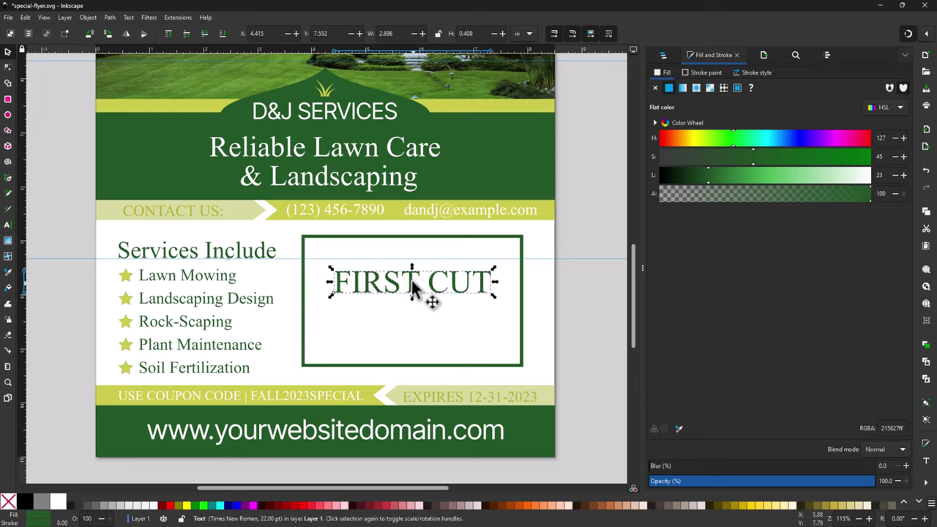
key(Escape)
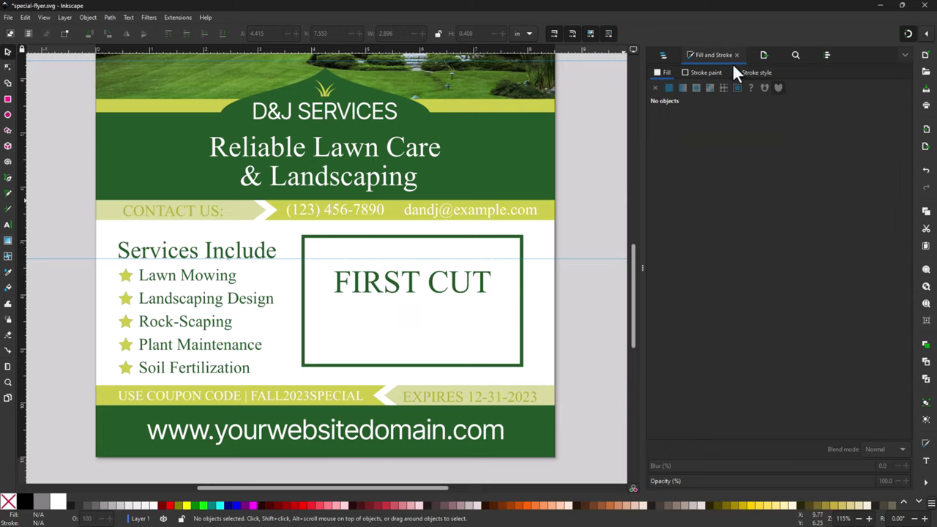
Step: Centre FIRST CUT in the coupon box and nudge it up three times toward the top edge
click(825, 55)
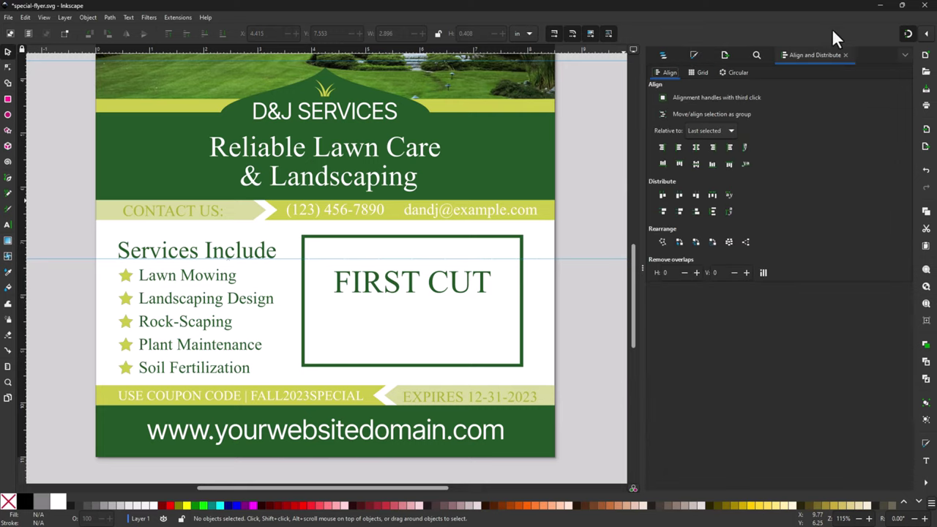
click(338, 284)
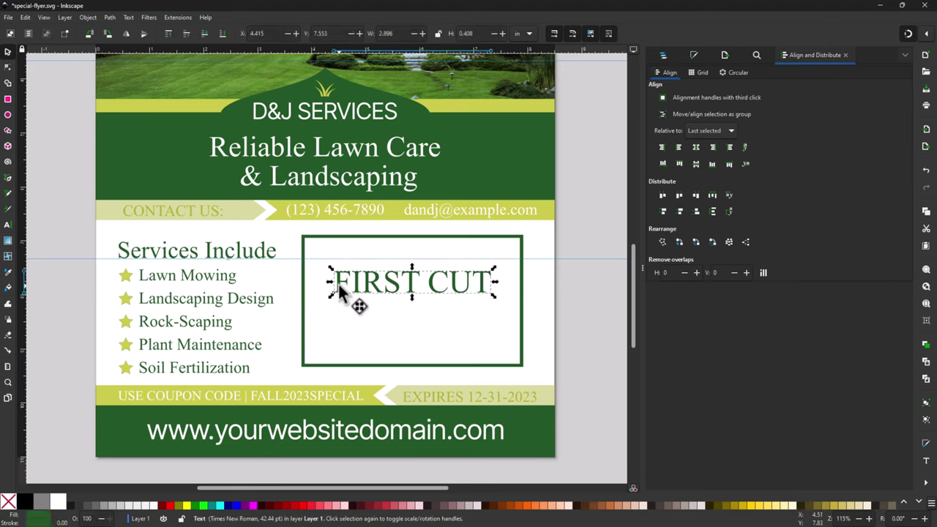
shift+click(302, 328)
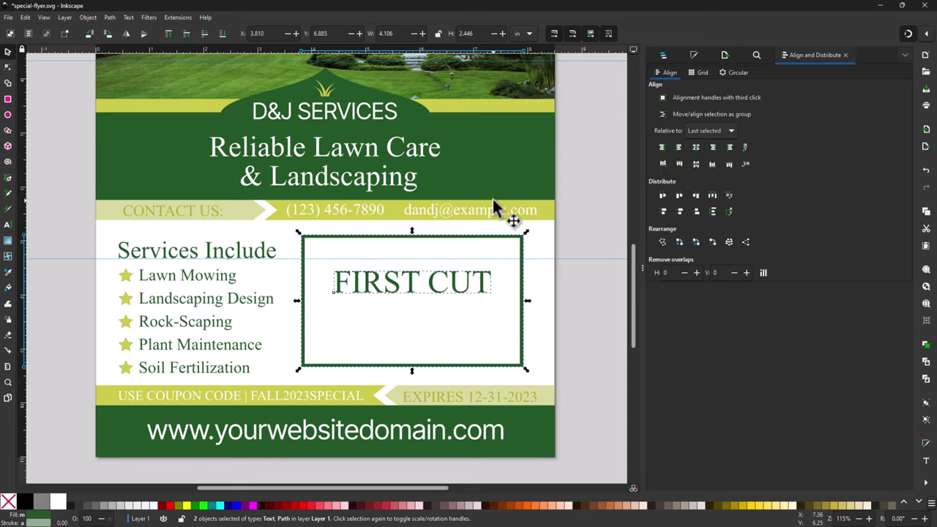
click(410, 289)
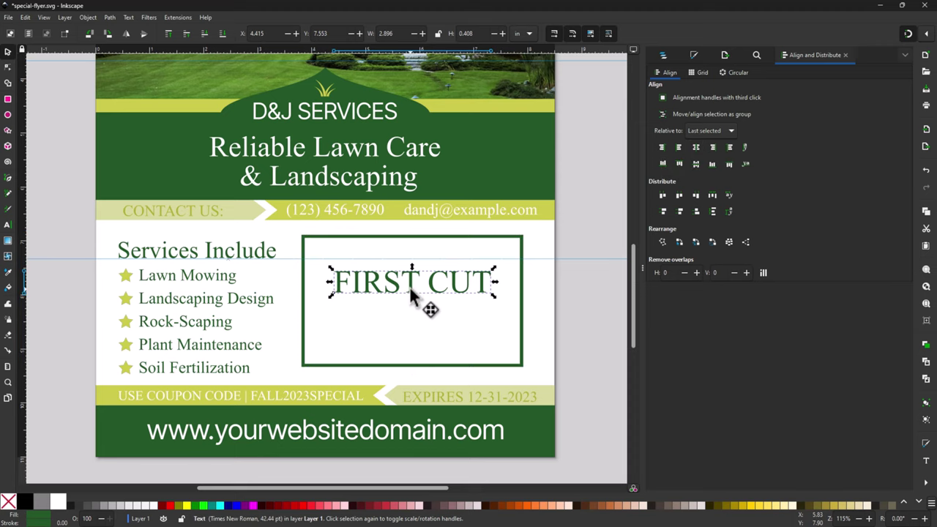
key(Up)
key(Up)
key(Up)
key(Up)
key(Up)
key(Up)
key(Up)
key(Up)
key(Up)
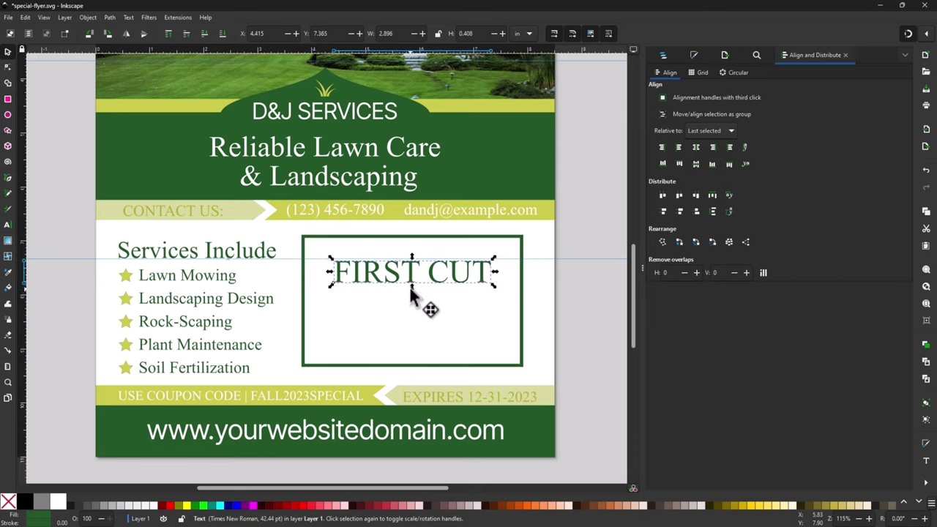
key(Up)
key(Up)
key(Up)
key(Up)
key(Up)
key(Up)
key(Up)
key(Up)
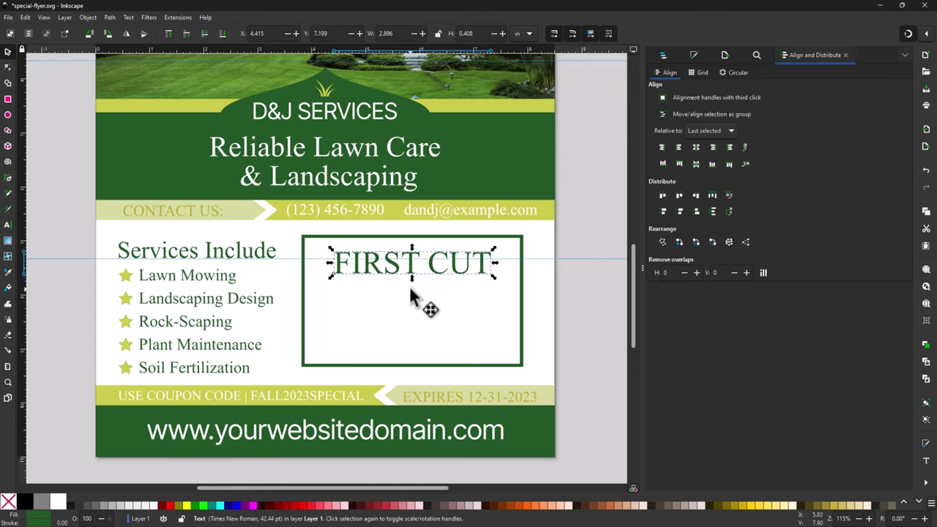
key(Up)
key(Up)
key(Up)
key(Up)
key(Up)
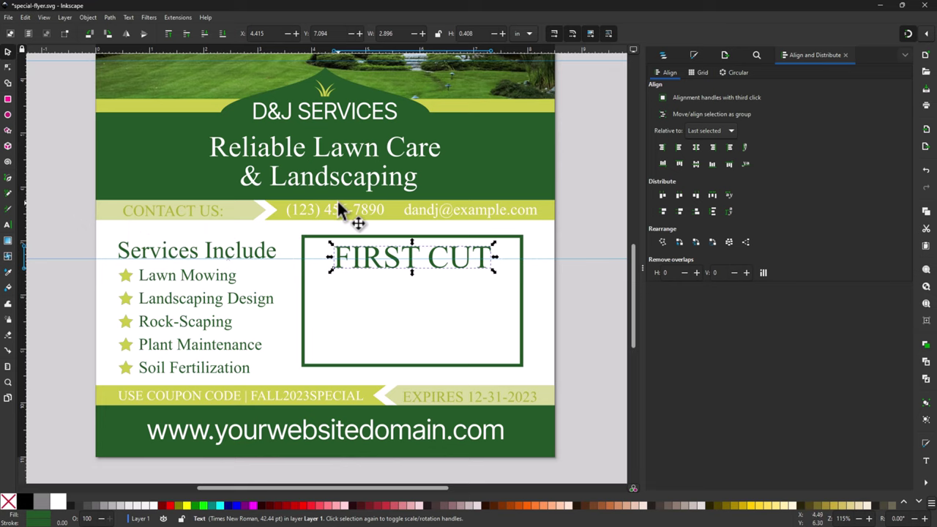
key(ctrl+super+Right)
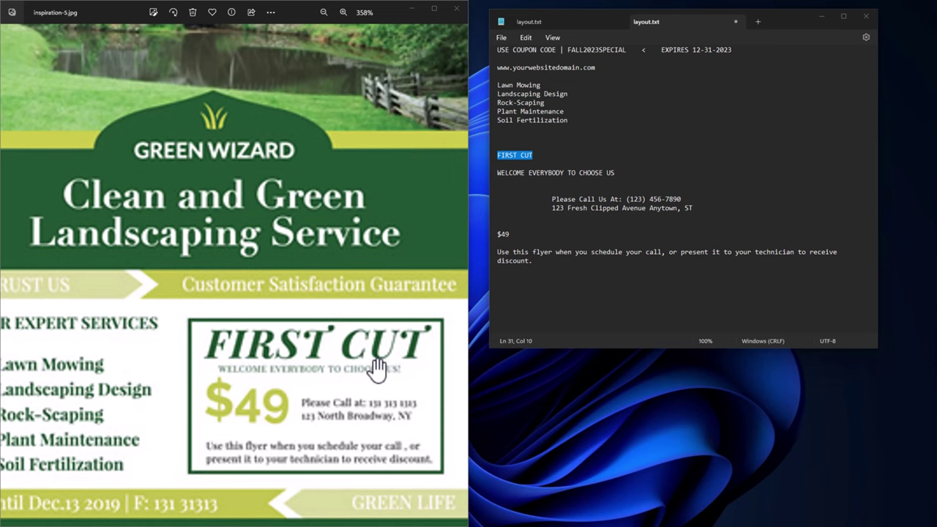
key(ctrl+super+Left)
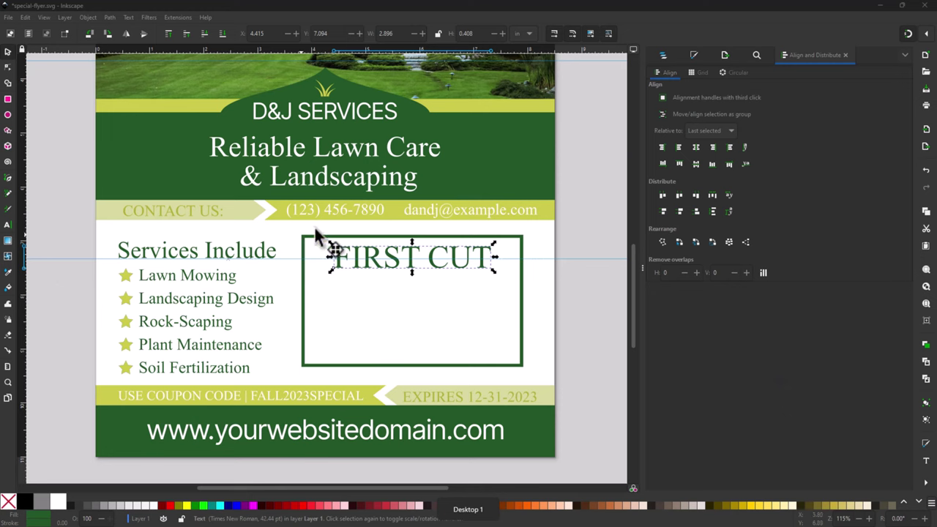
Step: Type '$49' as new text below FIRST CUT in the coupon box
click(8, 227)
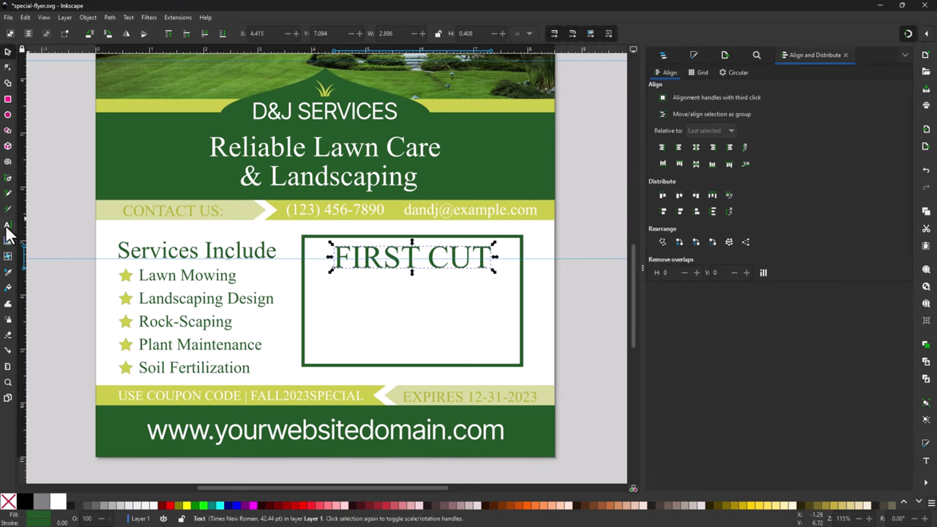
click(333, 313)
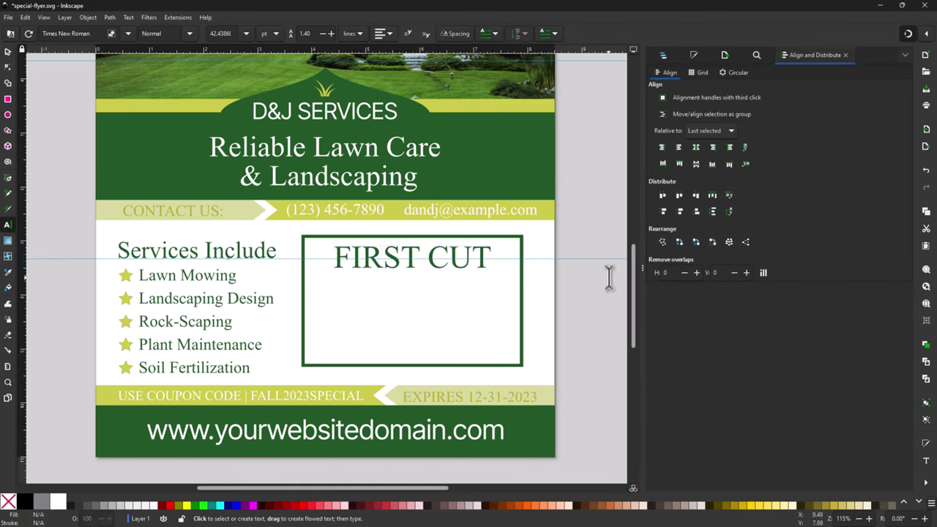
text($49)
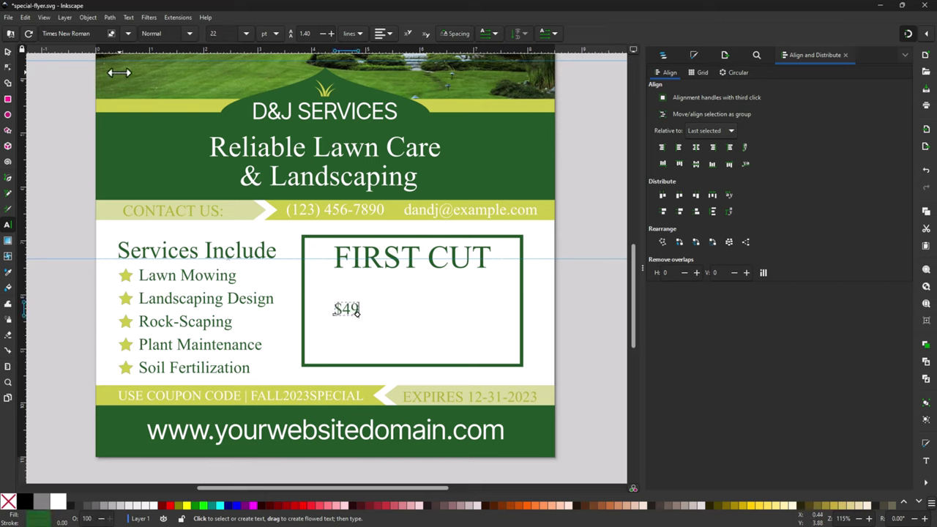
Step: Fill the $49 text with the yellow-green banner colour sampled from the flyer
triple_click(357, 313)
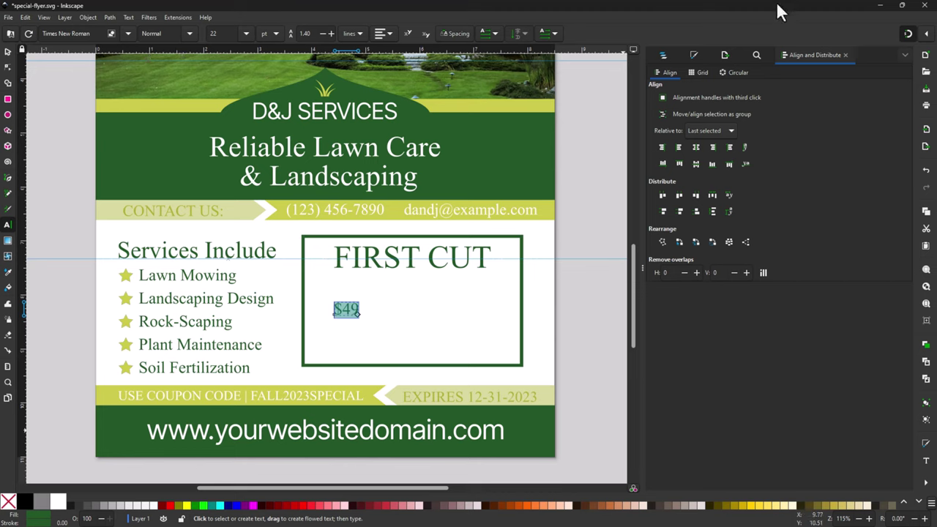
click(691, 54)
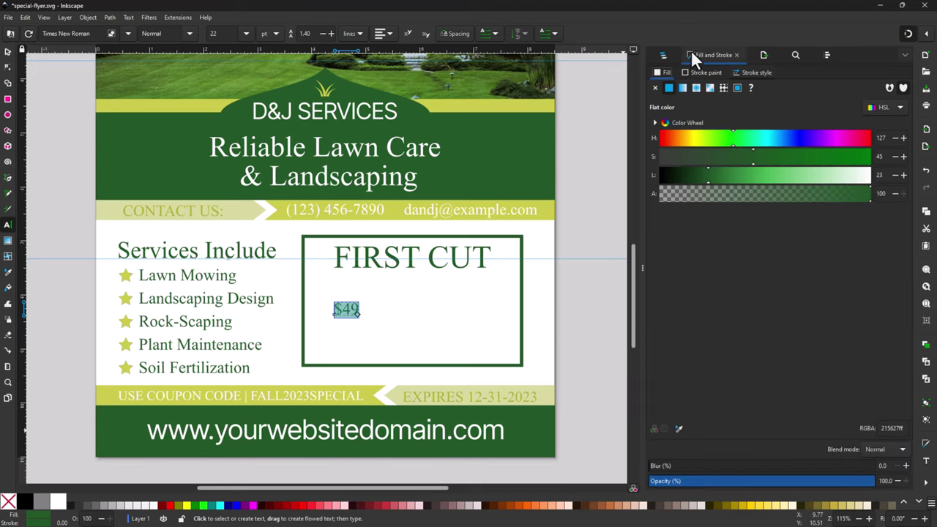
click(678, 429)
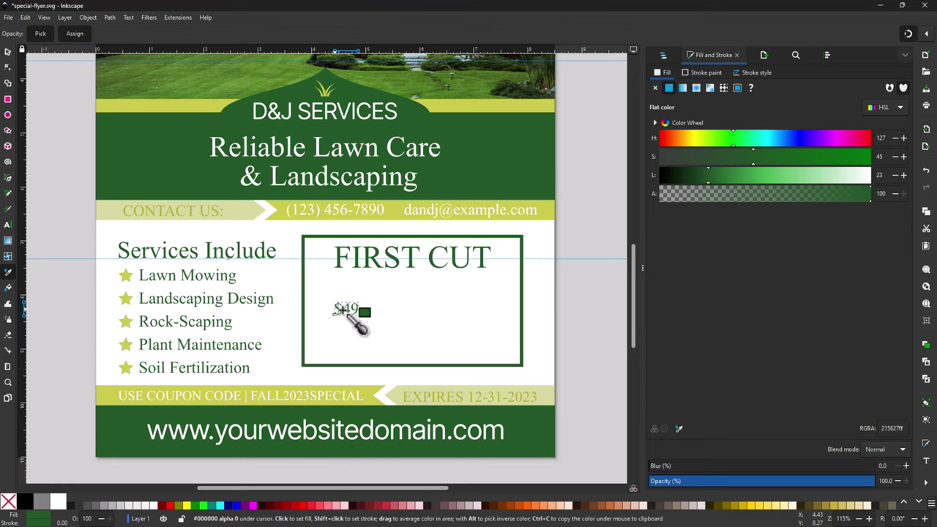
click(468, 108)
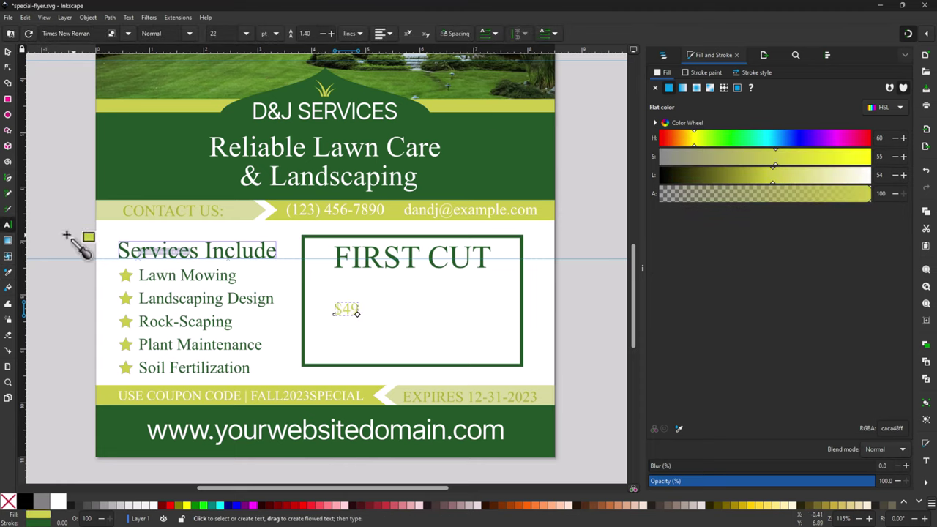
click(8, 52)
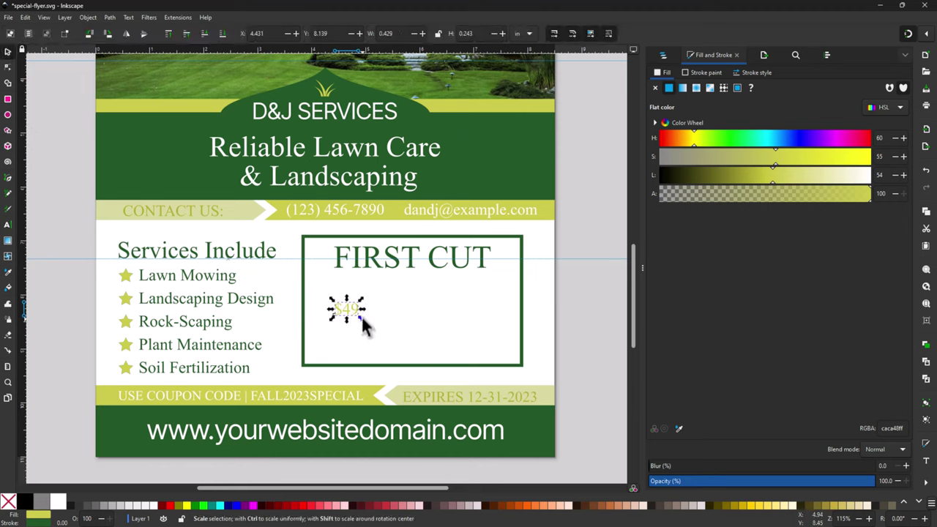
Step: Scale $49 up by about half and enlarge the FIRST CUT heading to about 116%
mouse_move(361, 320)
mouse_down()
mouse_move(390, 336)
mouse_move(362, 310)
mouse_up()
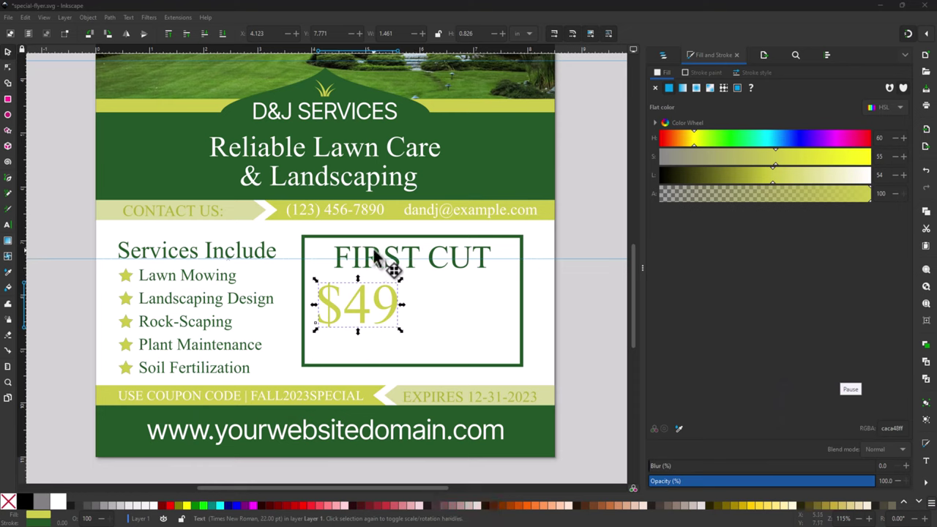
click(382, 254)
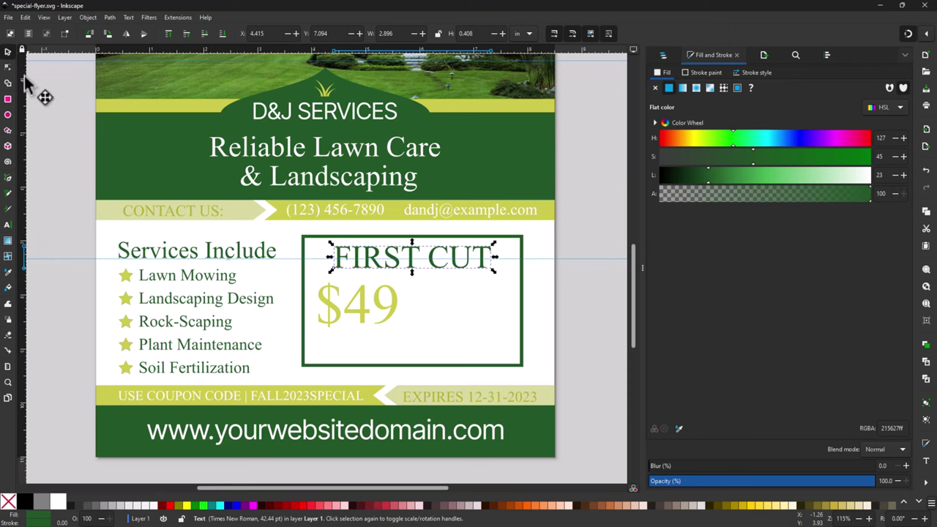
click(8, 226)
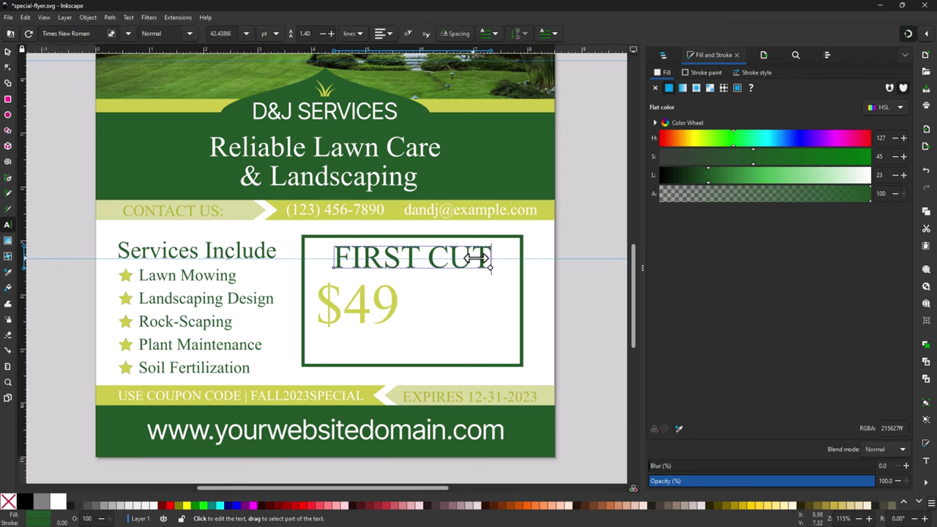
key(F1)
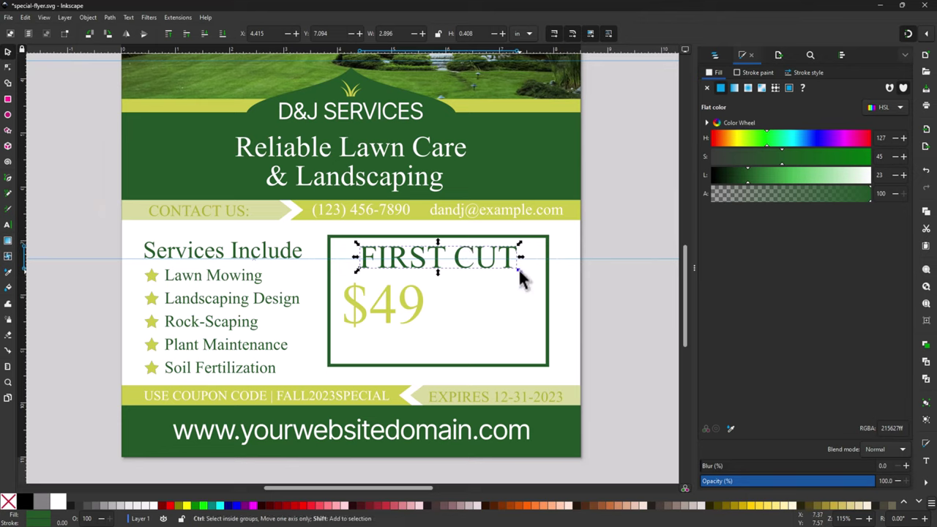
drag(520, 271, 538, 284)
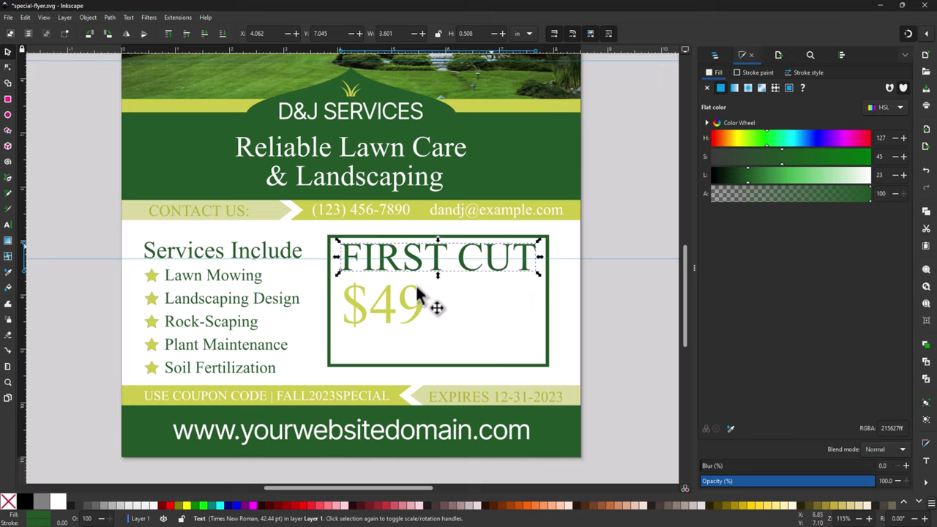
Step: Nudge the $49 price slightly left and down beneath FIRST CUT
click(400, 309)
mouse_move(400, 308)
mouse_down()
mouse_move(351, 290)
mouse_move(365, 280)
mouse_move(385, 313)
mouse_up()
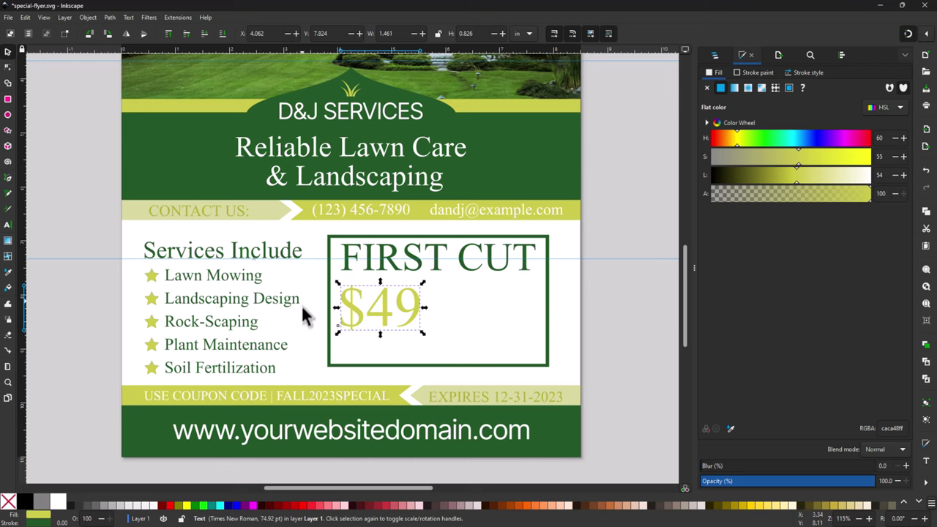
key(t)
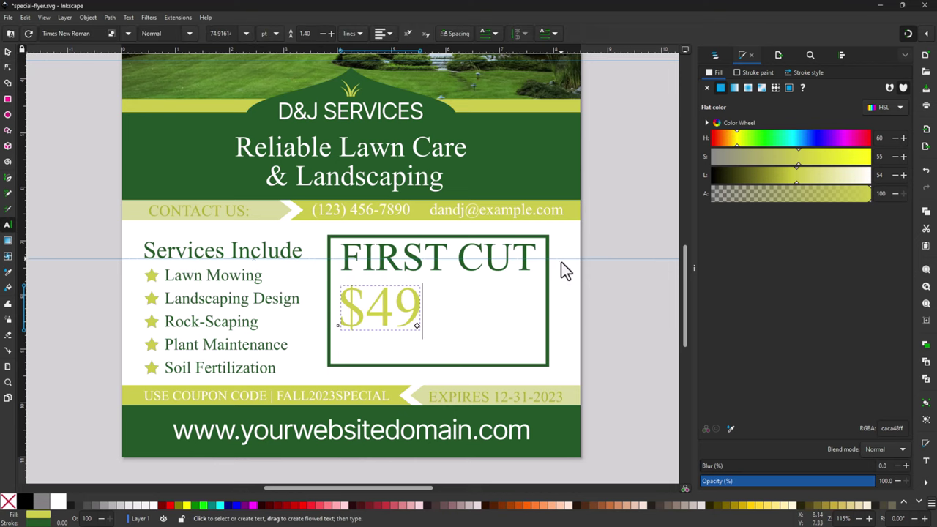
click(7, 51)
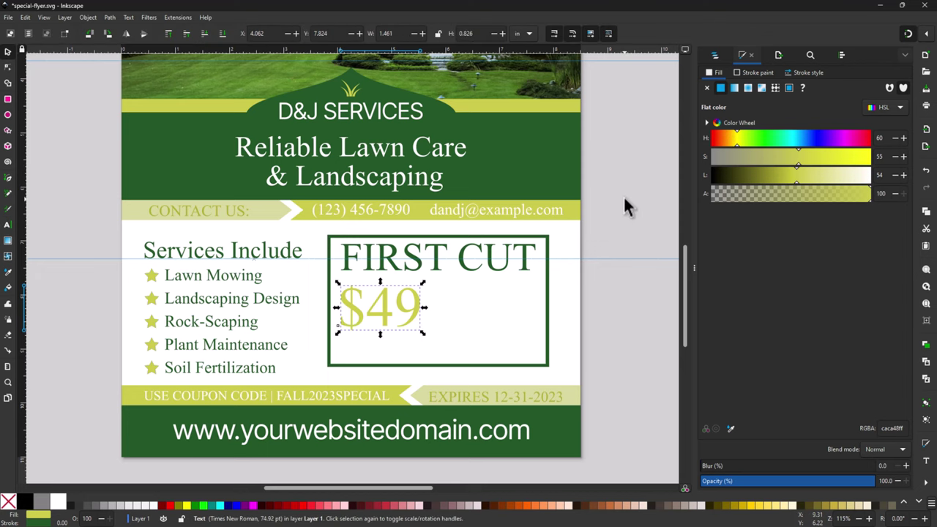
key(ctrl+super+Right)
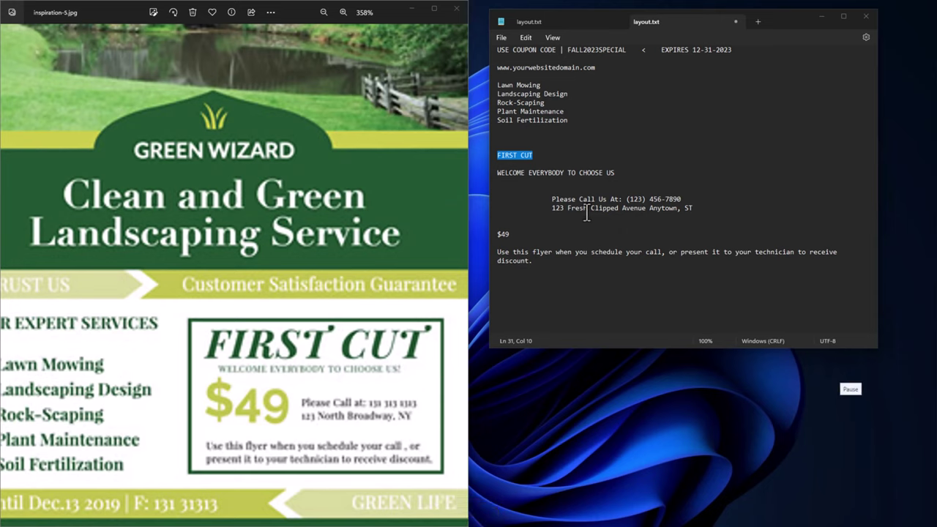
Step: Copy the 'Please Call Us At' phone line and the address line from the notes
drag(550, 198, 690, 210)
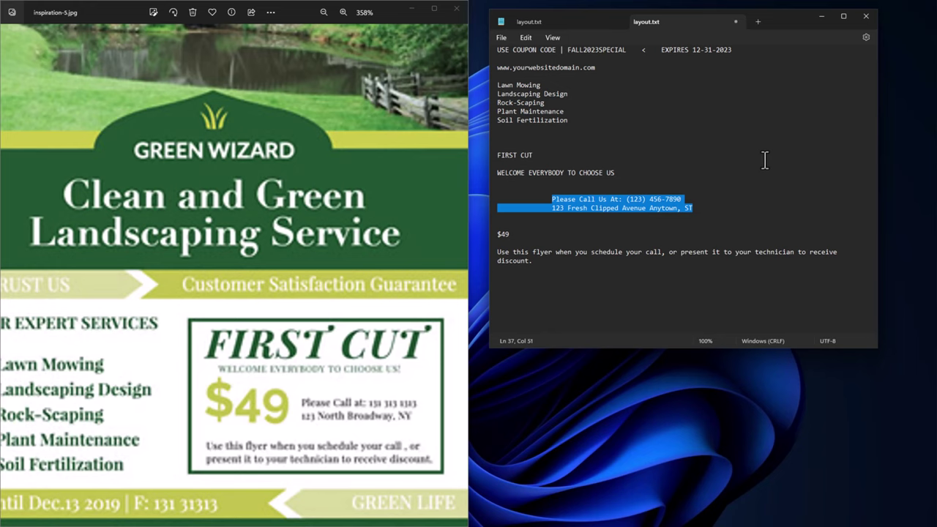
key(ctrl+super+Left)
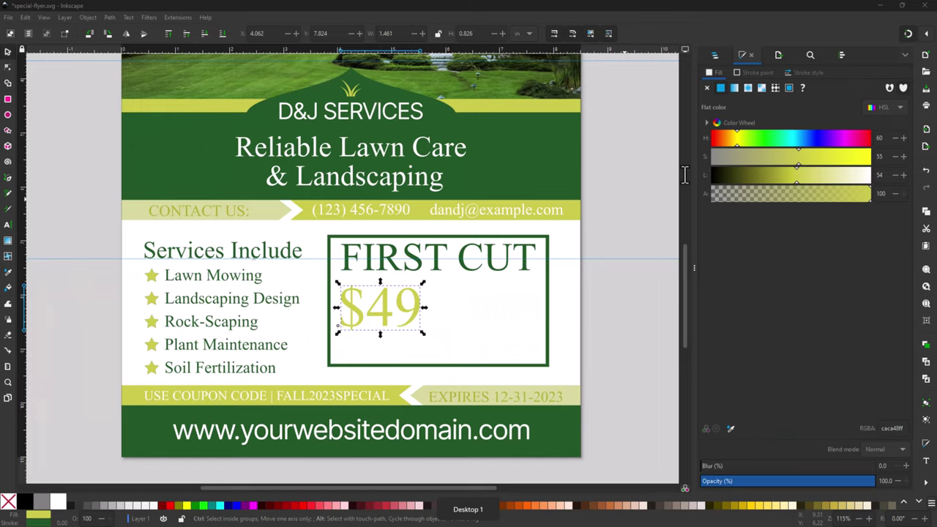
Step: Paste the phone and address lines as a text block beside $49 and highlight them
click(7, 227)
click(441, 293)
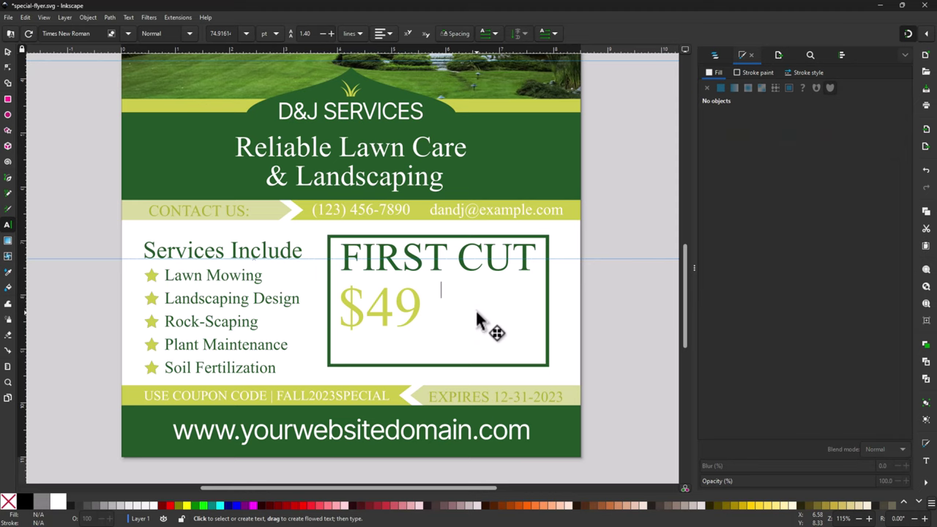
key(ctrl+v)
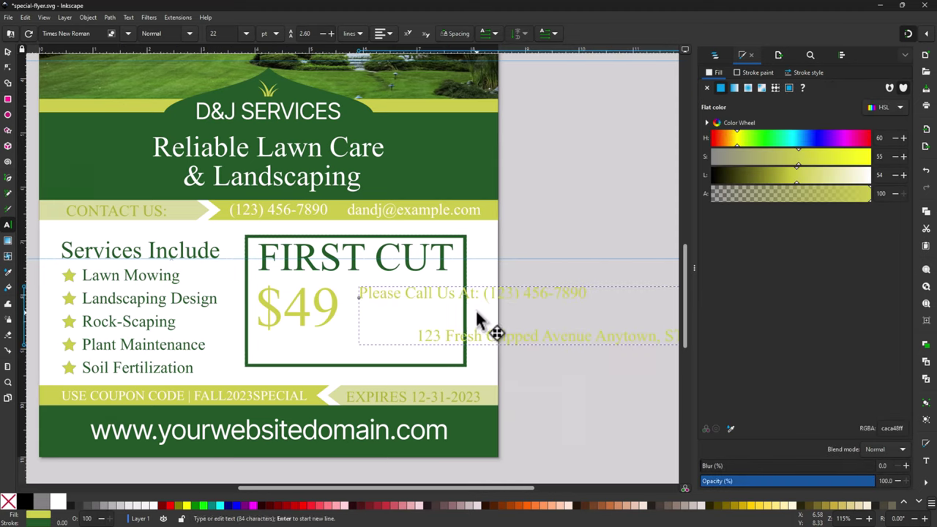
click(514, 322)
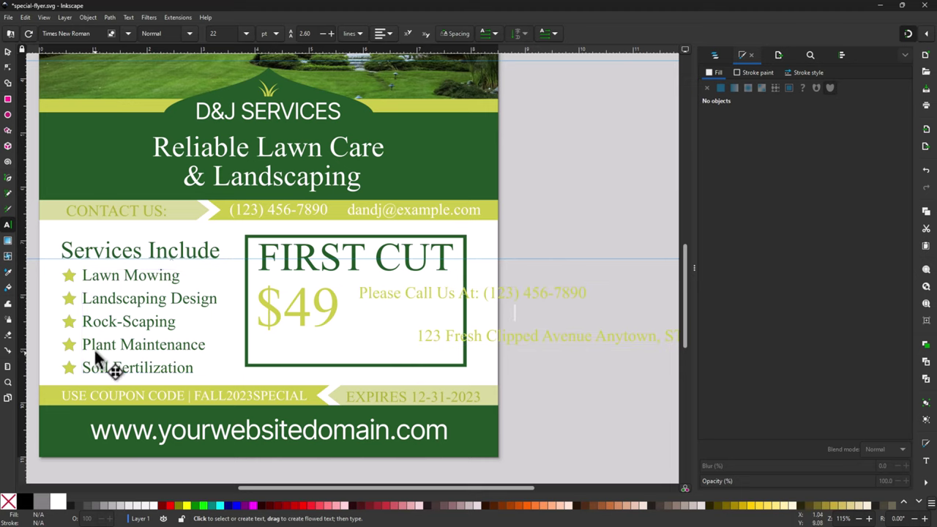
key(s)
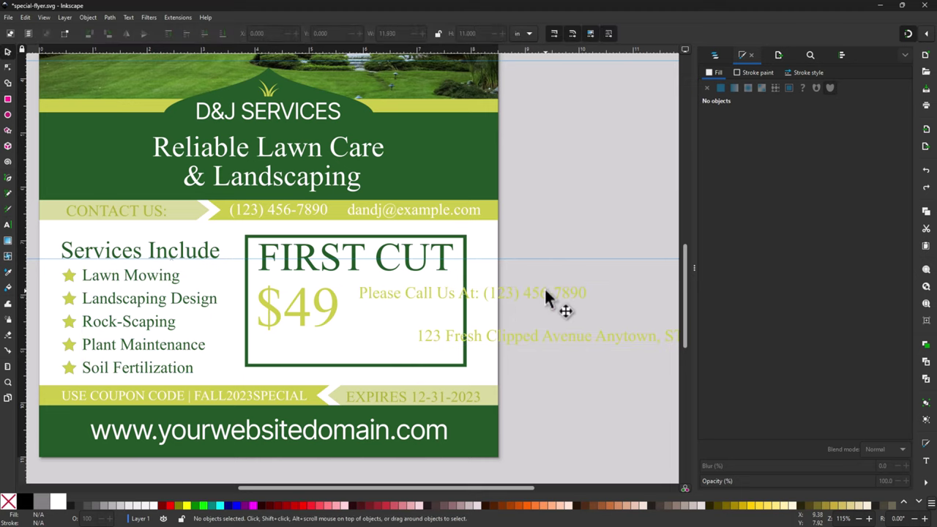
click(545, 300)
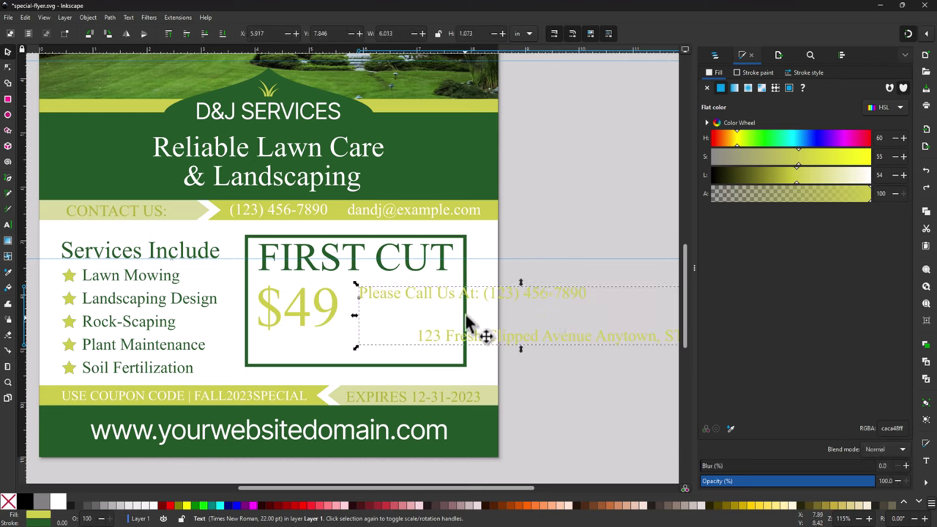
click(8, 227)
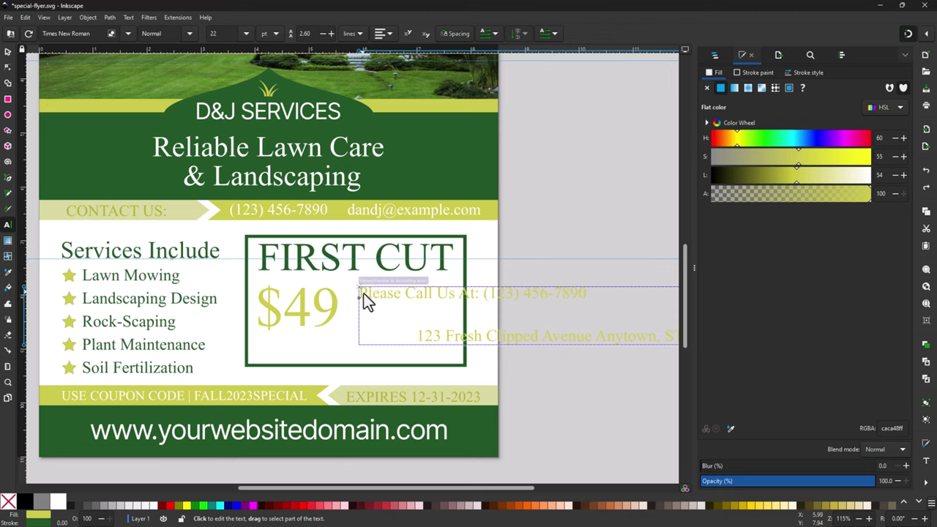
drag(361, 292, 650, 337)
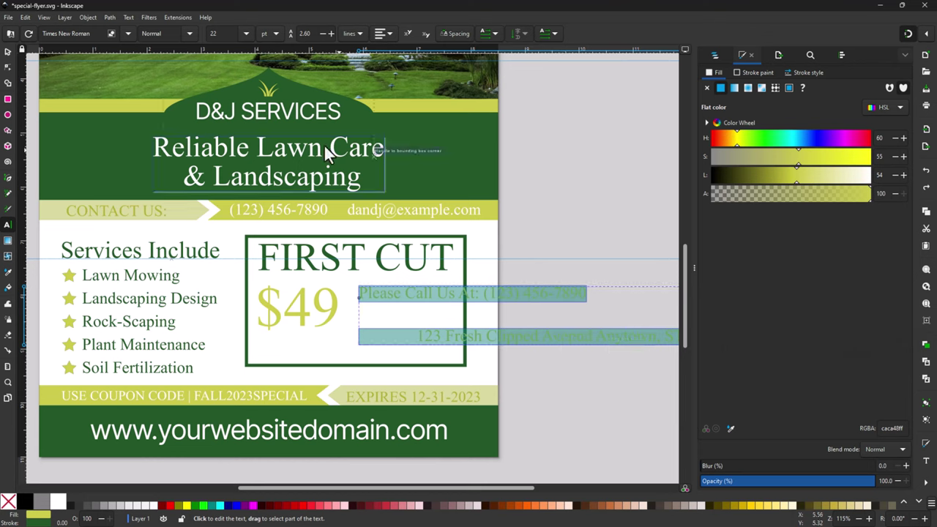
Step: Reduce the contact text's line spacing to 1.00
click(322, 33)
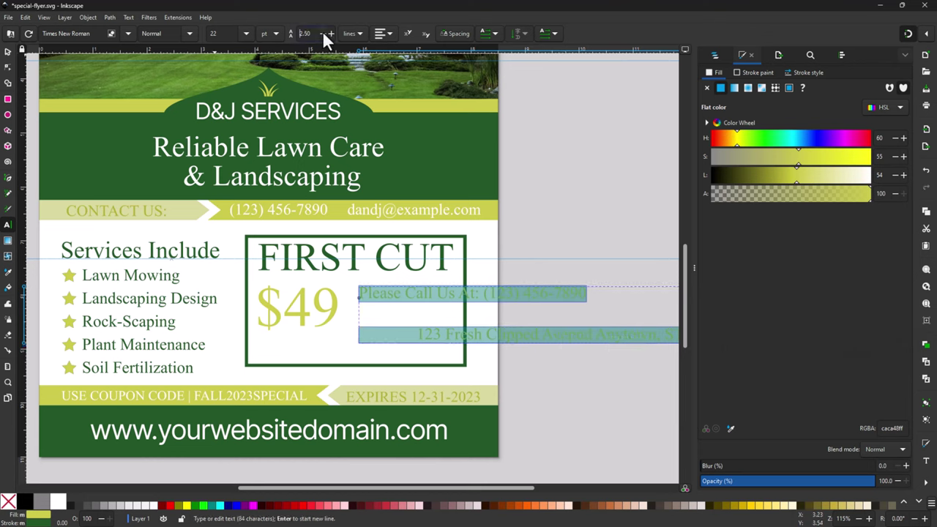
click(321, 33)
click(322, 33)
click(322, 33)
click(322, 33)
click(322, 32)
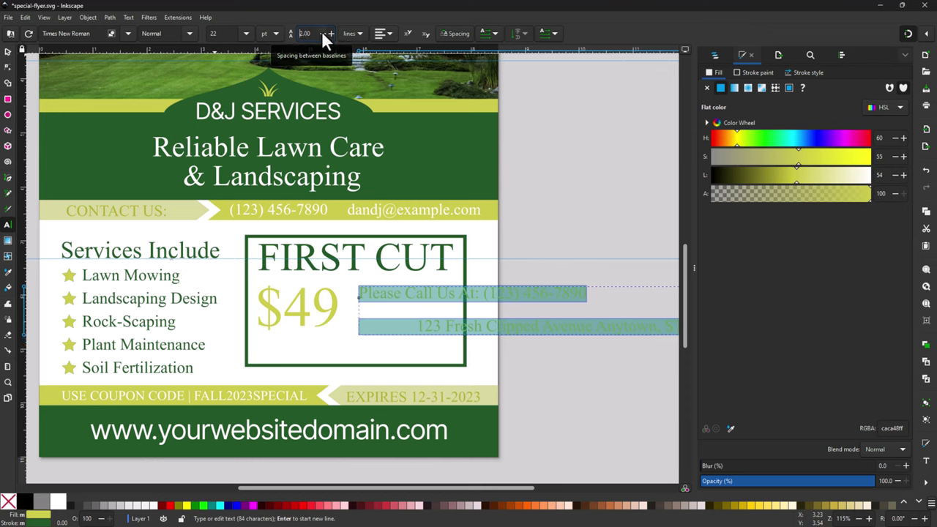
click(322, 33)
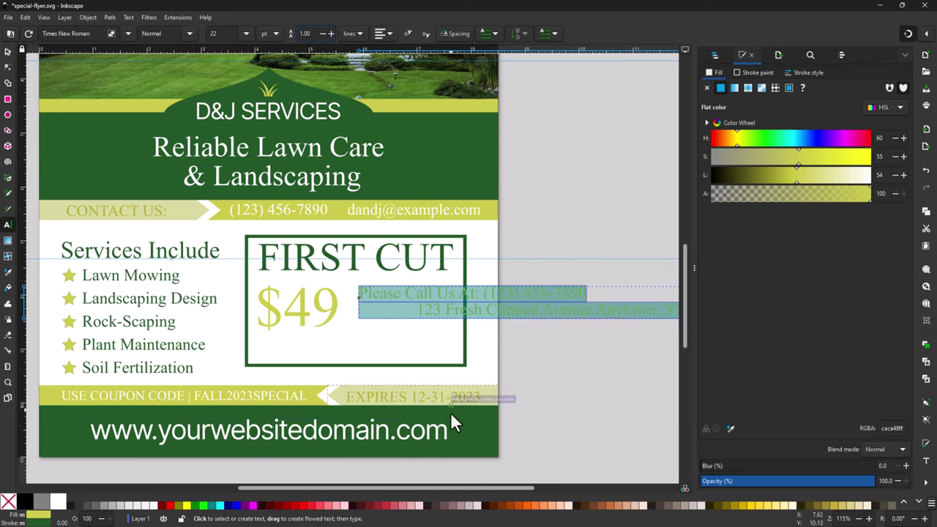
Step: Delete the leading spaces so the address line aligns under the phone line
click(419, 311)
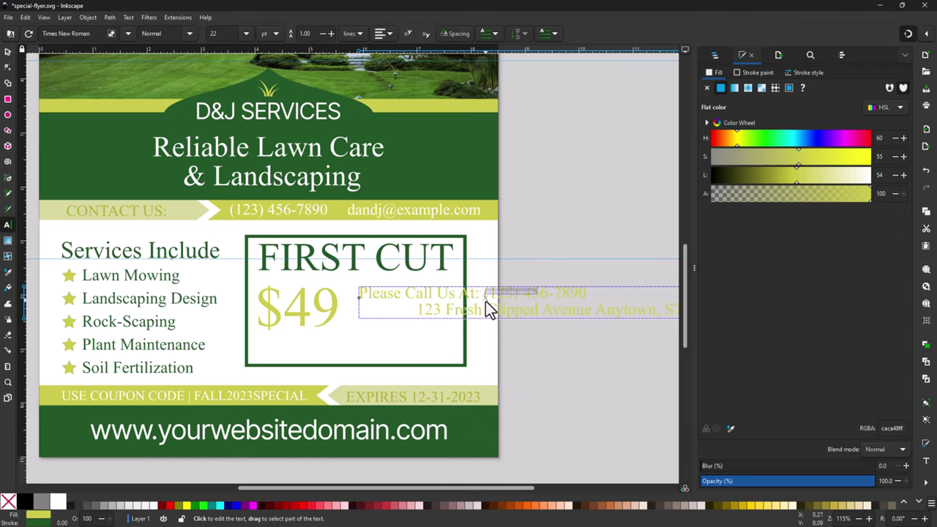
key(BackSpace)
key(BackSpace)
key(BackSpace)
key(BackSpace)
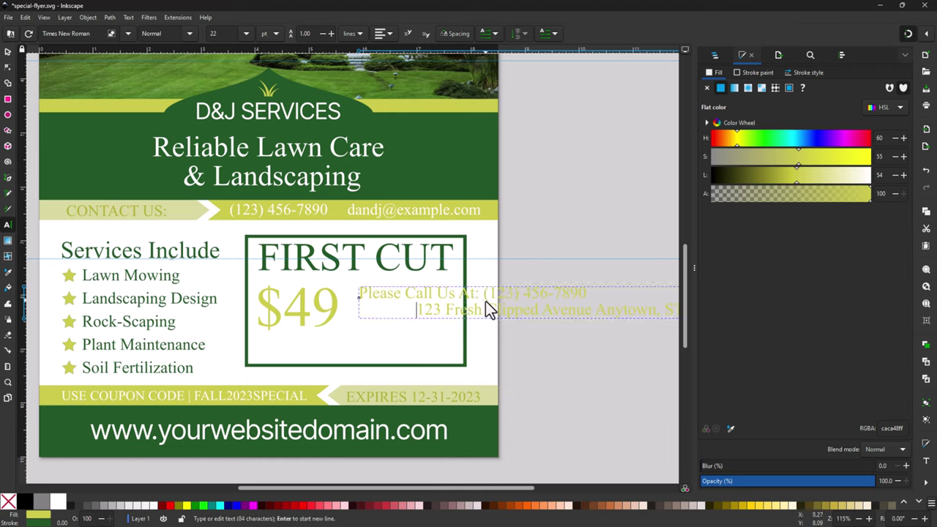
key(BackSpace)
key(BackSpace)
key(BackSpace)
key(BackSpace)
key(BackSpace)
key(BackSpace)
key(BackSpace)
key(BackSpace)
key(BackSpace)
key(BackSpace)
key(shift+Up)
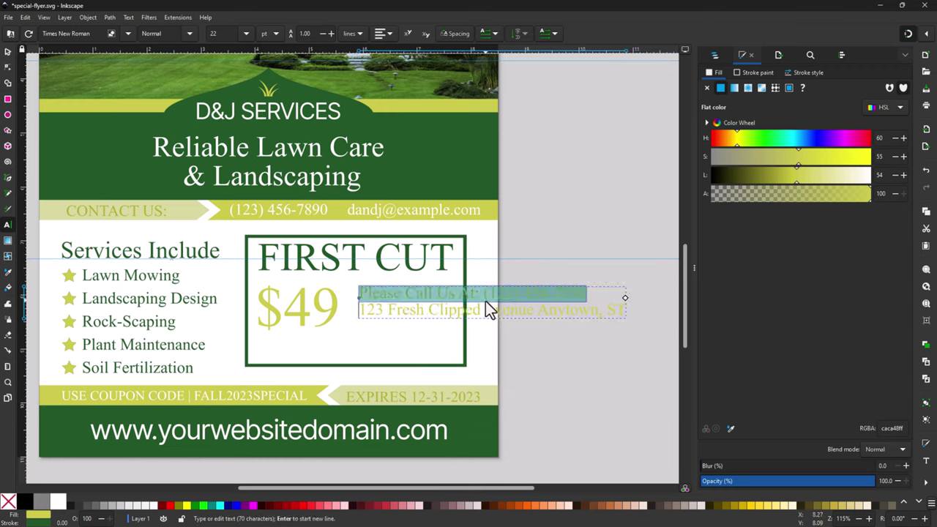
key(shift+Right)
key(shift+Right)
key(shift+Right)
key(shift+Right)
key(shift+Right)
key(shift+Right)
key(shift+Right)
key(shift+Right)
key(shift+Right)
key(shift+Right)
key(shift+Right)
key(shift+Right)
key(shift+Right)
key(shift+Right)
key(shift+Right)
key(shift+Right)
key(shift+Right)
key(shift+Right)
key(shift+Right)
key(shift+Right)
key(shift+Right)
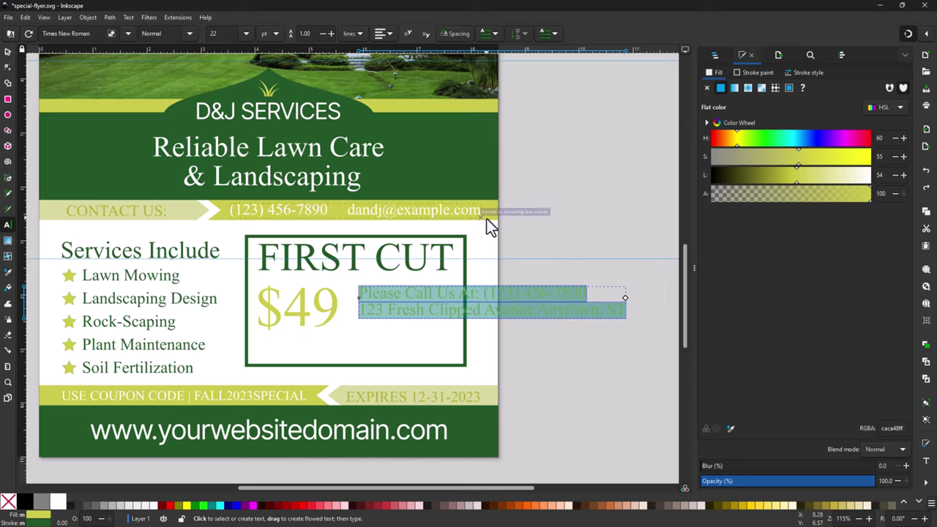
click(246, 33)
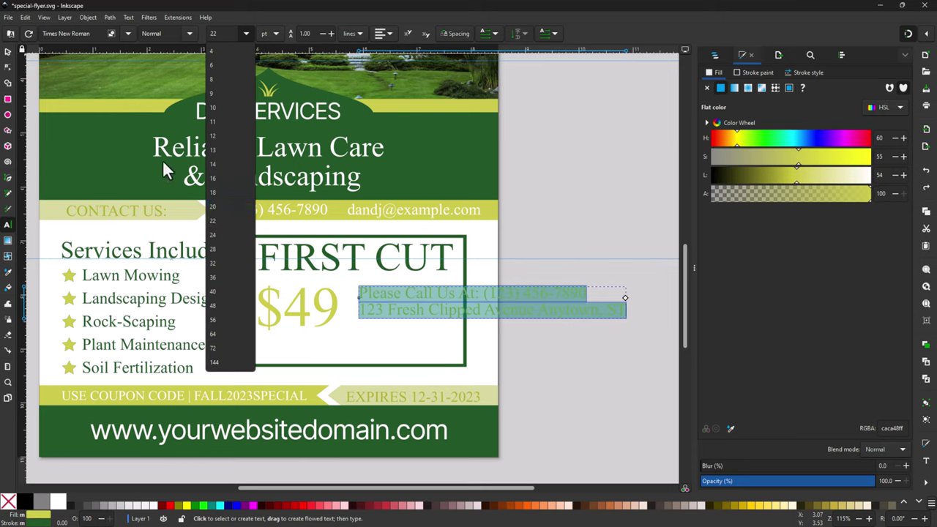
Step: Set the contact text to 14 pt and shift it slightly left
click(215, 163)
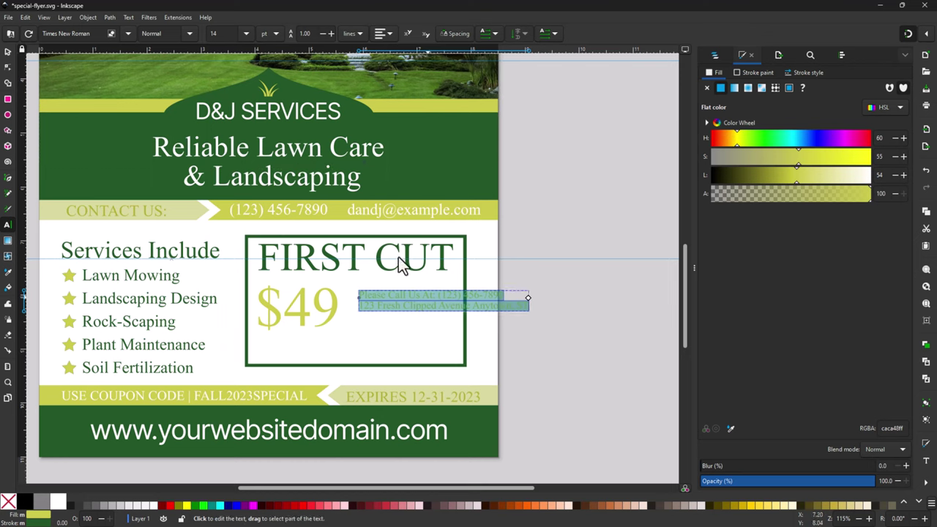
click(7, 52)
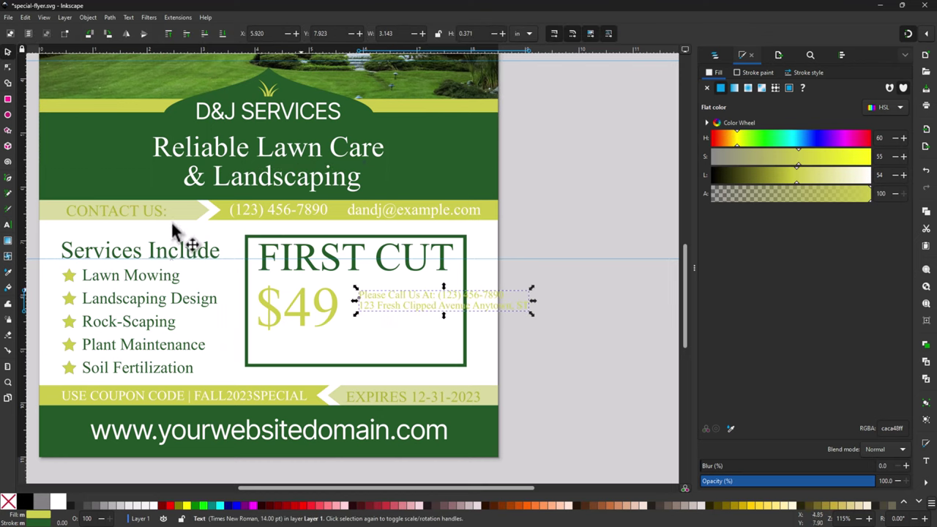
drag(417, 309, 397, 306)
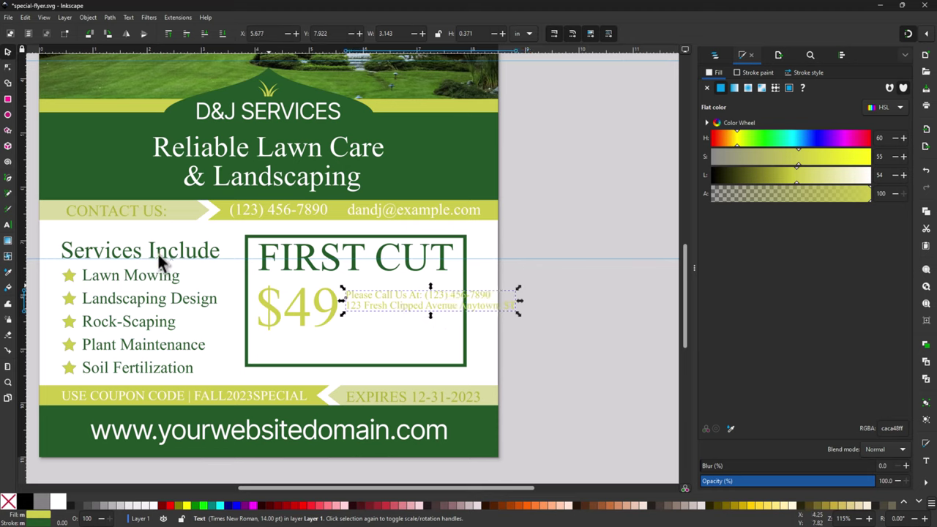
Step: Break the contact text into call prompt, phone, blank gap, street and town lines, adding ZIP 12345
click(7, 224)
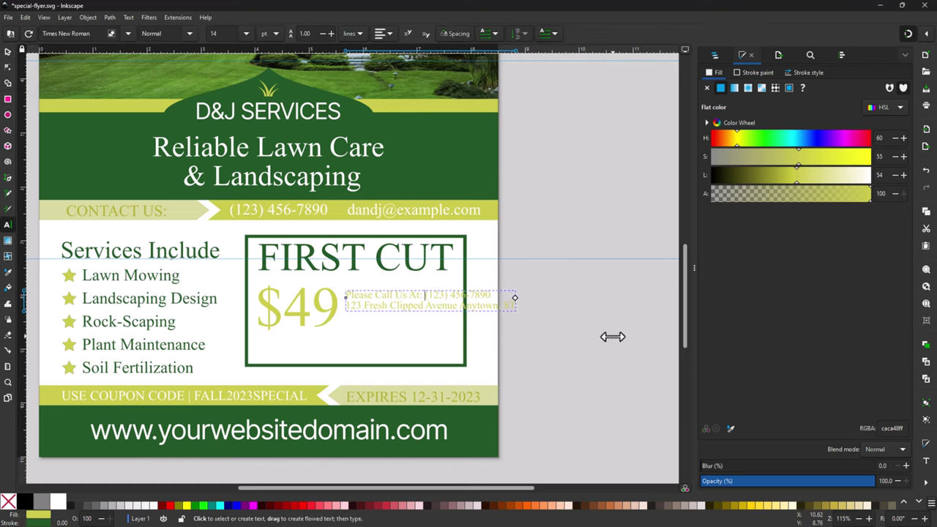
key(Return)
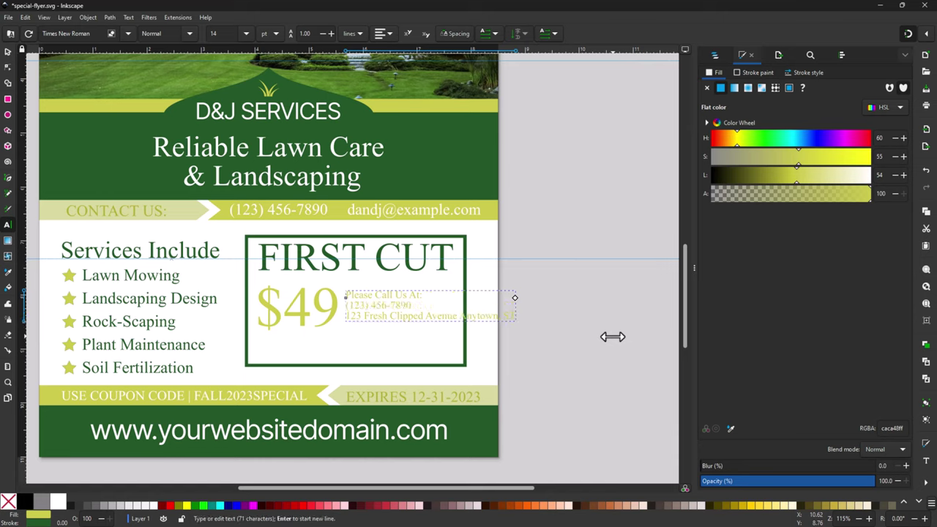
key(Right)
key(Right)
key(Right)
key(Right)
key(Right)
key(Right)
key(Right)
key(Right)
key(Right)
key(Left)
key(Return)
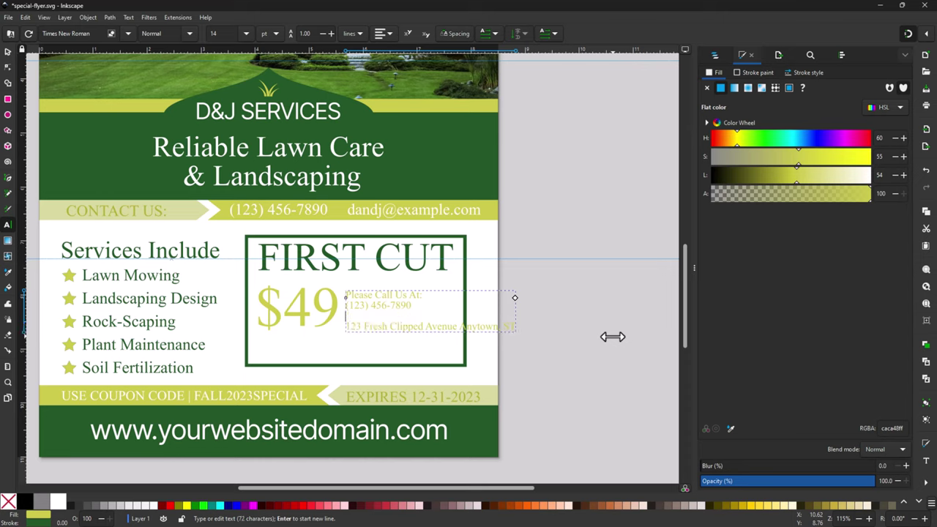
key(Right)
key(Right)
key(Right)
key(Right)
key(Right)
key(Right)
key(Right)
key(Right)
key(Right)
key(Right)
key(Right)
key(Right)
key(Right)
key(Right)
key(Right)
key(Right)
key(Right)
key(Right)
key(Right)
key(Right)
key(Return)
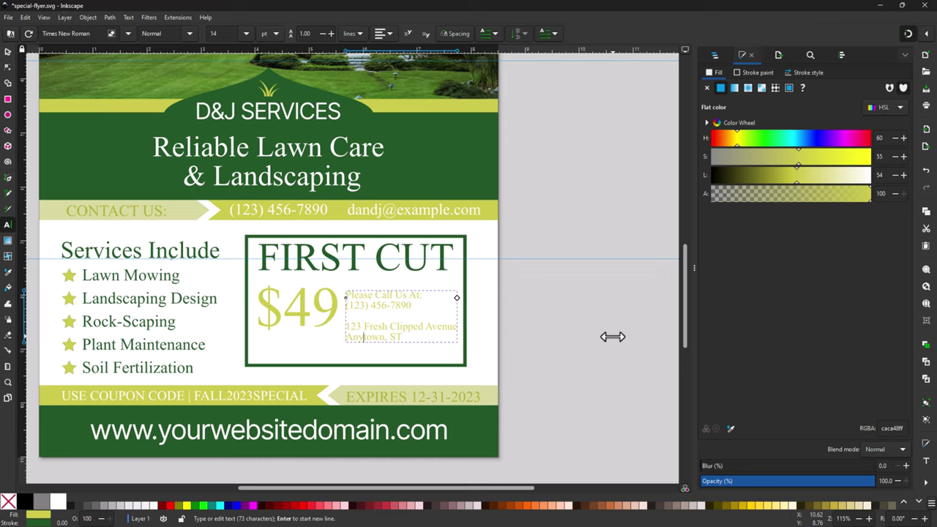
text(12345)
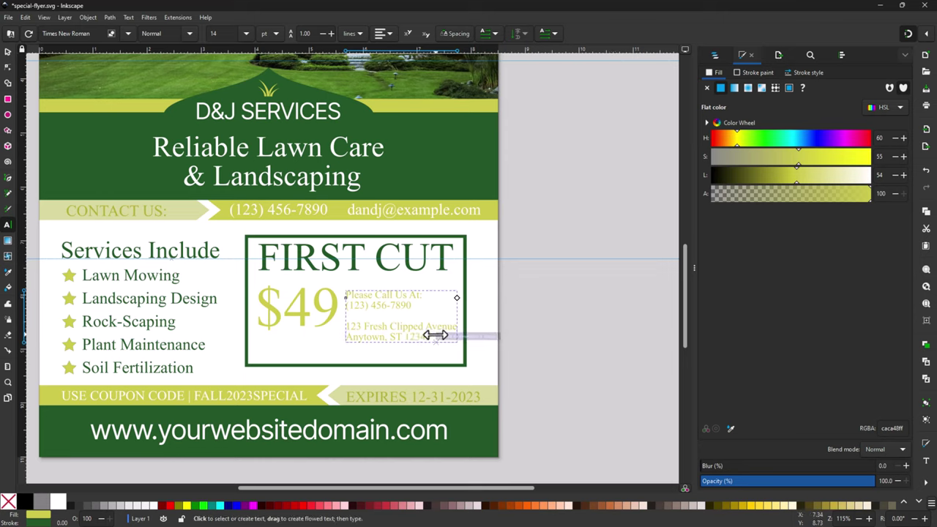
mouse_move(429, 334)
mouse_down()
mouse_move(379, 333)
mouse_move(425, 326)
mouse_up()
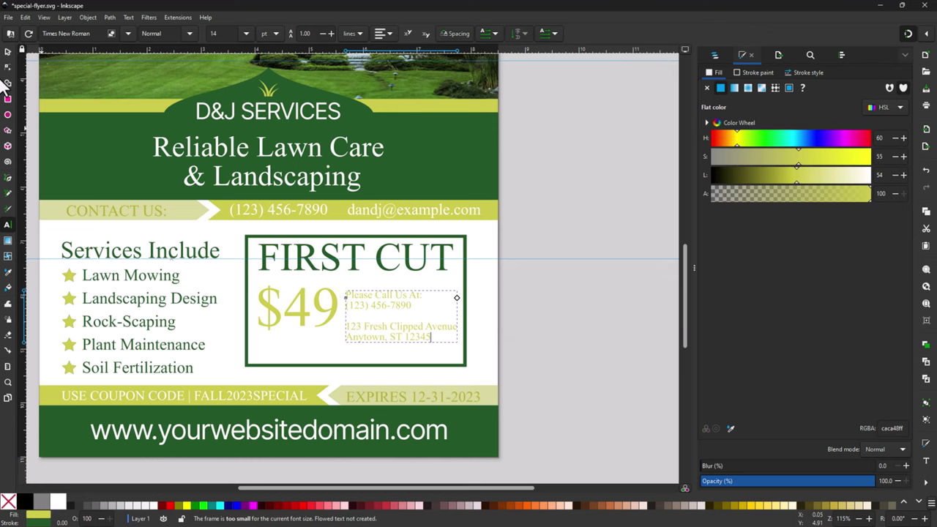
click(431, 327)
key(shift+Home)
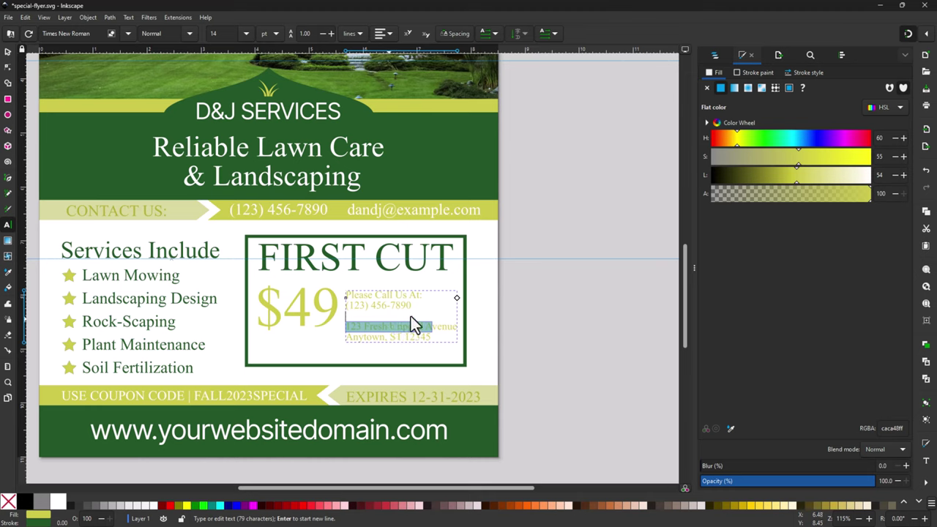
key(ctrl+a)
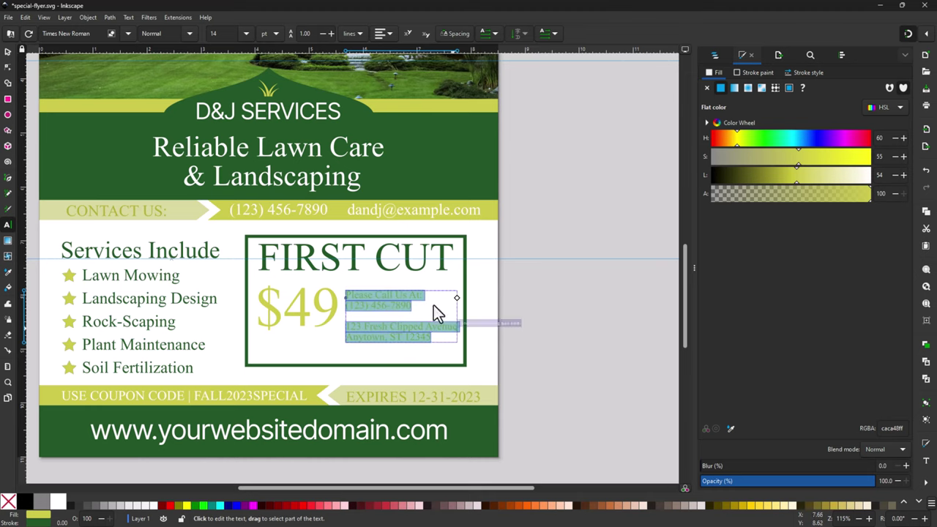
Step: Center-align the contact lines and move them into the coupon box beside $49
click(389, 30)
click(382, 65)
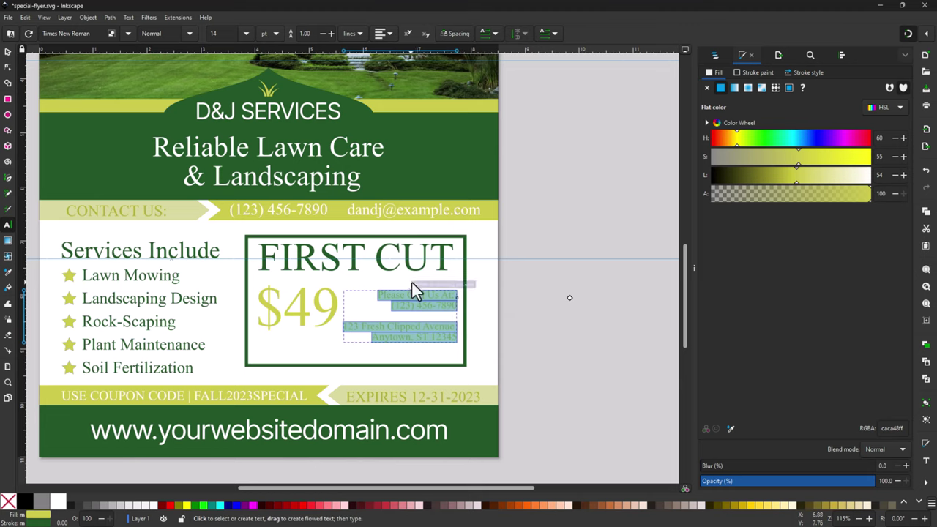
click(388, 31)
click(383, 67)
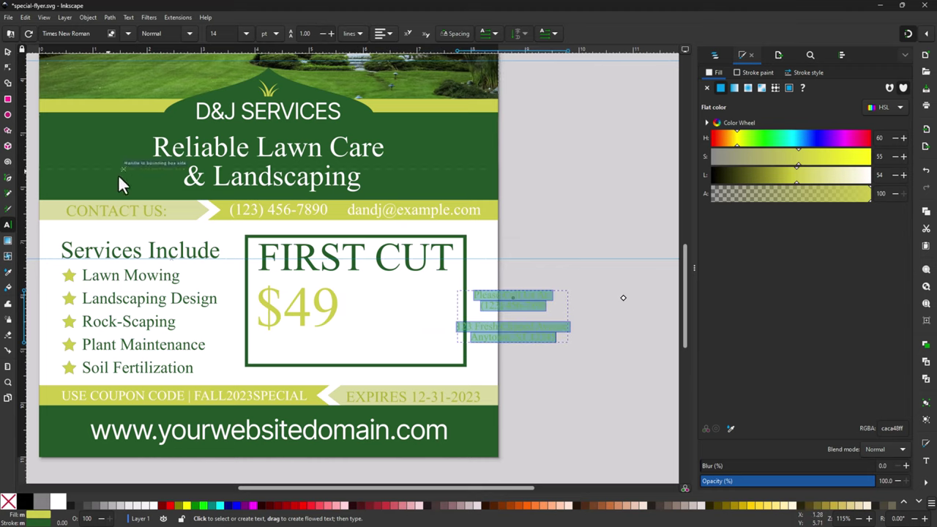
click(8, 51)
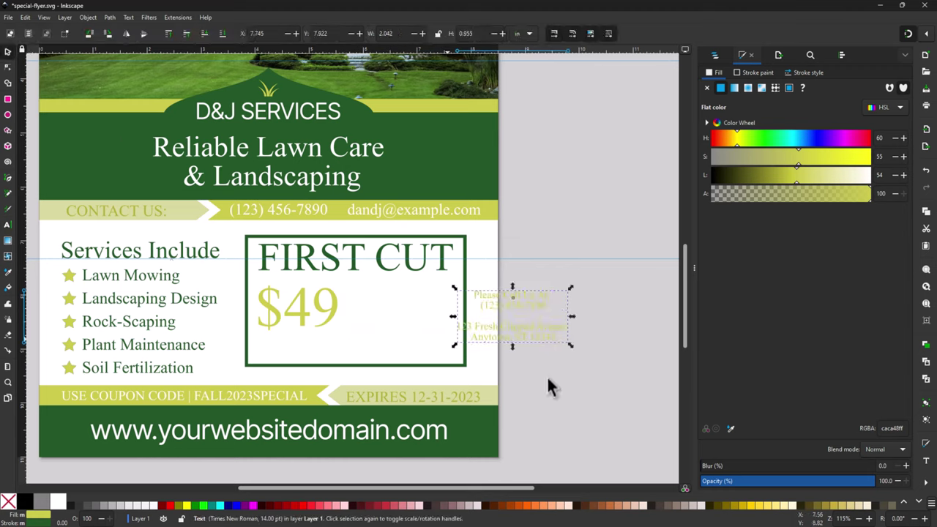
drag(515, 313, 398, 298)
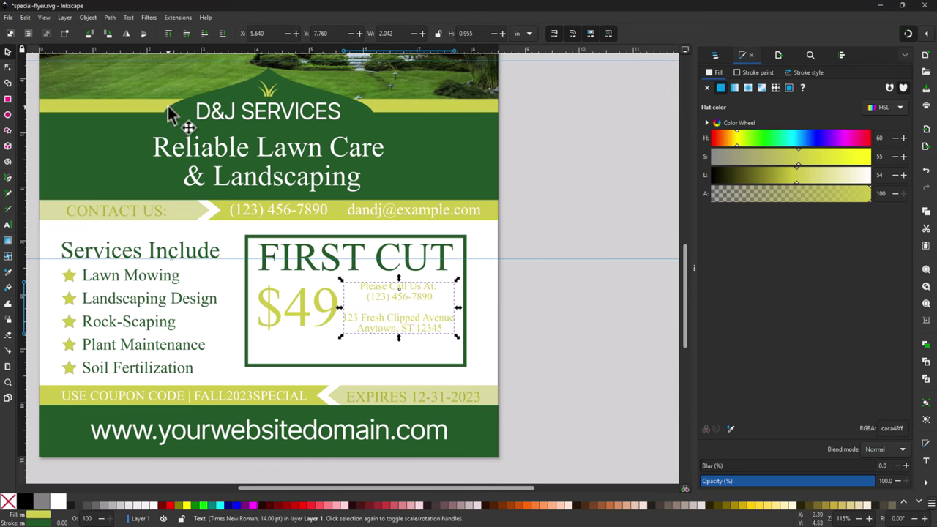
Step: Set the contact text to 13 pt and nudge it slightly lower beside $49
click(8, 225)
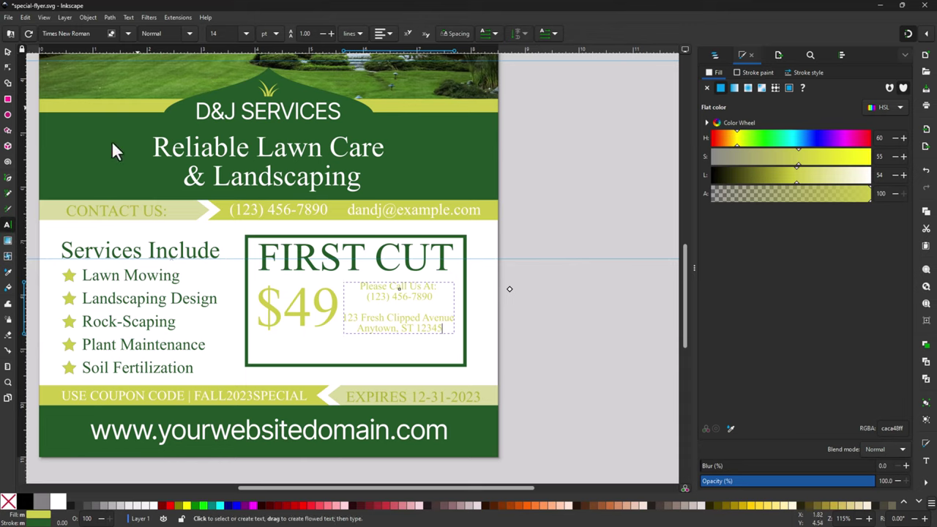
click(245, 33)
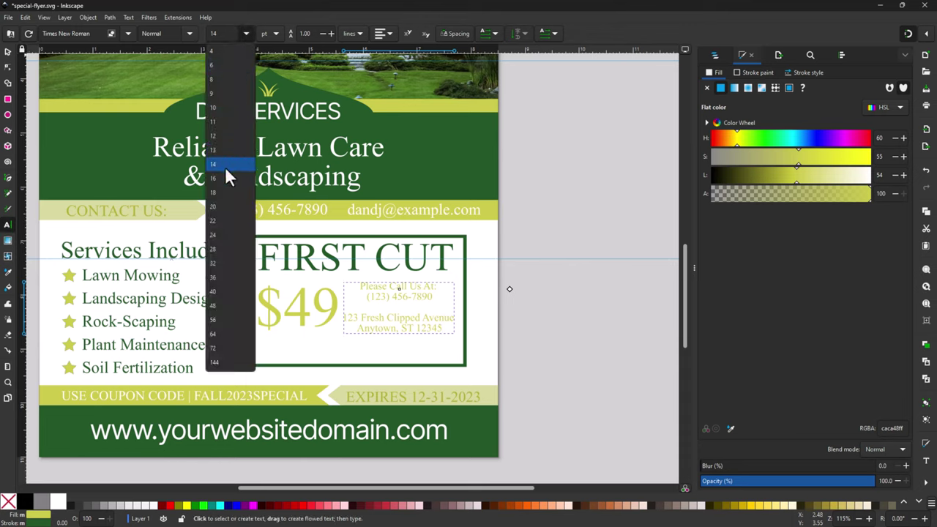
click(213, 149)
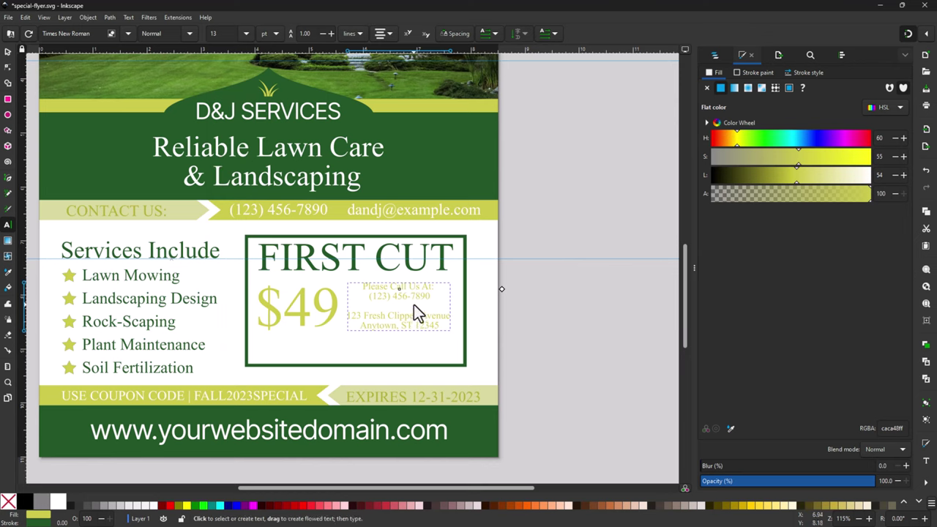
click(7, 52)
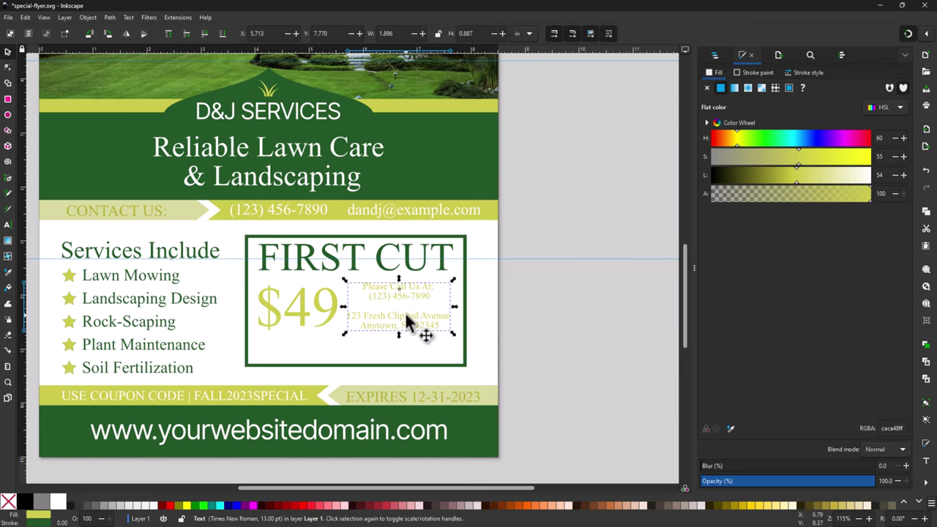
mouse_move(405, 311)
mouse_down()
mouse_move(406, 319)
mouse_move(418, 310)
mouse_up()
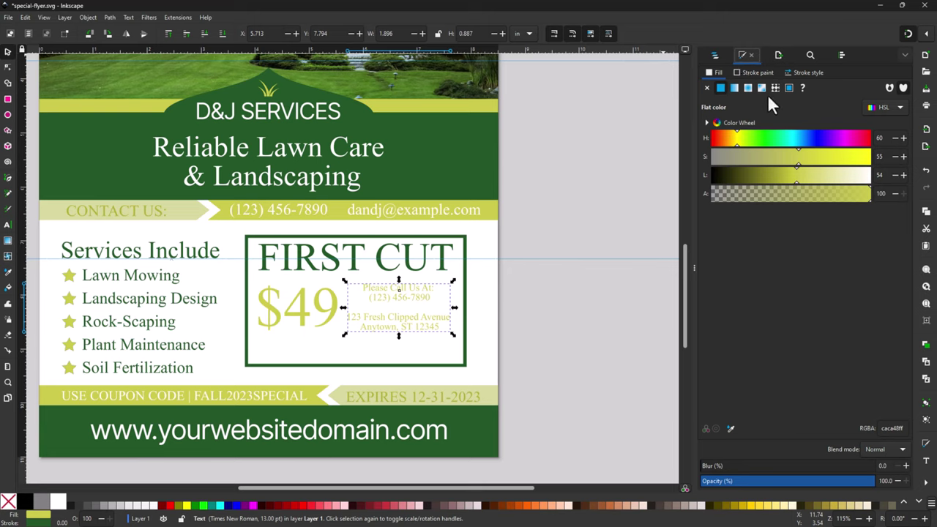
Step: Fill the contact text with the dark green sampled from the flyer's banner, then deselect it
click(750, 71)
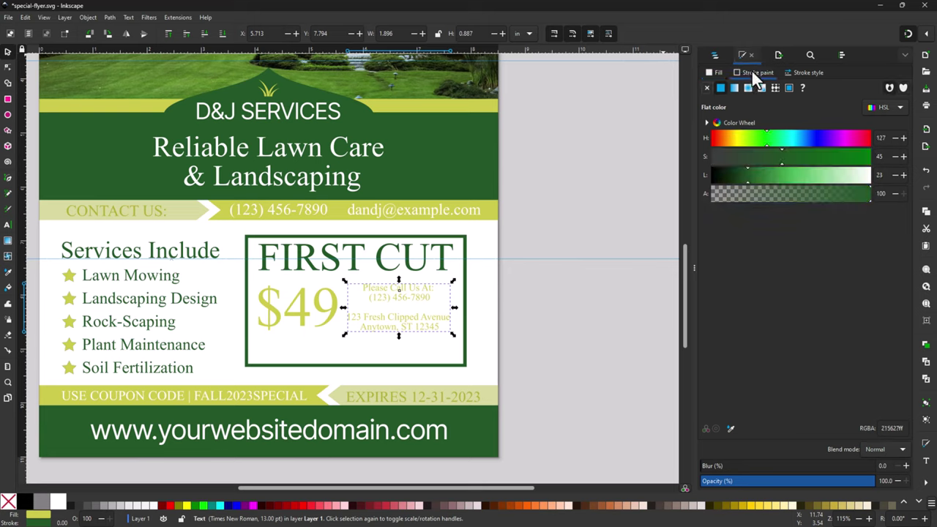
click(712, 71)
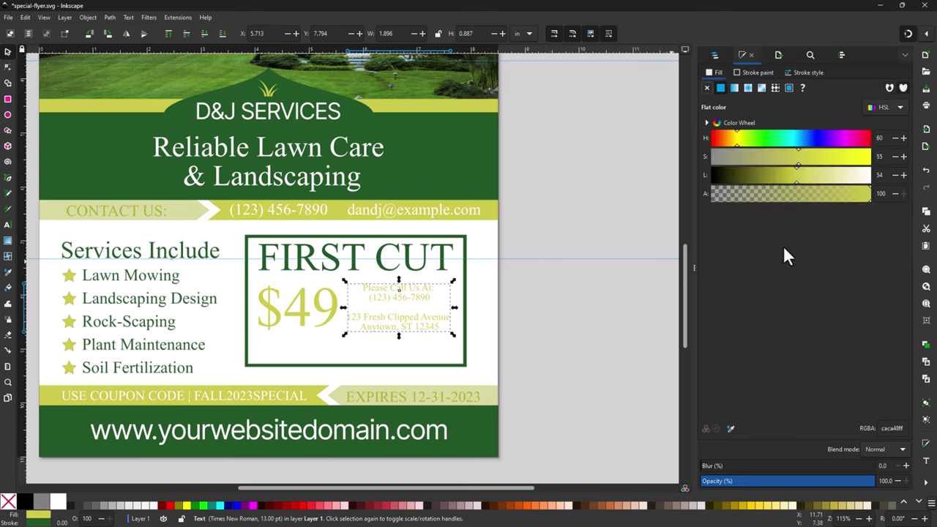
click(729, 428)
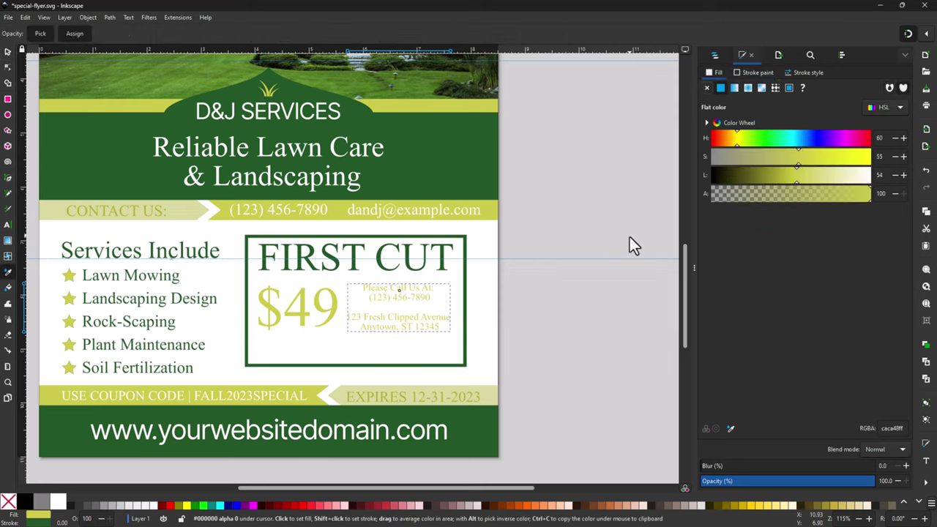
click(441, 164)
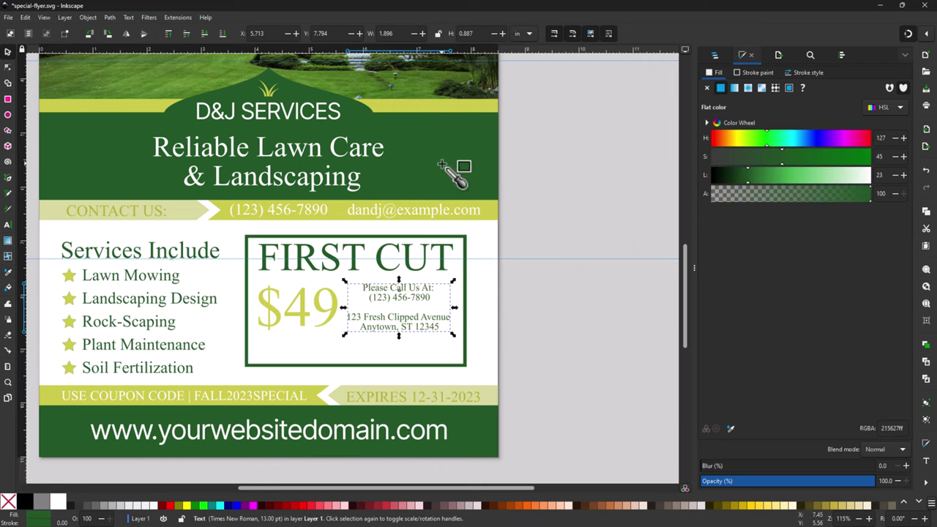
click(561, 349)
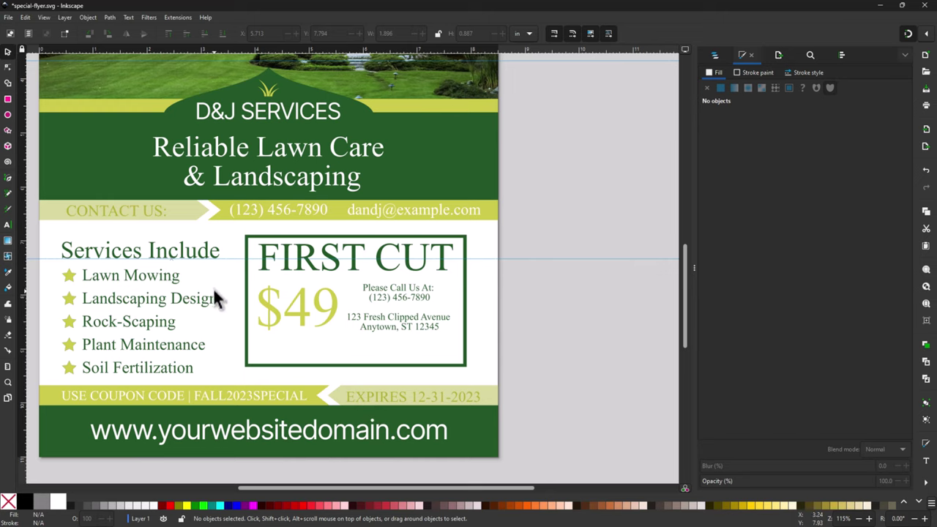
Step: Give the $49 price the olive fill aeae31ff sampled from the EXPIRES 12-31-2023 banner
click(302, 310)
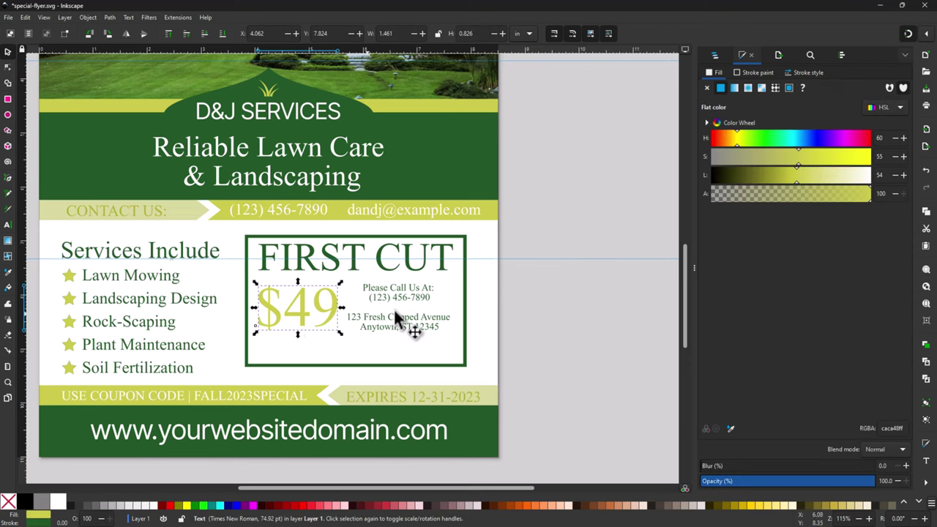
click(730, 428)
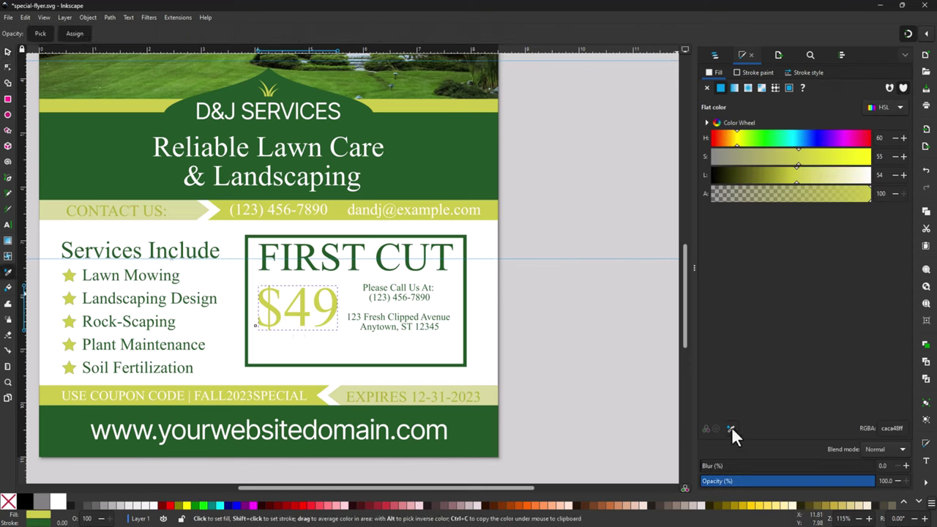
scroll(495, 416, up, 2)
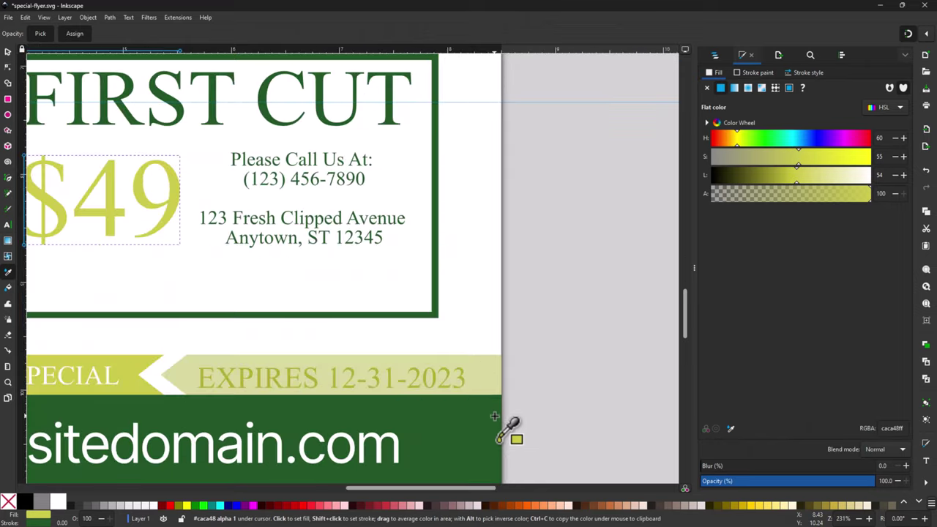
click(461, 378)
key(s)
scroll(459, 297, down, 2)
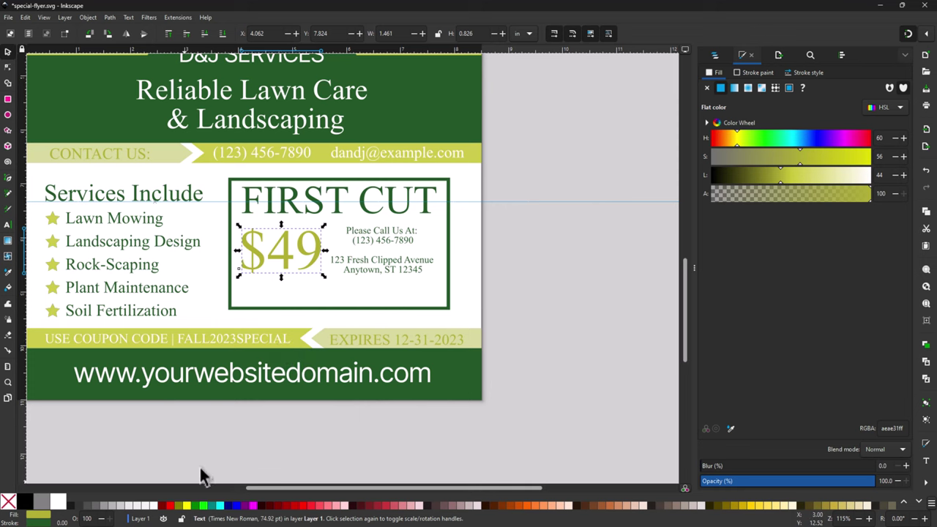
Step: Try a red fill on the $49 price in the FIRST CUT box
click(168, 507)
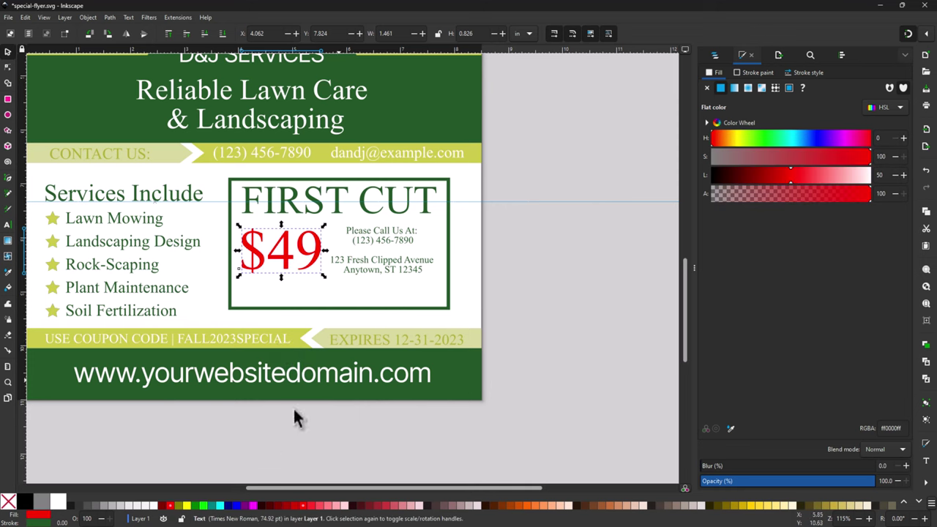
ctrl+scroll(480, 339, down, 2)
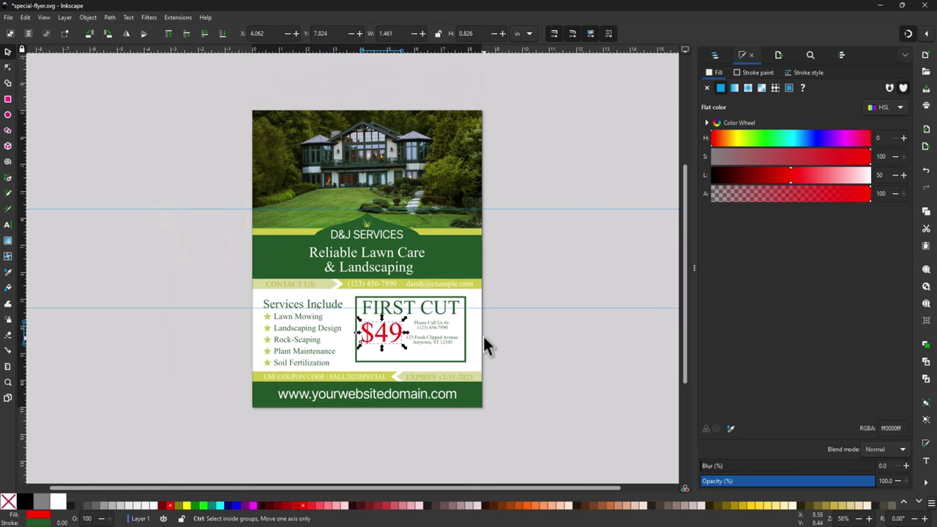
ctrl+scroll(481, 338, up, 1)
ctrl+scroll(477, 334, up, 1)
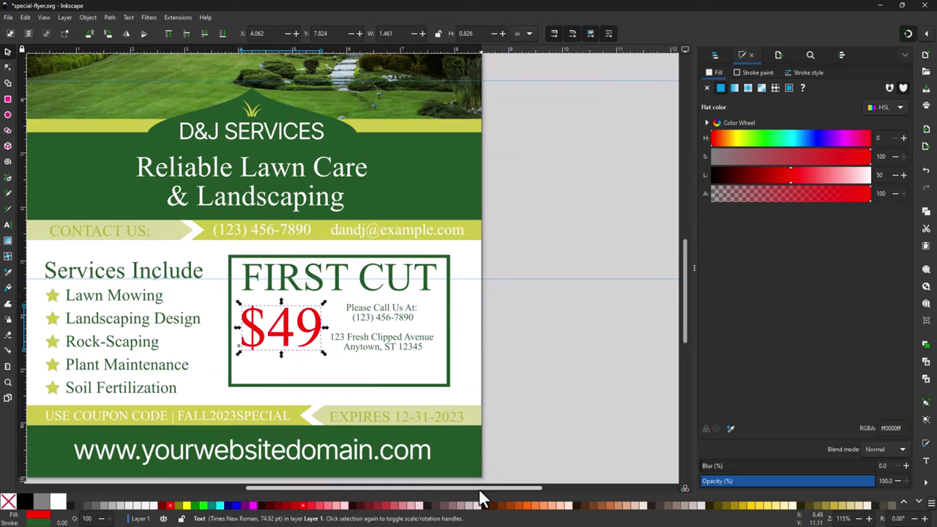
drag(480, 483, 442, 483)
ctrl+scroll(450, 429, down, 1)
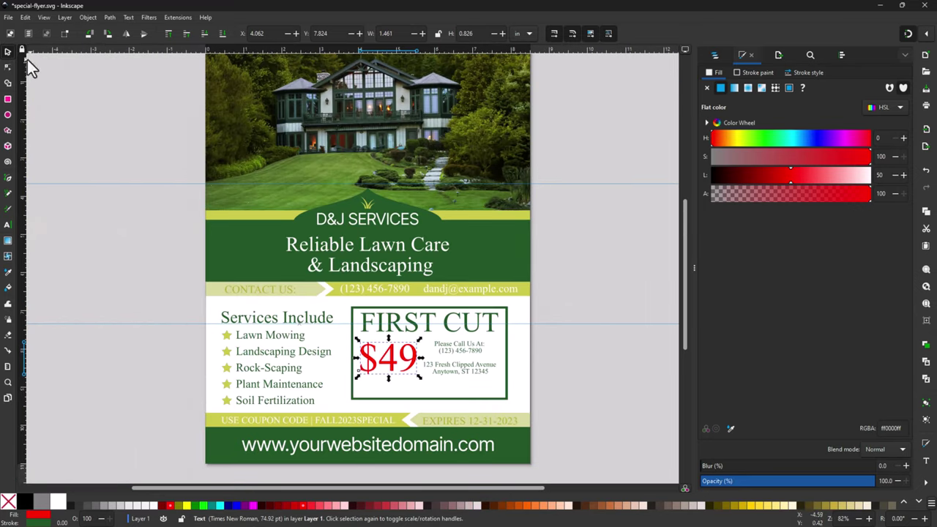
Step: Revert the $49 price to yellow-green and switch to the desktop with the layout notes
key(ctrl+shift+v)
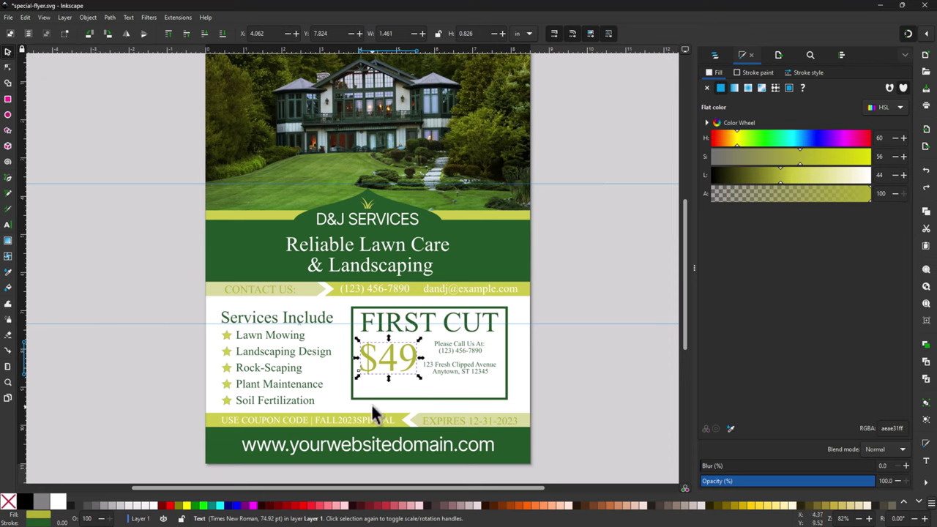
scroll(571, 370, up, 1)
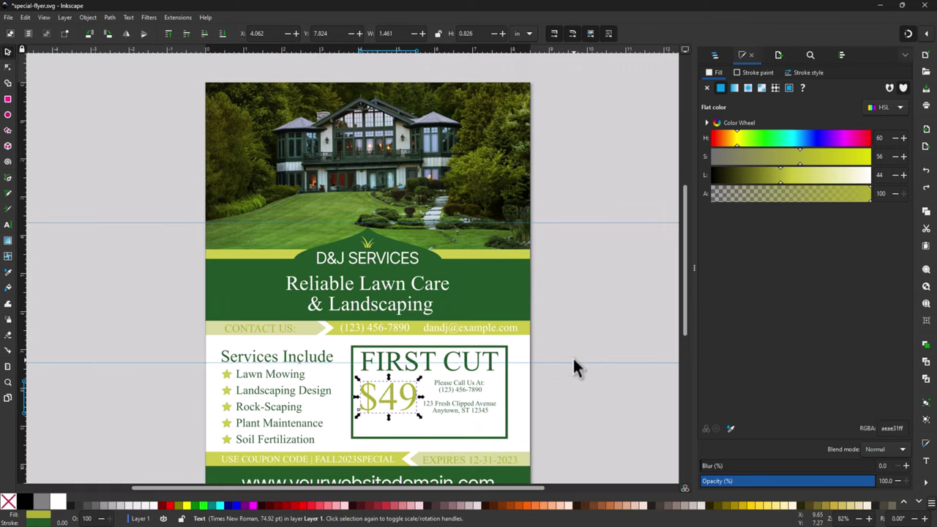
scroll(575, 366, down, 1)
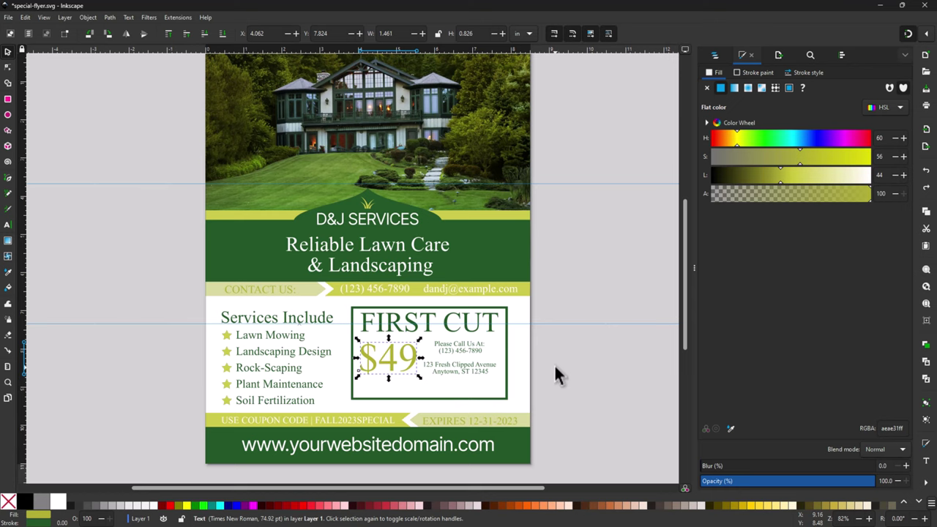
key(ctrl+super+Right)
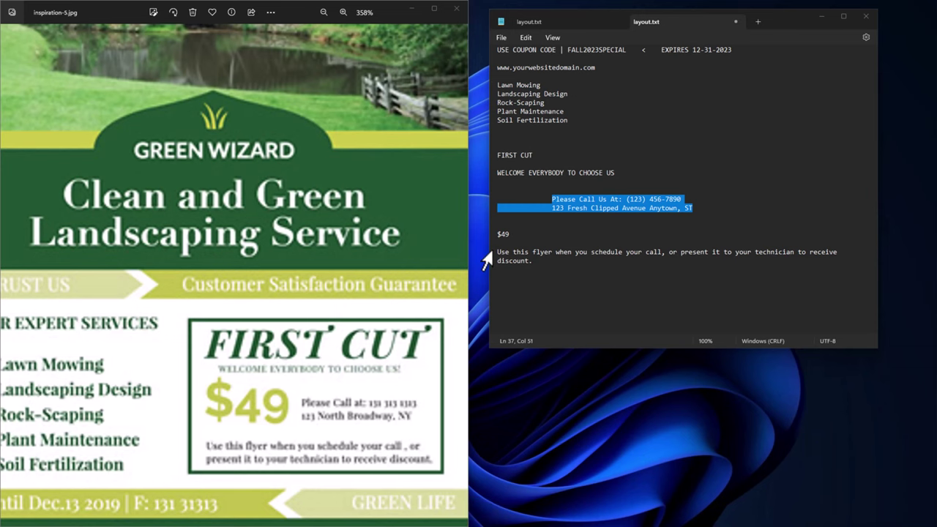
Step: Select the 'Use this flyer…discount.' sentence in Notepad and return to the Inkscape desktop
drag(497, 252, 533, 264)
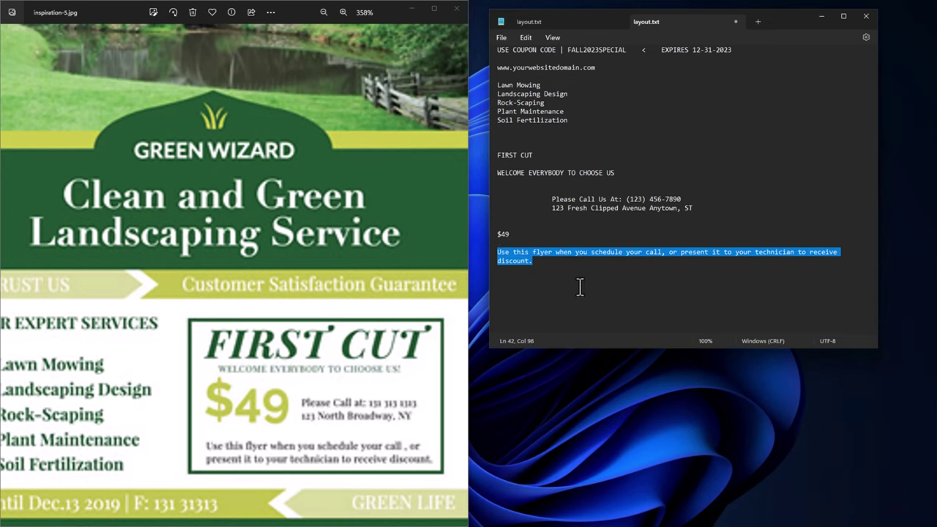
key(ctrl+super+Left)
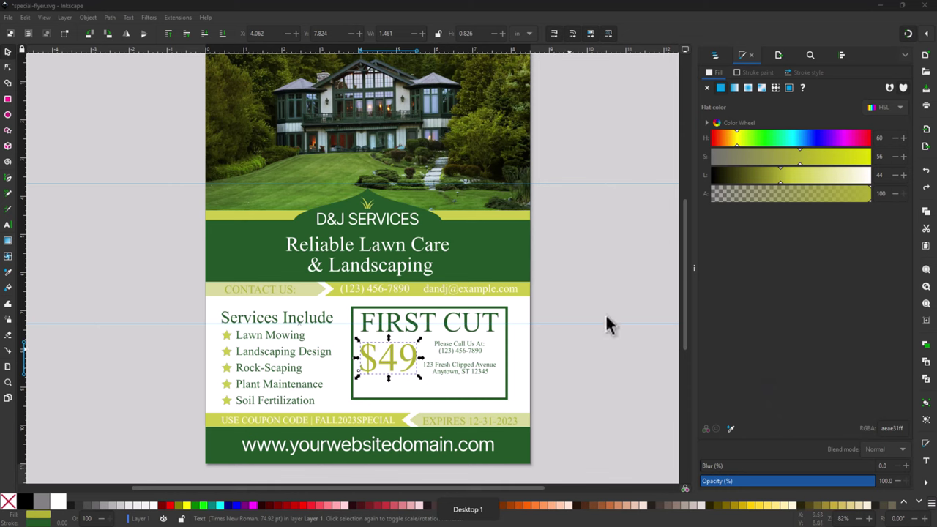
Step: Paste the discount sentence into a flowed-text frame drawn under $49 in the coupon
click(7, 224)
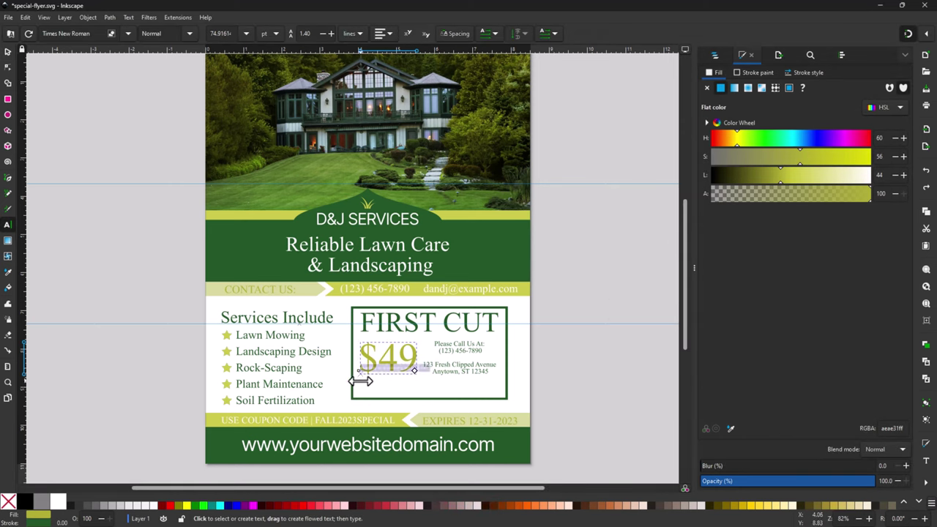
scroll(410, 374, up, 4)
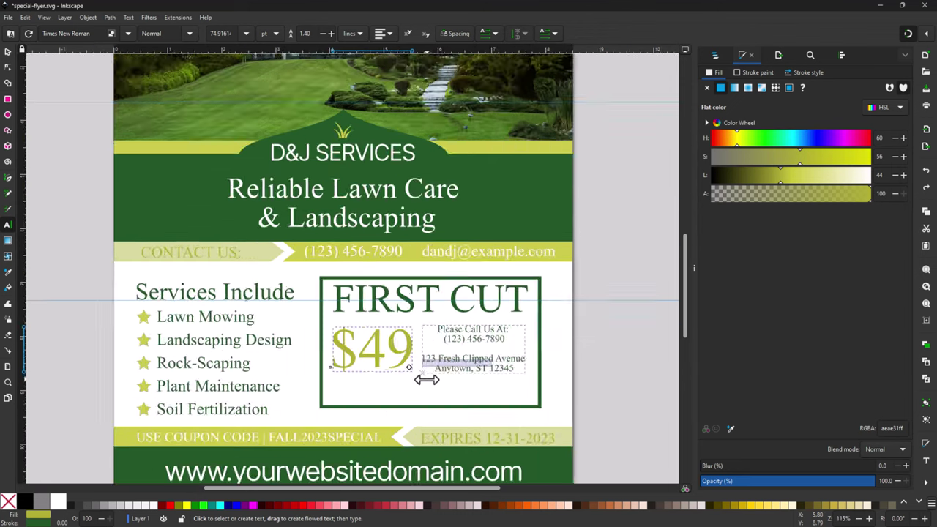
scroll(398, 398, down, 1)
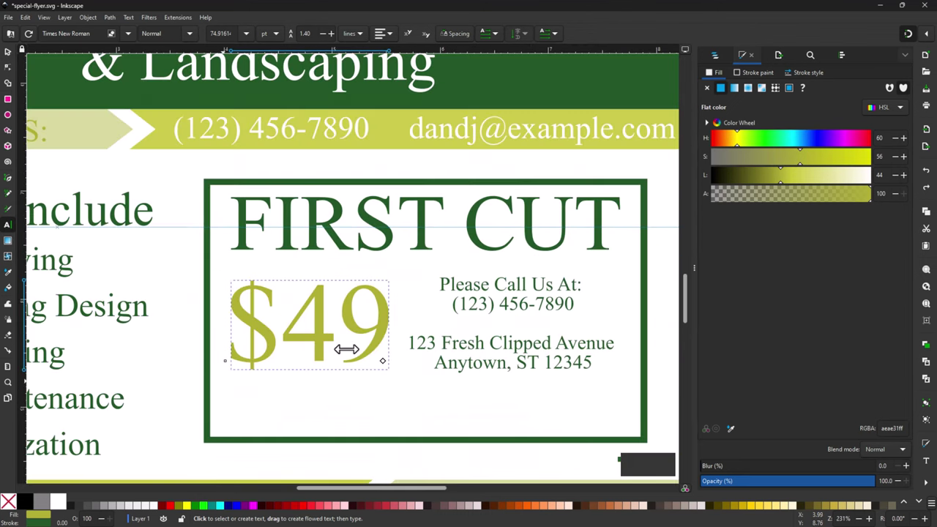
scroll(376, 338, down, 1)
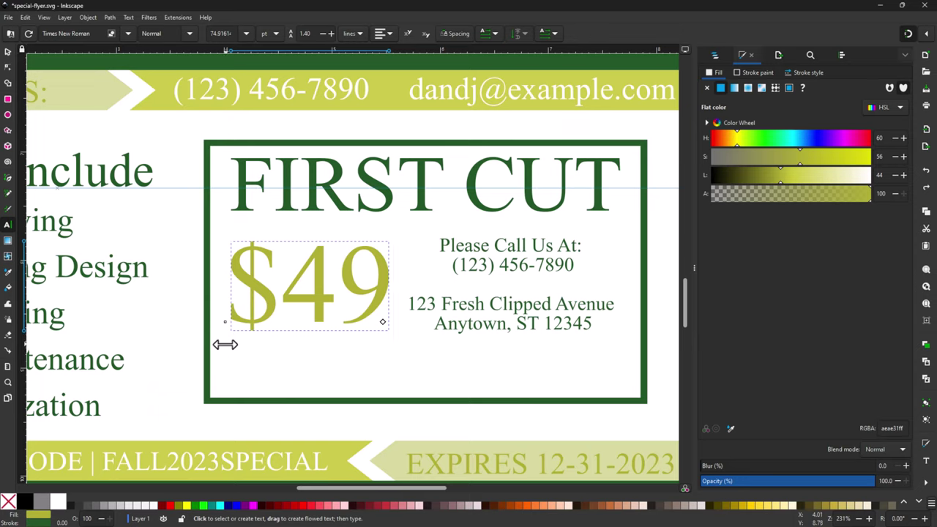
drag(225, 344, 627, 387)
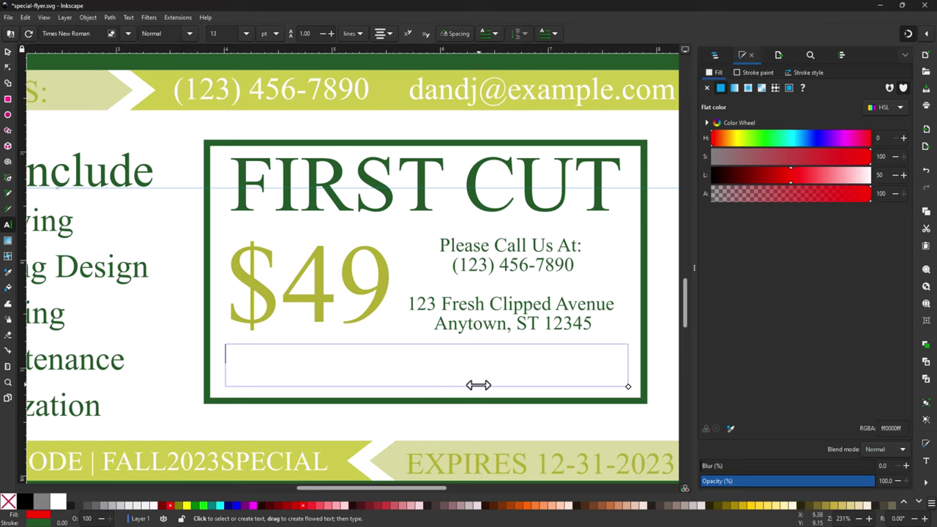
key(ctrl+v)
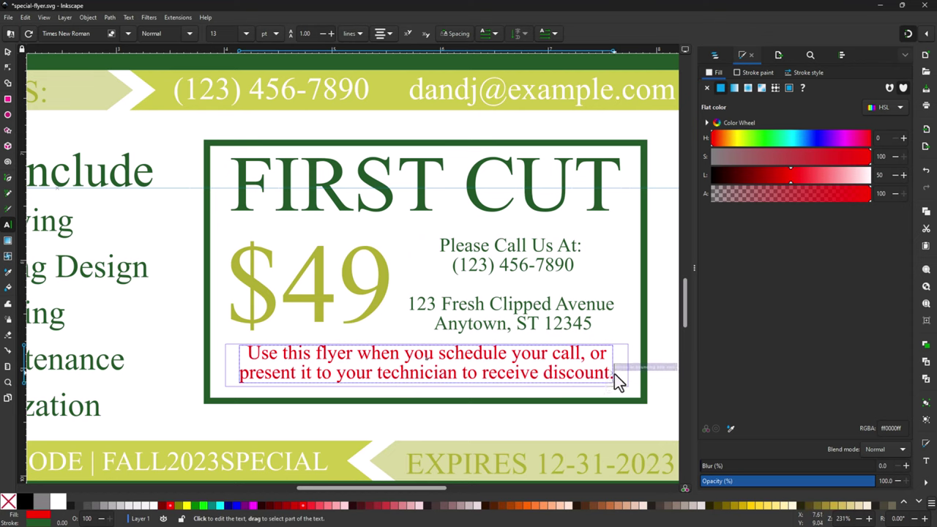
Step: Set the discount sentence's line spacing to 1.10, trying size 12 but keeping 13
drag(614, 374, 233, 362)
click(329, 34)
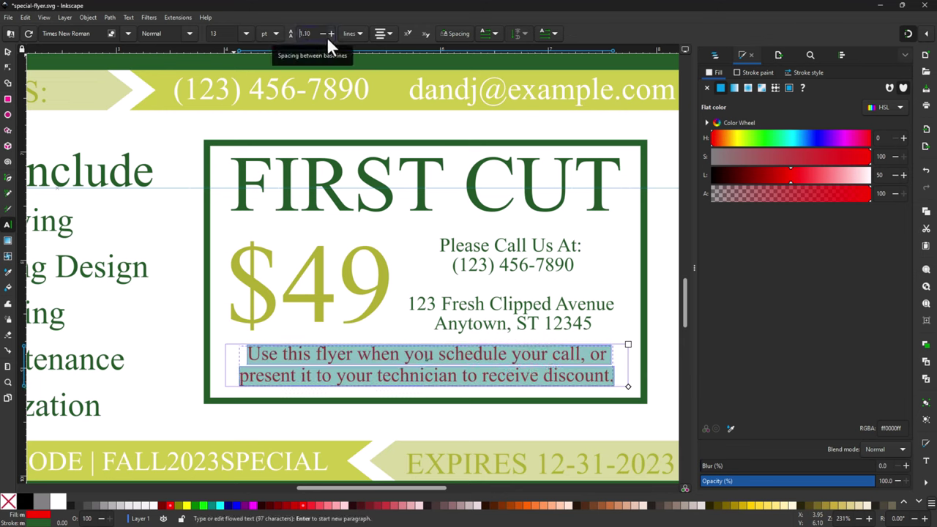
click(246, 33)
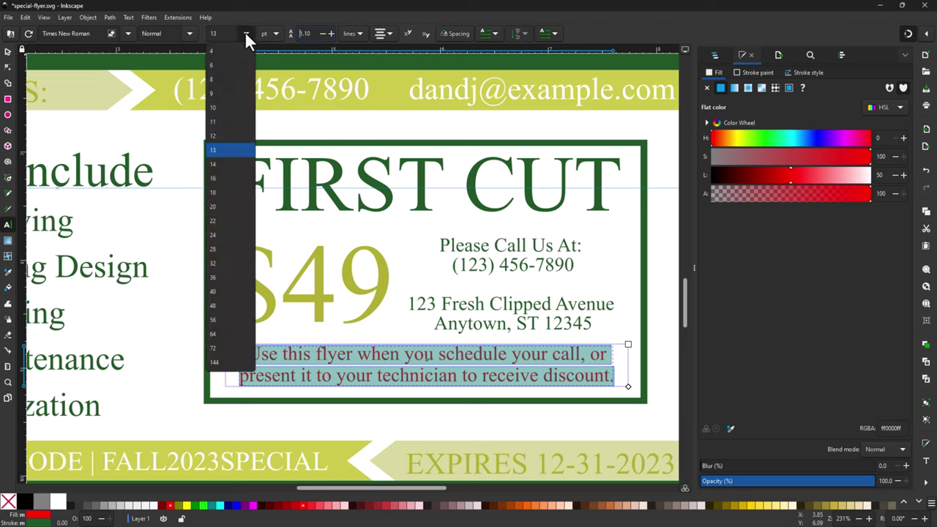
click(214, 136)
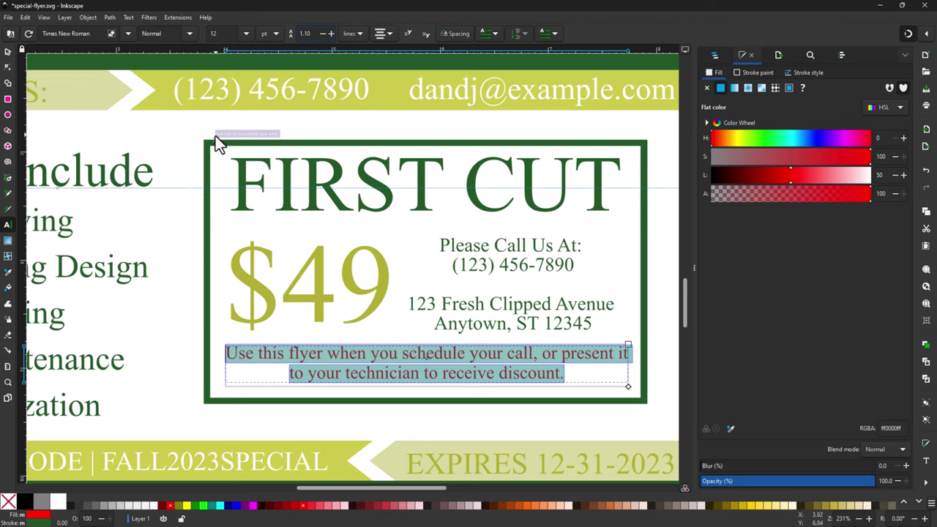
click(245, 33)
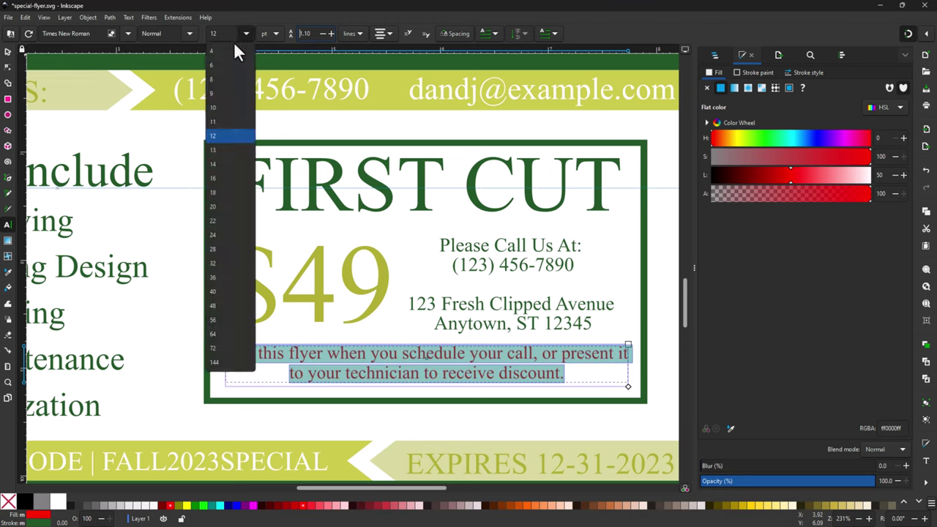
click(213, 149)
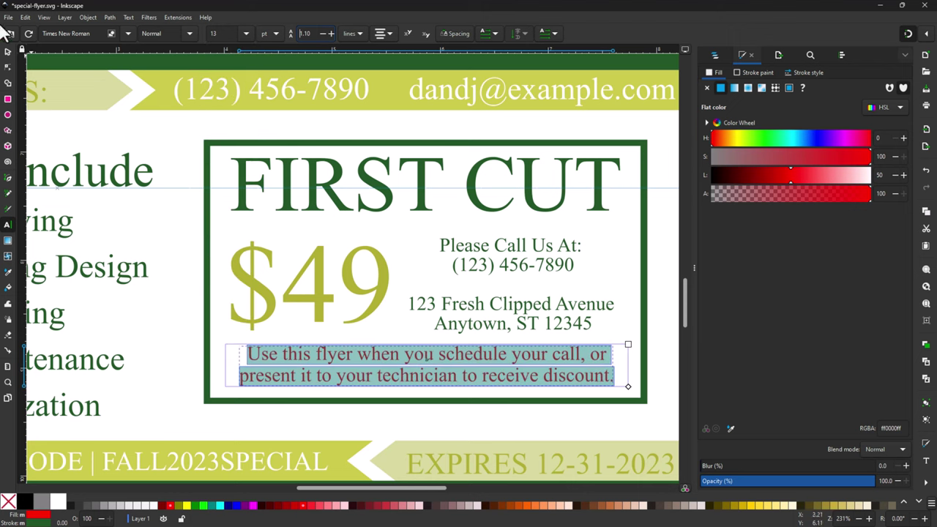
Step: Nudge the discount sentence down two steps and ready the Fill colour dropper
click(8, 52)
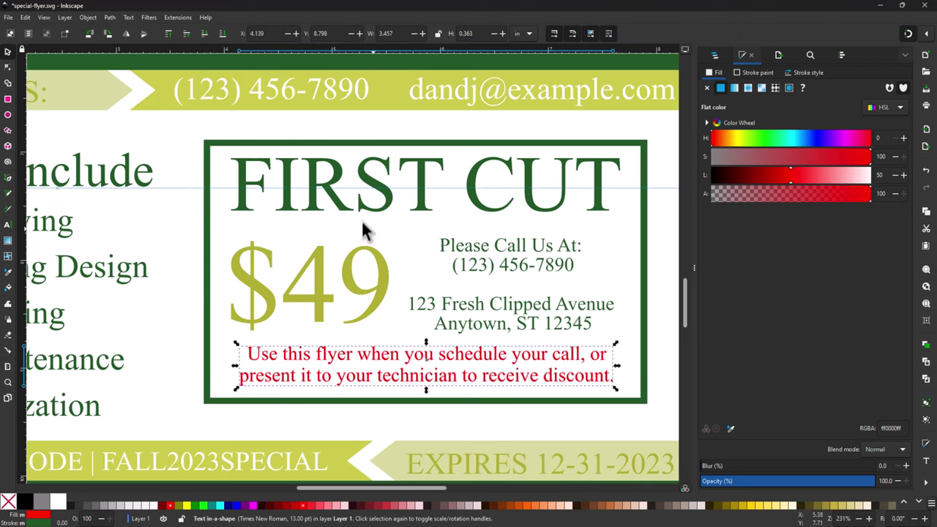
key(Down)
key(Down)
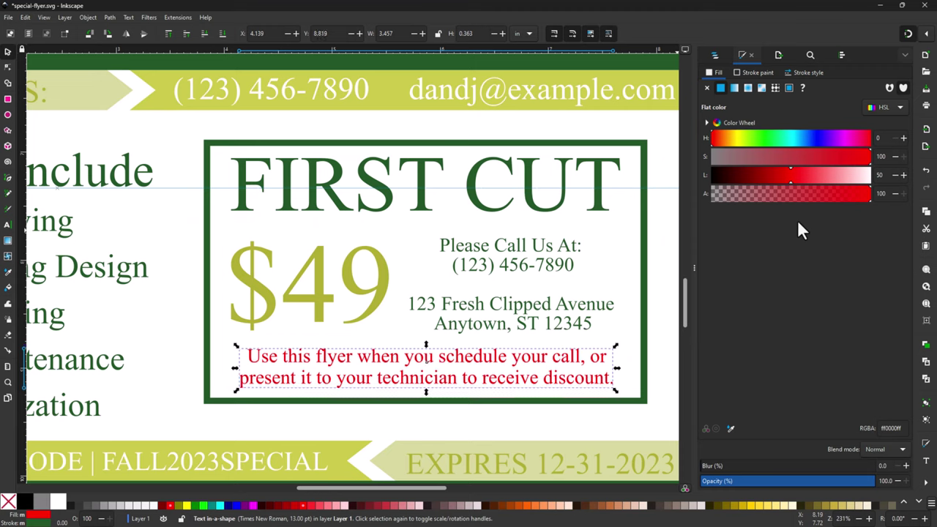
key(Down)
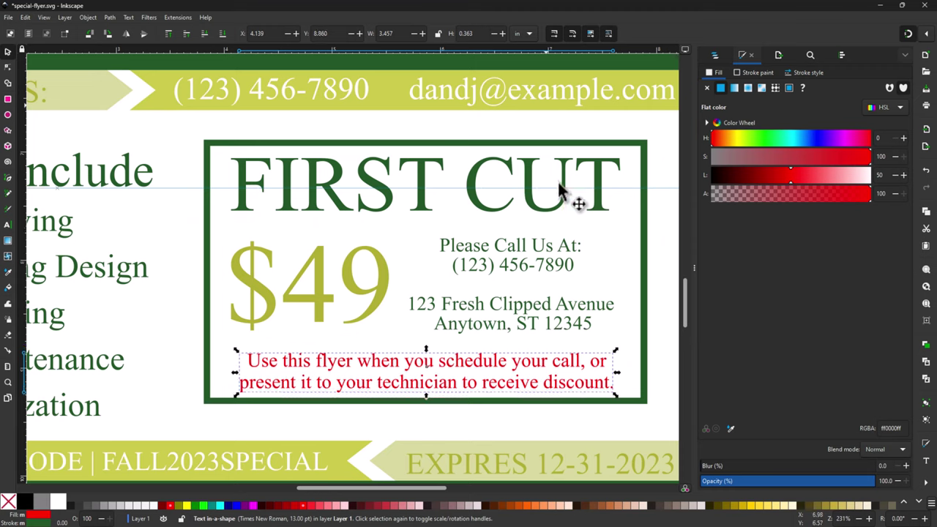
click(729, 428)
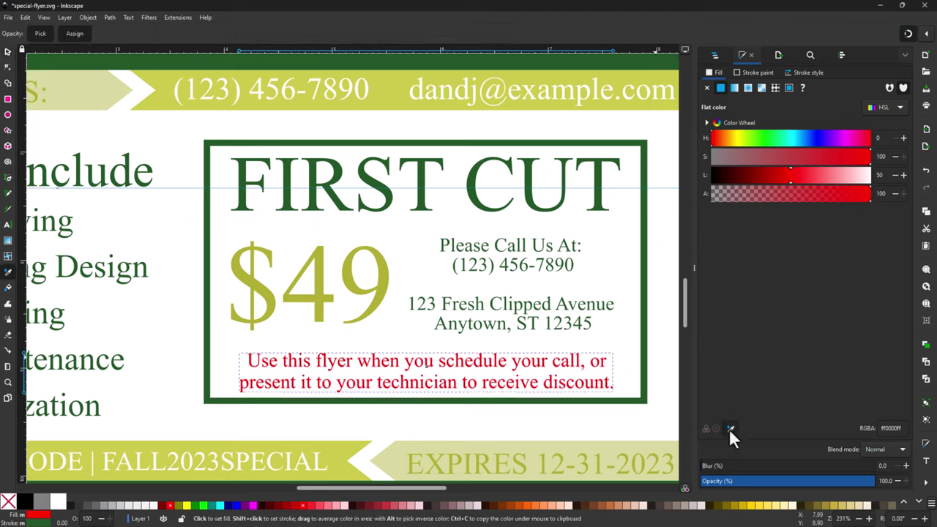
Step: Colour the discount sentence with the coupon frame's dark green
click(605, 144)
scroll(477, 290, down, 3)
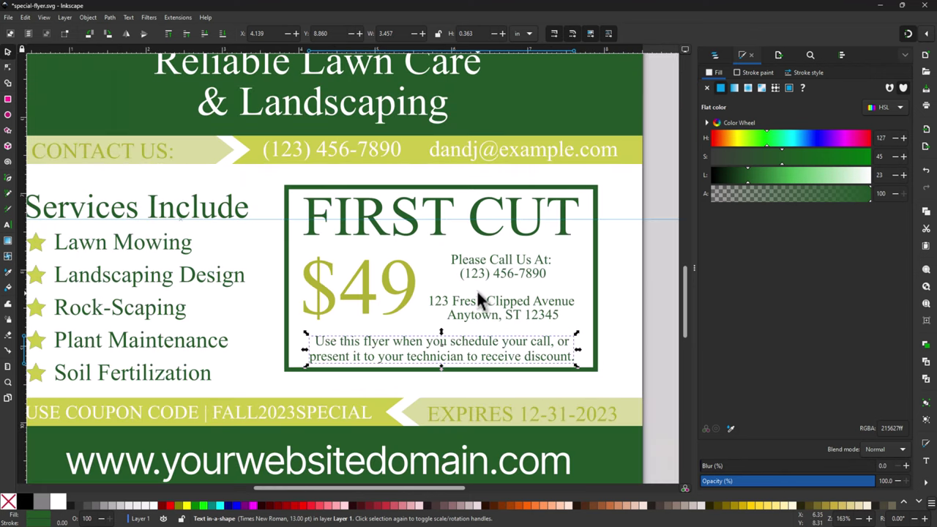
scroll(481, 297, up, 3)
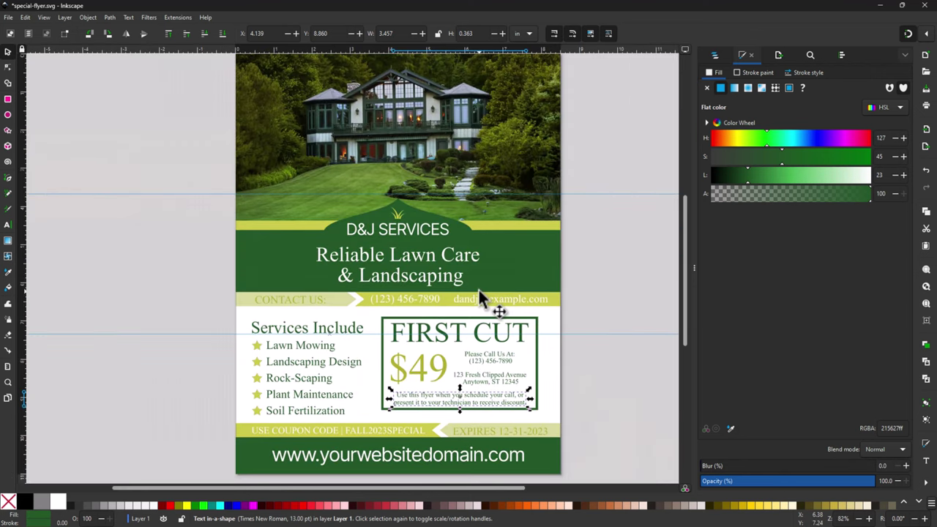
click(602, 251)
Step: Nudge the discount sentence up one step and save the flyer
key(ctrl+shift+a)
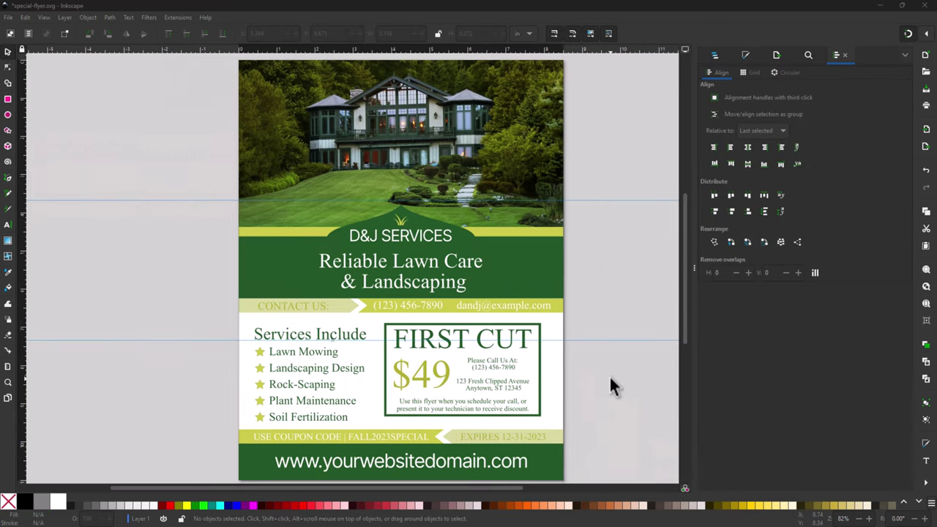
click(461, 402)
key(Up)
key(Up)
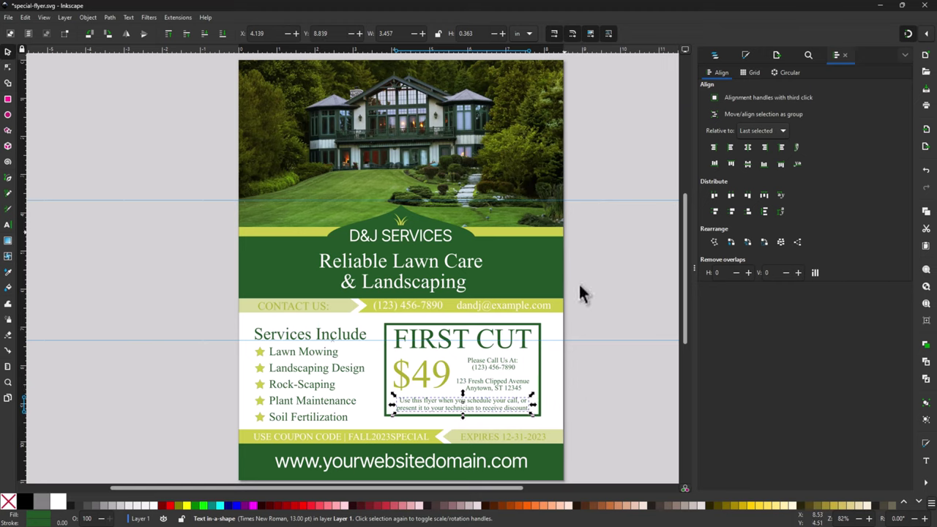
click(617, 227)
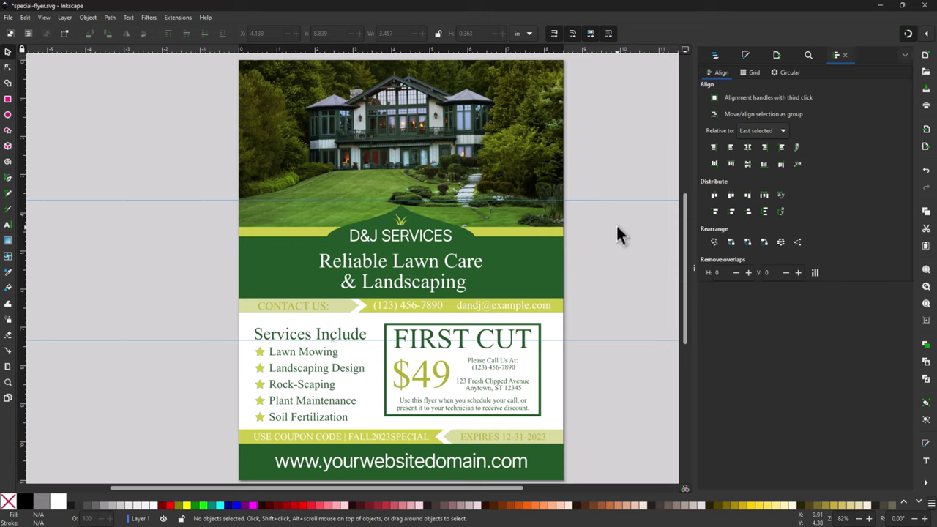
key(ctrl+s)
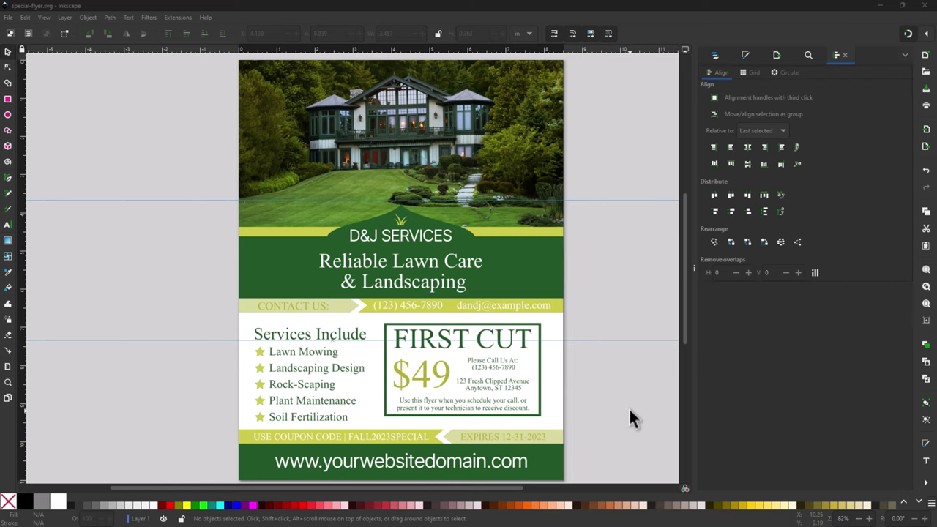
Step: Move the Services Include heading and service list up two steps, then save special-flyer.svg
click(327, 333)
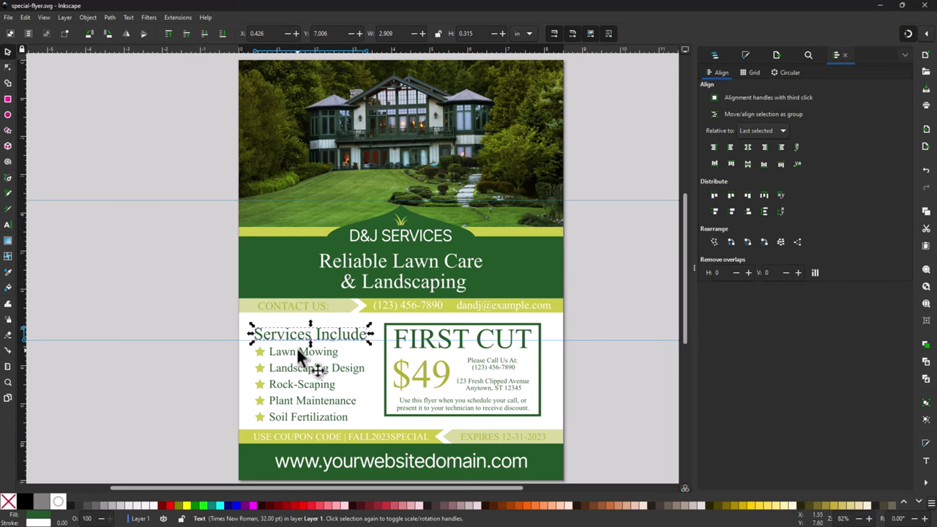
click(220, 326)
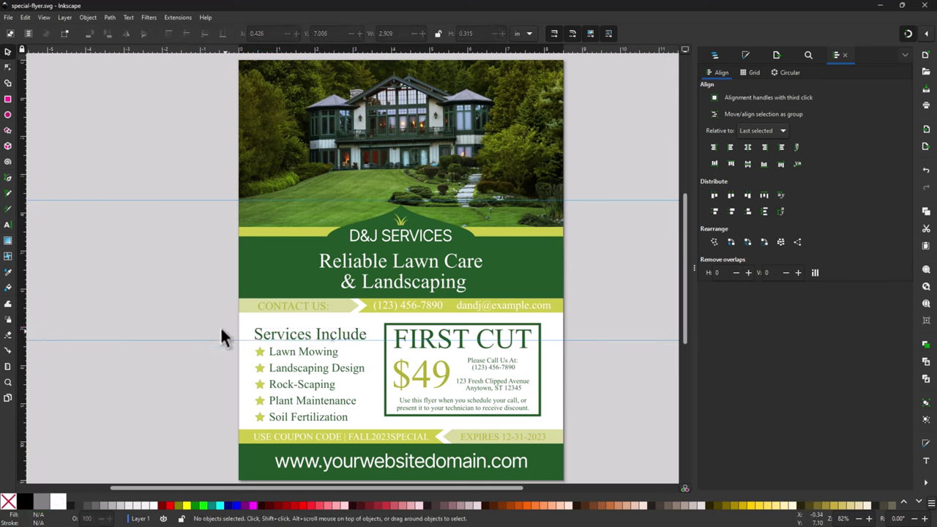
drag(244, 320, 374, 421)
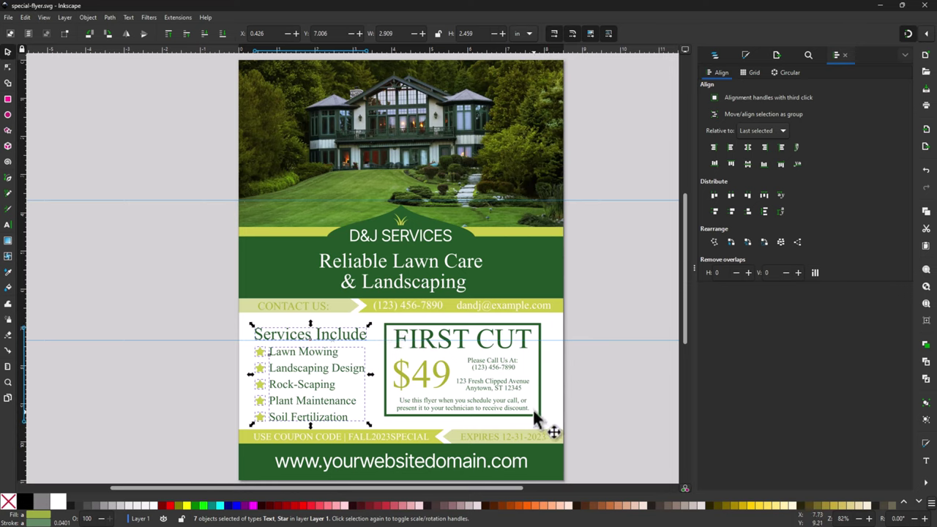
key(Up)
key(Up)
key(Up)
key(Up)
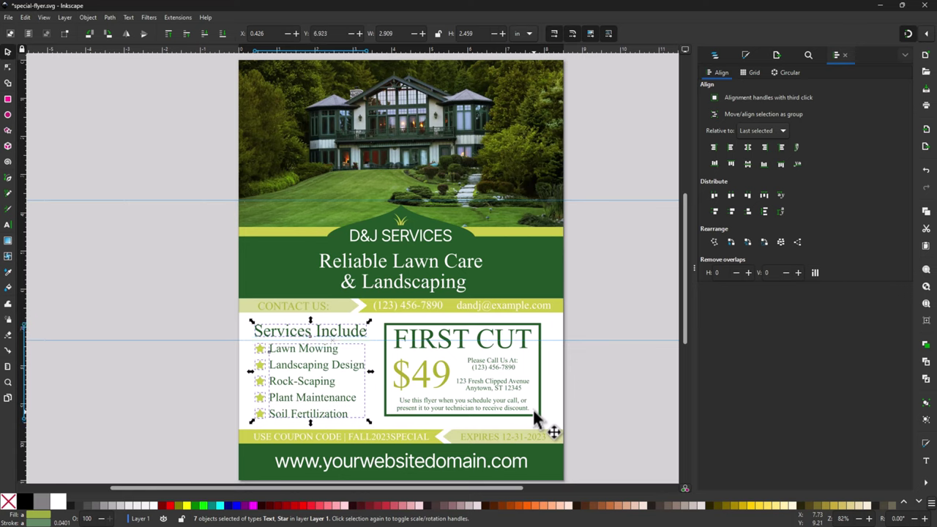
key(Up)
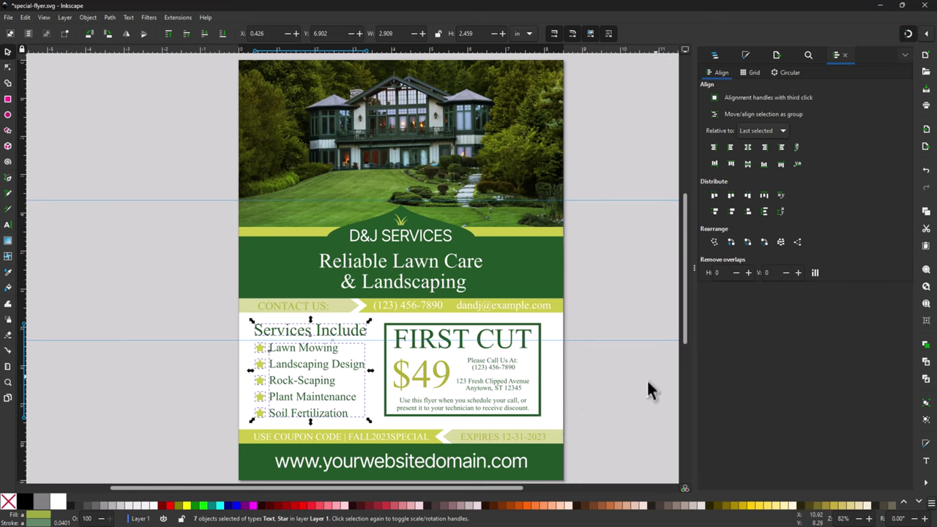
click(129, 233)
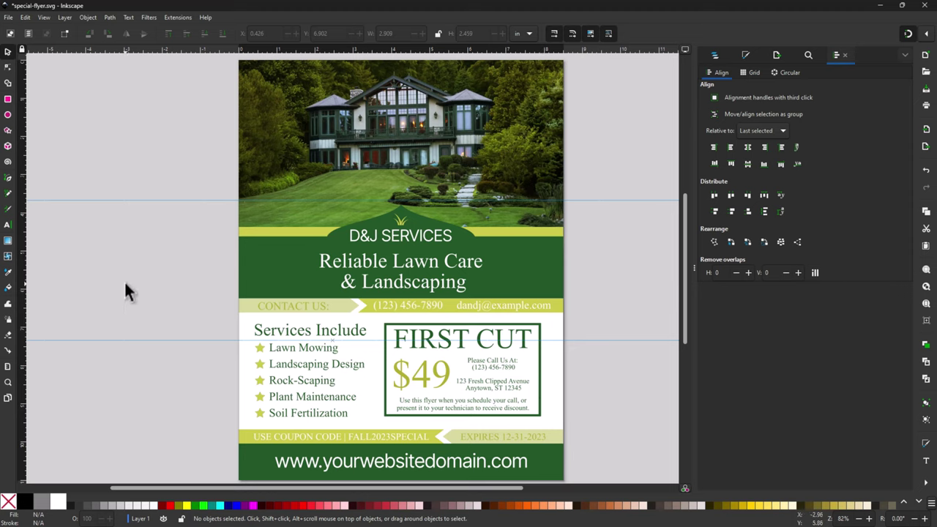
key(ctrl+s)
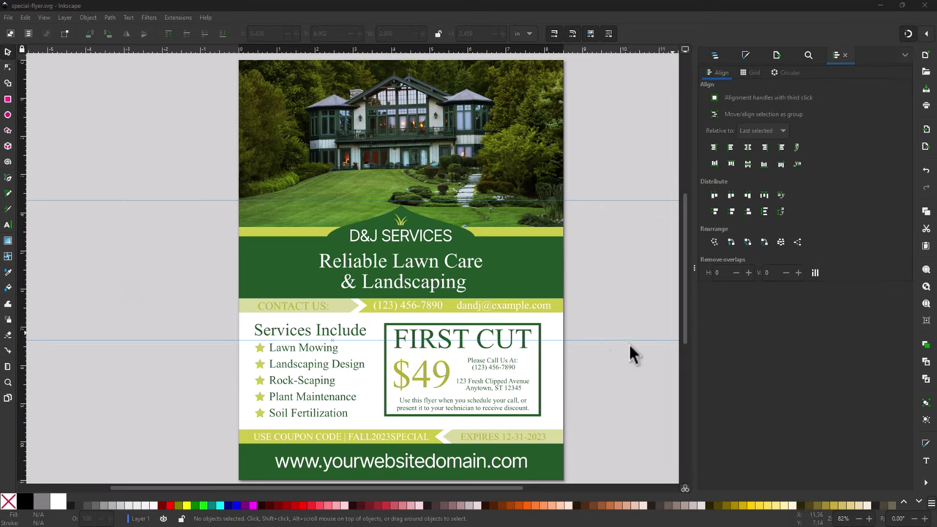
Step: Set the export resolution to 300 DPI for a 2550 × 3300 px full-page export
click(774, 54)
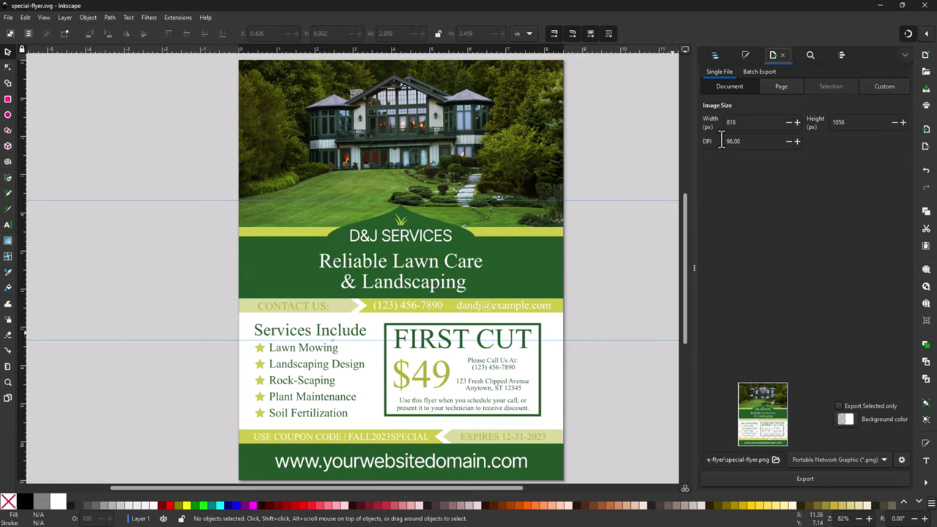
double_click(760, 144)
text(300)
key(Return)
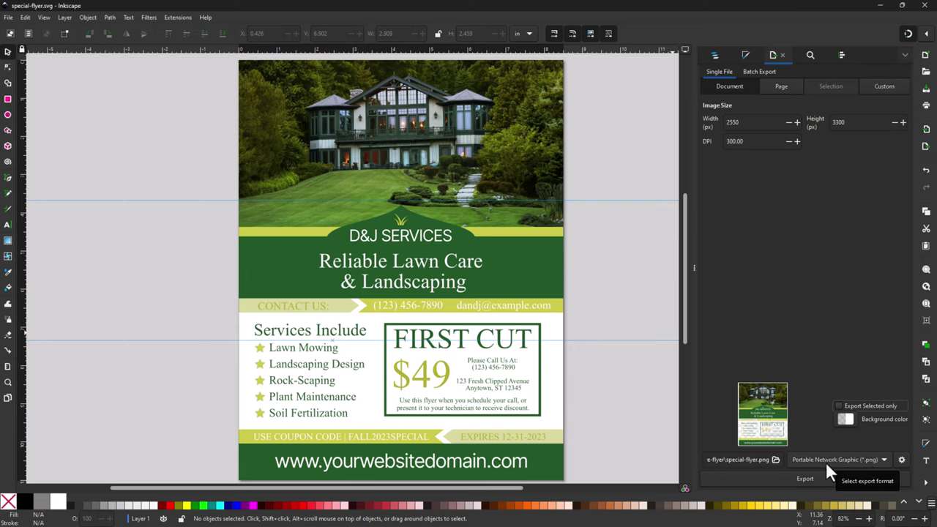
Step: Choose Portable Document Format (*.pdf) as the export format and browse for the file name
click(884, 459)
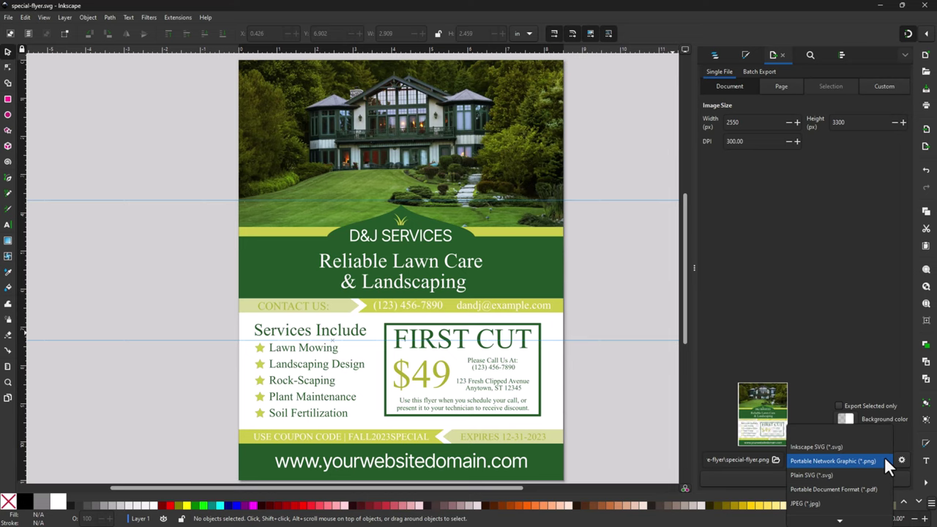
click(838, 489)
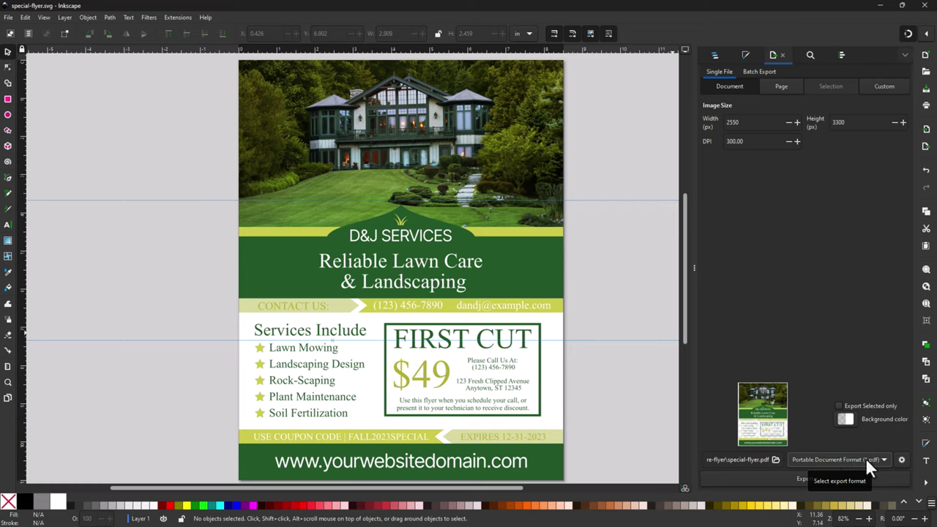
click(775, 460)
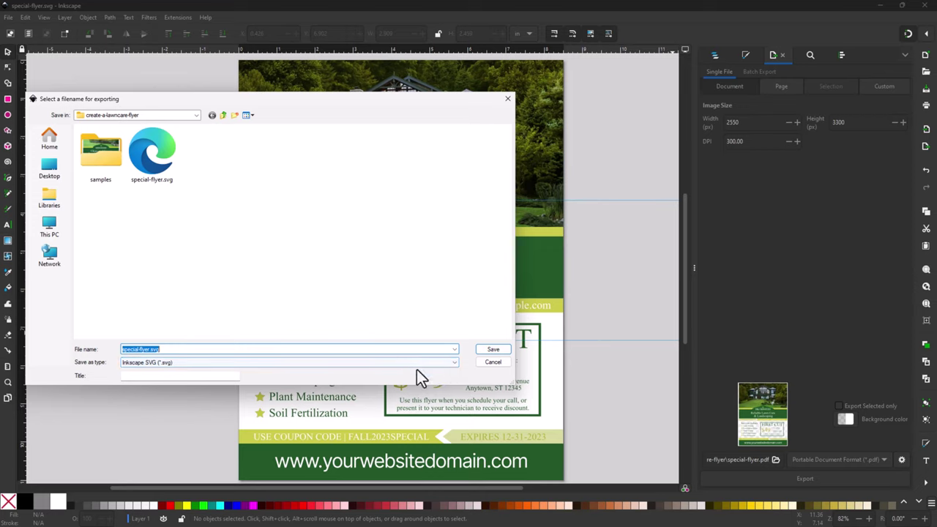
Step: Set the file type to PDF and rename the file to lawncare-coupon-flyer.pdf
click(440, 362)
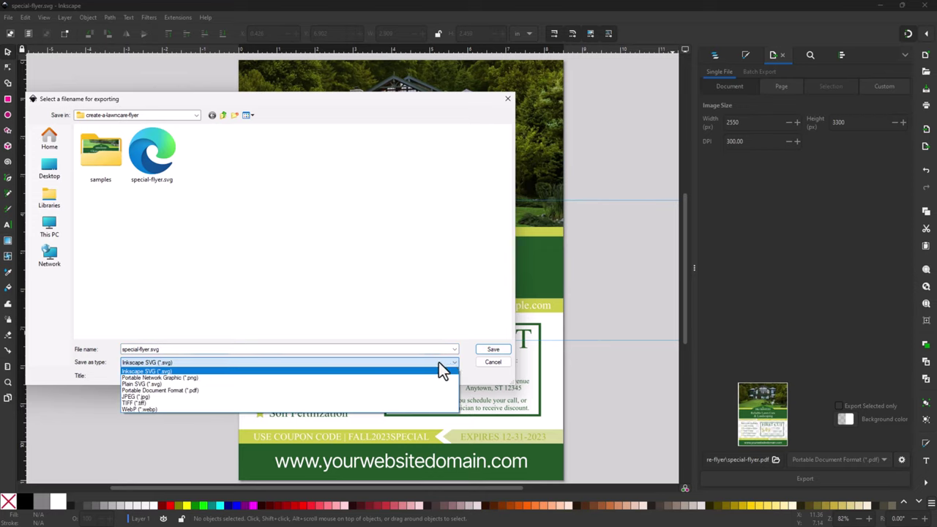
click(152, 390)
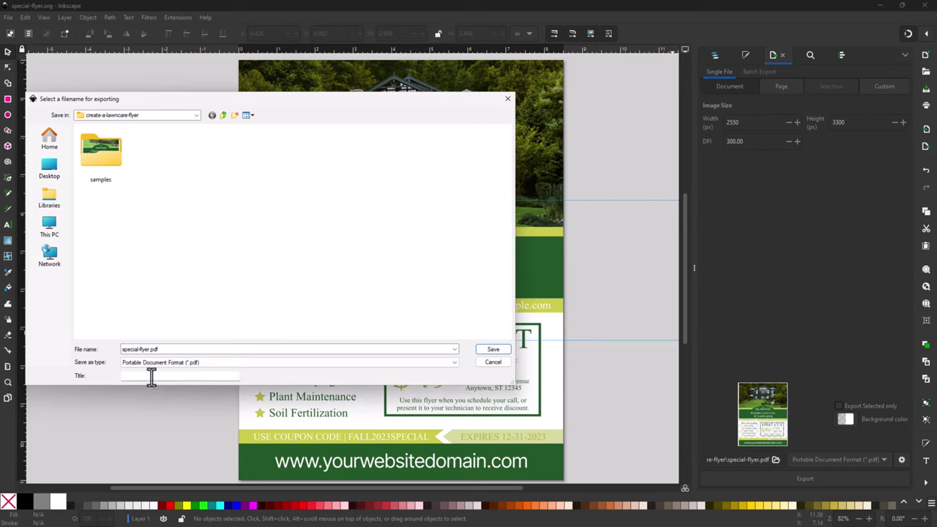
click(167, 349)
key(End)
key(Left)
key(Left)
key(Left)
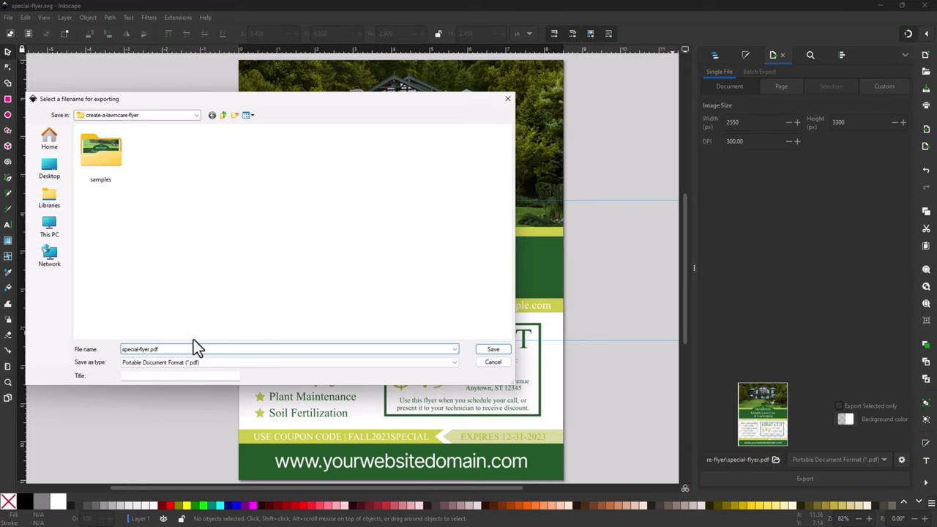
text(lawncare-)
key(Left)
key(Left)
key(Left)
key(ctrl+shift+Left)
text(coupon-)
Step: Enter '49 Dollar Deal' as the PDF title and save the export
click(177, 375)
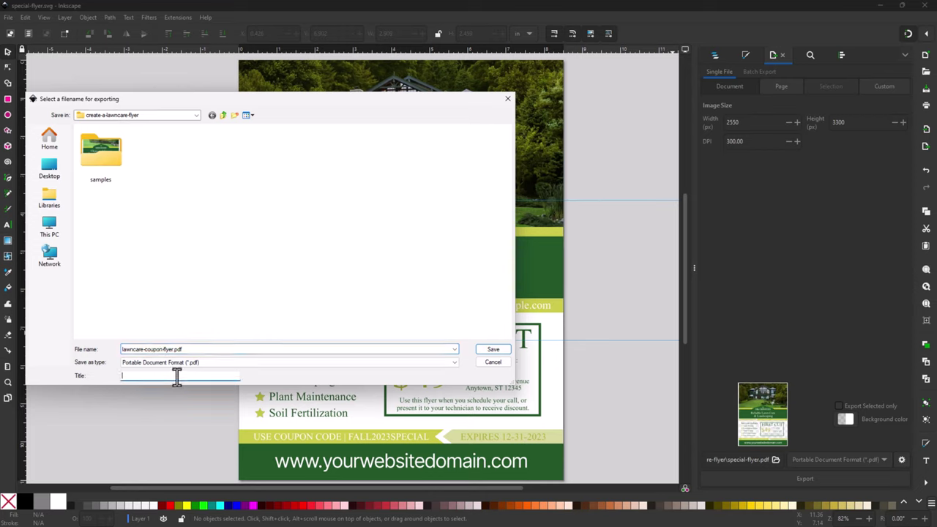
click(494, 351)
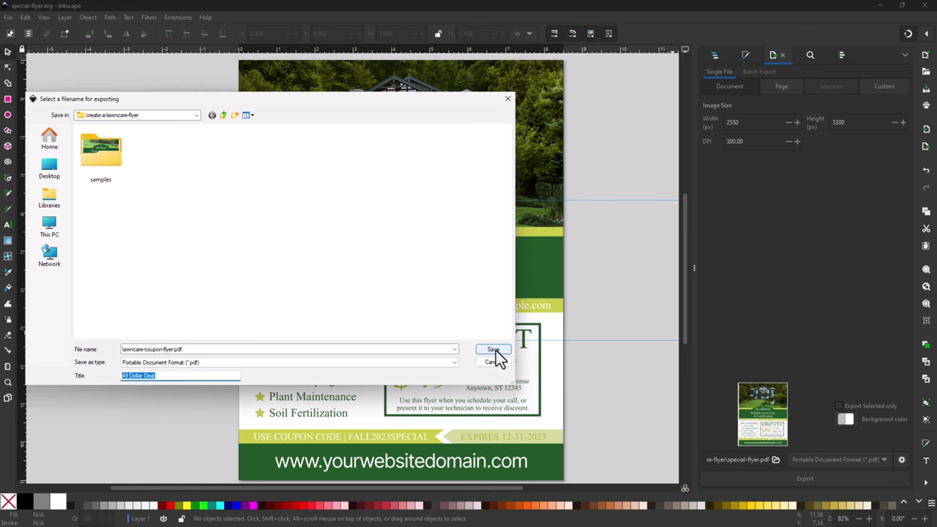
click(493, 350)
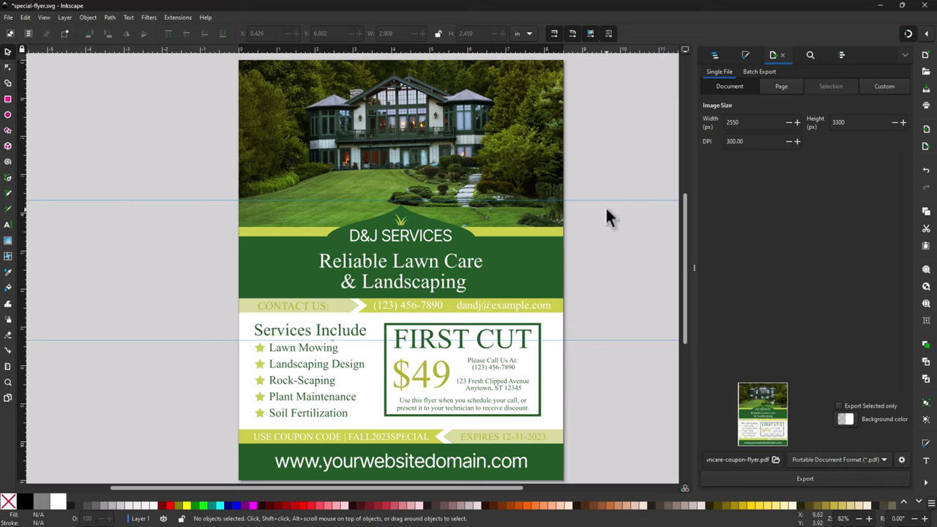
Step: Save special-flyer.svg and close Inkscape
key(ctrl+s)
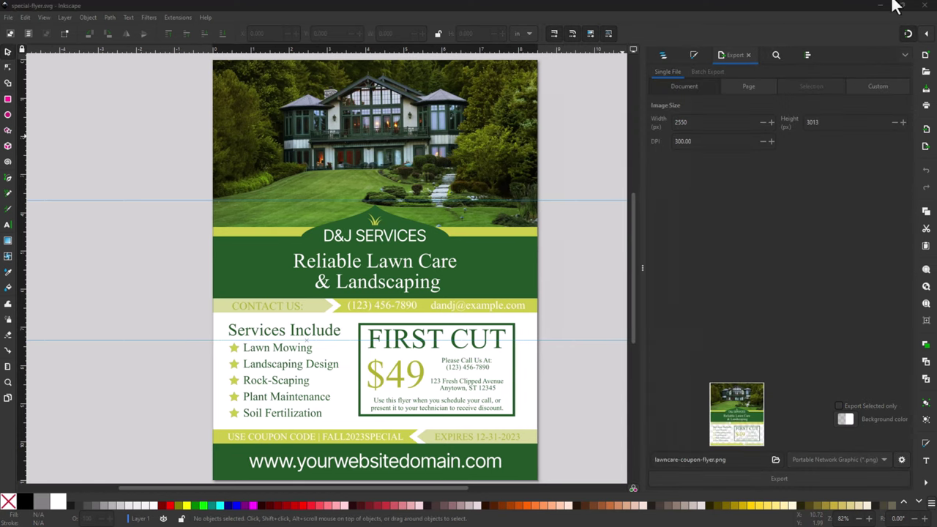
click(927, 6)
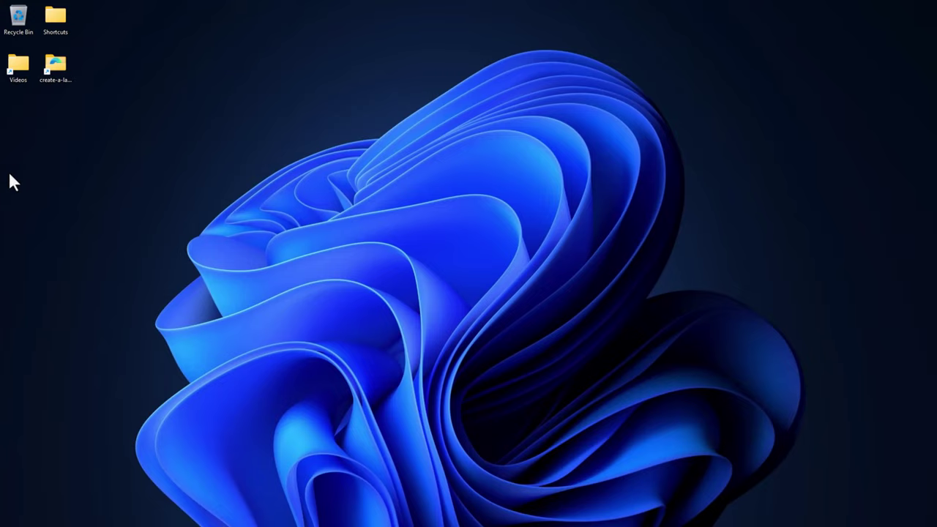
Step: Open the create-a-lawncare-flyer folder and bring up the context menu for lawncare-coupon-flyer.pdf
double_click(55, 68)
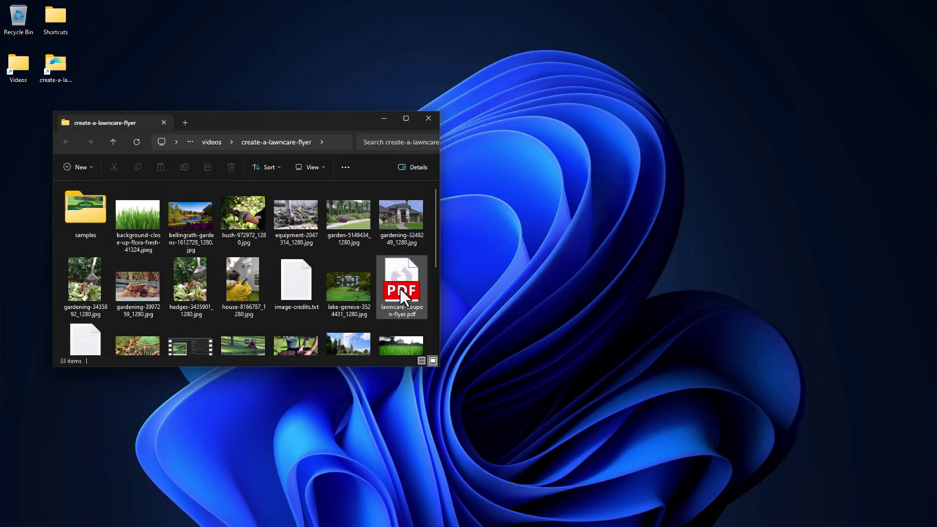
drag(351, 114, 386, 33)
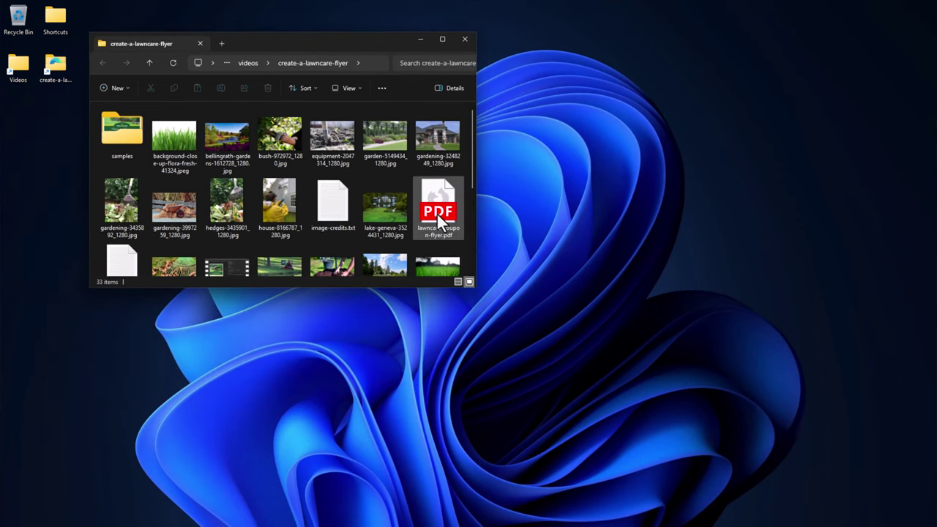
right_click(437, 214)
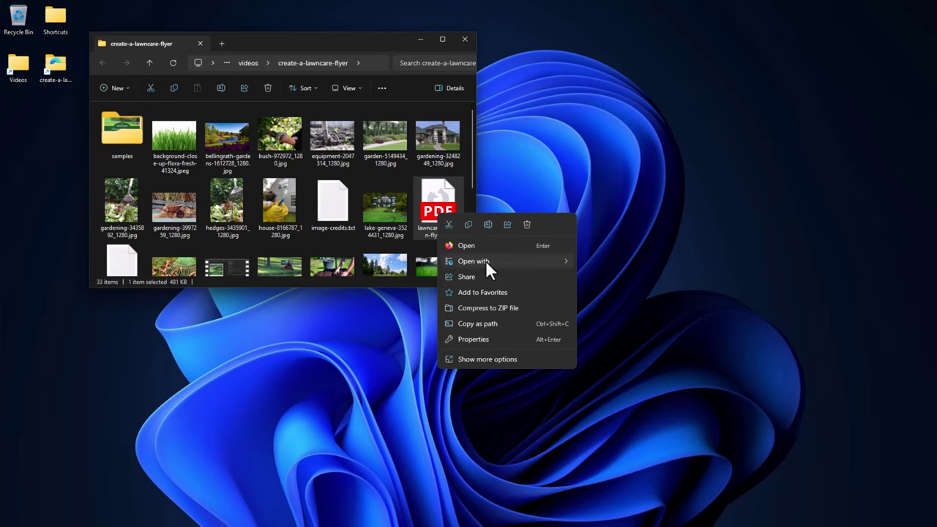
mouse_move(523, 260)
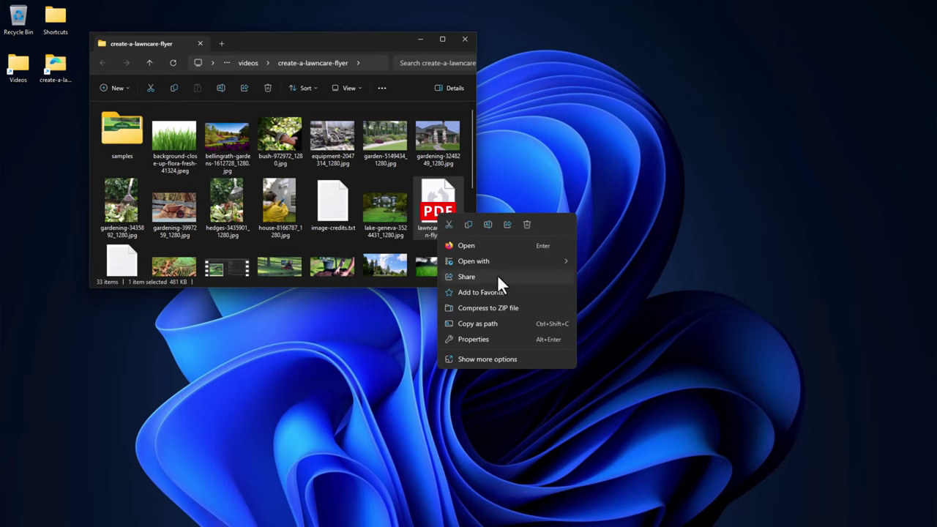
Step: View lawncare-coupon-flyer.pdf in Firefox, scrolling down the page, then close the folder window
click(470, 247)
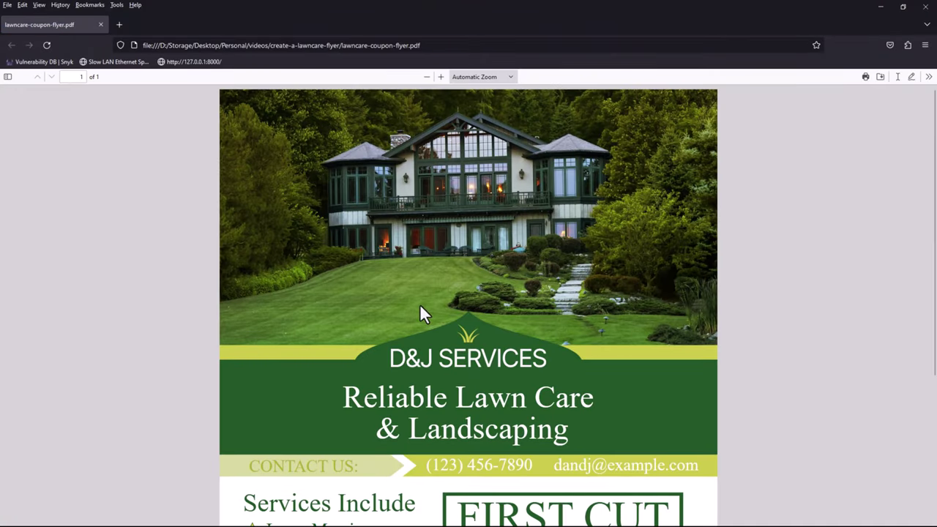
scroll(488, 293, down, 2)
scroll(488, 293, down, 1)
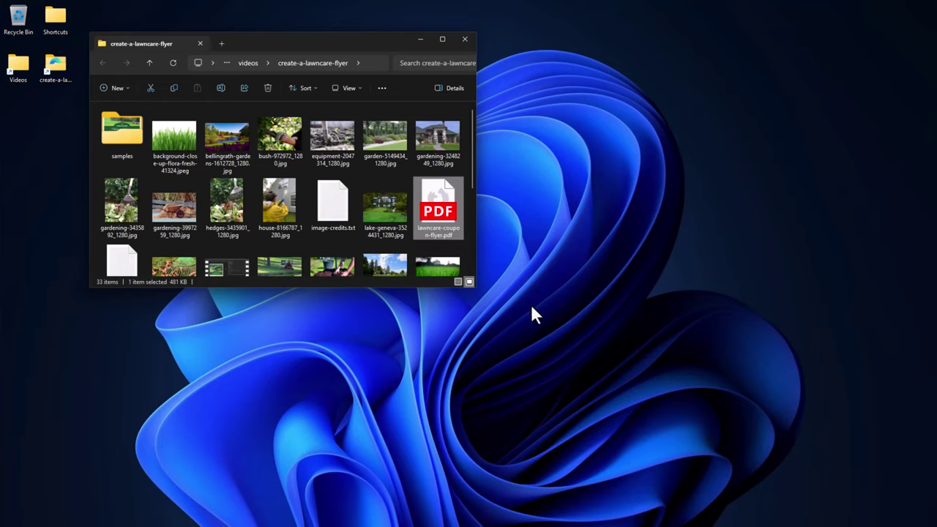
click(465, 38)
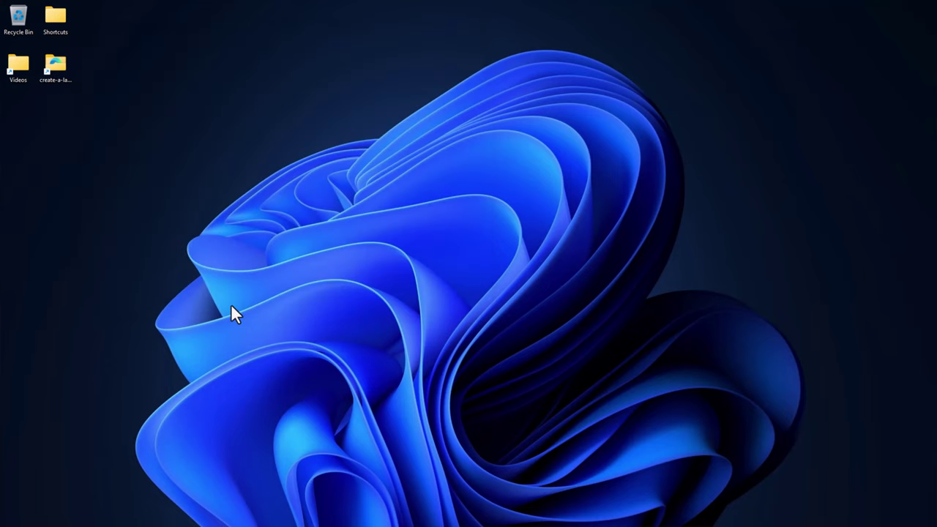